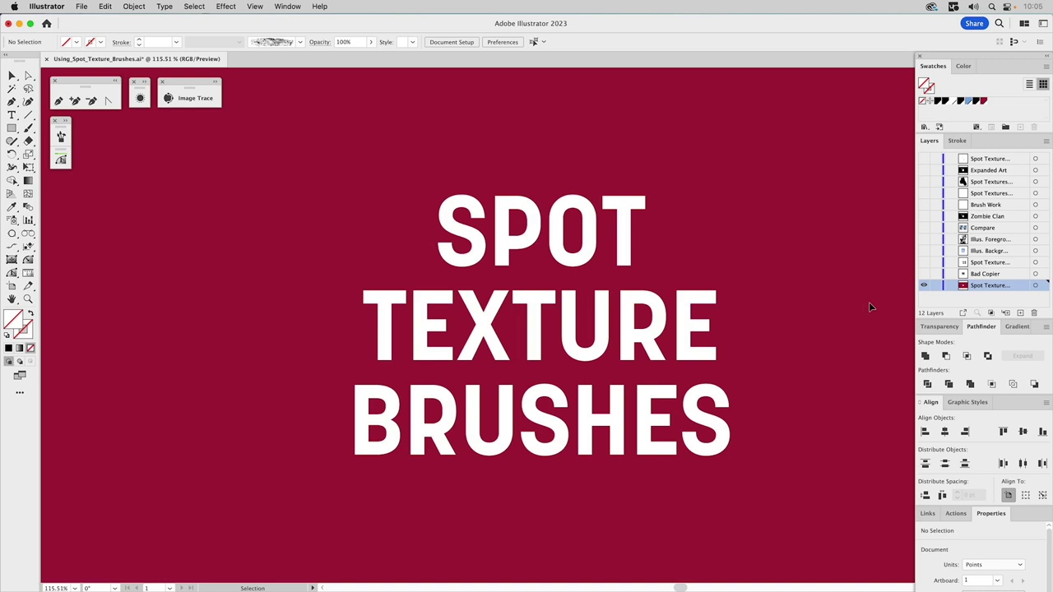
Step: Show the Bad Copier layer in place of the title layer, then show only the texture samples layer above it and make it active
click(924, 273)
click(924, 285)
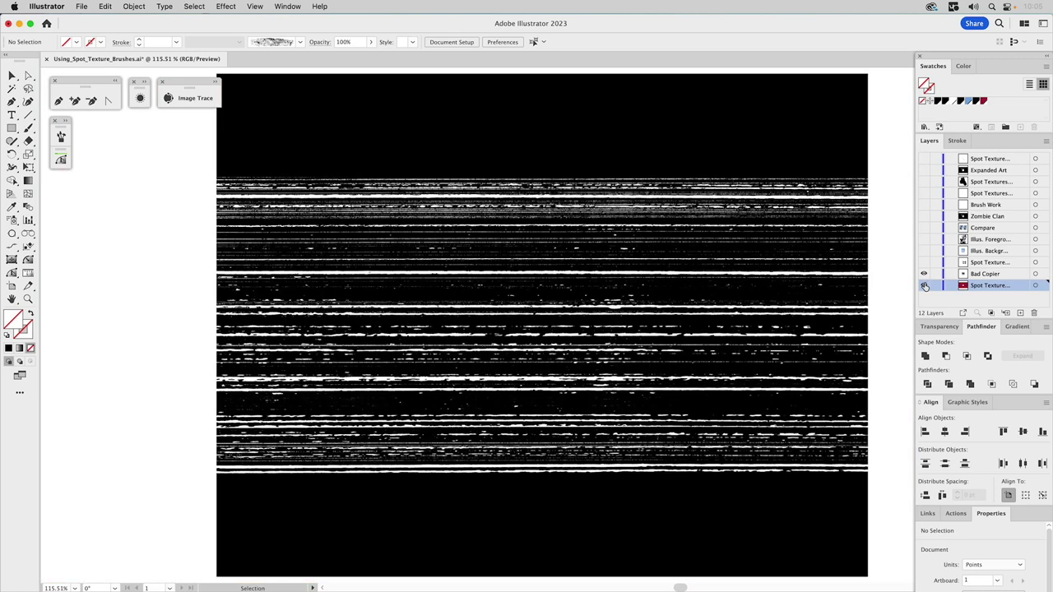
click(993, 277)
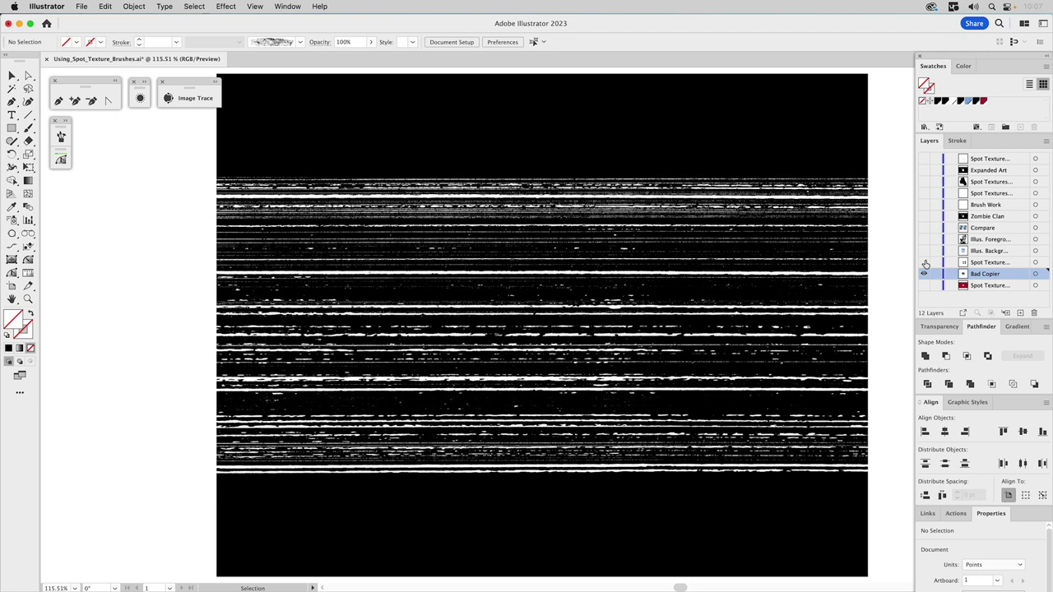
drag(925, 263, 925, 274)
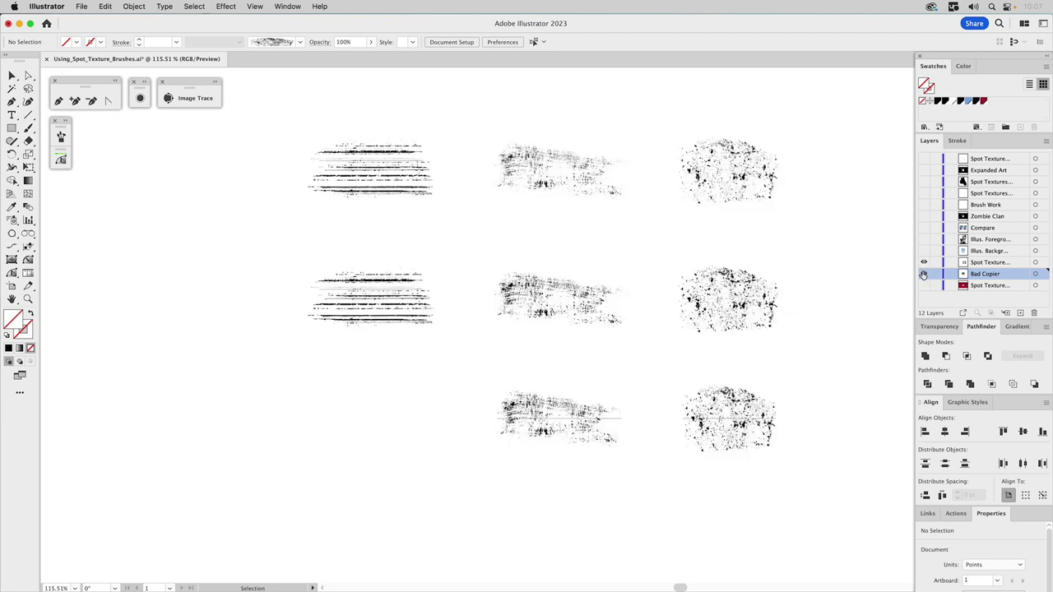
click(990, 263)
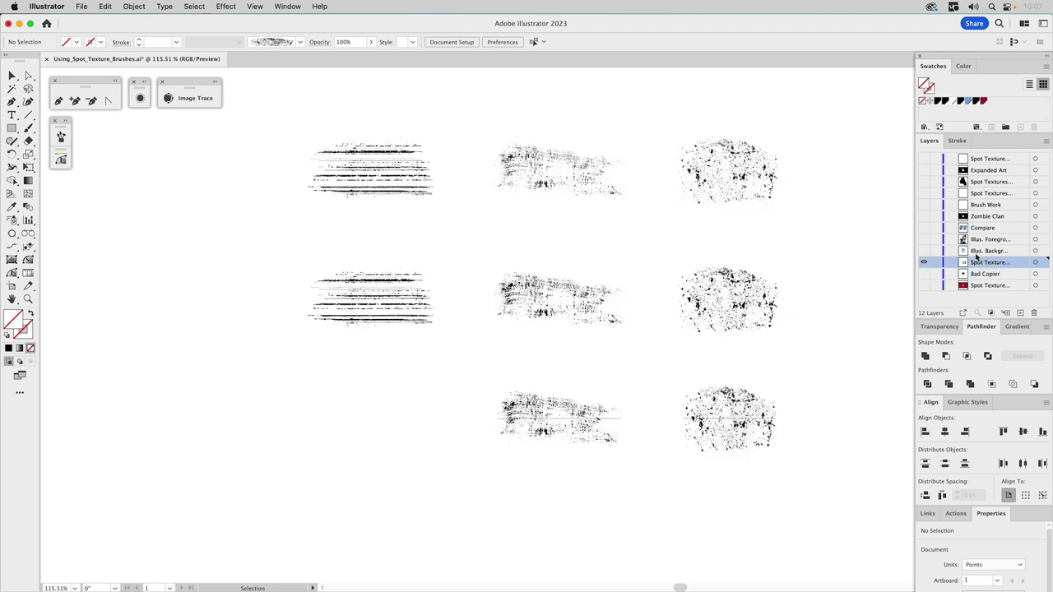
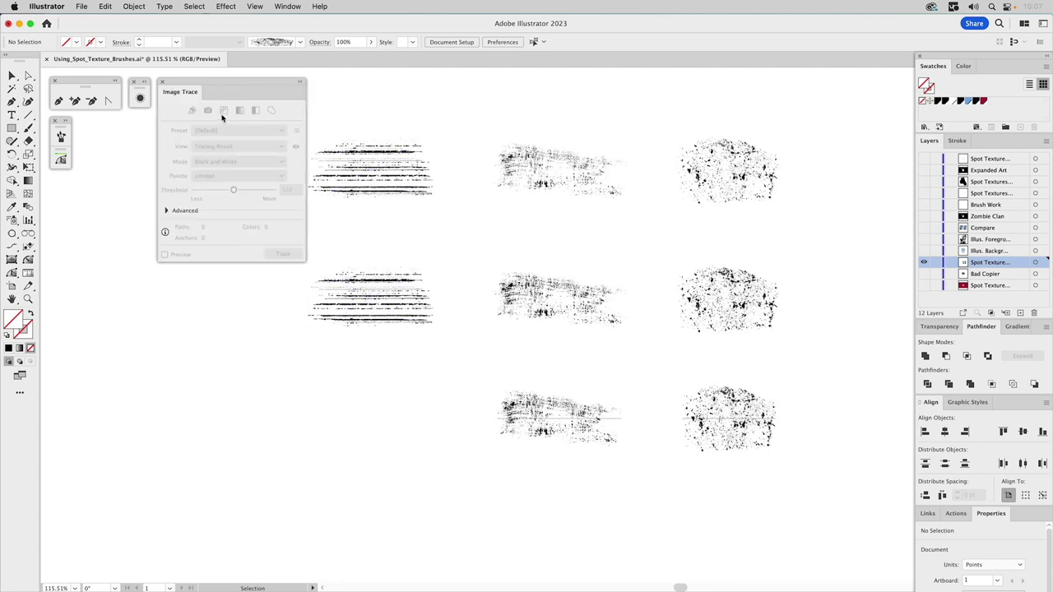
Step: Image-trace the line texture in the second row in black and white, with paths at 100%, noise at 1 px and white ignored
click(329, 272)
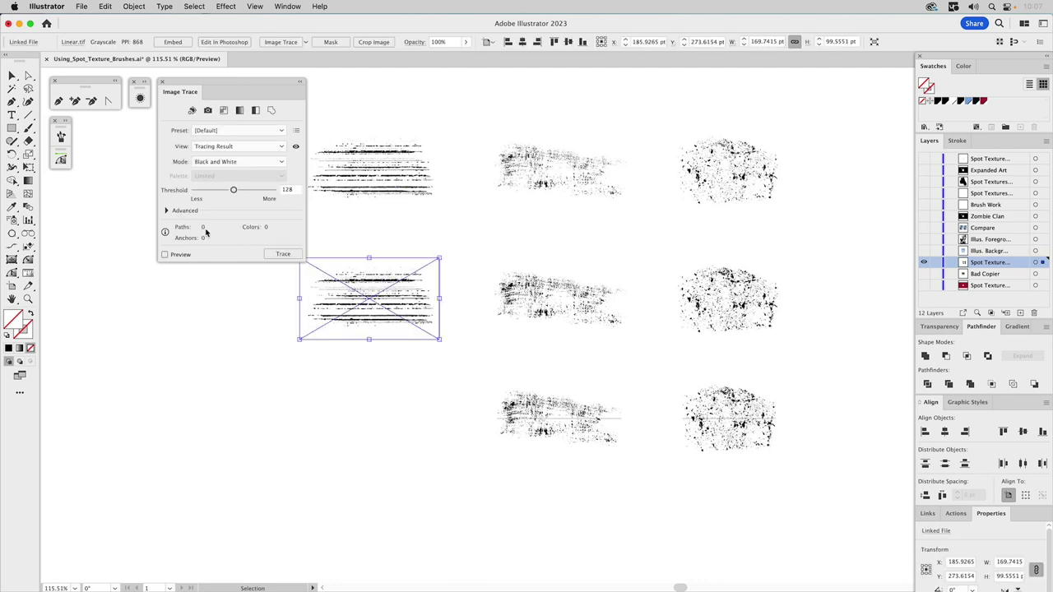
click(166, 210)
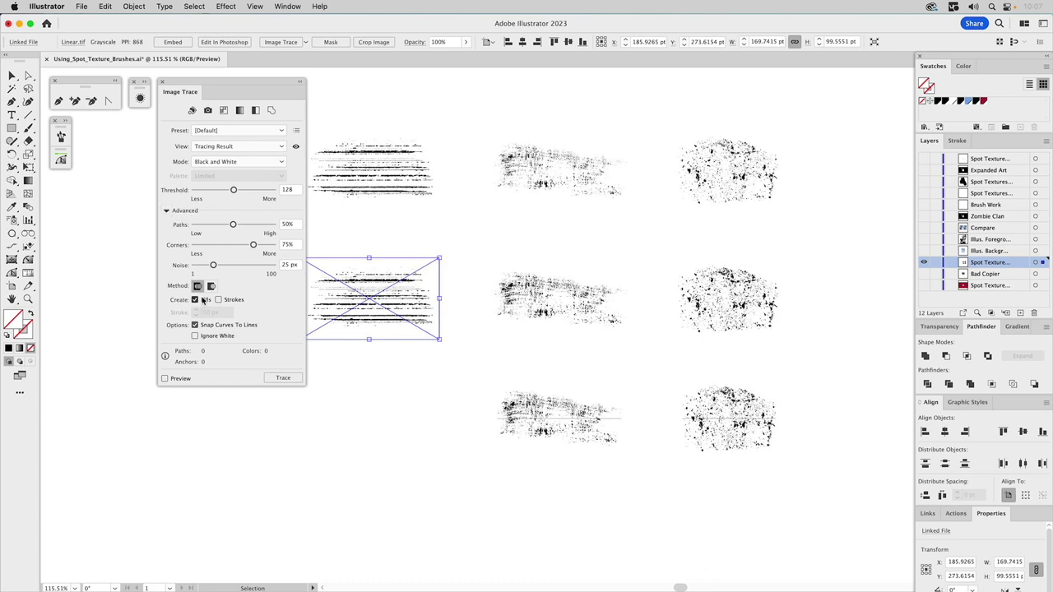
click(203, 337)
mouse_move(242, 84)
mouse_down()
mouse_move(198, 139)
mouse_move(184, 137)
mouse_up()
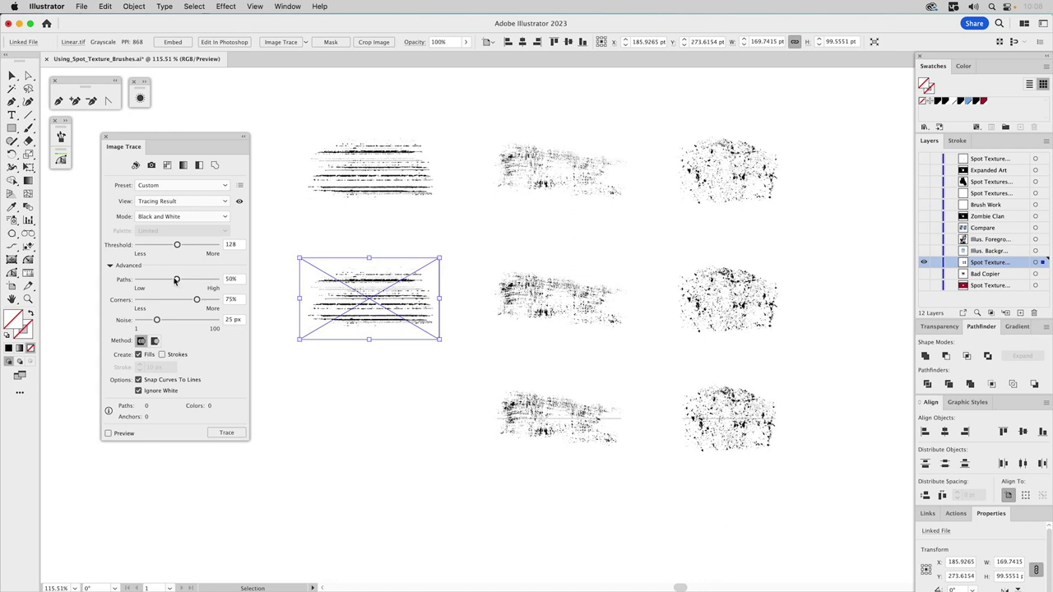
drag(176, 281, 239, 283)
drag(156, 322, 122, 319)
click(225, 433)
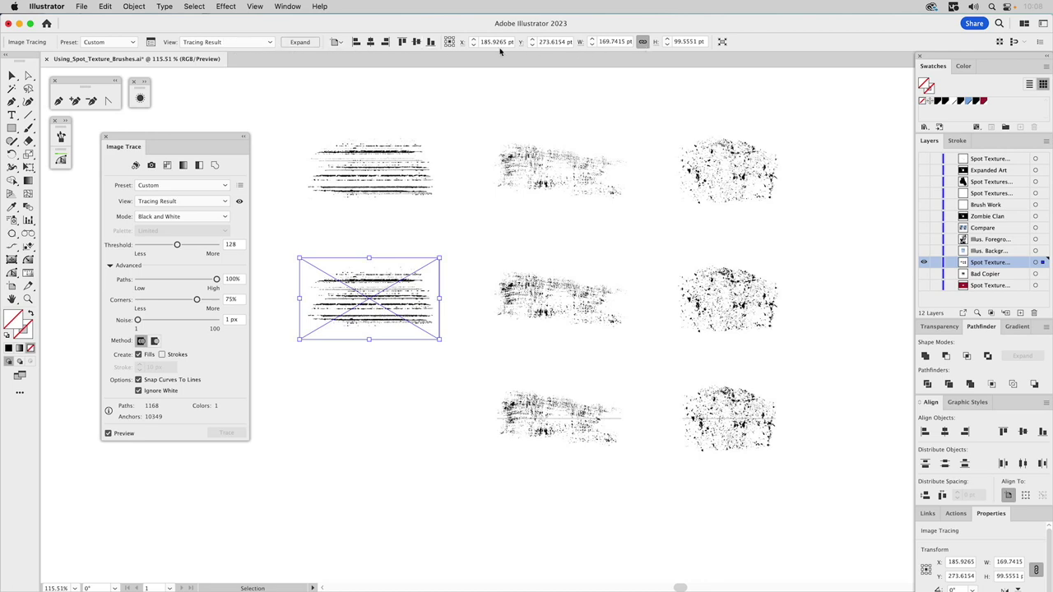
Step: Expand the traced line texture into vector paths and put the tracing settings away in collapsed form
click(287, 7)
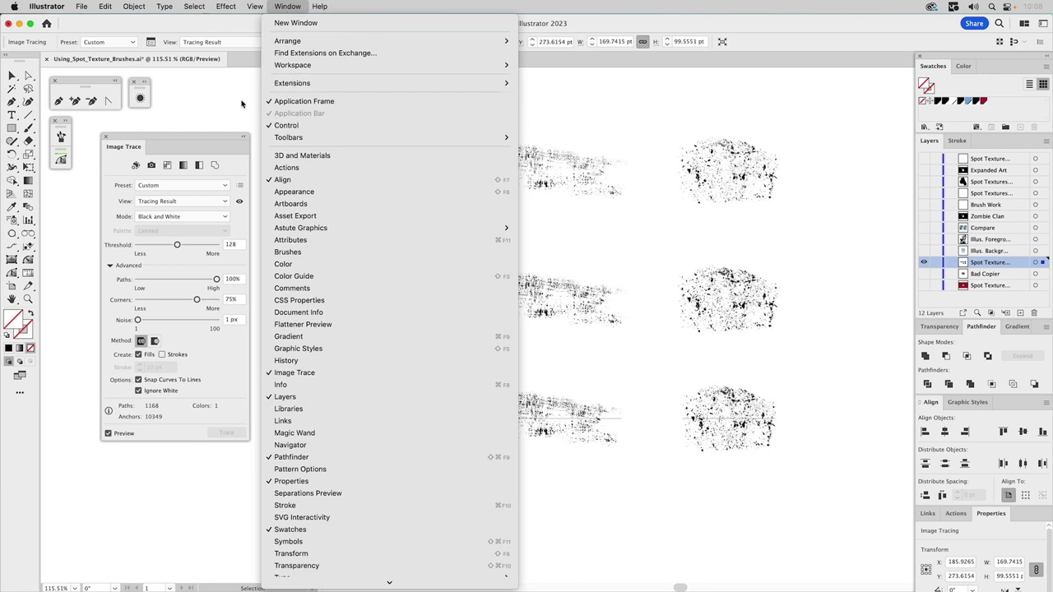
click(208, 89)
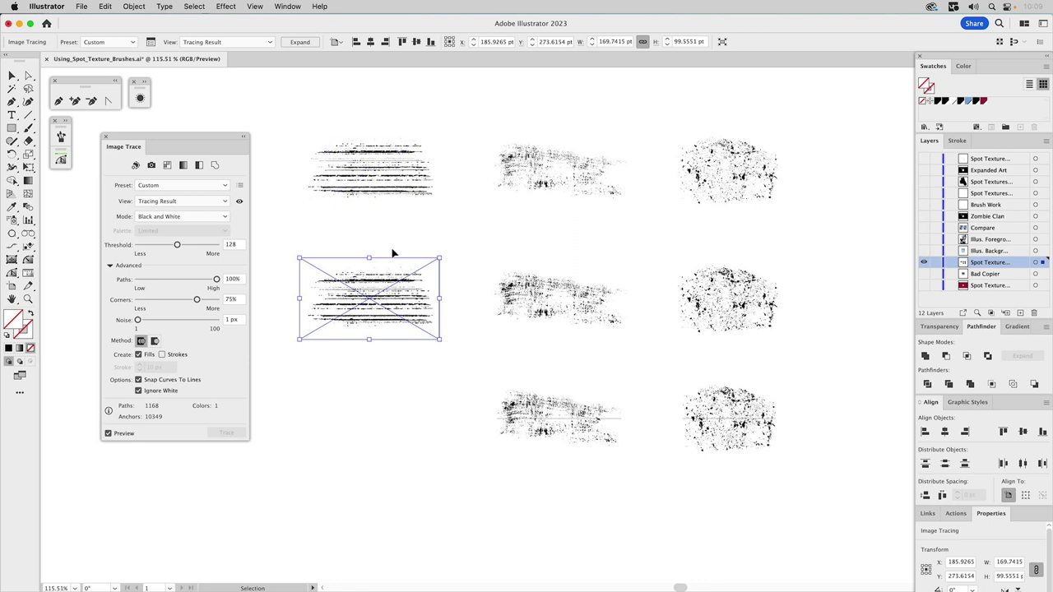
click(301, 43)
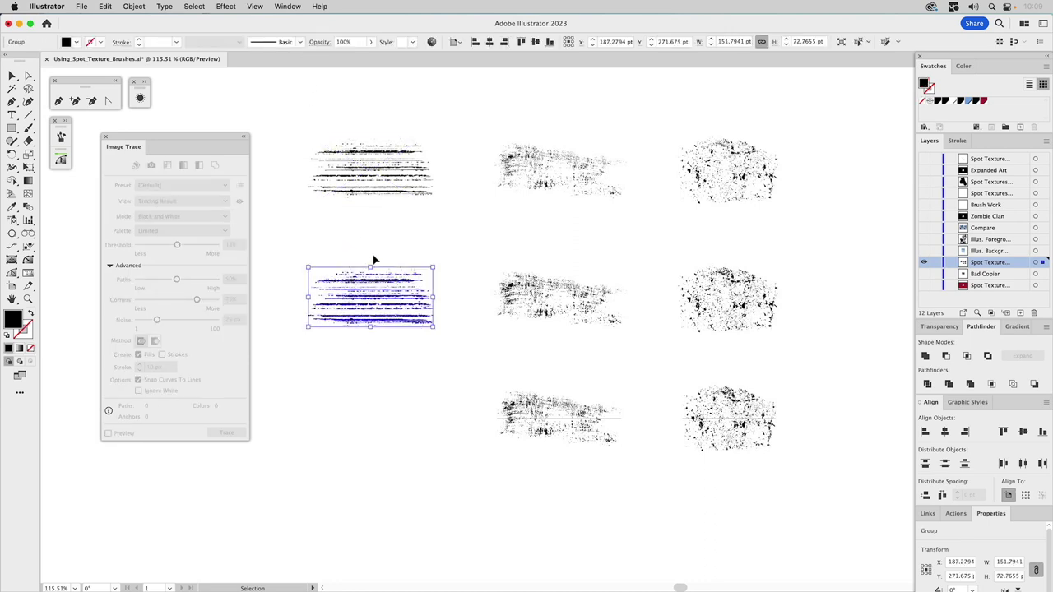
click(243, 136)
mouse_move(133, 137)
mouse_down()
mouse_move(173, 124)
mouse_move(177, 91)
mouse_up()
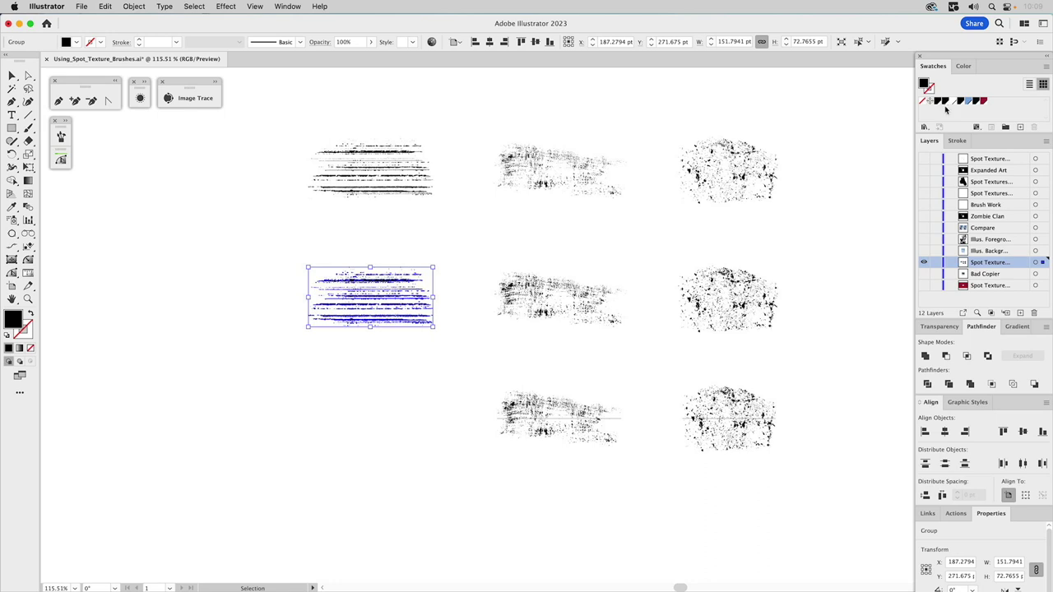
Step: Deselect the artwork and check the options of the global R=0 G=0 B=0 swatch without changing them
click(815, 125)
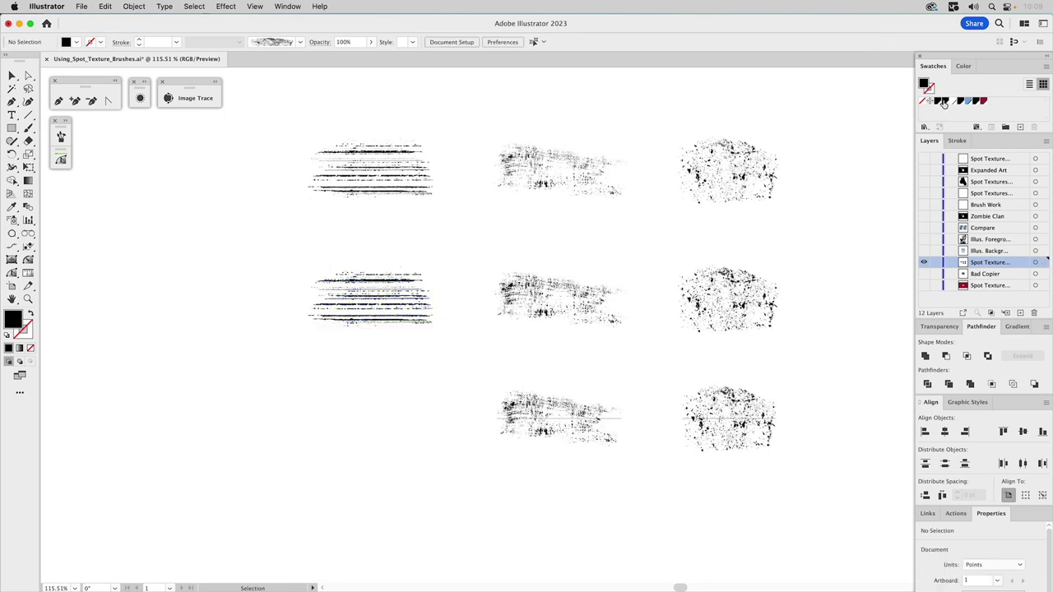
double_click(943, 101)
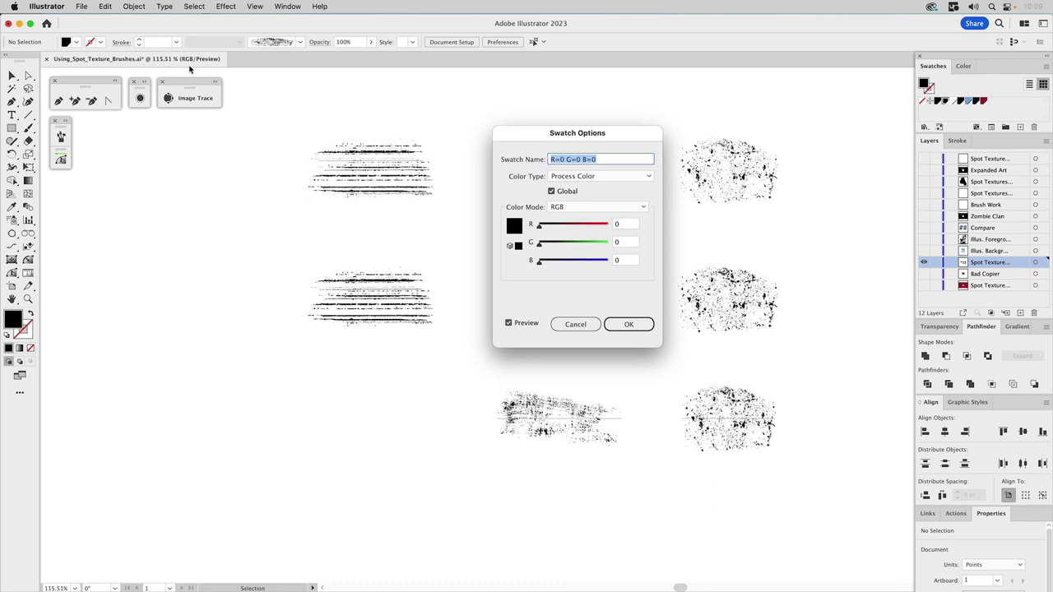
click(576, 325)
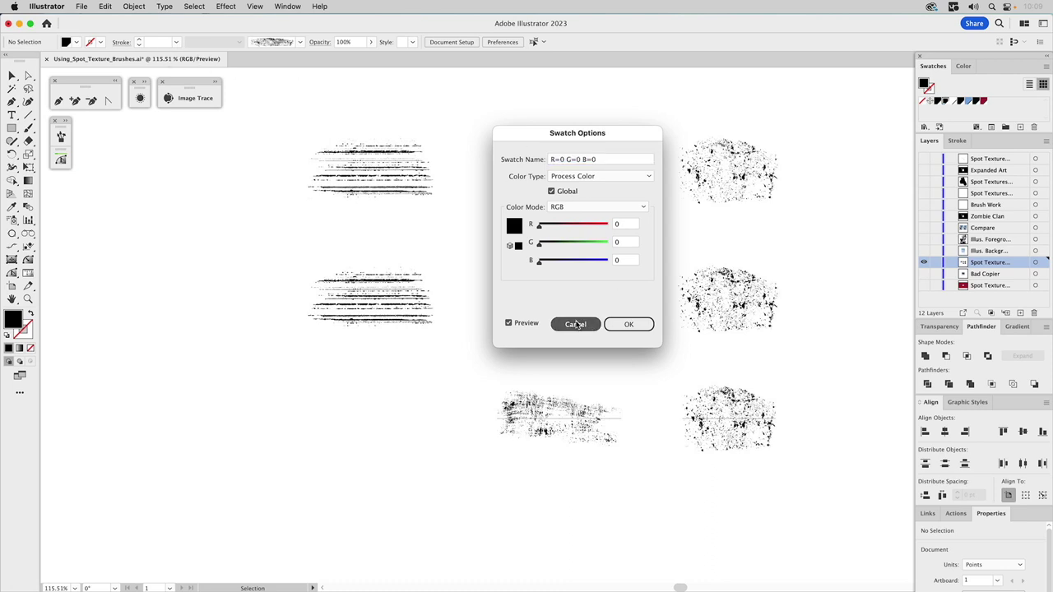
Step: Create an art brush named Bad Copier from the expanded line texture, using the Tints colorization method
drag(421, 250, 334, 336)
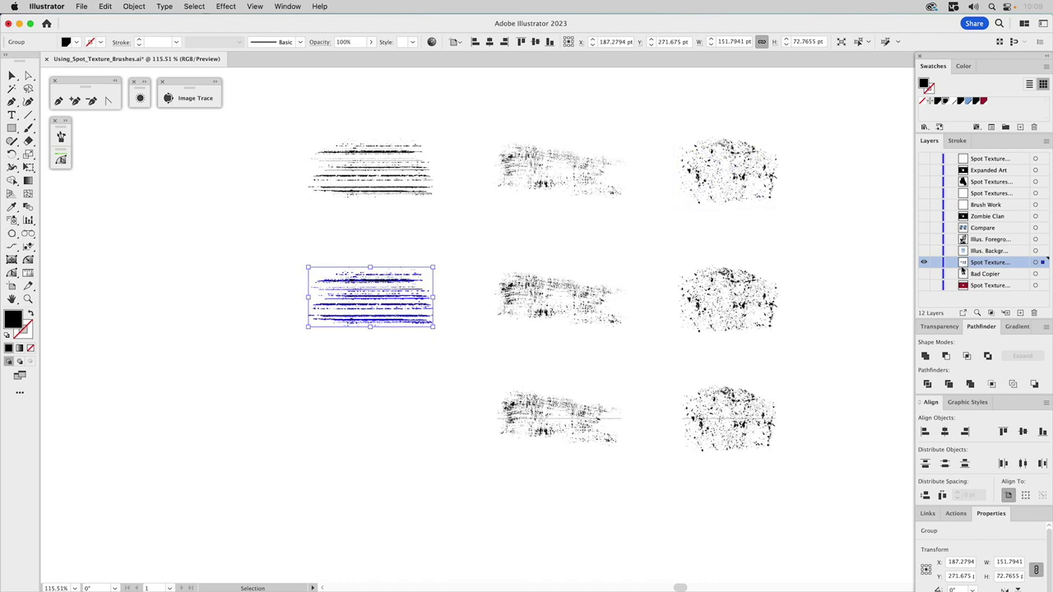
click(70, 123)
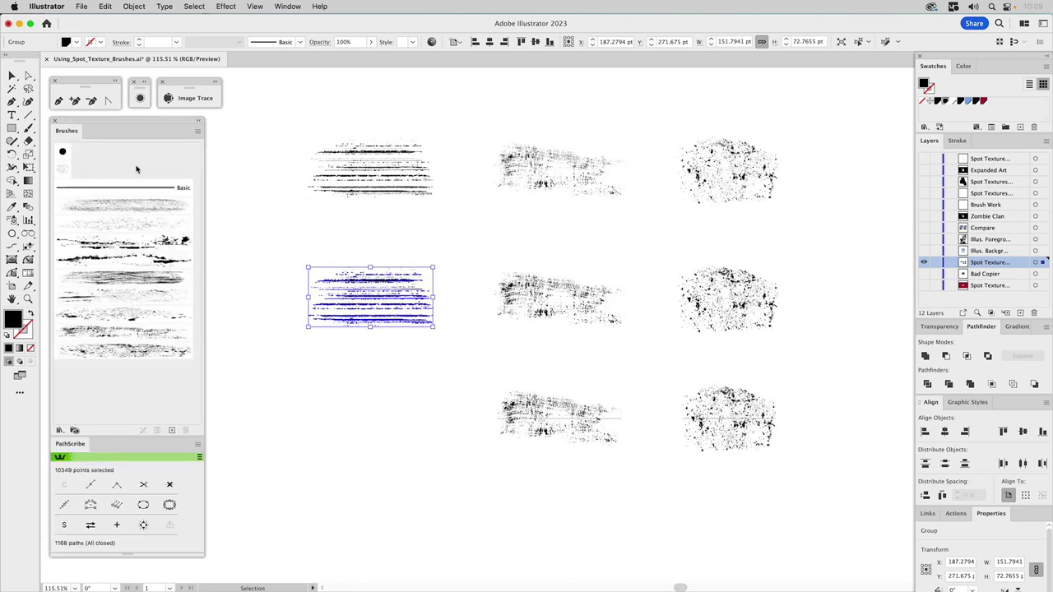
click(171, 430)
click(498, 338)
click(563, 385)
click(600, 340)
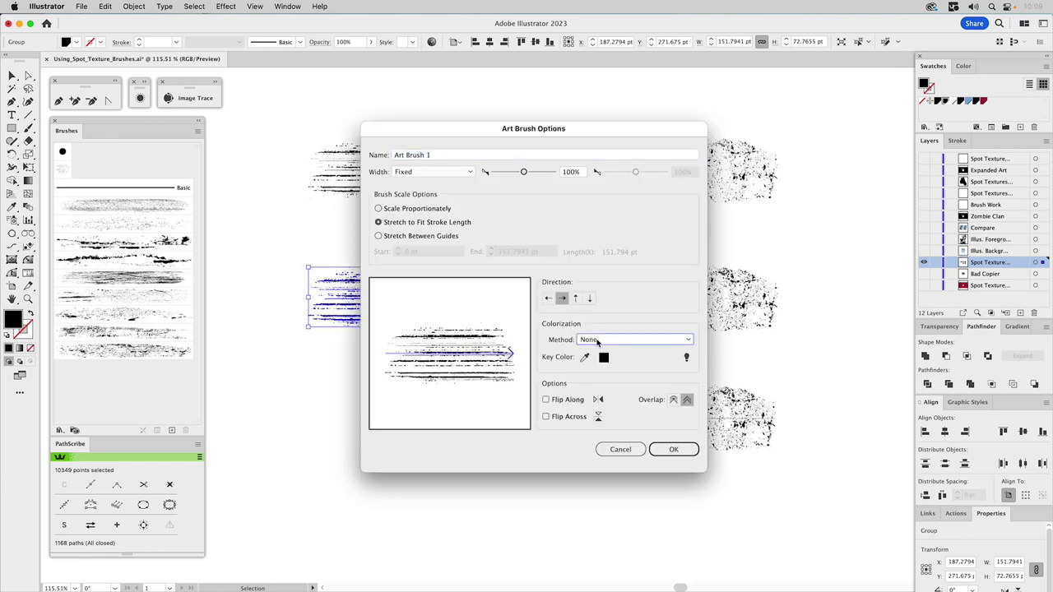
click(595, 365)
click(432, 154)
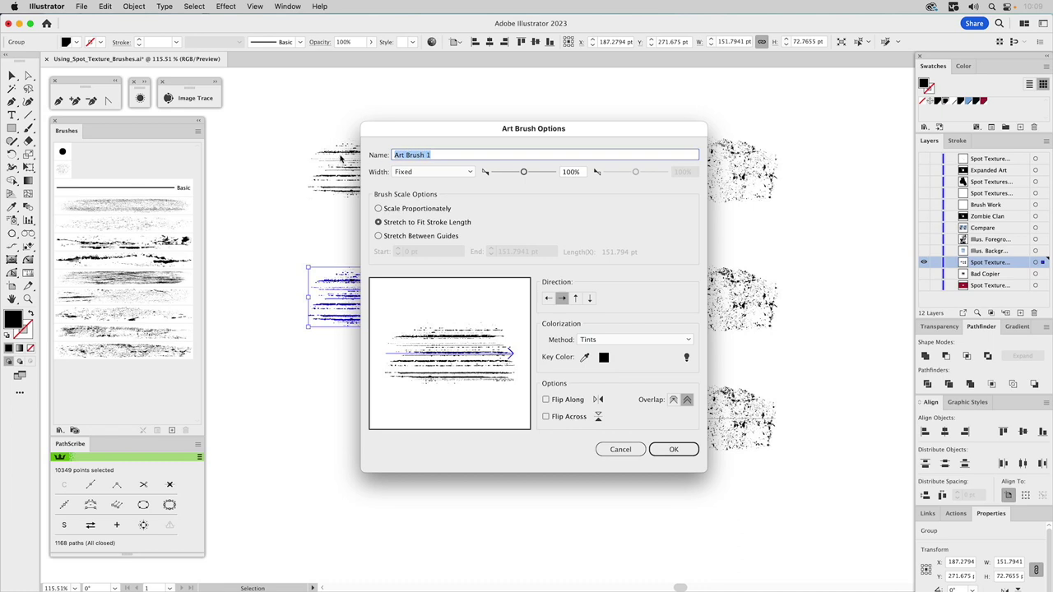
text(Bad Copier)
click(674, 451)
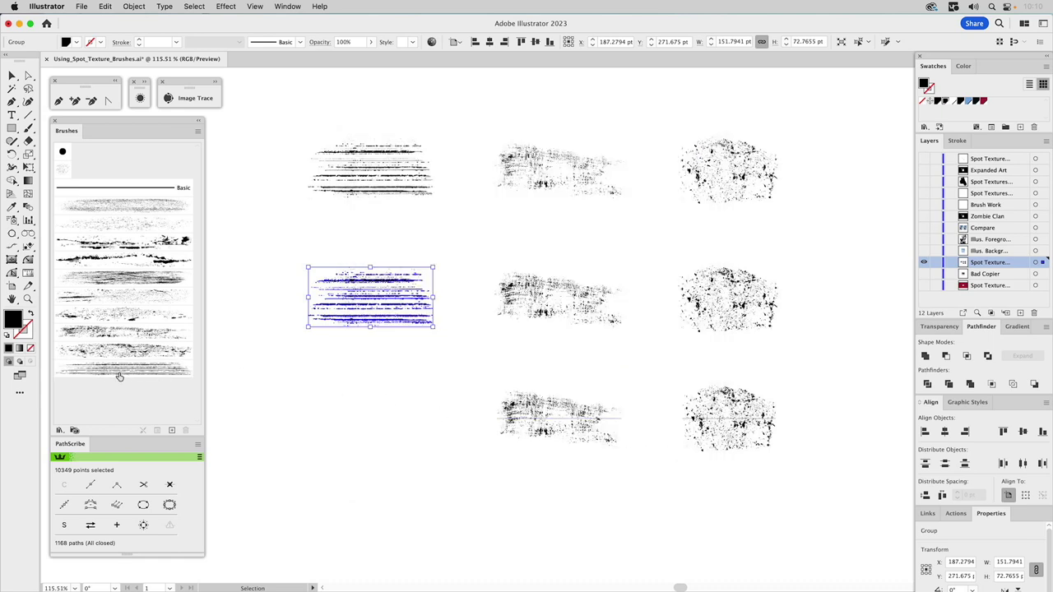
Step: Paint a horizontal stroke with the Bad Copier brush below the two line textures, using no fill and the global black stroke
click(265, 364)
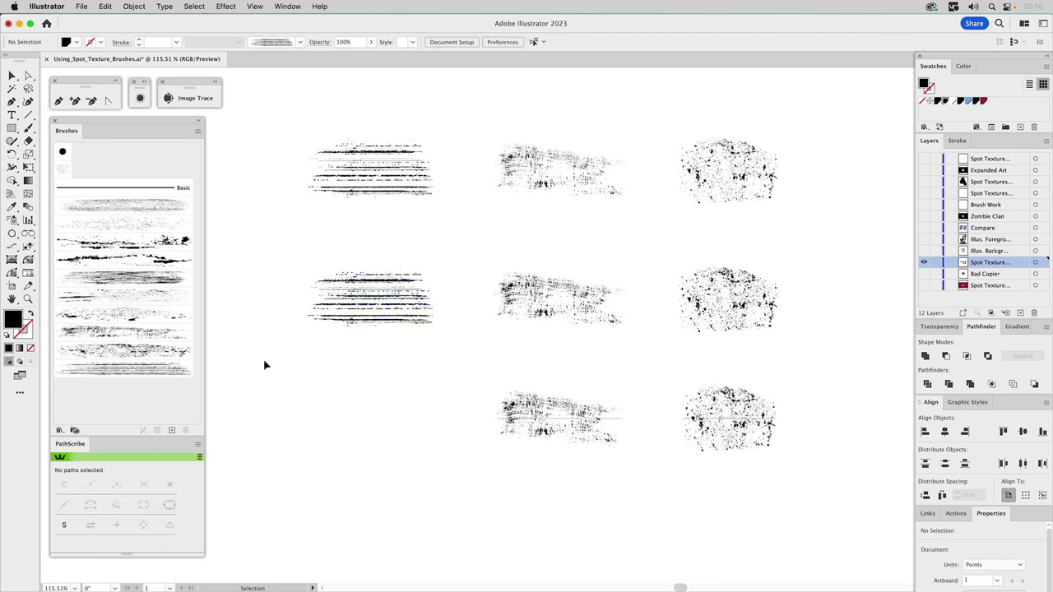
click(29, 129)
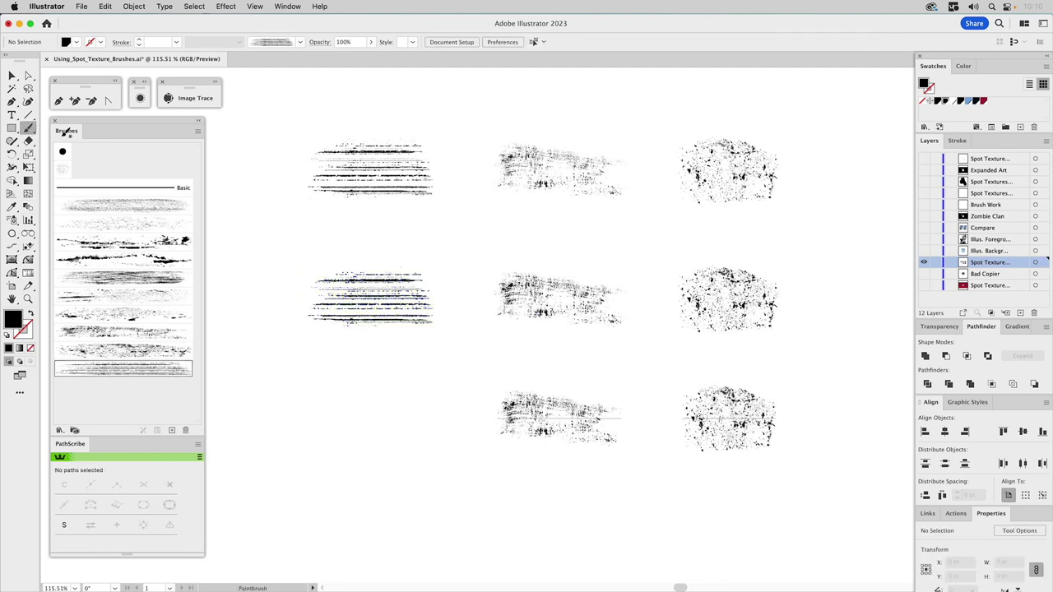
click(921, 102)
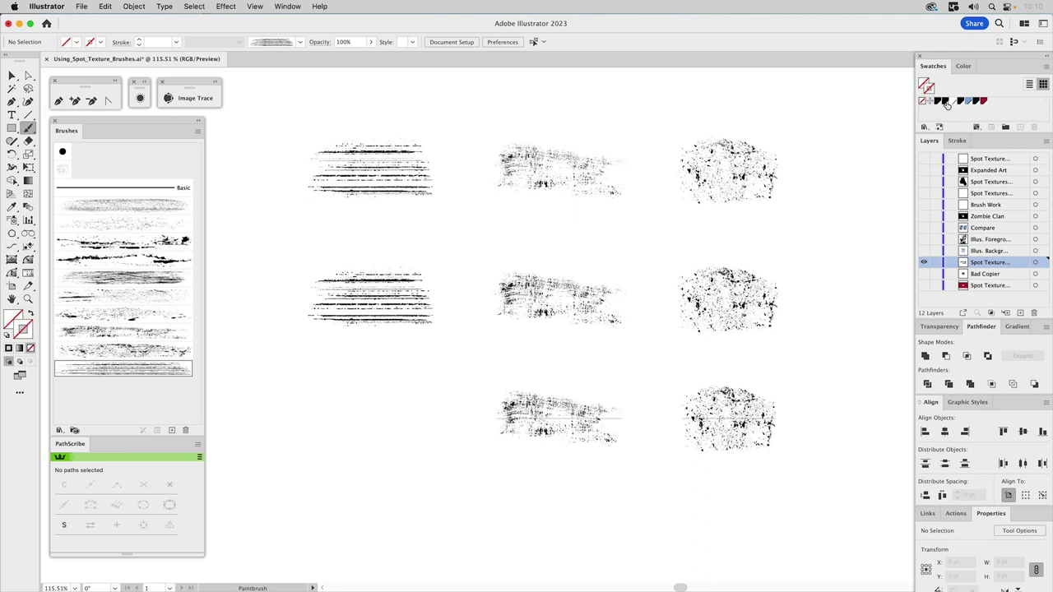
click(943, 101)
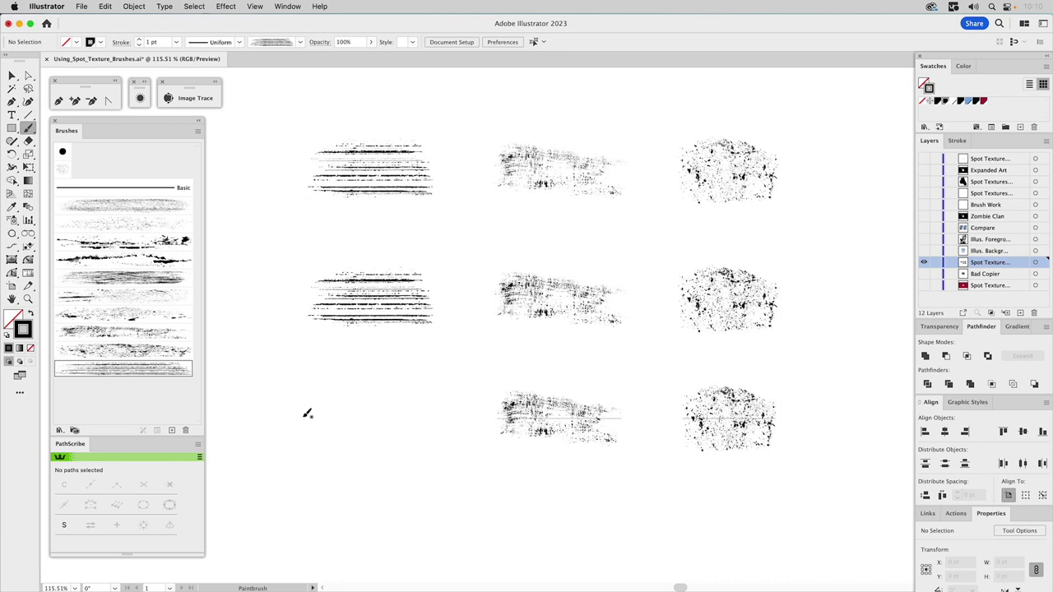
drag(298, 414, 454, 404)
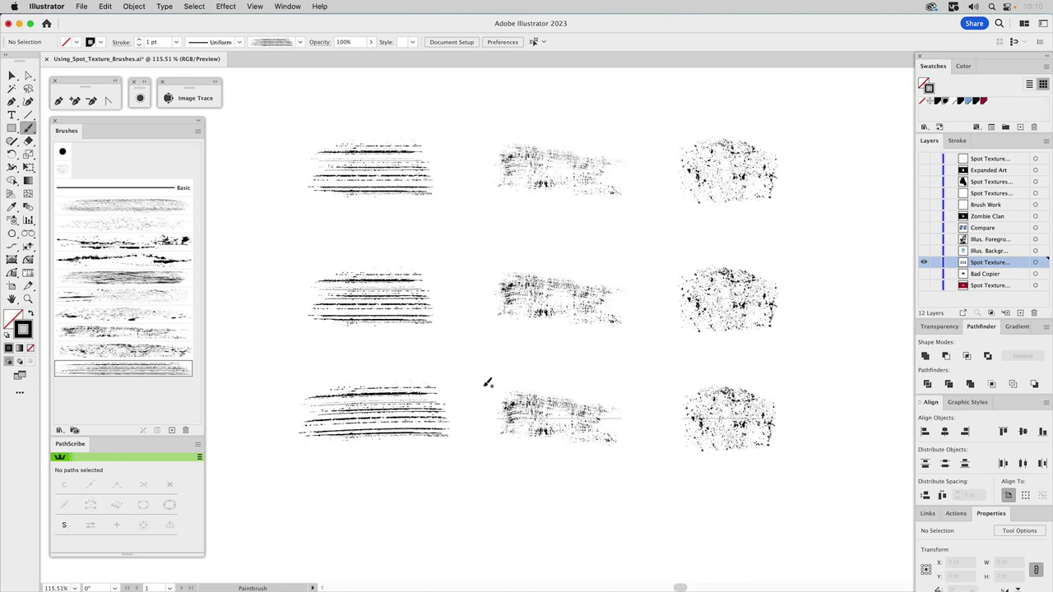
Step: Examine the path behind the brushed sample at the bottom of the middle column, then clear the selection
key(v)
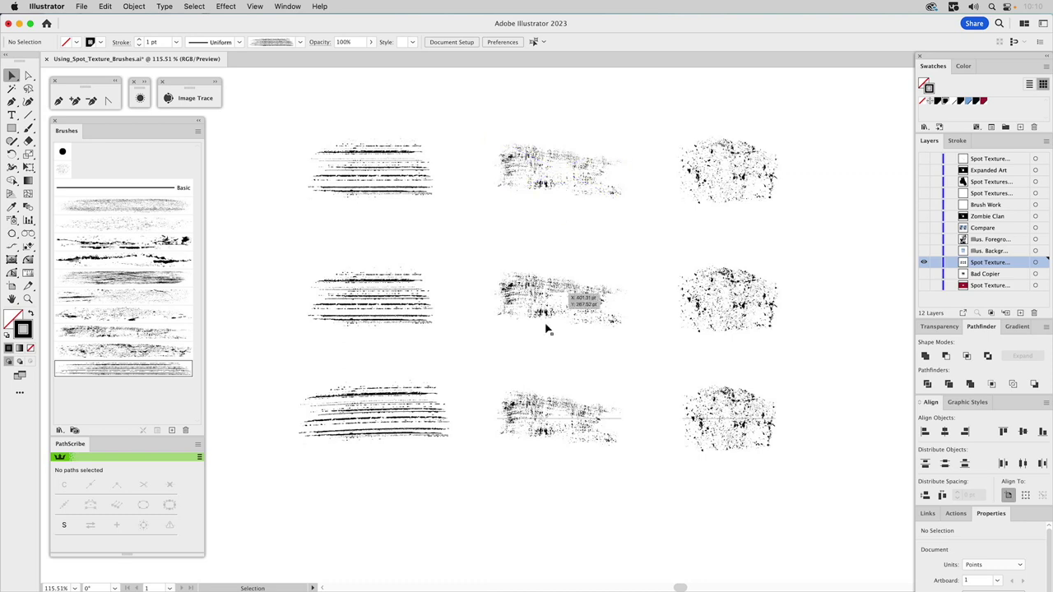
click(553, 422)
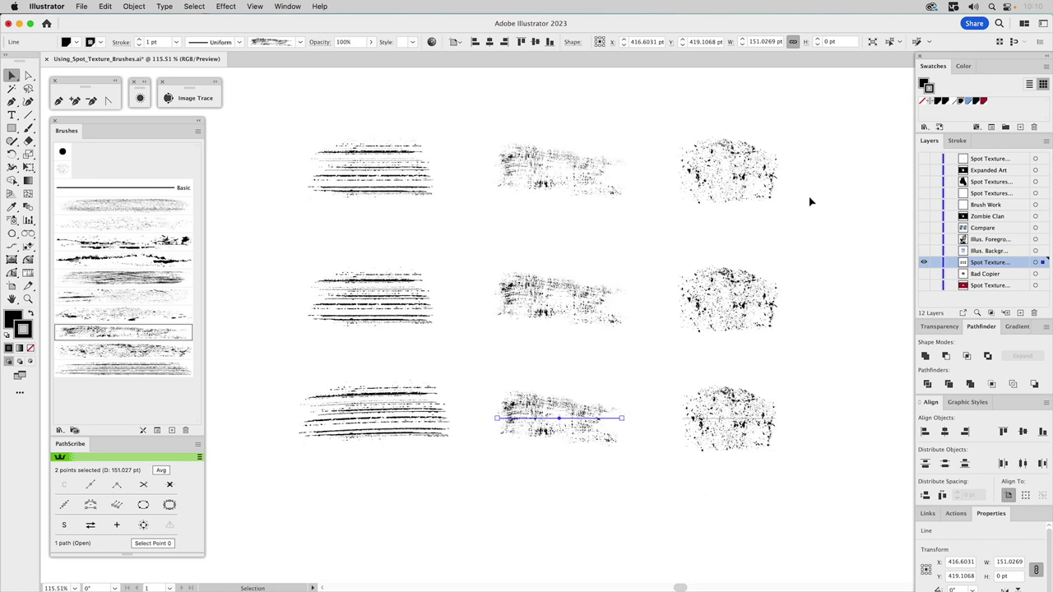
key(super+shift+a)
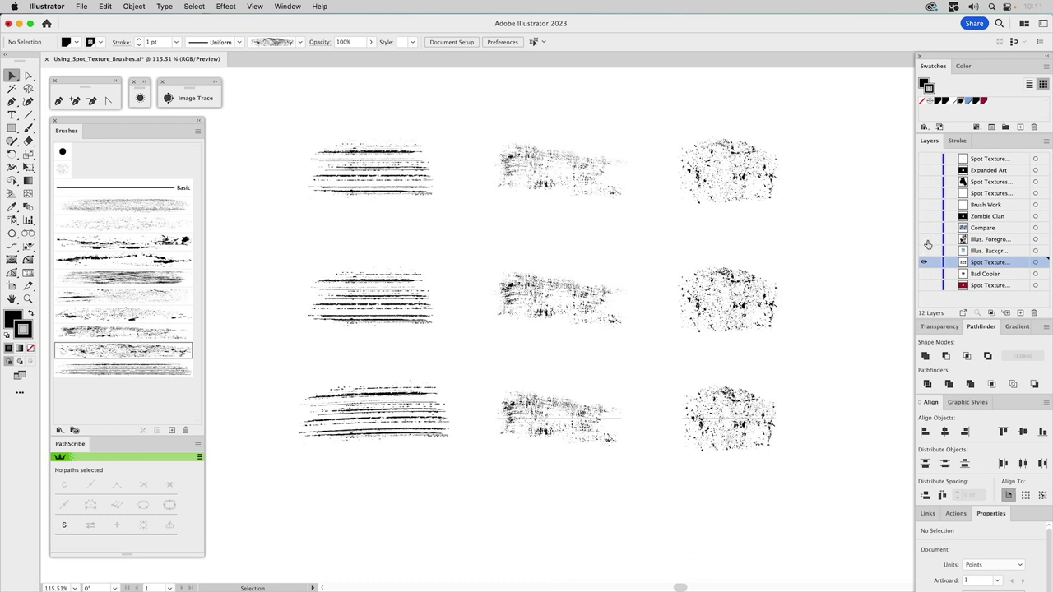
Step: Hide the texture samples layer, show the illustration's background and foreground layers, and make the foreground layer active
click(924, 260)
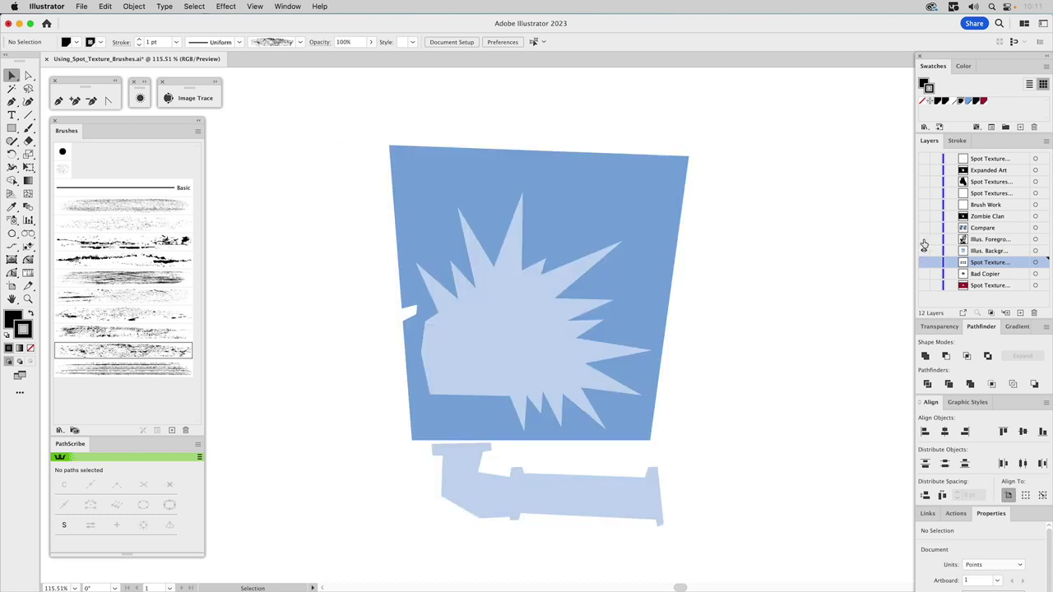
click(924, 239)
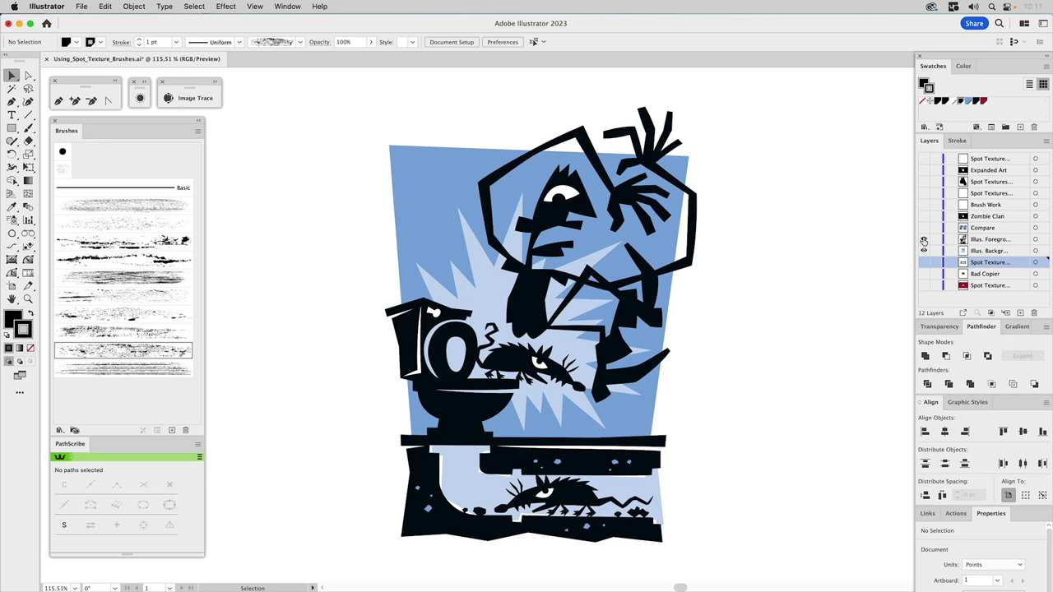
click(983, 239)
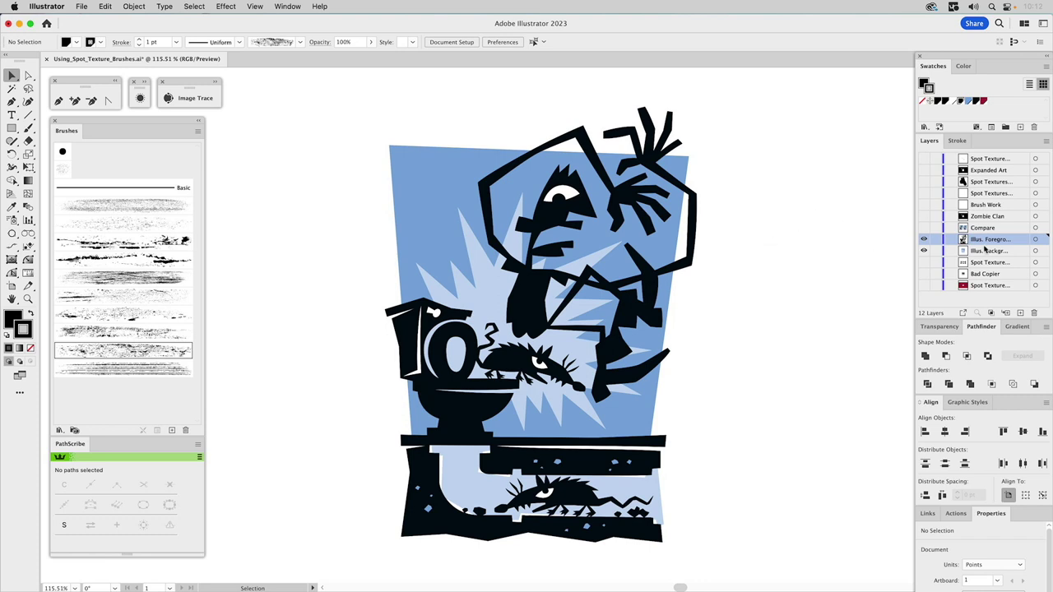
Step: Compare the illustration's foreground and background by hiding and reshowing each layer, and make the background layer active
click(925, 239)
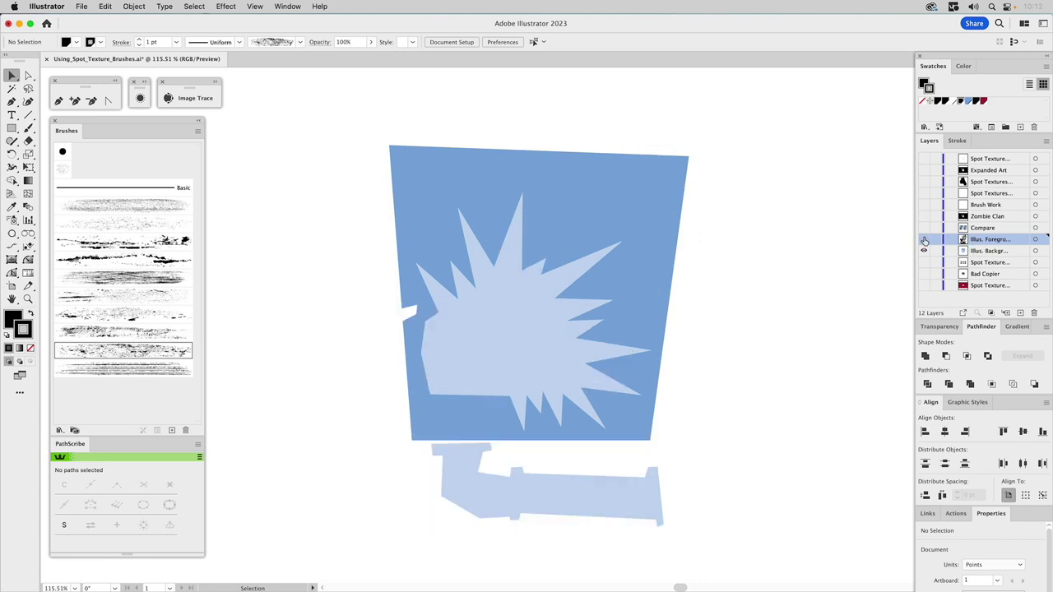
click(924, 239)
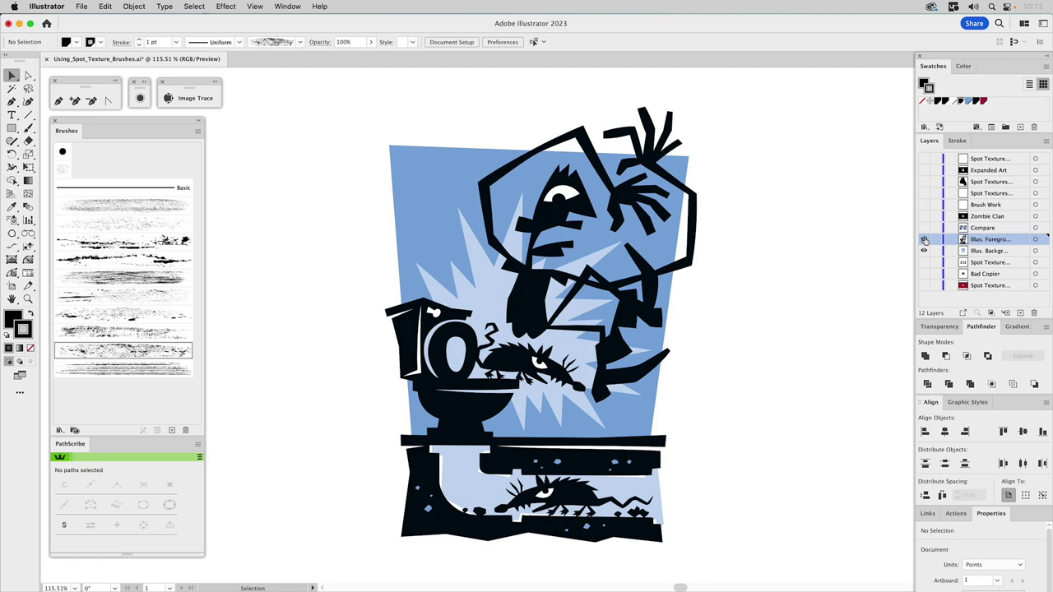
click(924, 251)
click(924, 251)
click(982, 251)
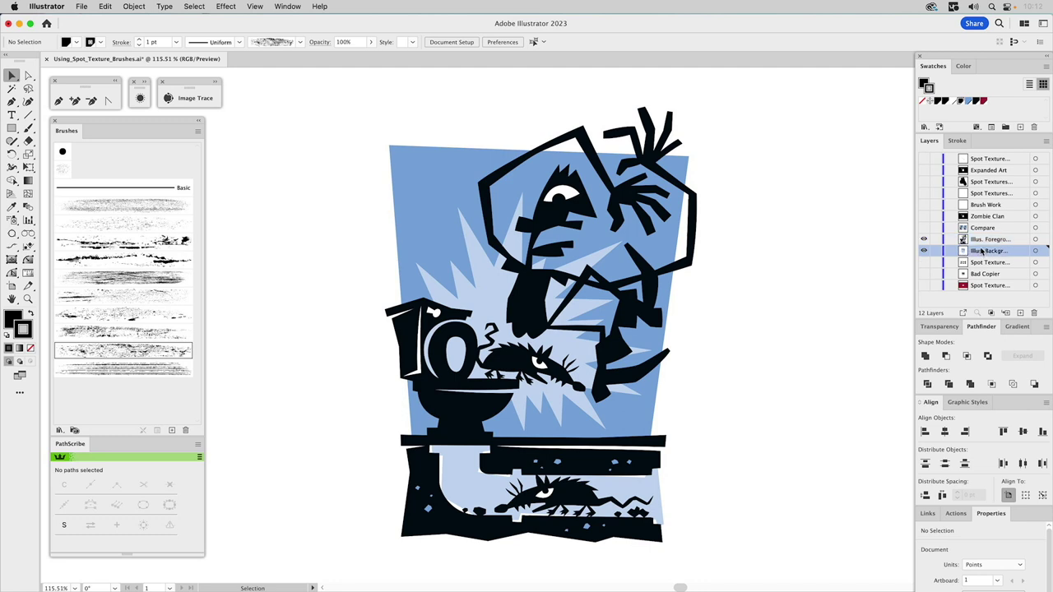
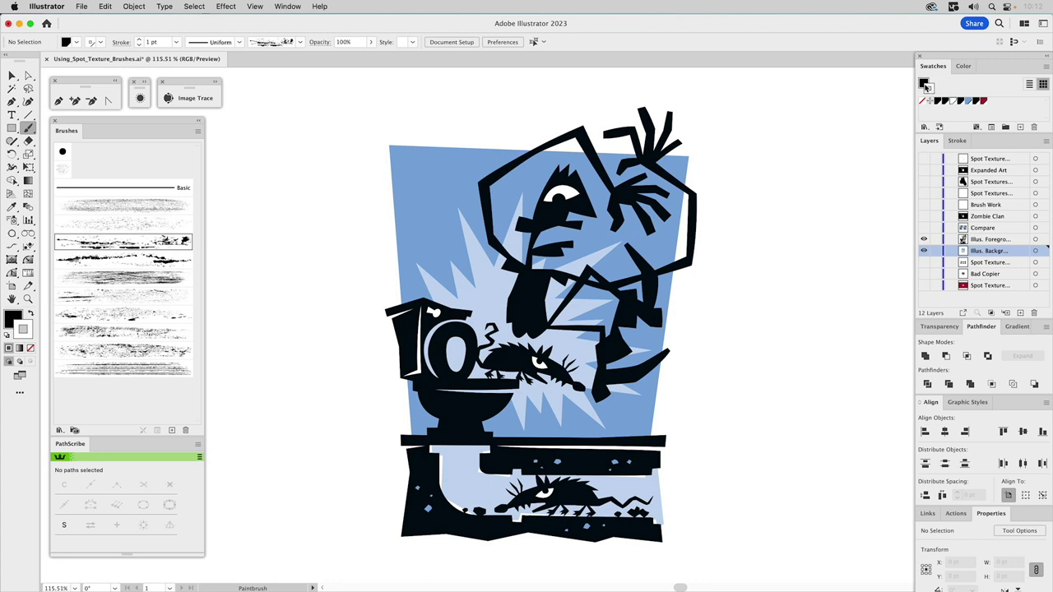
Step: Set the fill to none and paint a white textured stroke about 370 pt long above the blue background's upper edge
click(923, 102)
key(x)
mouse_move(381, 105)
mouse_down()
mouse_move(584, 127)
mouse_move(677, 117)
mouse_up()
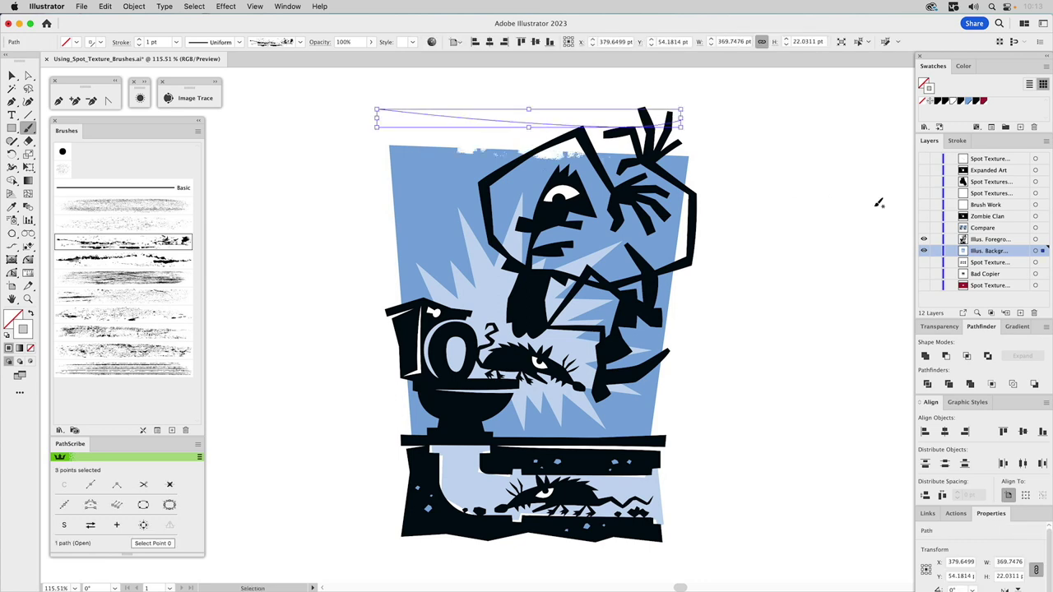
Step: Try lowering the white textured stroke slightly over the background's upper edge, then delete it
click(958, 141)
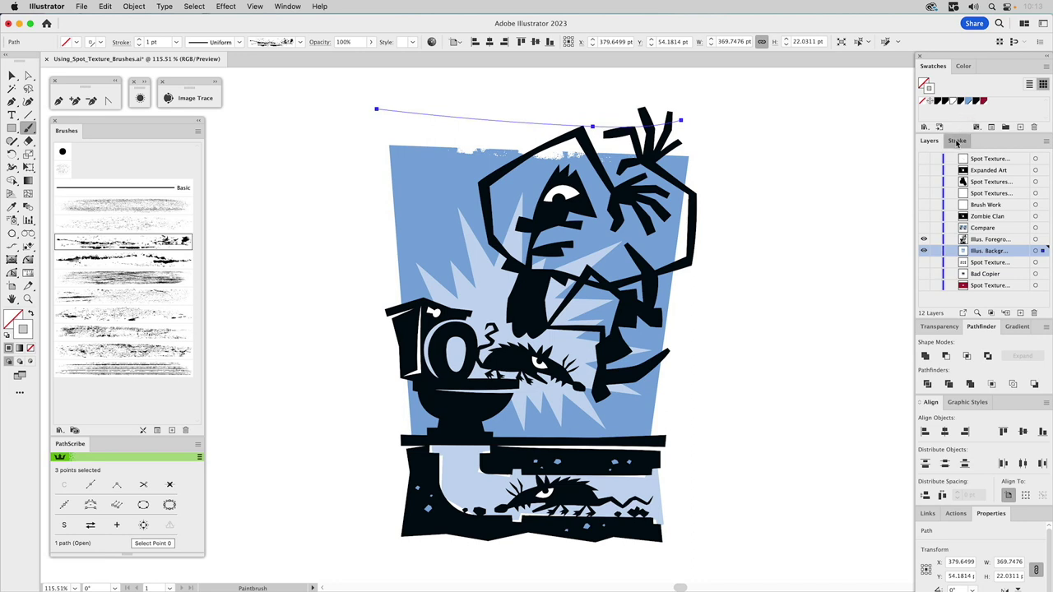
key(v)
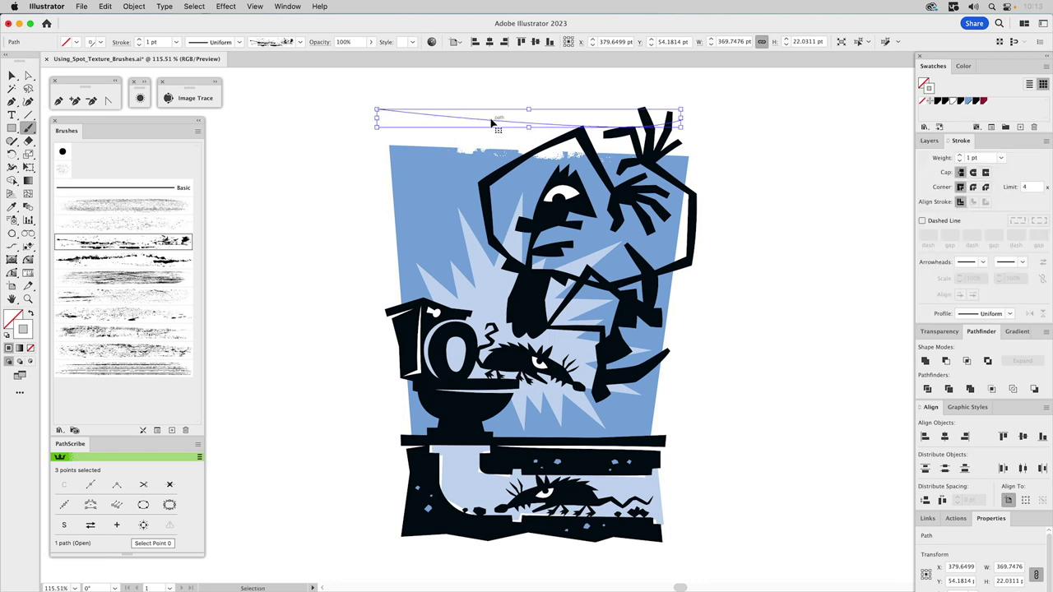
drag(491, 120, 486, 127)
key(b)
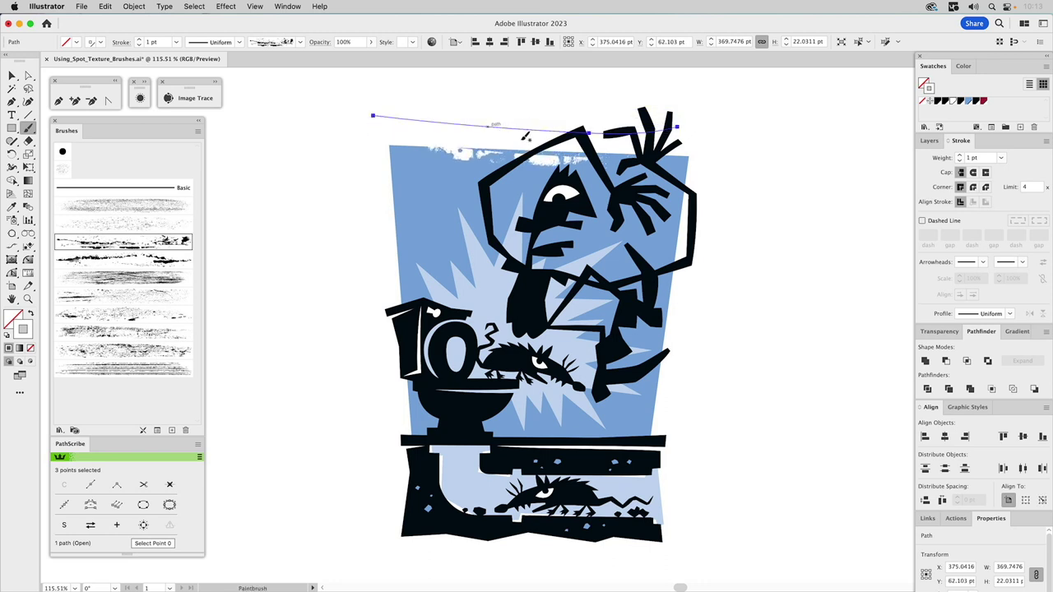
key(BackSpace)
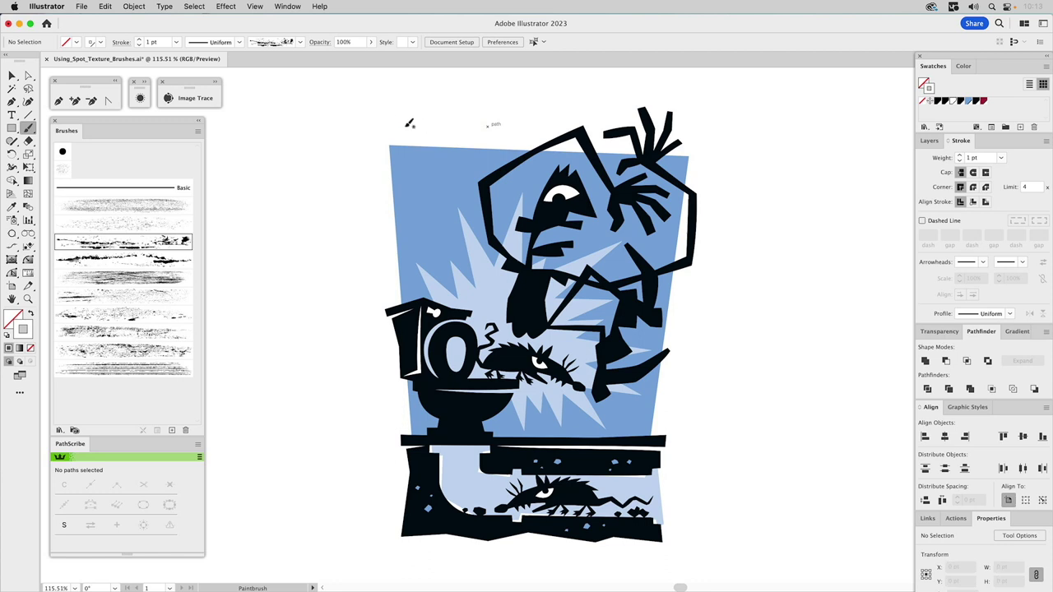
Step: Set the Paintbrush tool's fidelity to its smoothest setting
double_click(28, 128)
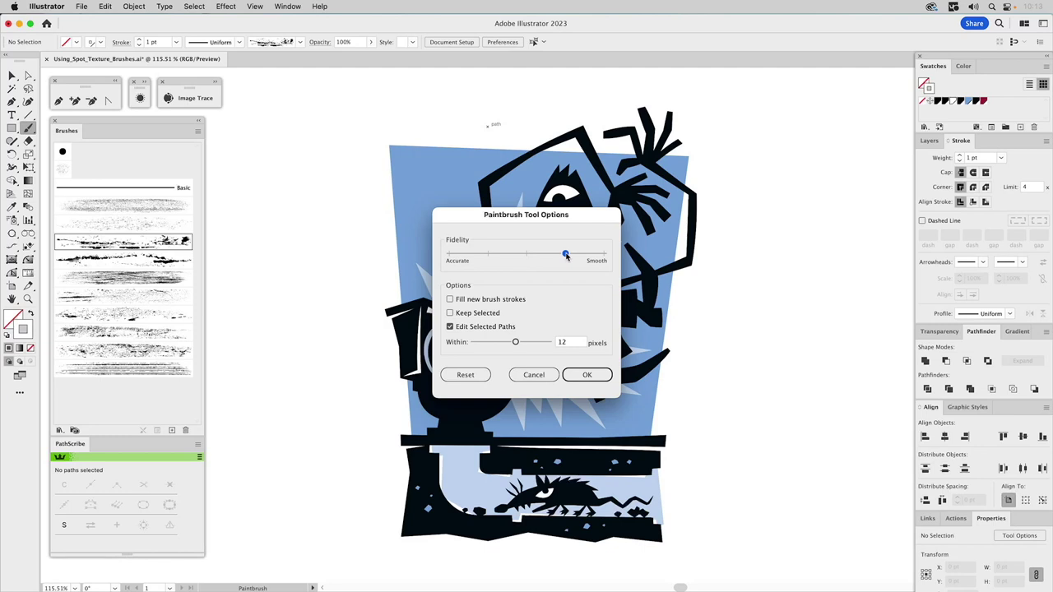
drag(566, 254, 613, 258)
click(587, 376)
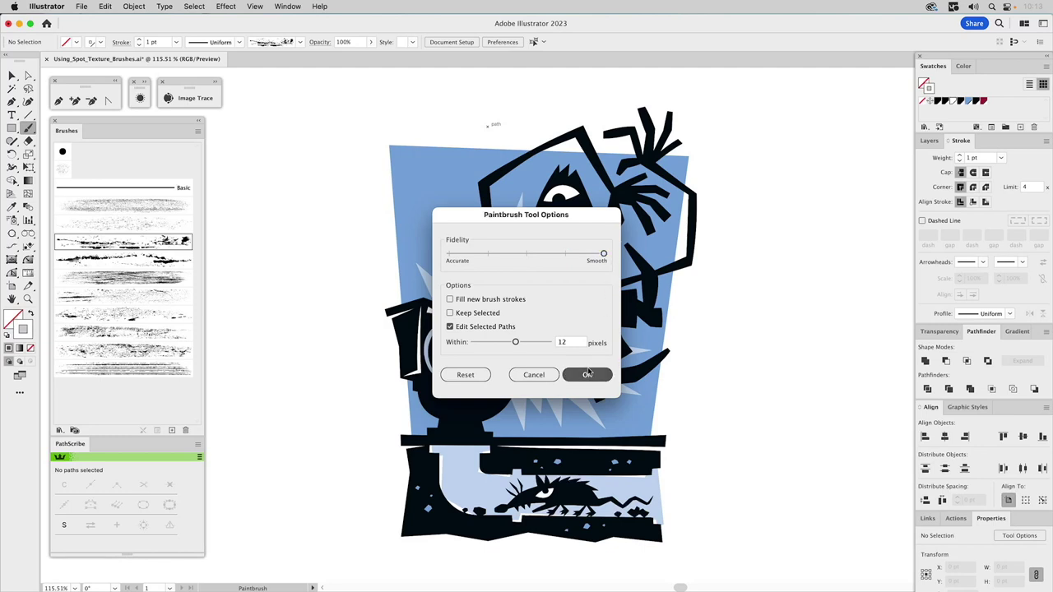
Step: Paint a new white textured stroke about 309 pt long above the blue background and rotate it to follow the upper edge
drag(473, 124, 600, 132)
drag(663, 132, 664, 131)
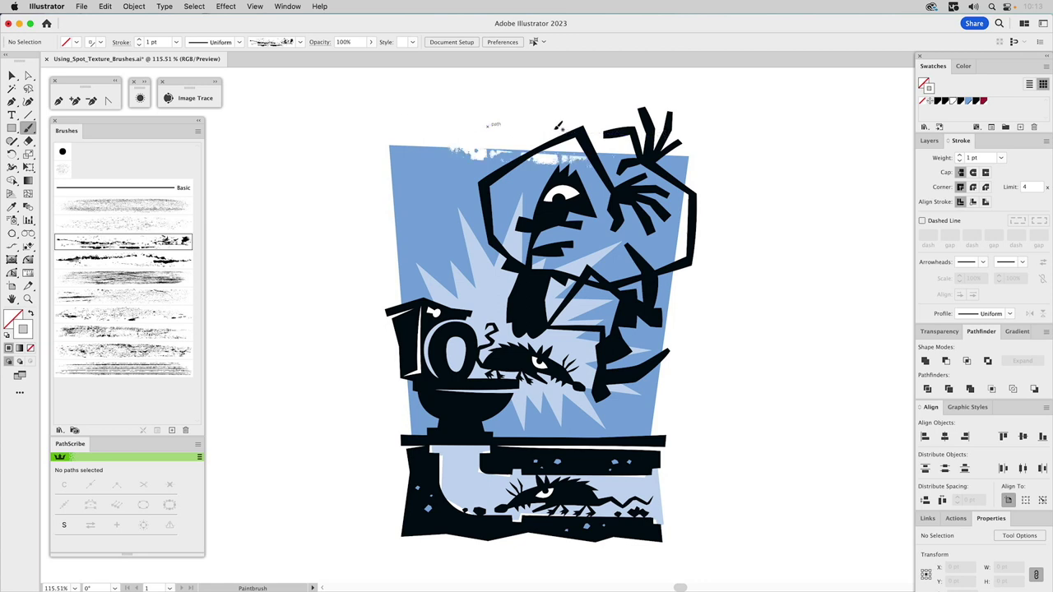
key(v)
click(515, 131)
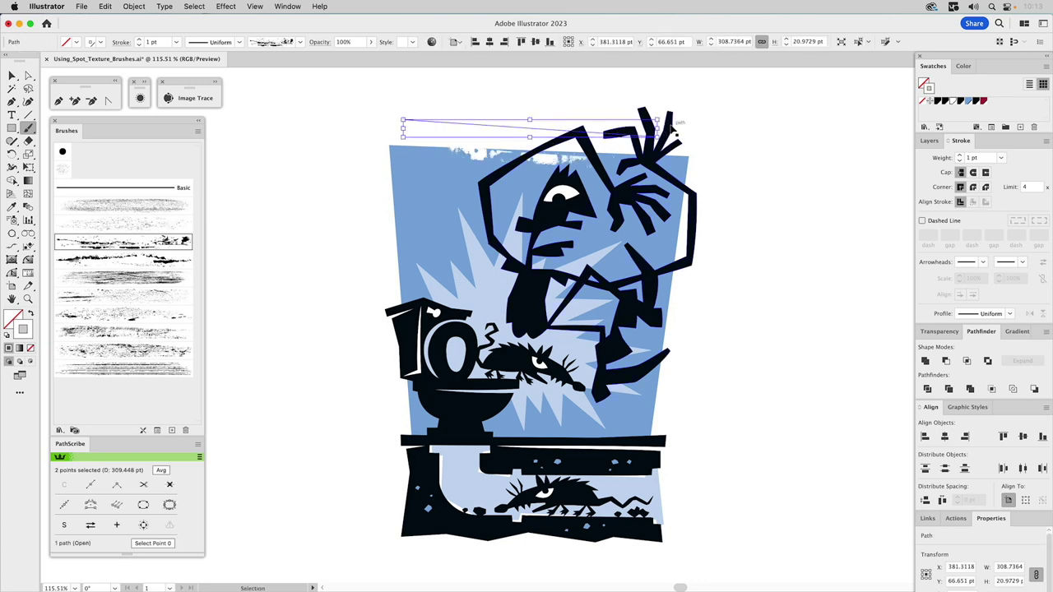
drag(660, 124, 665, 114)
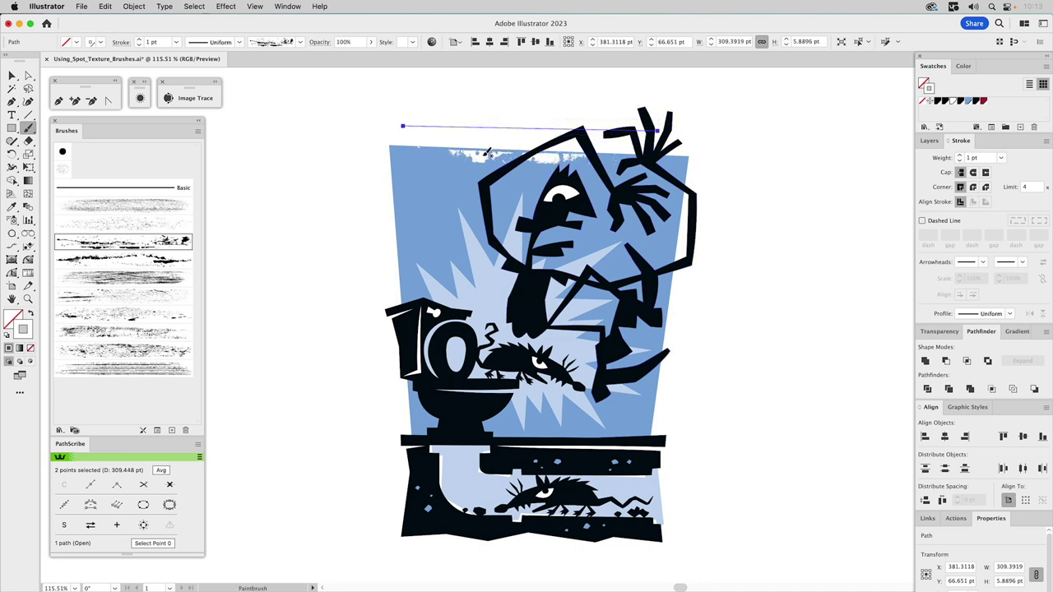
Step: Set the upper-edge stroke's weight to 1.25 pt and move it up slightly so it only roughens the edge
click(968, 158)
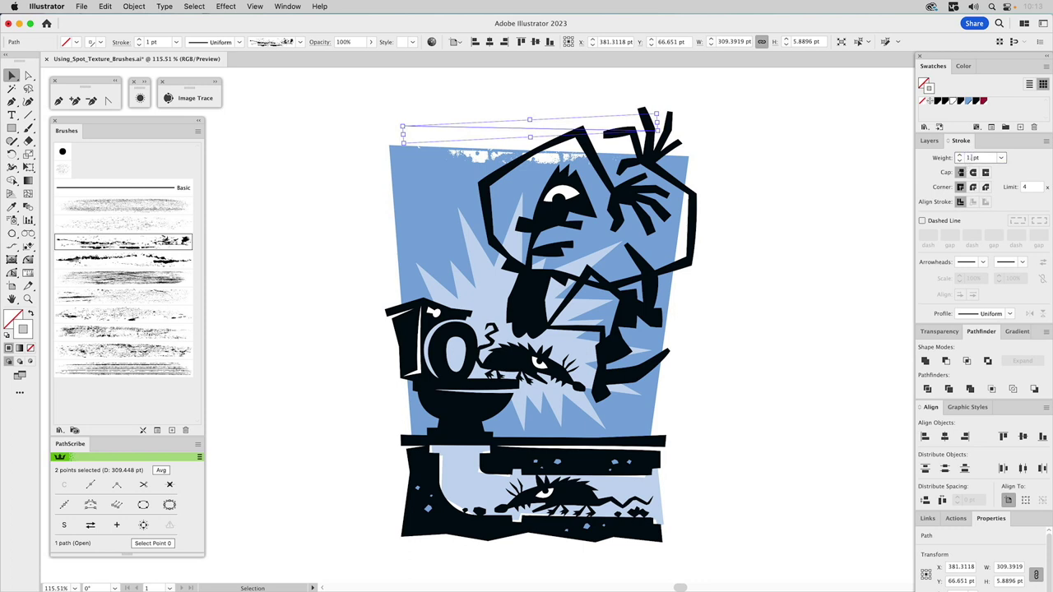
key(Return)
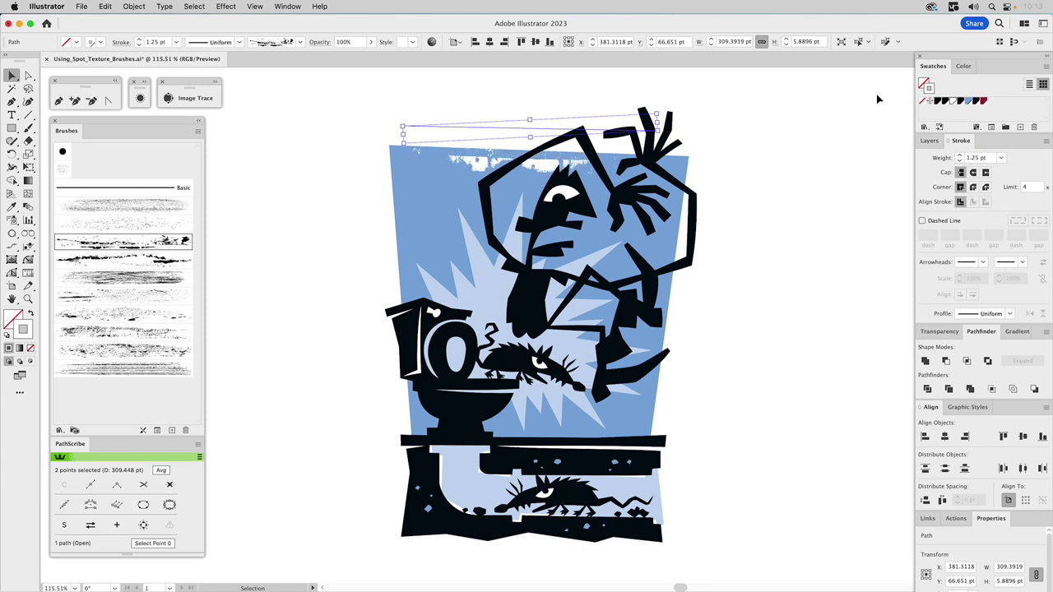
drag(538, 167, 538, 155)
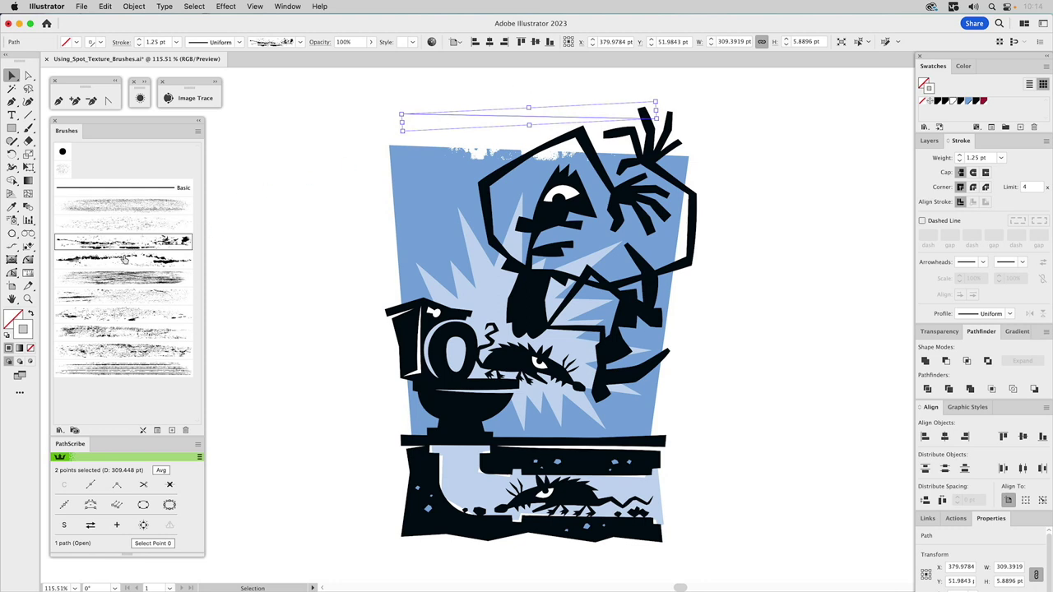
Step: Try painting the woven texture brush across the upper background, then undo it and restore the upper-edge stroke's original brush
click(92, 331)
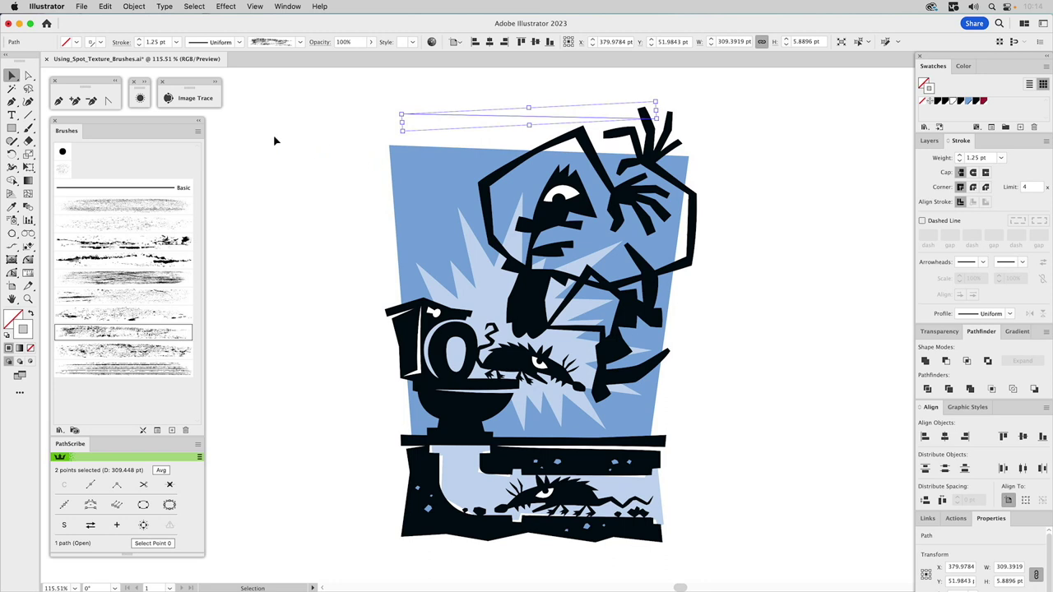
click(29, 128)
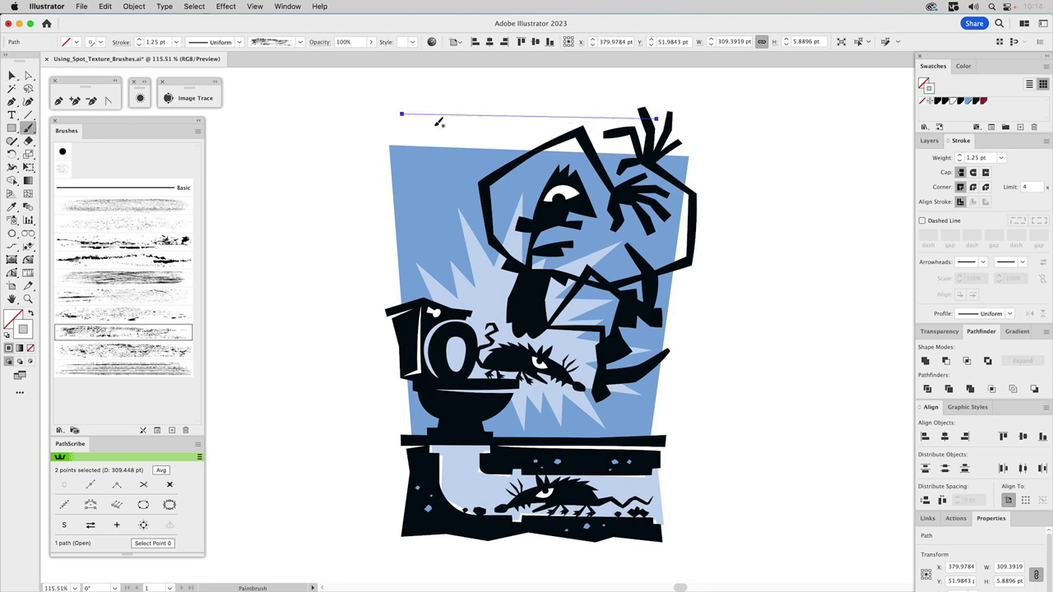
drag(357, 179, 504, 183)
drag(696, 232, 697, 234)
super+click(714, 236)
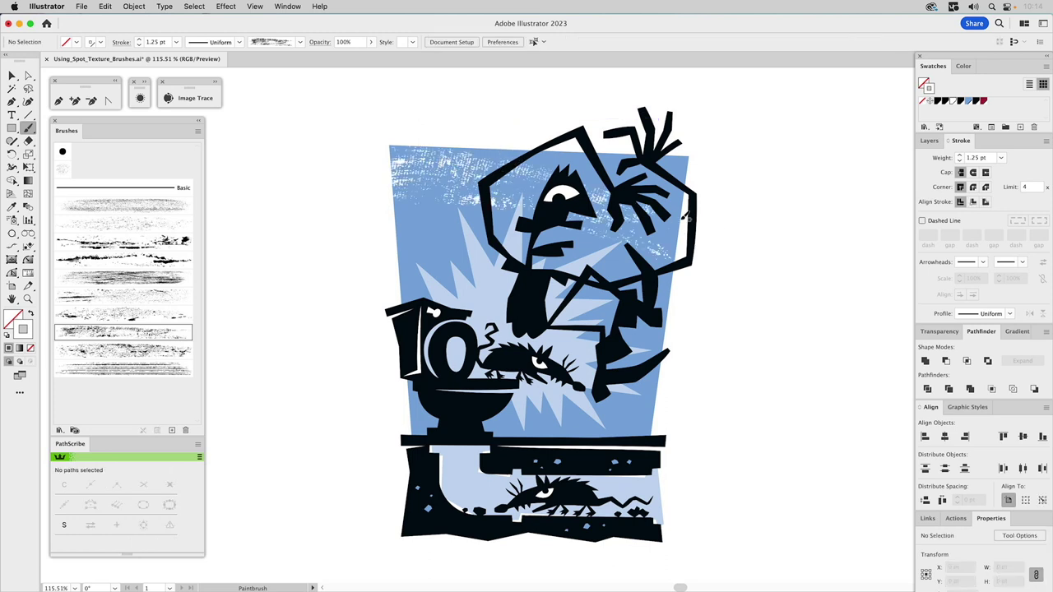
super+click(513, 139)
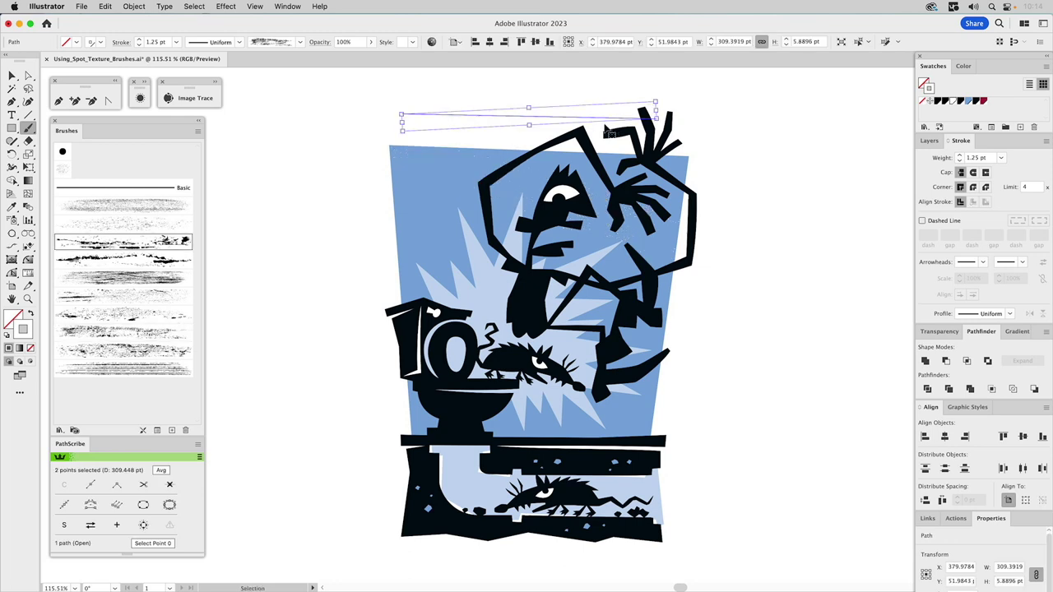
Step: With nothing selected, paint a white stroke with the woven texture brush across the upper background, sloping down to its right edge
super+click(347, 178)
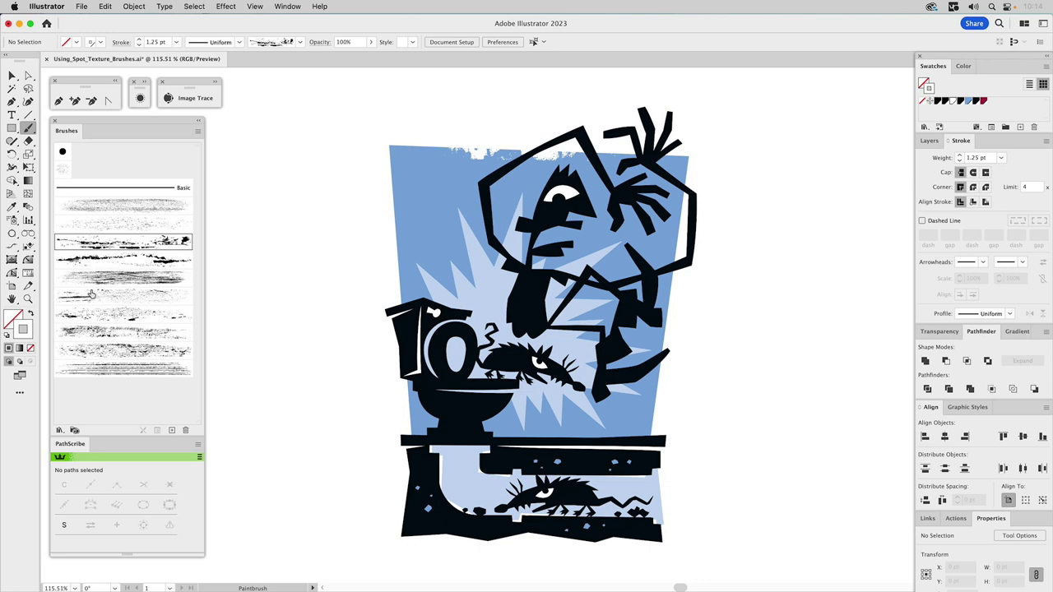
click(92, 332)
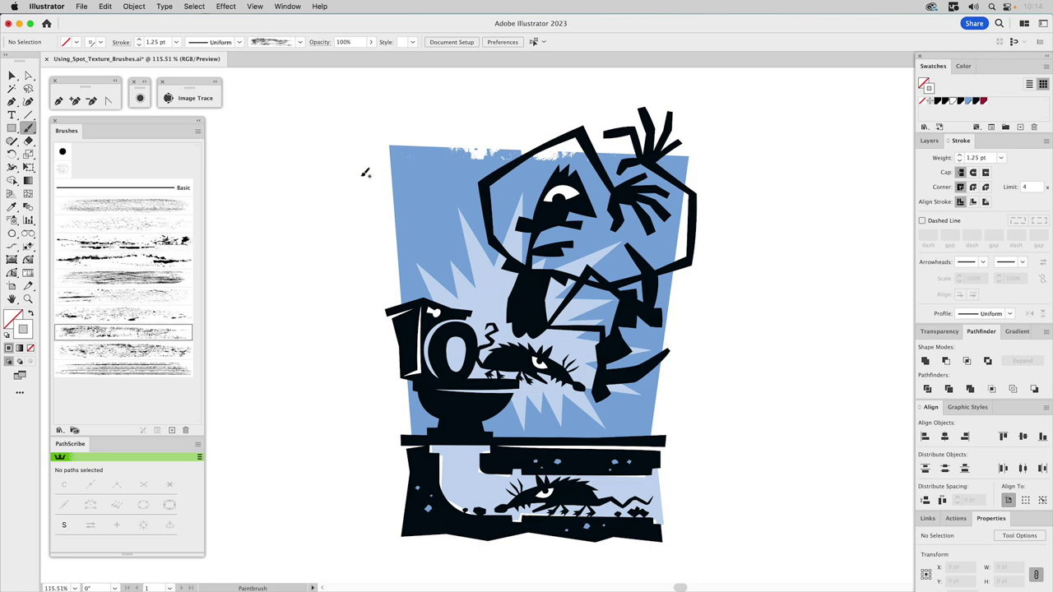
drag(626, 204, 697, 228)
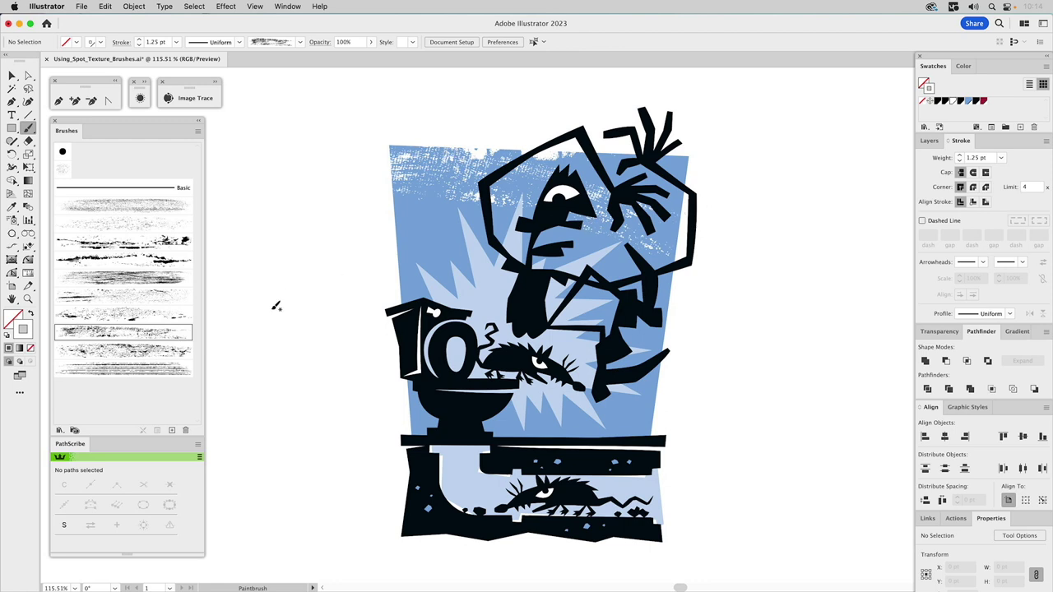
Step: Paint a vertical stroke with the splatter brush along the background's left edge and colour it with the blue swatch
click(122, 316)
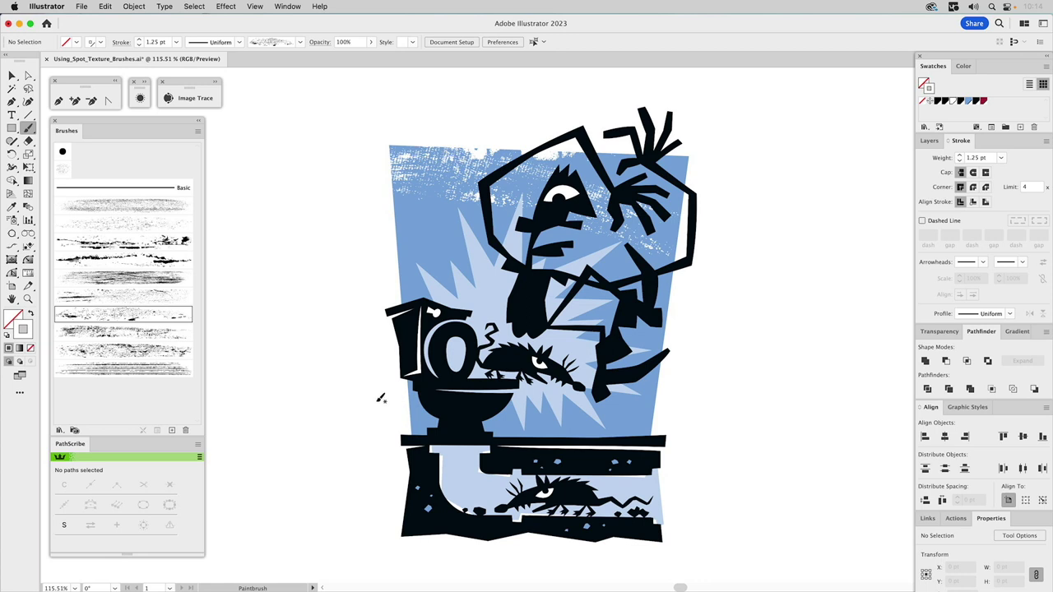
mouse_move(381, 396)
mouse_down()
mouse_move(388, 265)
mouse_move(375, 175)
mouse_up()
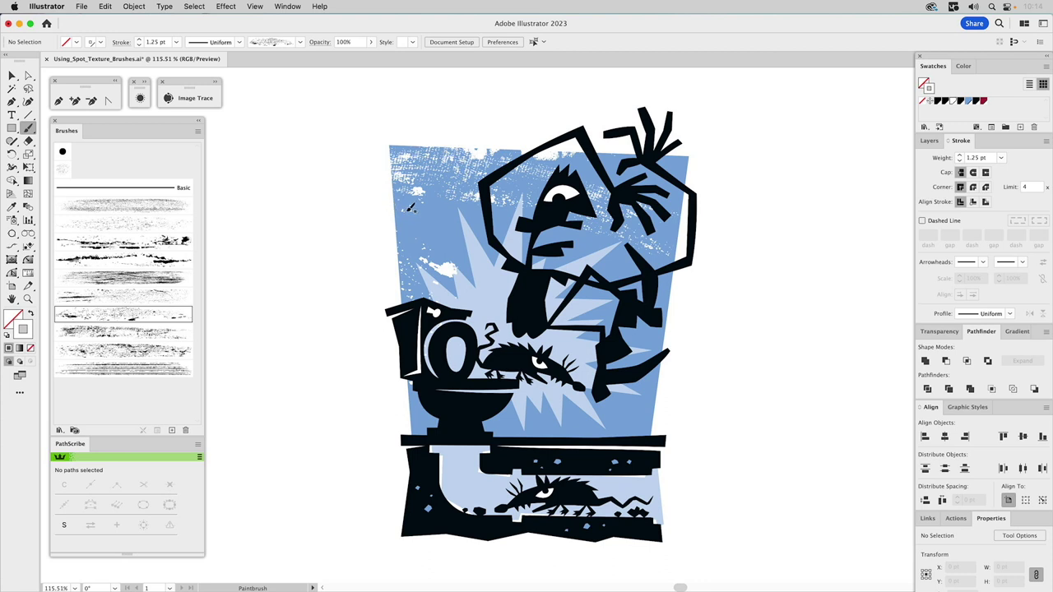
key(v)
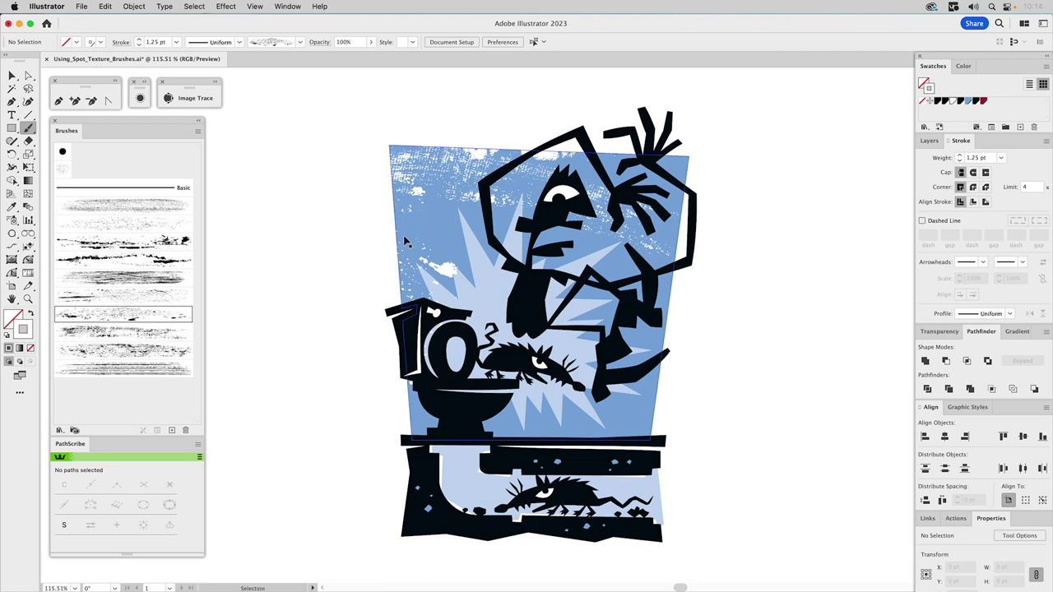
click(386, 271)
key(b)
click(929, 140)
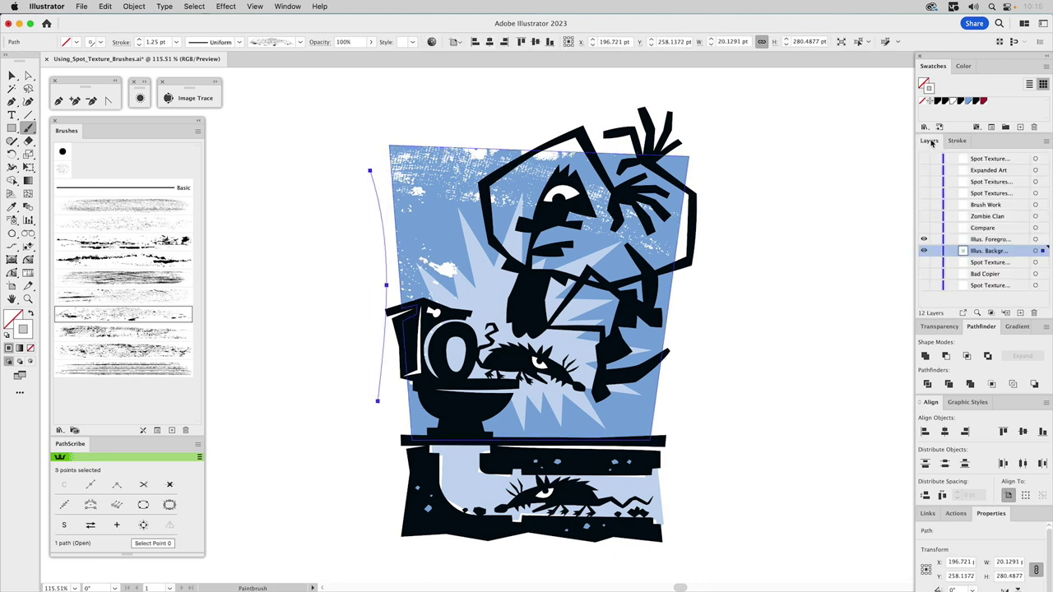
click(969, 100)
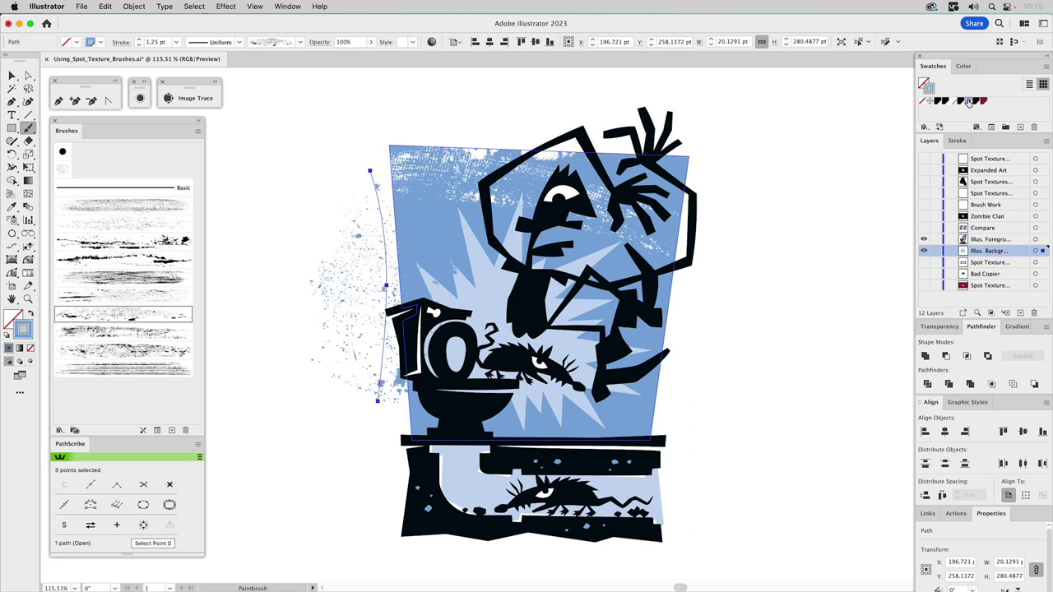
Step: Set the blue splatter stroke's blending mode to Multiply and its opacity to 50%
click(942, 326)
click(946, 345)
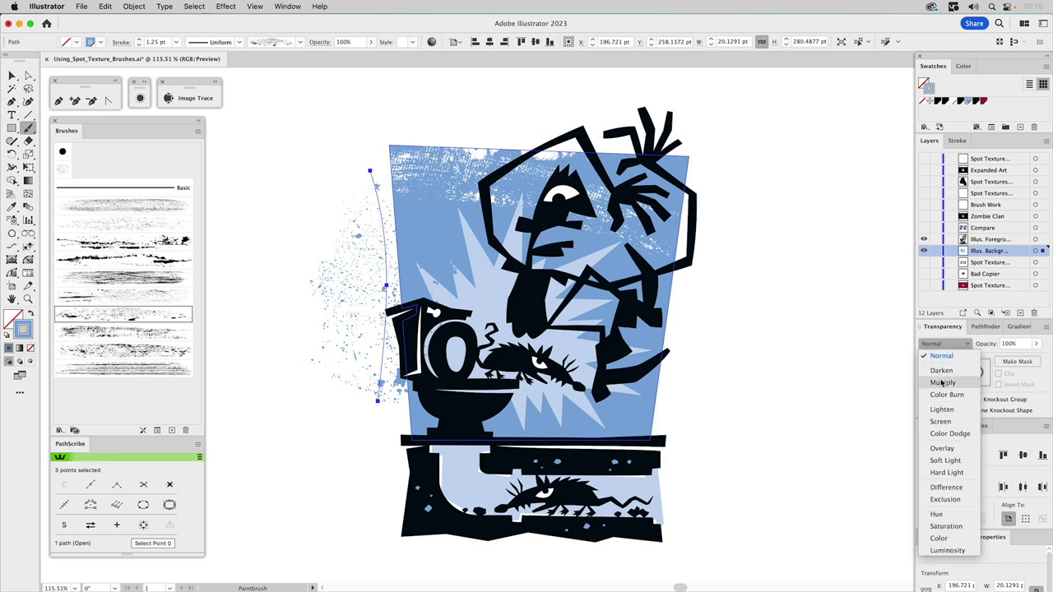
click(943, 383)
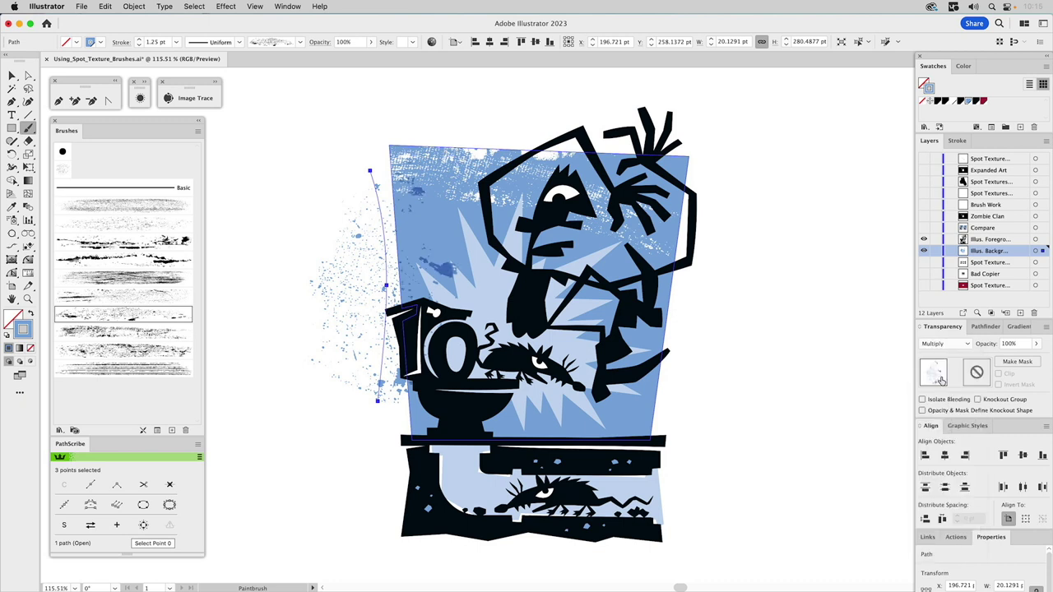
click(1010, 346)
text(50)
key(Return)
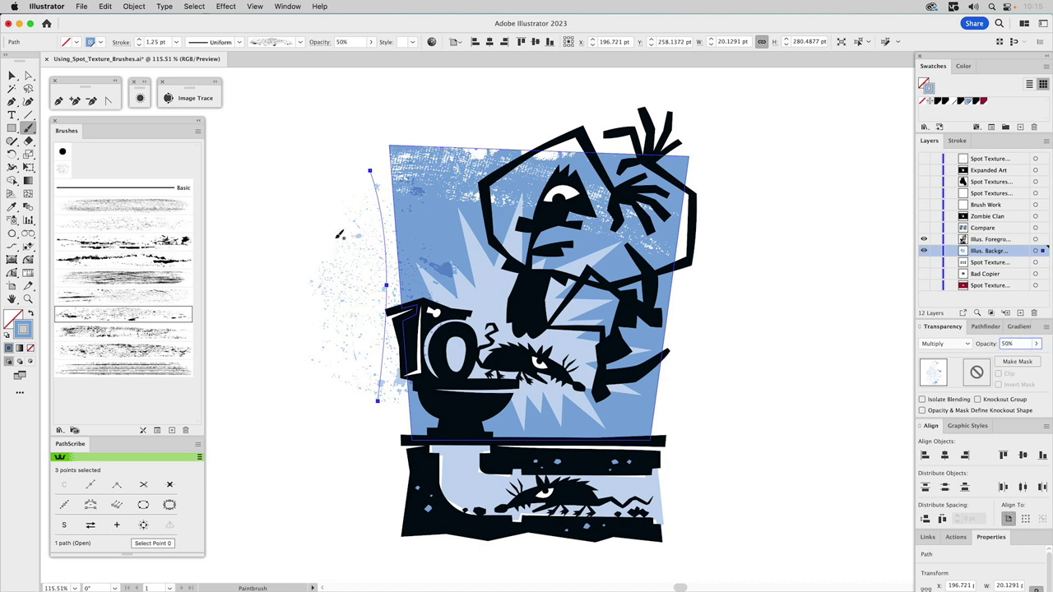
Step: Replace the splatter stroke with a straighter vertical one about 292 pt tall and shift it right onto the blue background
super+click(302, 222)
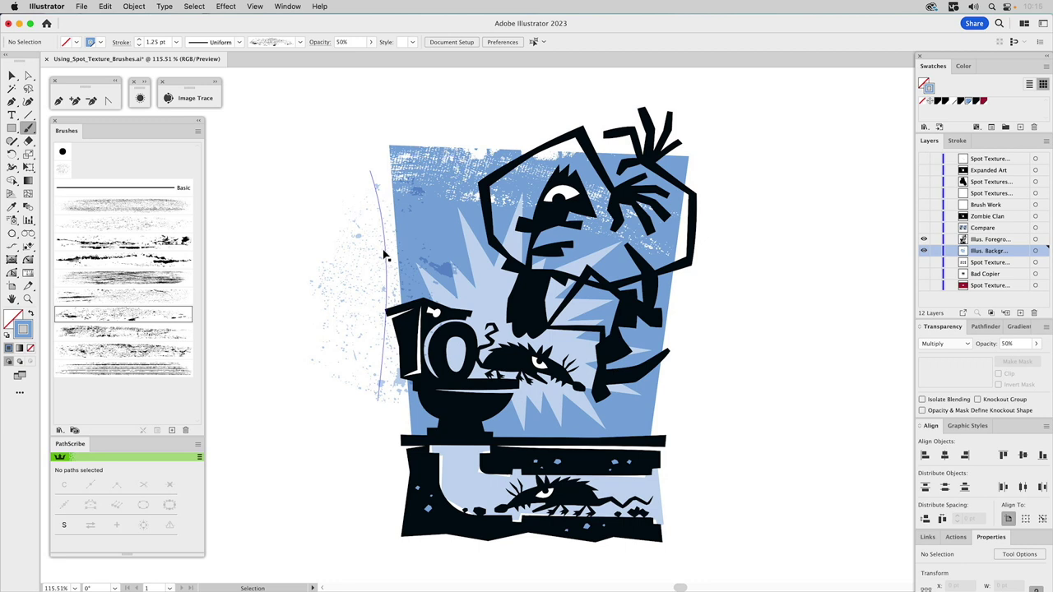
click(384, 255)
key(b)
mouse_move(385, 247)
mouse_down()
mouse_move(380, 164)
mouse_move(386, 245)
mouse_up()
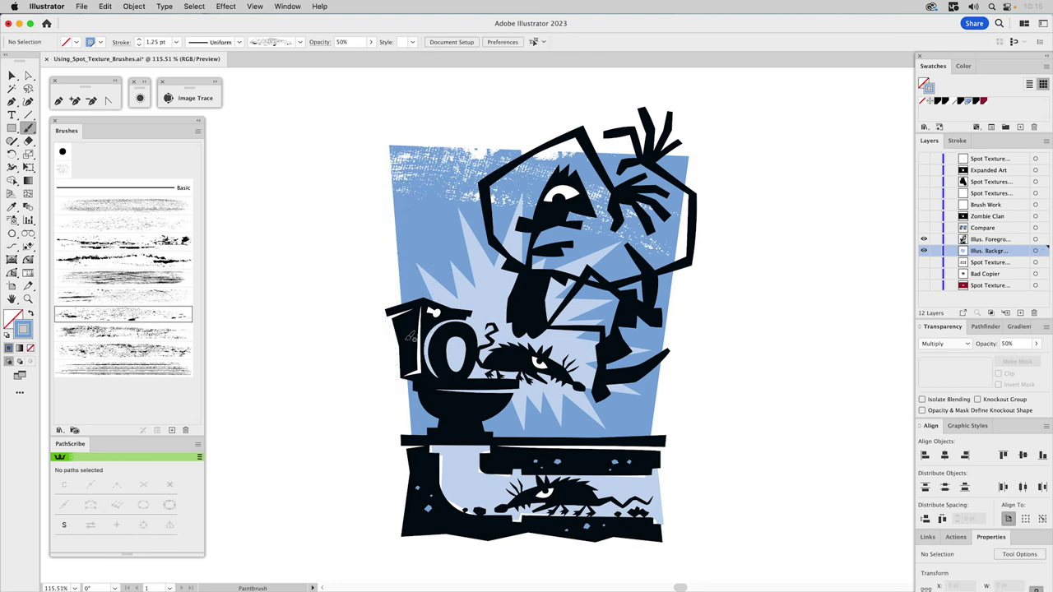
drag(390, 404, 388, 161)
drag(380, 257, 398, 258)
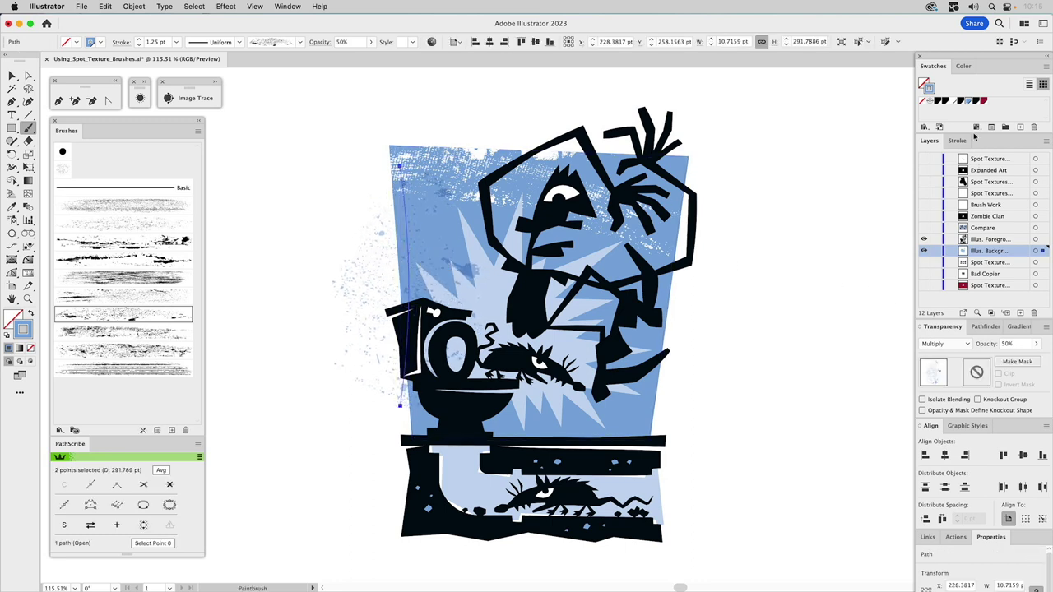
Step: Set the repainted splatter stroke's weight to 1 pt and clear the selection
click(960, 141)
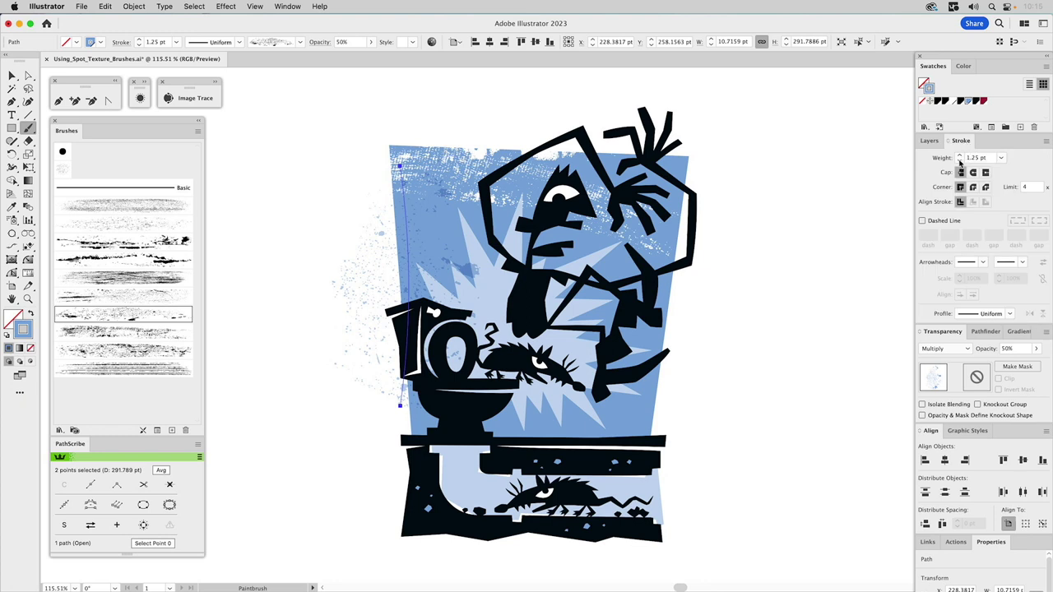
click(960, 160)
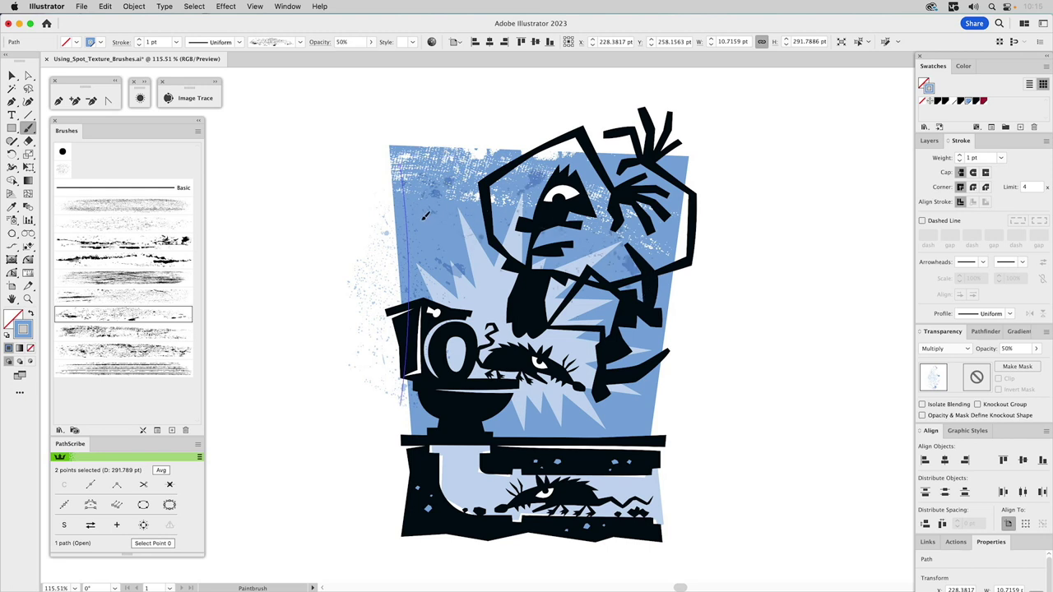
key(super+shift+a)
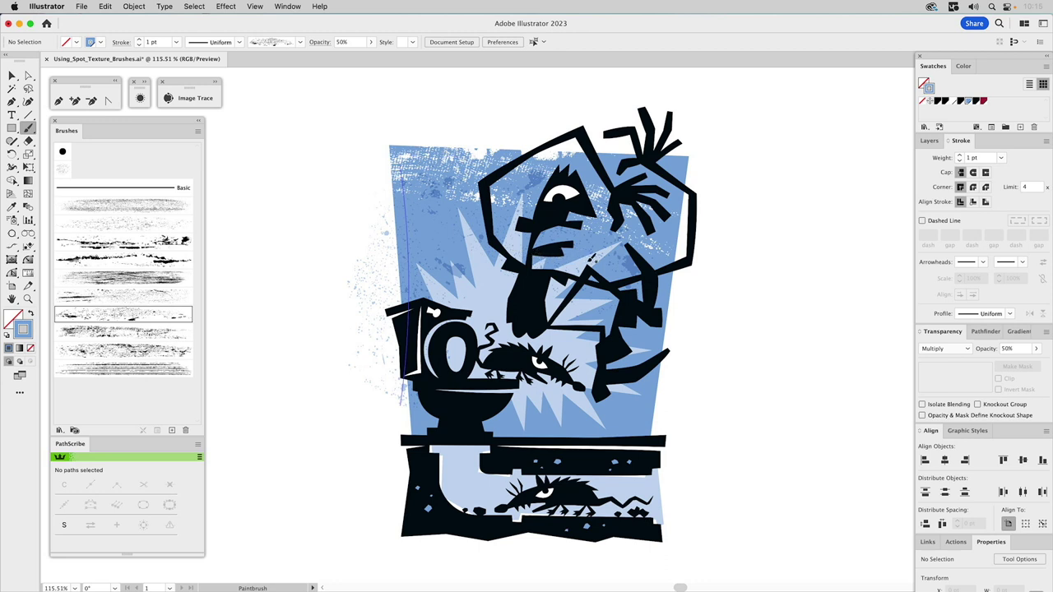
Step: Paint a diagonal splatter stroke about 121 pt long down the middle of the pale burst behind the leaping rat
key(super+z)
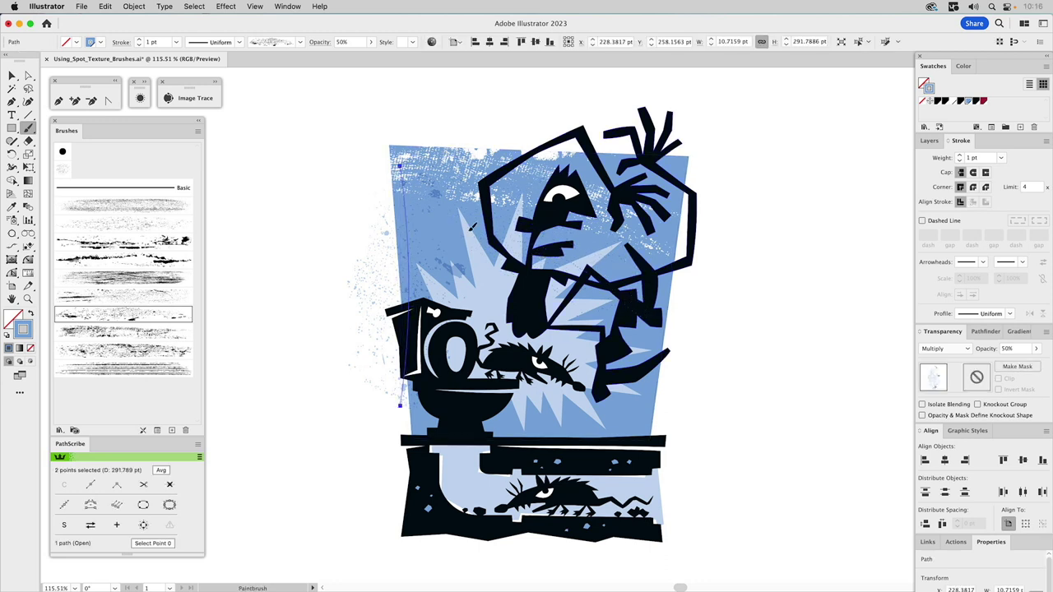
key(super+shift+a)
key(v)
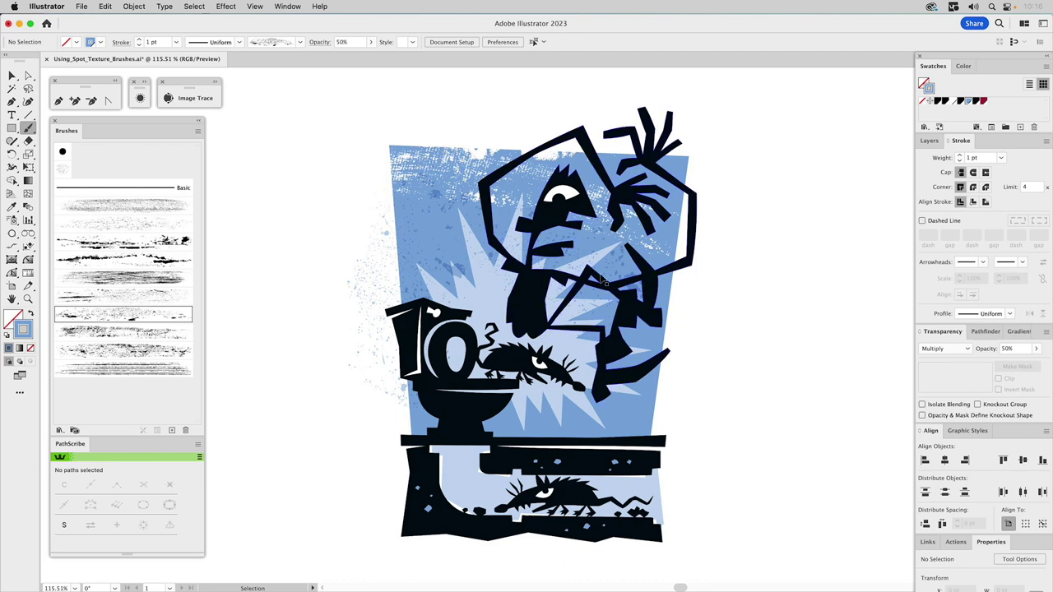
key(b)
super+click(491, 317)
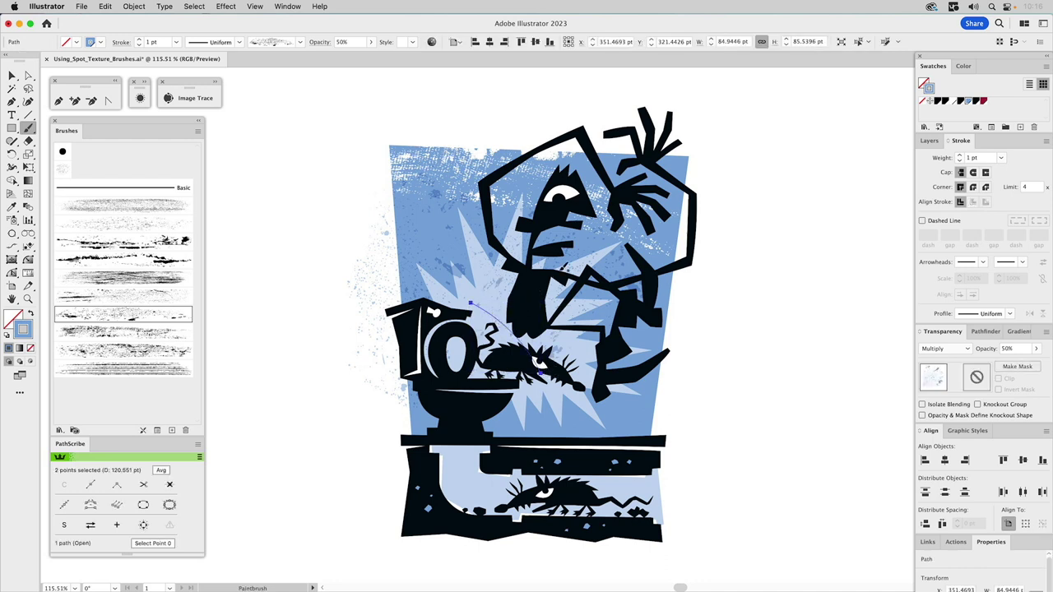
Step: Recolour the diagonal burst stroke white with Normal blending and apply the denser speckled brush, second from the end of the brush list
click(955, 102)
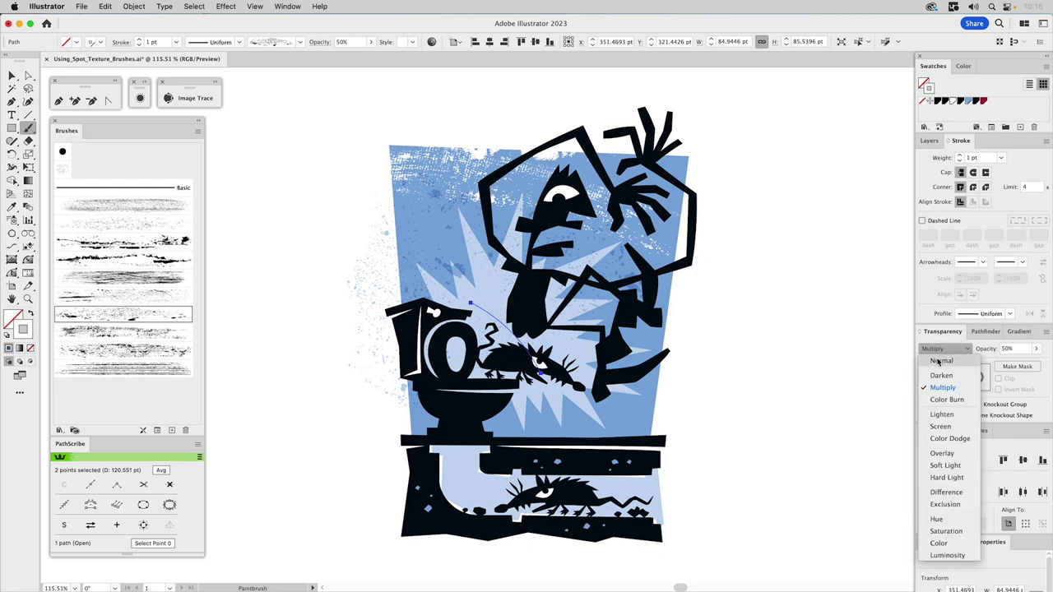
click(938, 362)
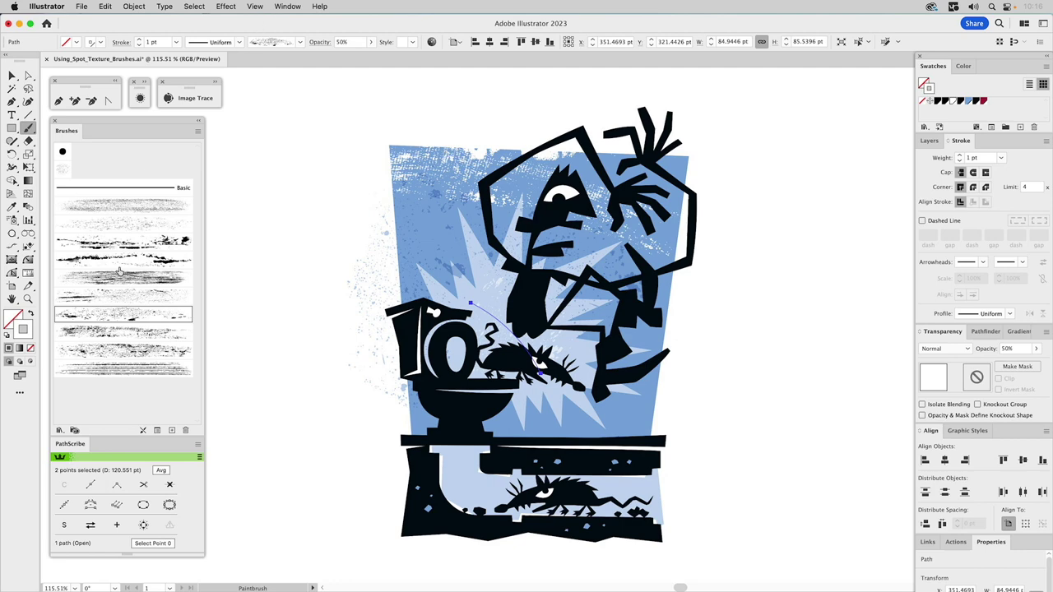
click(95, 352)
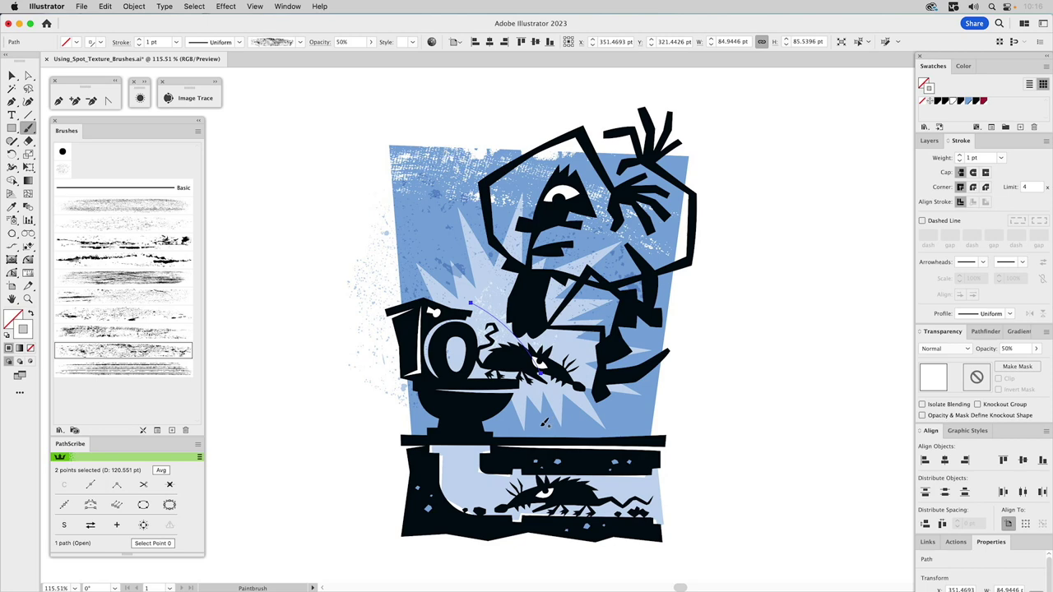
Step: Paint a rising speckled stroke about 192 pt wide from the burst's lower part to the background's right edge and select it
drag(669, 327, 721, 319)
key(v)
key(b)
key(super+shift+a)
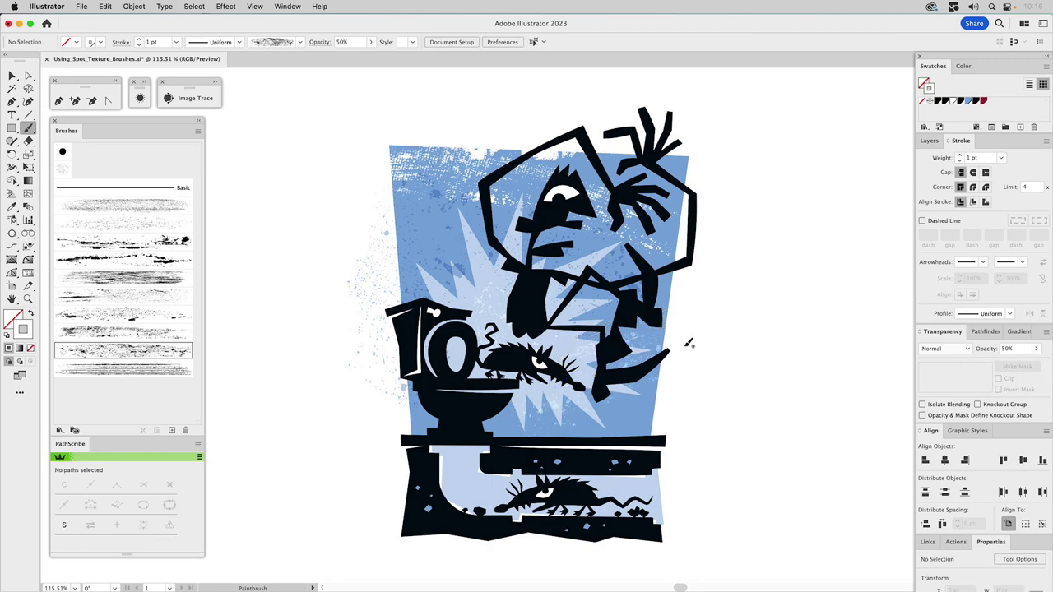
key(v)
super+click(648, 347)
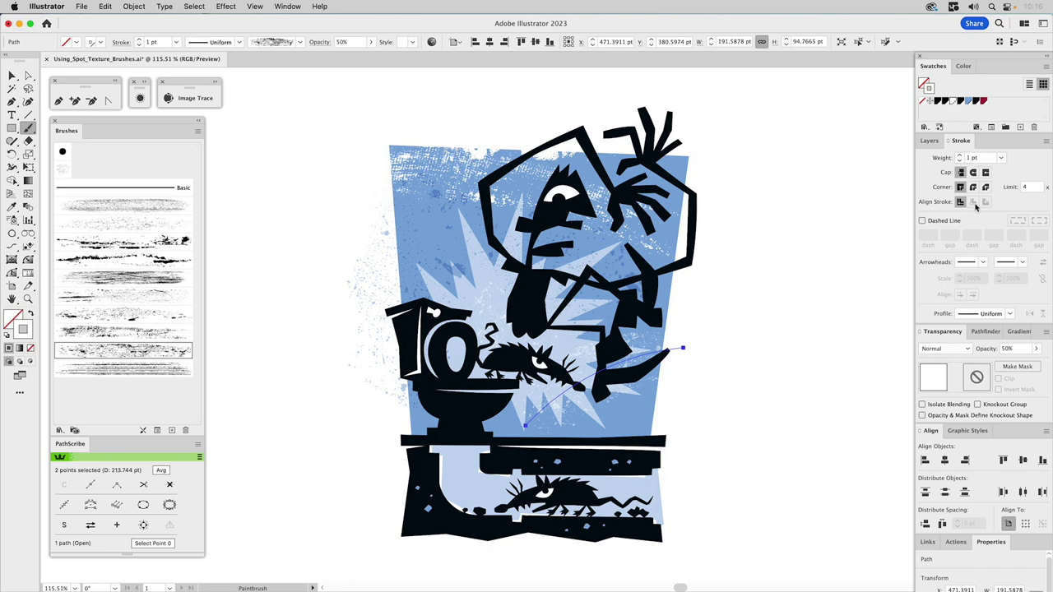
Step: Give the rising stroke the blue swatch and a 2 pt weight, then nudge it slightly left and clear the selection
click(967, 101)
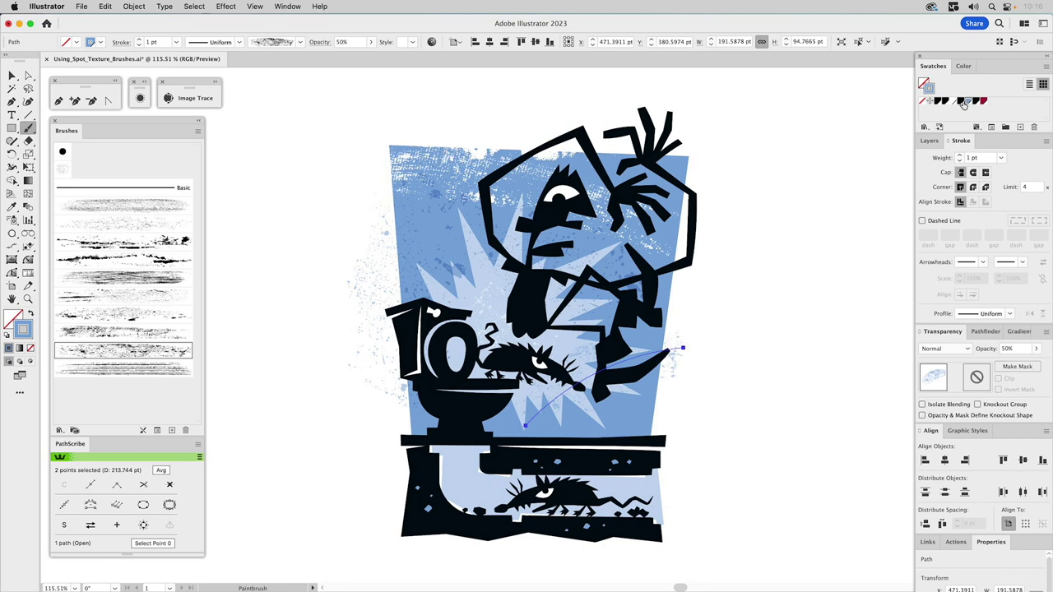
click(960, 156)
key(v)
drag(676, 376, 670, 378)
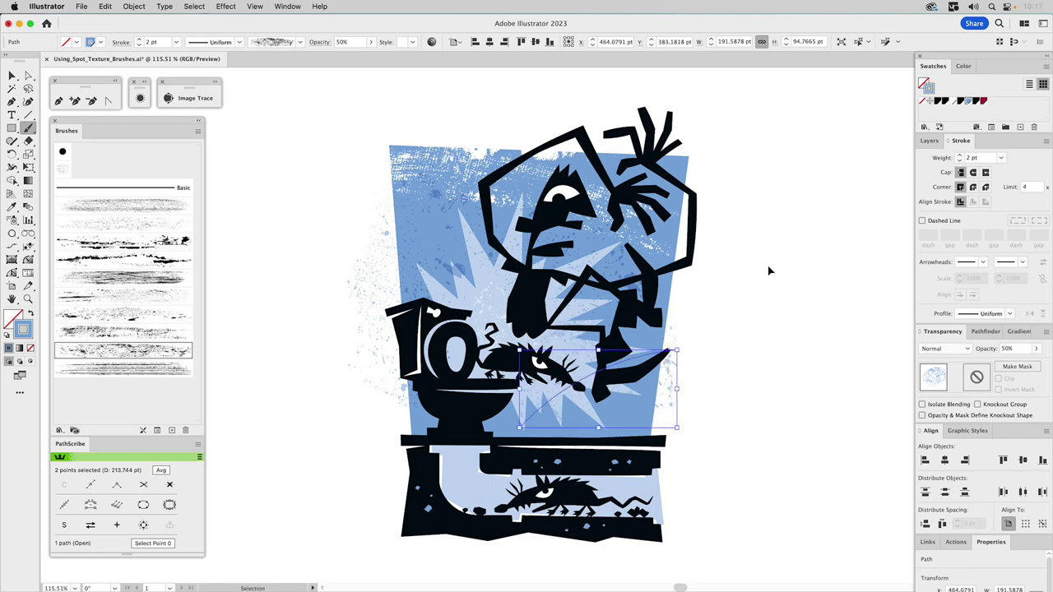
key(b)
key(super+shift+a)
Step: Paint a white stroke about 363 pt wide across the bottom of the background with the rough woven-texture brush, undoing unwanted tries
click(116, 333)
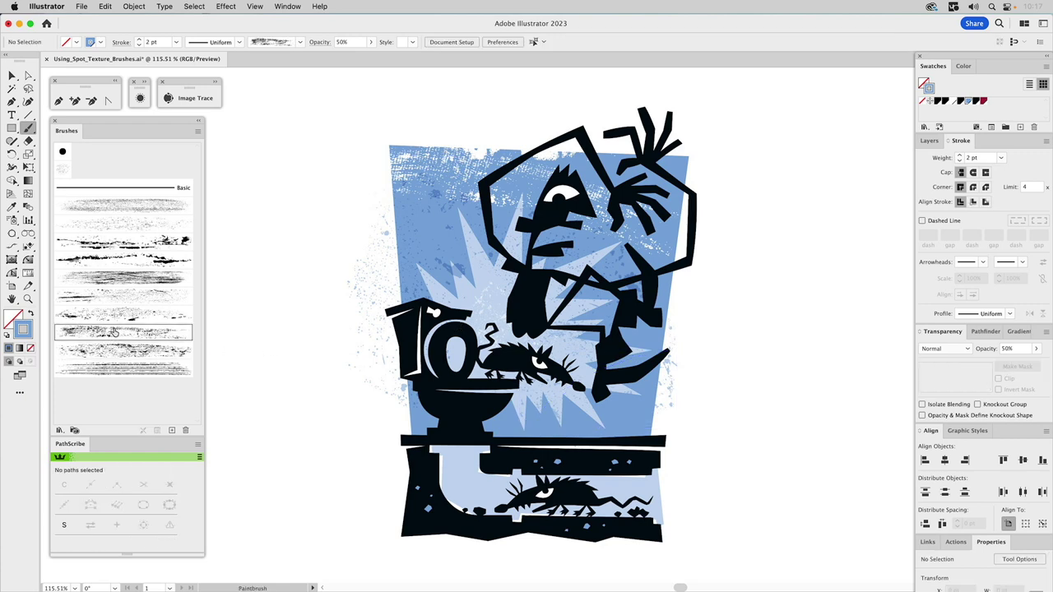
click(953, 102)
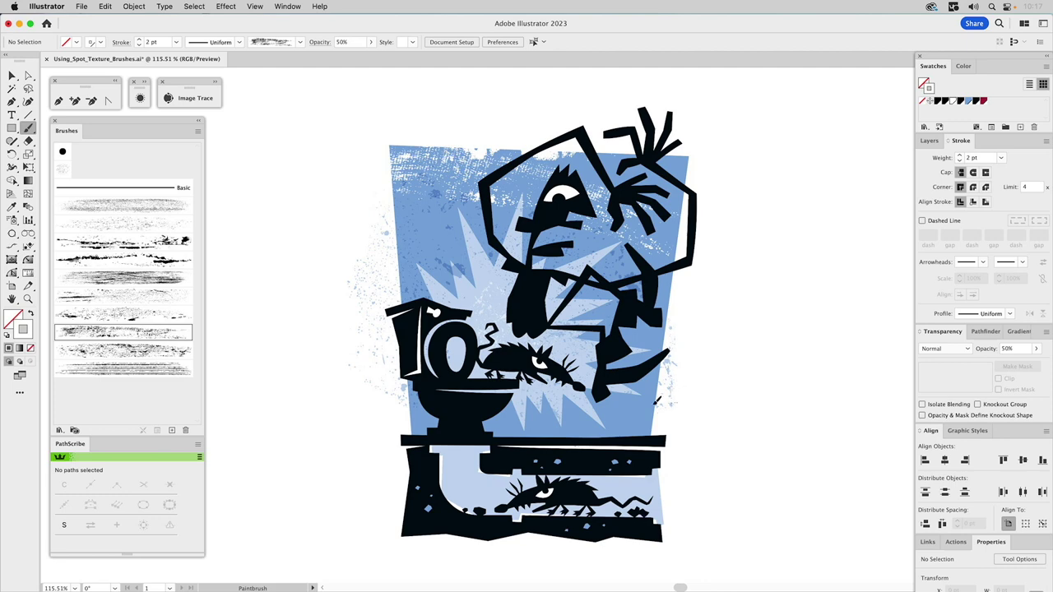
drag(374, 435, 676, 403)
key(super+z)
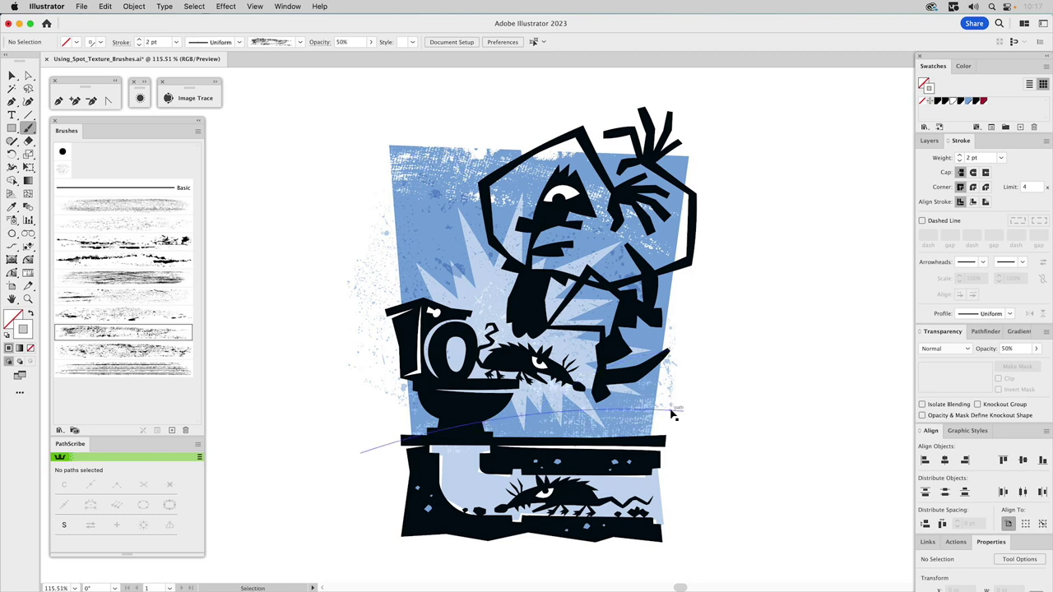
mouse_move(686, 402)
mouse_down()
mouse_move(588, 396)
mouse_move(384, 440)
mouse_up()
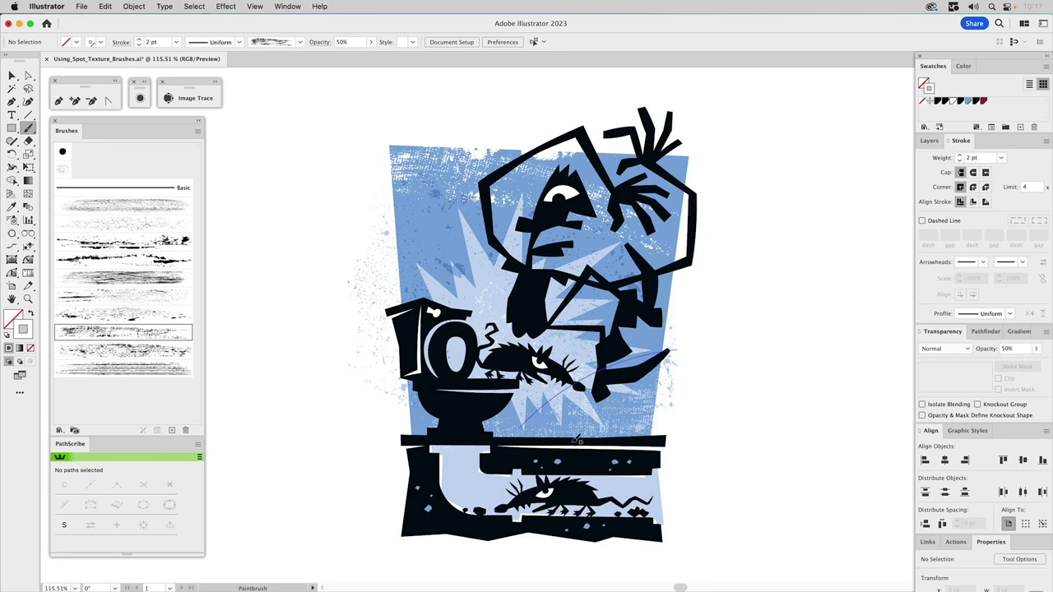
key(super+z)
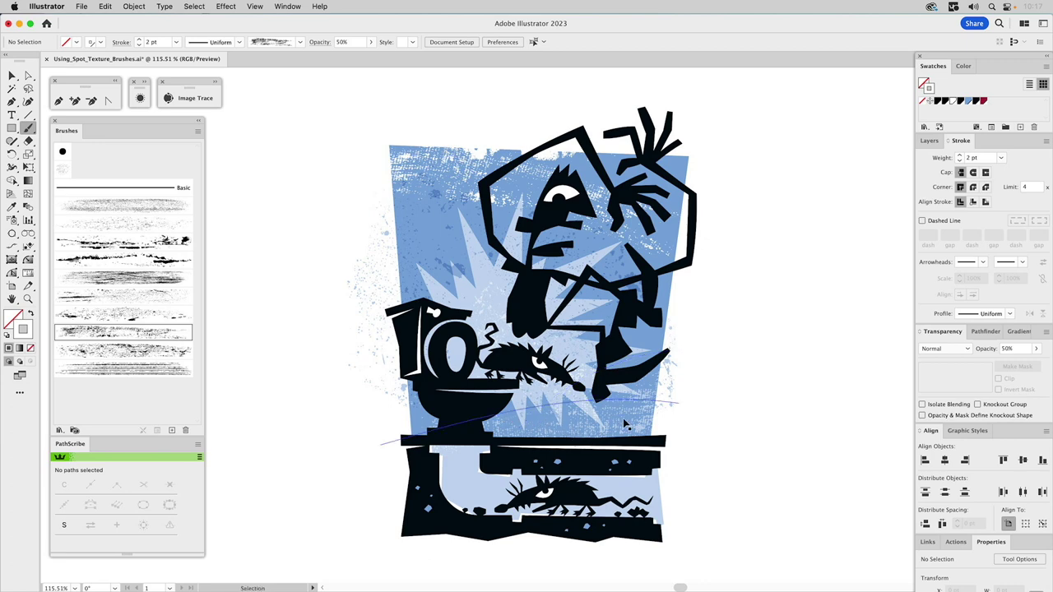
key(super+z)
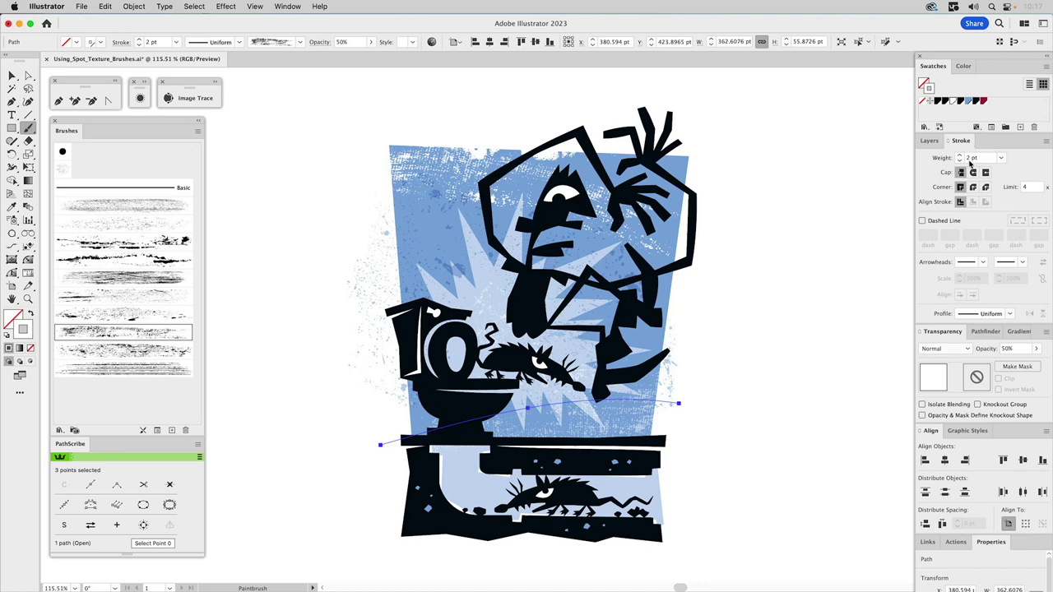
Step: Set the bottom white texture stroke's weight to 1.5 pt
click(959, 162)
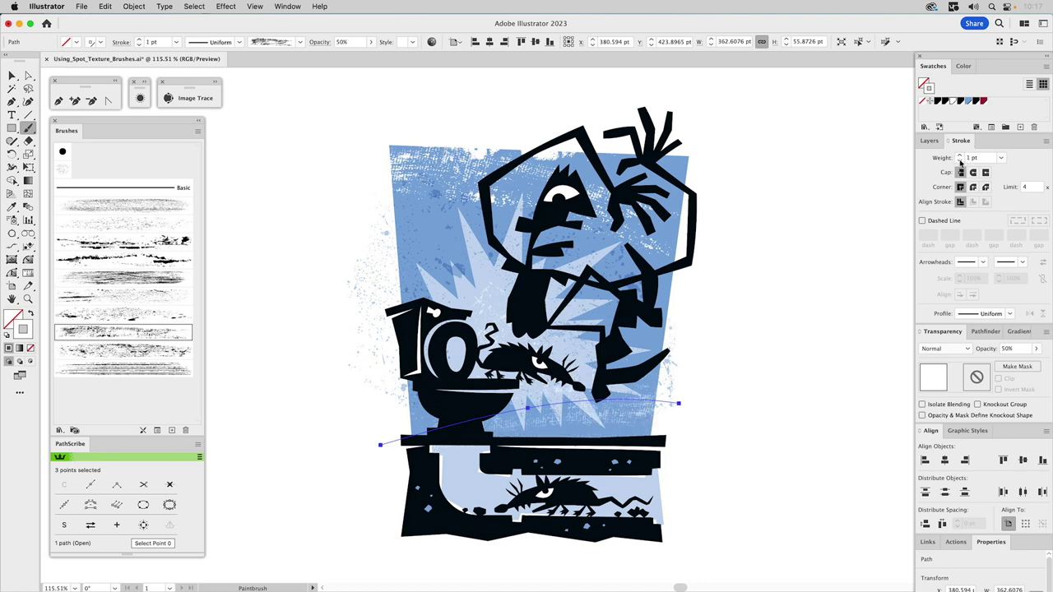
click(971, 158)
text(1.5 pt)
key(Return)
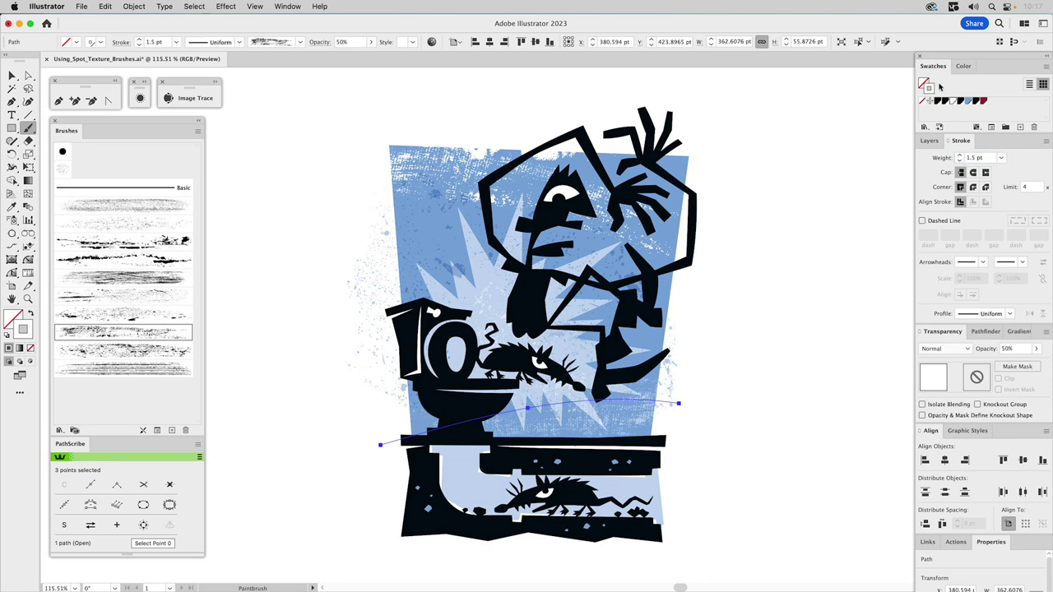
click(1009, 350)
text(100)
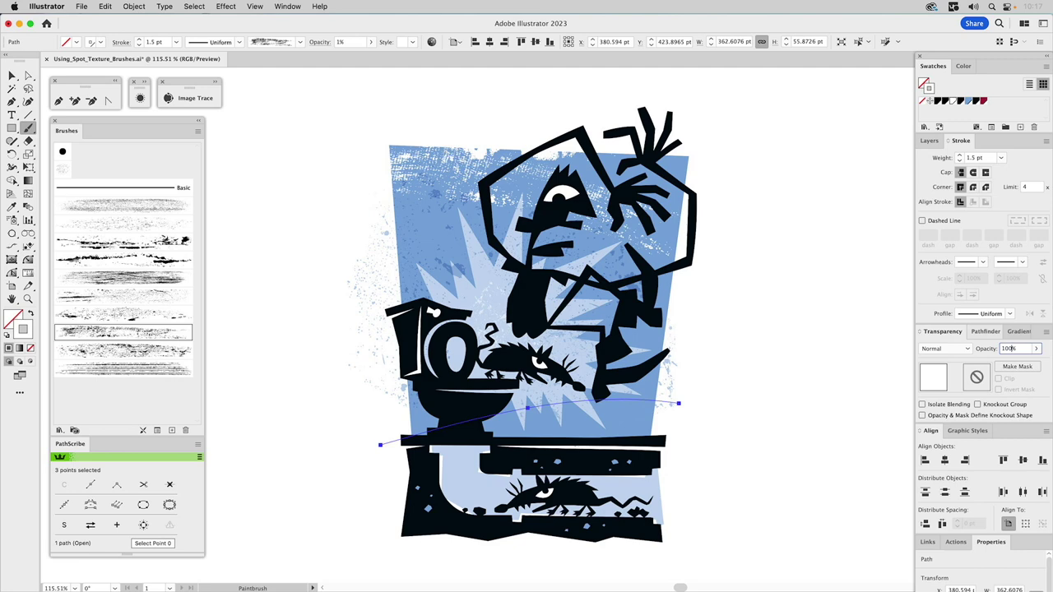
key(Return)
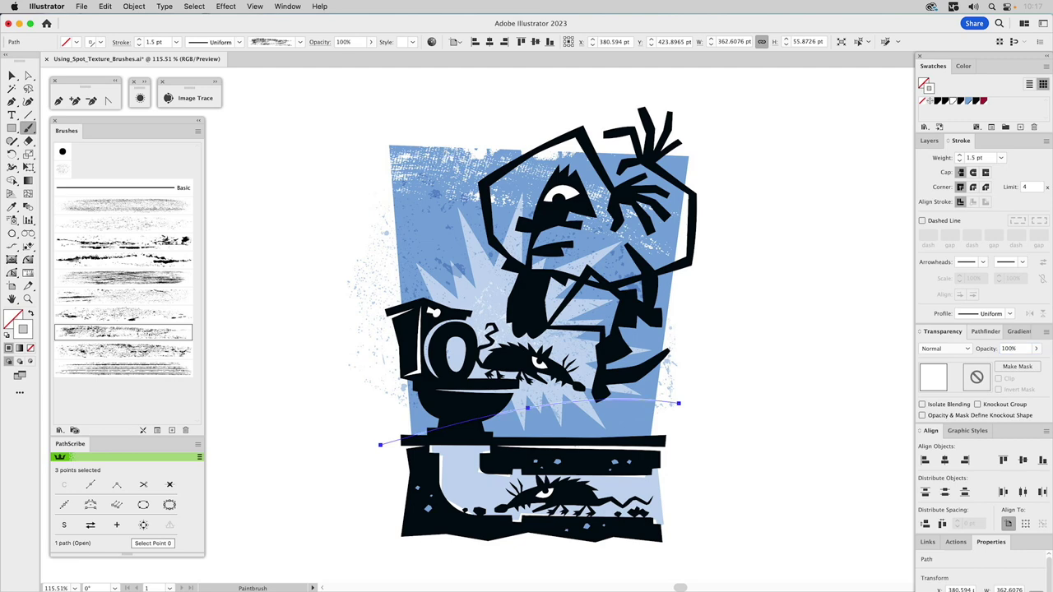
key(super+z)
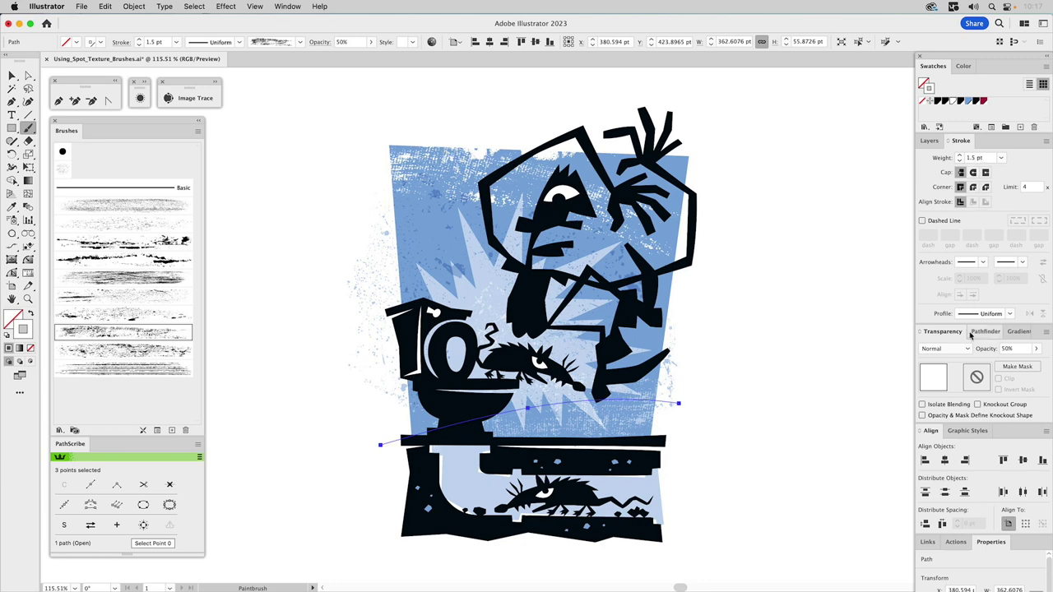
click(1005, 349)
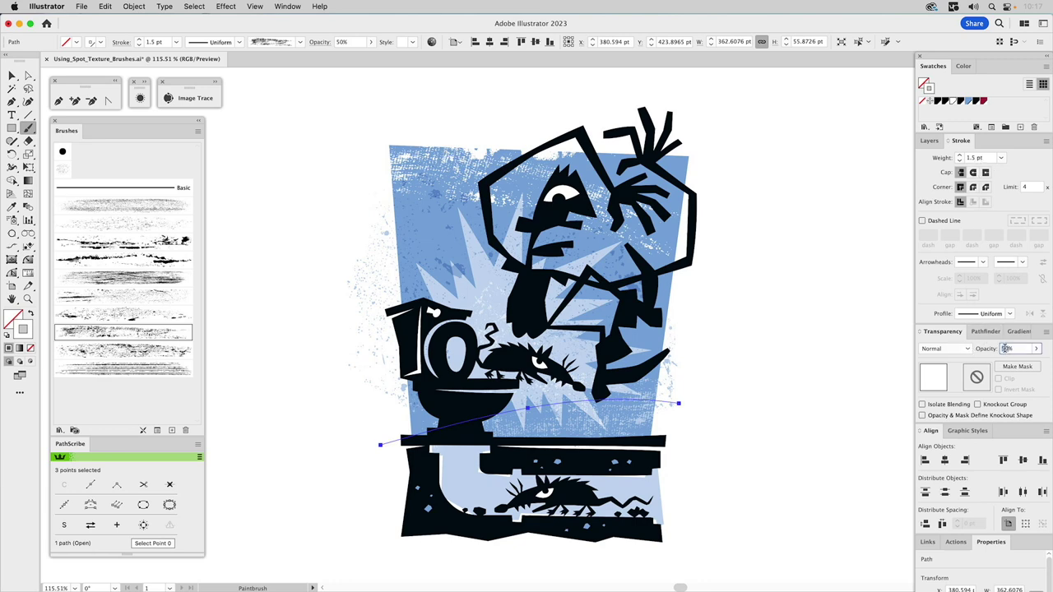
text(100)
text(50)
key(Return)
key(v)
click(747, 390)
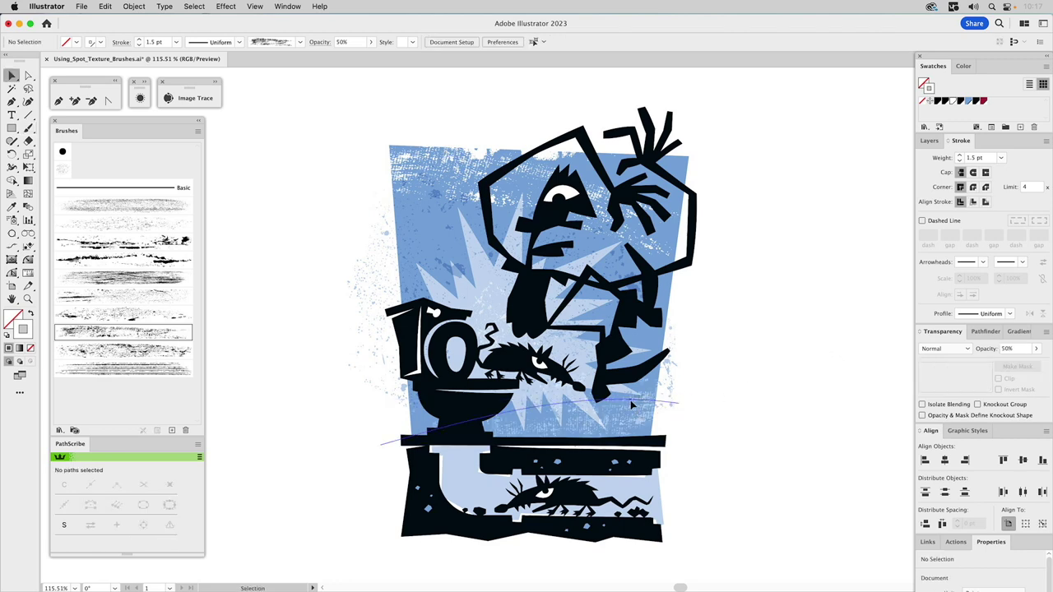
Step: Set the bottom texture stroke's opacity to 100% and repaint it across the base of the blue background
click(630, 403)
click(1009, 353)
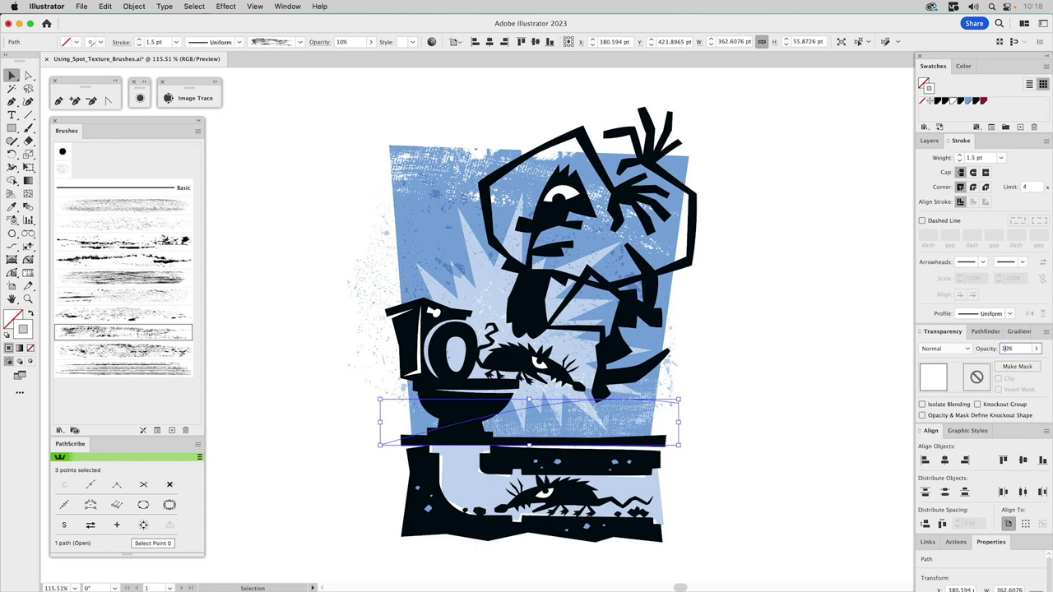
text(100)
key(Return)
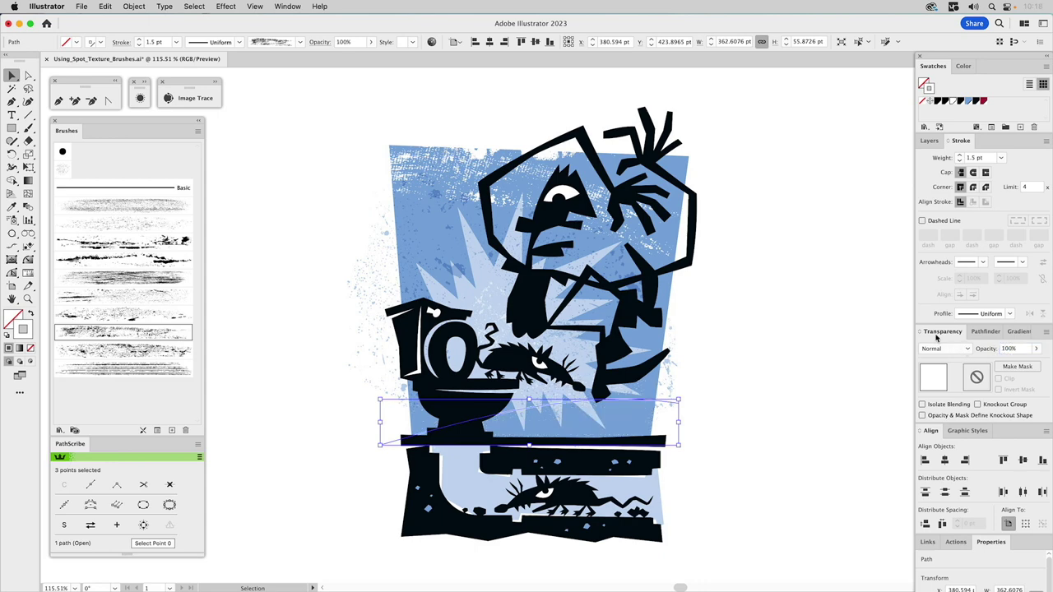
click(775, 352)
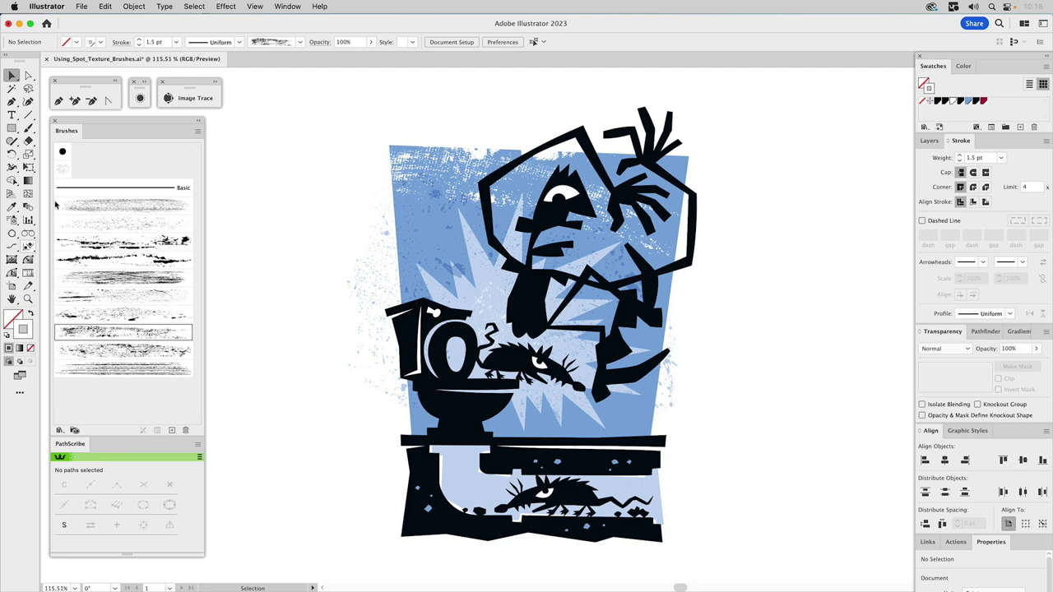
click(28, 127)
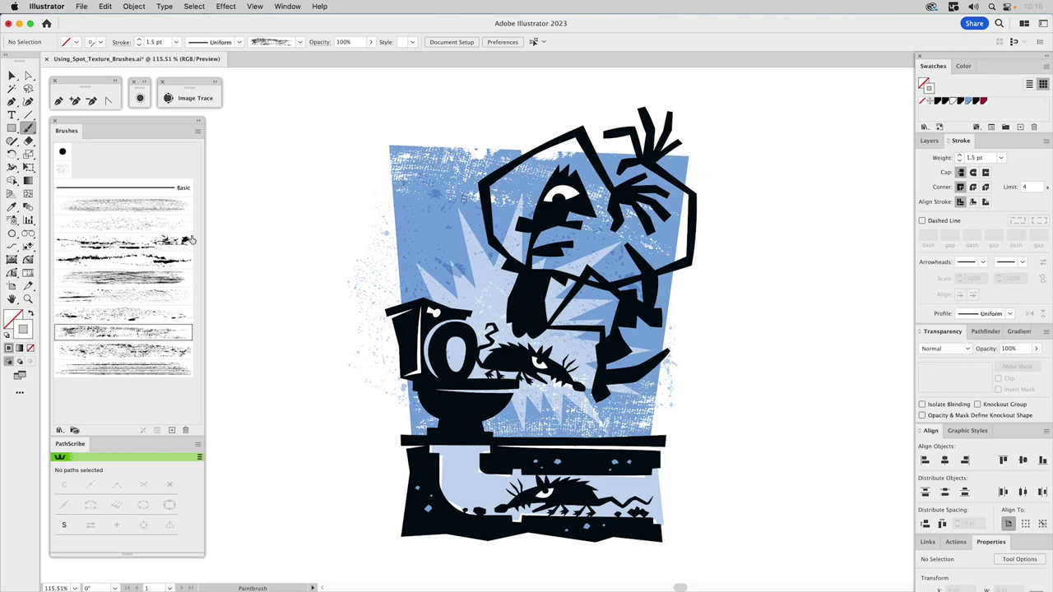
Step: Paint a white stroke about 301 pt tall with the dense streaky brush along the background's right edge and select it
click(110, 279)
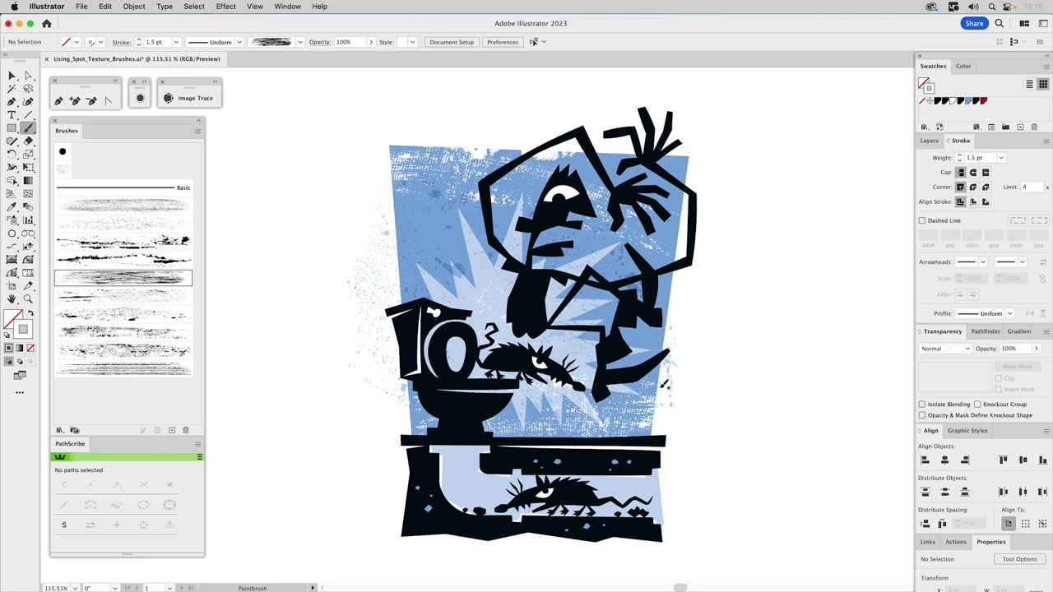
drag(677, 327, 695, 146)
key(v)
click(681, 200)
key(b)
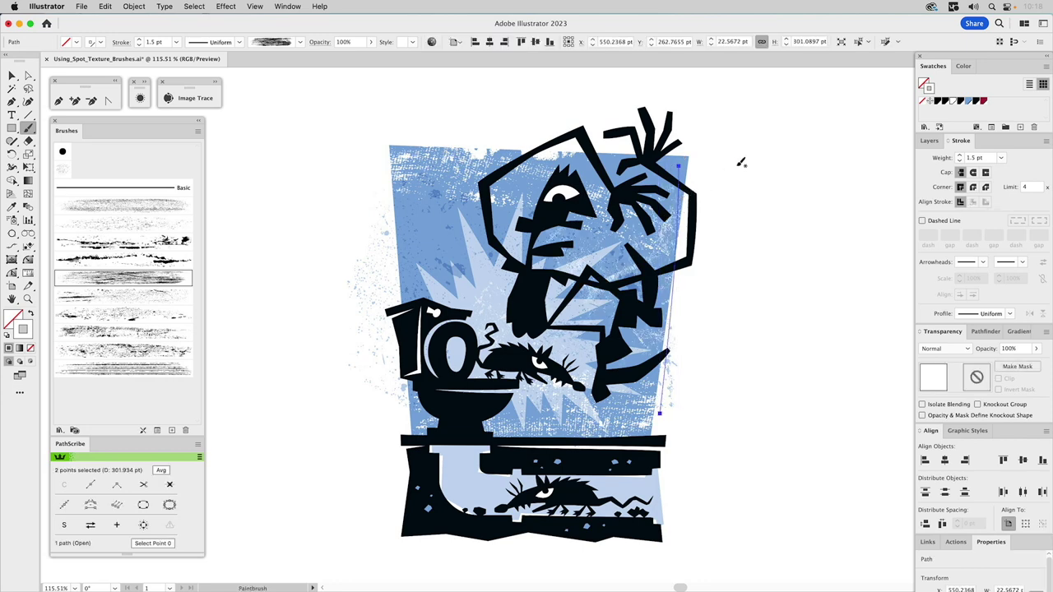
Step: Set the right-edge streaky stroke's weight to 1 pt and its opacity to 70%, and clear the selection
click(960, 162)
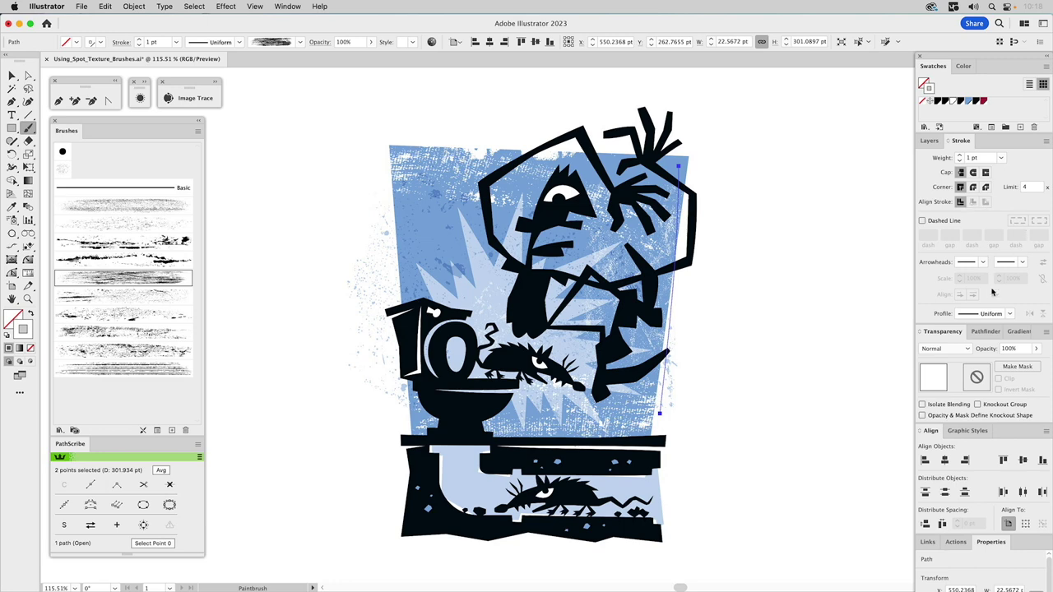
click(1008, 349)
text(70)
key(Return)
super+click(866, 228)
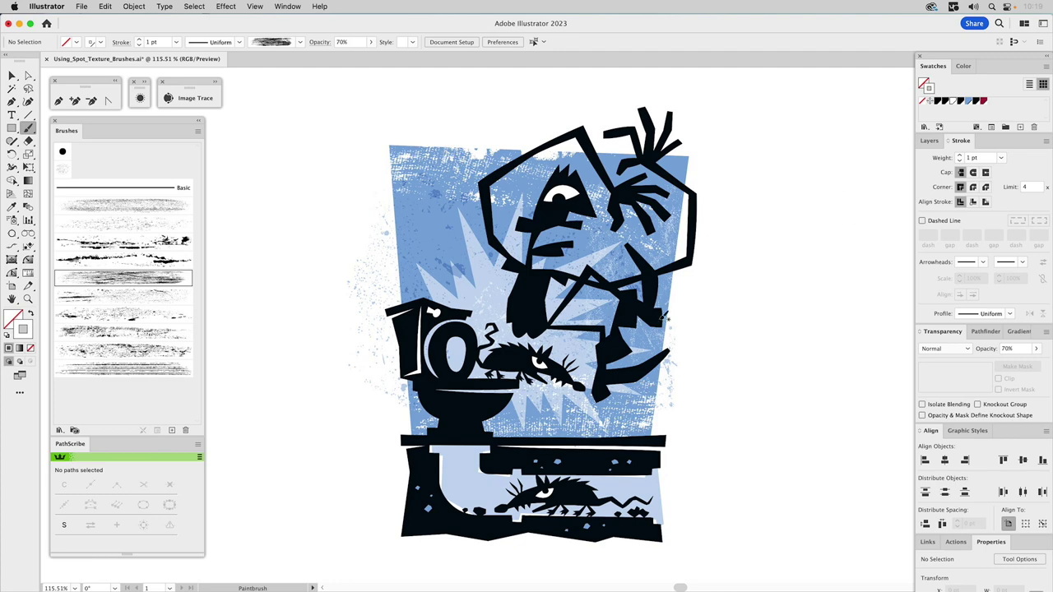
Step: Reuse the top white texture stroke's brush settings to paint a 1.25 pt stroke about 329 pt wide across the sewer pipe
key(v)
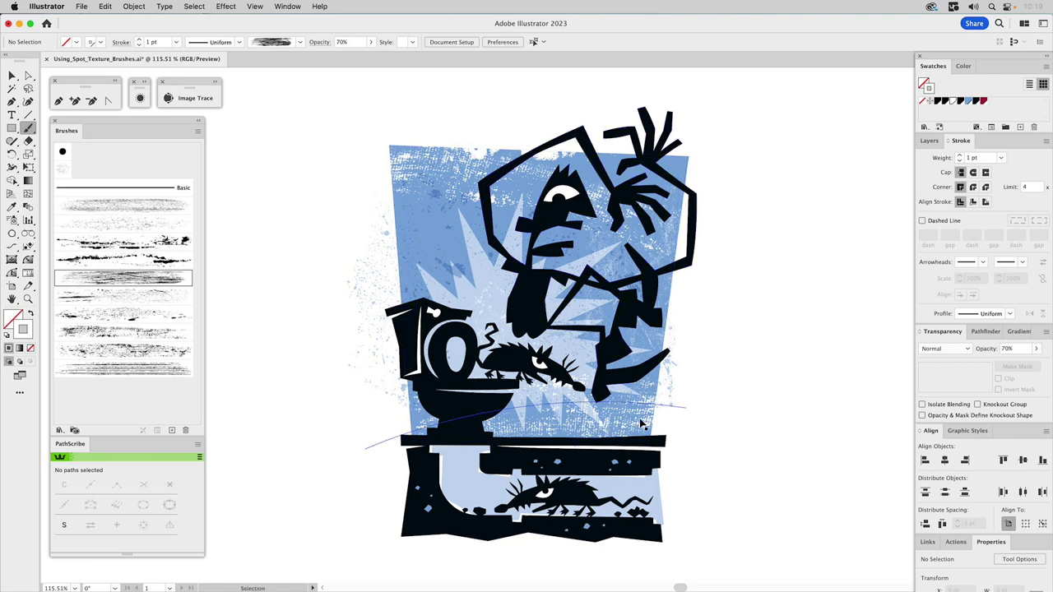
click(427, 171)
key(b)
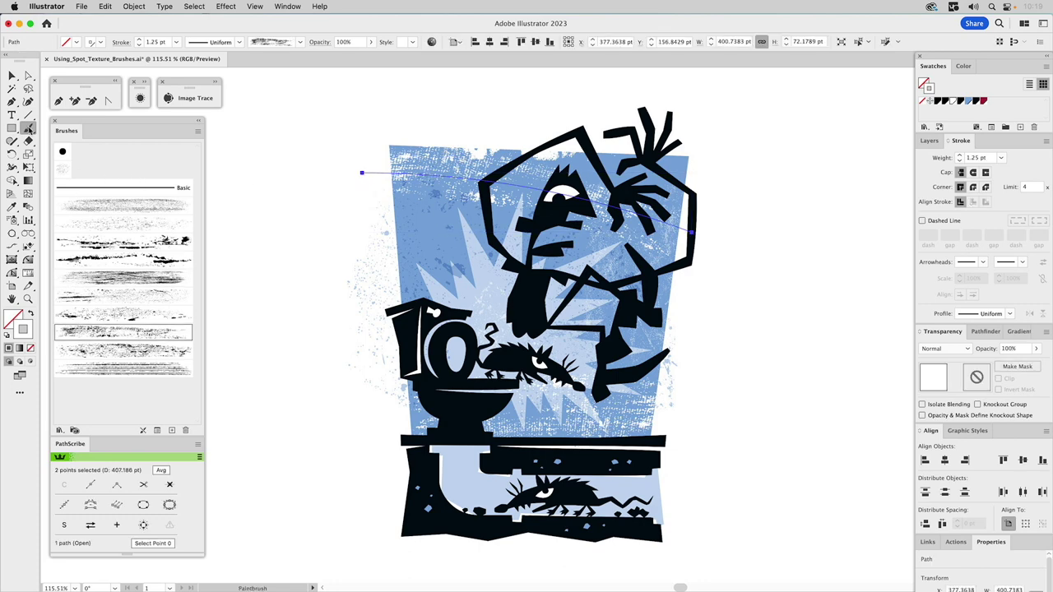
super+click(309, 145)
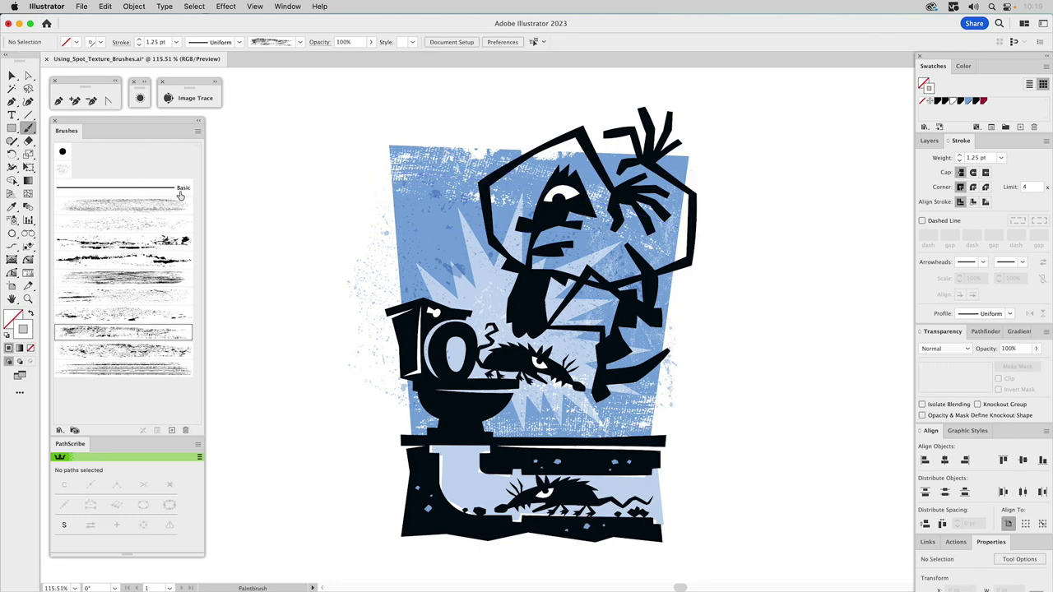
mouse_move(428, 462)
mouse_down()
mouse_move(543, 486)
mouse_move(691, 494)
mouse_up()
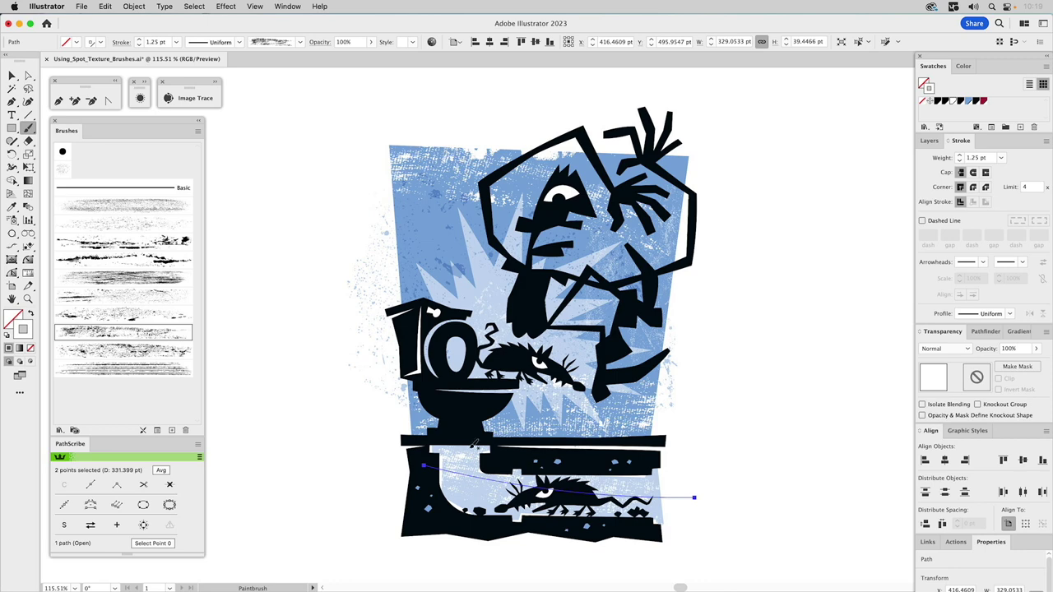
Step: Recolor the texture stroke across the sewer pipe with the blue swatch and set its blending mode to Multiply
click(969, 101)
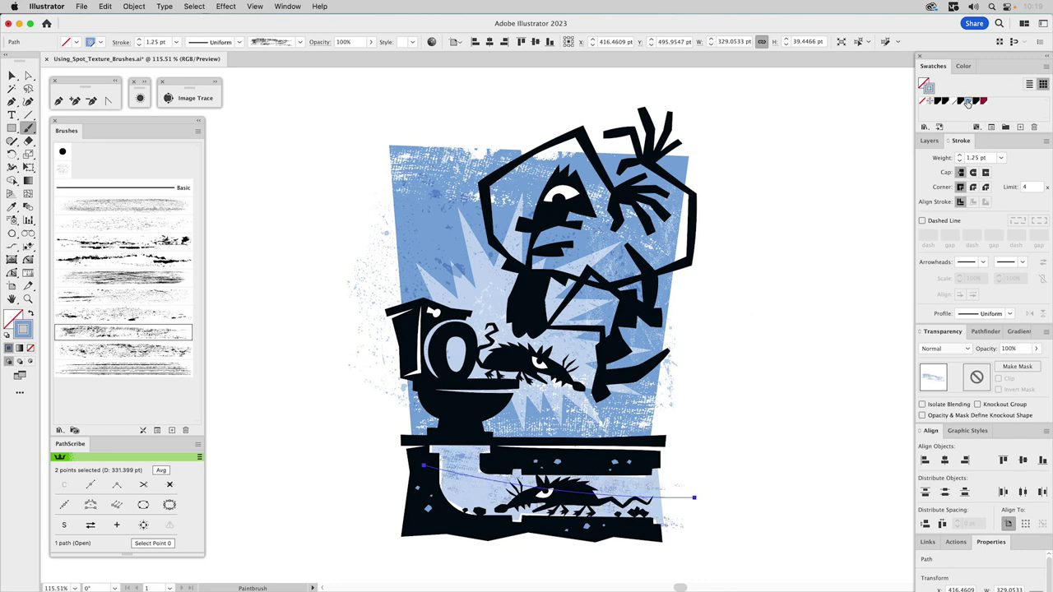
click(942, 351)
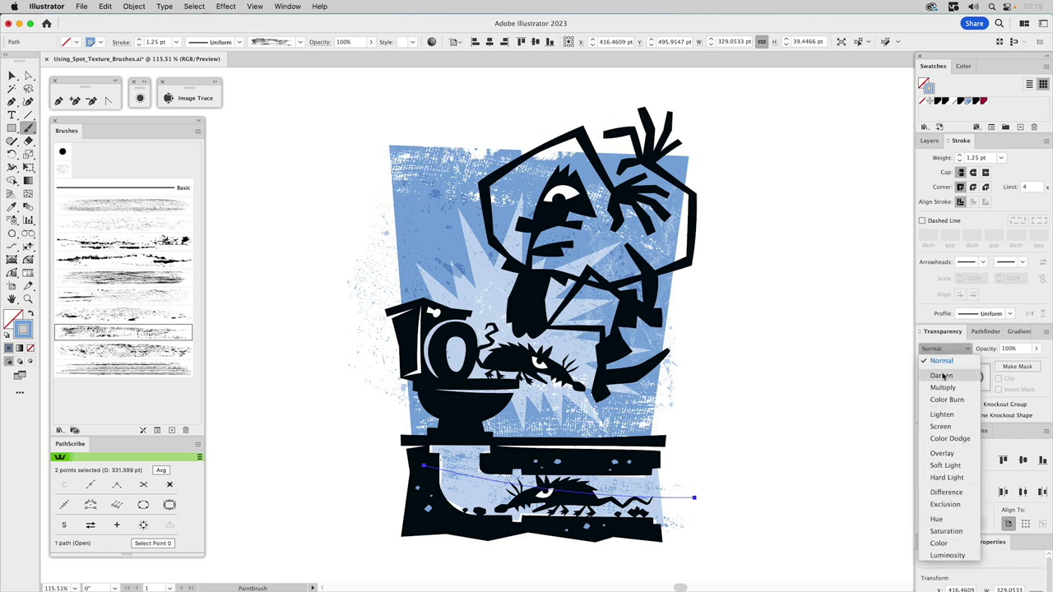
click(943, 387)
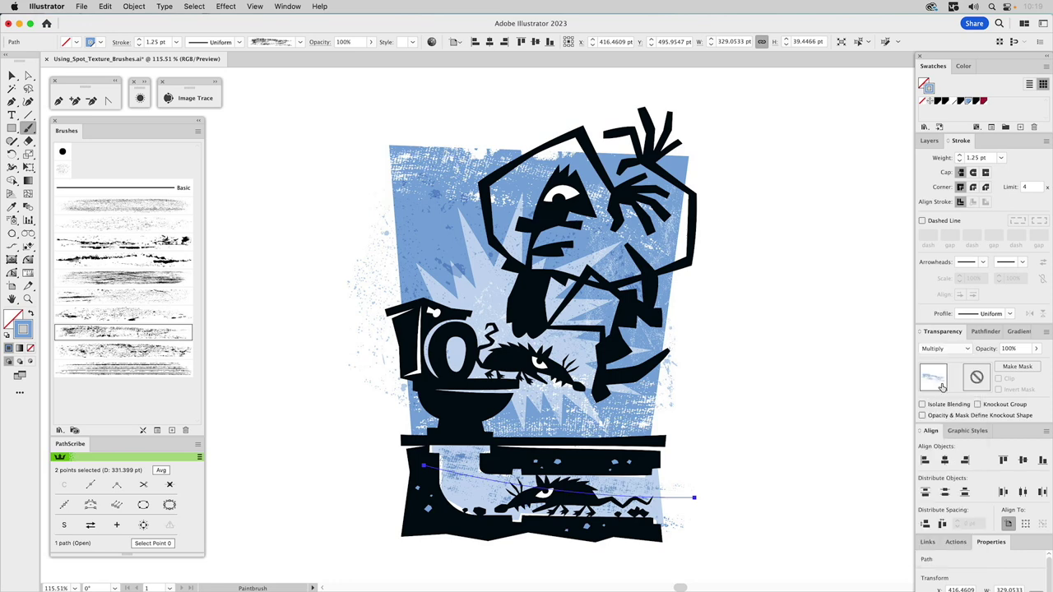
Step: Try an opacity of 55% on the blue sewer pipe stroke, undo it, and clear the selection
click(1012, 349)
text(55)
key(Return)
key(cmd+z)
key(v)
click(760, 387)
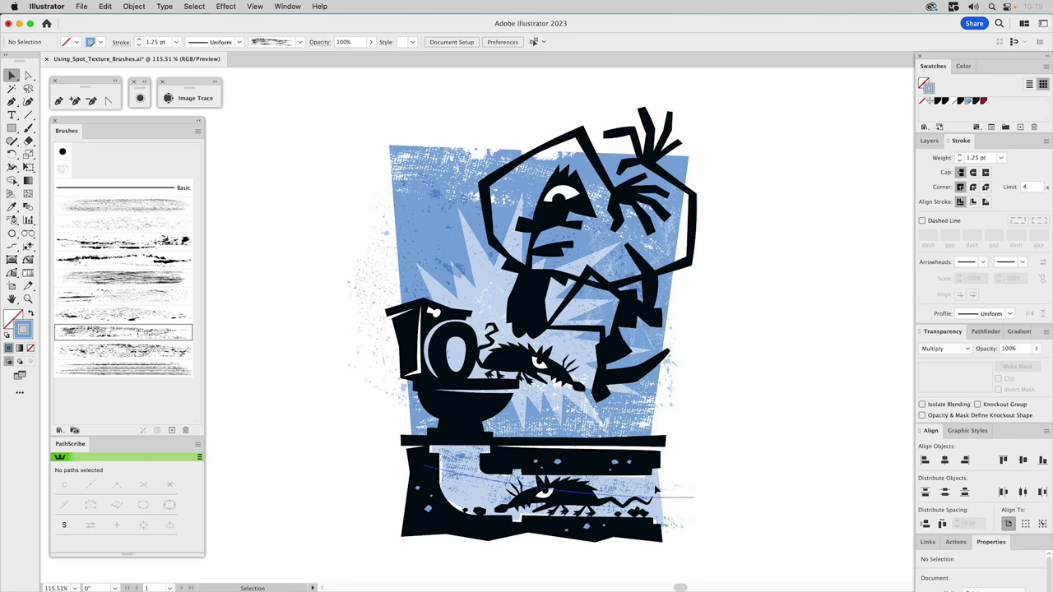
Step: Set the blue sewer pipe texture stroke's opacity to 50% and clear the selection
click(656, 492)
click(1009, 350)
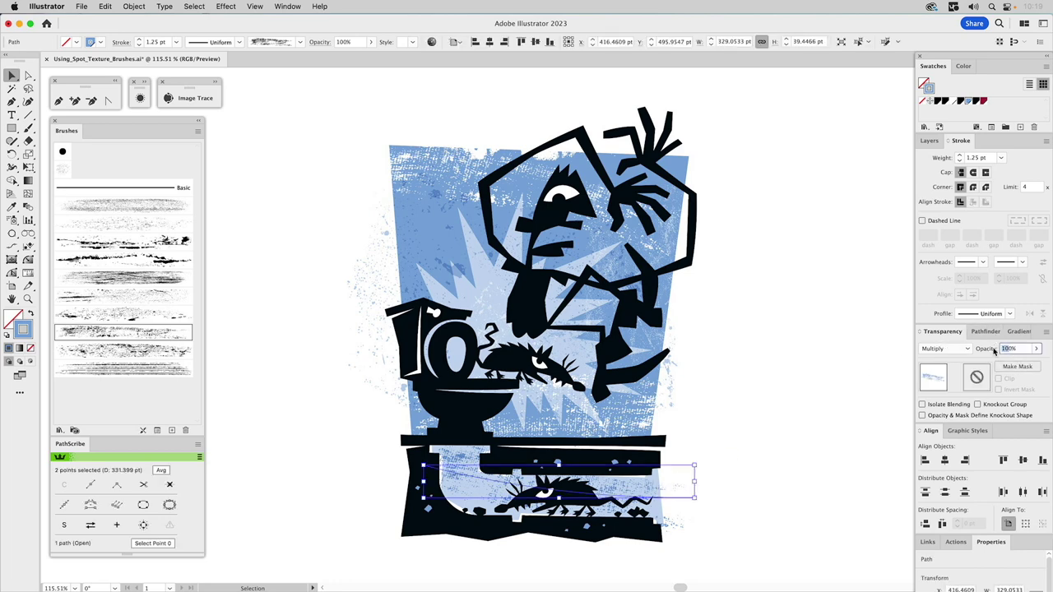
text(50)
key(Return)
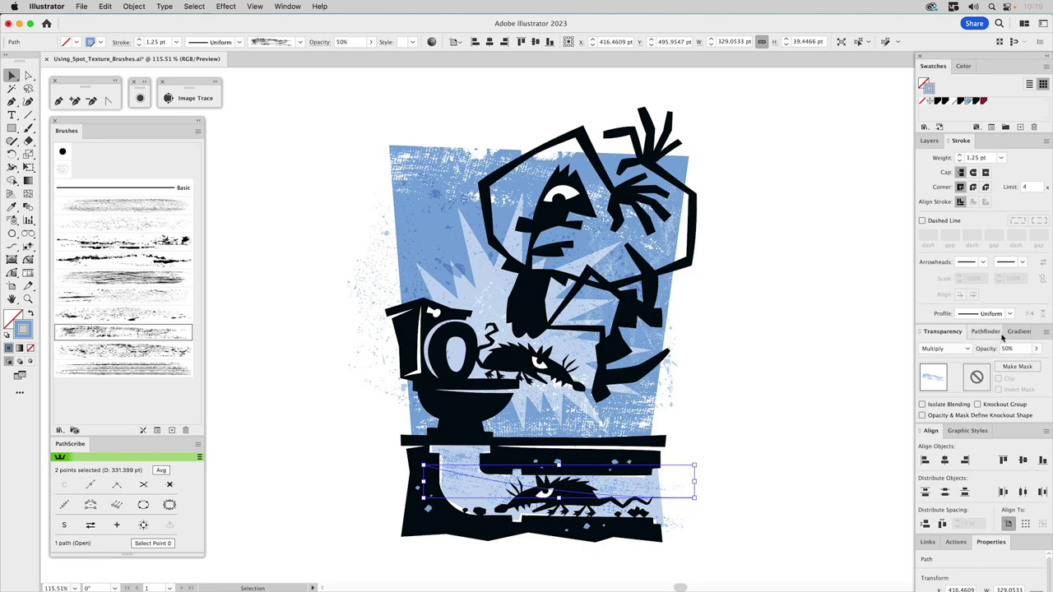
click(762, 371)
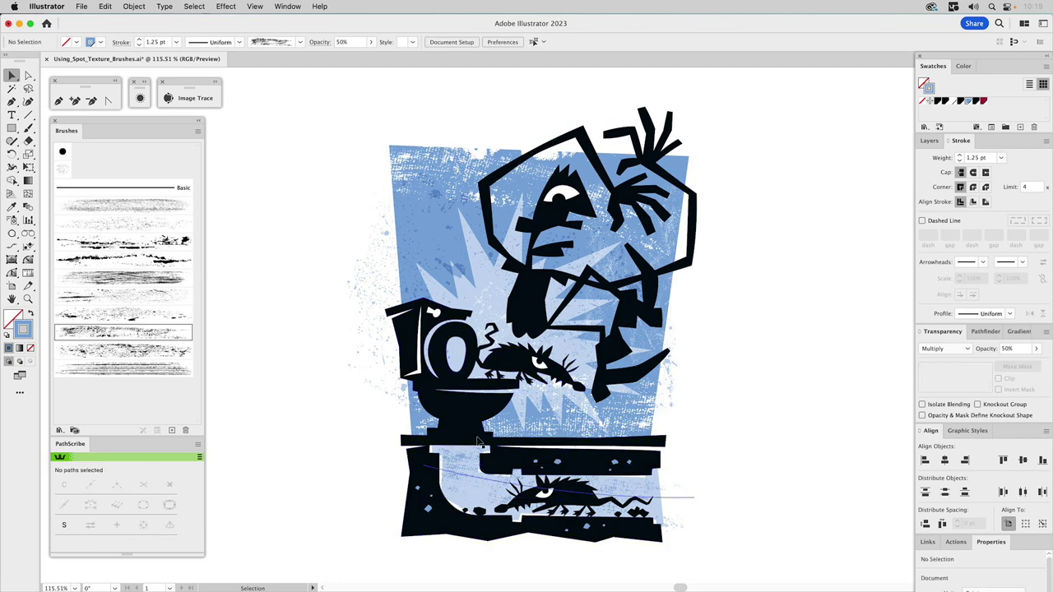
Step: Activate the illustration foreground layer and set the dense scratchy brush to a white stroke with Normal blending and 100% opacity
click(930, 141)
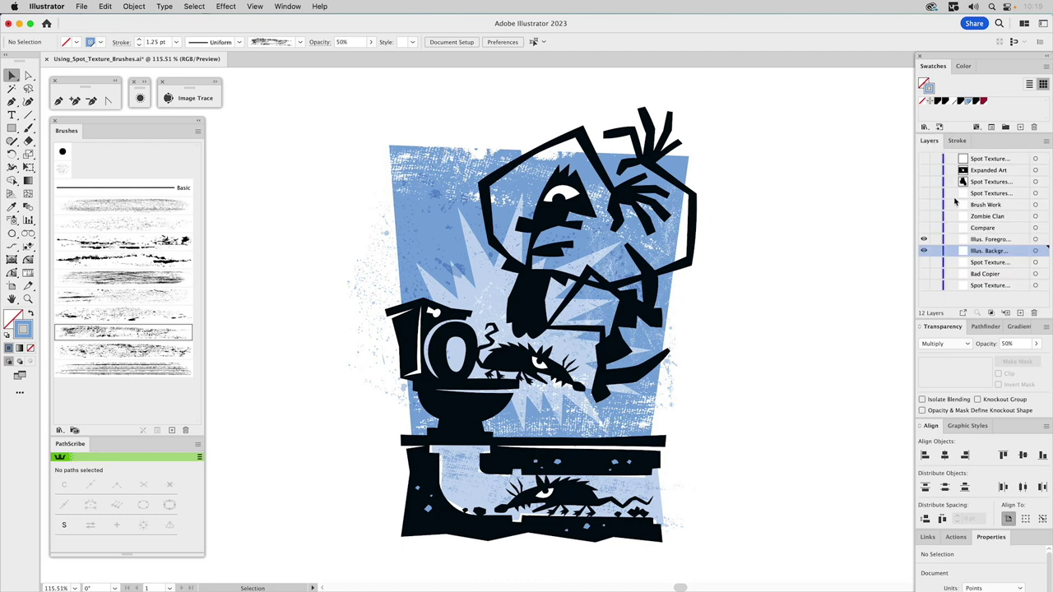
click(980, 239)
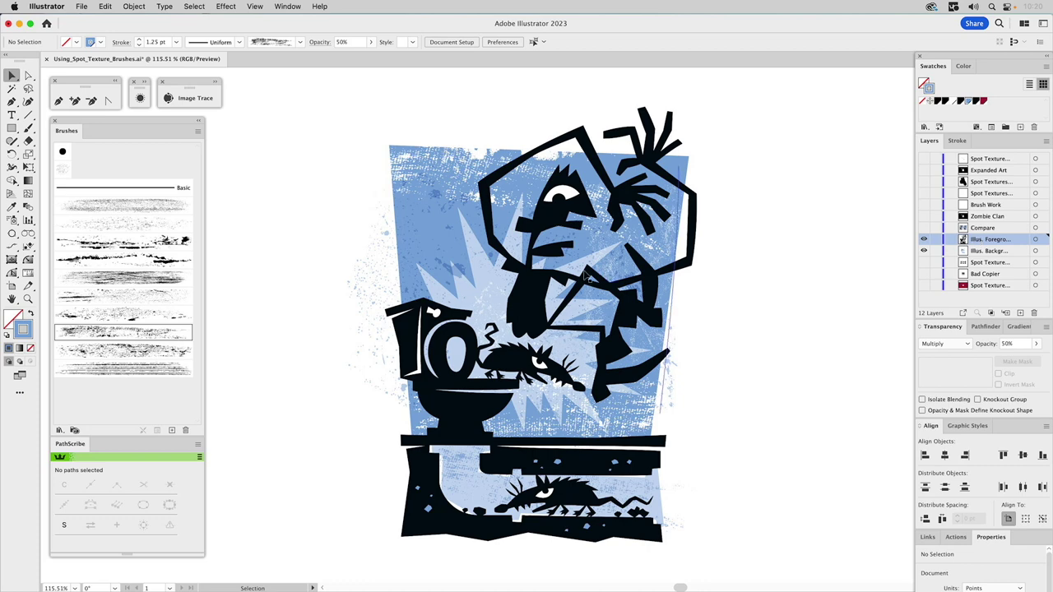
click(118, 279)
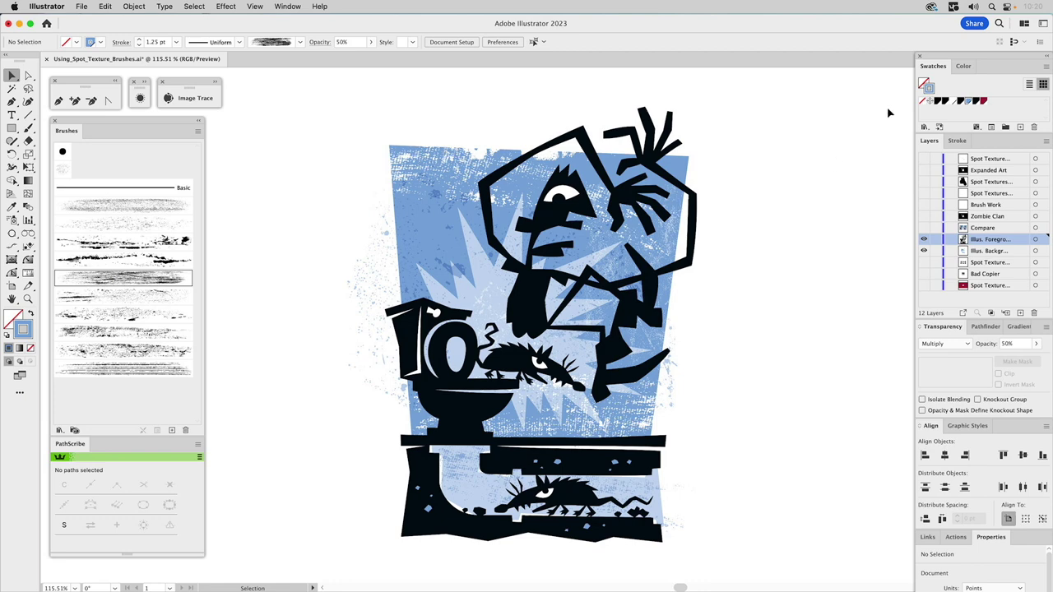
click(955, 102)
click(943, 346)
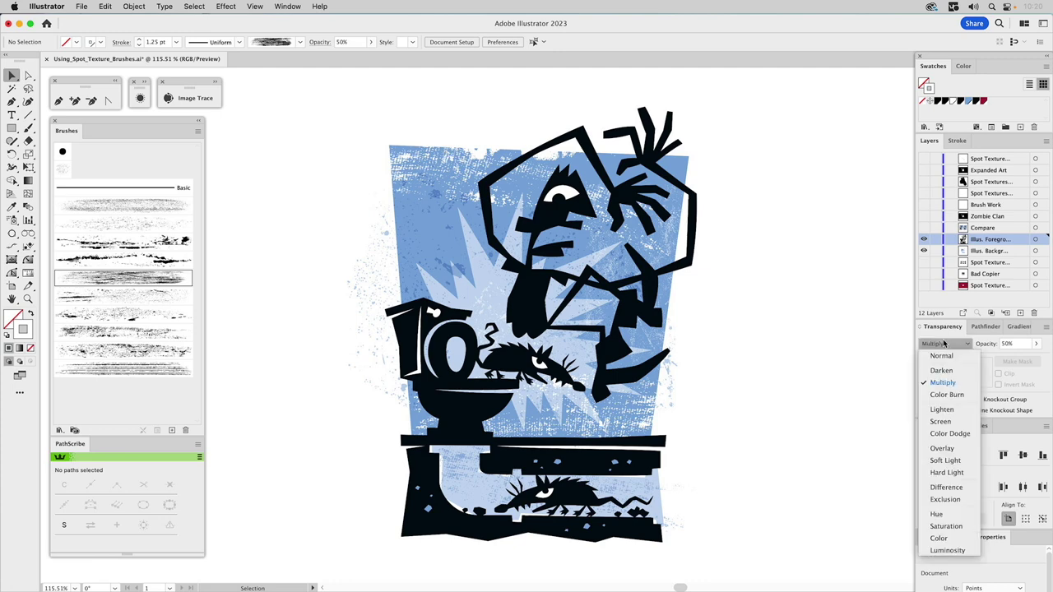
click(939, 357)
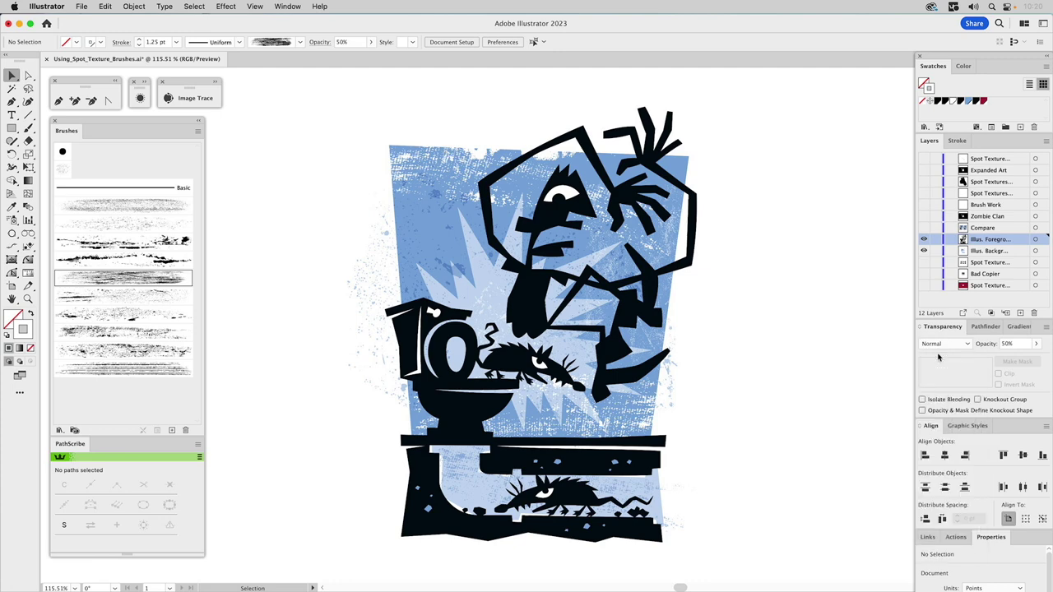
click(1037, 348)
drag(1015, 357, 1035, 357)
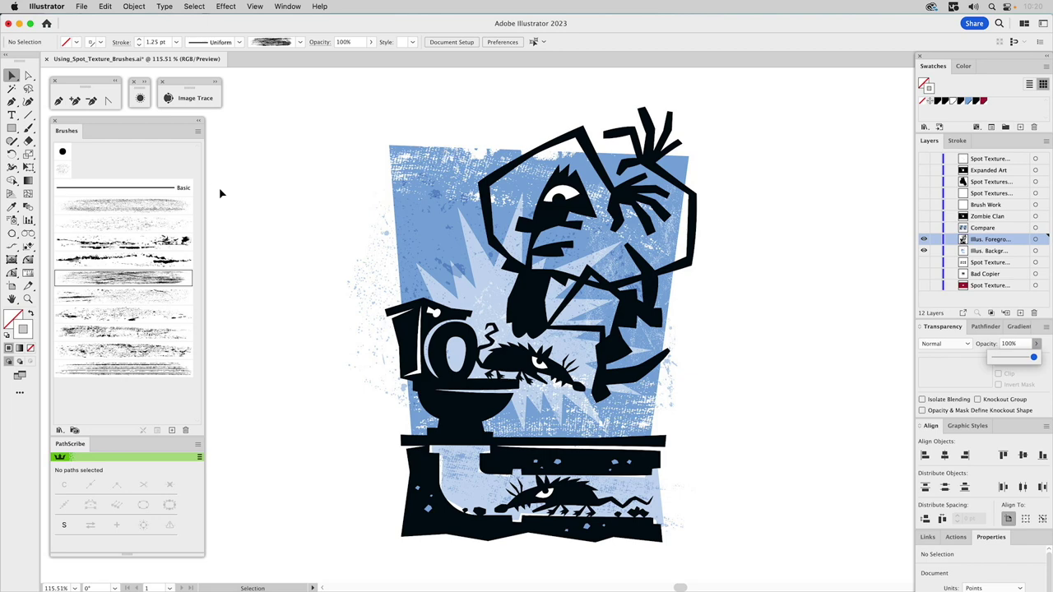
Step: Paint a white scratchy stroke about 348 pt wide across the underground sewer section, set its weight to 0.75 pt, and deselect it
click(29, 129)
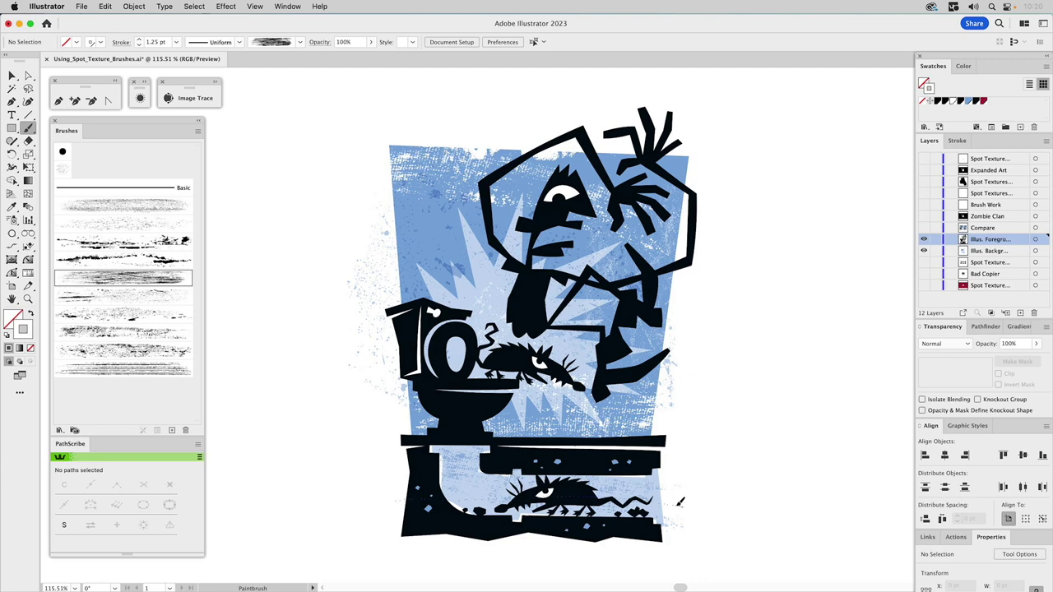
drag(682, 500, 395, 499)
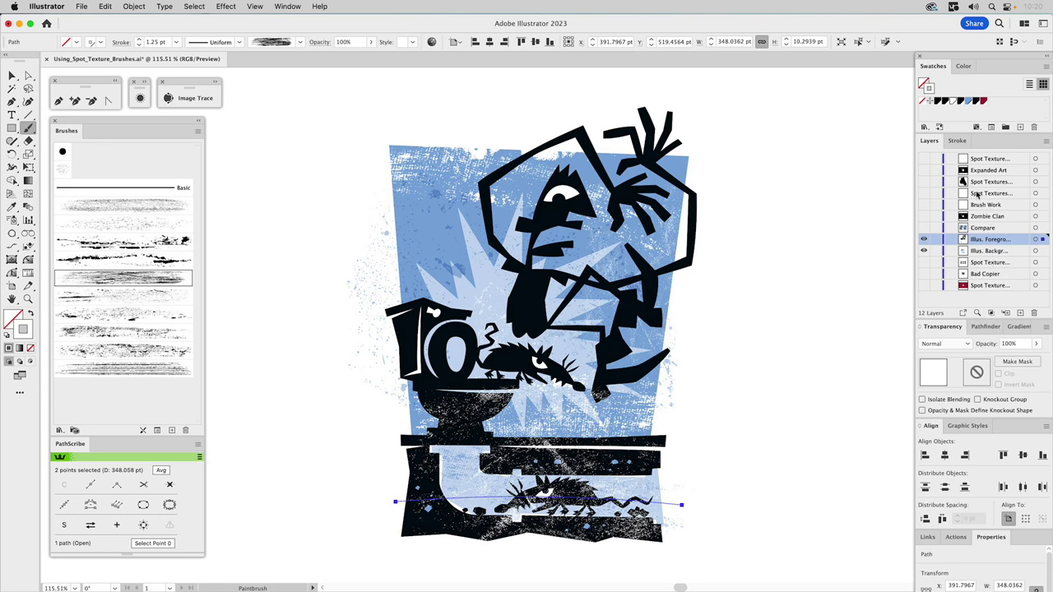
click(957, 141)
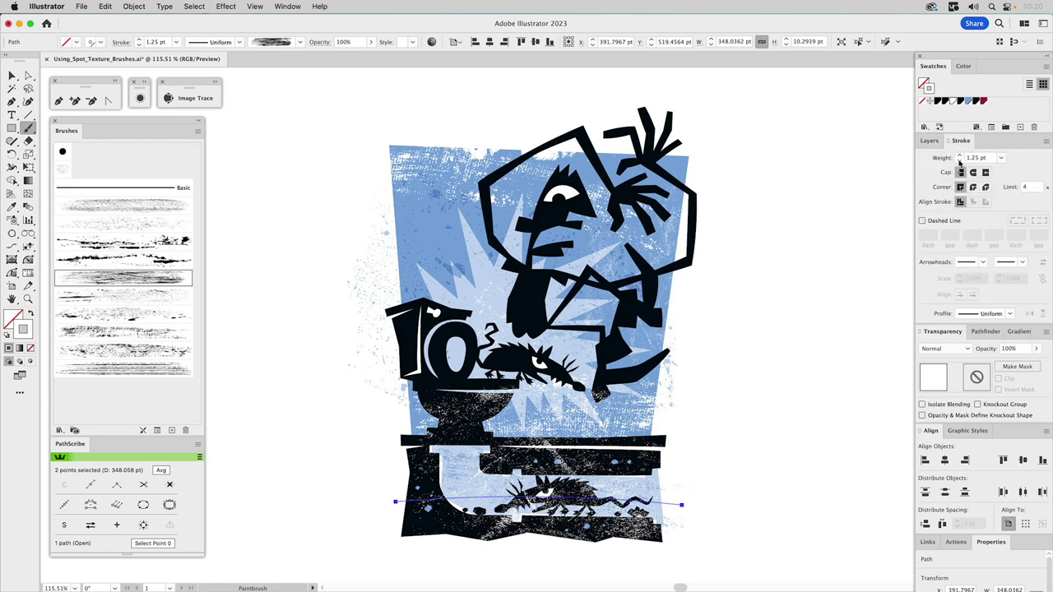
click(1001, 157)
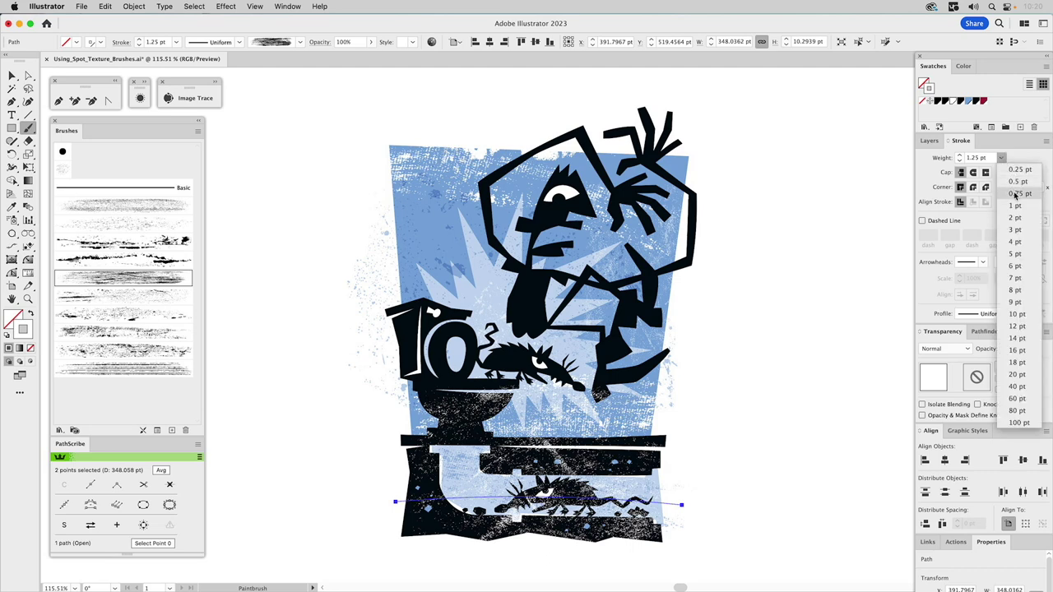
click(1017, 193)
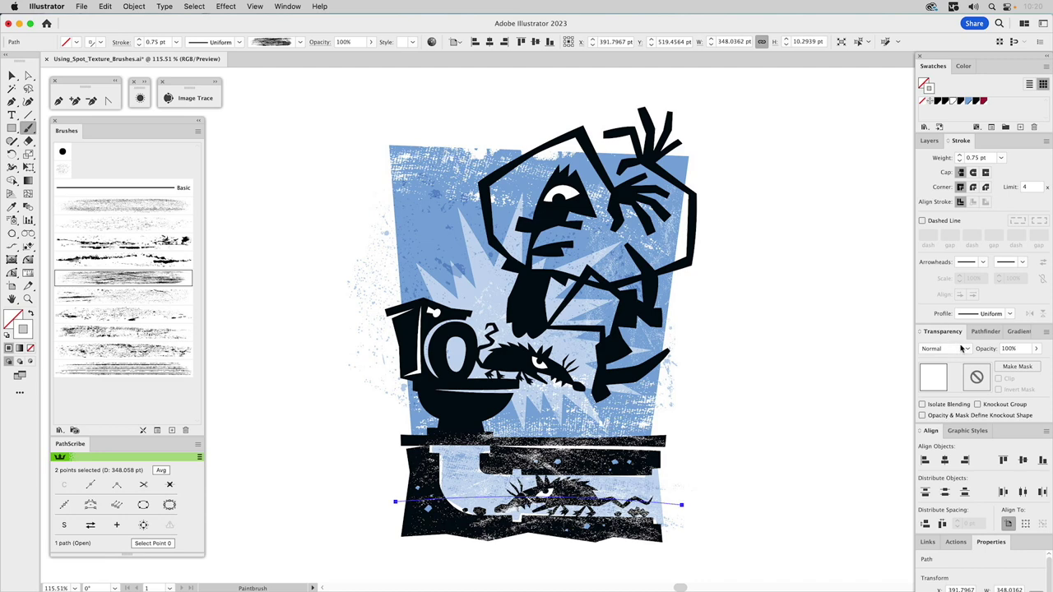
key(v)
click(772, 455)
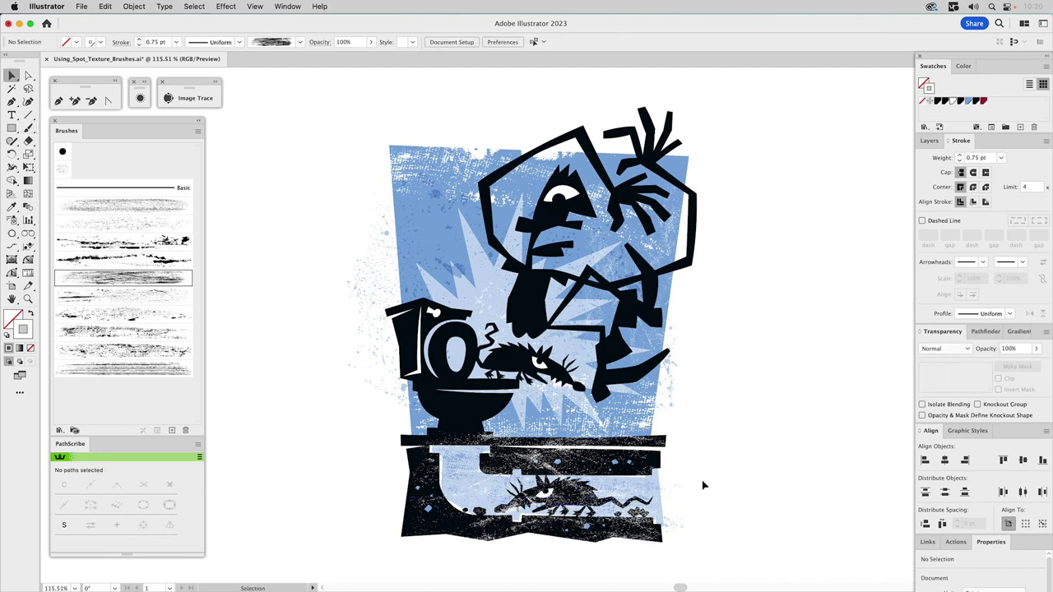
Step: Try lower opacities on the white sewer section stroke, restore it to 100%, and deselect it
click(668, 509)
click(1008, 349)
text(50)
key(Return)
text(4)
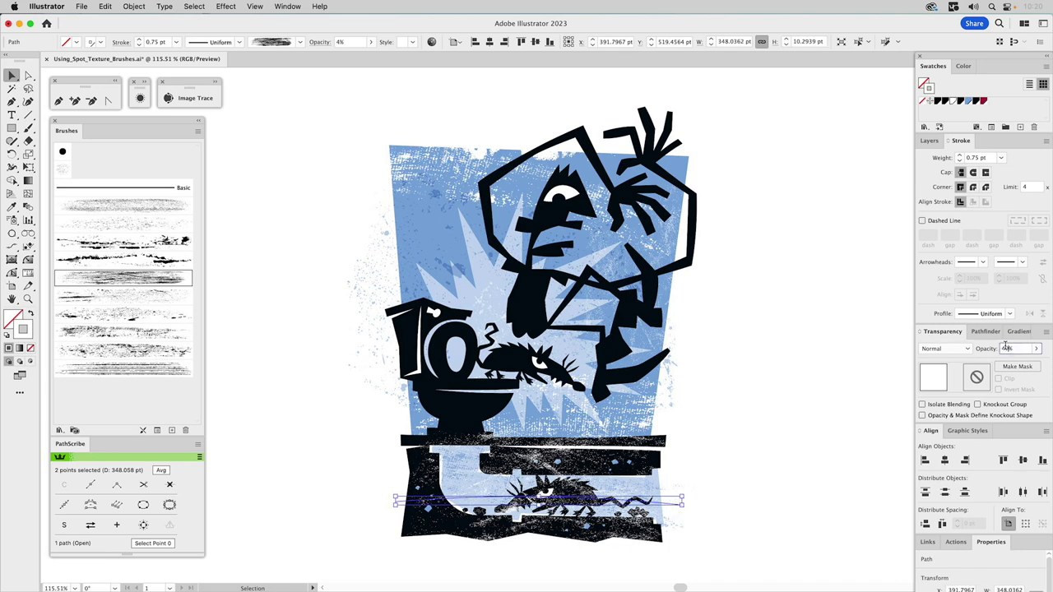
text(00)
key(Return)
click(727, 475)
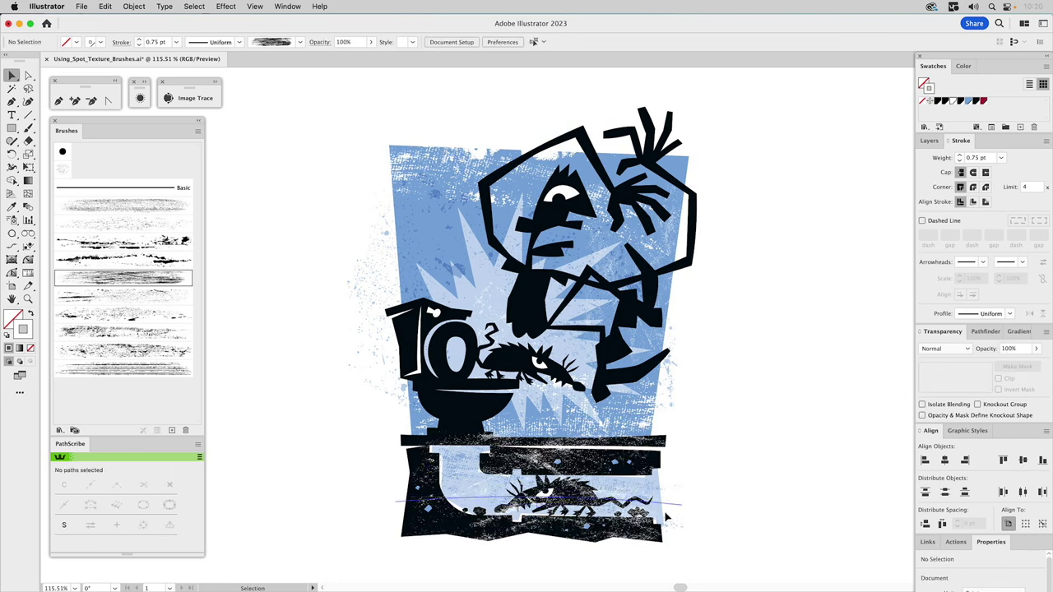
Step: Try an opacity of 40% on the white sewer section stroke, undo it, and clear the selection
click(665, 514)
click(1012, 350)
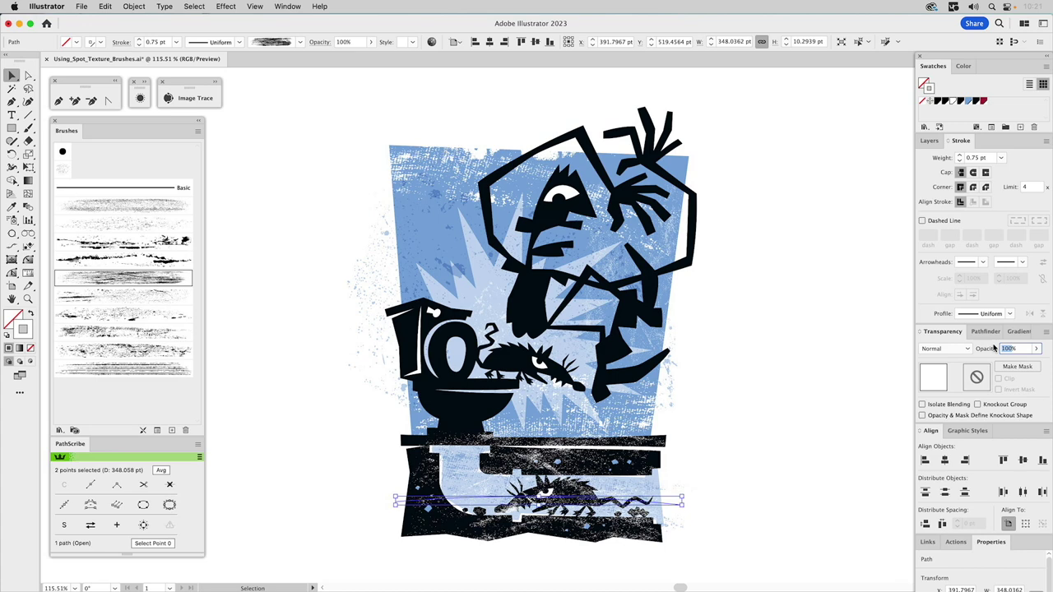
text(4)
text(0)
key(Return)
key(a)
key(ctrl+z)
key(v)
click(756, 435)
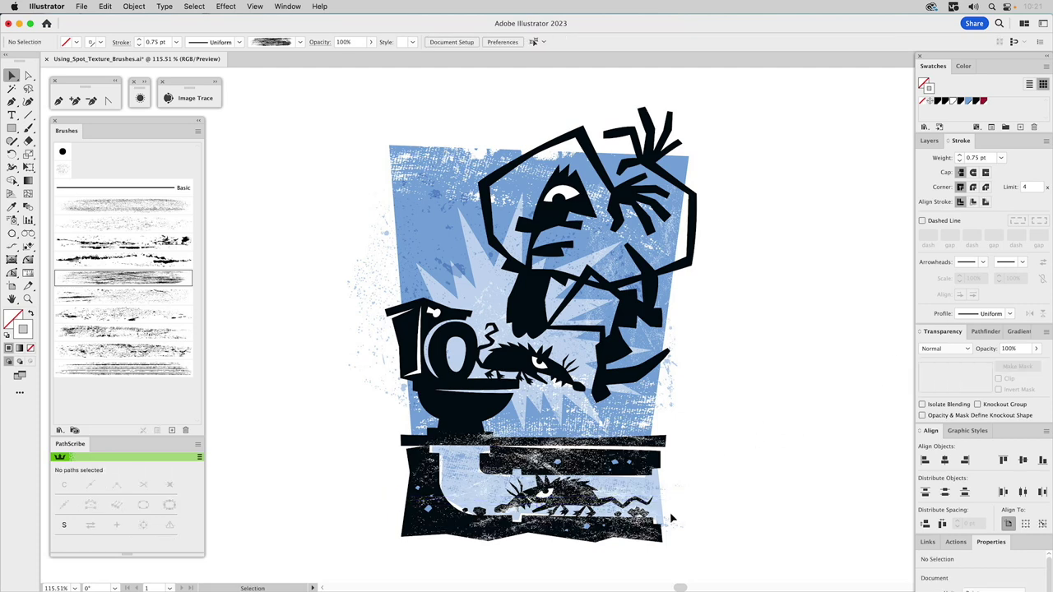
Step: Set the white sewer section stroke's opacity to 50% and clear the selection
click(668, 515)
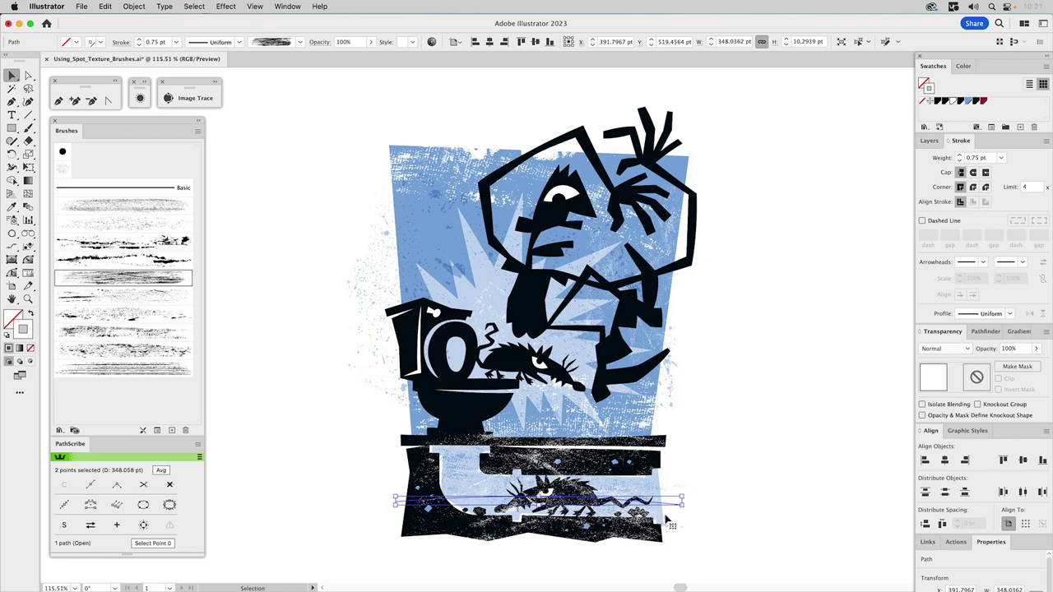
click(1009, 351)
text(50)
key(Return)
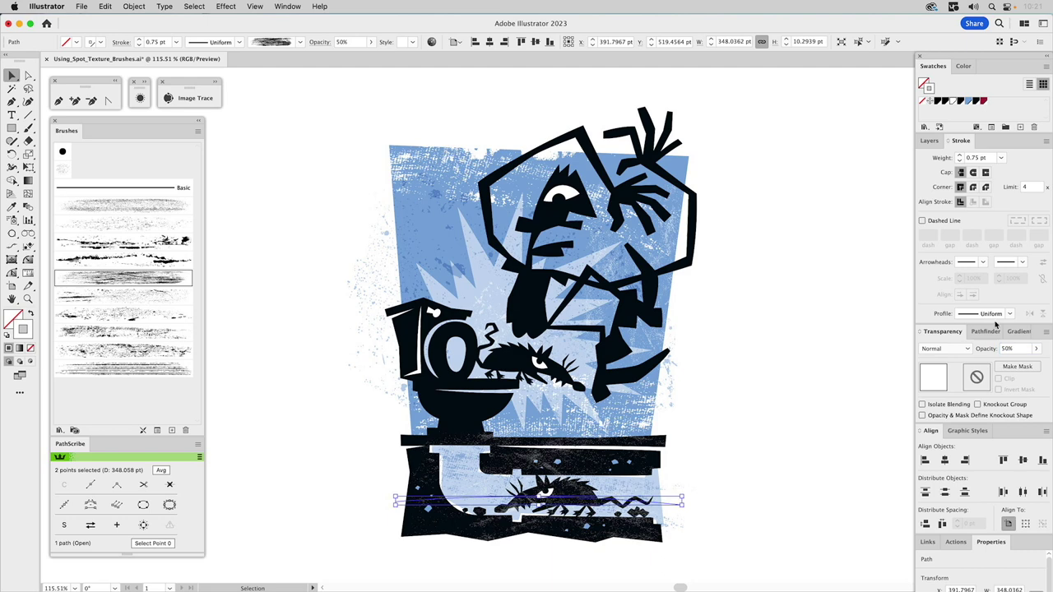
click(793, 387)
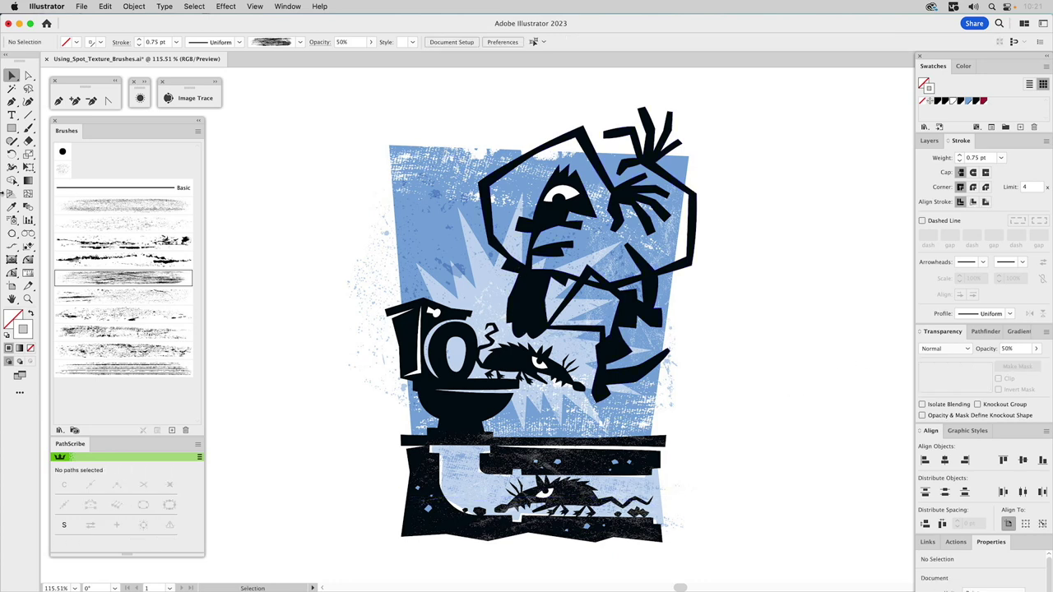
Step: Paint a curved white scratchy stroke about 394 pt wide from the toilet up across the figure and set its weight to 2 pt
click(30, 130)
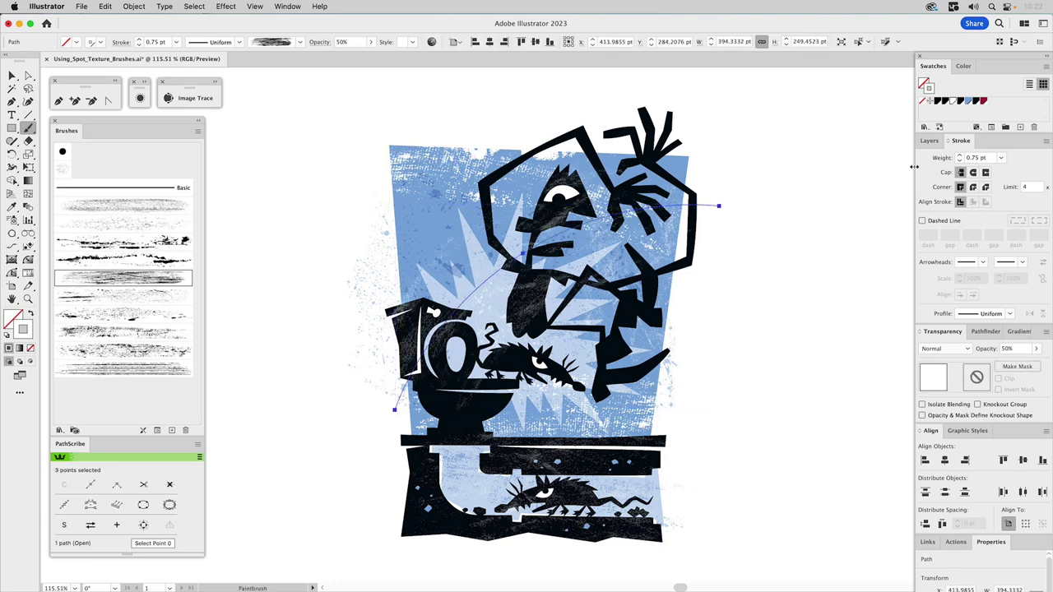
click(959, 156)
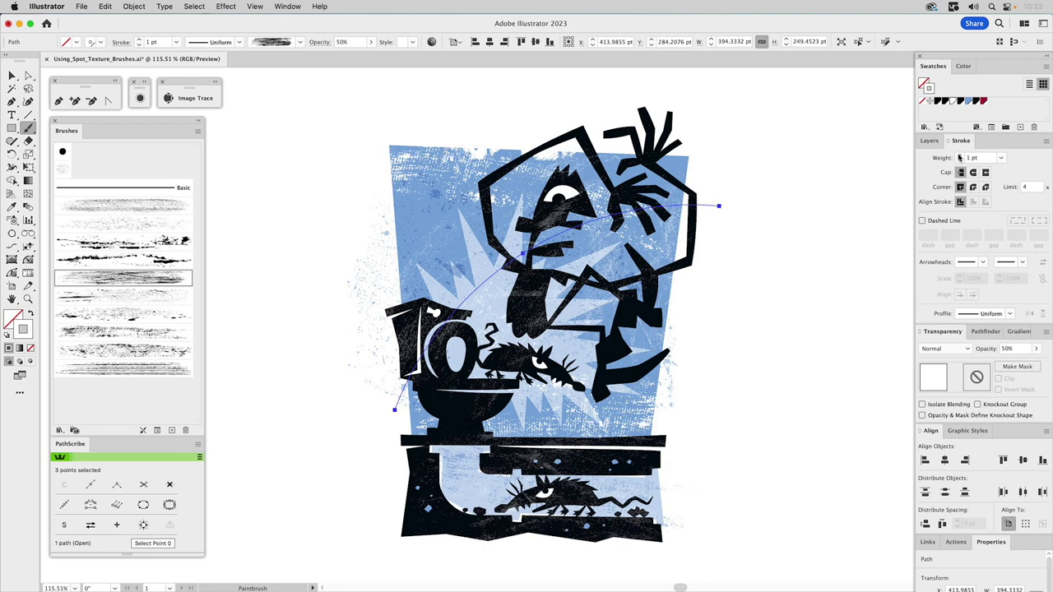
click(959, 156)
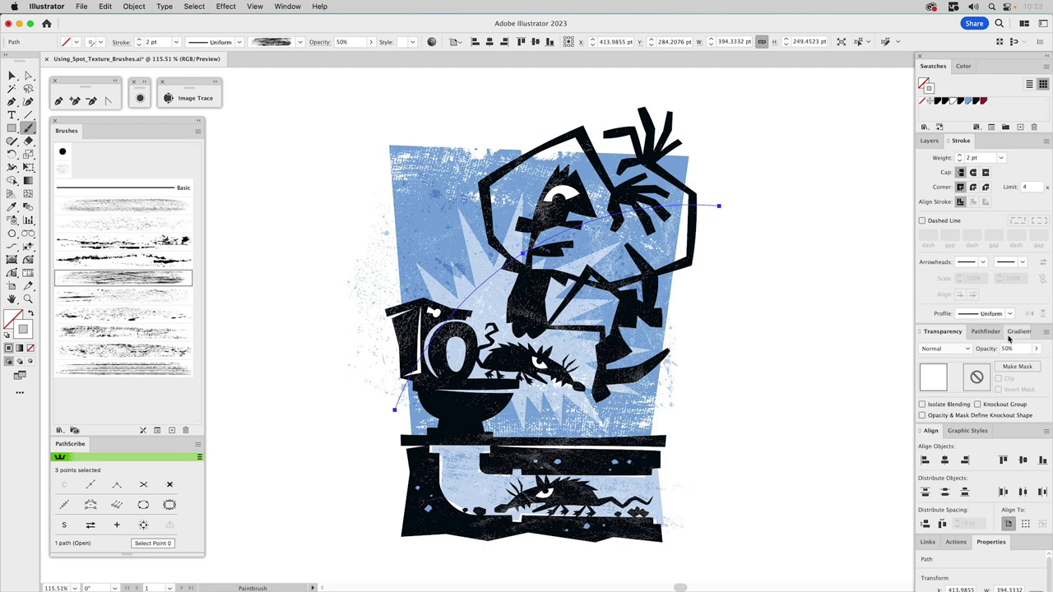
Step: Set the curved toilet and figure stroke's opacity to 30% and clear the selection
click(1006, 349)
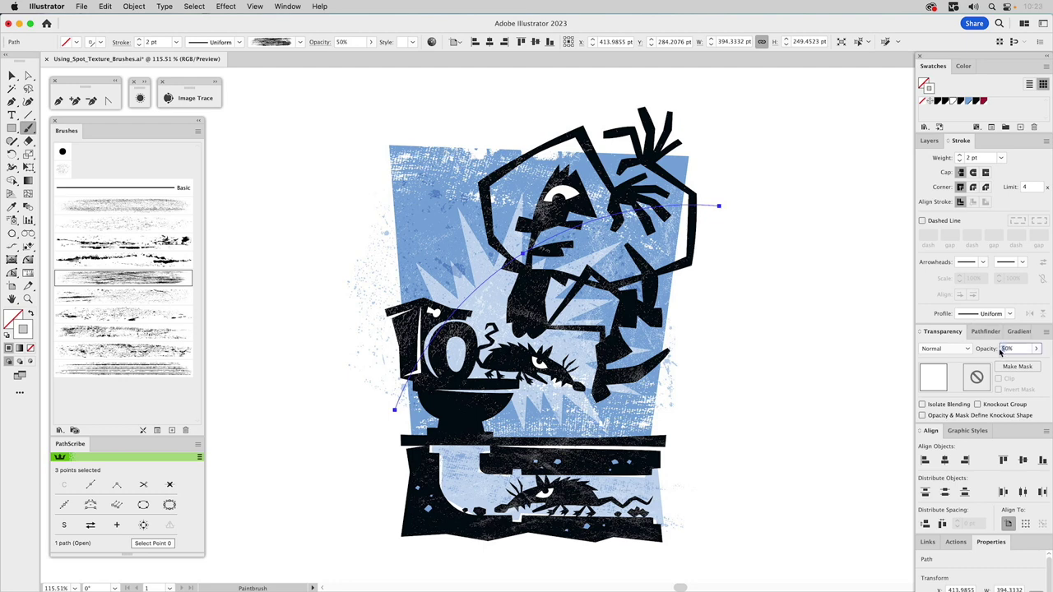
text(30)
key(Return)
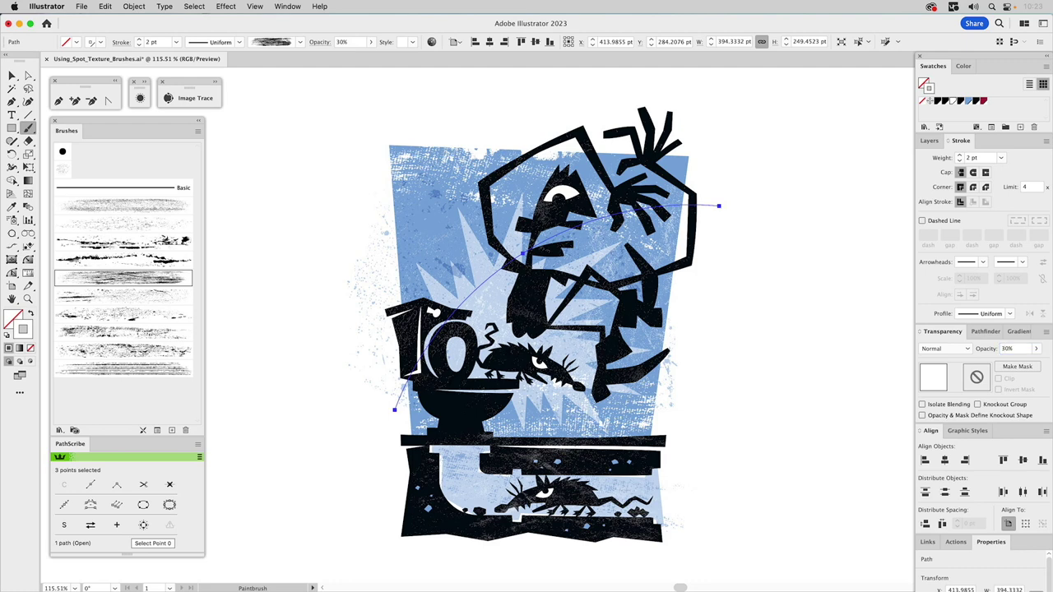
key(v)
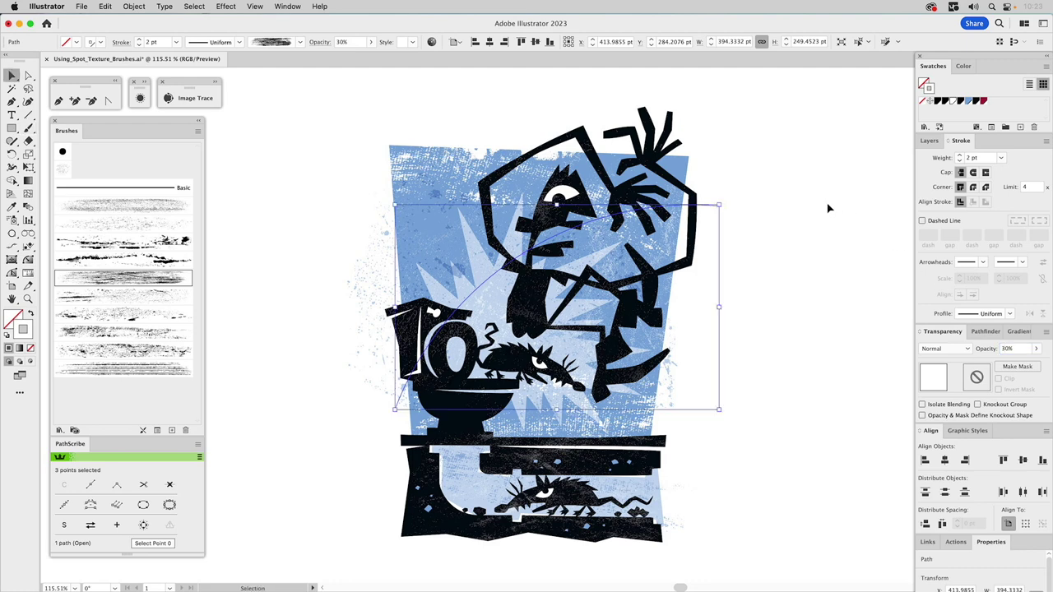
click(830, 207)
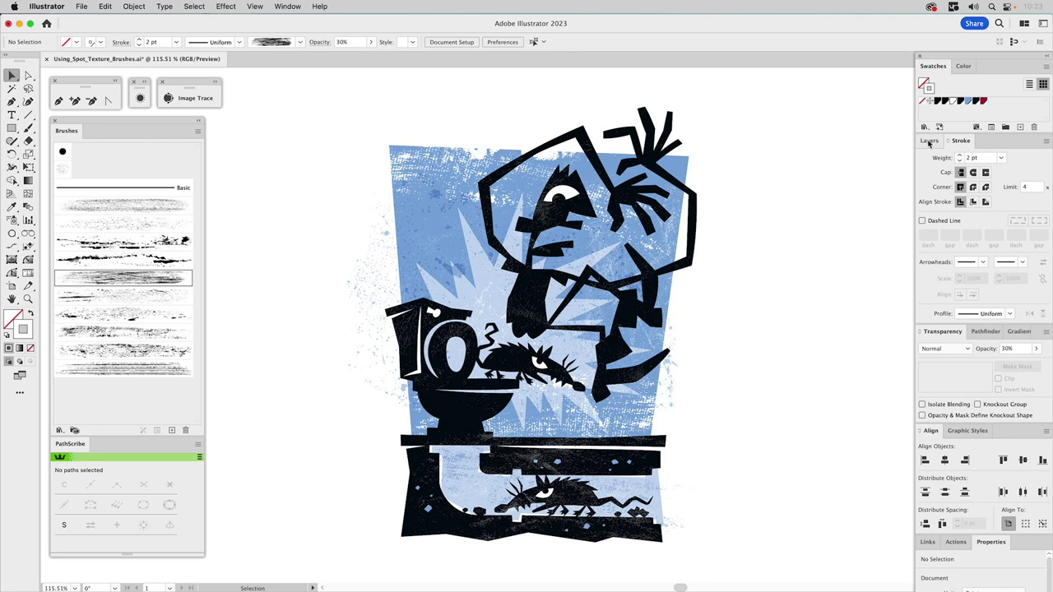
Step: Show only the Compare layer to view the plain and textured illustrations side by side
click(929, 142)
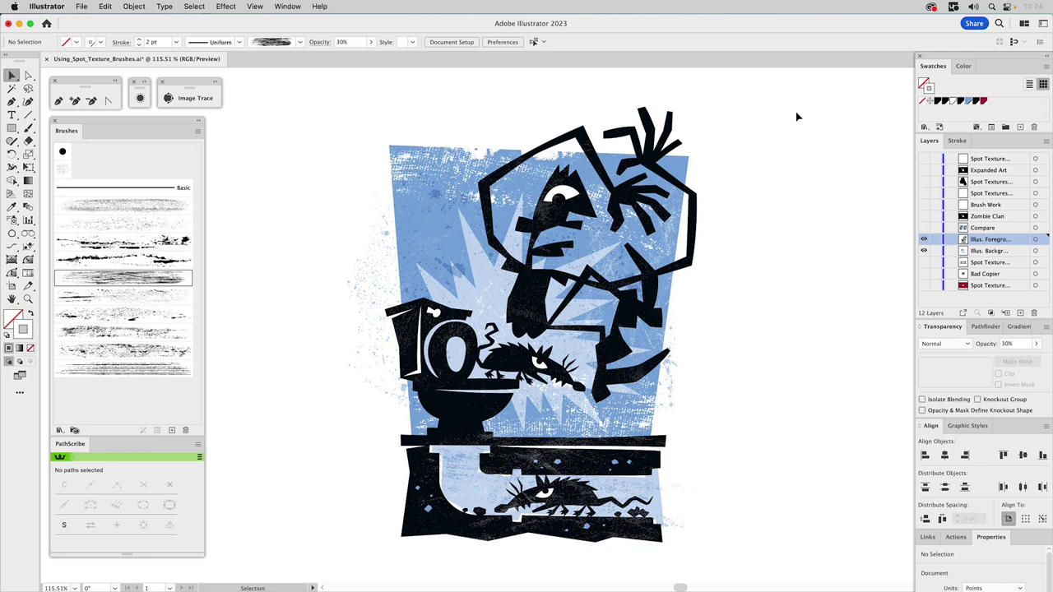
alt+click(923, 228)
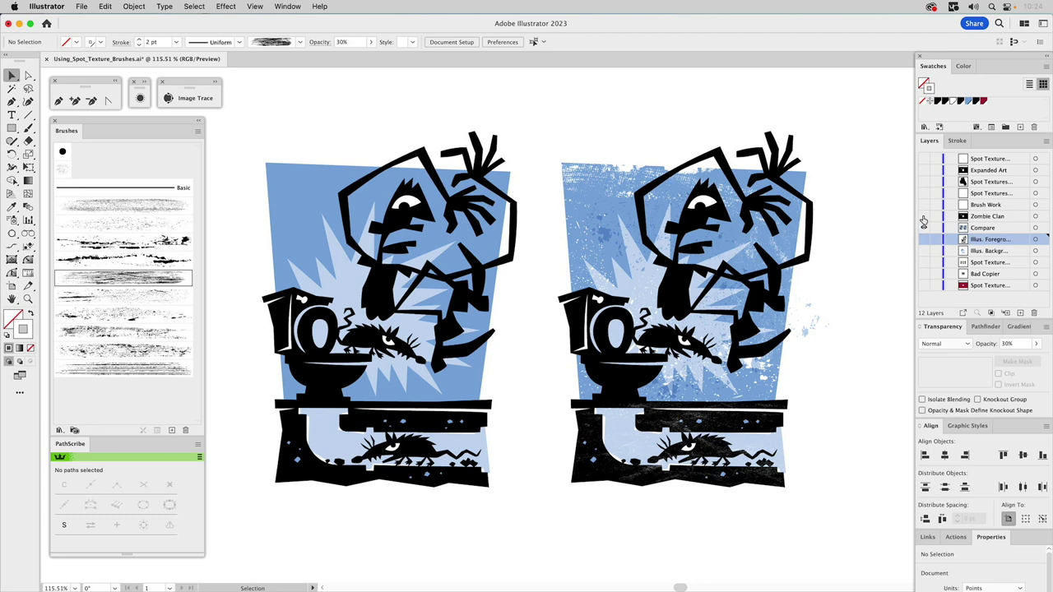
Step: Show the Zombie Clan and Brush Work layers and paint a black streaked stroke about 247 pt wide on Brush Work across the crossed arms
click(923, 216)
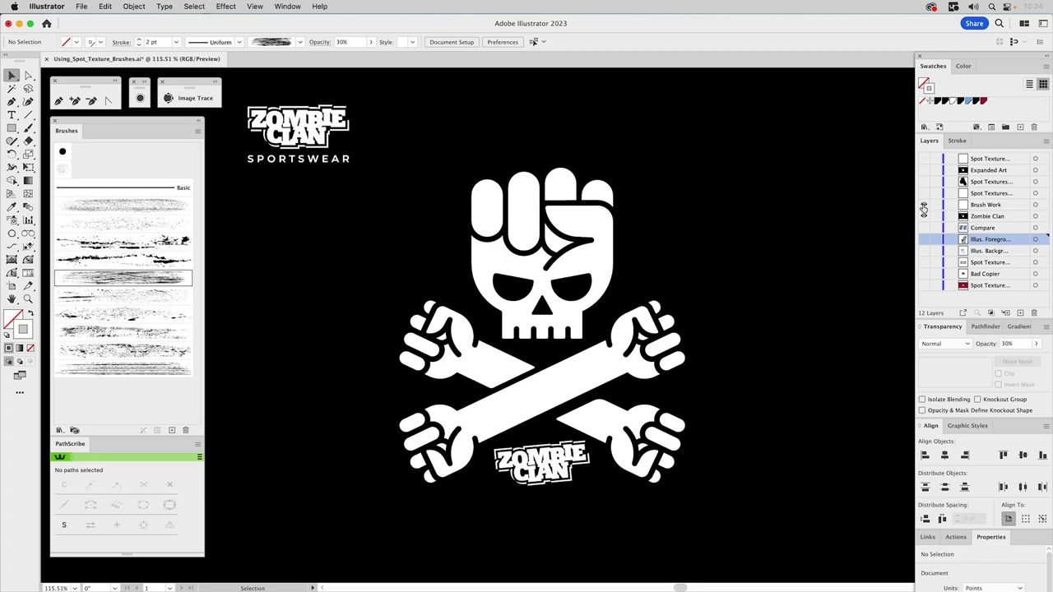
click(977, 205)
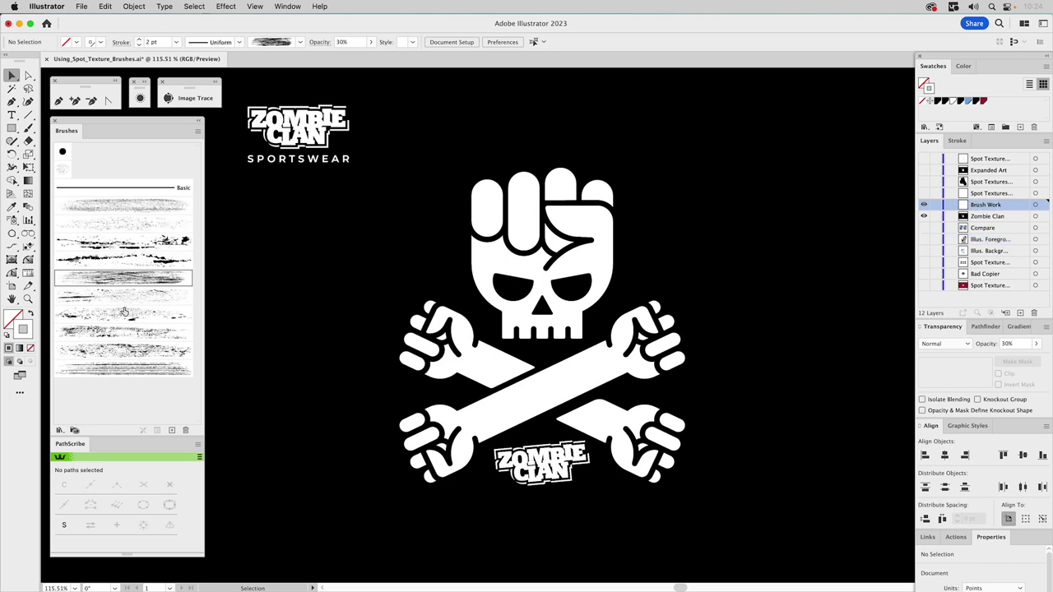
click(107, 373)
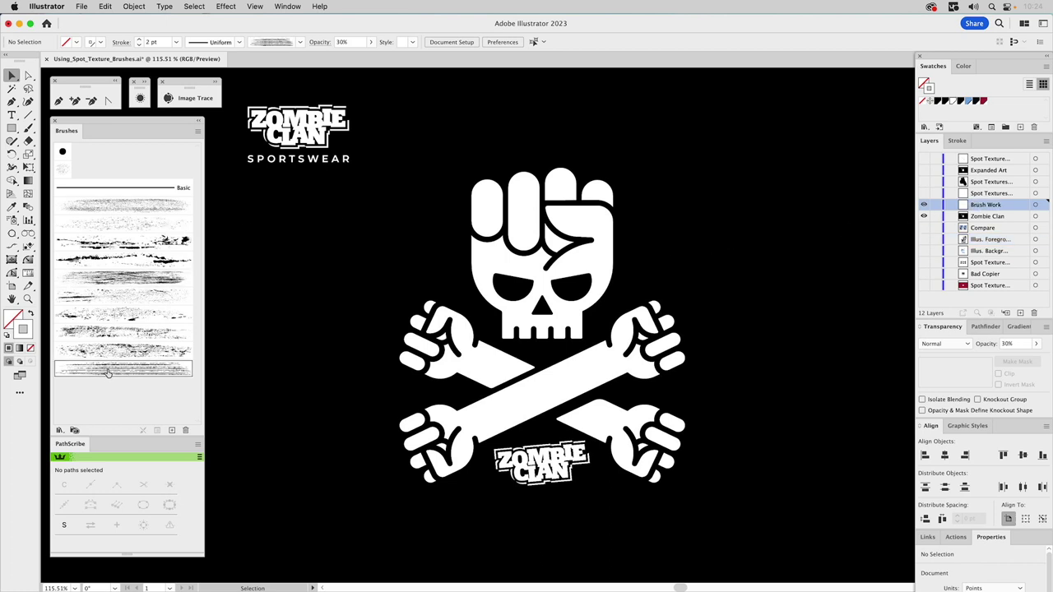
click(29, 129)
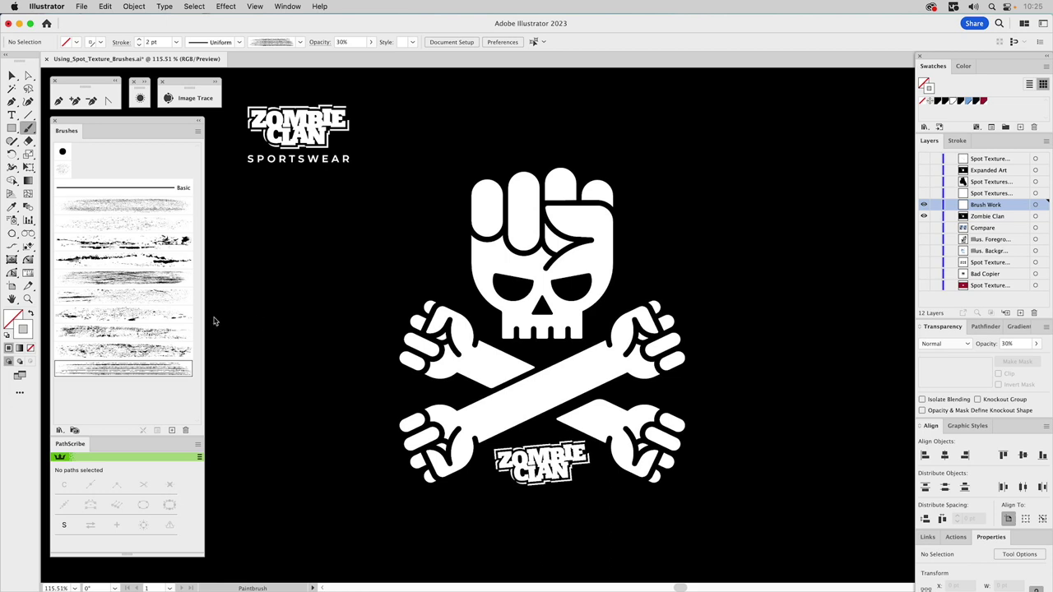
click(946, 101)
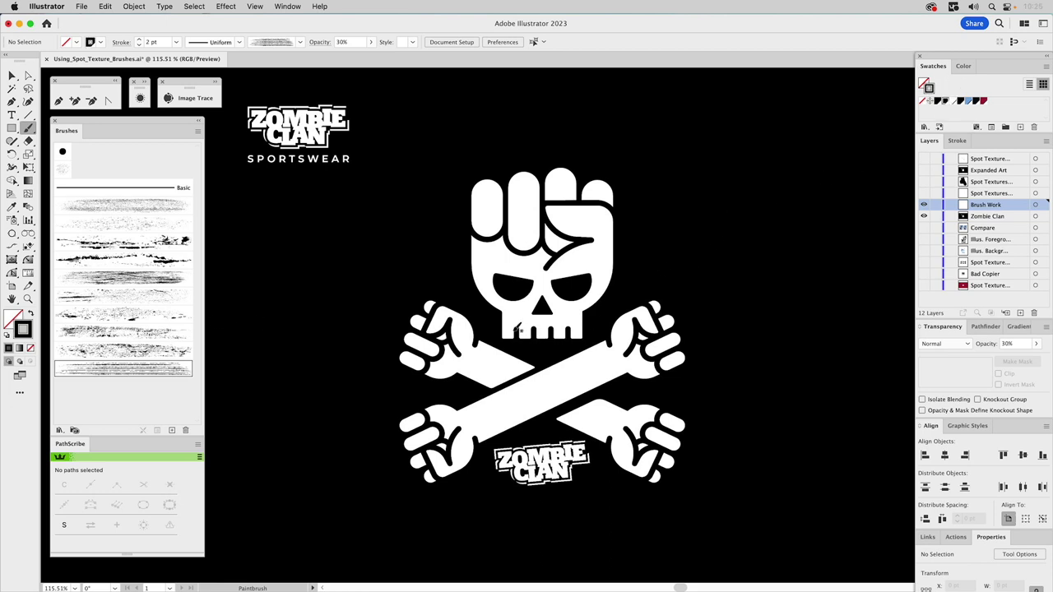
drag(462, 386, 443, 398)
drag(515, 372, 646, 321)
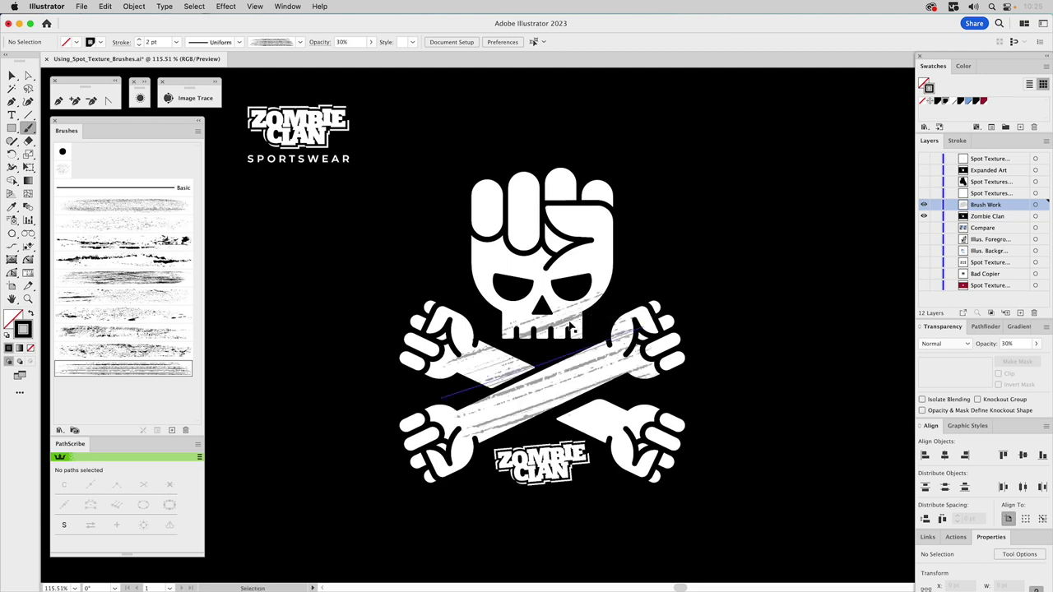
Step: Set the black streaked stroke's opacity to 100% and its weight to 1 pt
click(1008, 344)
text(100)
key(Return)
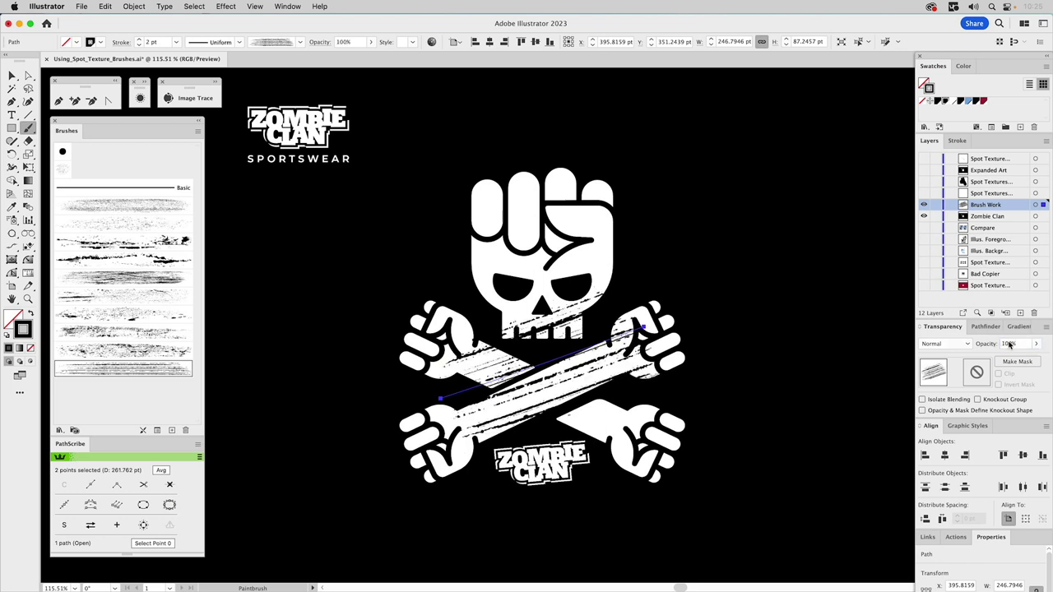
click(961, 141)
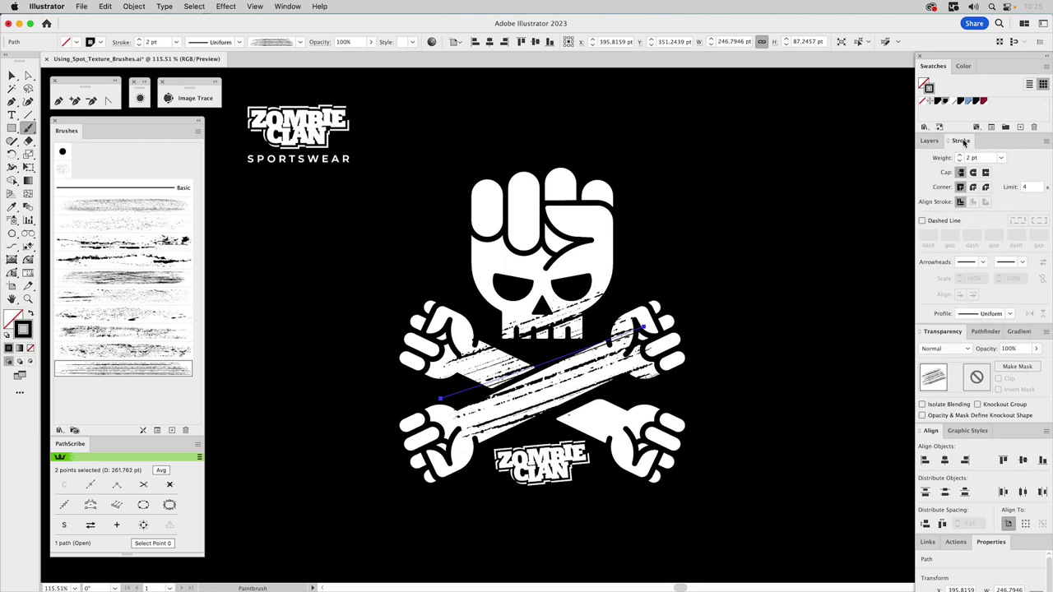
click(959, 160)
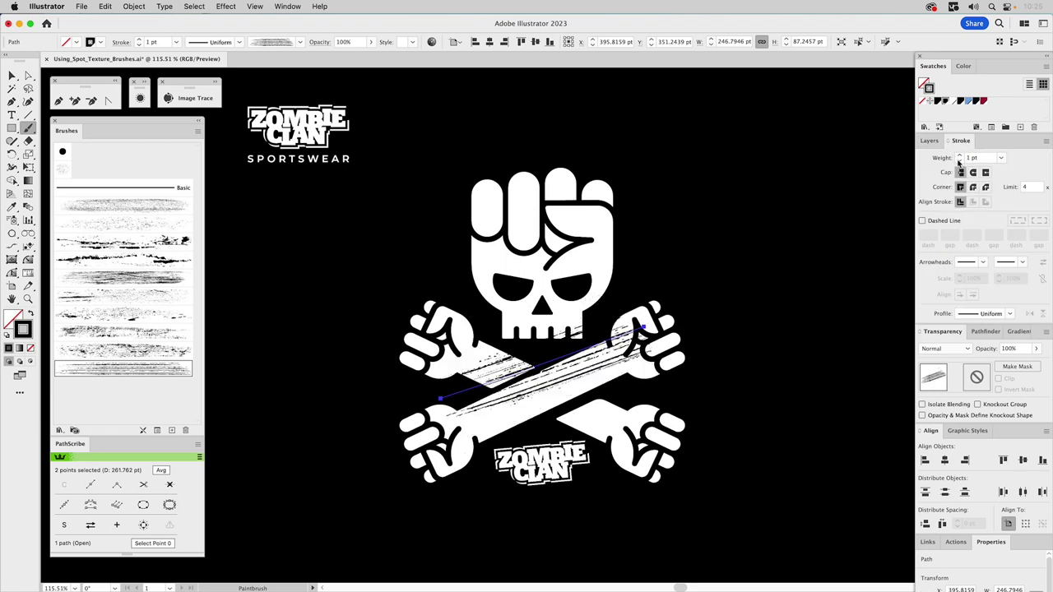
Step: Extend the streaked stroke by moving its upper end anchor out beyond the upper-right fist, and clear the selection
key(a)
click(643, 328)
mouse_move(644, 332)
mouse_down()
mouse_move(719, 311)
mouse_move(718, 298)
mouse_up()
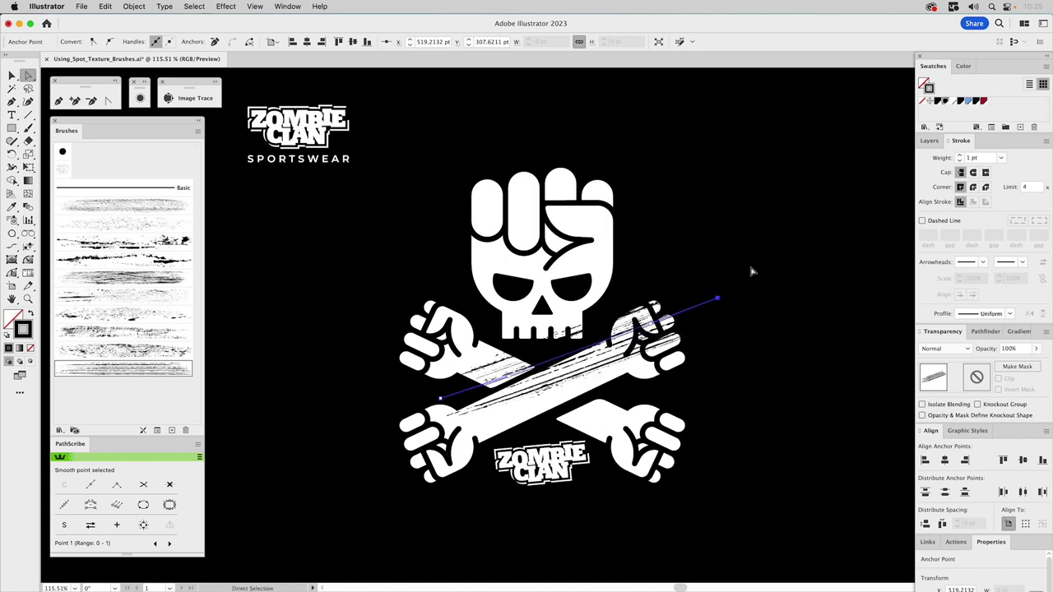
click(753, 272)
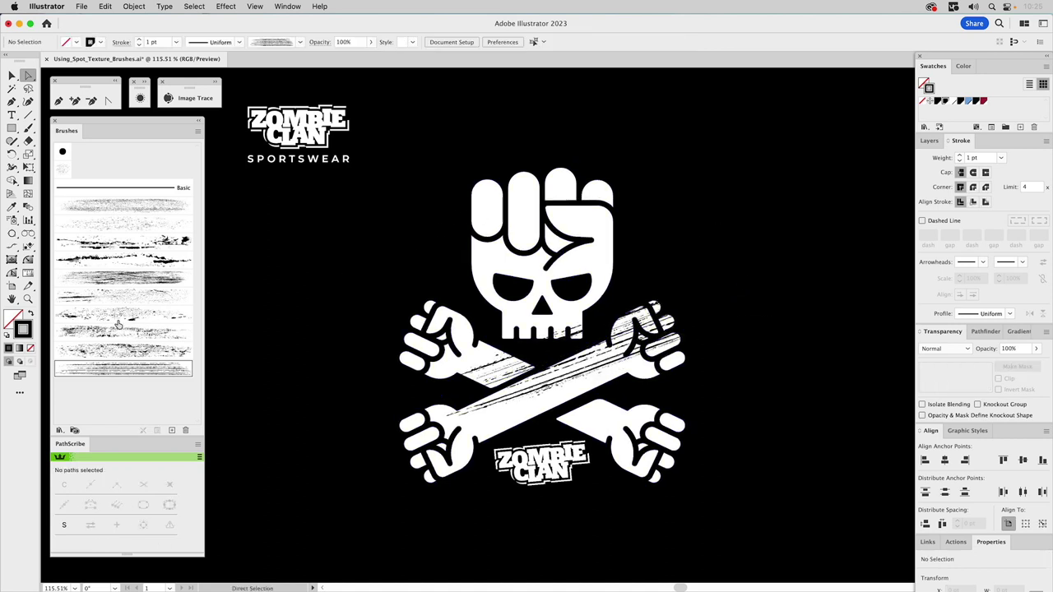
Step: Paint black texture over the skull, crossed arms and lettering using the Speckling scatter brush
click(63, 173)
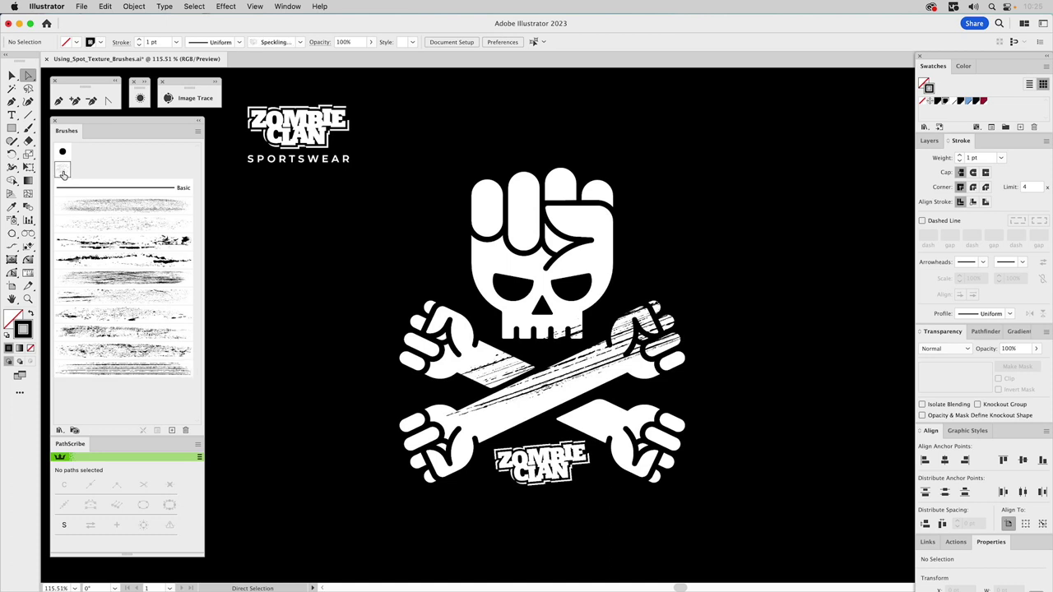
click(29, 129)
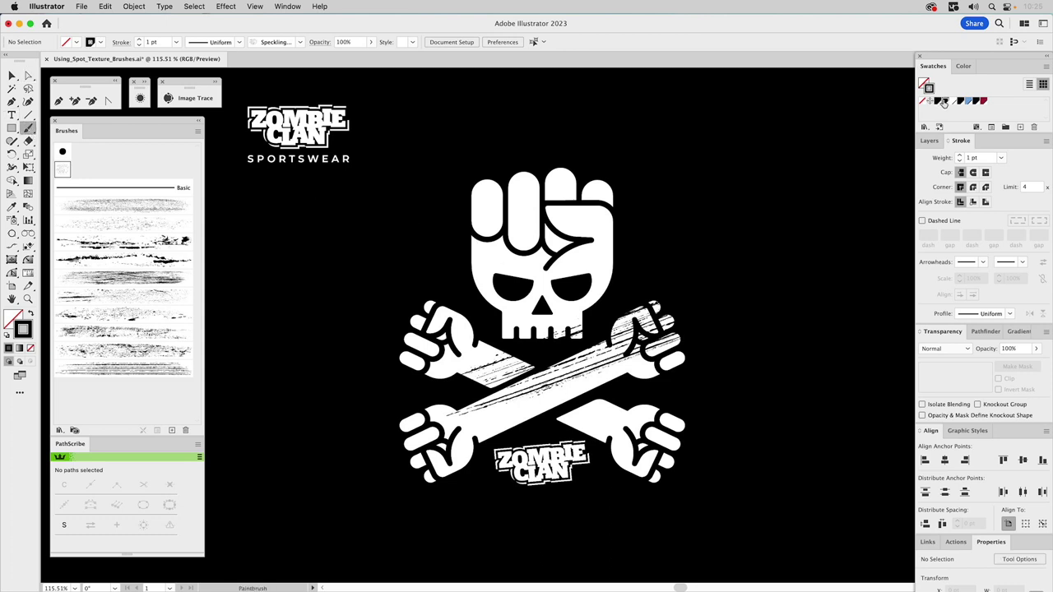
mouse_move(465, 227)
mouse_down()
mouse_move(466, 250)
mouse_move(634, 384)
mouse_move(569, 413)
mouse_move(586, 410)
mouse_up()
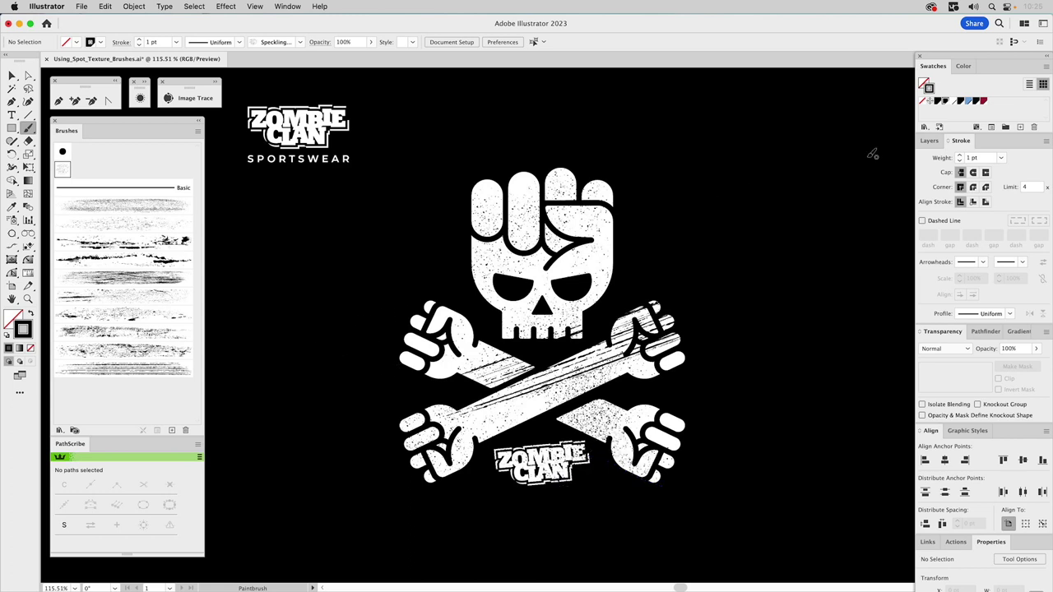
Step: Show the two prepared Spot Textures layers directly above Brush Work and hide the Brush Work layer
click(930, 141)
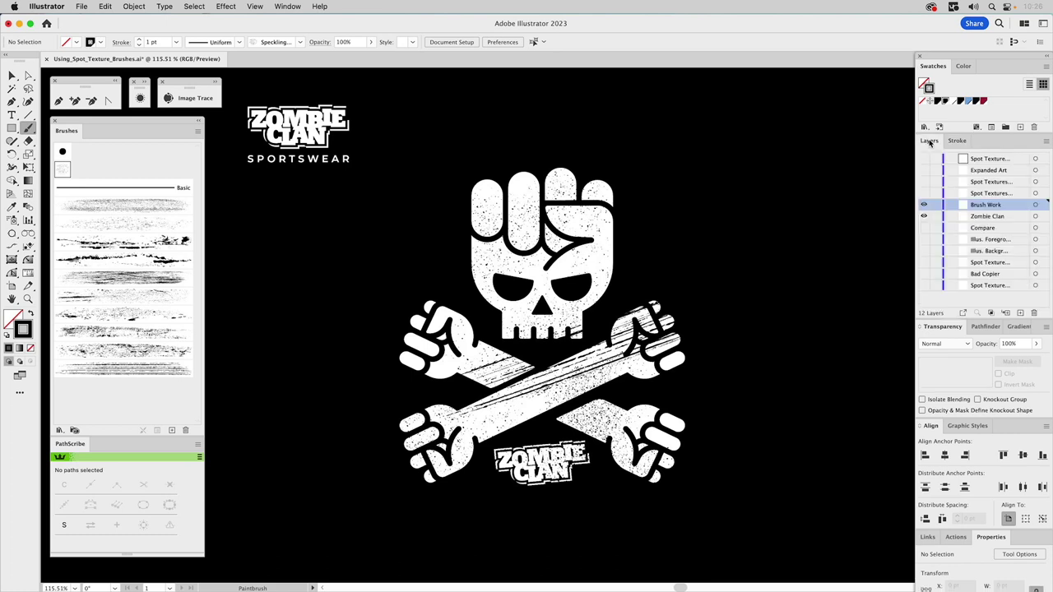
click(923, 194)
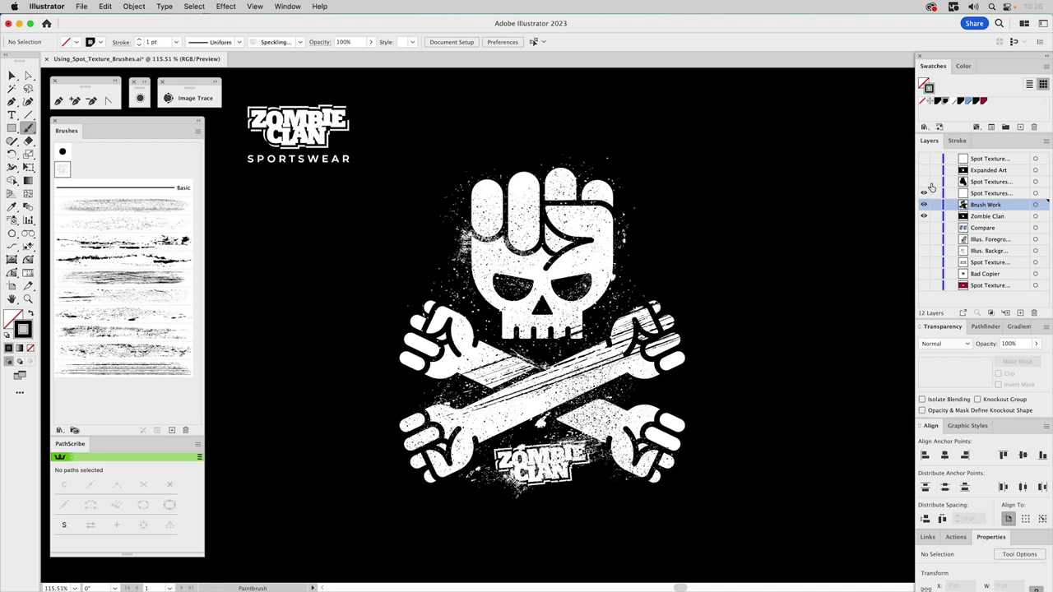
click(924, 183)
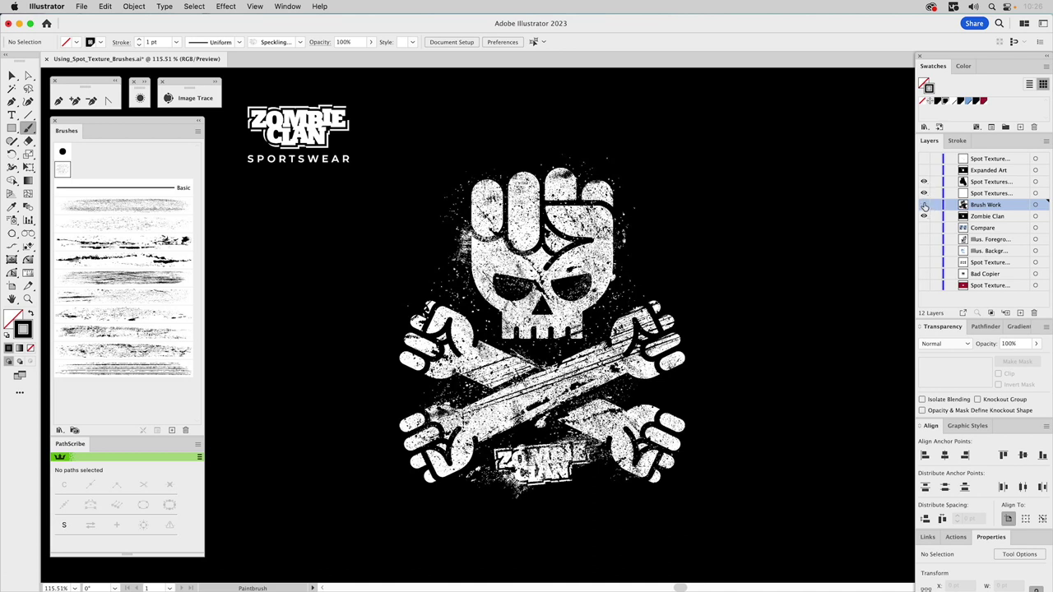
click(925, 204)
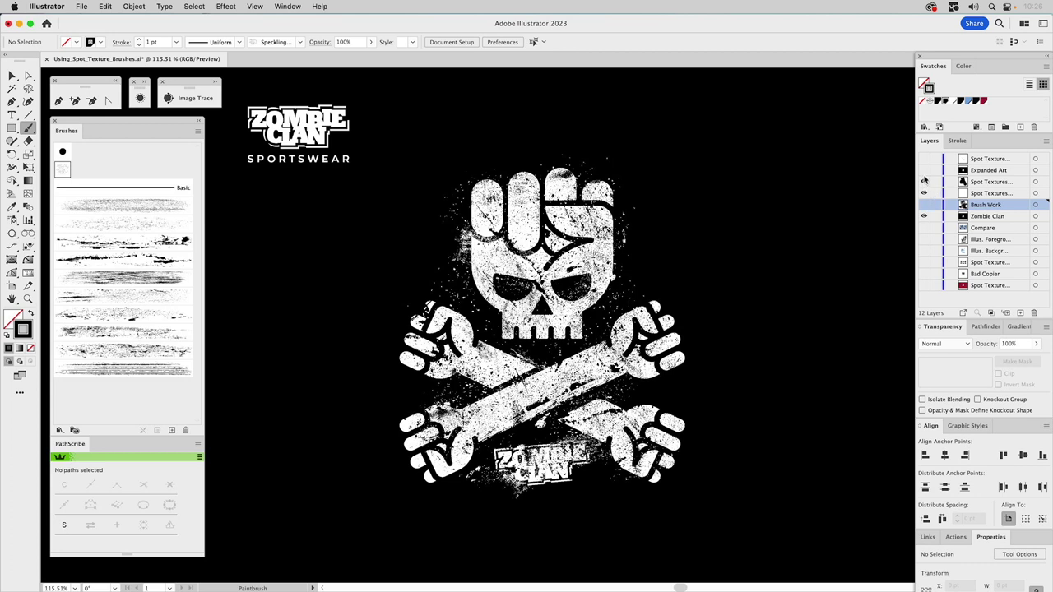
Step: Examine the live brush paths over the Zombie Clan artwork in outline view and return to preview
click(924, 180)
key(super+y)
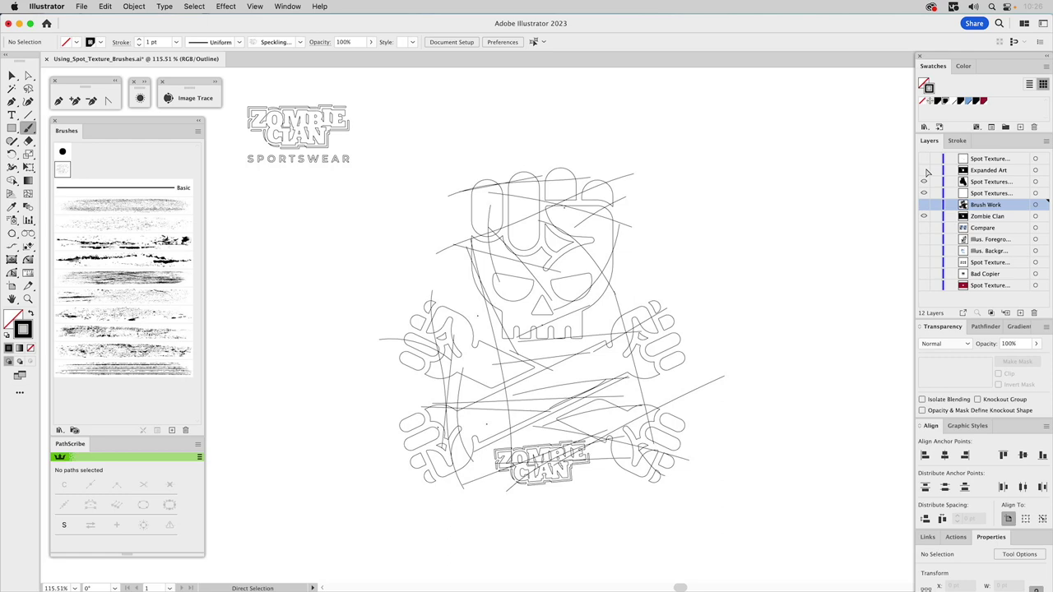
key(super+y)
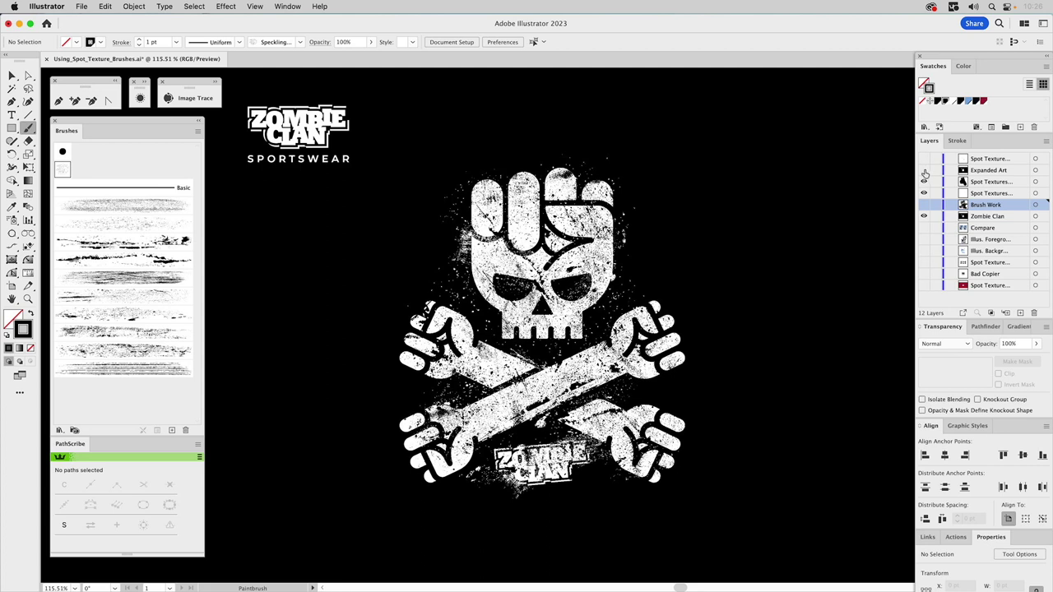
Step: Show only the Expanded Art layer, fill the expanded skull compound path with dark red and clear the selection
click(924, 182)
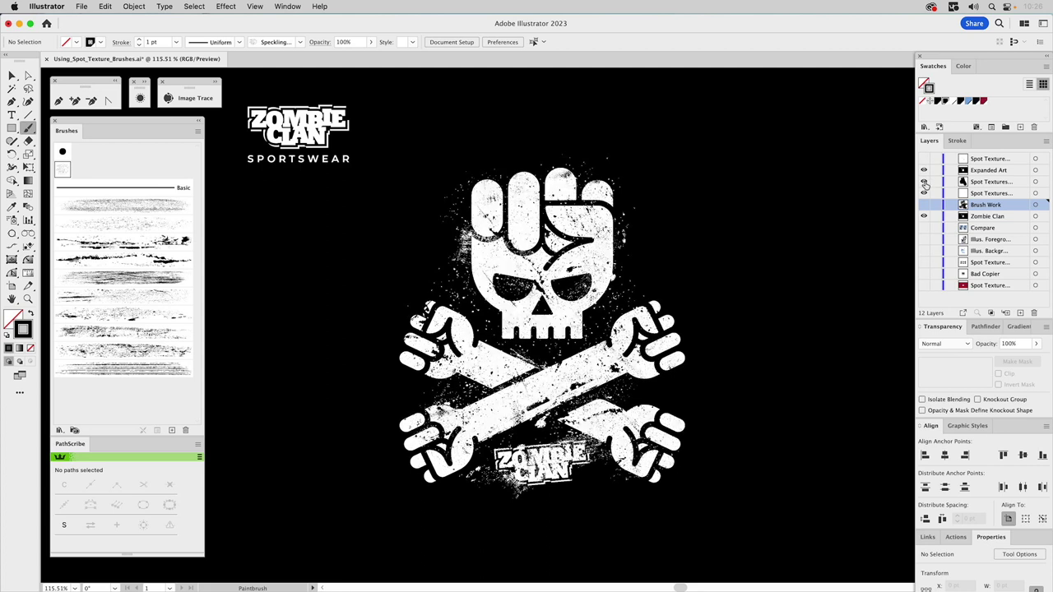
drag(924, 183, 924, 218)
key(v)
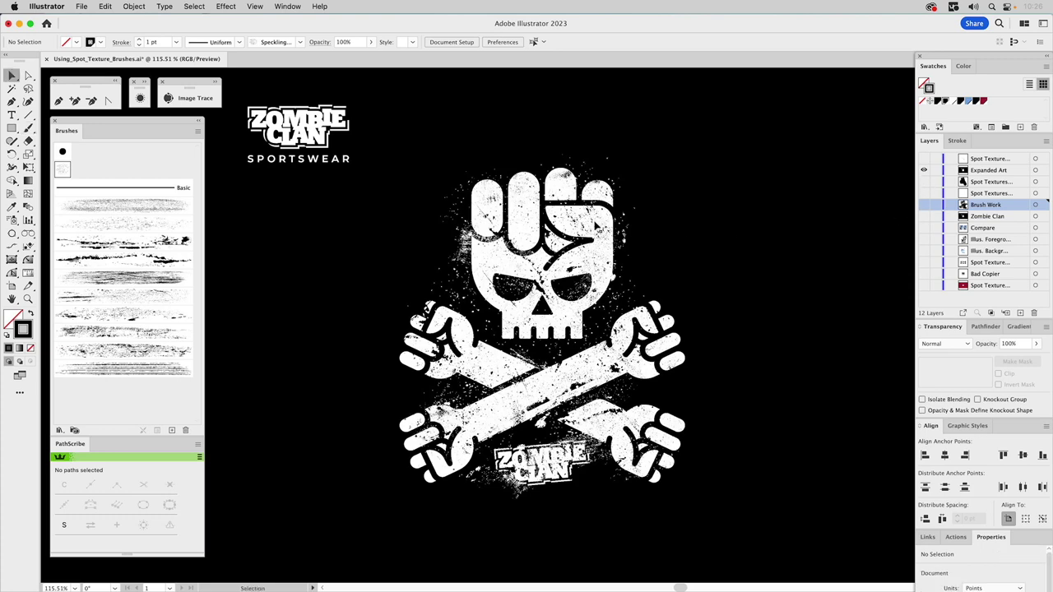
click(597, 224)
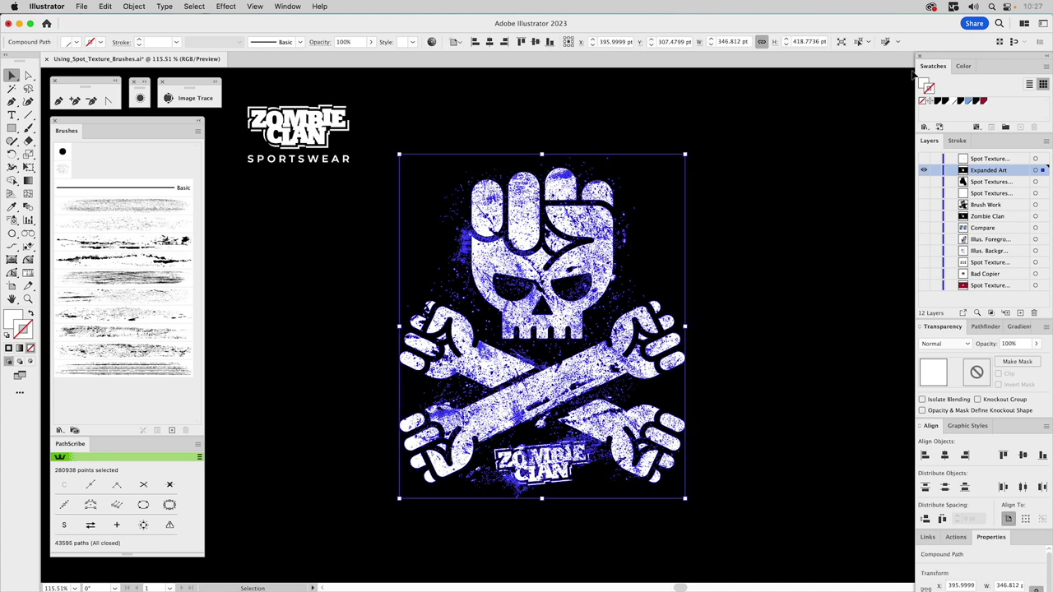
click(985, 102)
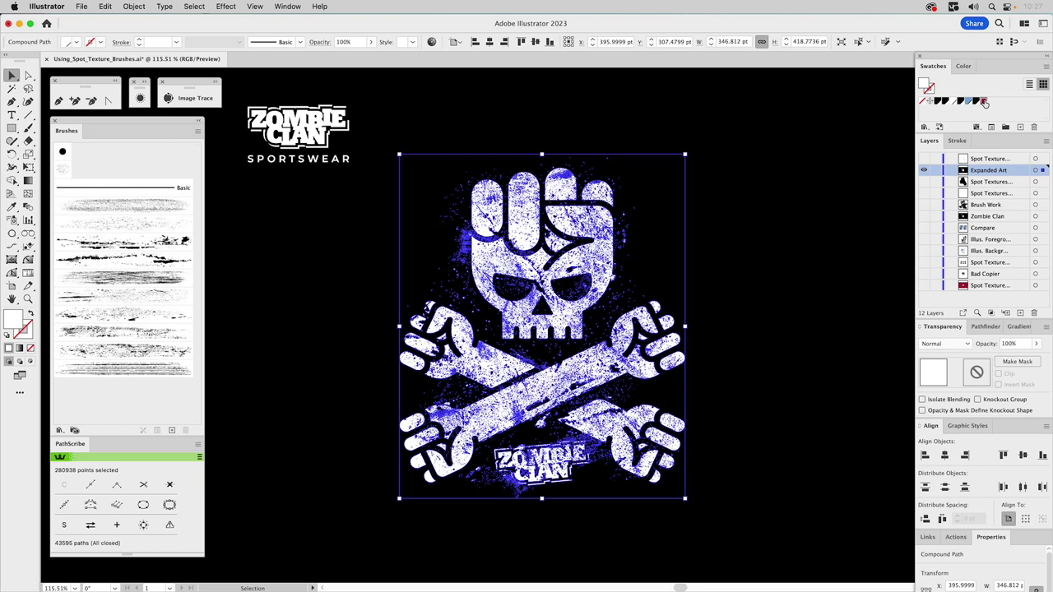
click(783, 157)
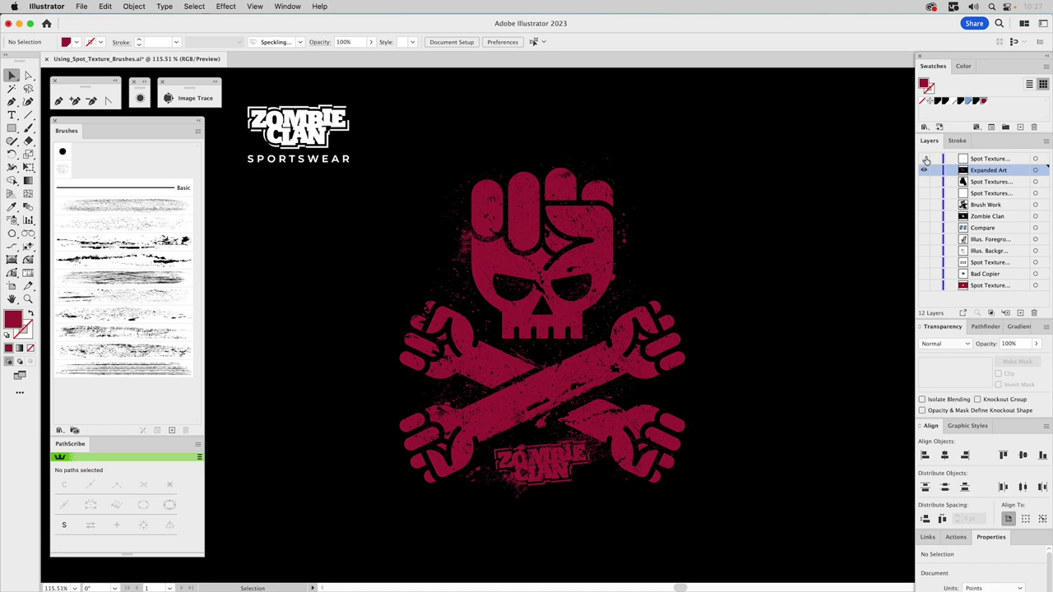
Step: Show the topmost Spot Texture layer and hide the Expanded Art layer
click(924, 158)
click(925, 171)
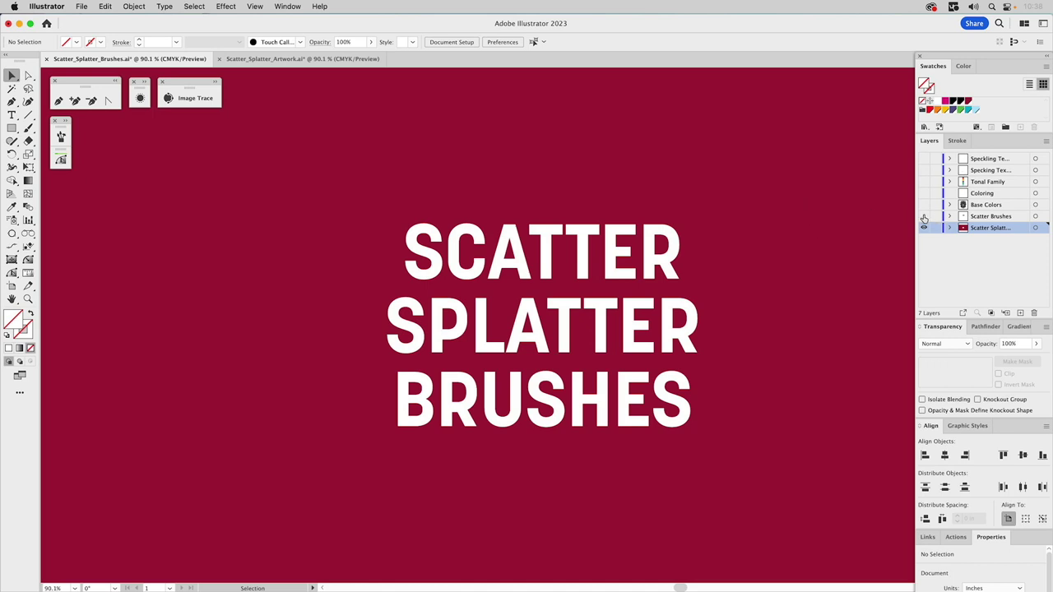
Step: Show the Scatter Brushes layer, hide the Scatter Splatter title layer and make Scatter Brushes the active layer
drag(924, 216, 924, 228)
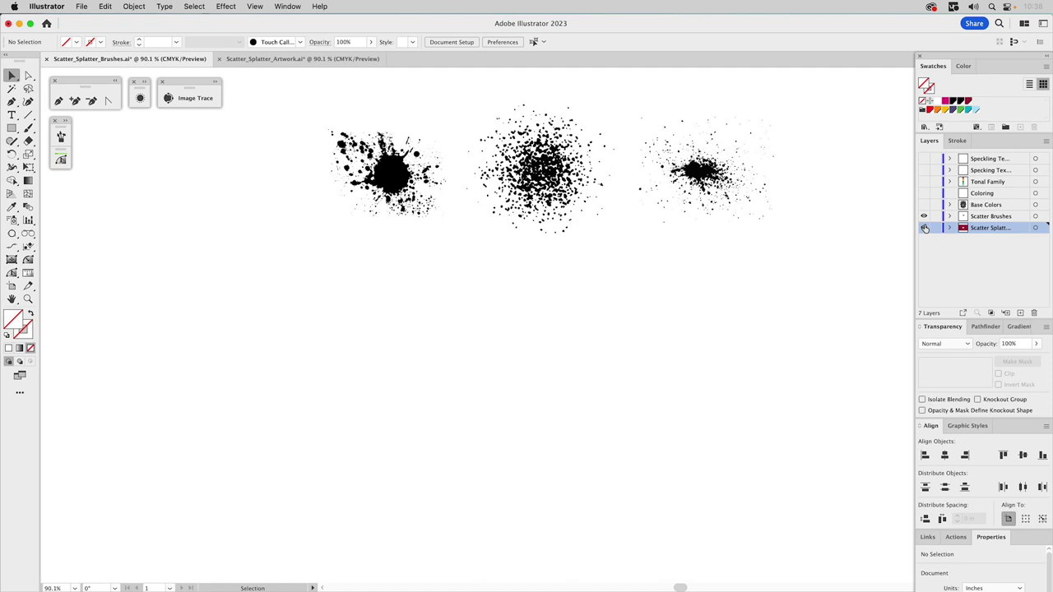
click(991, 217)
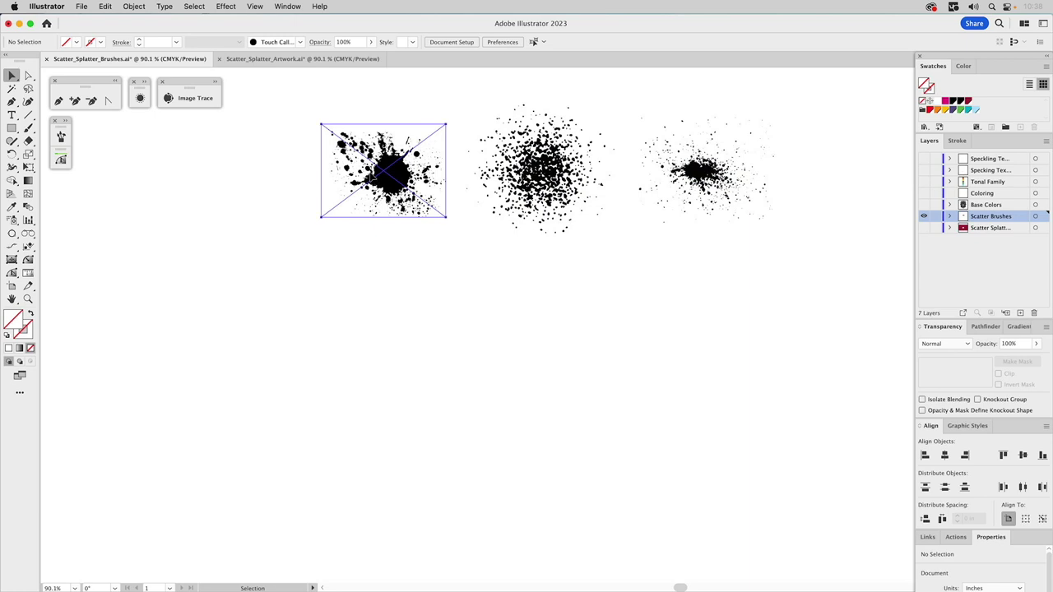
Step: Trace the Organic_Splat.tif image with Paths 100%, Noise 1 px and Ignore White enabled, and expand the result into vector paths
click(372, 174)
click(216, 82)
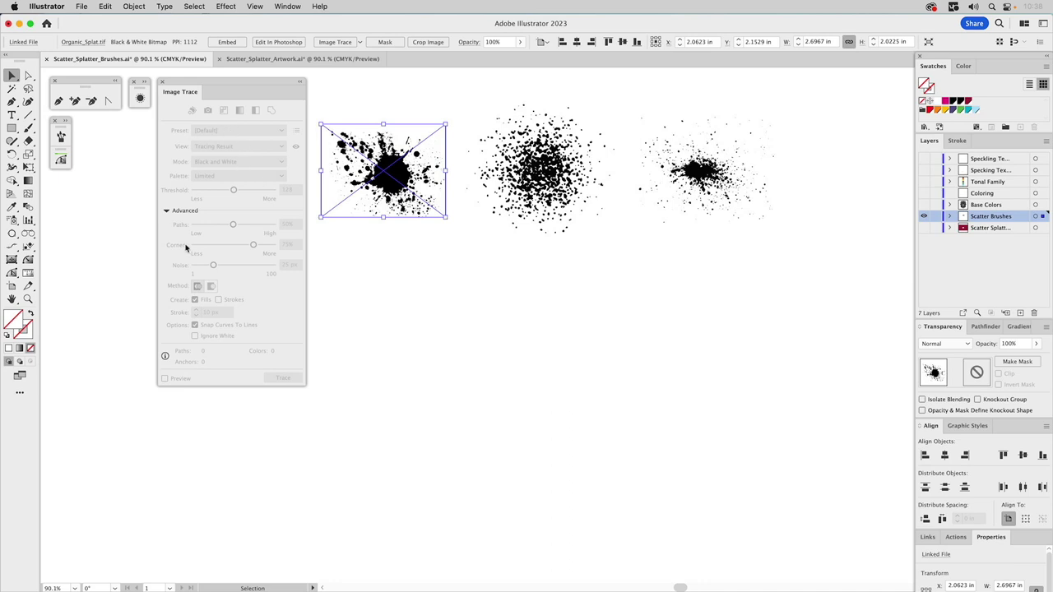
click(343, 262)
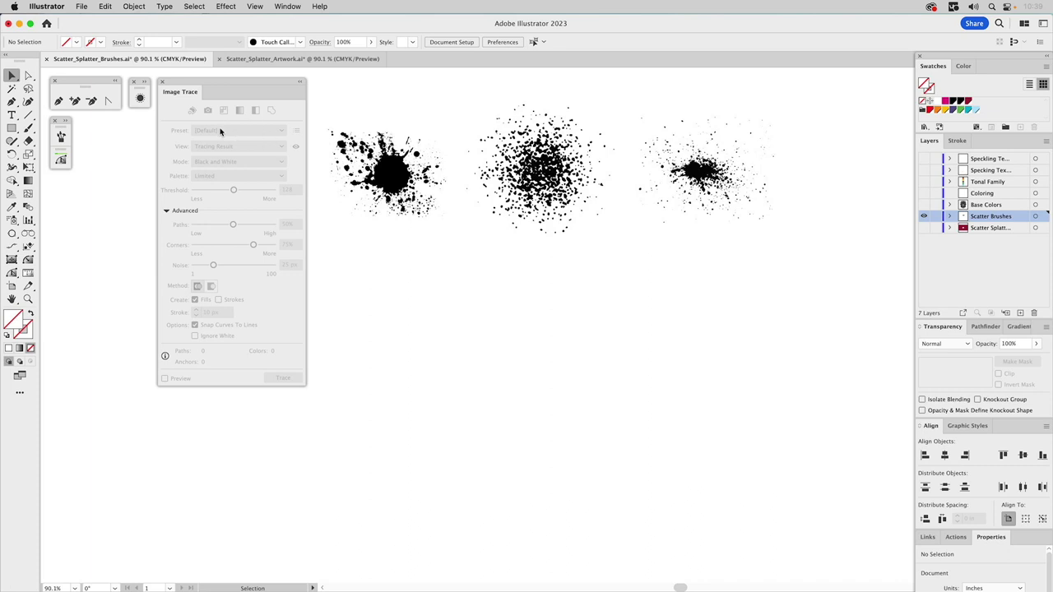
click(397, 171)
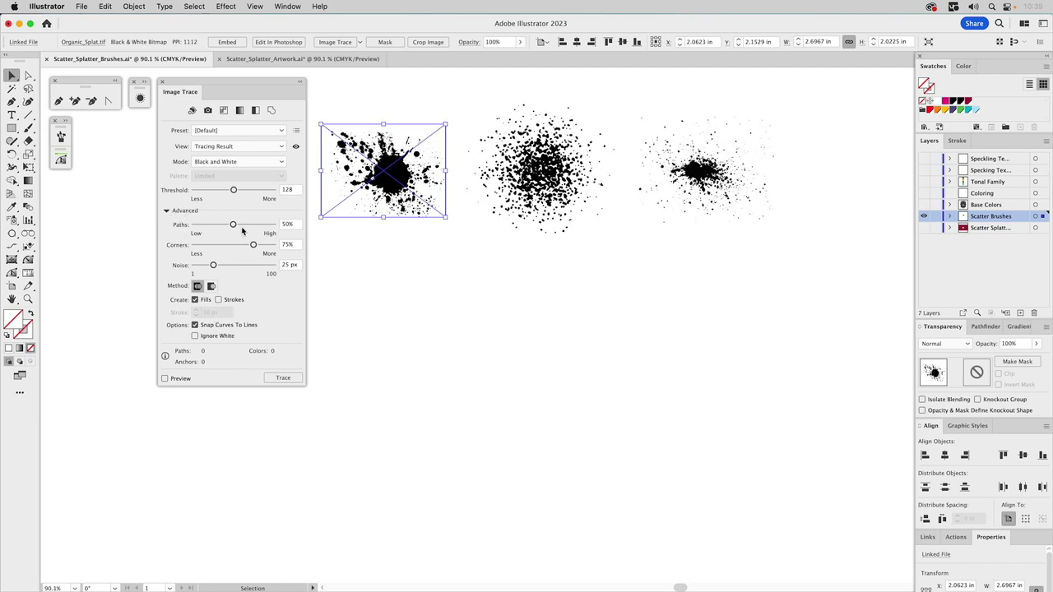
drag(234, 225, 310, 237)
drag(212, 266, 171, 268)
click(201, 338)
click(284, 377)
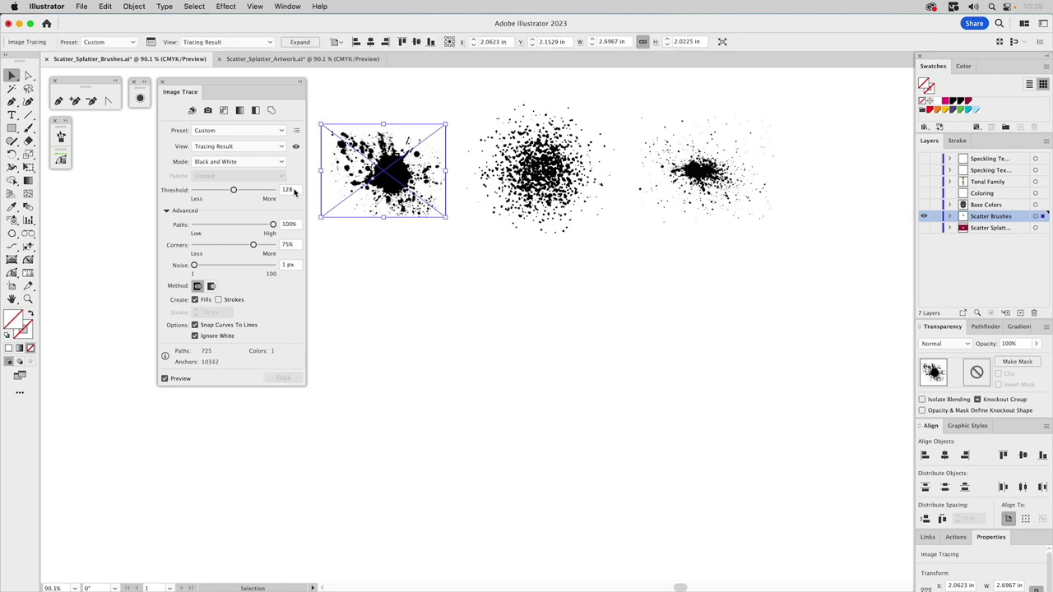
click(302, 42)
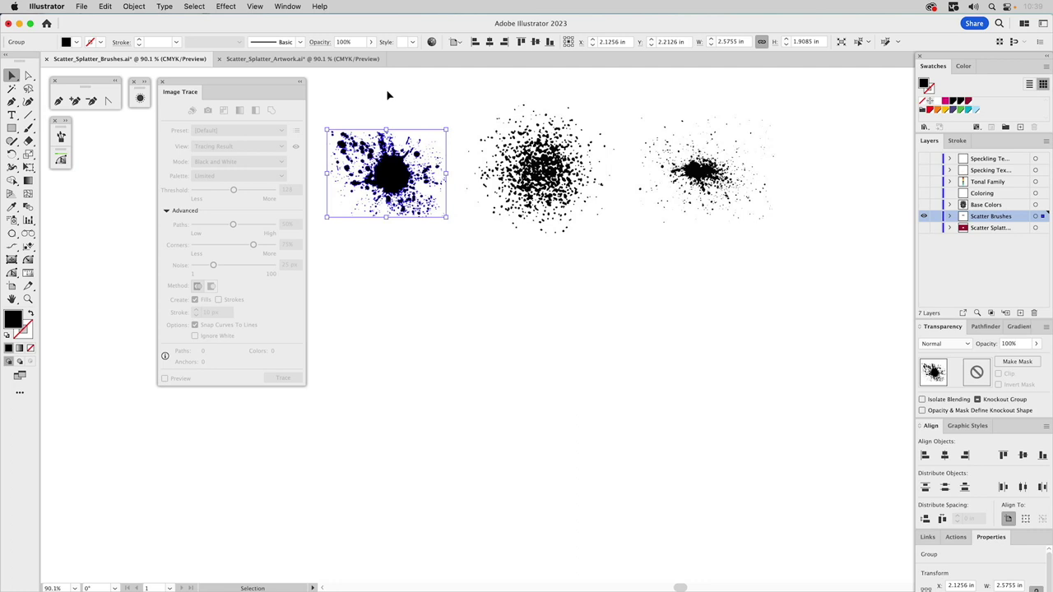
Step: Bring up the brush list in place of the Image Trace settings, deselect the splat and check the Inky Black swatch's definition
click(71, 122)
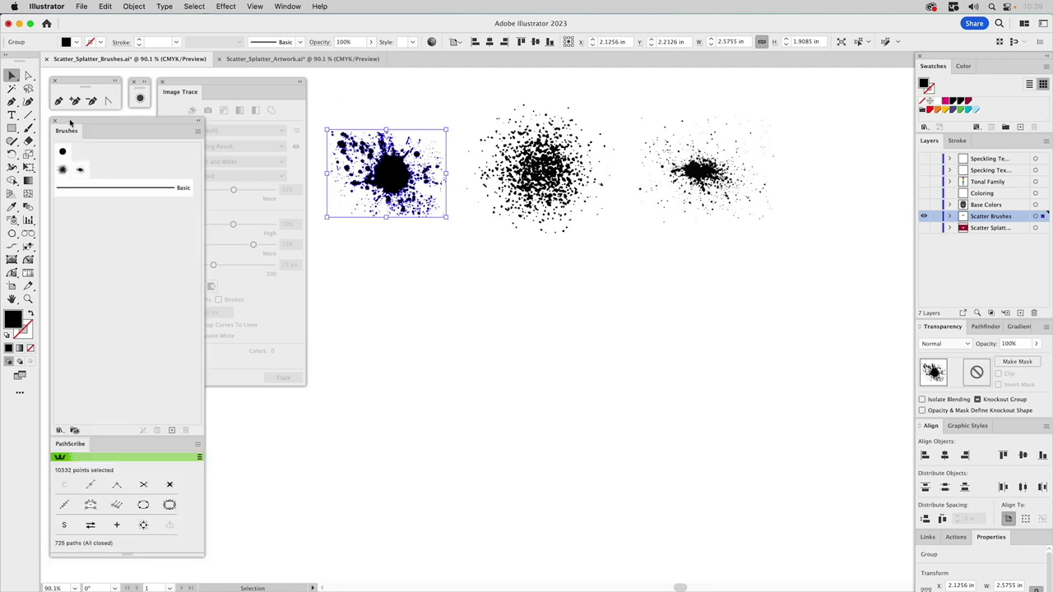
click(299, 82)
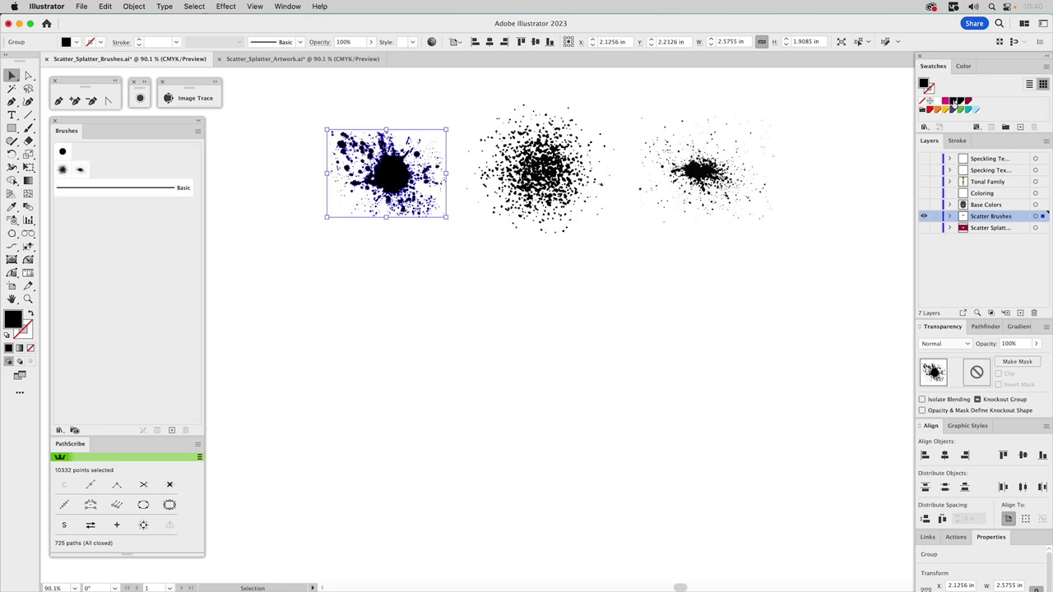
click(879, 113)
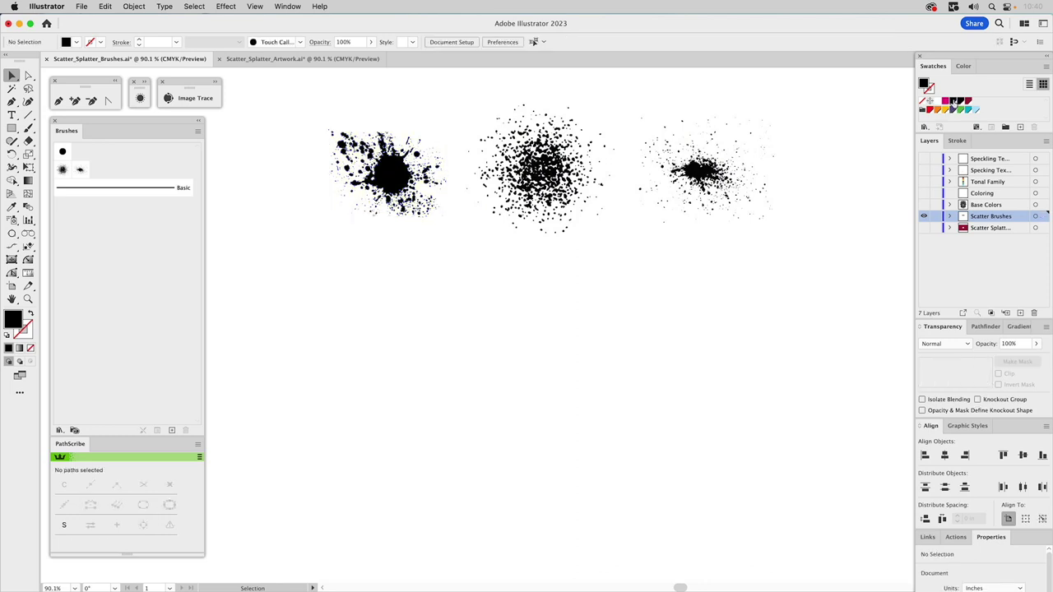
double_click(952, 102)
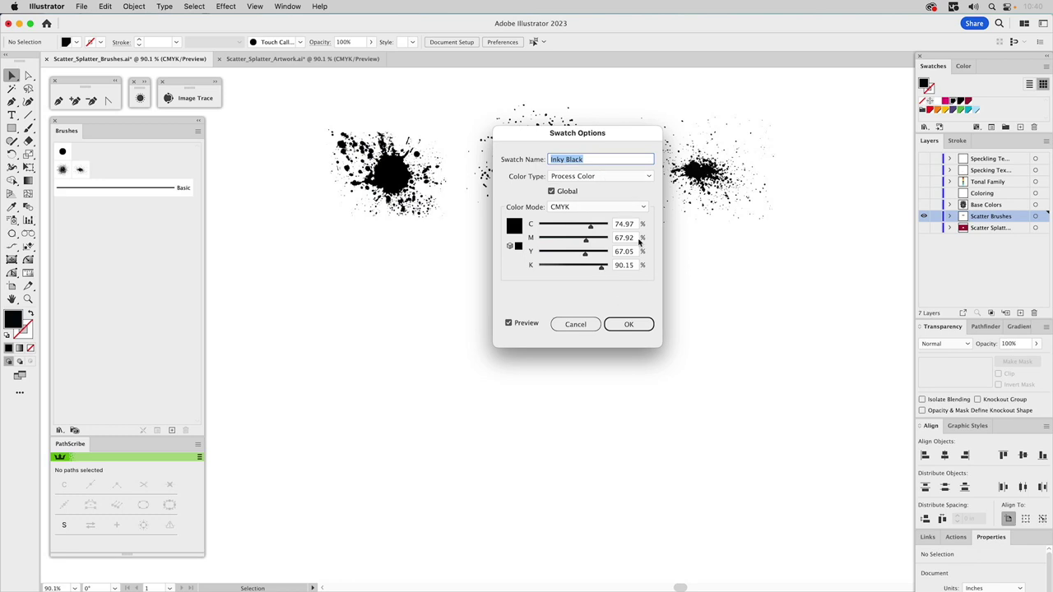
click(629, 325)
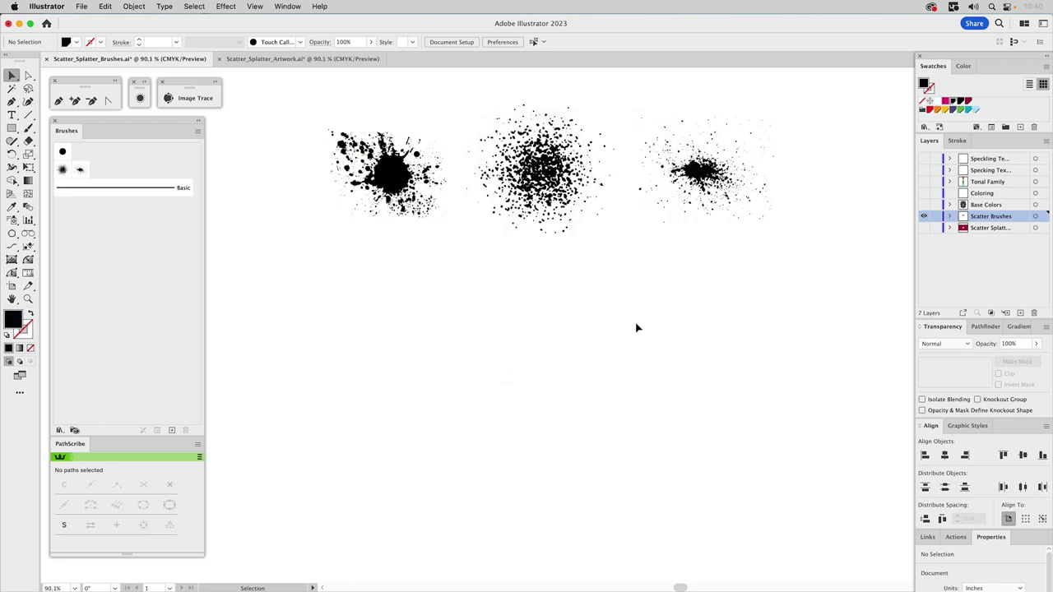
click(392, 171)
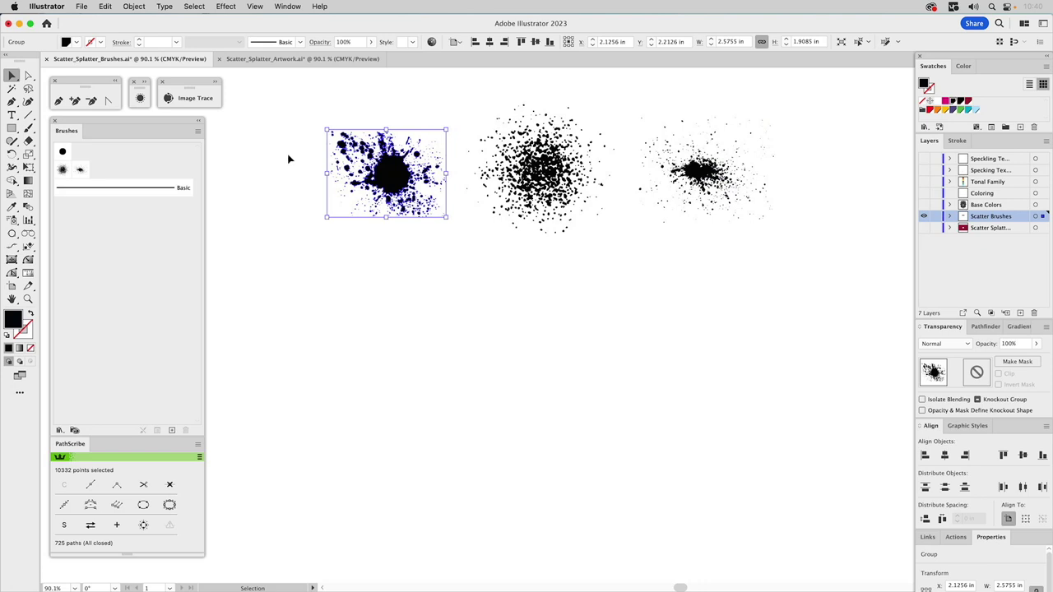
click(135, 6)
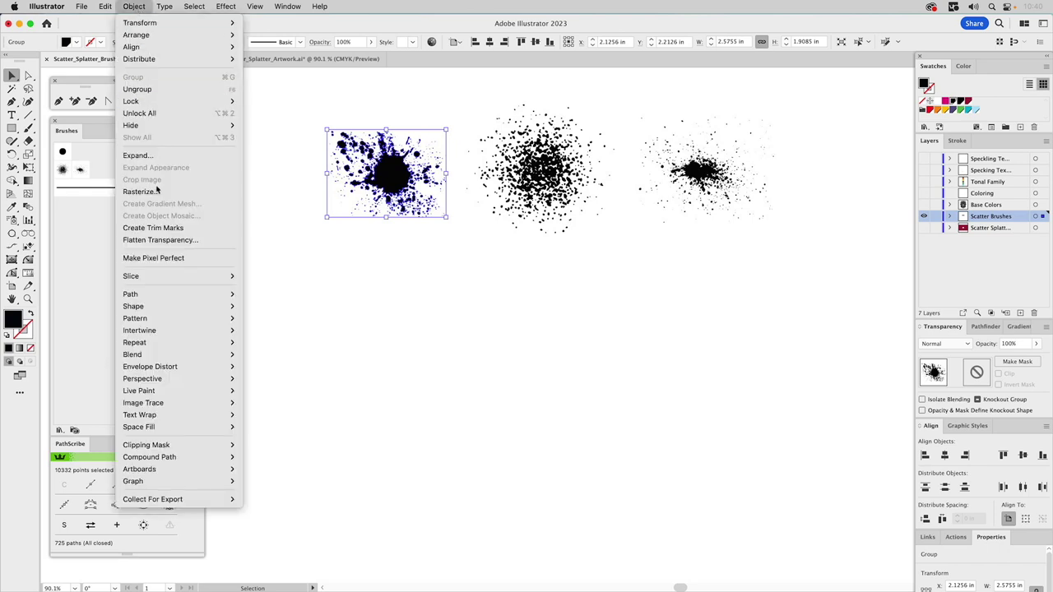
mouse_move(142, 298)
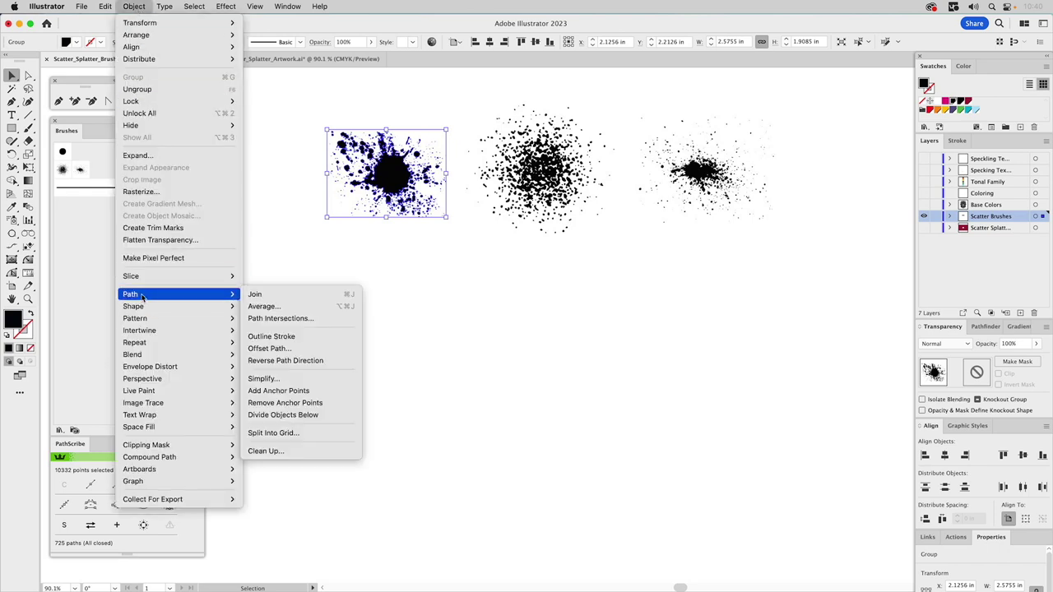
click(263, 378)
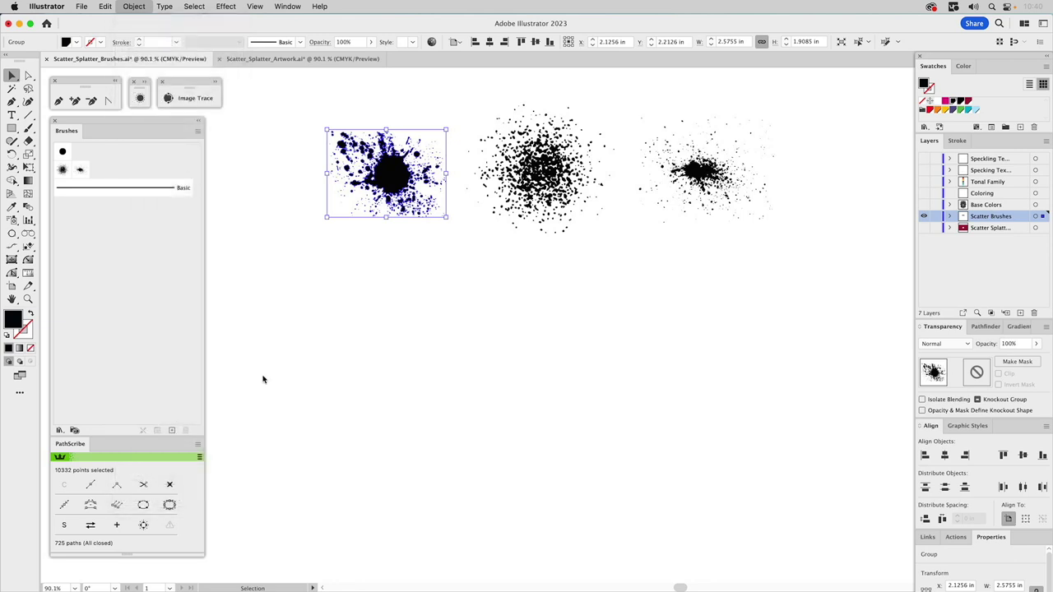
drag(612, 278, 599, 261)
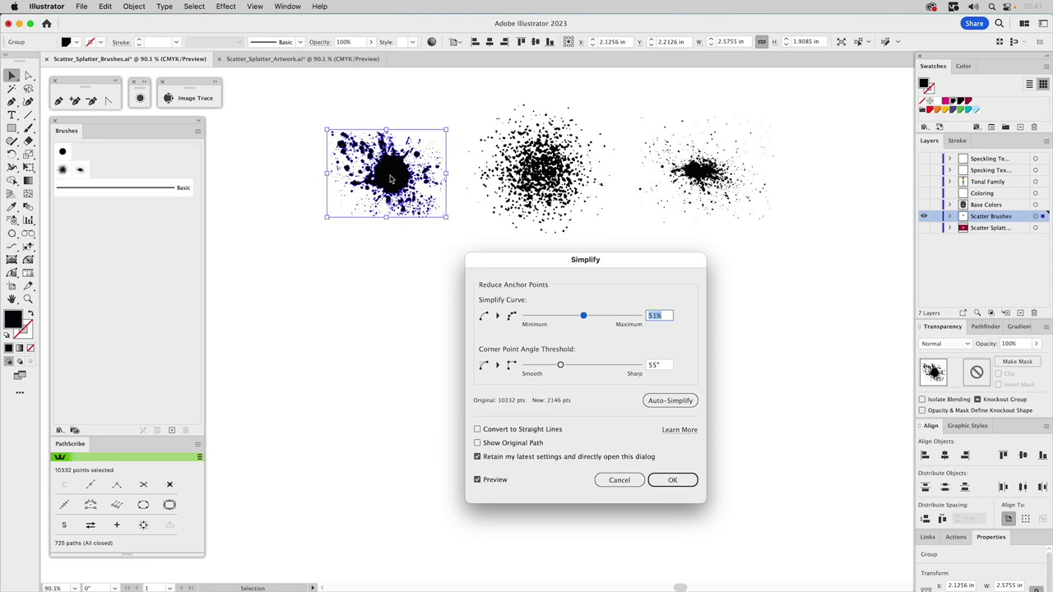
click(478, 481)
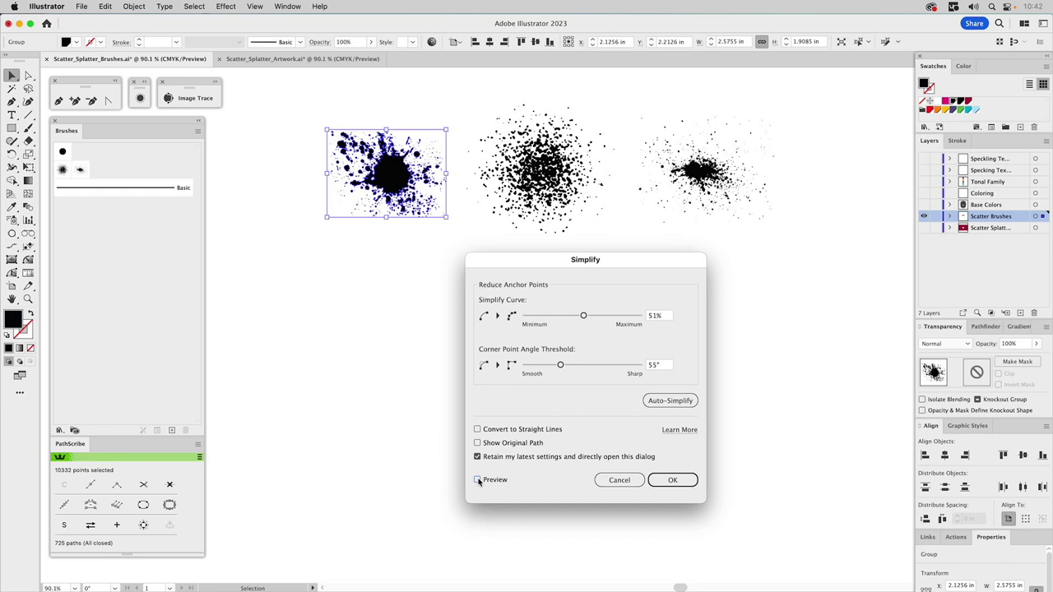
click(478, 480)
click(609, 482)
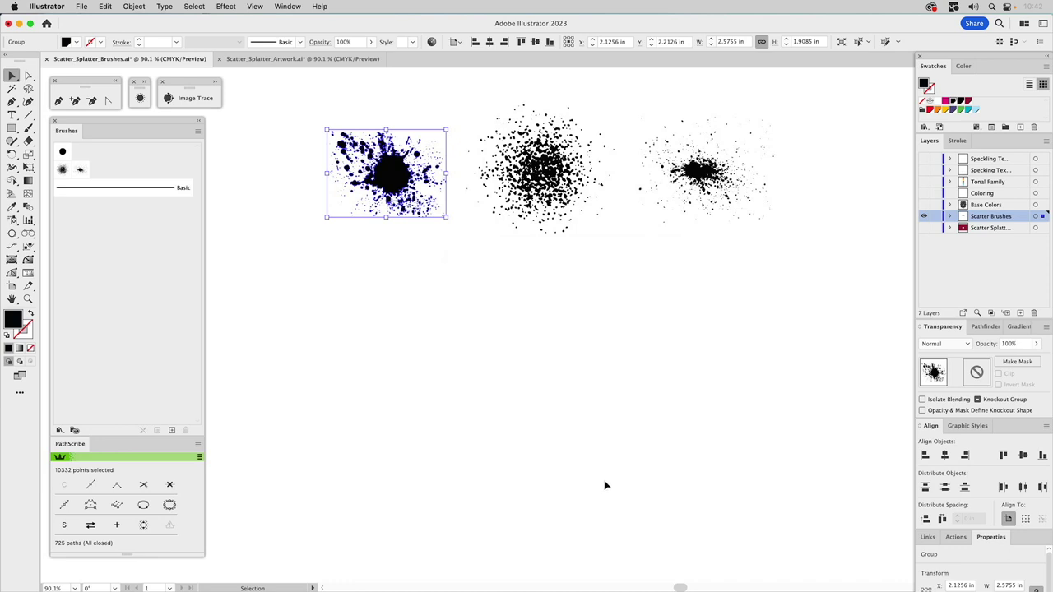
Step: Examine the edges and anchor point density of the expanded organic splat up close
key(z)
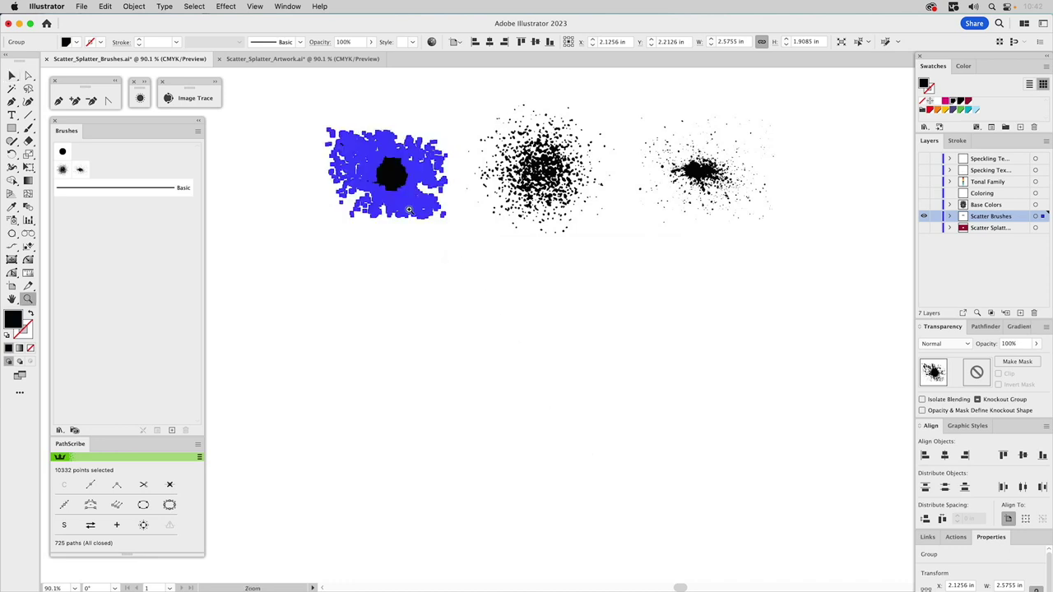
drag(301, 107, 534, 291)
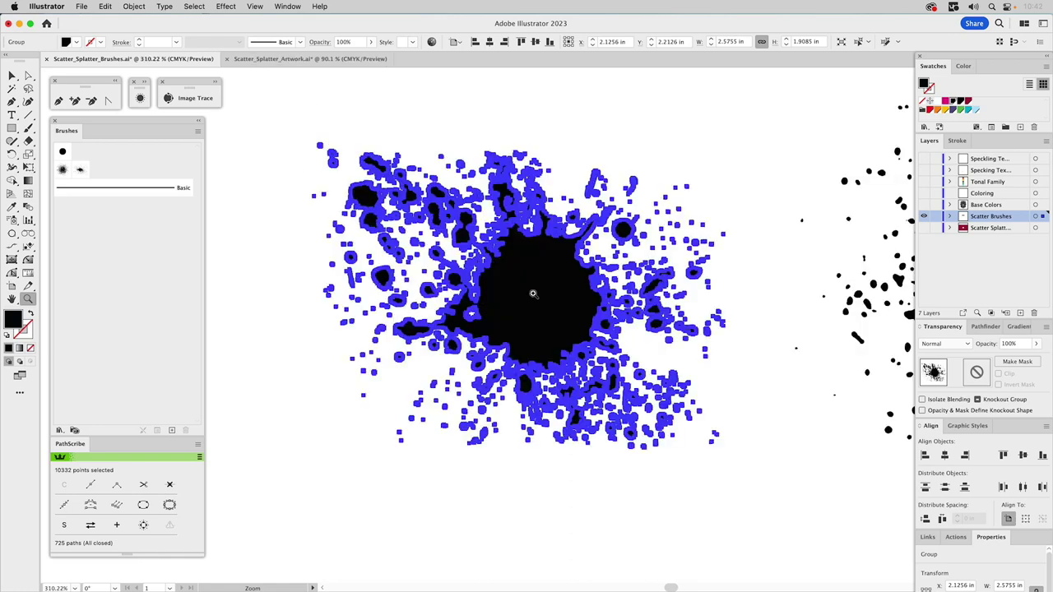
key(v)
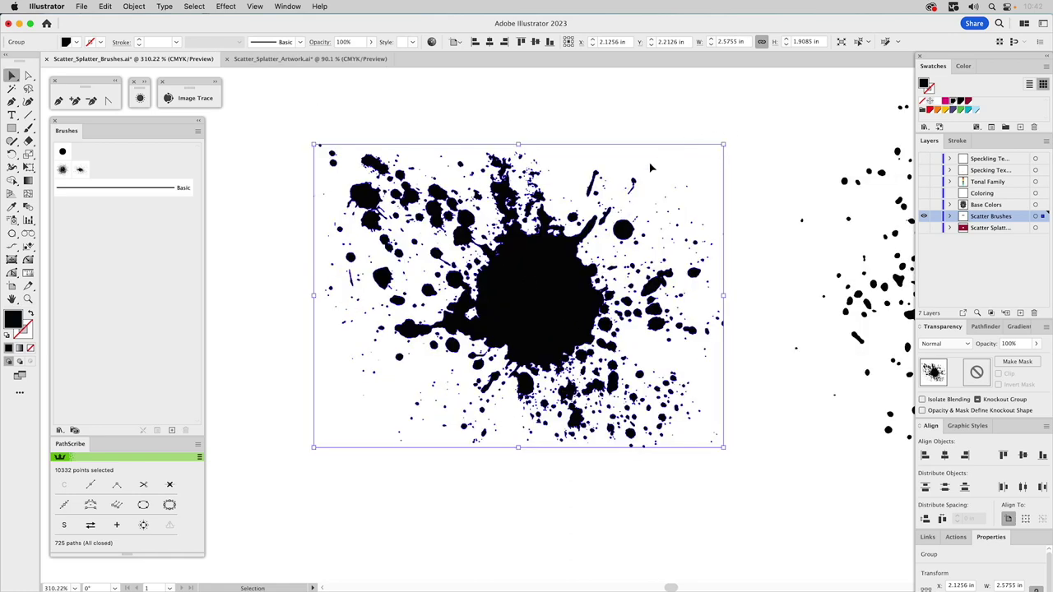
click(573, 122)
click(535, 252)
key(space)
drag(771, 247, 647, 244)
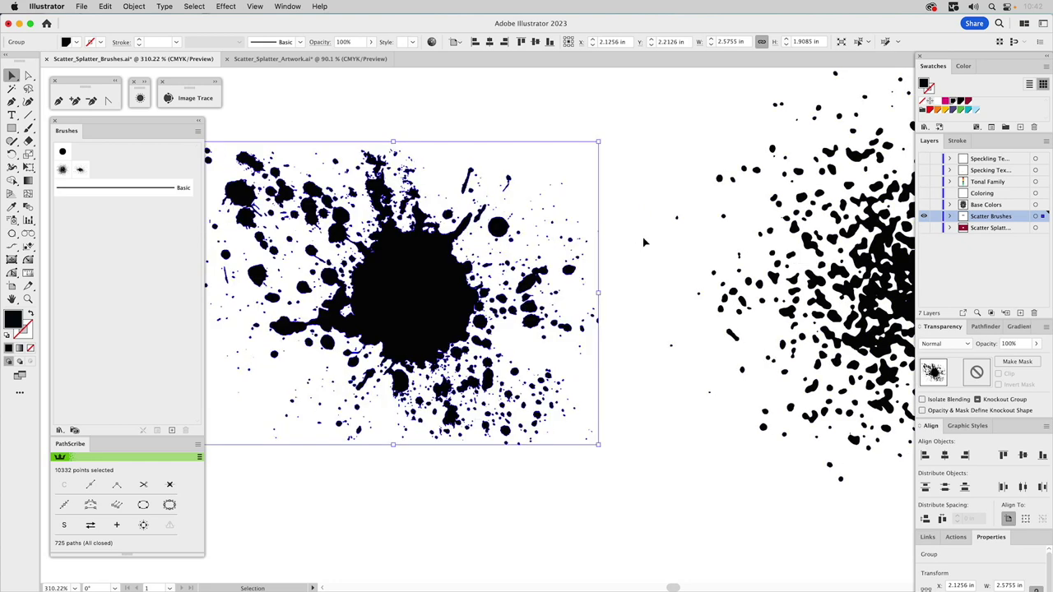
key(space)
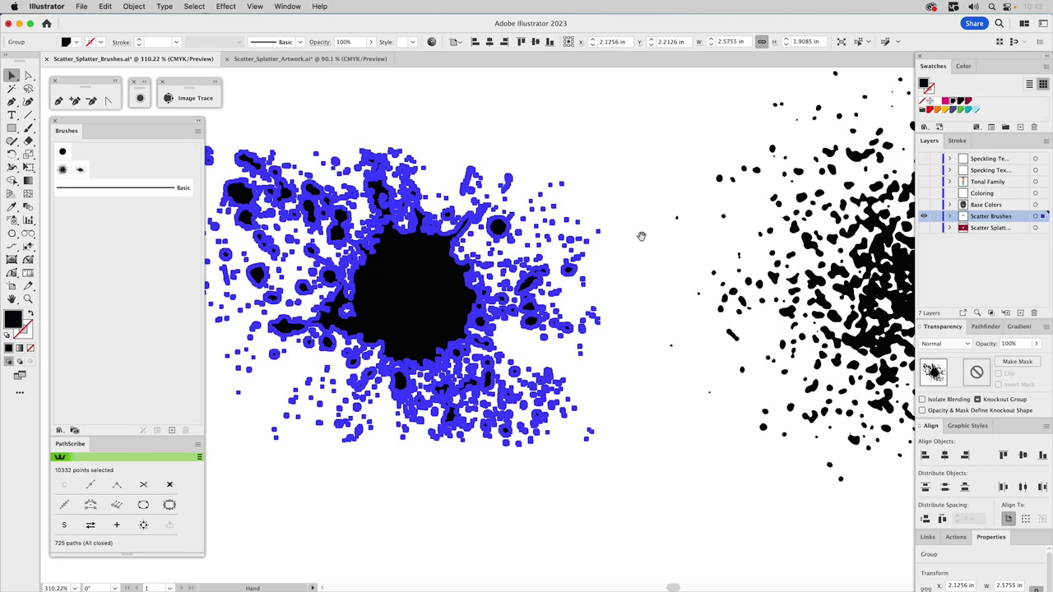
key(space)
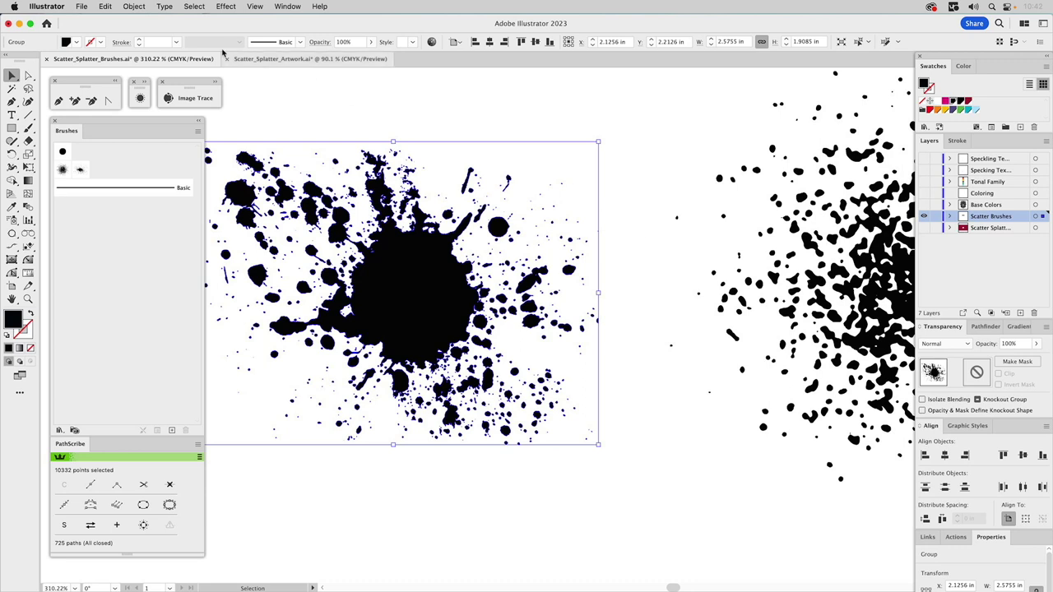
Step: Simplify the organic splat's paths with a 51% simplify curve and a 55° corner point angle threshold, comparing the preview
click(135, 7)
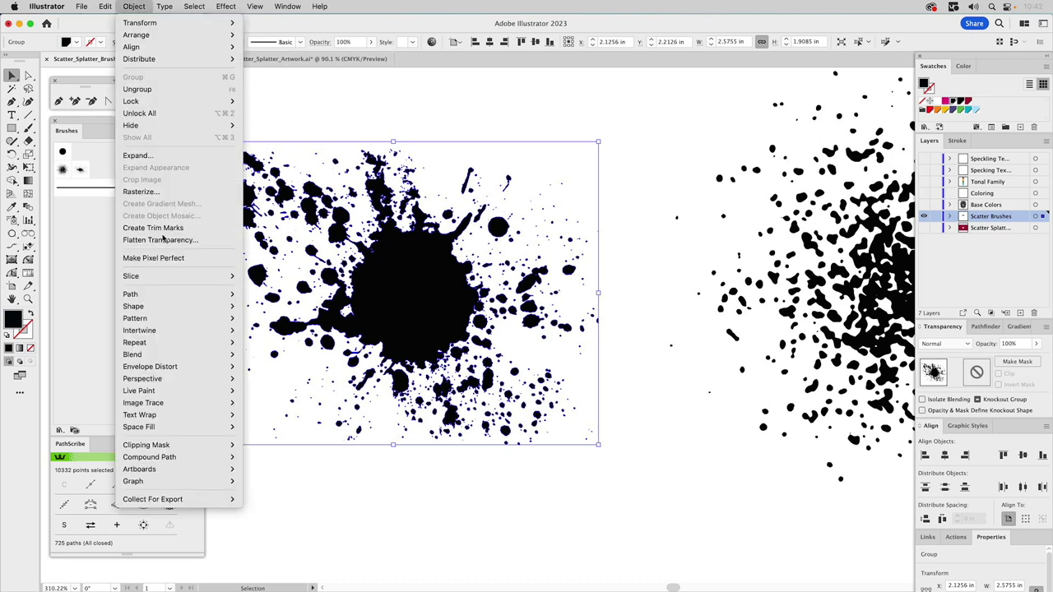
mouse_move(156, 295)
click(268, 380)
drag(524, 265, 619, 192)
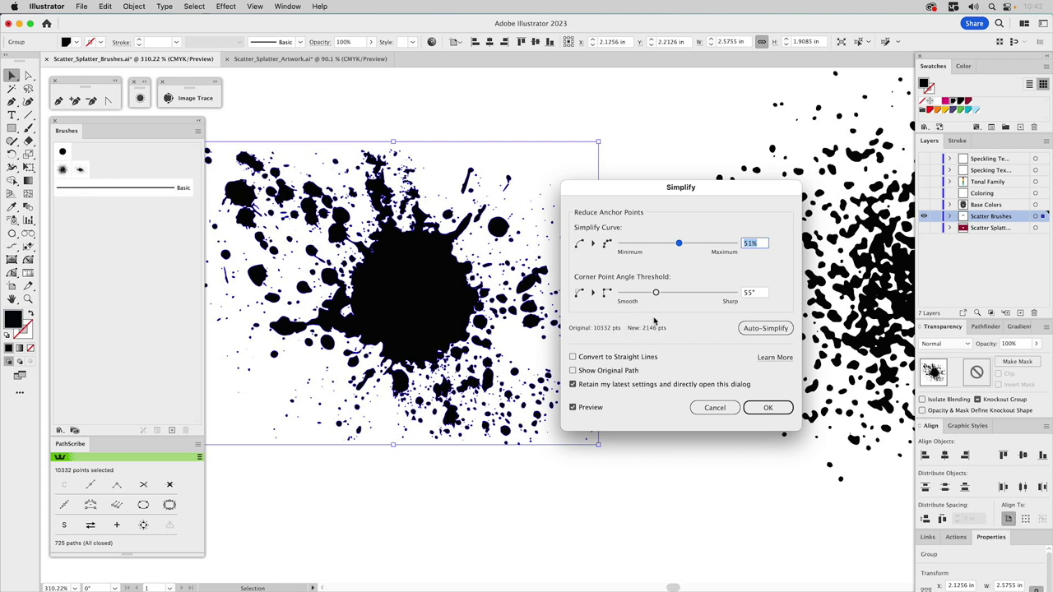
click(574, 407)
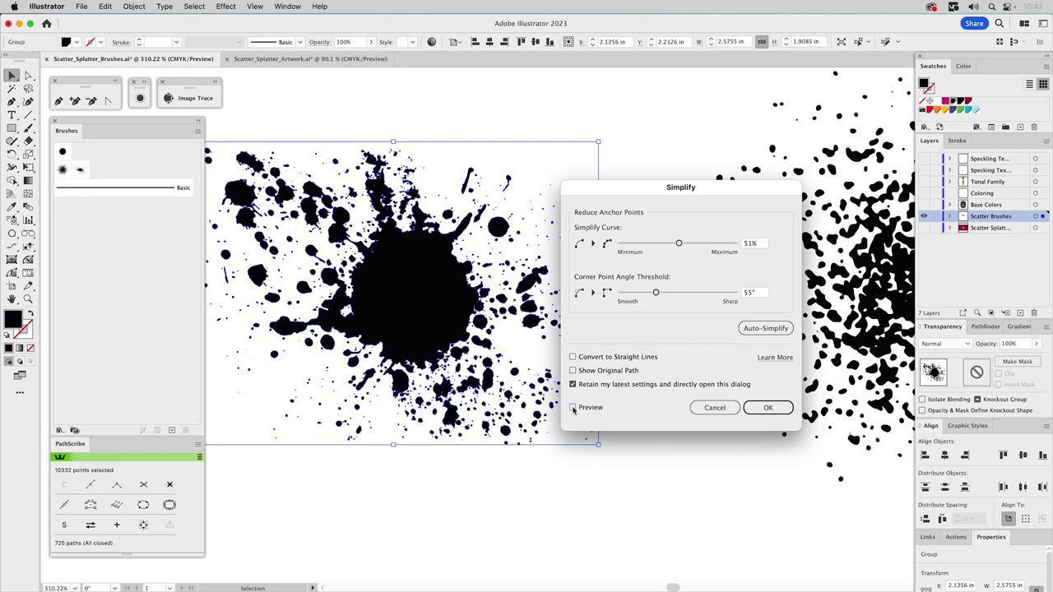
click(573, 408)
click(768, 408)
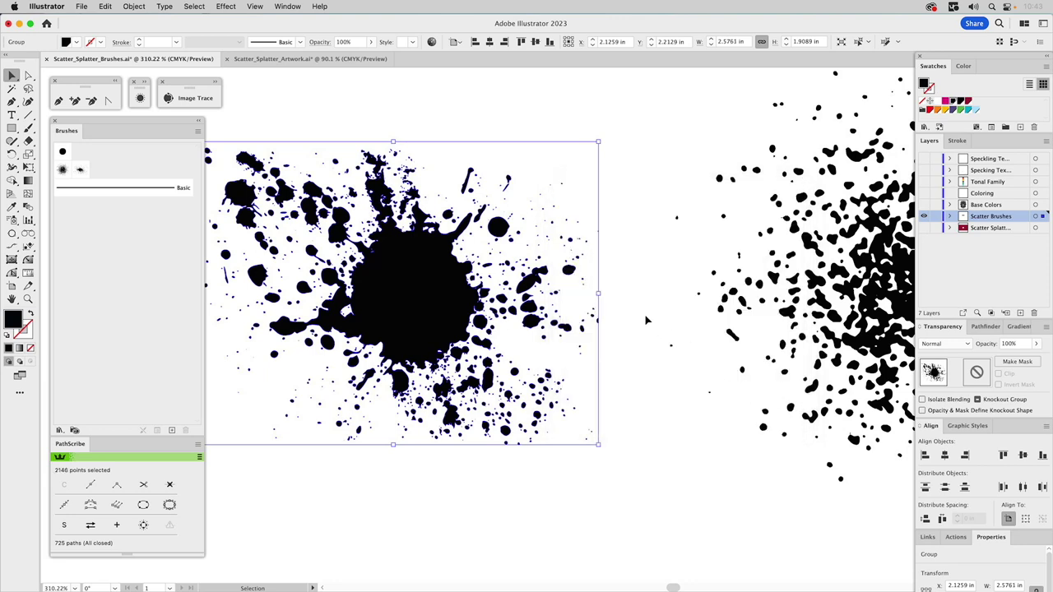
Step: Create a new scatter brush from the simplified splat and name it Organic Splat
key(super+0)
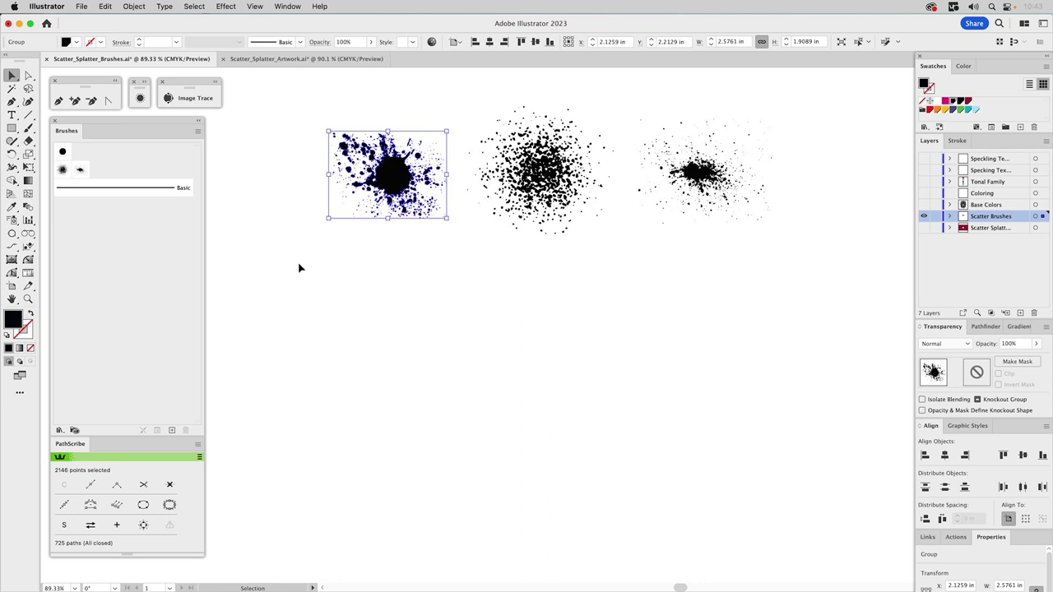
click(172, 431)
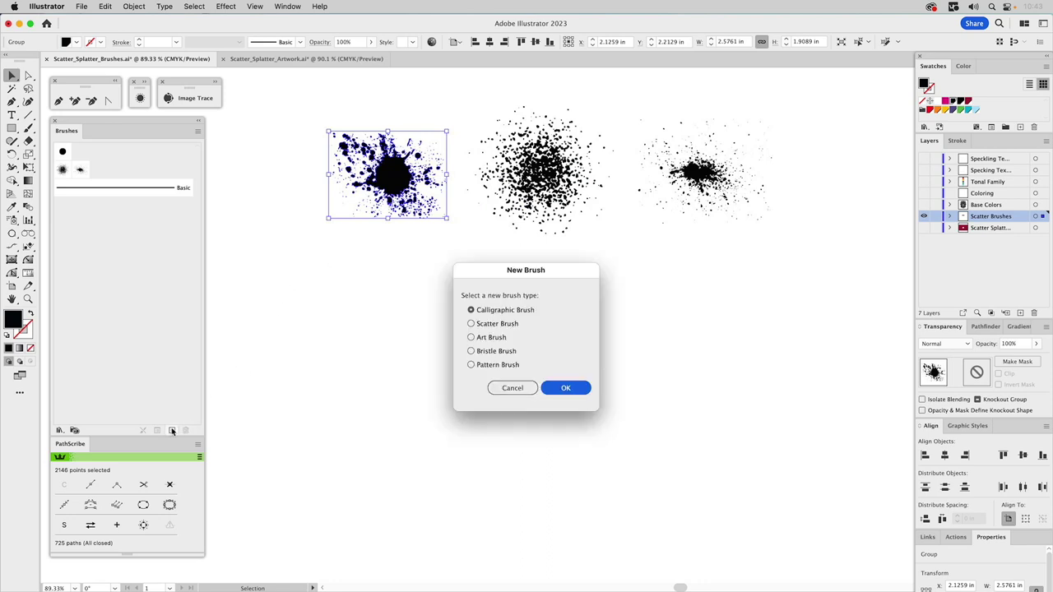
click(488, 328)
click(565, 388)
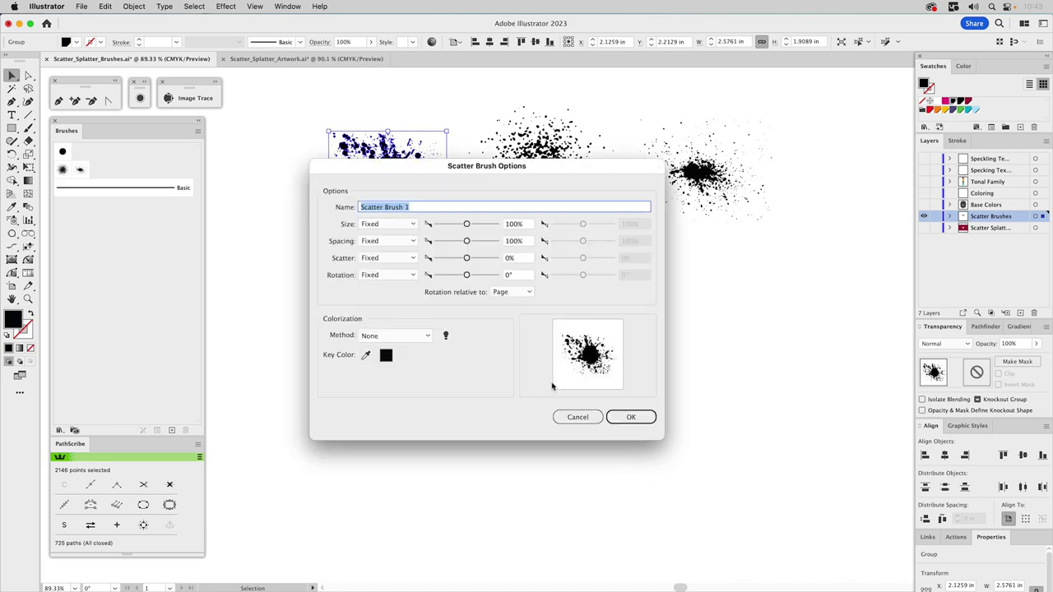
drag(469, 168, 556, 227)
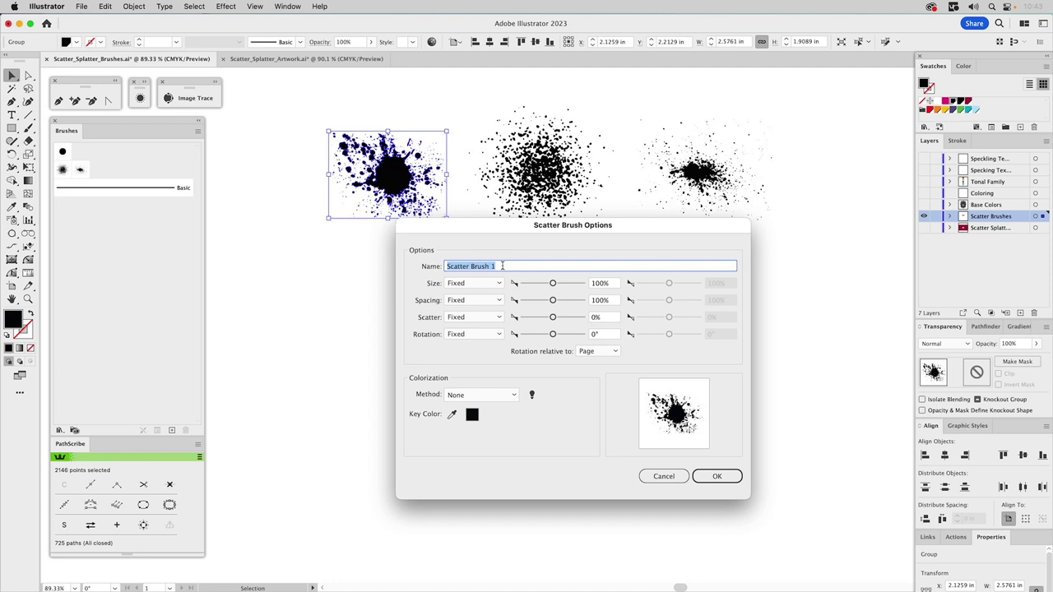
text(Organic Splat)
Step: Set the size, spacing, scatter and rotation of the Organic Splat brush to Random
click(474, 284)
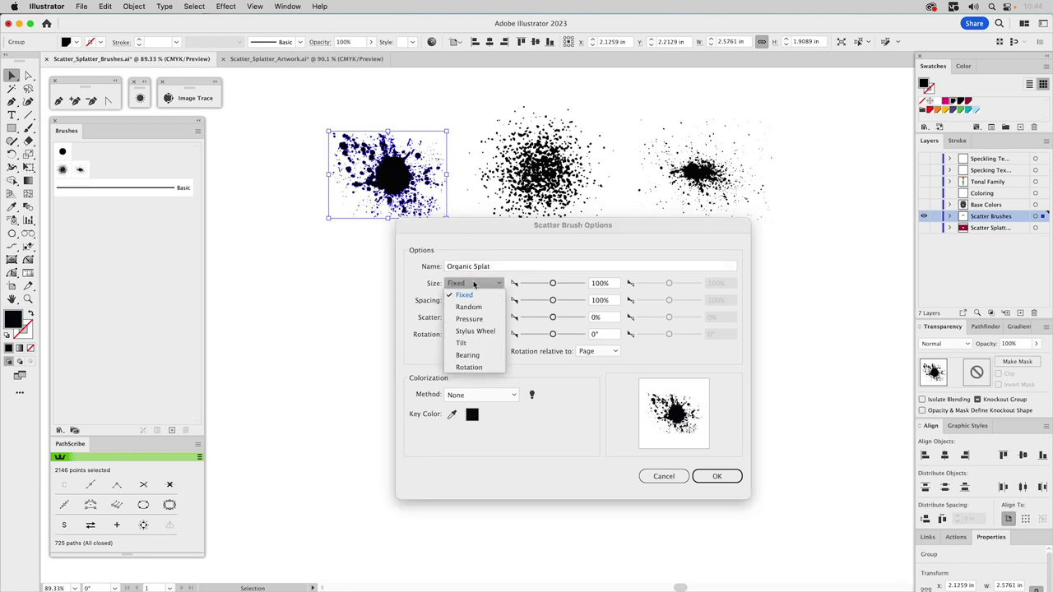
click(475, 307)
click(475, 301)
click(471, 324)
click(475, 317)
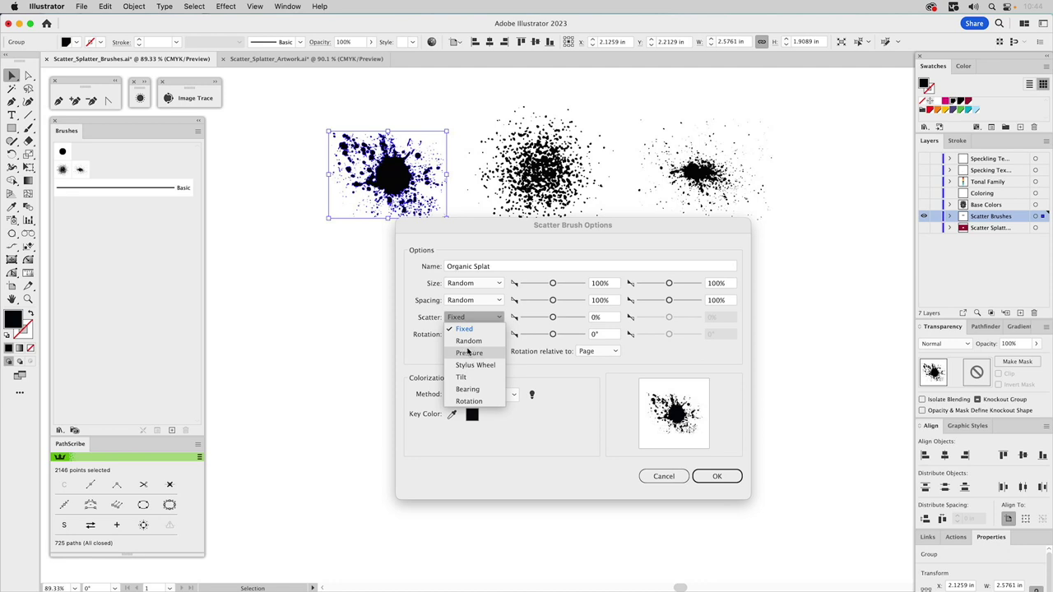
click(460, 329)
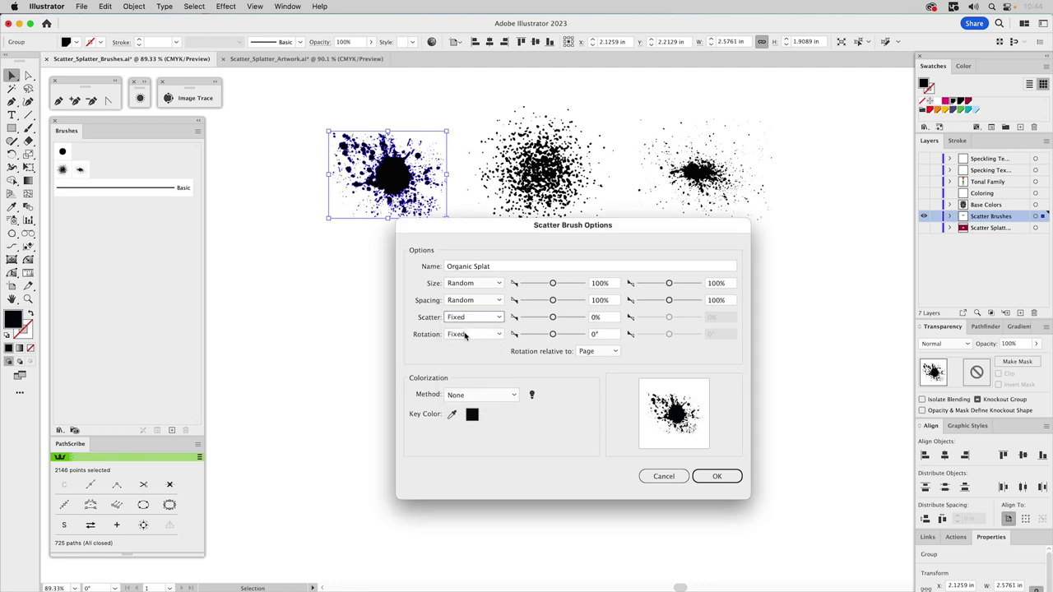
click(466, 336)
click(472, 359)
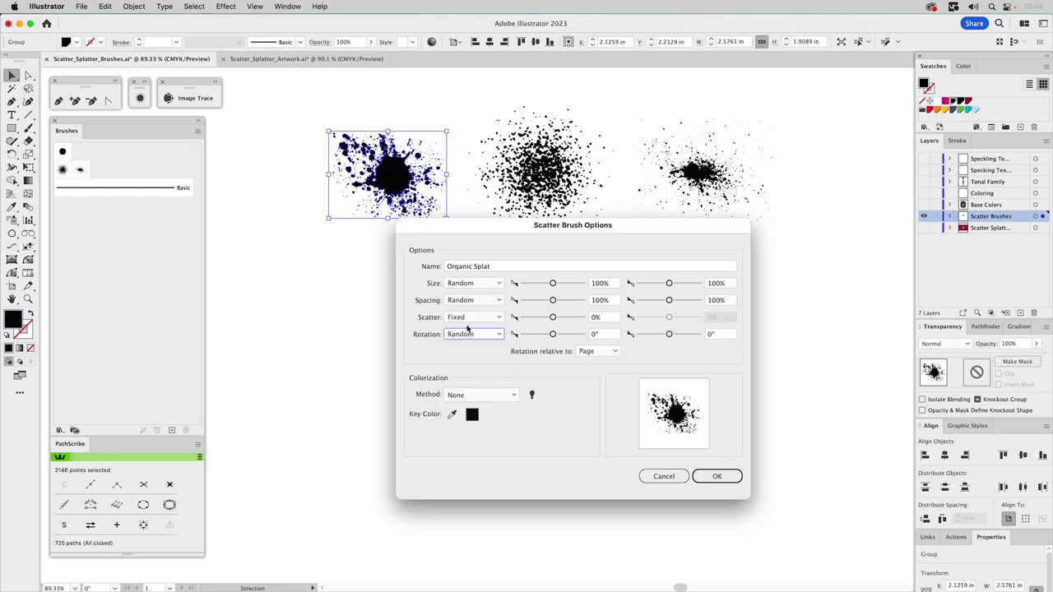
click(467, 325)
click(469, 344)
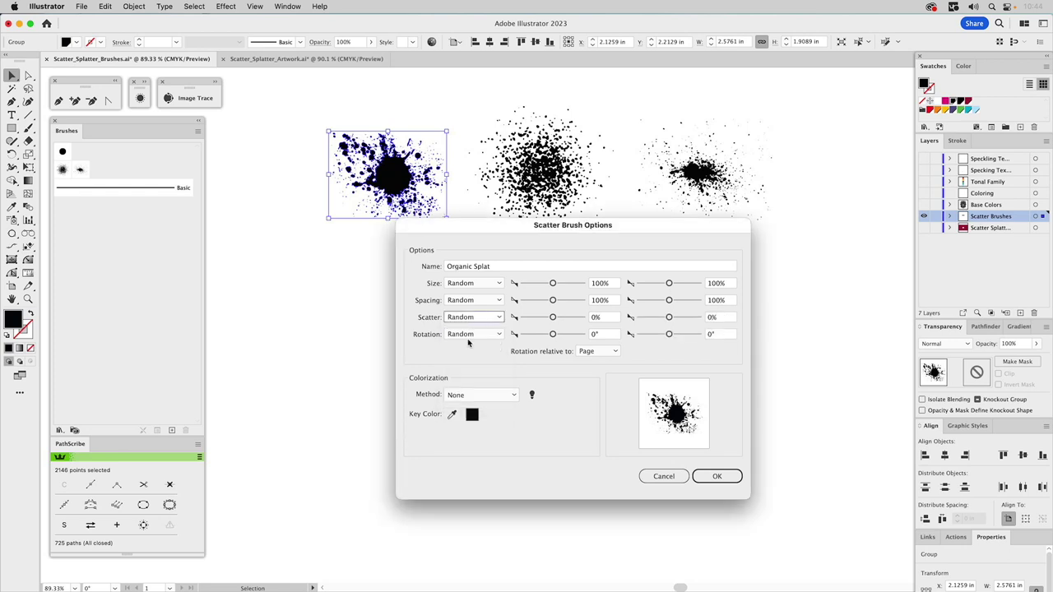
Step: Set the brush's random size limits to 537% and 187%
click(599, 284)
text(537)
click(714, 283)
text(187)
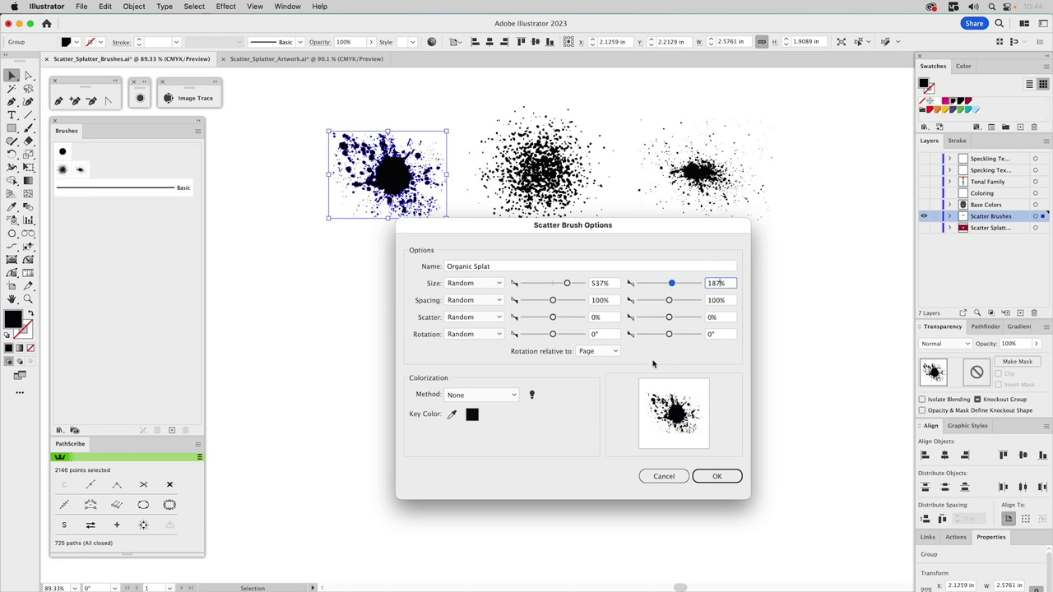
Step: Set the brush's random spacing limits to 10% and 85%
click(600, 300)
double_click(598, 302)
text(10)
click(713, 301)
double_click(713, 301)
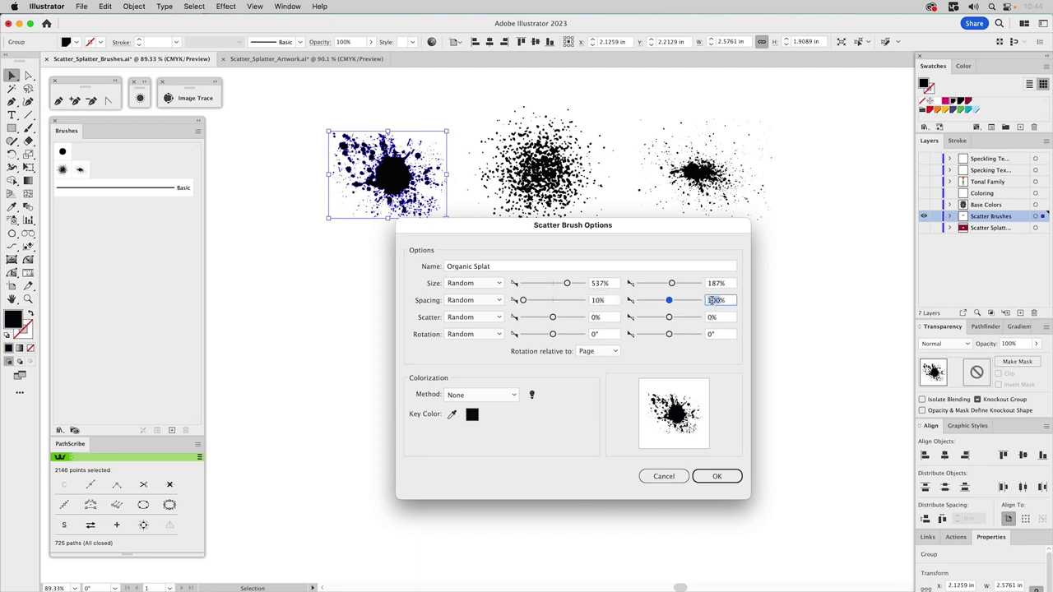
text(85)
Step: Set the brush's random scatter limits to 25% and -19%
drag(552, 319, 588, 317)
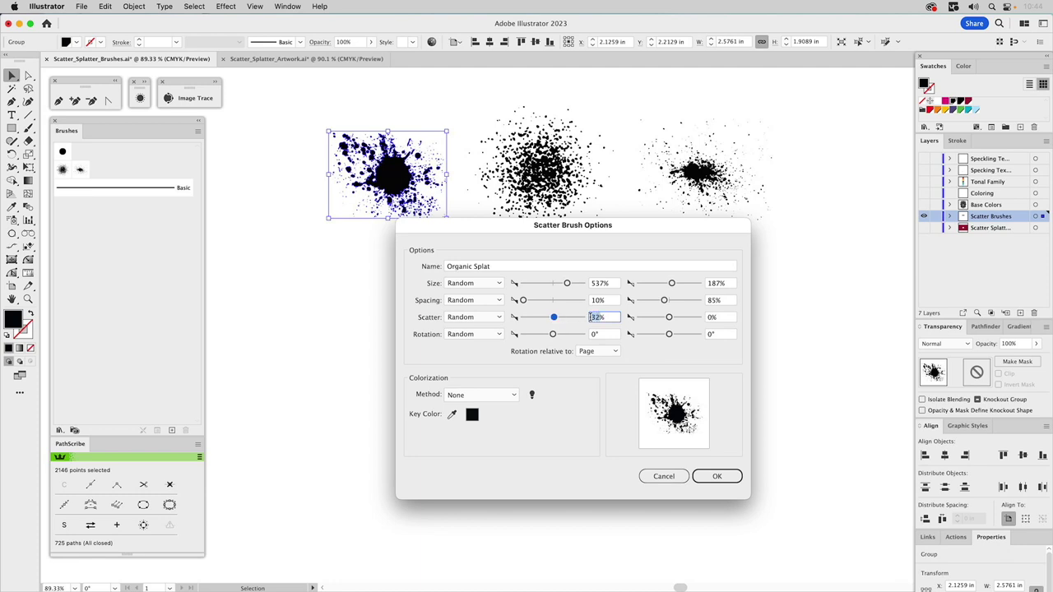
text(25)
double_click(712, 320)
text(-19)
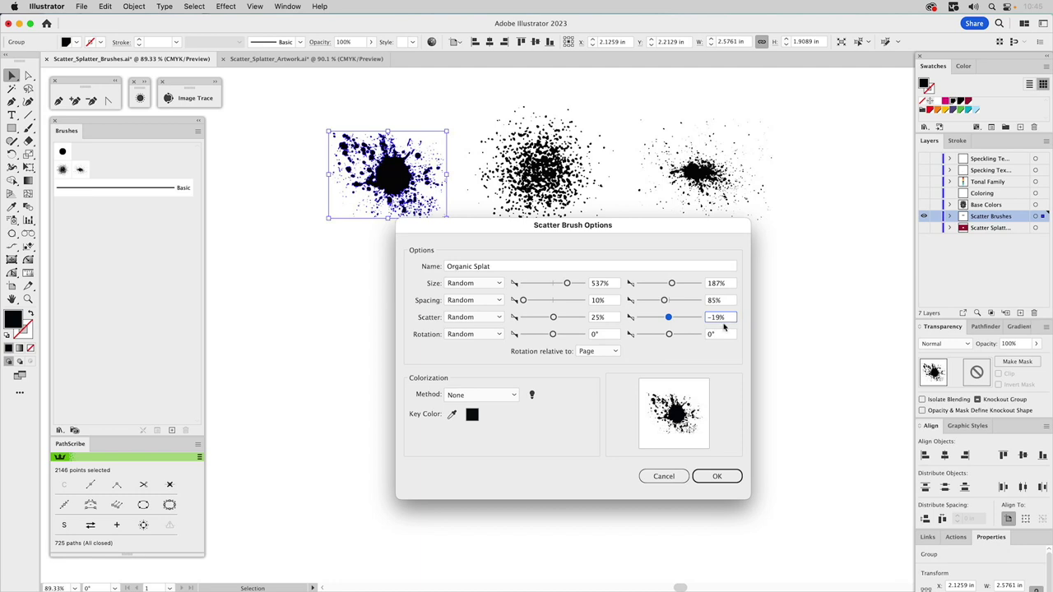
Step: Set the brush's random rotation limits to 103° and -46°, with rotation relative to the page
double_click(711, 334)
text(-46)
double_click(594, 336)
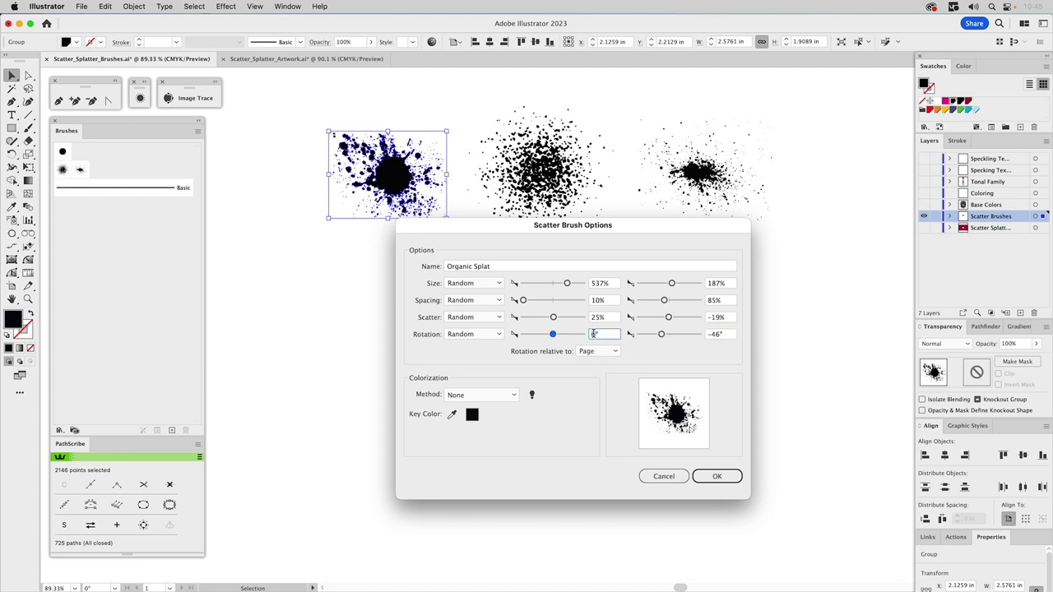
text(103)
click(594, 354)
click(594, 374)
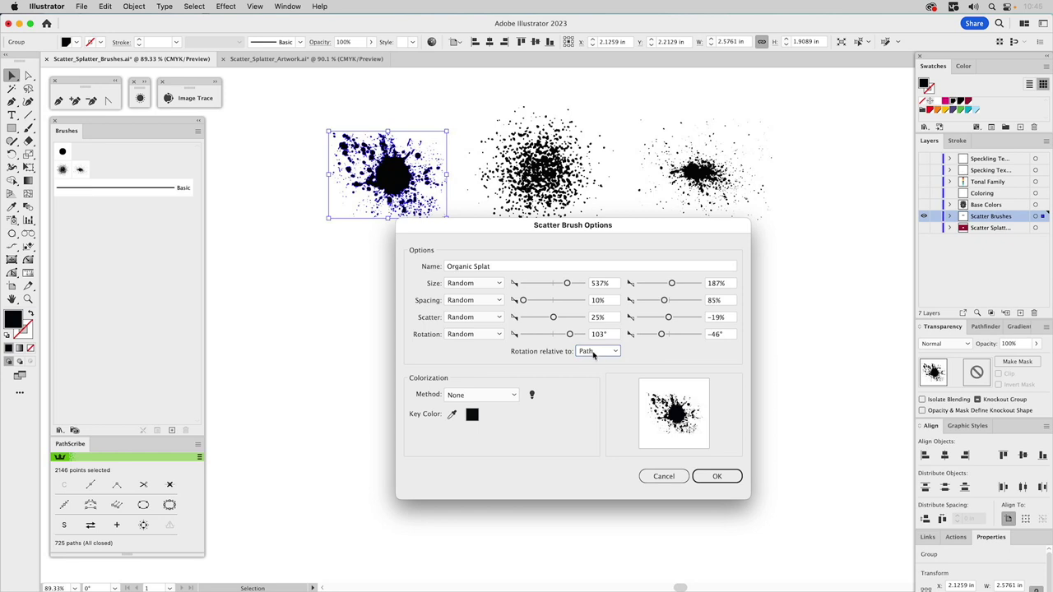
click(592, 352)
click(594, 365)
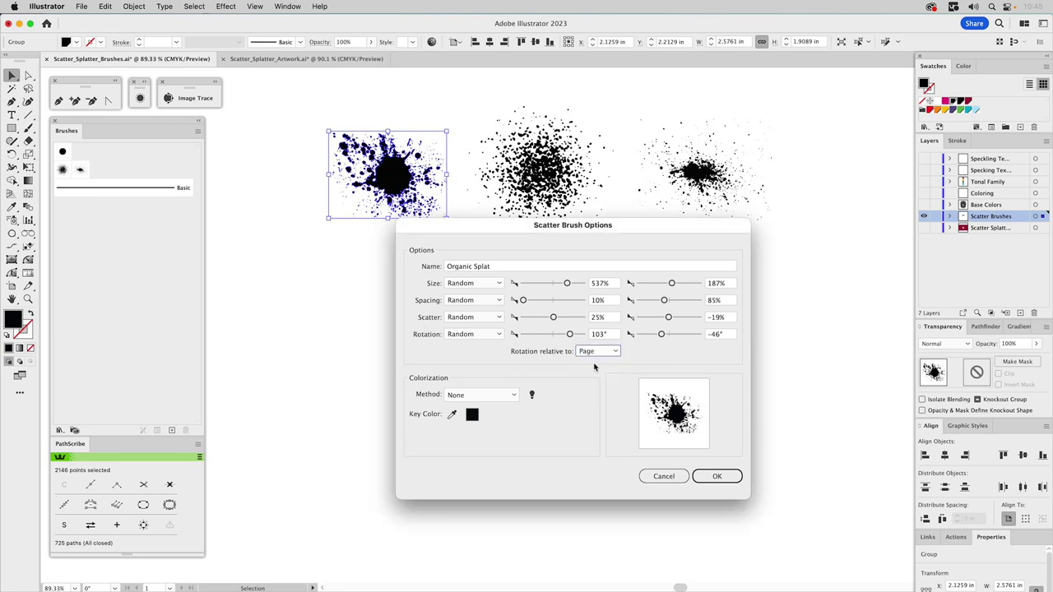
Step: Set the brush's colorization method to Tints, create the Organic Splat brush and deselect the artwork
click(502, 397)
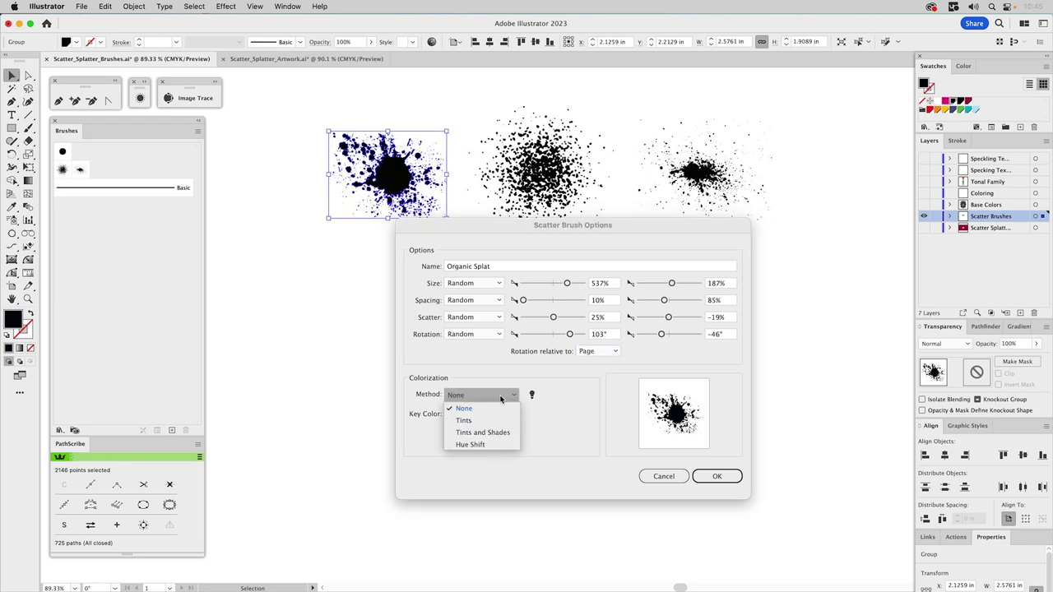
click(469, 421)
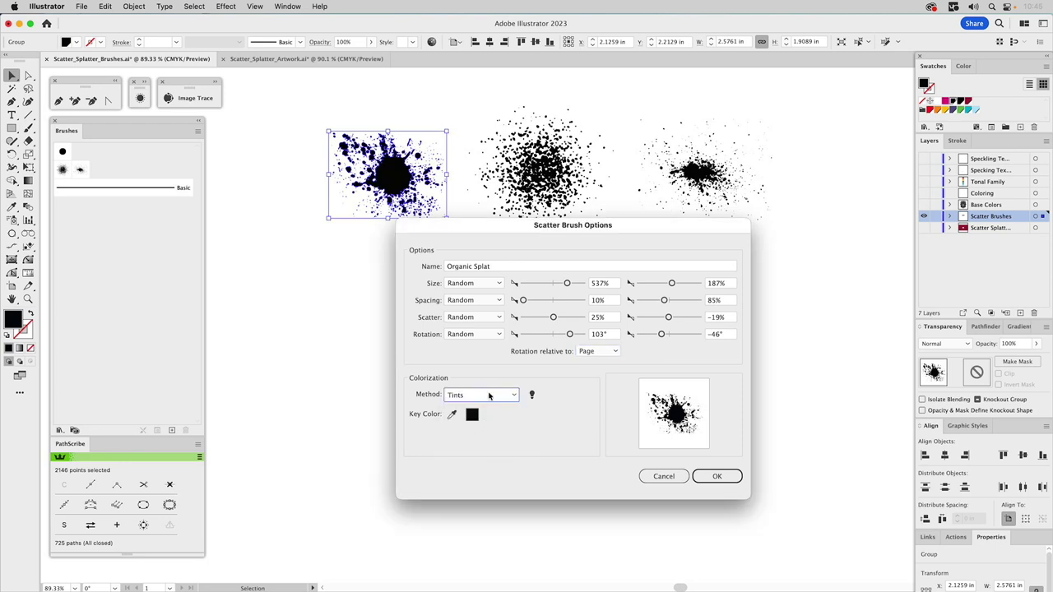
click(714, 475)
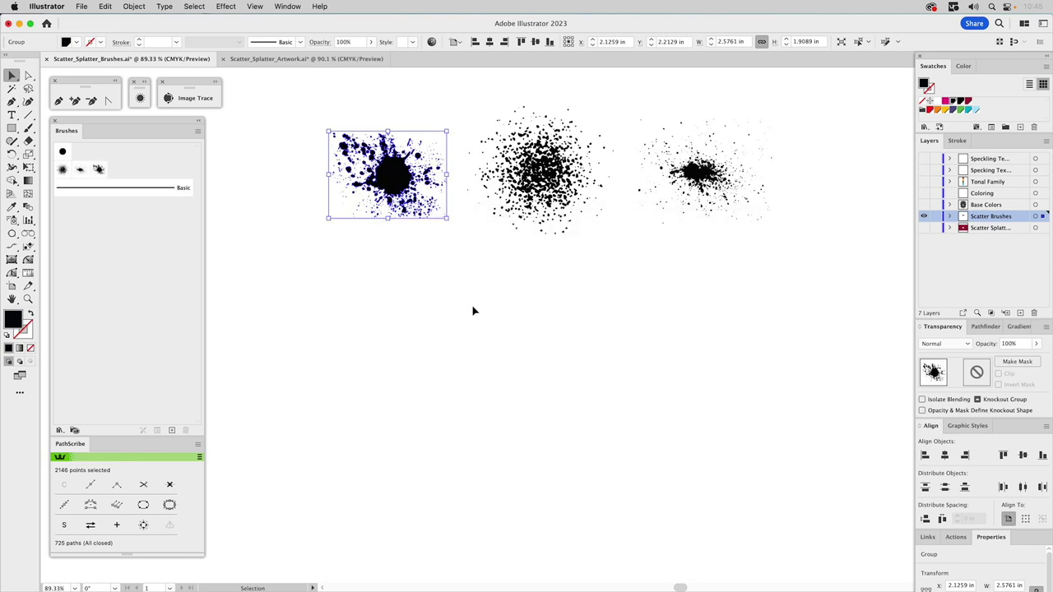
click(473, 306)
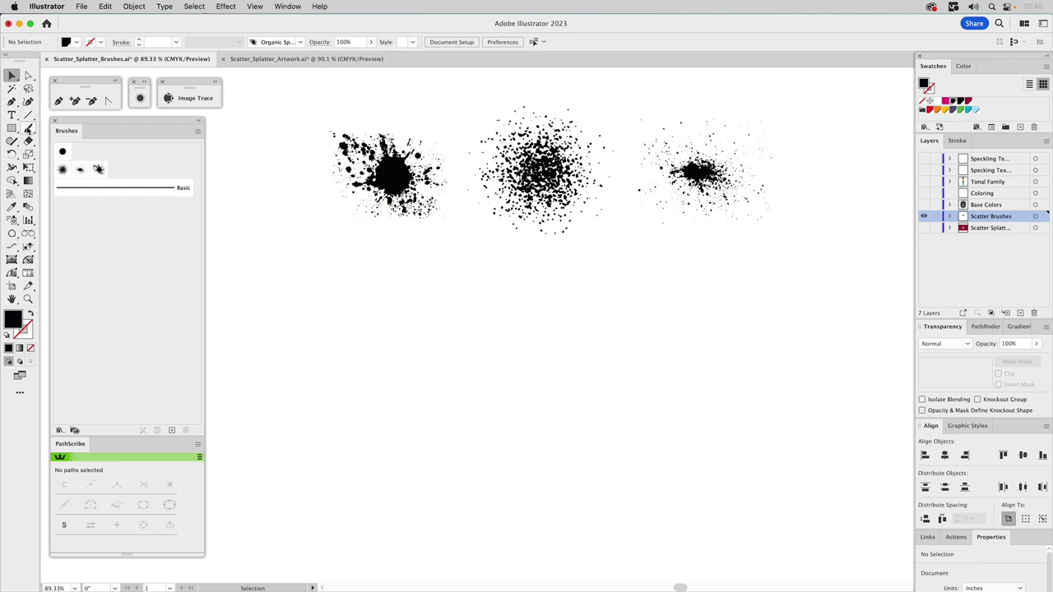
Step: With no fill and a red stroke, paint a vertical Organic Splat stroke about 5.6 in tall below the first splatter
click(28, 130)
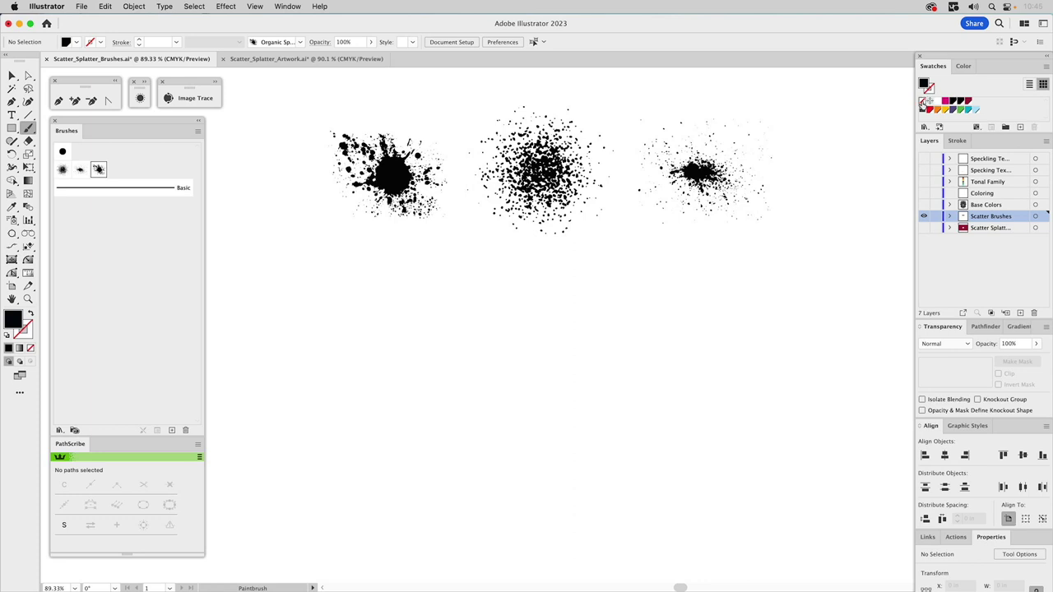
click(923, 101)
key(x)
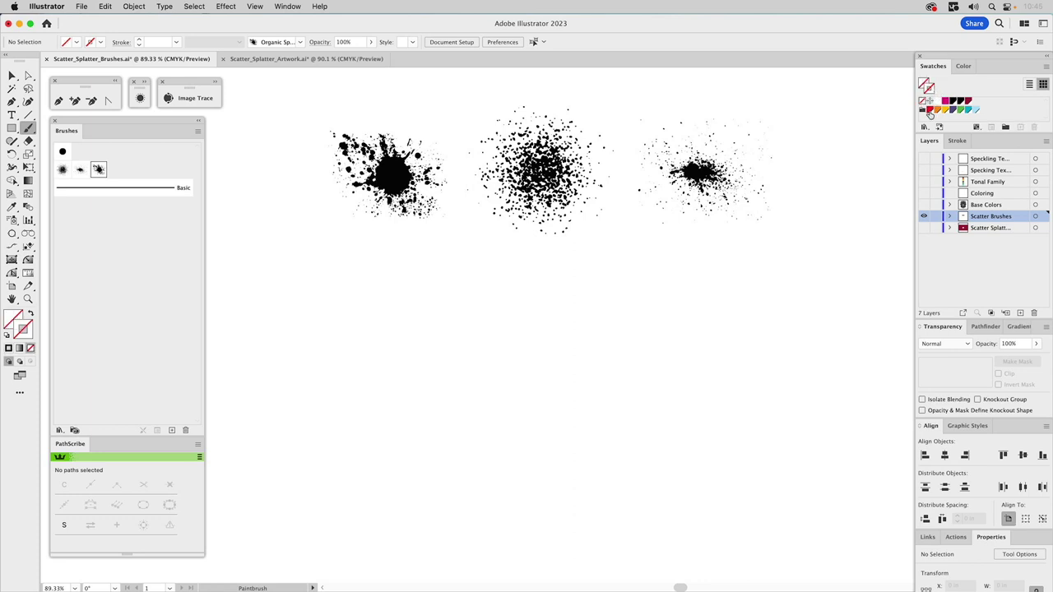
click(930, 110)
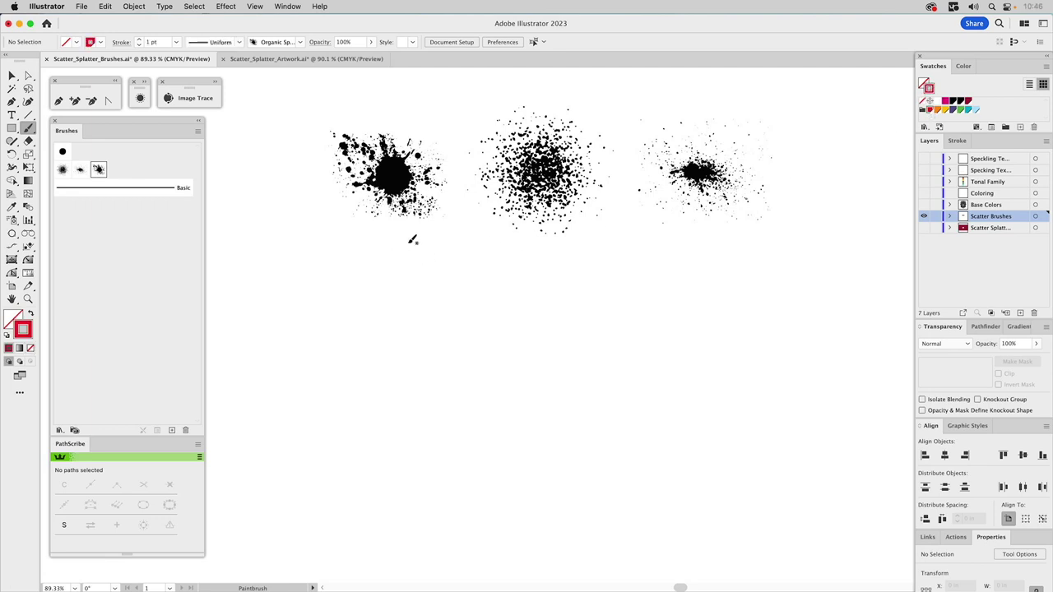
mouse_move(399, 253)
mouse_down()
mouse_move(376, 334)
mouse_move(374, 454)
mouse_move(395, 506)
mouse_up()
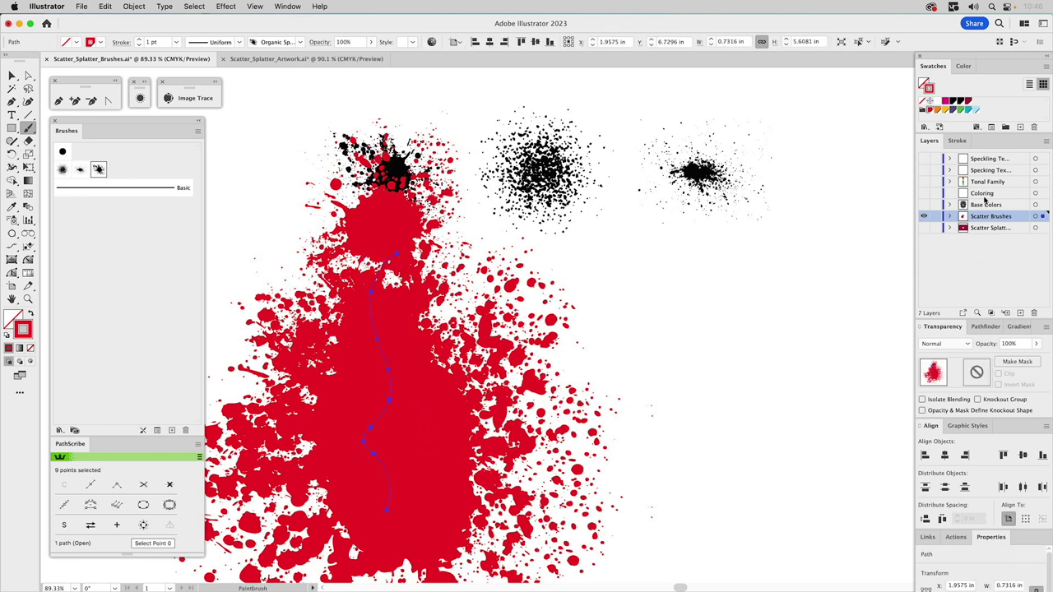
Step: Reduce the red test stroke's weight to 0.25 pt, then delete the stroke
click(957, 141)
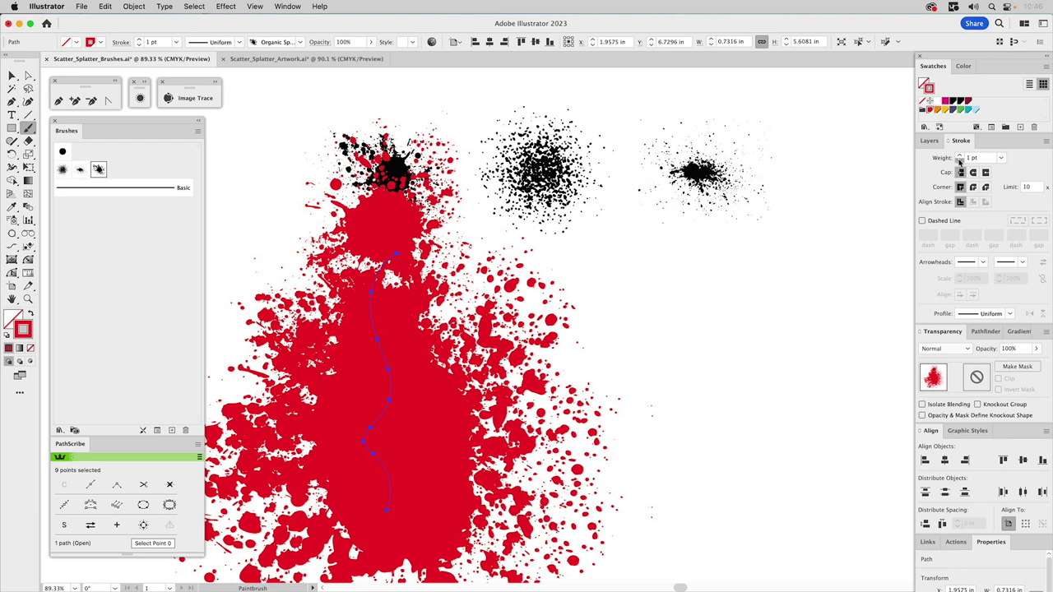
click(958, 162)
click(959, 162)
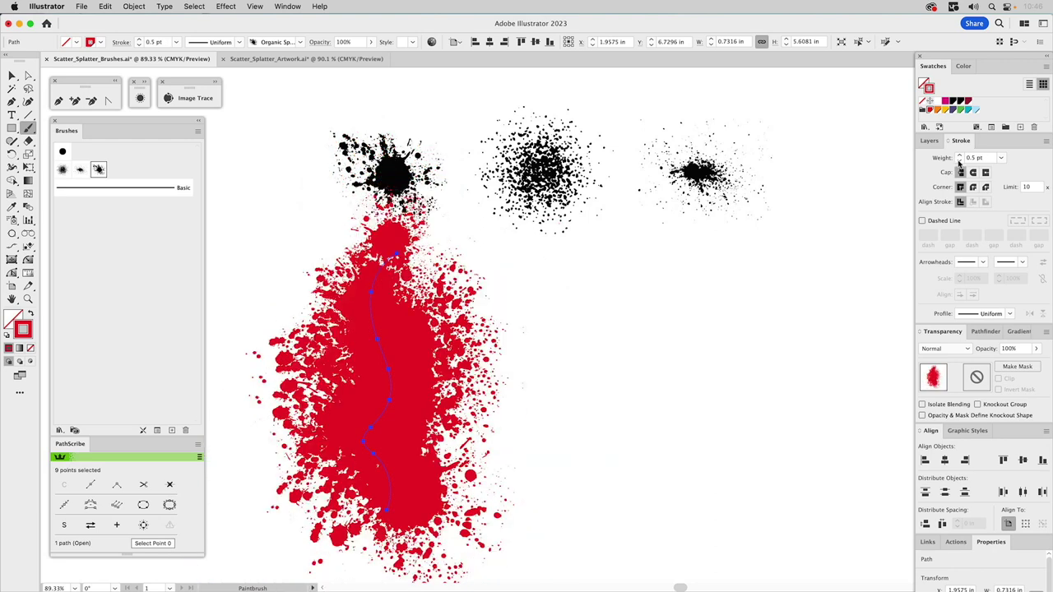
scroll(959, 165, up, 1)
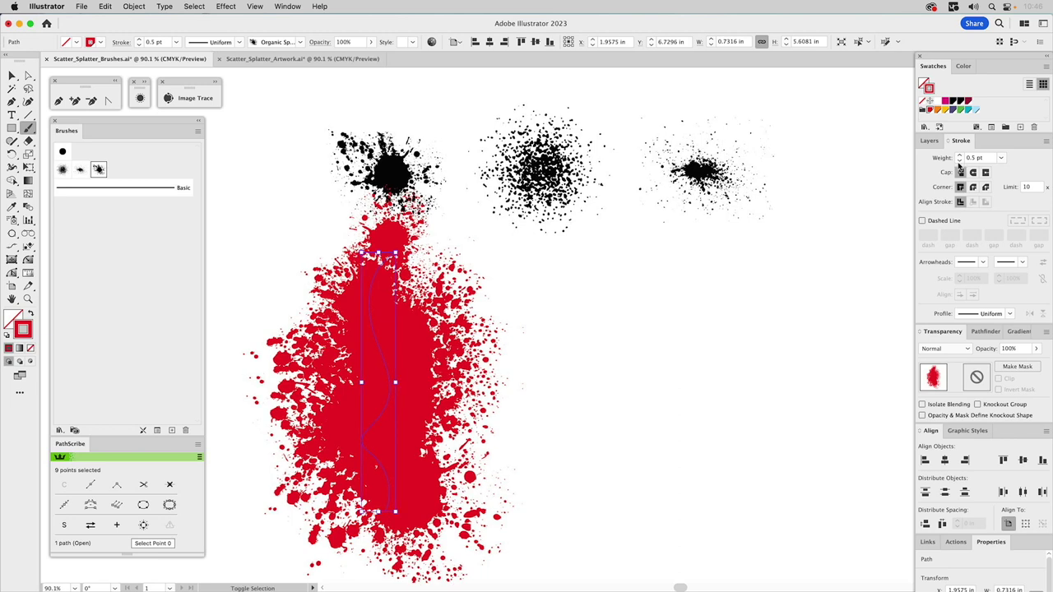
click(959, 163)
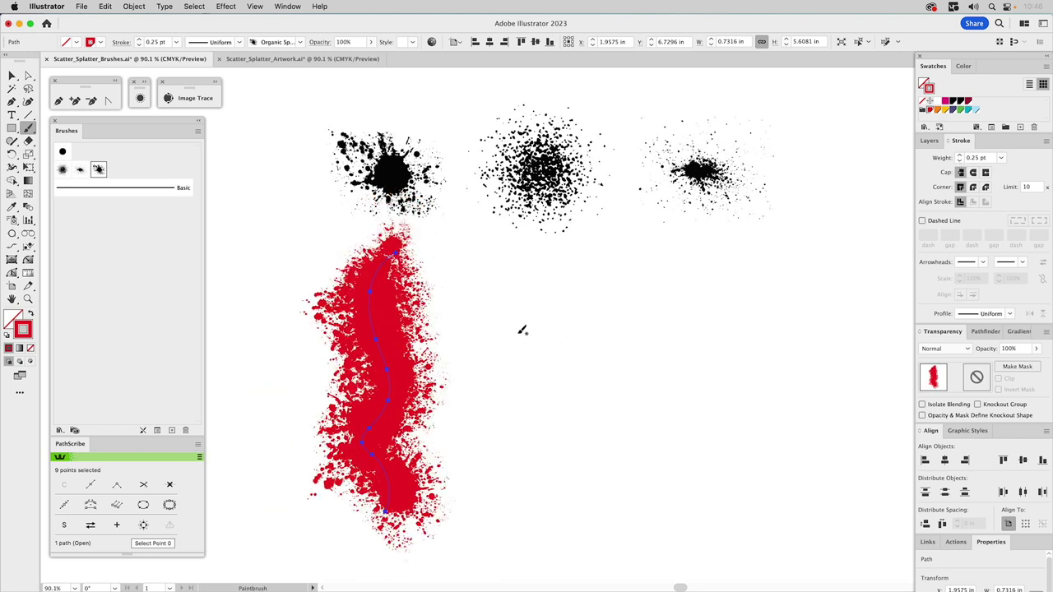
key(Delete)
Step: Paint three red test strokes with Organic Splat in the empty area below the splatters, and delete all three
mouse_move(326, 403)
mouse_down()
mouse_move(480, 396)
mouse_move(621, 405)
mouse_up()
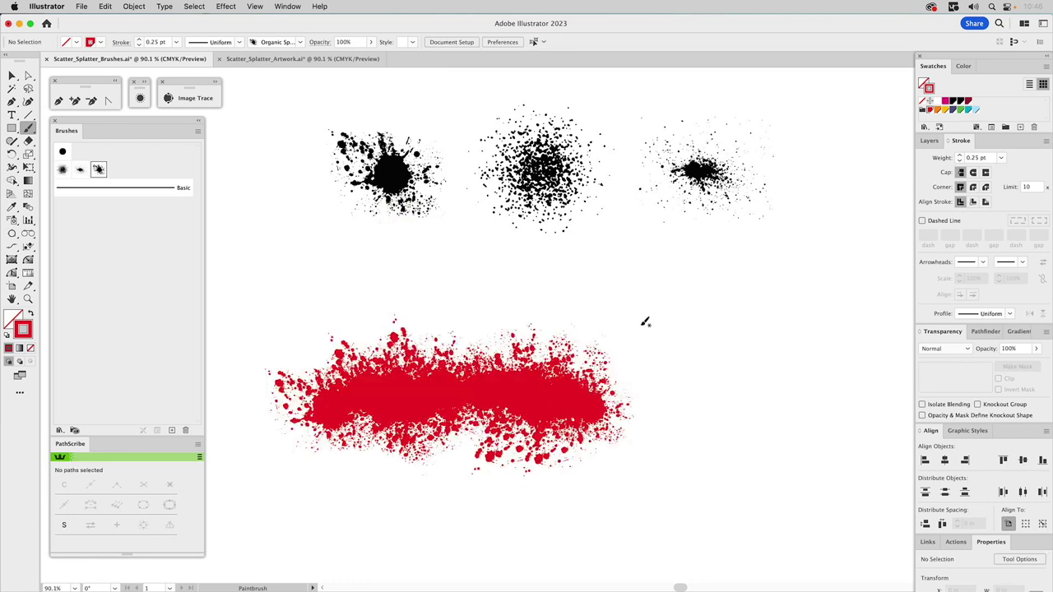
drag(623, 317, 808, 293)
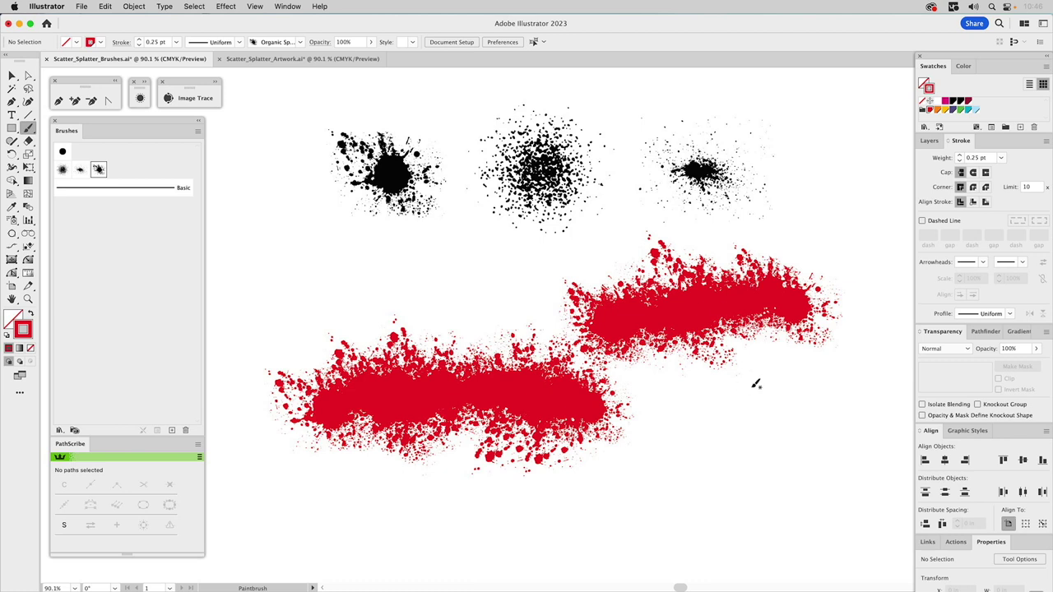
drag(804, 426, 664, 436)
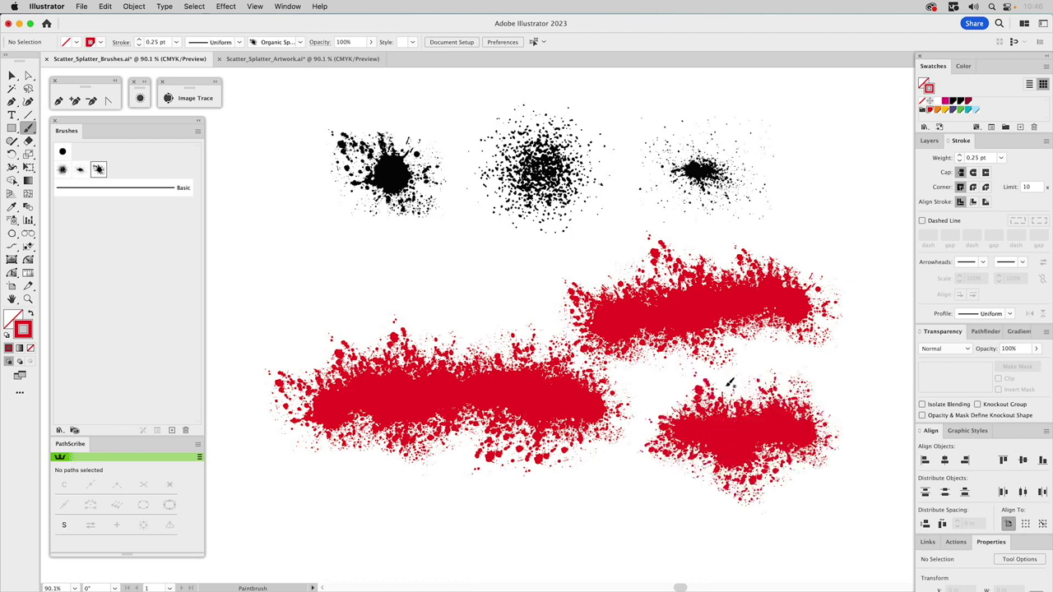
key(v)
mouse_move(862, 278)
mouse_down()
mouse_move(416, 477)
mouse_move(390, 468)
mouse_up()
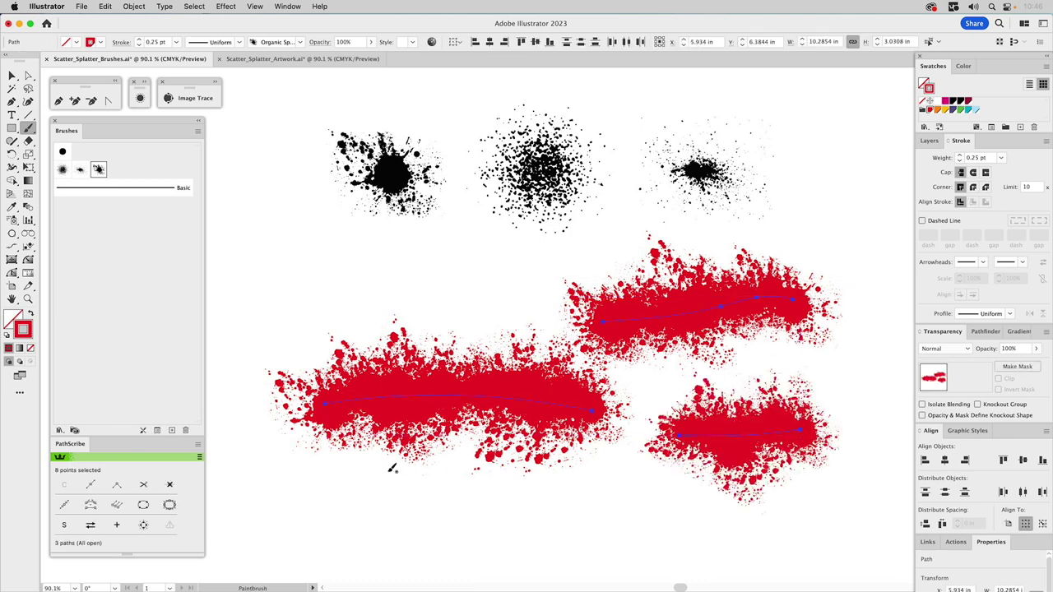
key(Delete)
Step: Paint a wide teal stroke with Organic Splat across the empty area below the splatters
key(b)
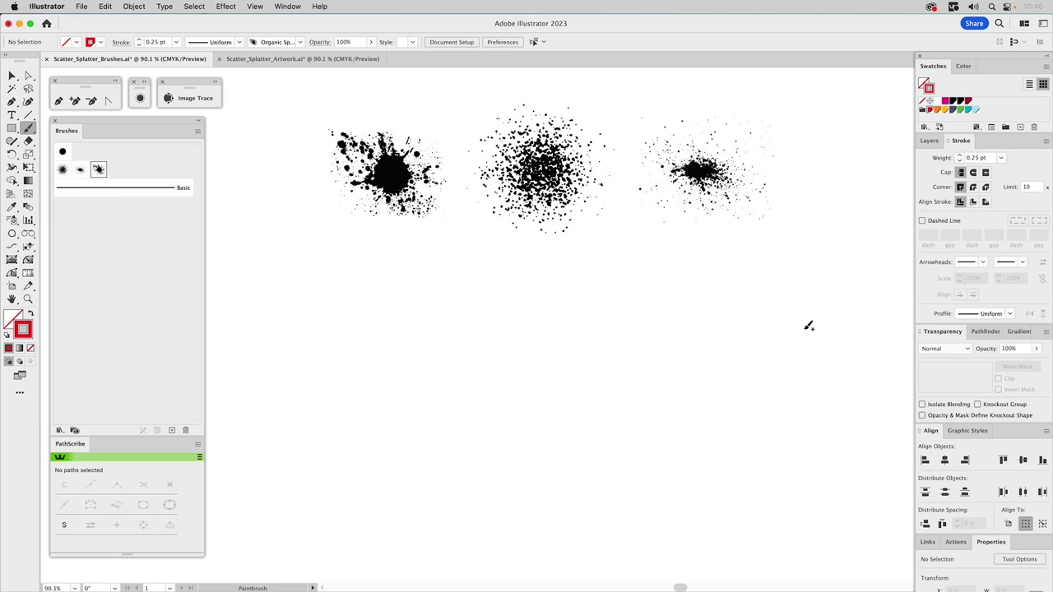
click(969, 111)
mouse_move(331, 381)
mouse_down()
mouse_move(602, 405)
mouse_move(734, 386)
mouse_up()
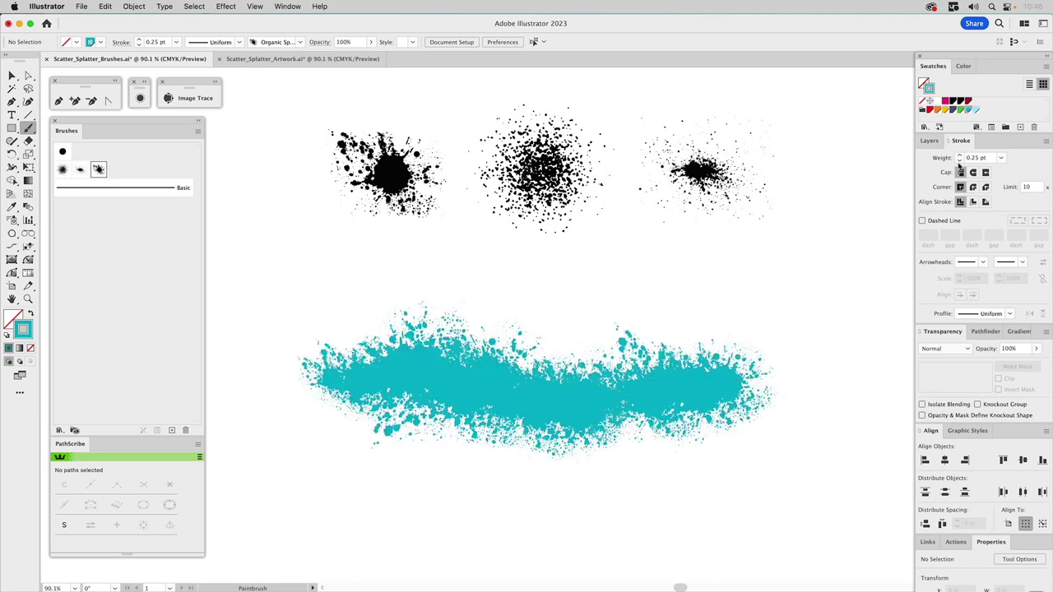
Step: Set the blending mode to Multiply and paint an orange stroke with Organic Splat across the teal one
click(948, 349)
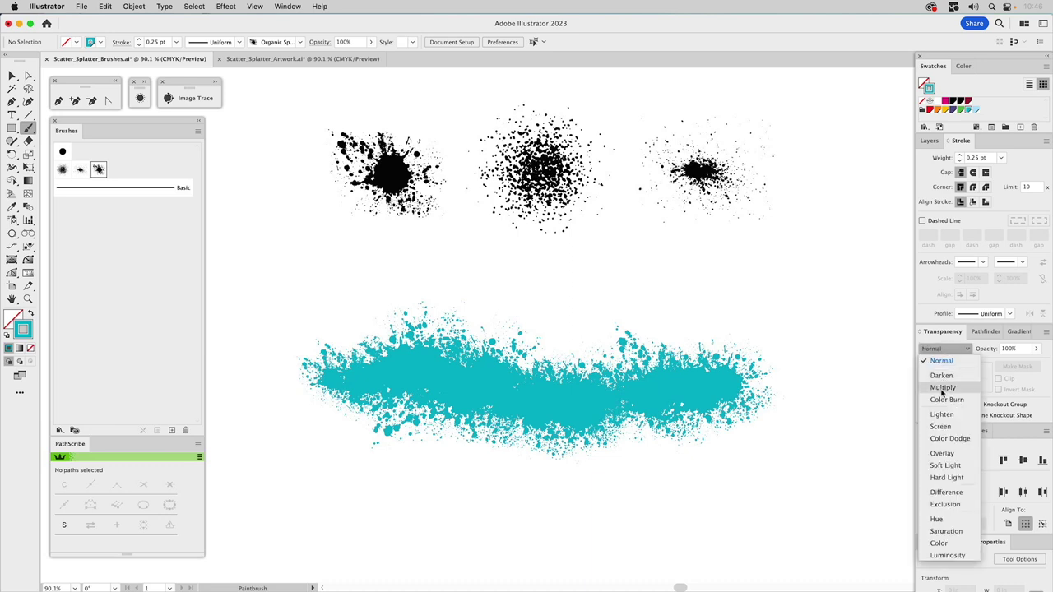
click(942, 387)
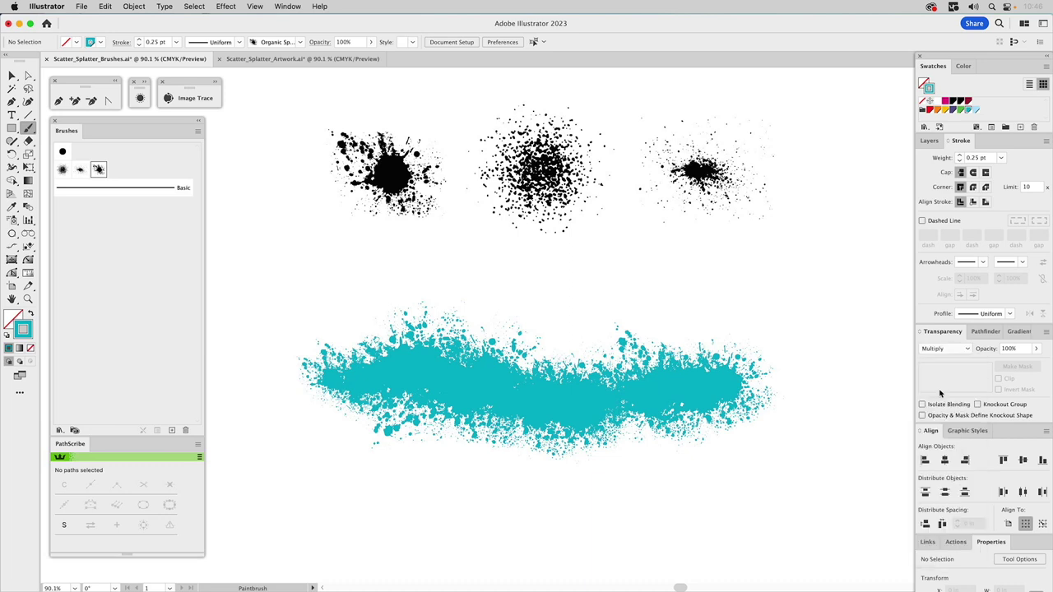
click(942, 110)
mouse_move(731, 379)
mouse_down()
mouse_move(563, 387)
mouse_move(391, 409)
mouse_up()
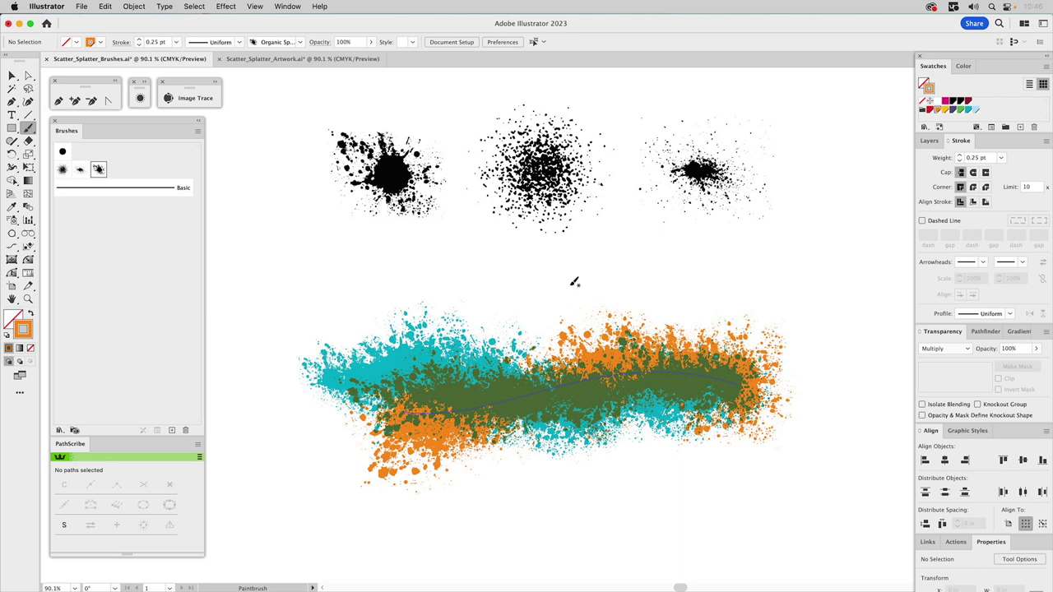
Step: Select the overlapping teal and orange test strokes and delete them
key(v)
drag(531, 301, 439, 457)
key(Delete)
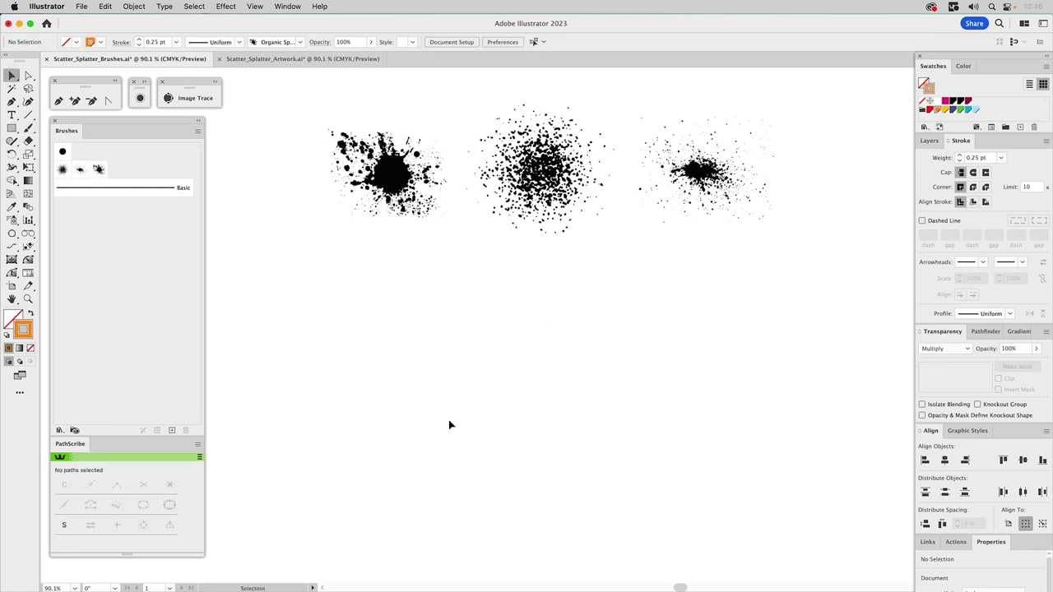
Step: Change the Organic Splat brush's rotation so that it is relative to the path
double_click(99, 170)
click(598, 352)
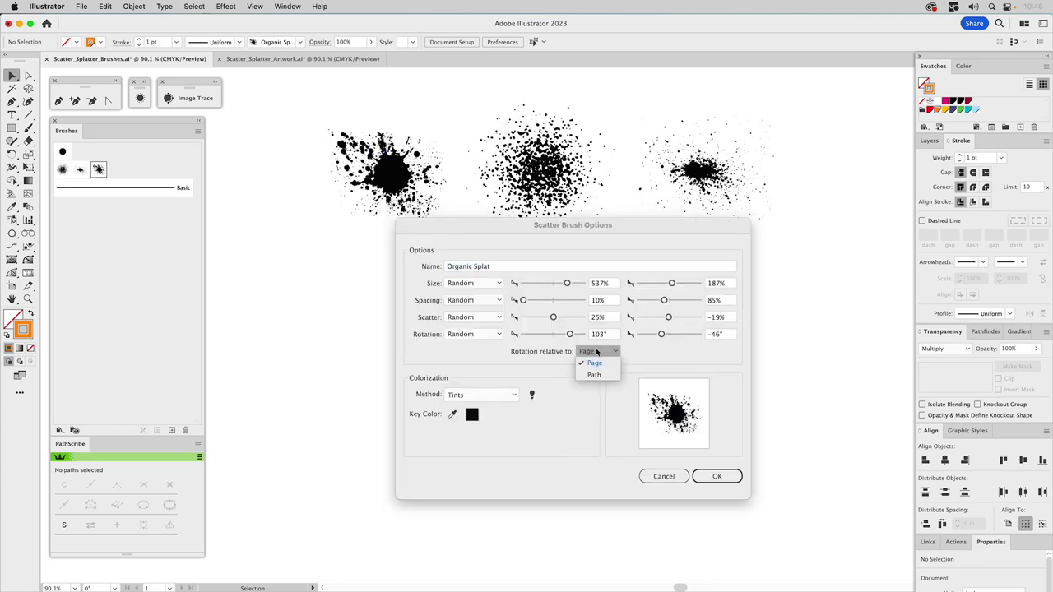
click(598, 379)
click(717, 478)
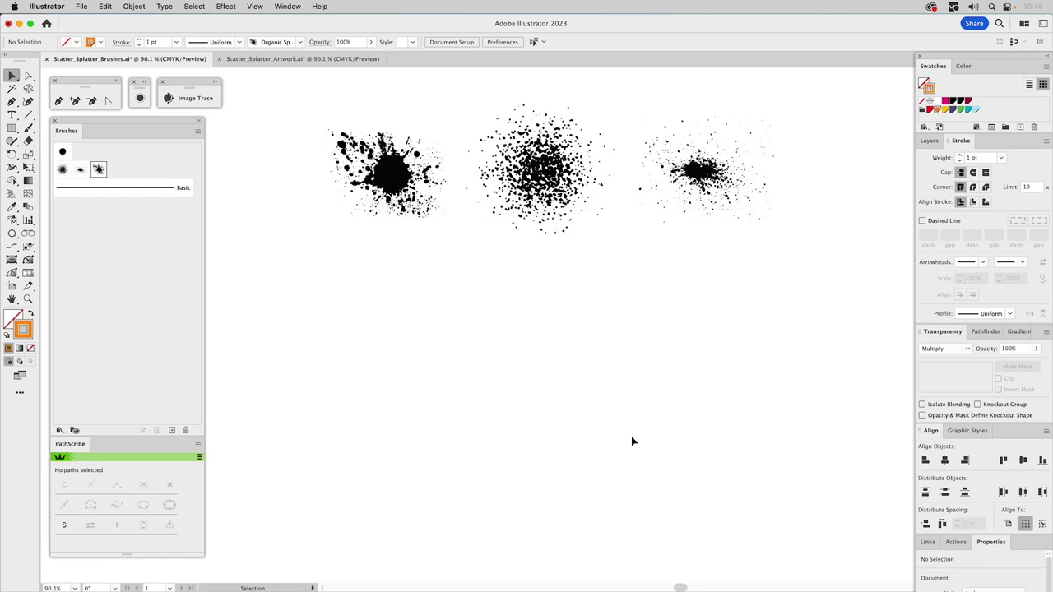
Step: Paint a wavy orange stroke about 10 in wide with Organic Splat and set its weight to 0.75 pt
click(28, 127)
drag(344, 363, 806, 384)
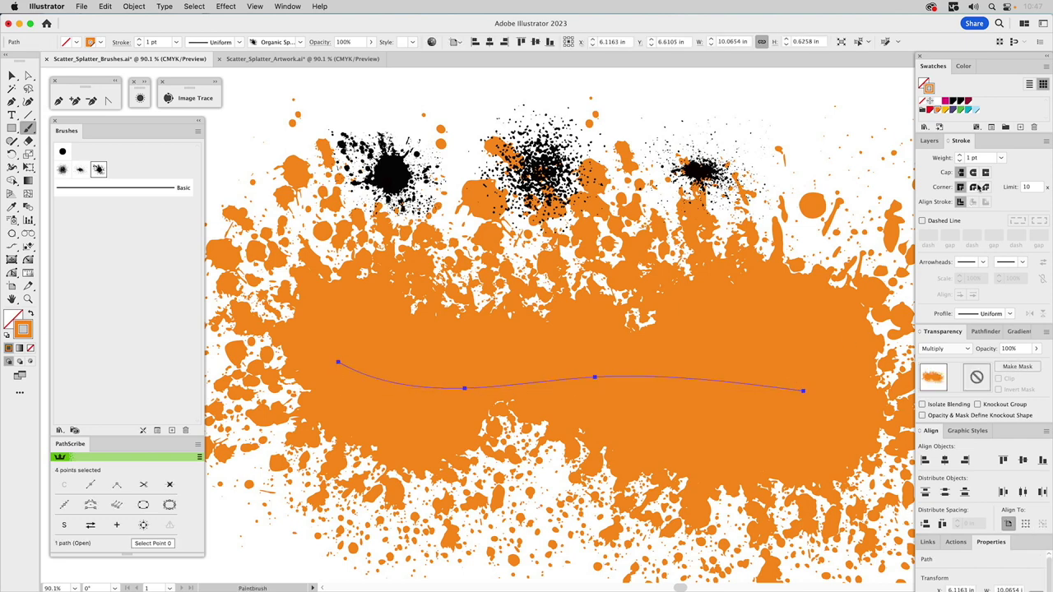
click(1002, 158)
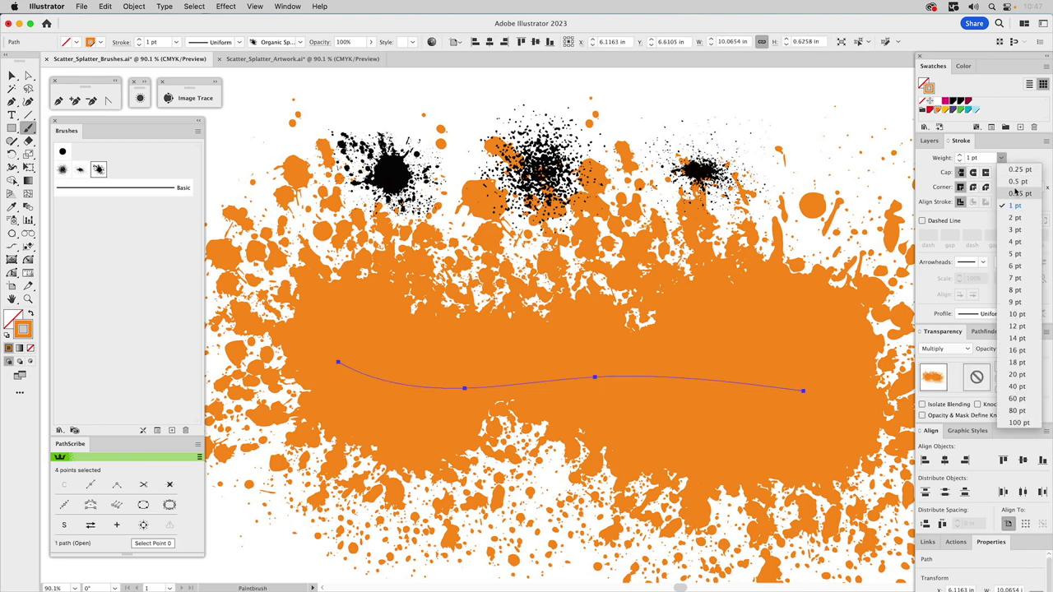
click(1016, 198)
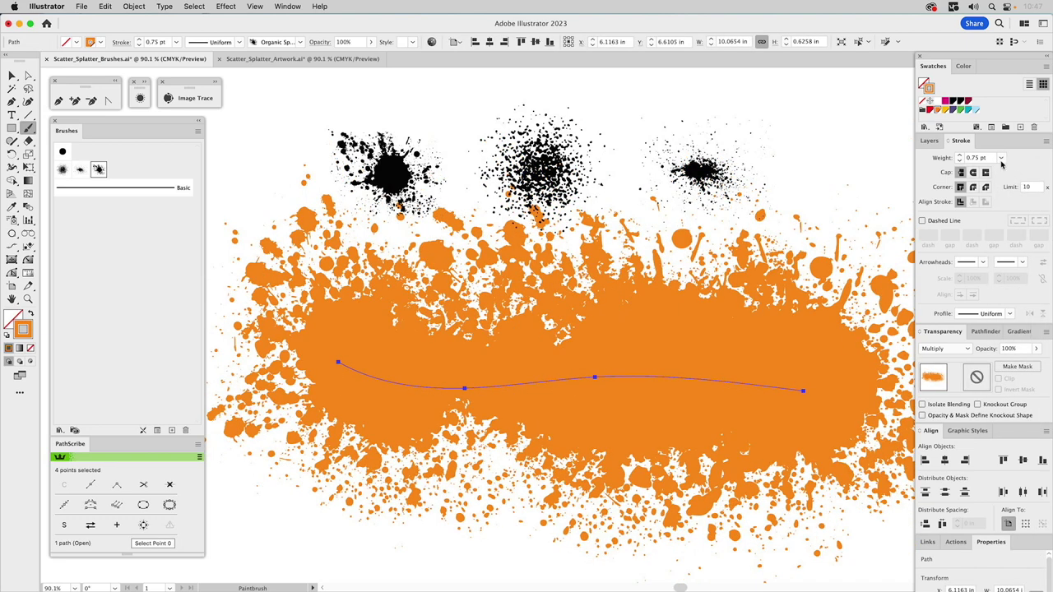
Step: Set the wide orange test stroke's weight to 0.5 pt, then delete the stroke
click(1003, 158)
click(1009, 183)
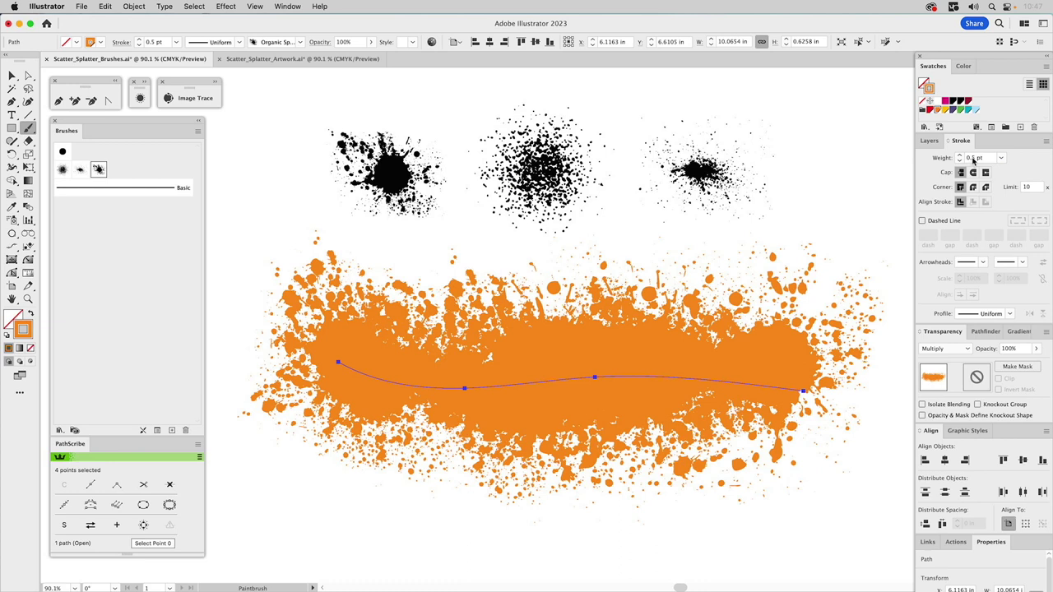
key(Delete)
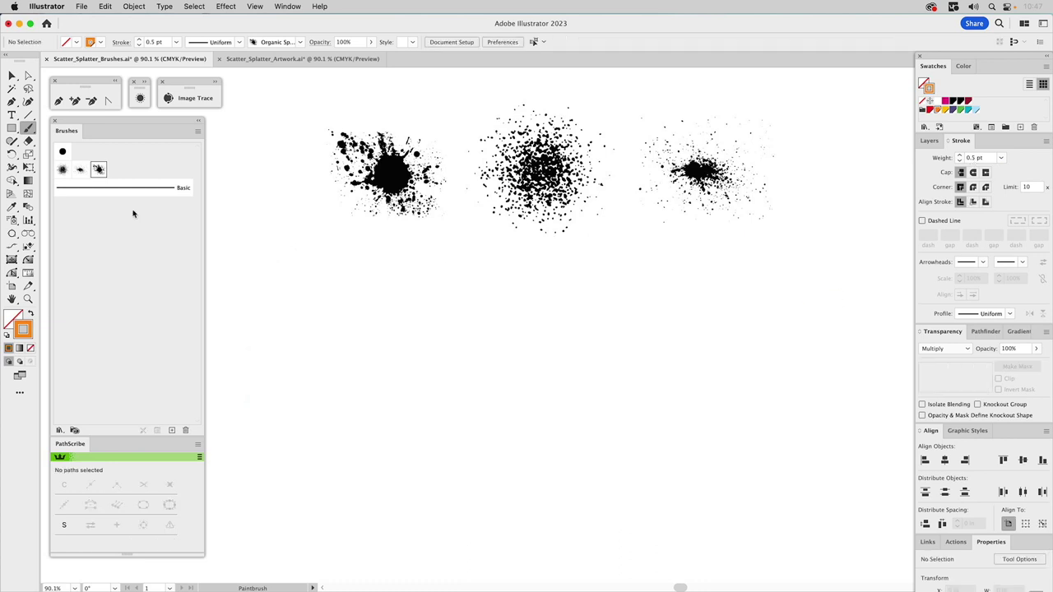
Step: Set the Organic Splat brush's rotation back to being relative to the page
double_click(98, 170)
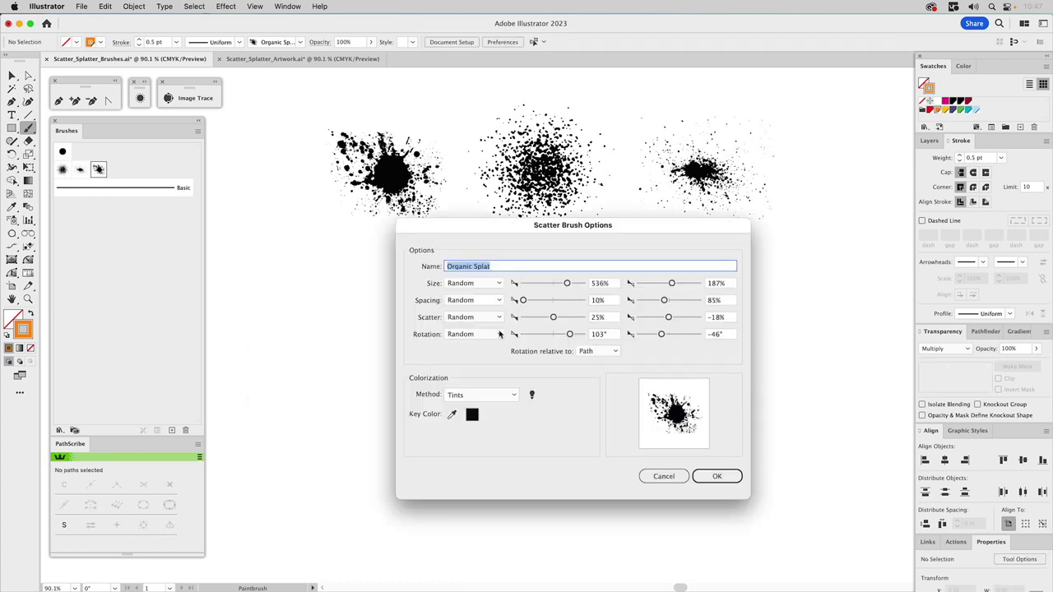
click(597, 352)
click(595, 366)
click(715, 476)
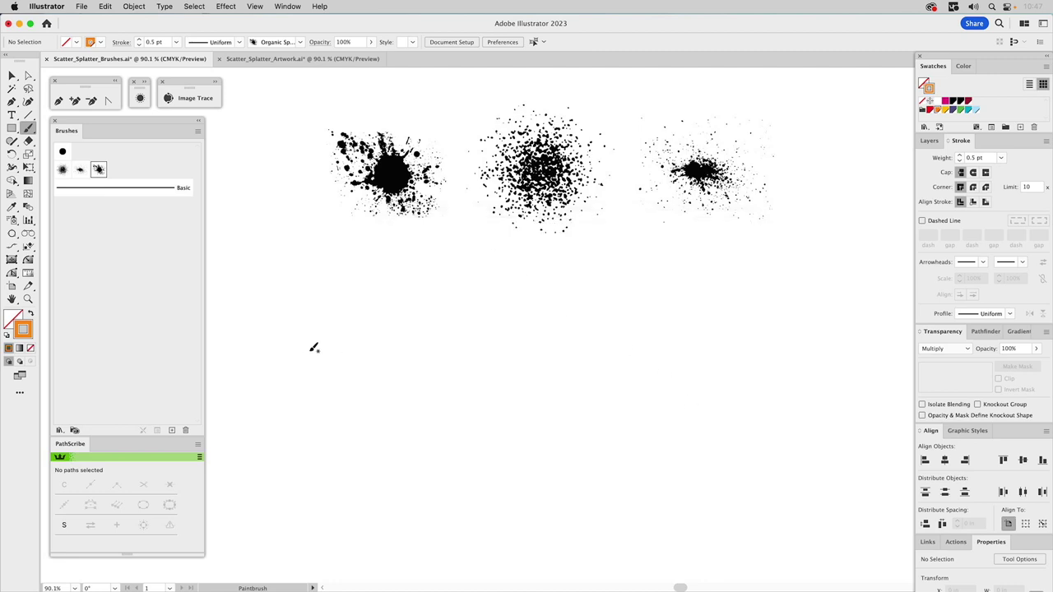
Step: Set the Organic Splat brush's random size range to 250% and 145%
double_click(99, 170)
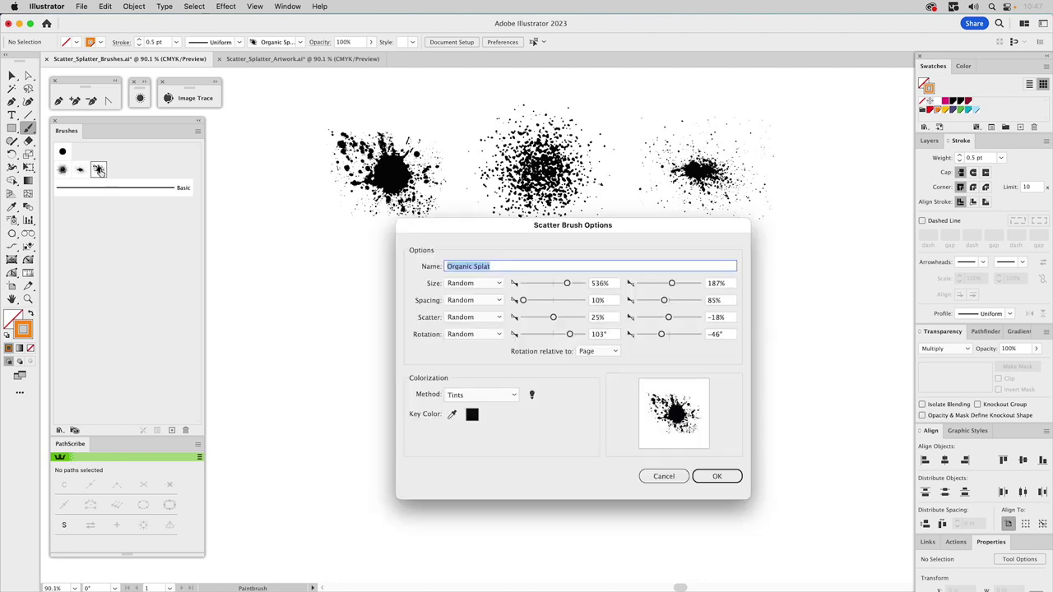
click(598, 284)
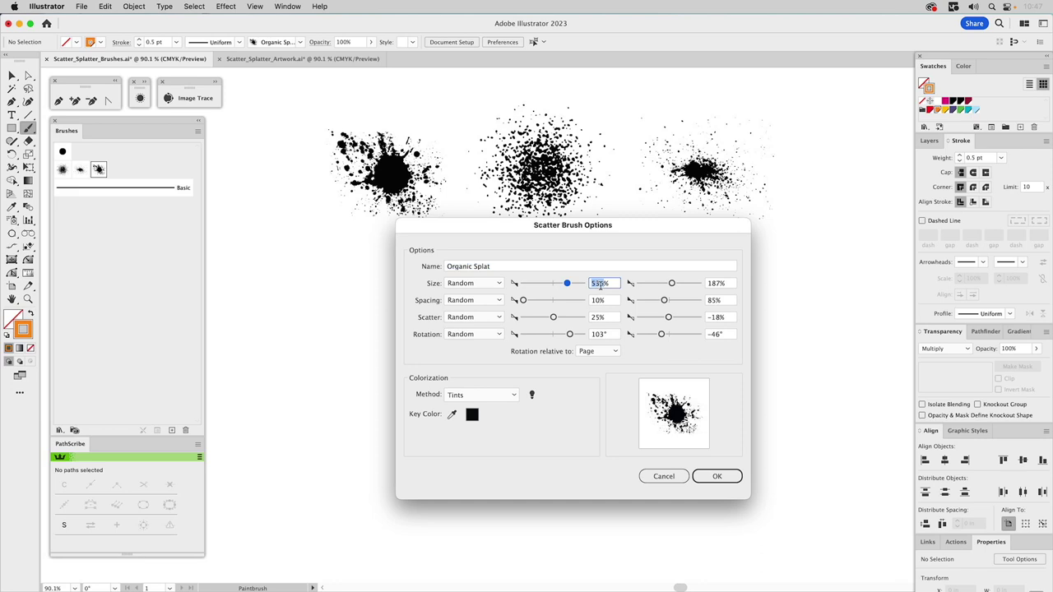
text(250)
click(714, 282)
text(145)
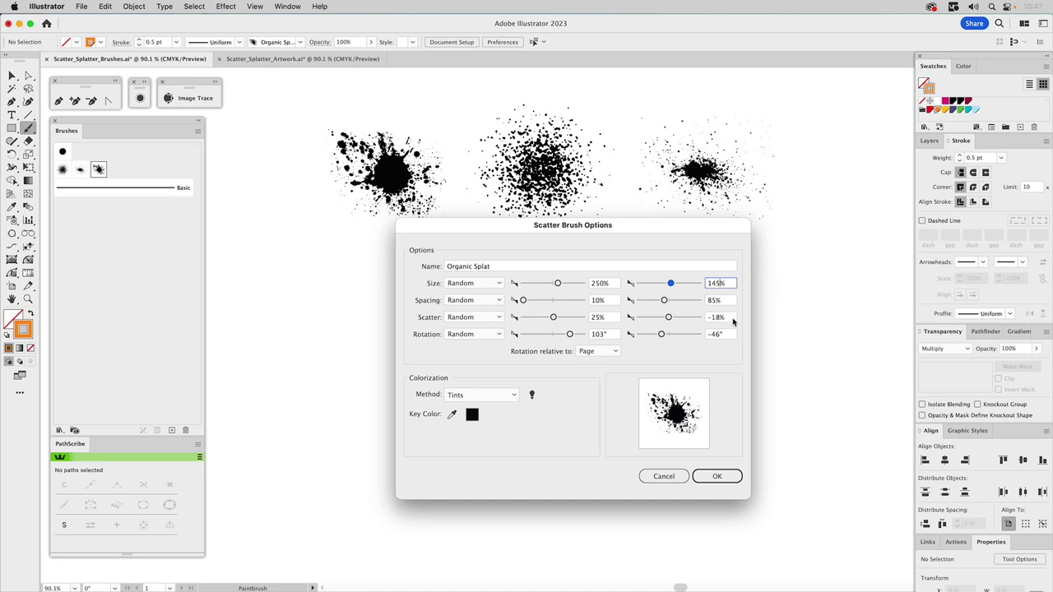
click(717, 475)
Step: Paint a wavy orange test stroke about 10 in wide with Organic Splat below the splatters and select it
mouse_move(547, 356)
mouse_down()
mouse_move(388, 364)
mouse_move(297, 339)
mouse_up()
drag(653, 336, 767, 353)
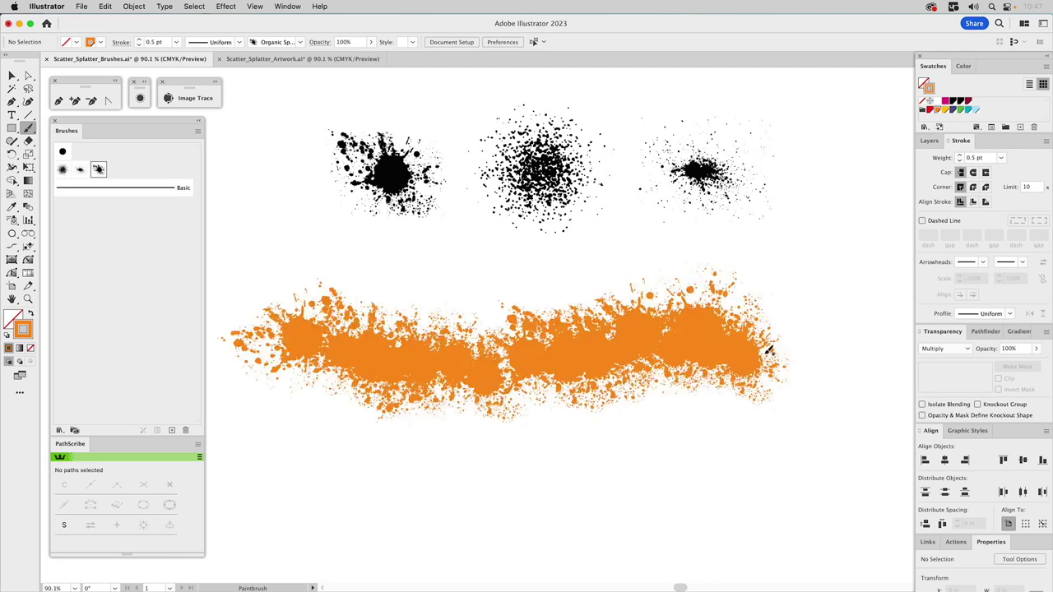
key(v)
drag(765, 283, 641, 395)
key(b)
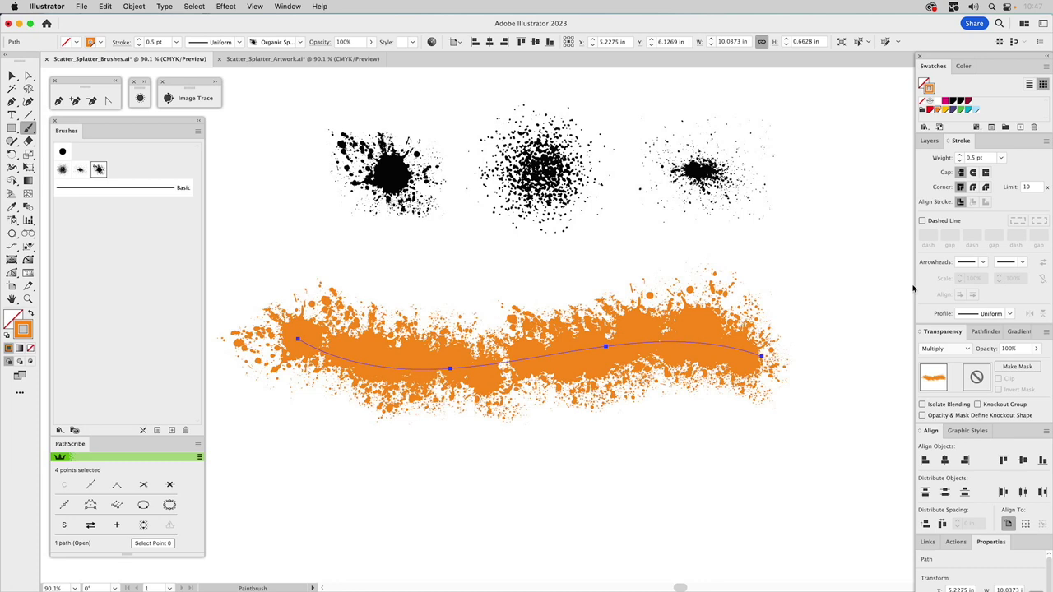
Step: Set the wavy orange stroke's weight to 0.75 pt, then delete the stroke
click(1002, 158)
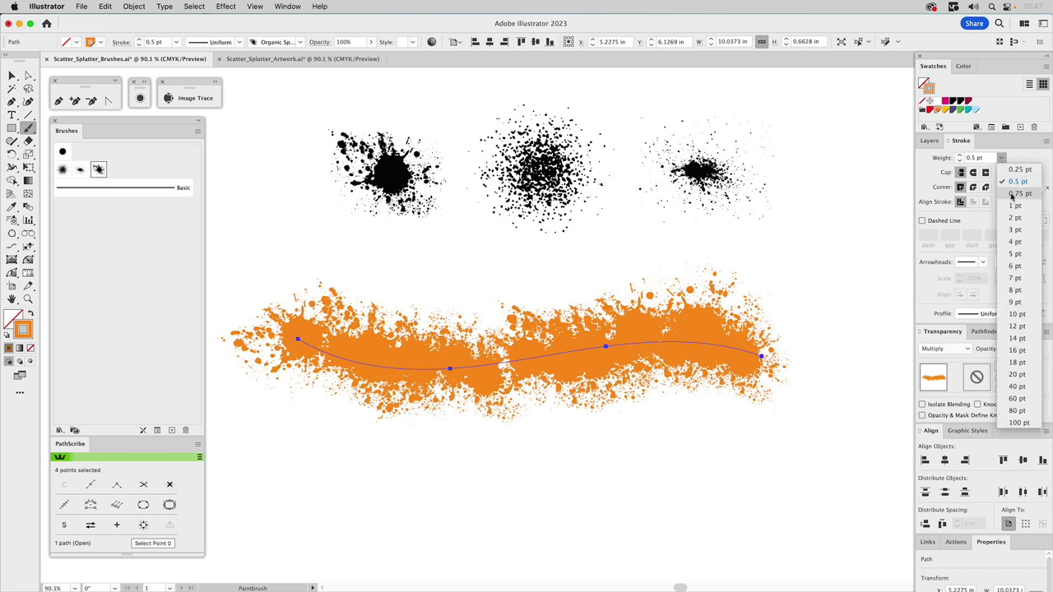
click(1018, 193)
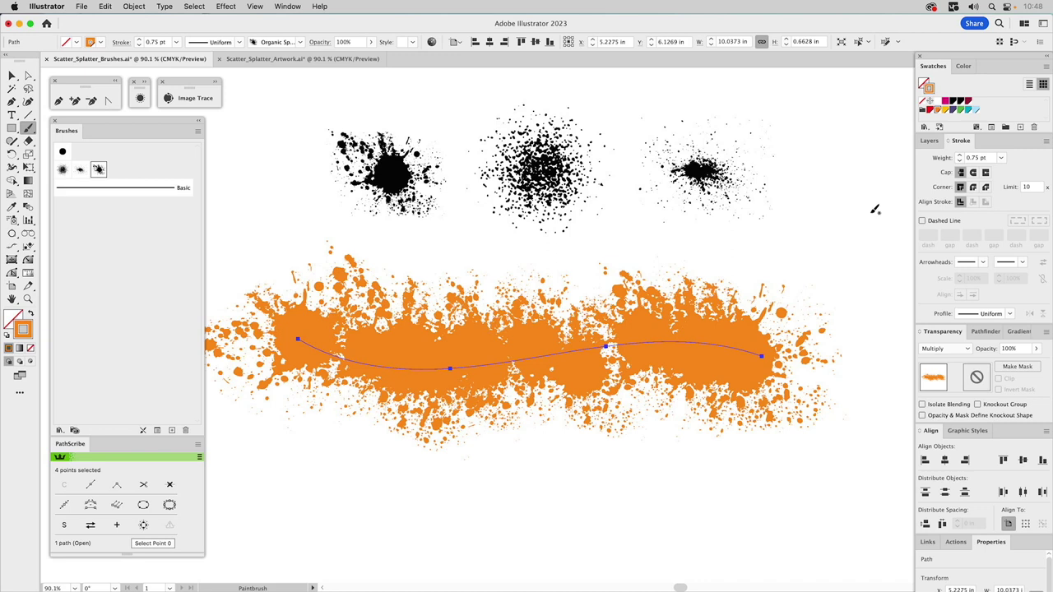
key(Delete)
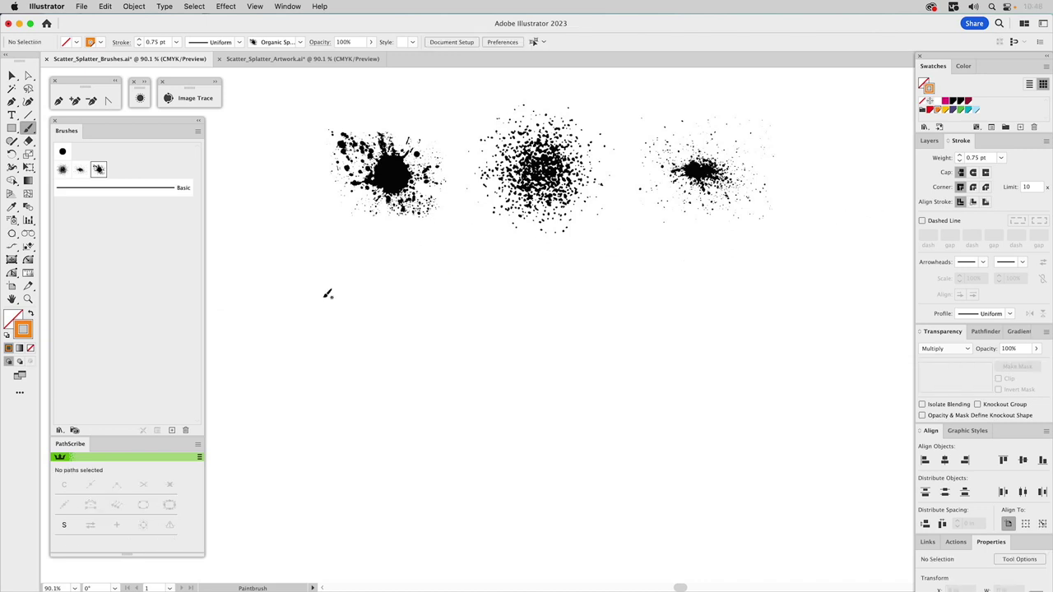
Step: Paint a vertical orange Organic Splat stroke under the first splatter and a vertical red stroke with the round speckle brush under the second
drag(383, 206, 384, 463)
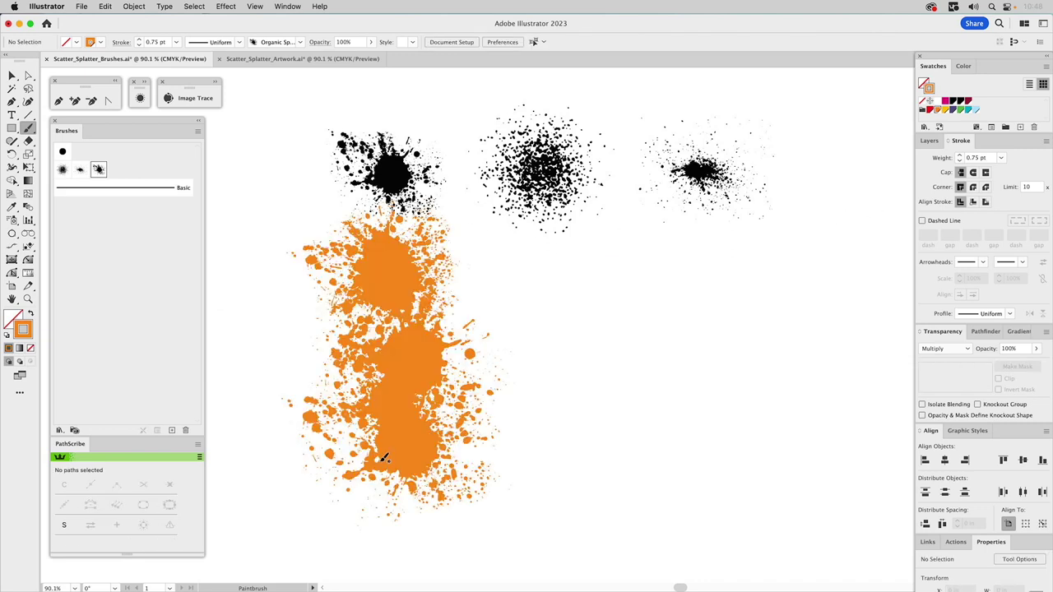
key(v)
click(61, 170)
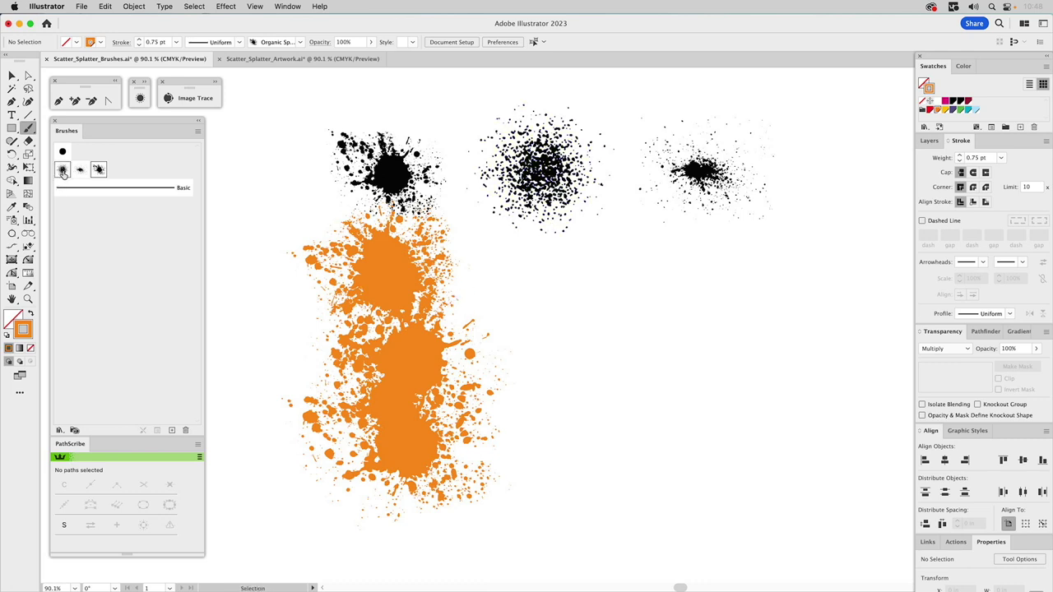
click(931, 110)
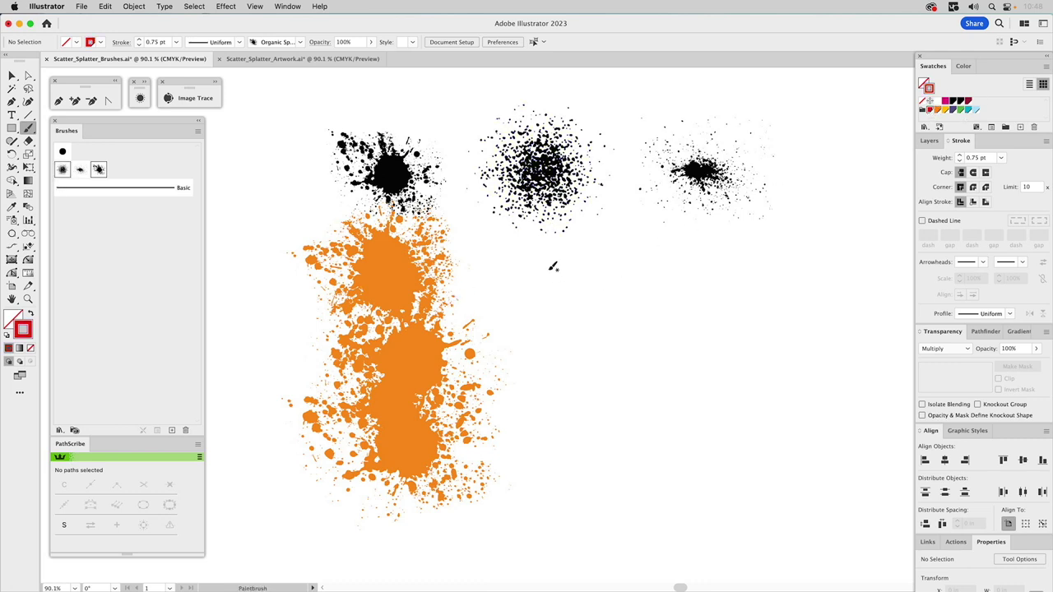
mouse_move(556, 263)
mouse_down()
mouse_move(542, 330)
mouse_move(562, 513)
mouse_up()
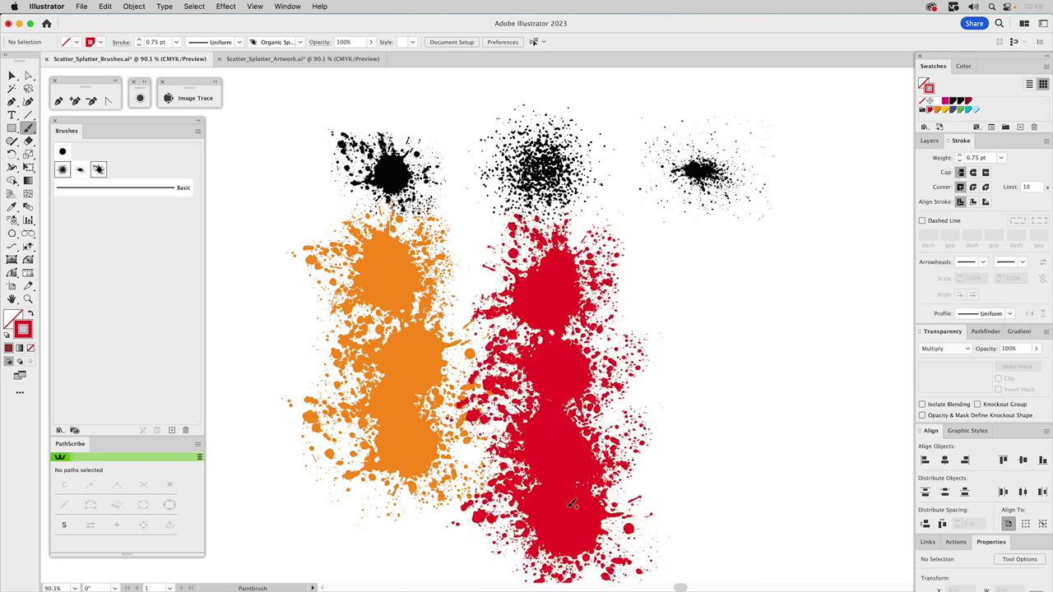
key(super+z)
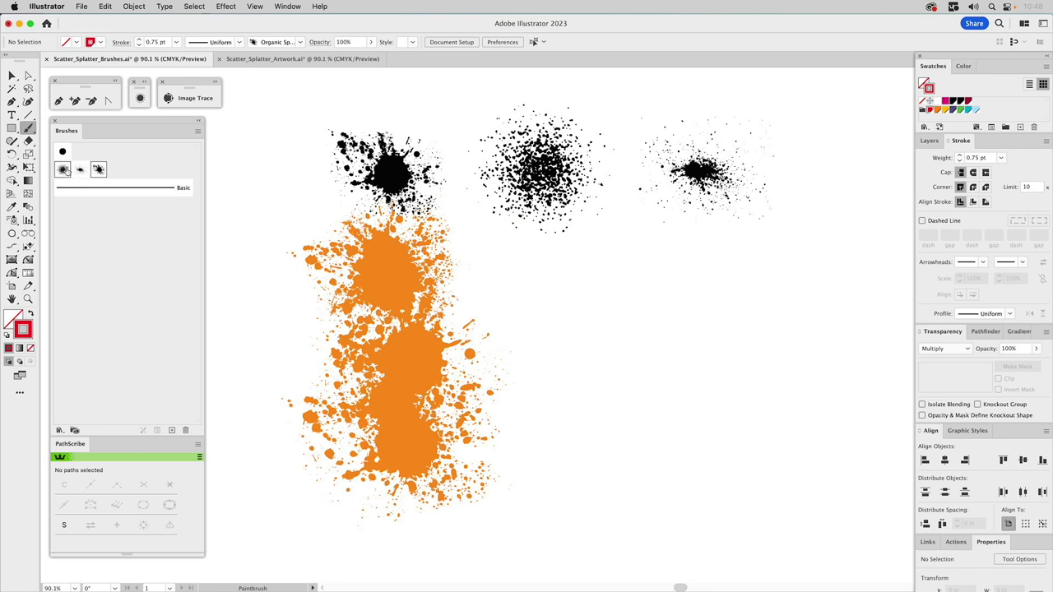
click(61, 170)
mouse_move(549, 257)
mouse_down()
mouse_move(570, 376)
mouse_move(570, 492)
mouse_up()
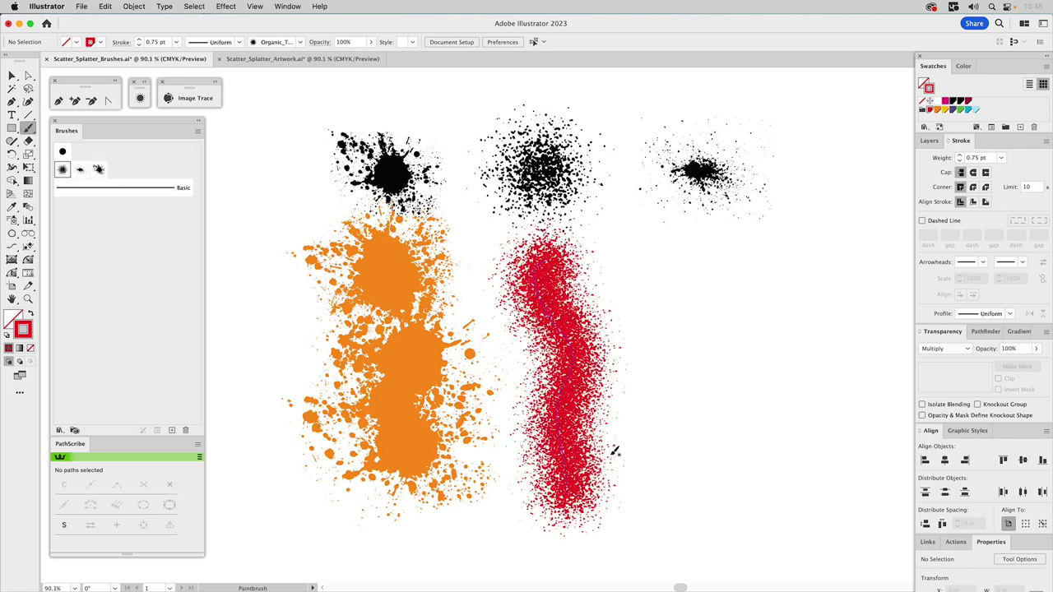
Step: Paint a vertical green stroke about 5.7 in tall under the third splatter with the scatter brush made from it
click(81, 171)
click(961, 113)
drag(709, 249, 707, 514)
Step: Set the green stroke's weight to 0.5 pt and deselect it
key(v)
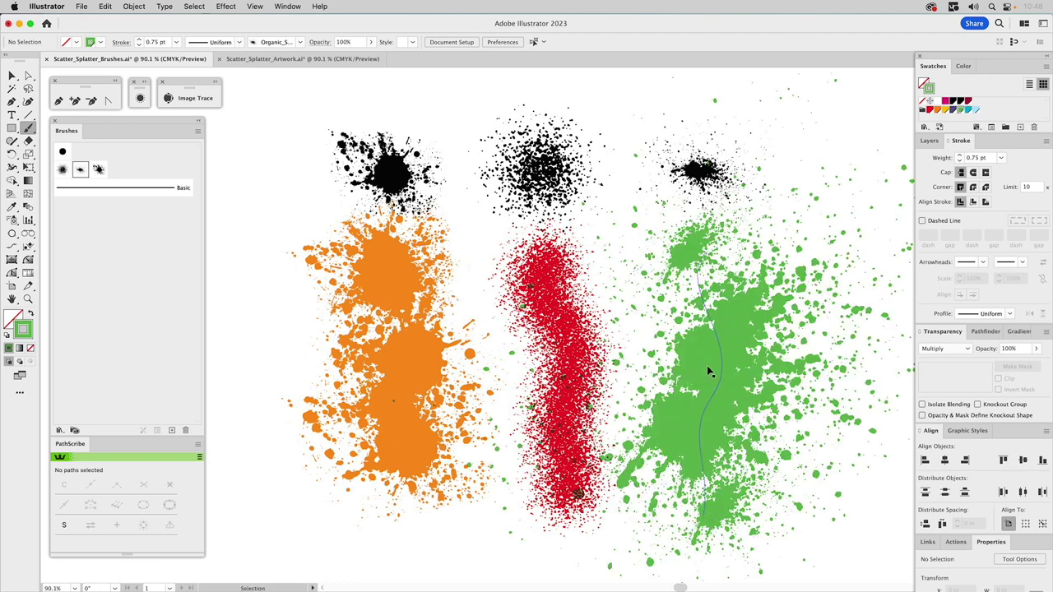
click(711, 371)
key(b)
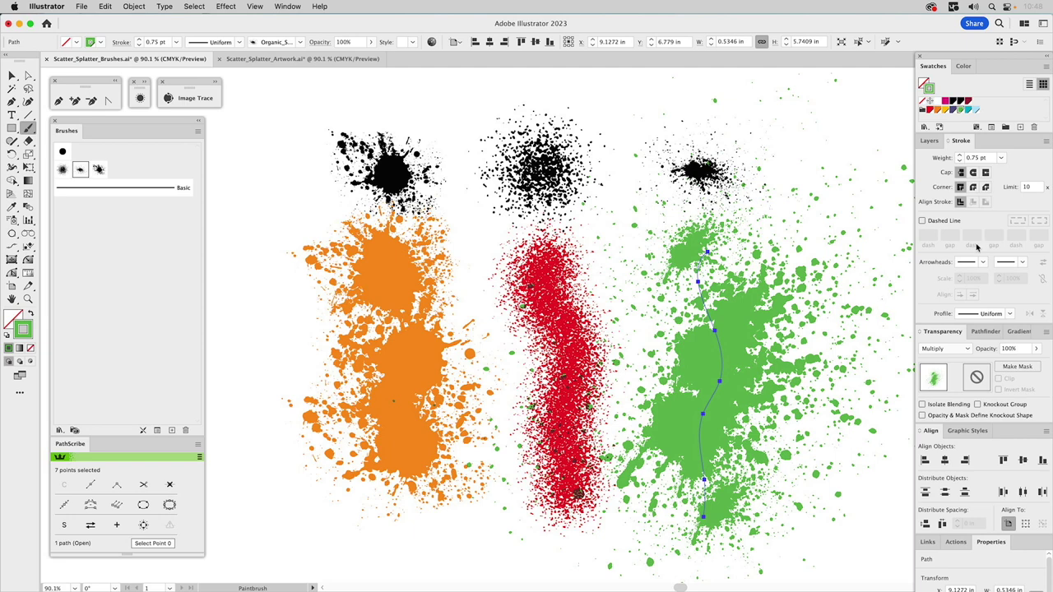
click(1000, 157)
click(1017, 184)
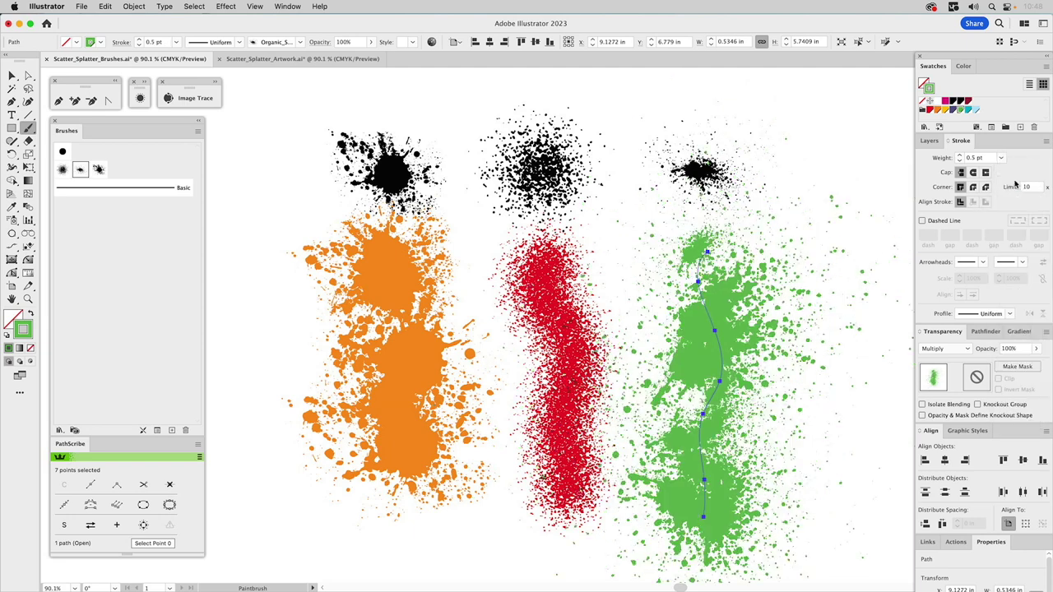
super+click(843, 108)
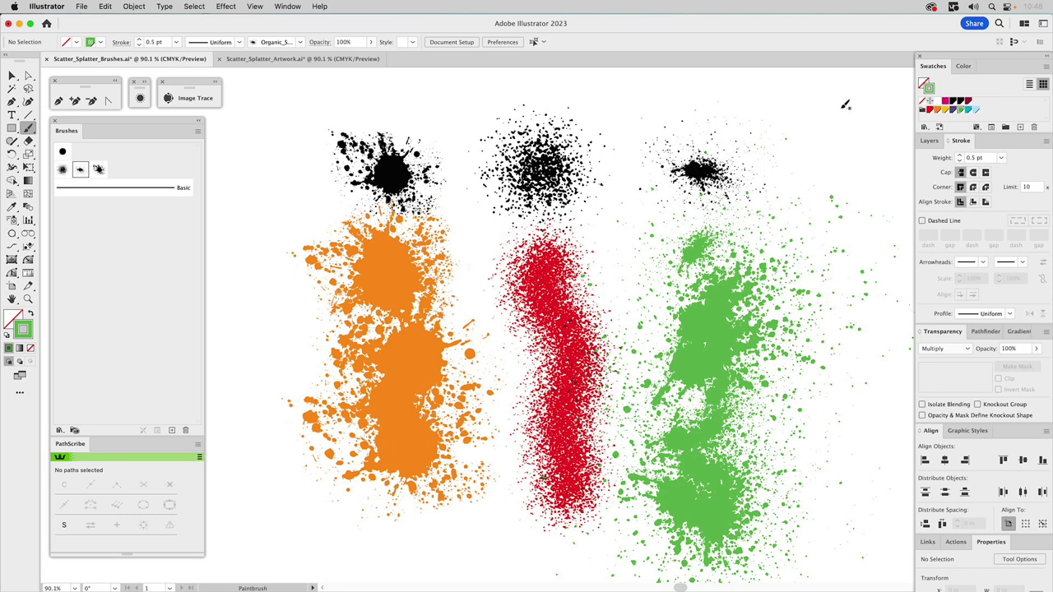
Step: Show only the Base Colors layer instead of Scatter Brushes and fill the tribal face artwork with light blue
click(930, 143)
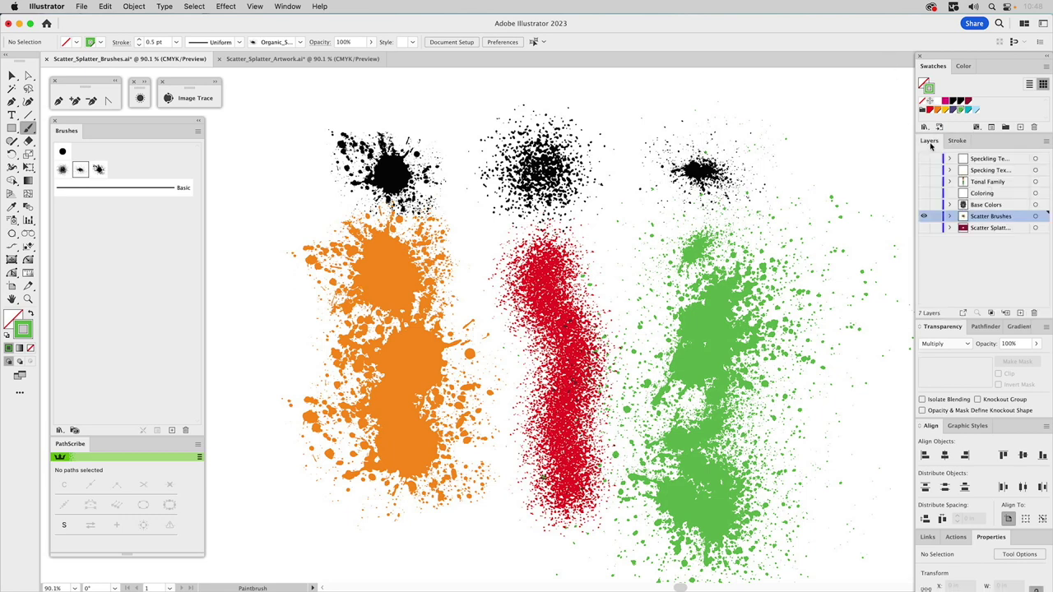
click(923, 216)
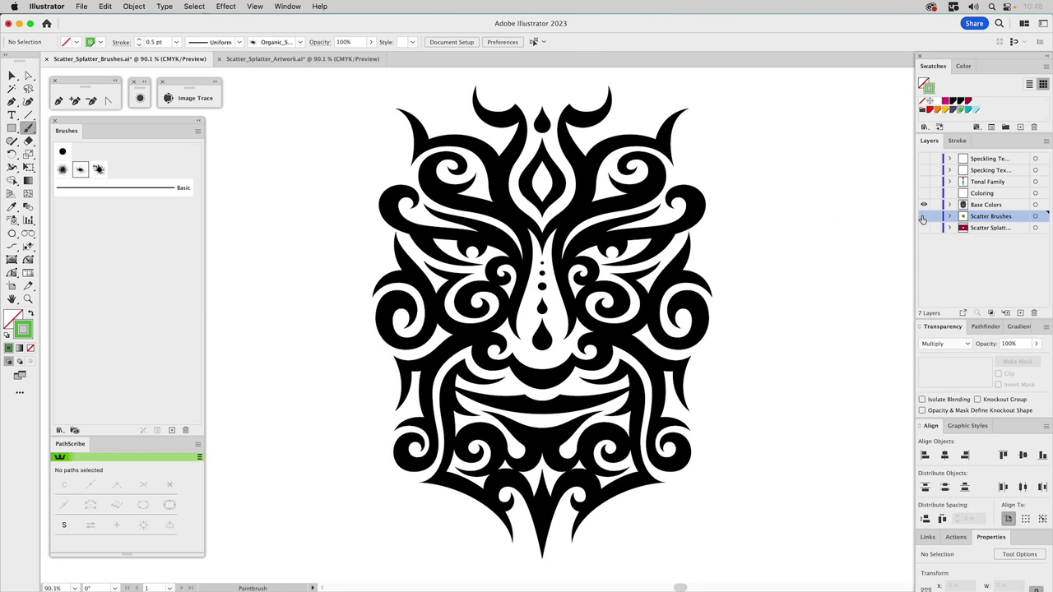
key(v)
click(663, 151)
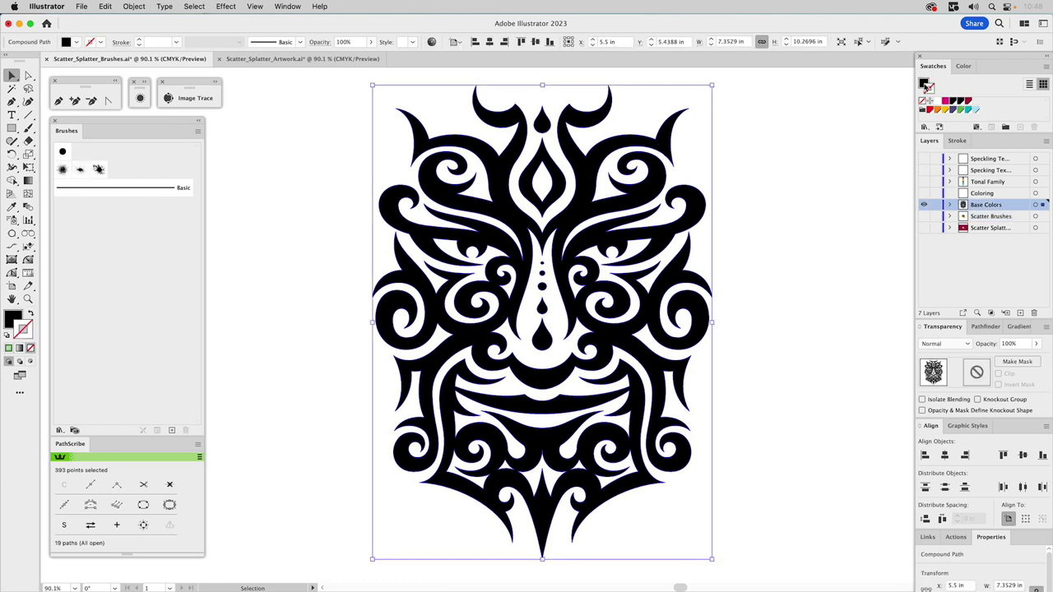
click(924, 84)
click(976, 110)
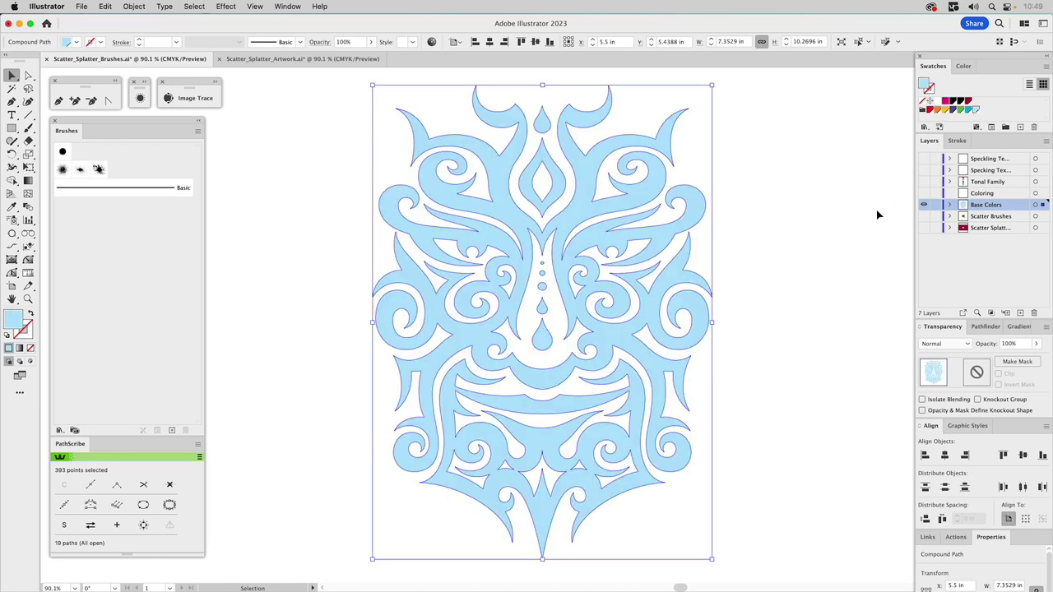
Step: Show only the Coloring layer, make it active, and reveal its hidden face shape
click(924, 205)
click(976, 194)
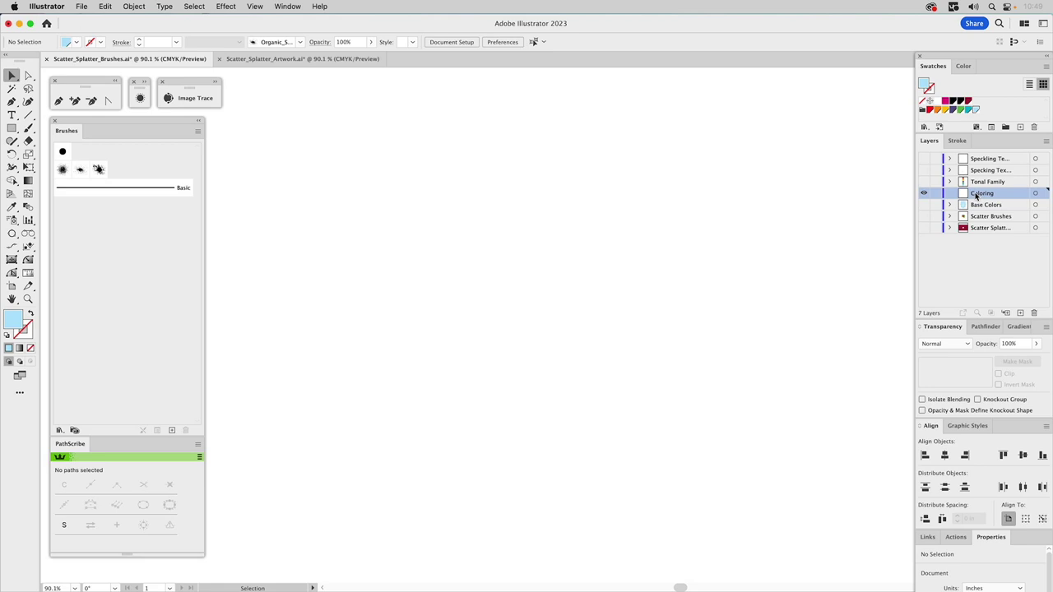
key(alt+super+3)
key(v)
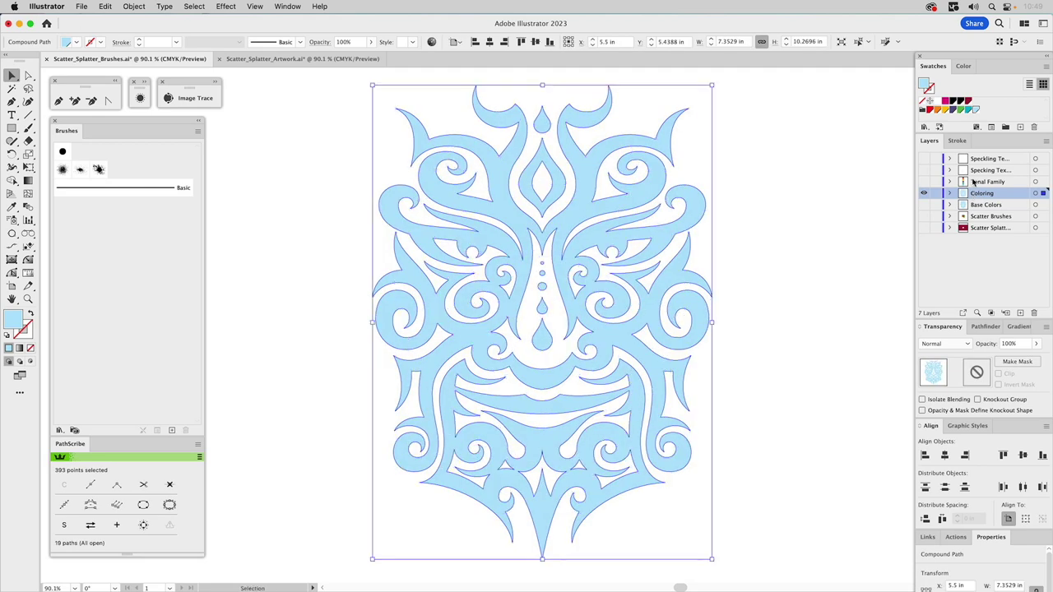
Step: Remove the fill from the Coloring layer's face shape and turn on Draw Inside mode
click(922, 103)
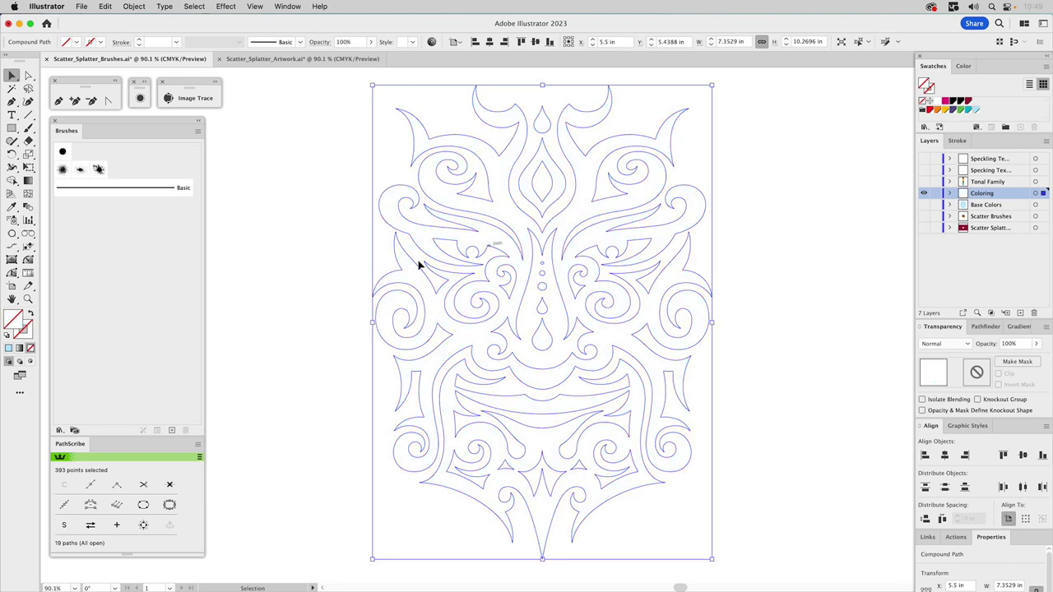
click(30, 363)
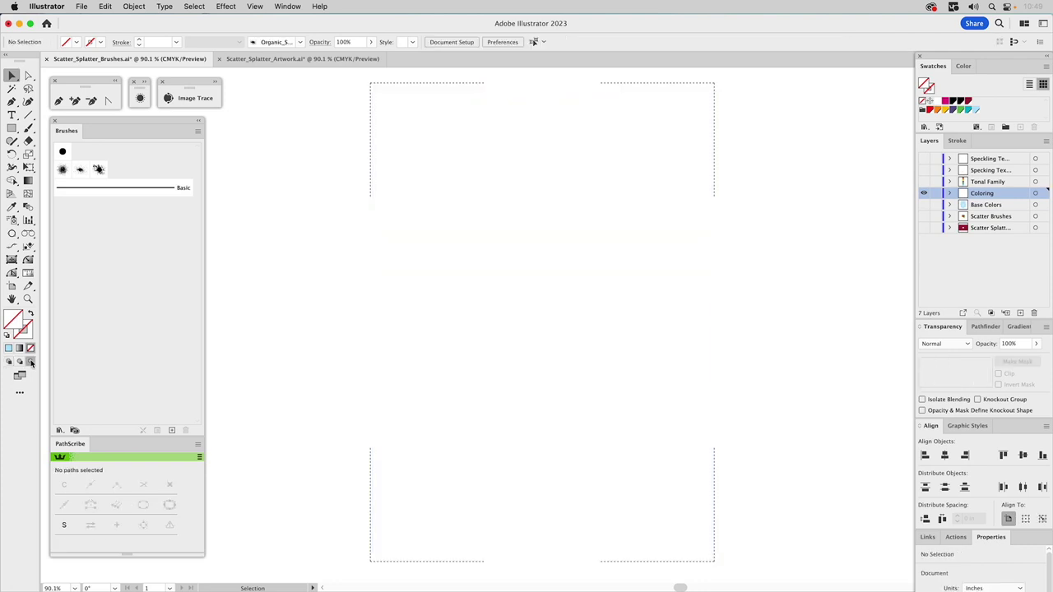
Step: Show the Base Colors layer, kept locked, and check the swatches on the Tonal Family layer before hiding them again
click(924, 206)
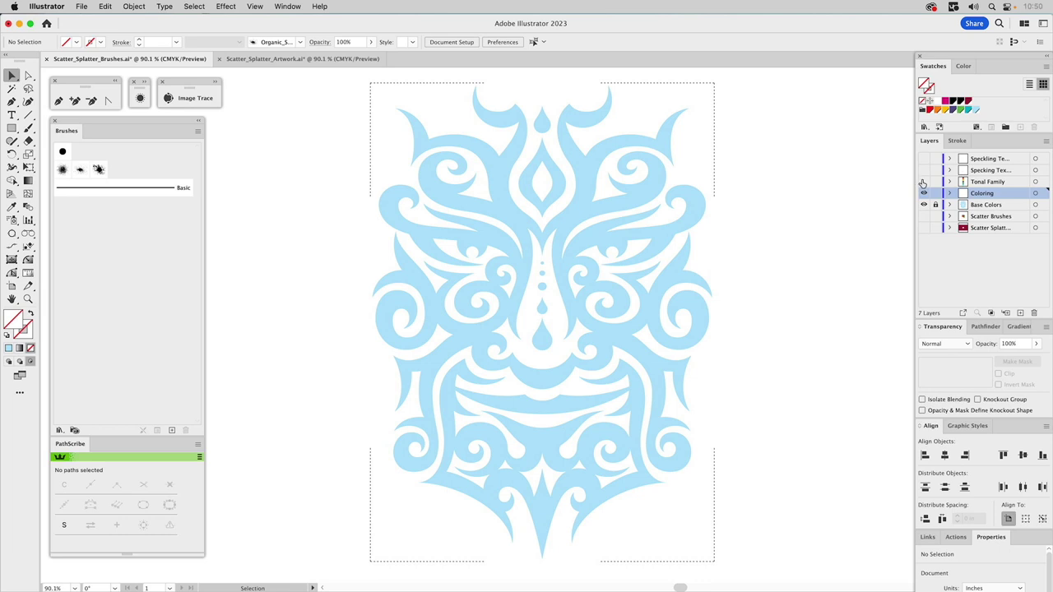
click(923, 182)
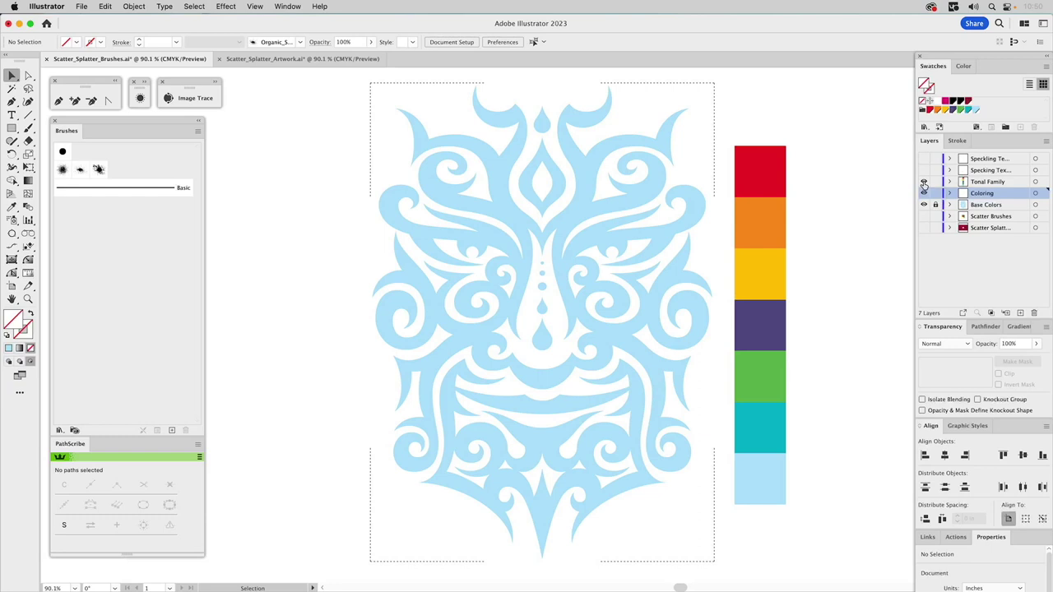
click(924, 182)
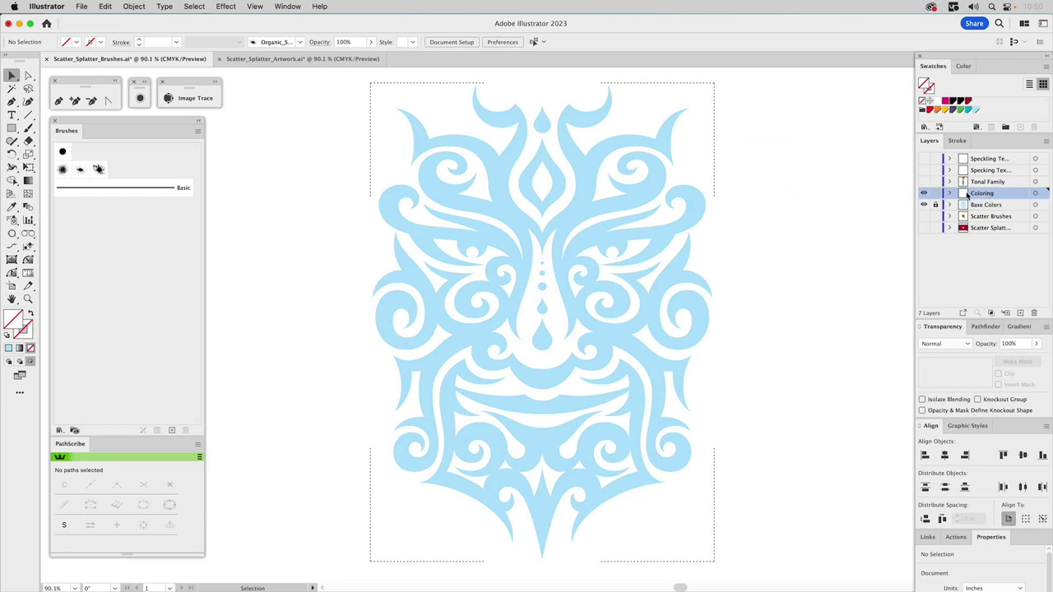
Step: Paint a slanted red stroke about 6.2 in tall inside the face's left side with the round speckle brush
click(62, 170)
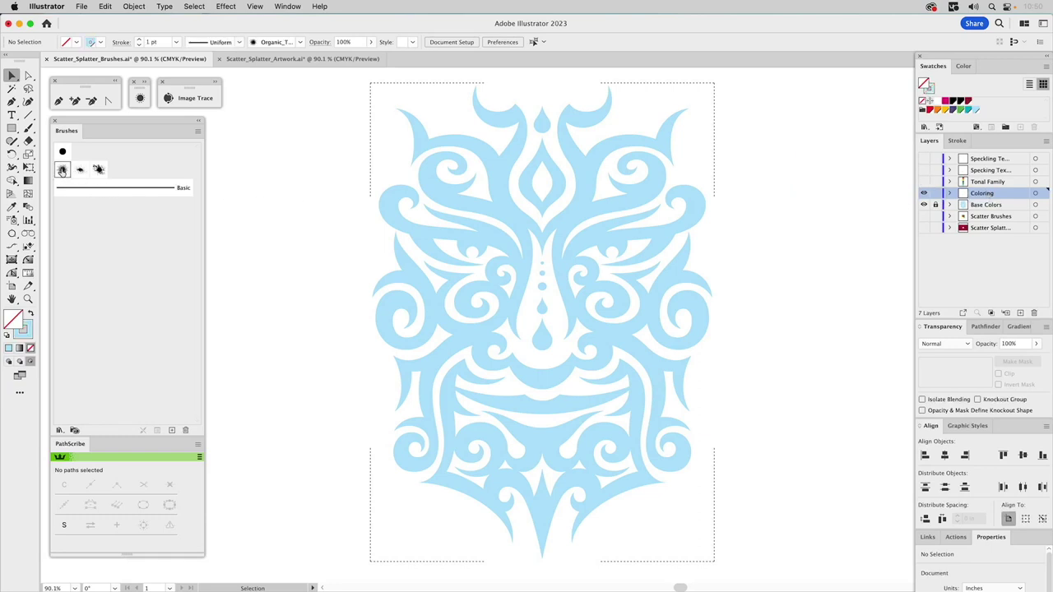
click(28, 128)
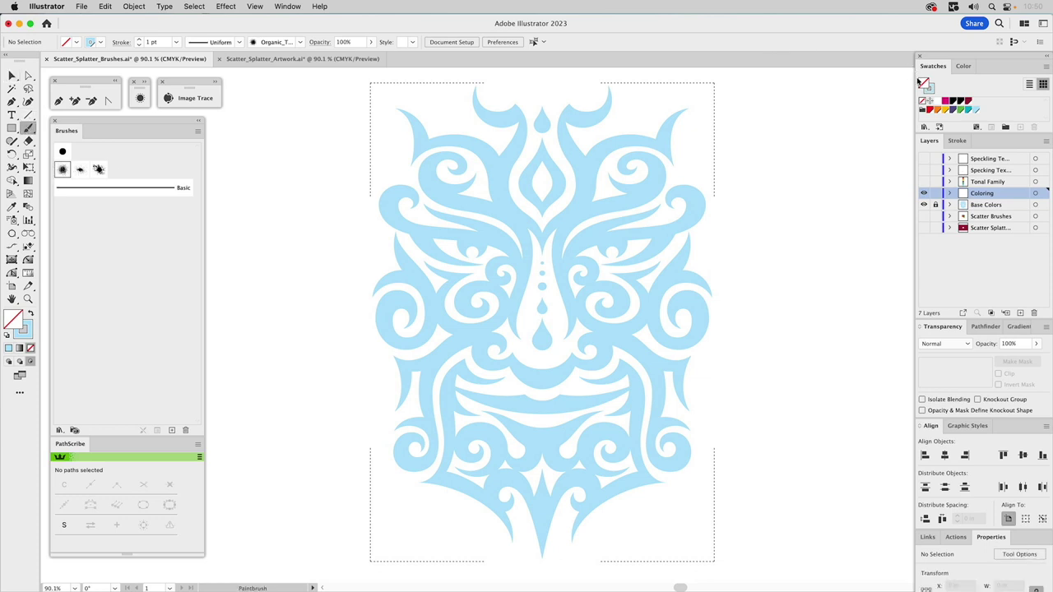
click(932, 89)
click(930, 110)
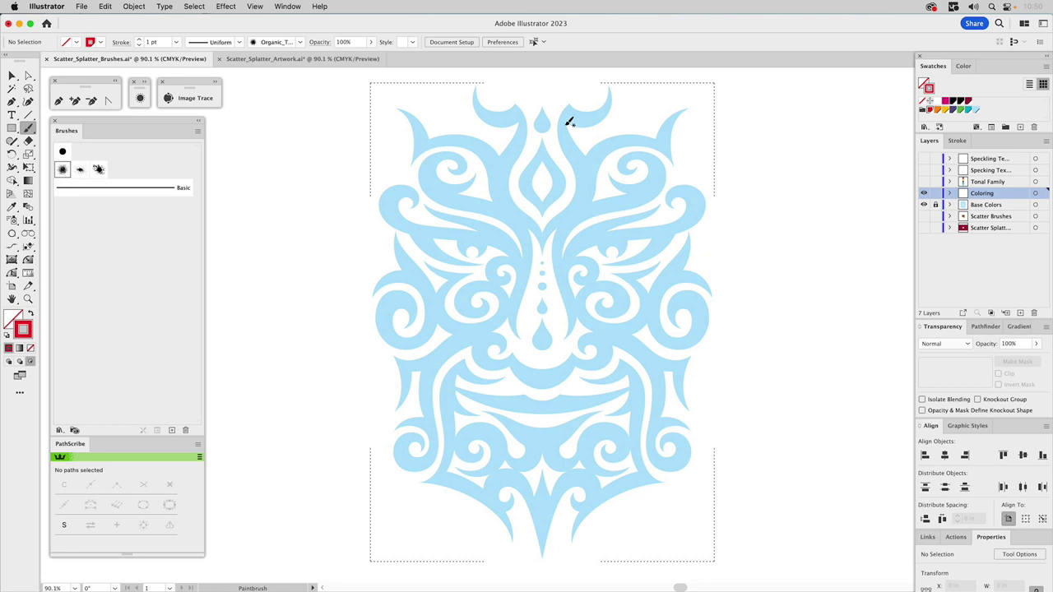
drag(455, 85, 365, 369)
Step: Select the red speckle stroke on the face's left side and set its stroke weight to 0.85 pt
key(v)
click(430, 189)
key(a)
click(326, 196)
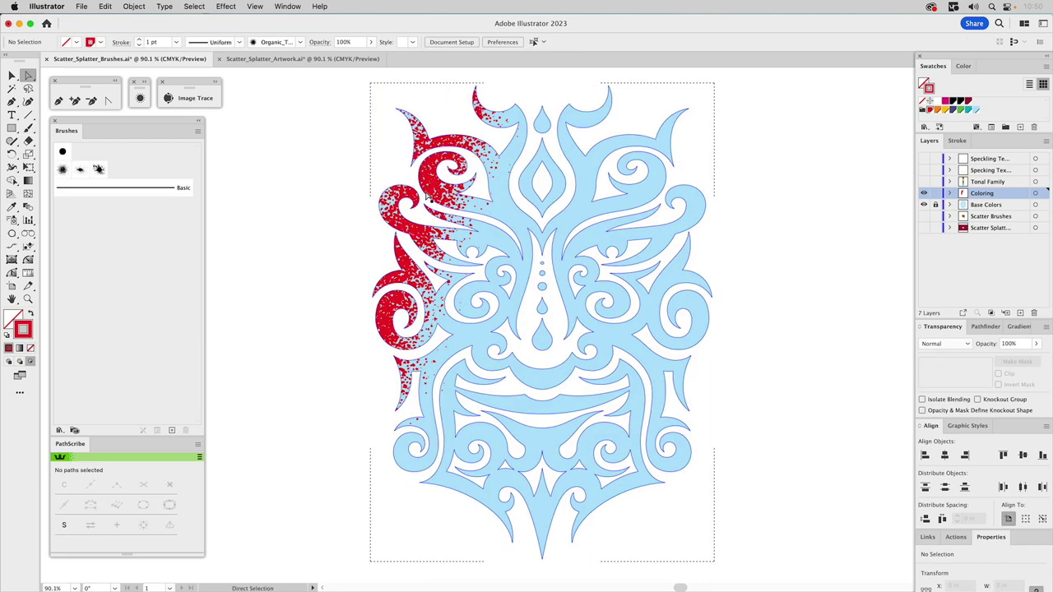
click(432, 191)
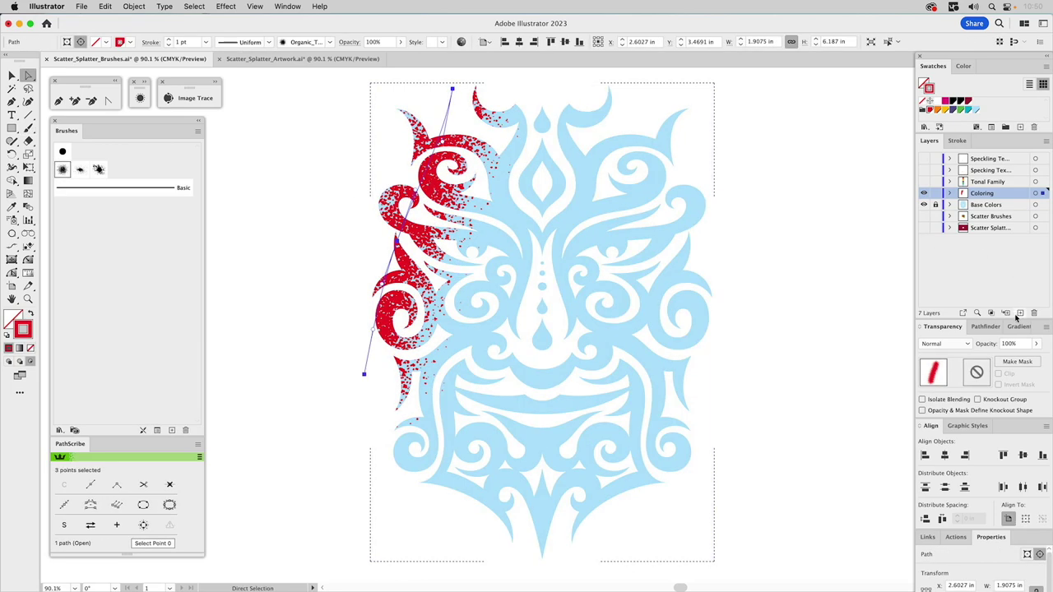
click(960, 141)
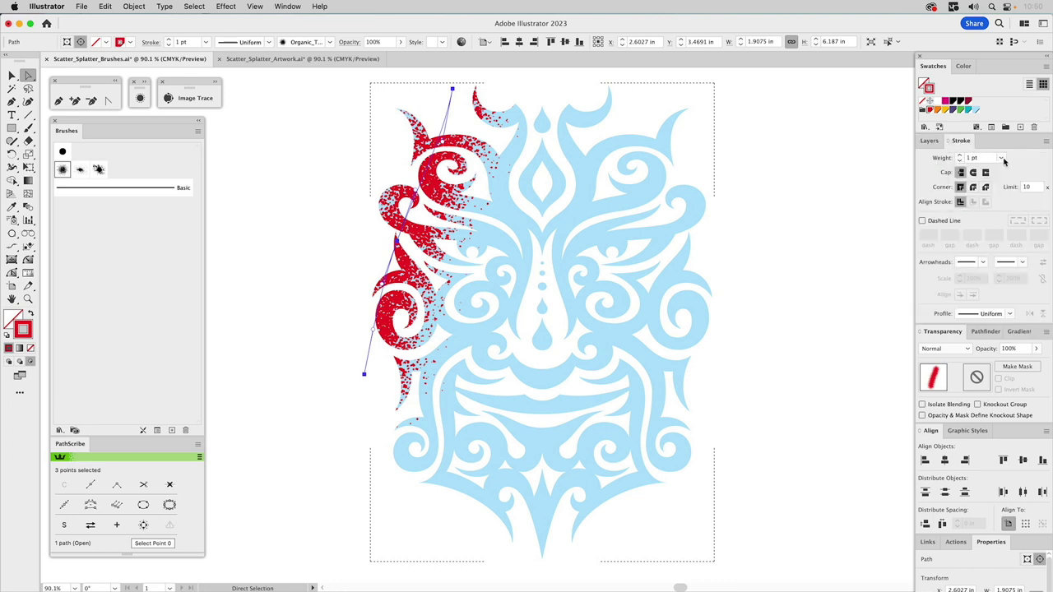
click(1003, 159)
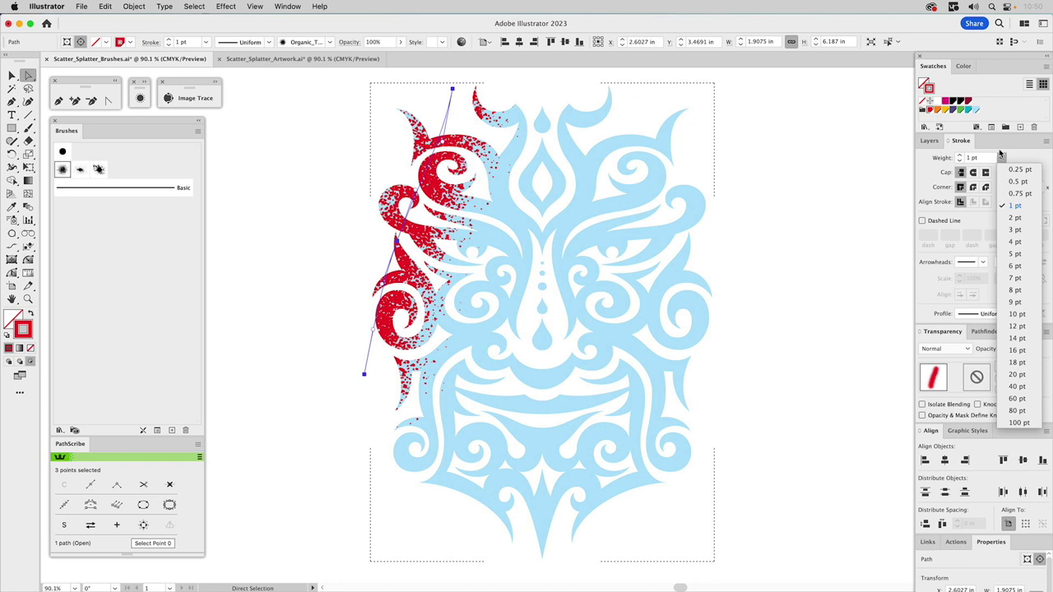
click(973, 162)
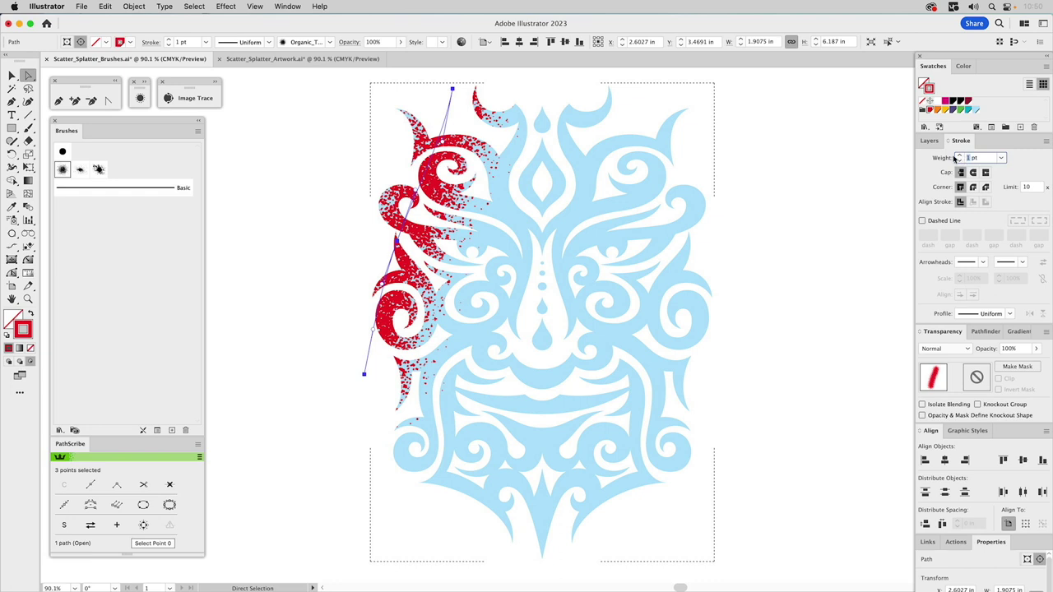
key(Return)
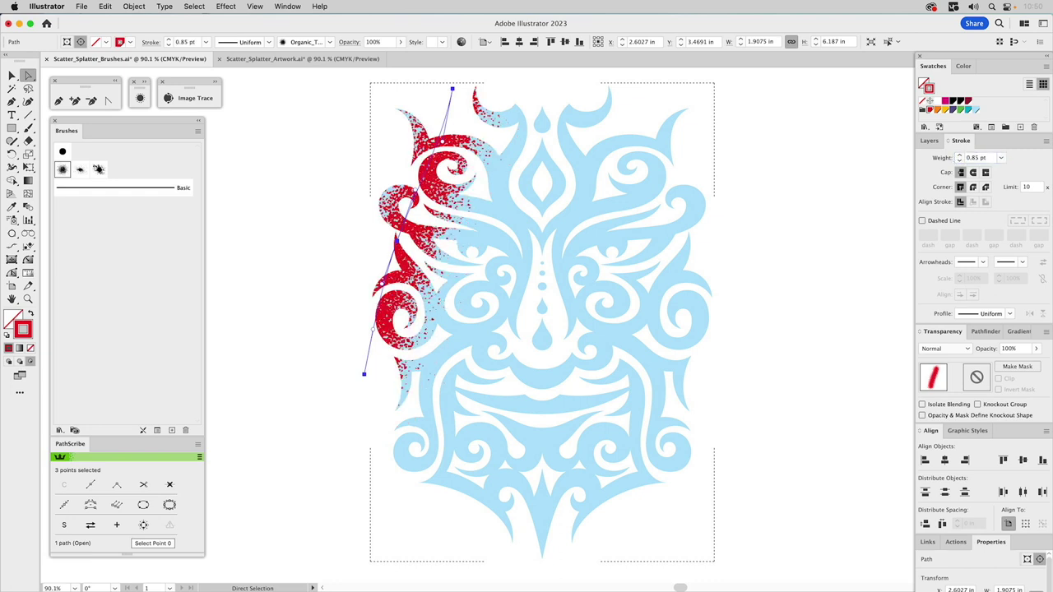
Step: Paint red speckle strokes across the center of the forehead, down the face's right edge, and over the mouth
click(29, 128)
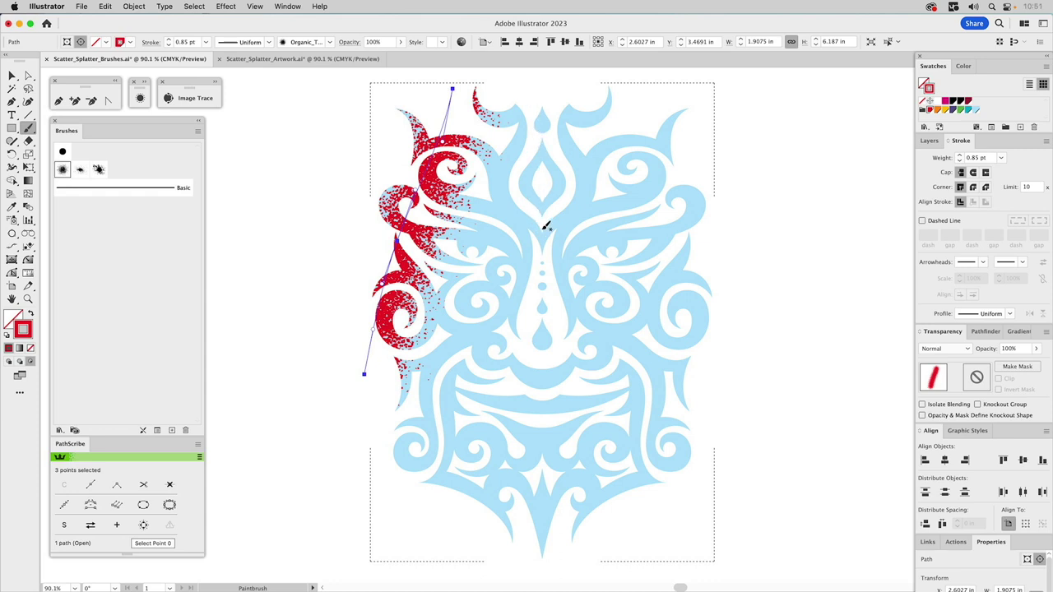
drag(554, 212, 639, 93)
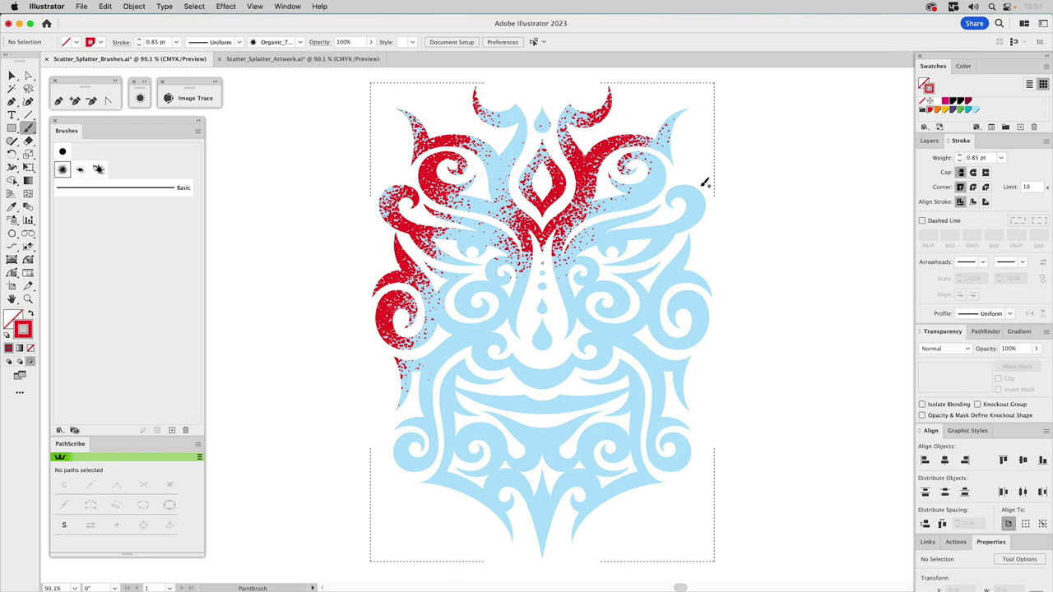
mouse_move(693, 156)
mouse_down()
mouse_move(708, 238)
mouse_move(637, 494)
mouse_move(579, 543)
mouse_up()
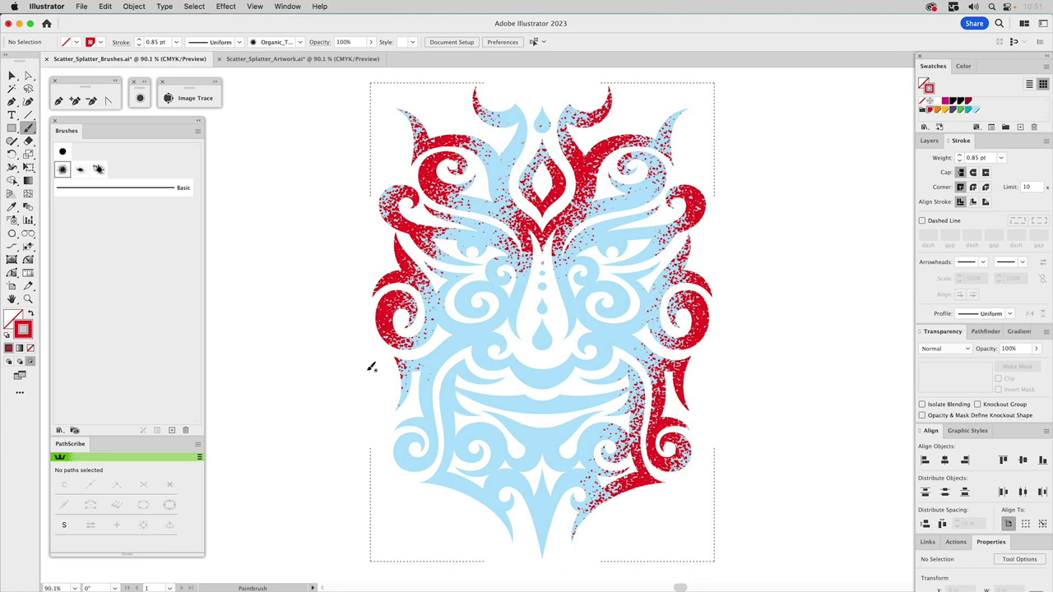
drag(596, 409, 594, 411)
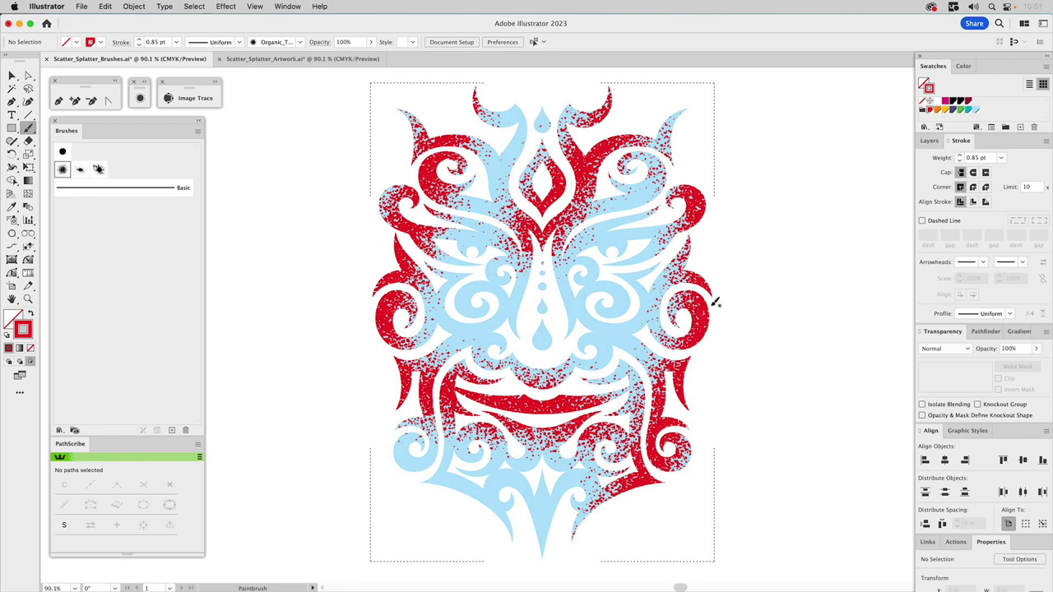
Step: Set the stroke color to orange, paint a trial stroke down the face's left side, and undo it
click(937, 110)
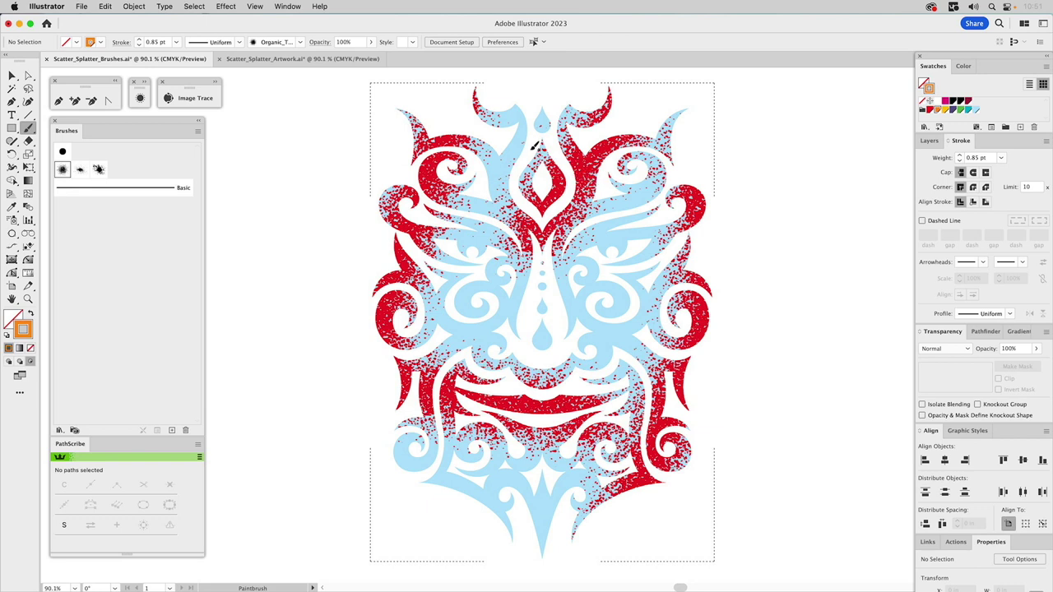
drag(391, 380, 393, 382)
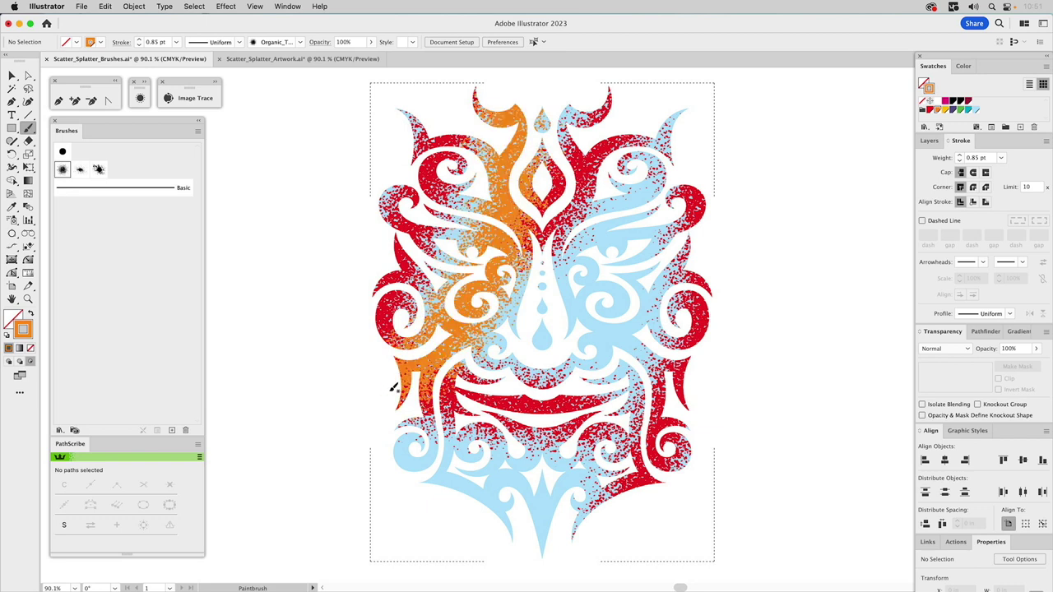
key(a)
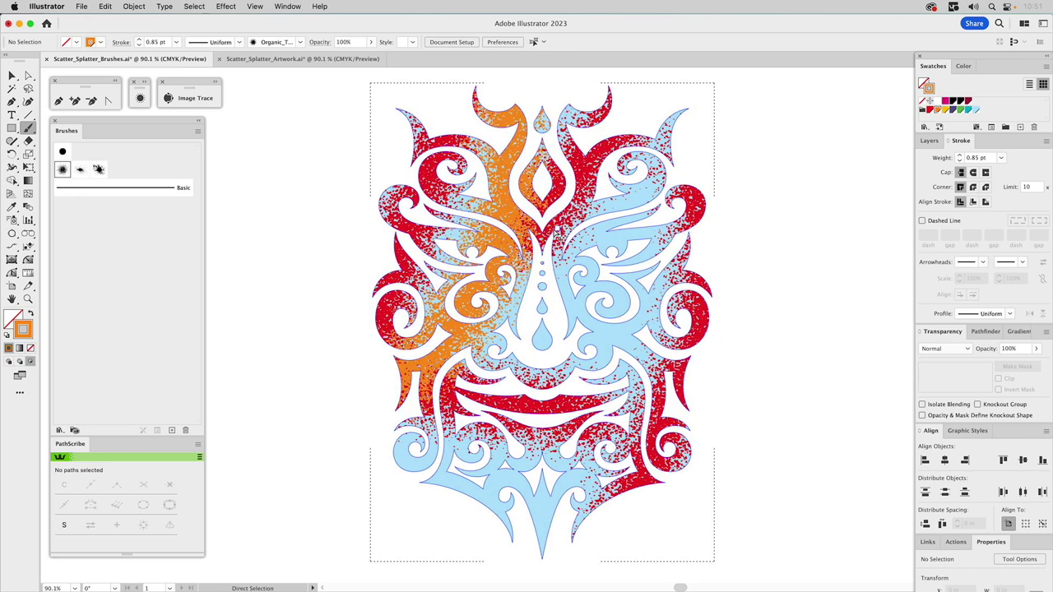
key(ctrl+z)
key(b)
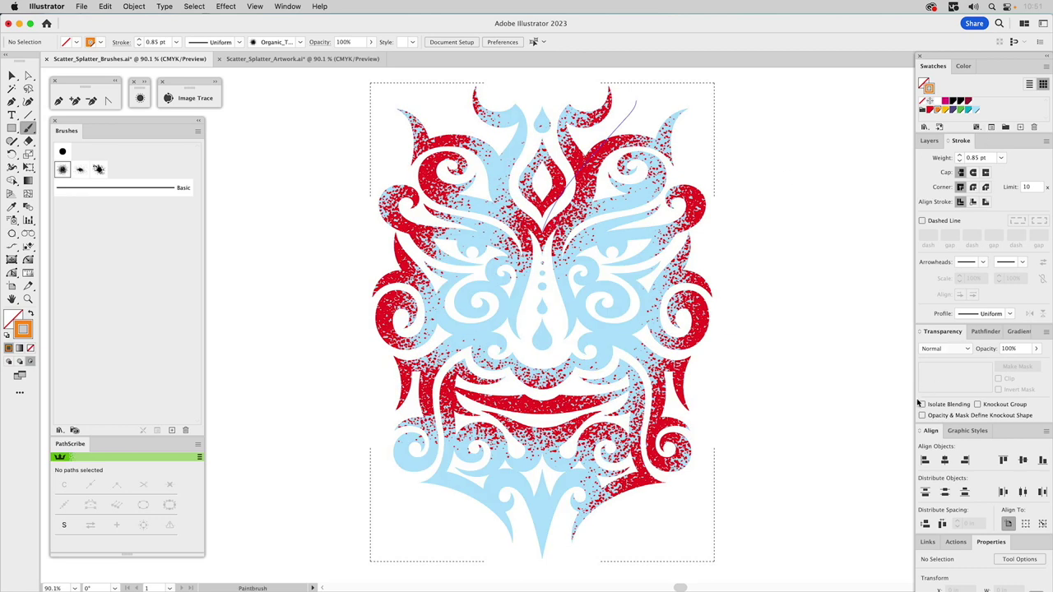
Step: Try an orange stroke on the face's left side in Multiply mode, undo it, and return the blend mode to Normal
click(944, 351)
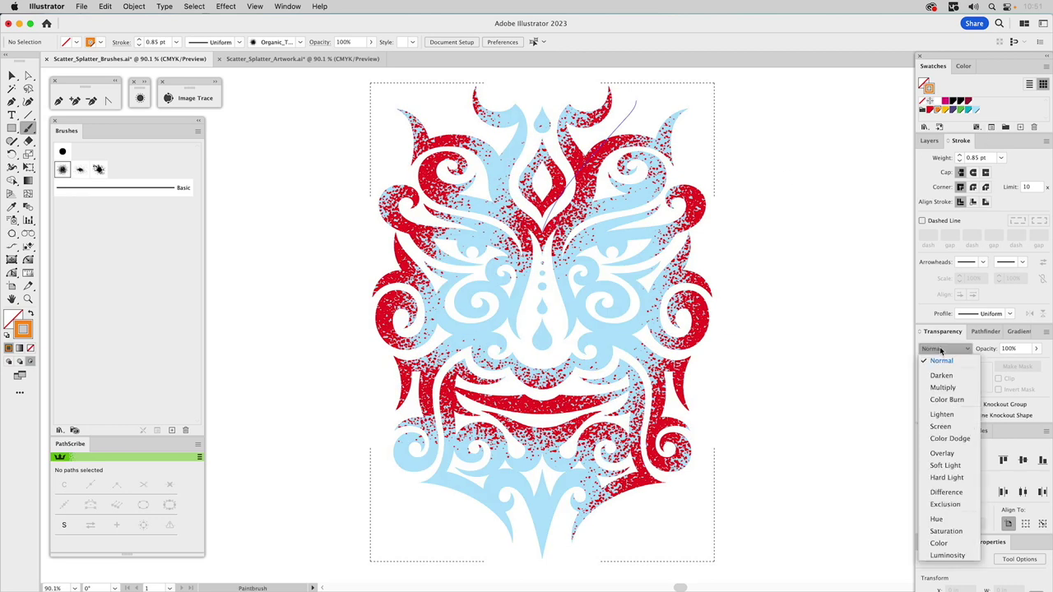
click(943, 389)
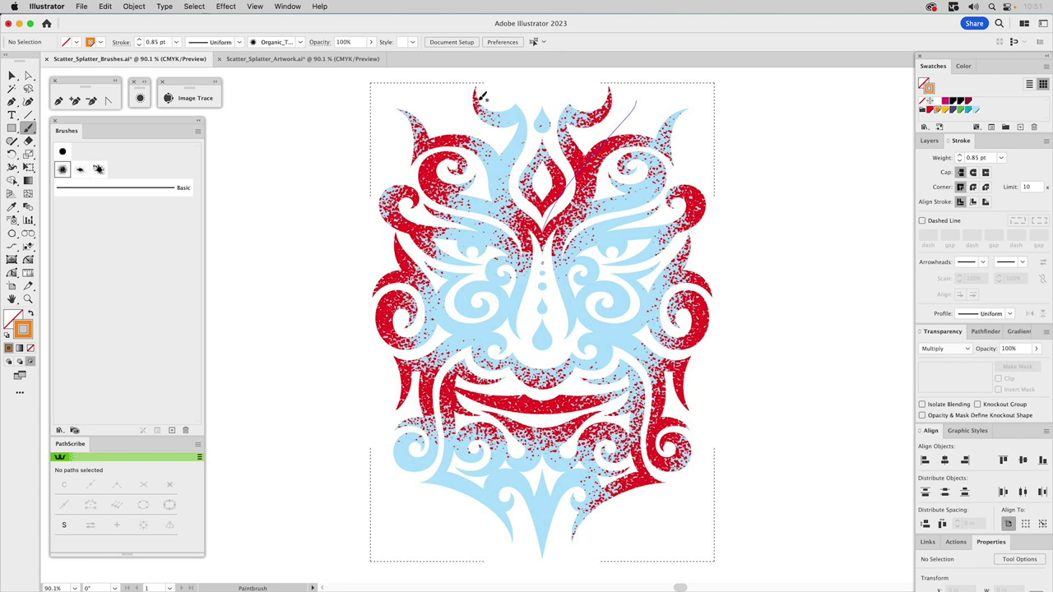
mouse_move(504, 79)
mouse_down()
mouse_move(498, 156)
mouse_move(472, 249)
mouse_move(412, 380)
mouse_move(367, 434)
mouse_up()
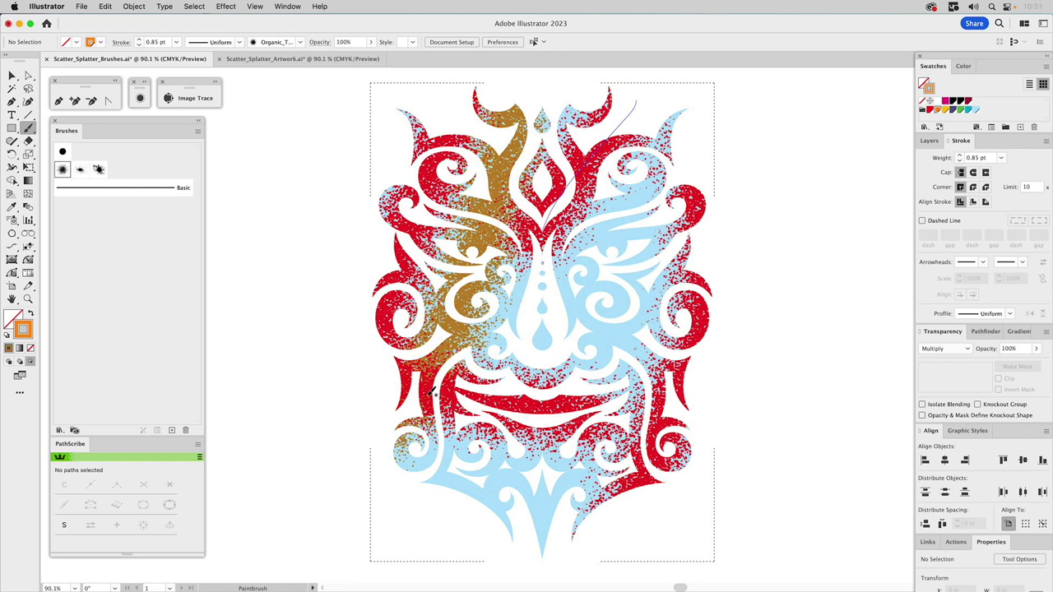
key(super+z)
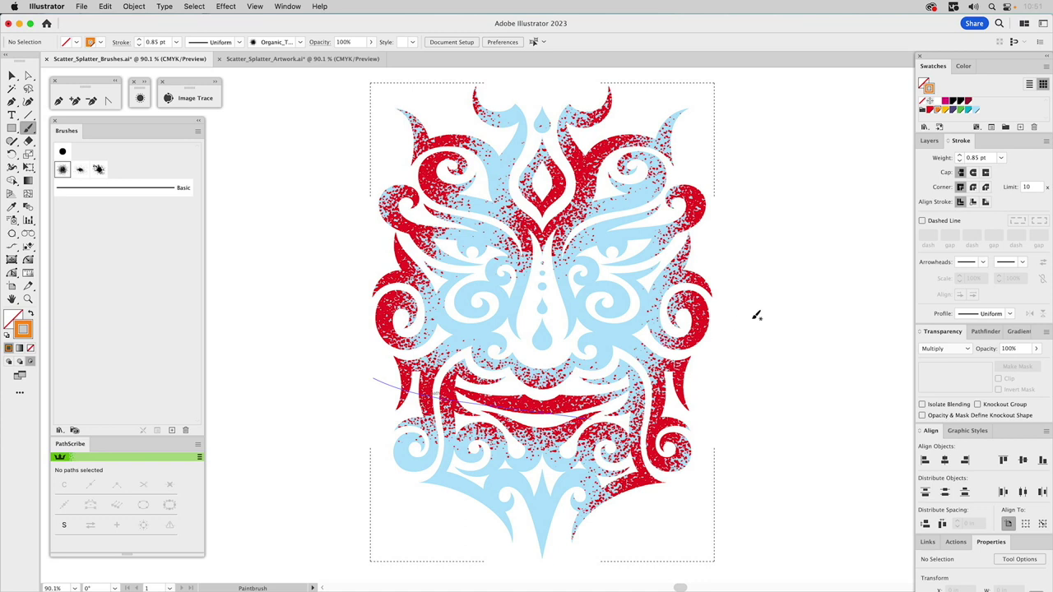
click(942, 349)
click(943, 364)
Step: Paint orange speckle strokes down the face's left side and over the right eye, nose, right cheek, and chin
drag(512, 78, 516, 130)
drag(404, 403, 392, 411)
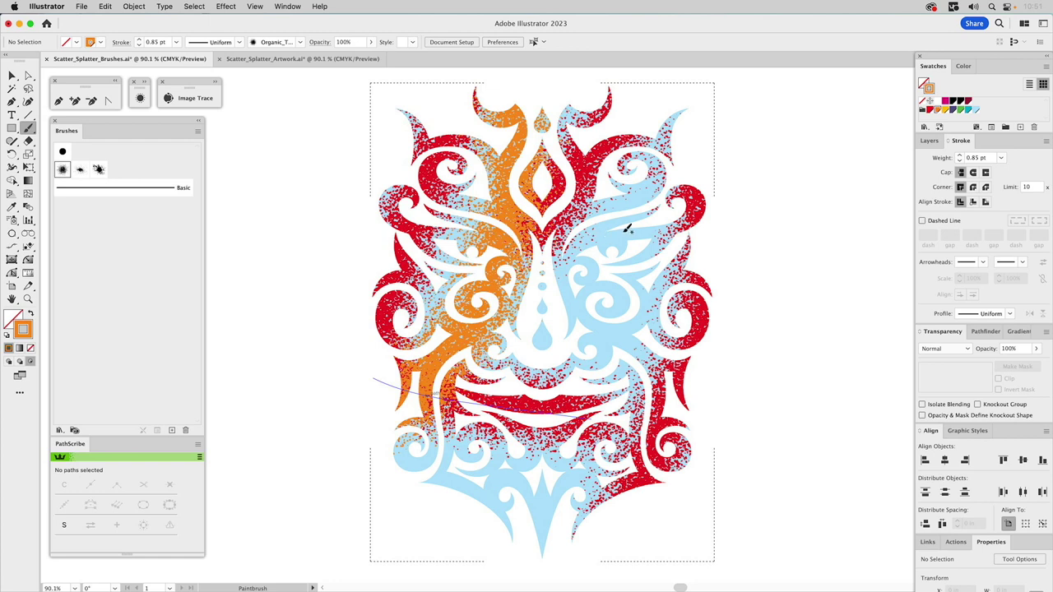
mouse_move(623, 241)
mouse_down()
mouse_move(617, 167)
mouse_move(618, 222)
mouse_move(555, 349)
mouse_up()
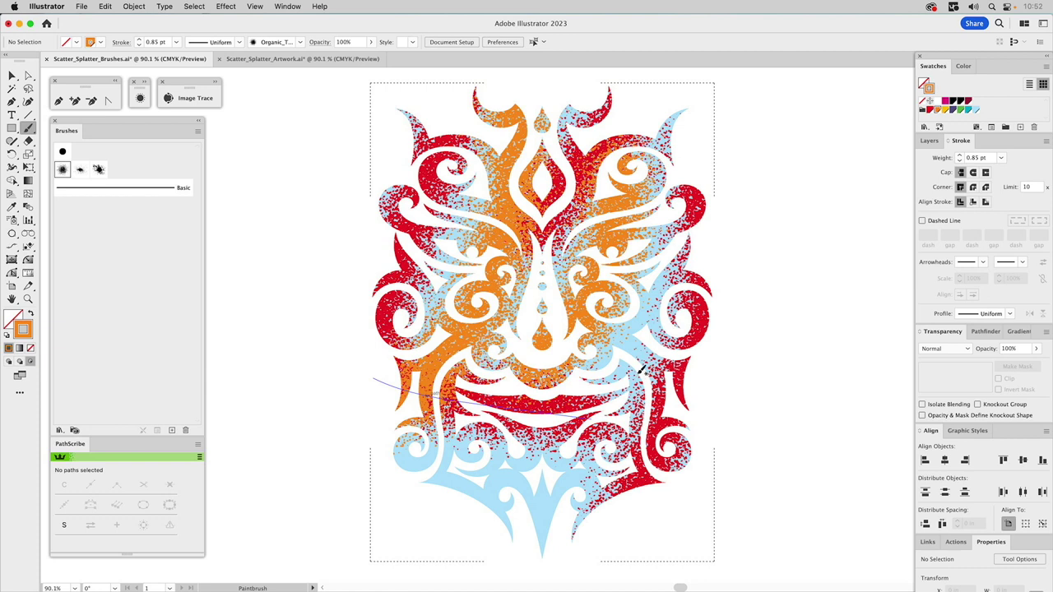
mouse_move(625, 424)
mouse_down()
mouse_move(631, 359)
mouse_move(656, 290)
mouse_move(677, 327)
mouse_up()
mouse_move(464, 421)
mouse_down()
mouse_move(407, 458)
mouse_move(398, 445)
mouse_move(453, 458)
mouse_move(564, 522)
mouse_up()
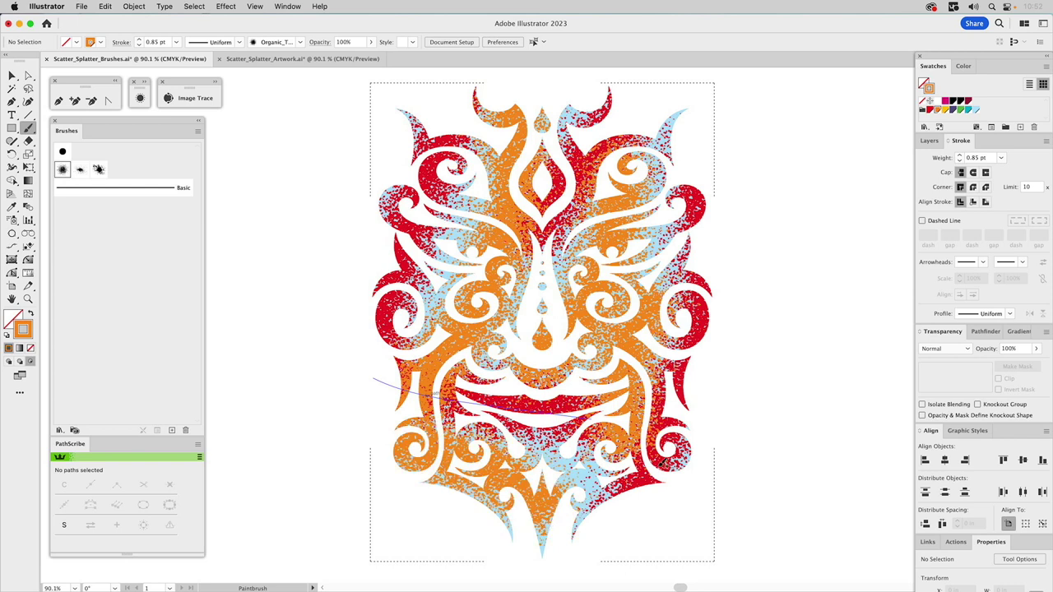
Step: Paint teal speckle strokes over the right forehead, left eye, left jaw, mouth, and both top horns
click(929, 141)
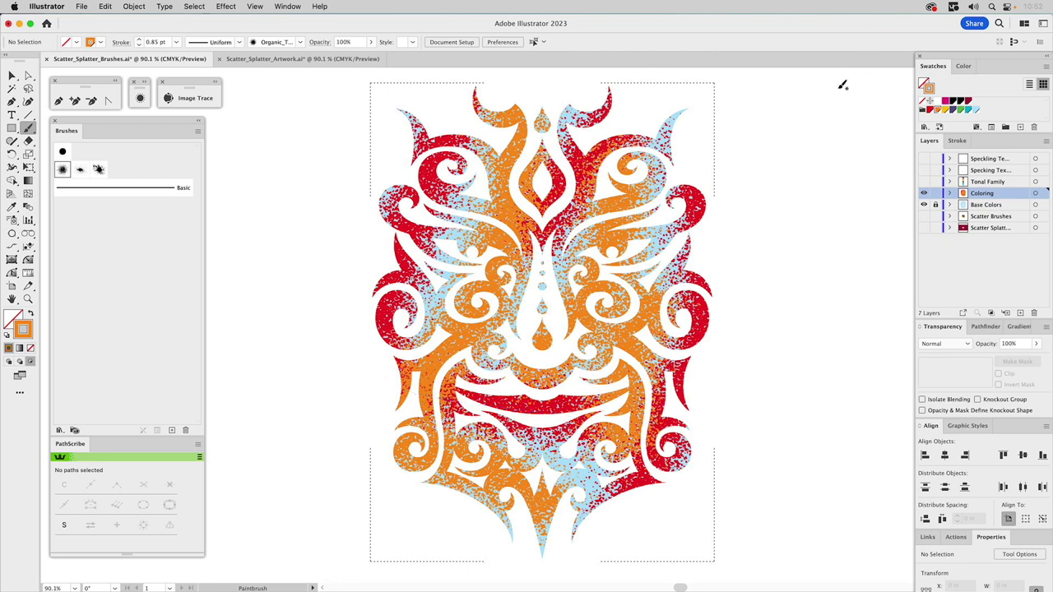
click(969, 111)
mouse_move(573, 99)
mouse_down()
mouse_move(604, 211)
mouse_move(574, 376)
mouse_up()
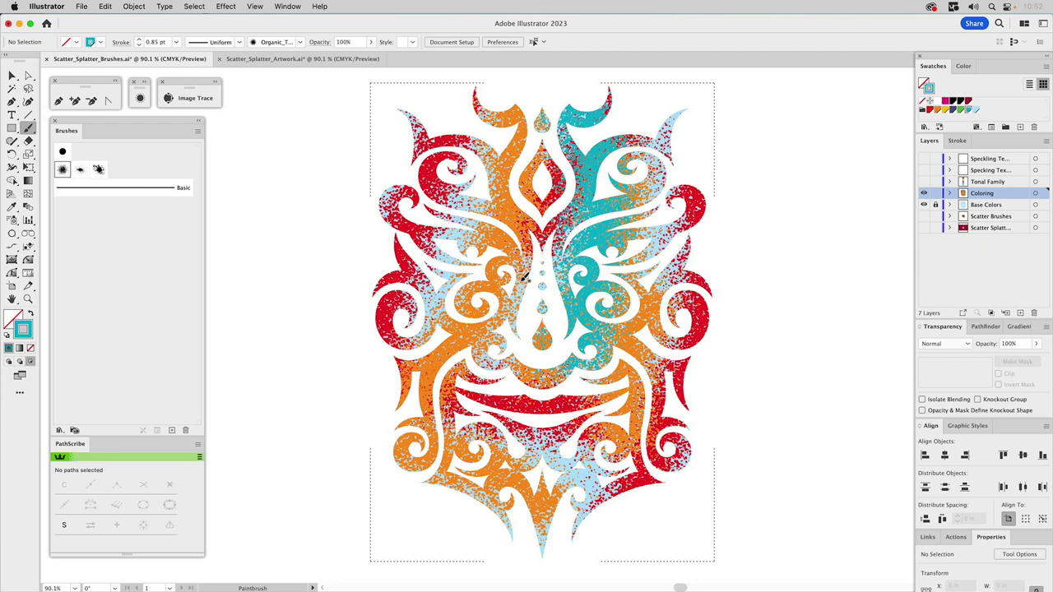
mouse_move(530, 293)
mouse_down()
mouse_move(471, 256)
mouse_move(414, 252)
mouse_move(480, 273)
mouse_up()
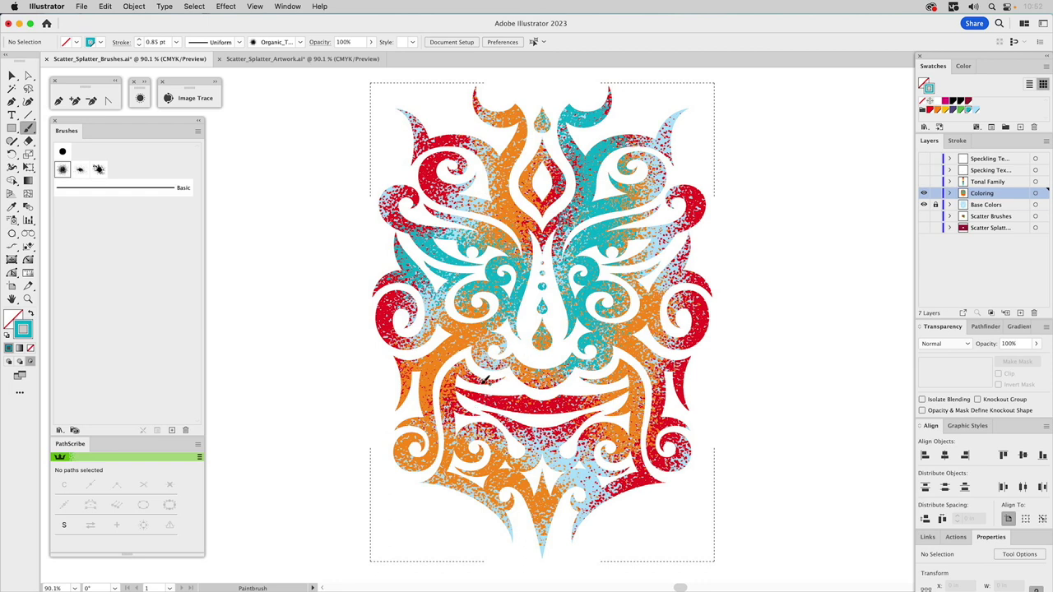
mouse_move(485, 372)
mouse_down()
mouse_move(494, 380)
mouse_move(481, 384)
mouse_move(356, 377)
mouse_move(370, 380)
mouse_up()
mouse_move(459, 393)
mouse_down()
mouse_move(501, 435)
mouse_move(505, 498)
mouse_move(466, 552)
mouse_move(441, 525)
mouse_move(432, 497)
mouse_move(539, 534)
mouse_up()
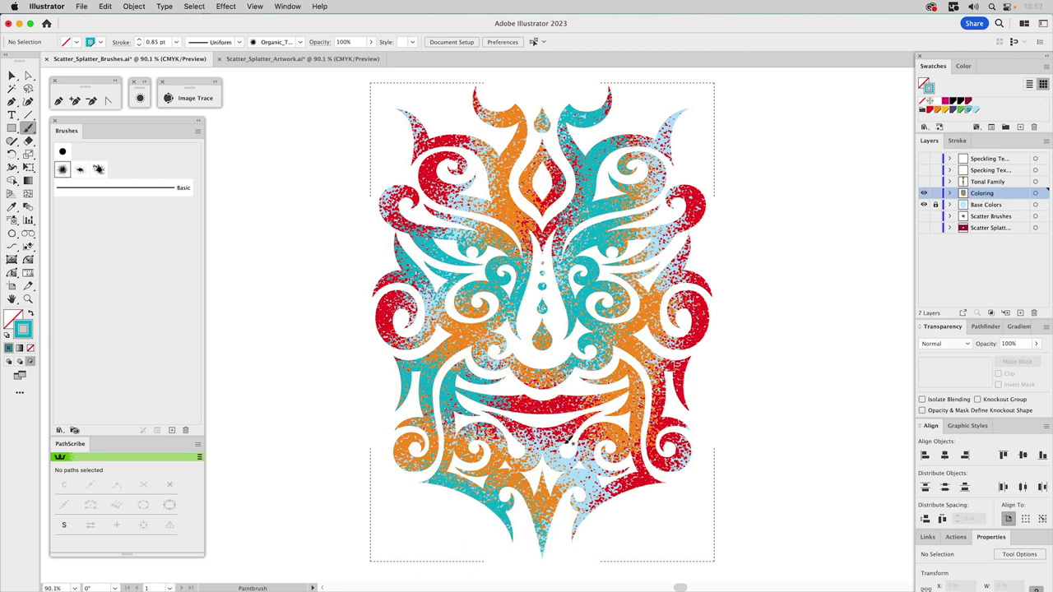
drag(556, 456, 563, 444)
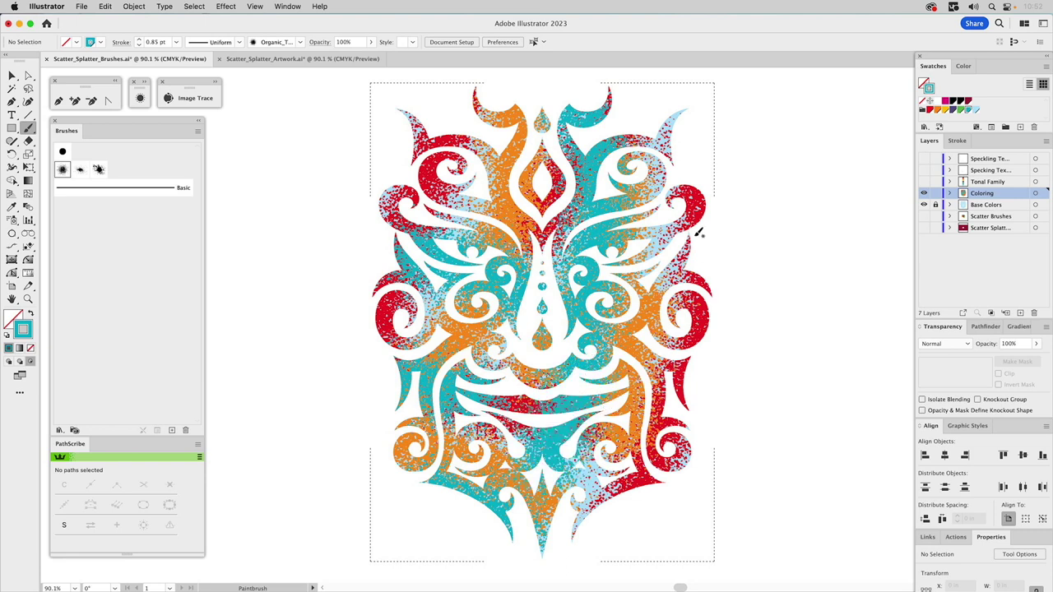
drag(541, 100, 470, 86)
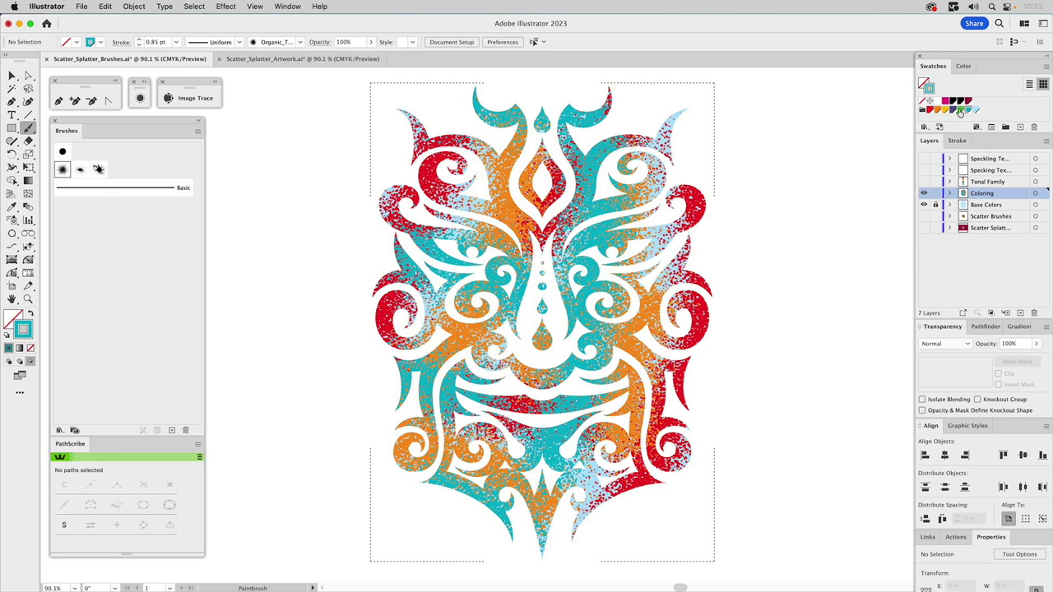
Step: Paint green speckle strokes over the chin, both sides of the nose, and the left forehead
click(958, 111)
mouse_move(580, 478)
mouse_down()
mouse_move(649, 485)
mouse_move(586, 478)
mouse_move(598, 471)
mouse_move(594, 486)
mouse_move(564, 495)
mouse_move(513, 535)
mouse_up()
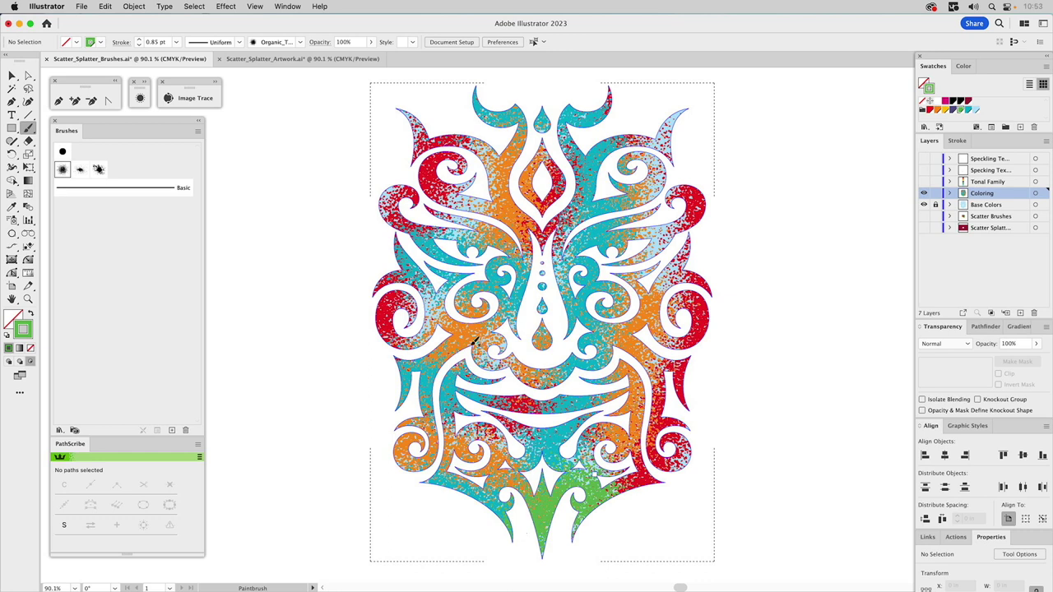
mouse_move(475, 338)
mouse_down()
mouse_move(513, 345)
mouse_move(480, 271)
mouse_move(609, 340)
mouse_up()
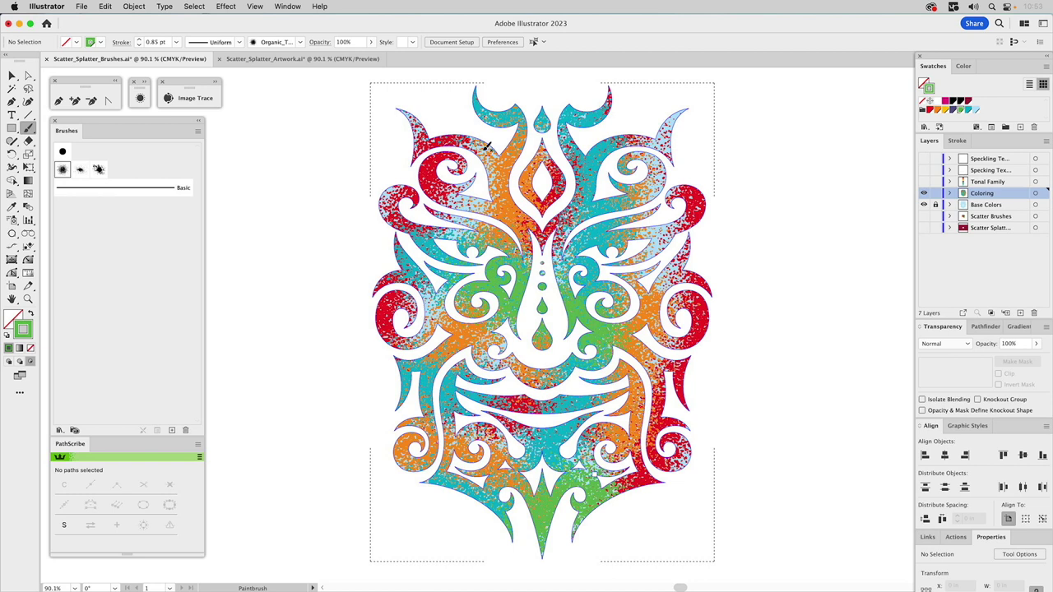
drag(478, 181, 494, 238)
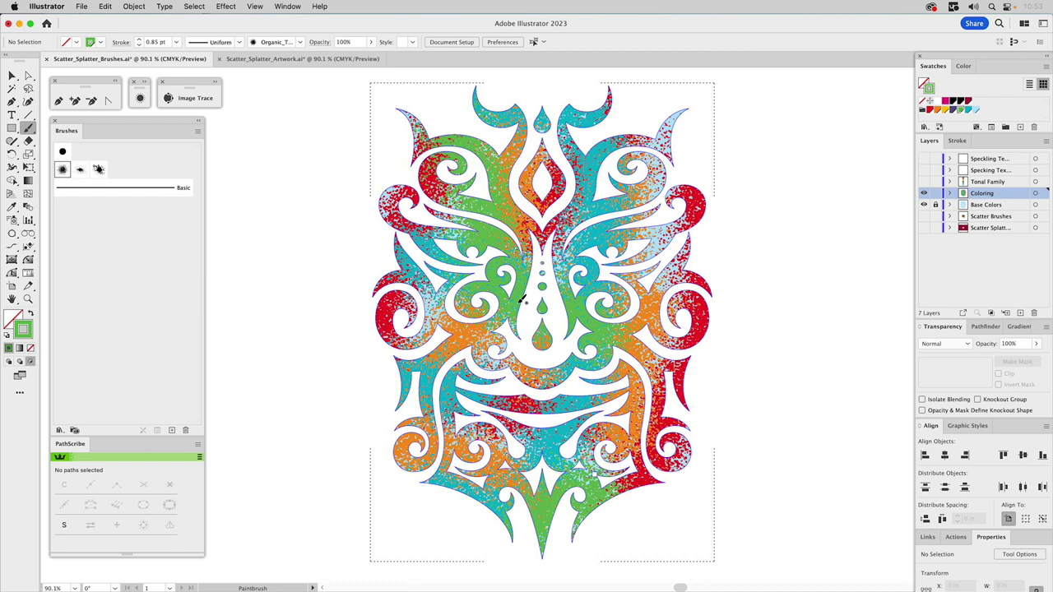
Step: Paint yellow speckle strokes over both cheeks, the sides of the mouth, the chin tip, and the upper forehead
click(943, 110)
mouse_move(483, 268)
mouse_down()
mouse_move(442, 273)
mouse_move(437, 257)
mouse_up()
drag(452, 445, 463, 428)
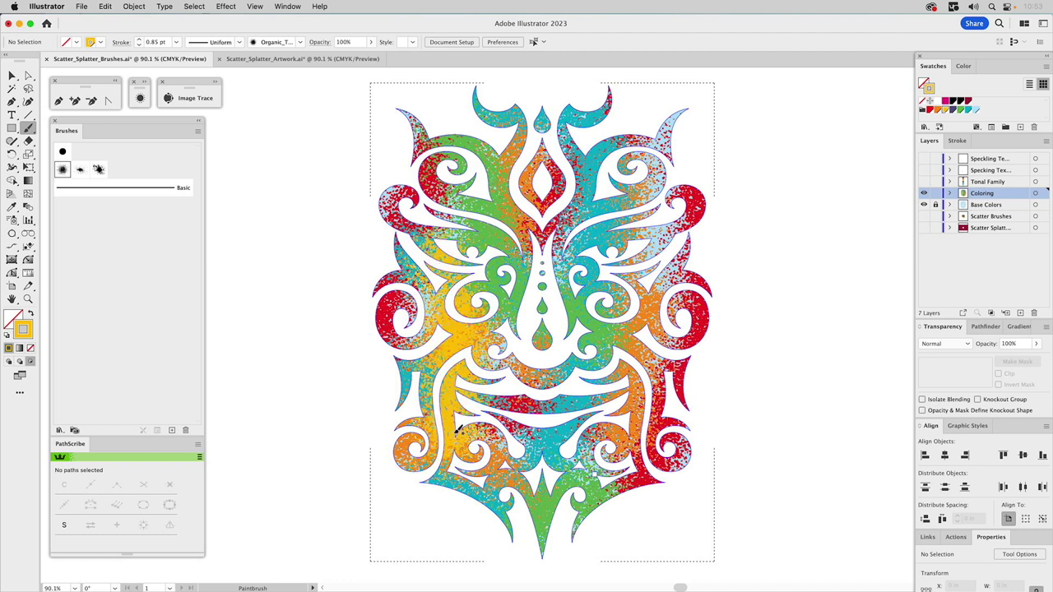
mouse_move(606, 528)
mouse_down()
mouse_move(562, 523)
mouse_move(545, 461)
mouse_up()
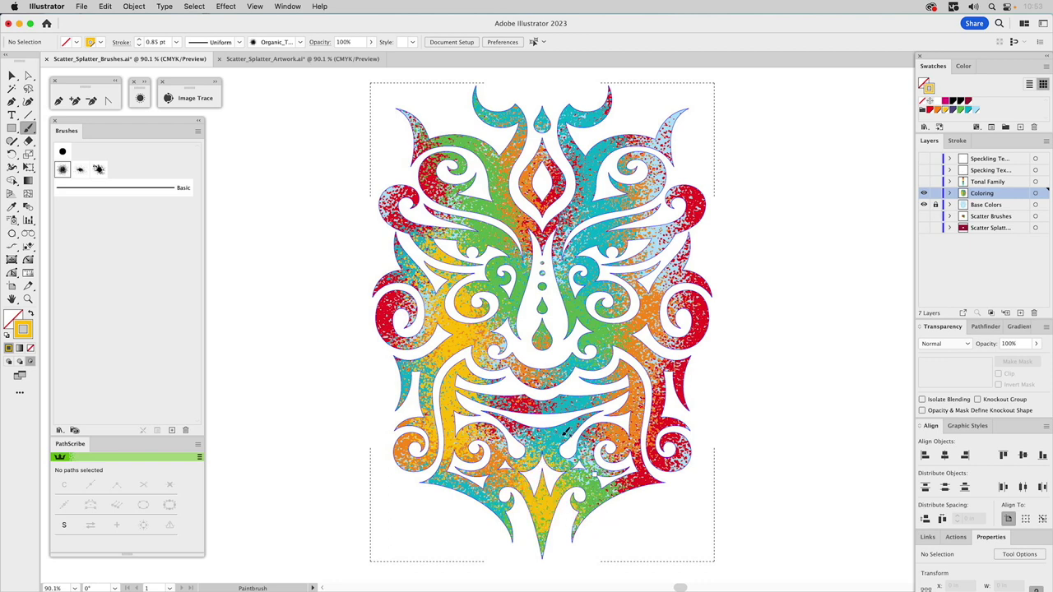
mouse_move(646, 265)
mouse_down()
mouse_move(630, 280)
mouse_move(624, 395)
mouse_up()
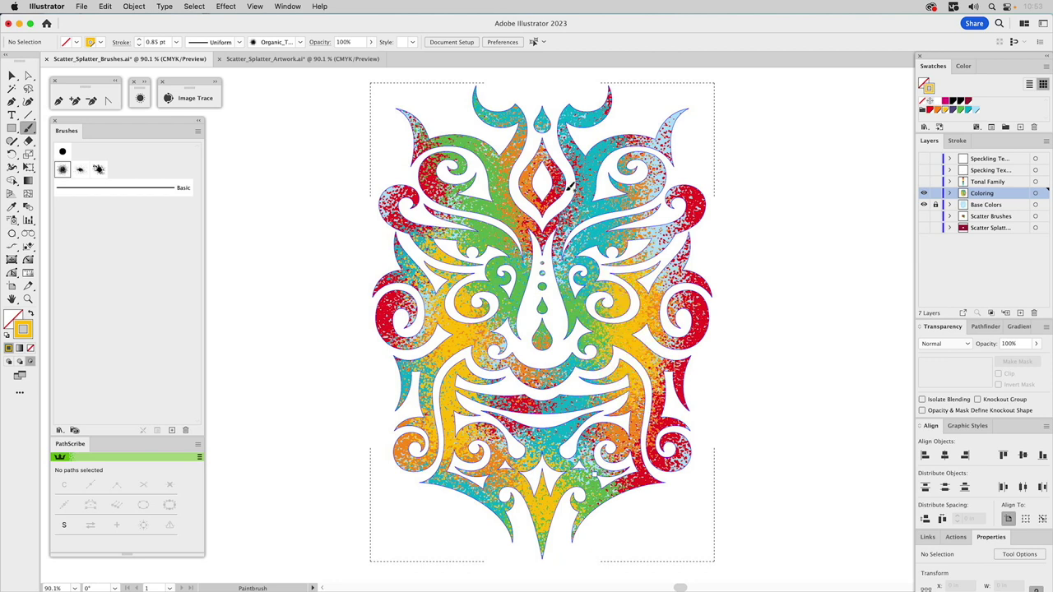
drag(505, 147, 507, 148)
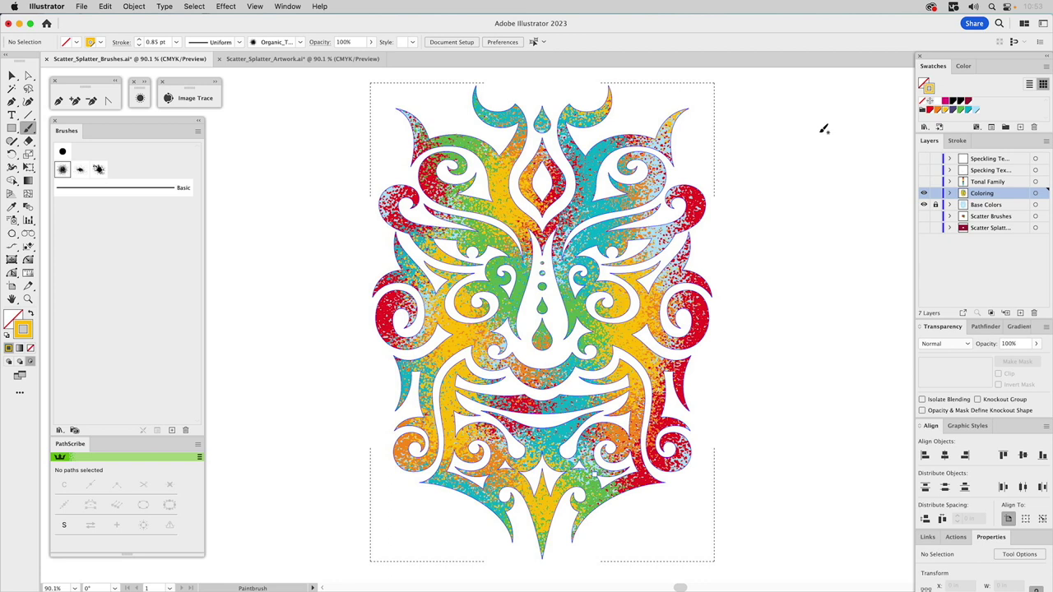
Step: Set the stroke color to dark purple, choose the third, coarser organic scatter brush, and show the stroke settings
click(952, 110)
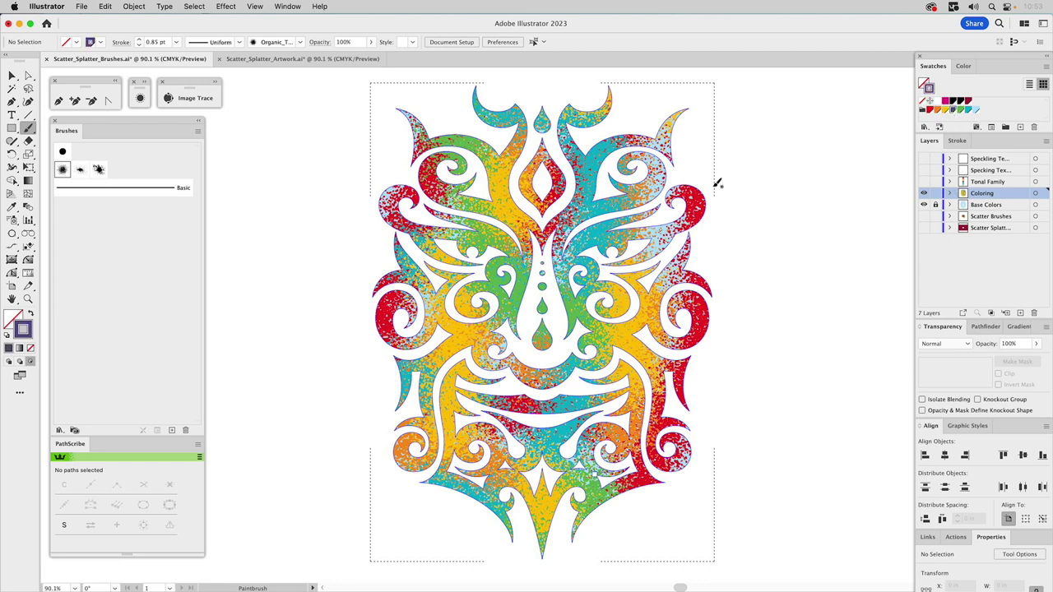
click(98, 169)
click(959, 142)
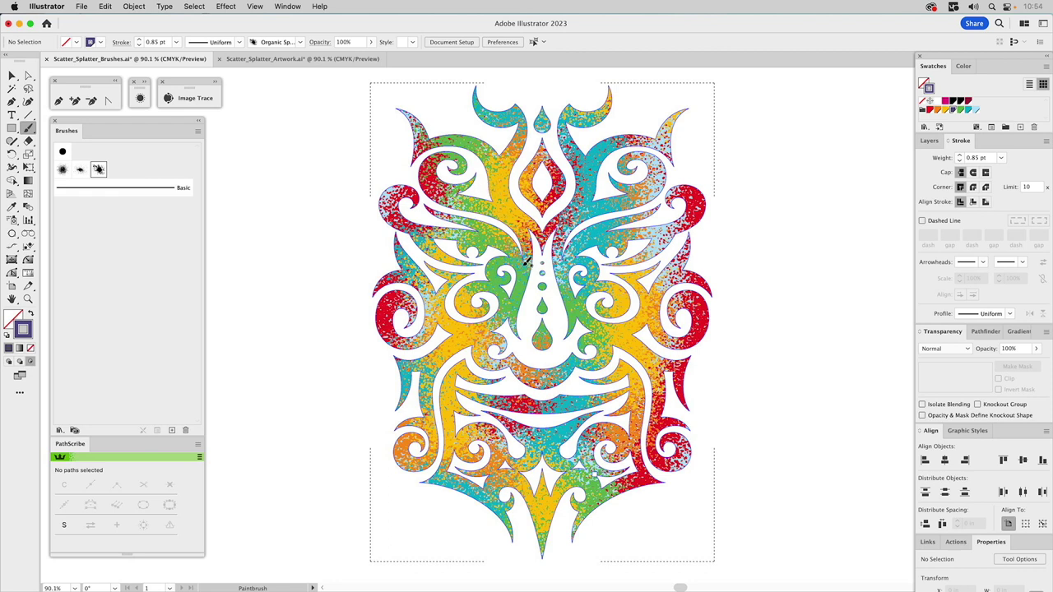
Step: Try a purple splatter stroke across the left eye and brow, undo it, and test it again at 0.5 pt weight before undoing that too
click(375, 193)
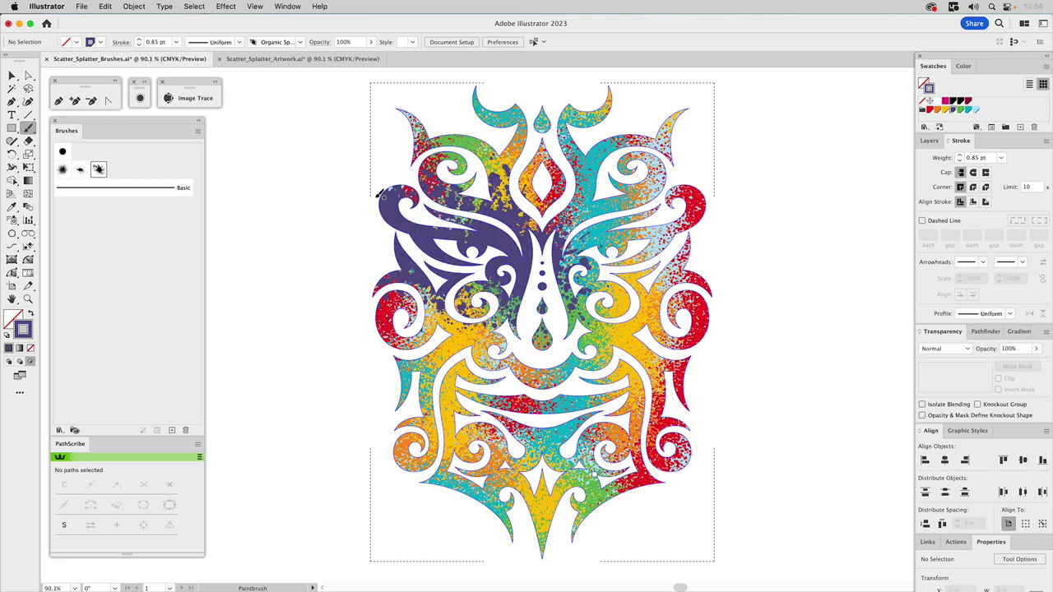
key(super+z)
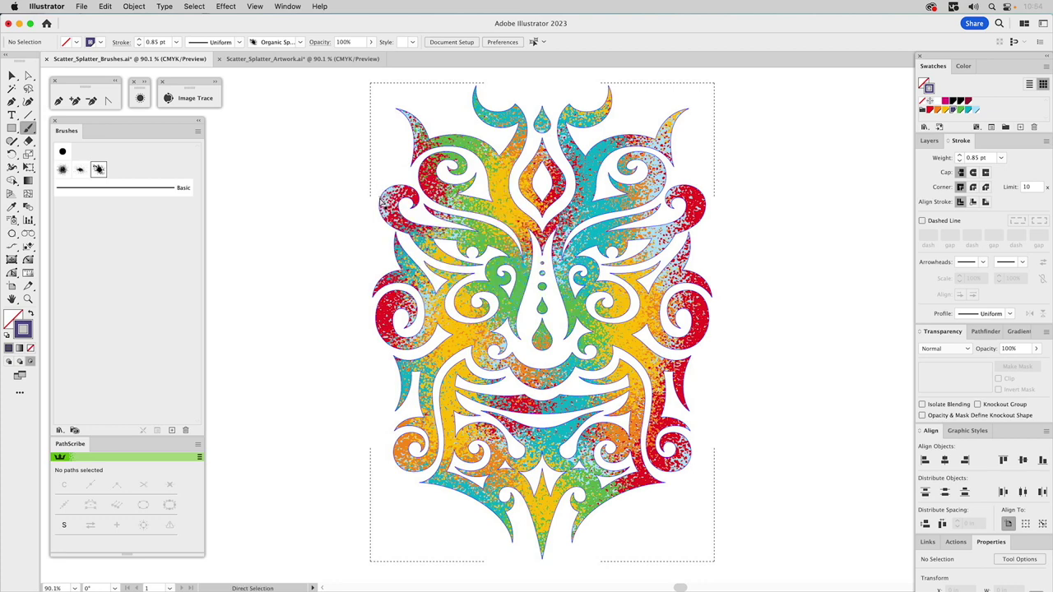
click(1001, 158)
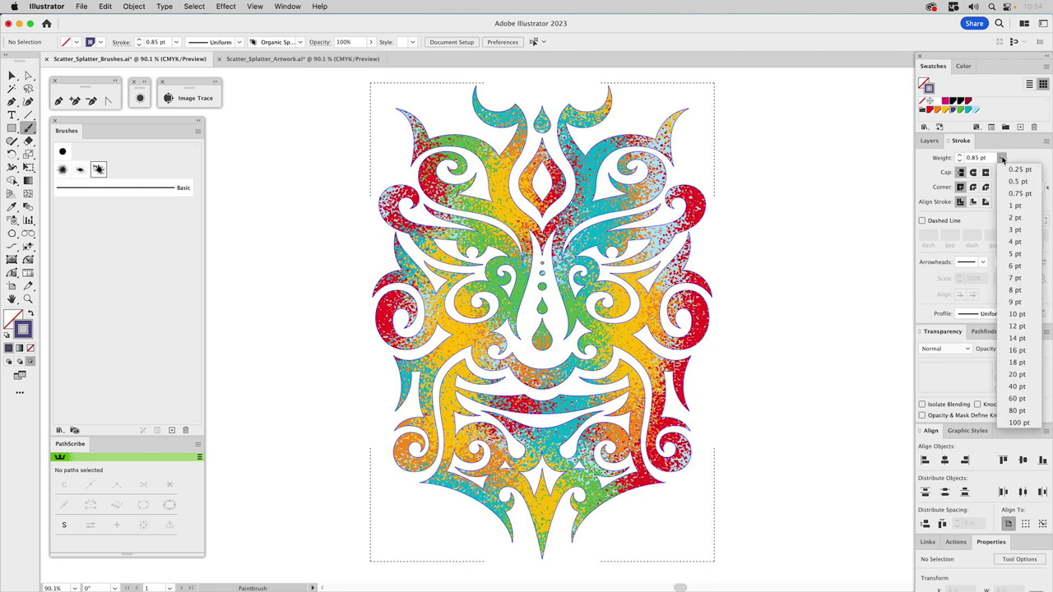
click(1012, 182)
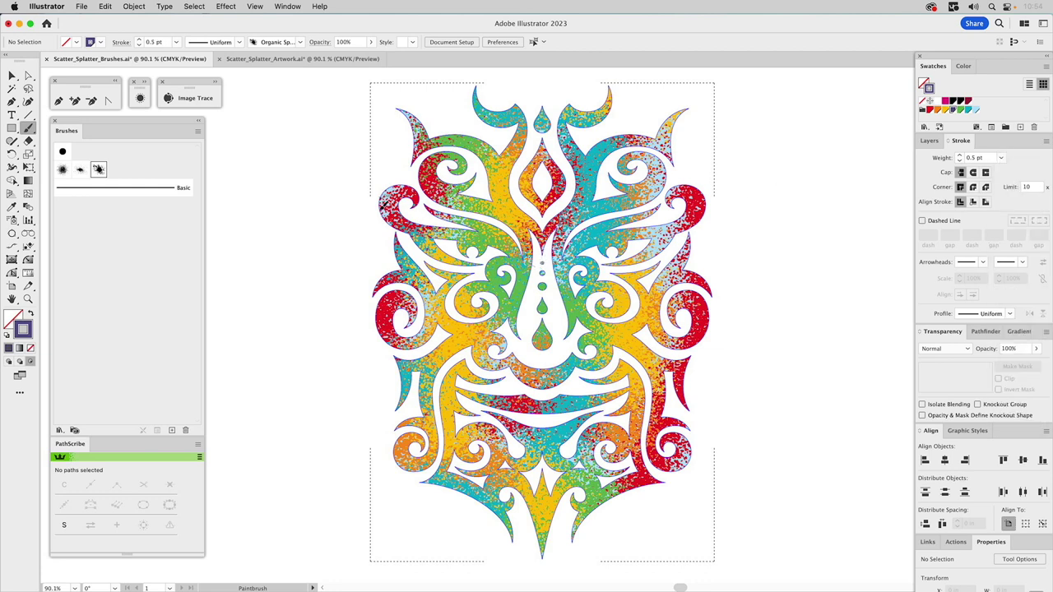
key(super+shift+z)
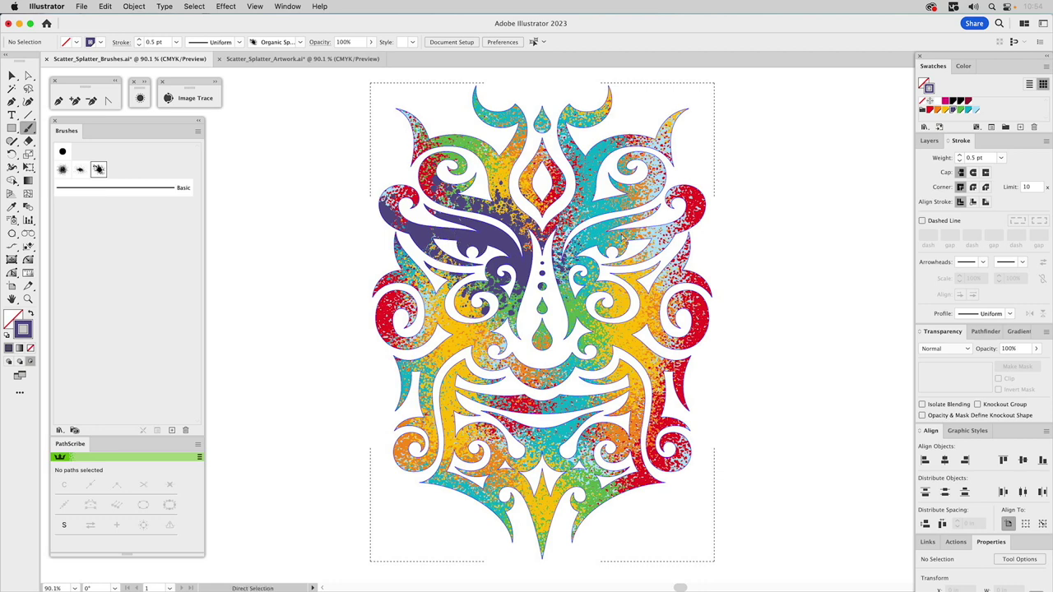
key(super+z)
Step: Set the stroke weight to 0.4 pt for the purple splatter brush
click(974, 158)
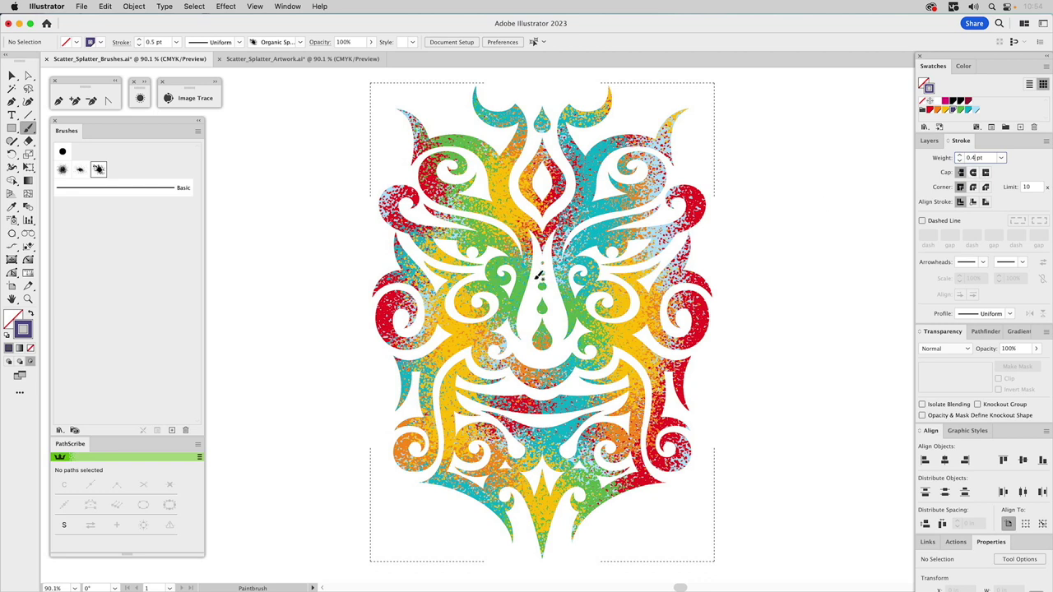
Step: Paint dark purple splatter strokes at 0.4 pt across the mask's eyes, upper lip, mouth, jaw, lower curls and horns
drag(539, 276, 410, 238)
drag(381, 193, 383, 219)
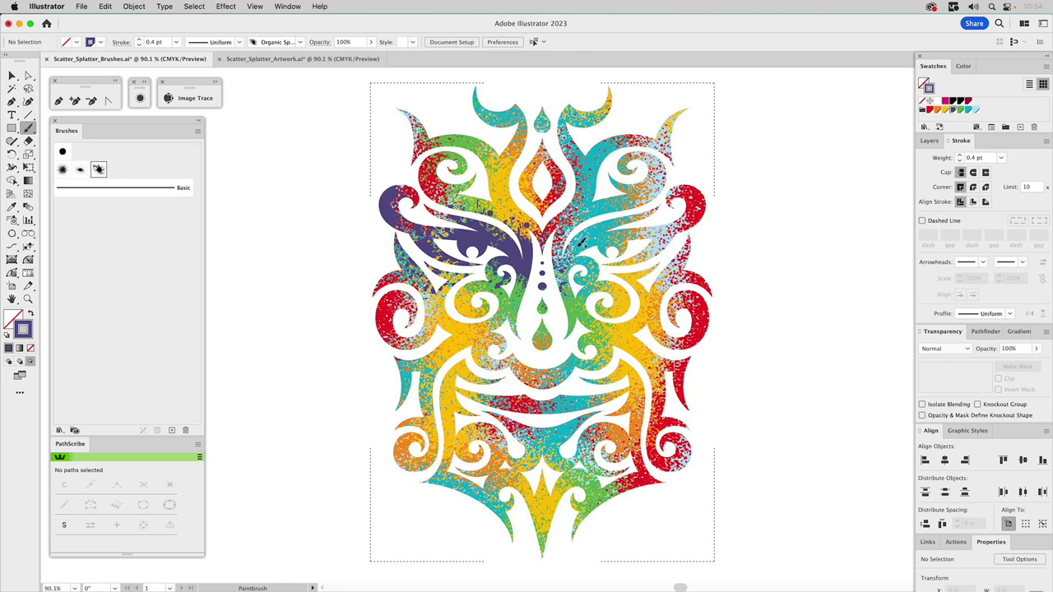
drag(663, 224, 671, 218)
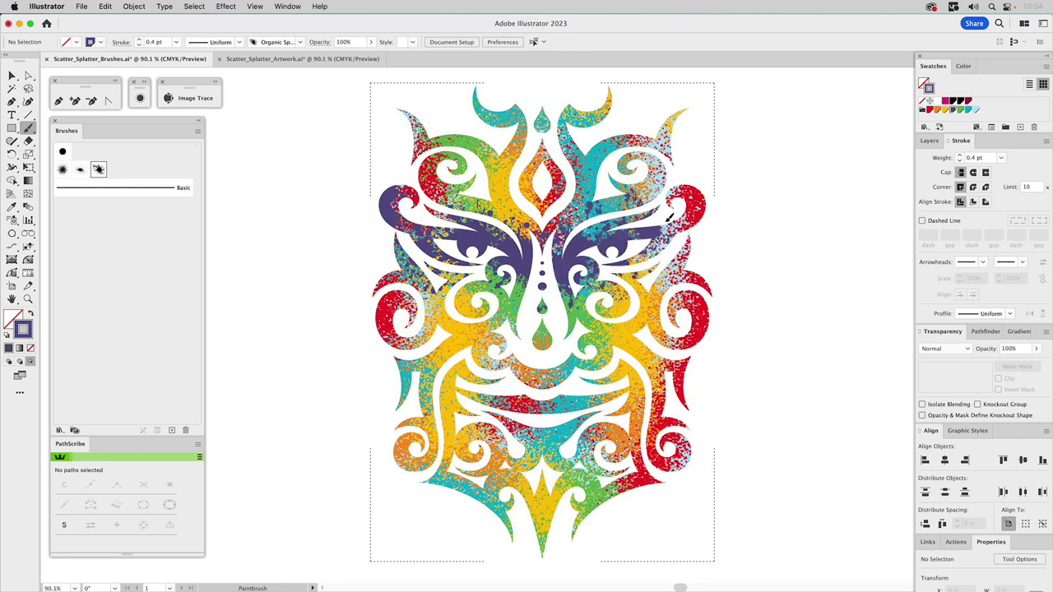
mouse_move(585, 351)
mouse_down()
mouse_move(590, 378)
mouse_move(588, 368)
mouse_move(510, 387)
mouse_up()
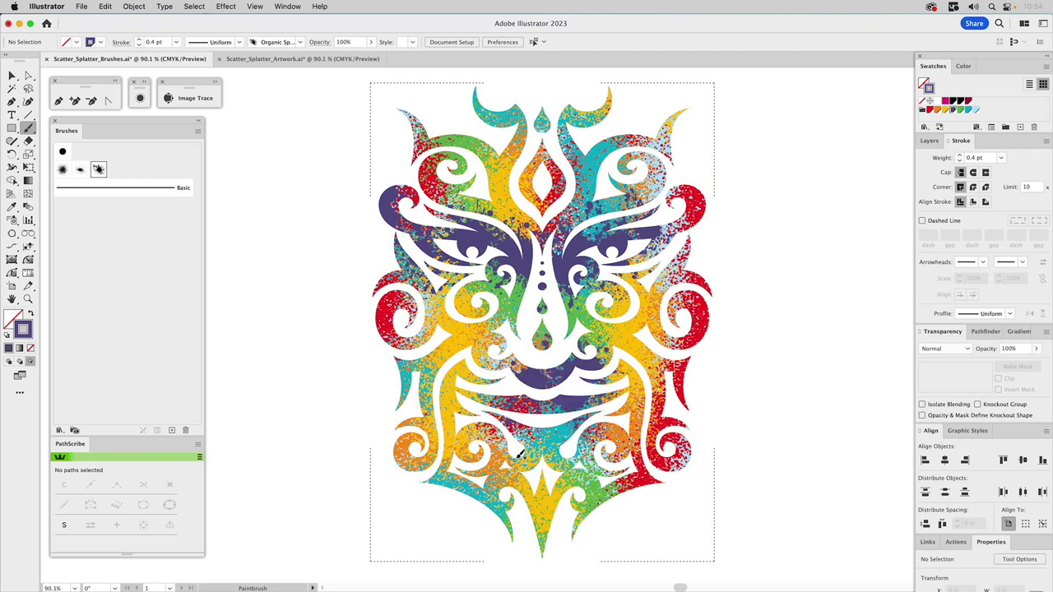
mouse_move(476, 410)
mouse_down()
mouse_move(450, 384)
mouse_move(477, 410)
mouse_up()
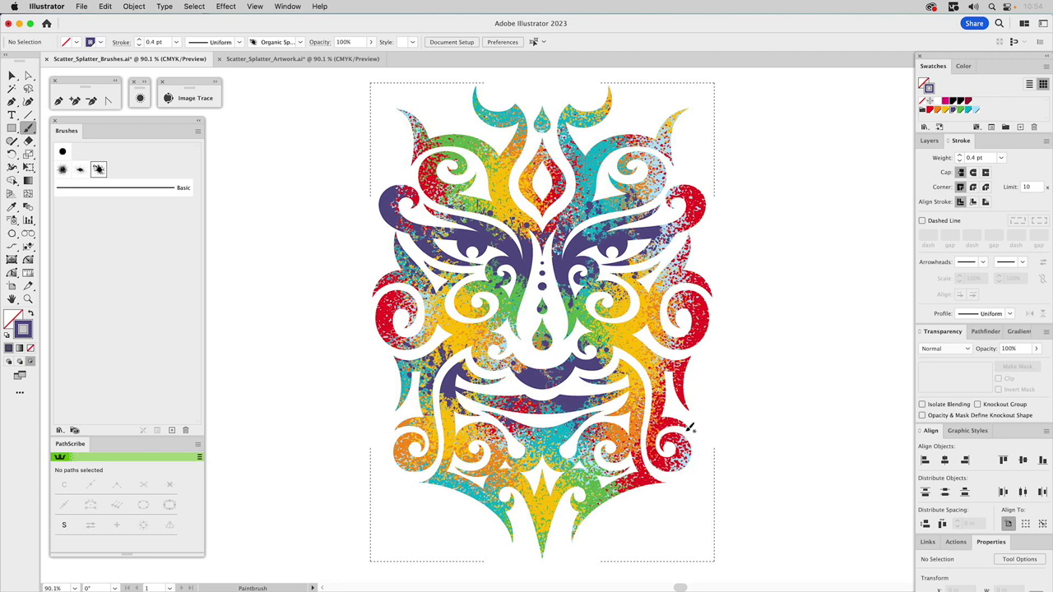
mouse_move(690, 431)
mouse_down()
mouse_move(671, 467)
mouse_move(664, 402)
mouse_up()
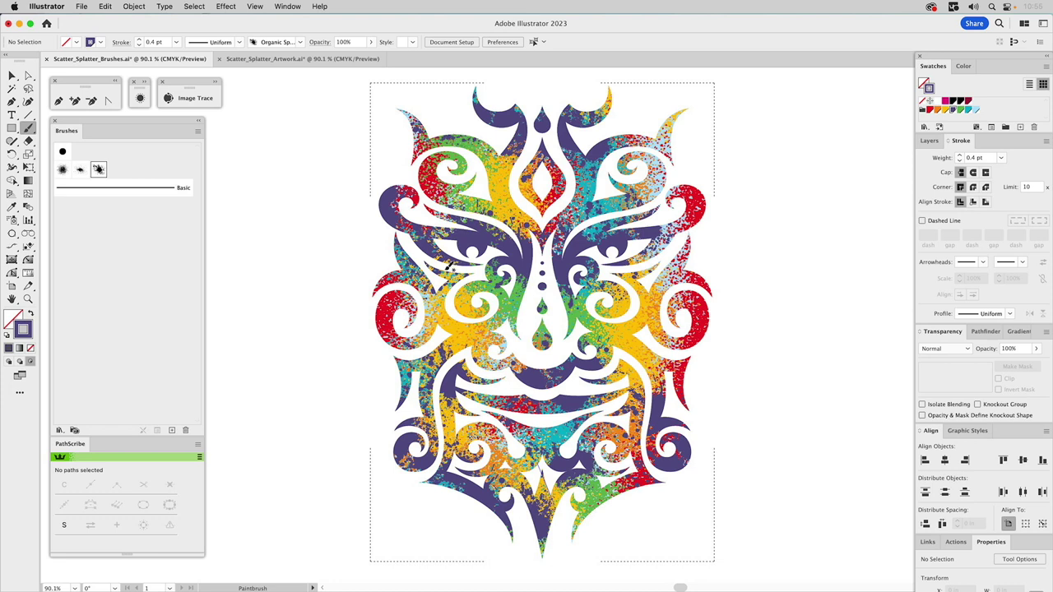
Step: Paint orange splatter strokes on the mask's left cheek curl and lower right jaw, undoing an oversized first cheek stroke
click(938, 111)
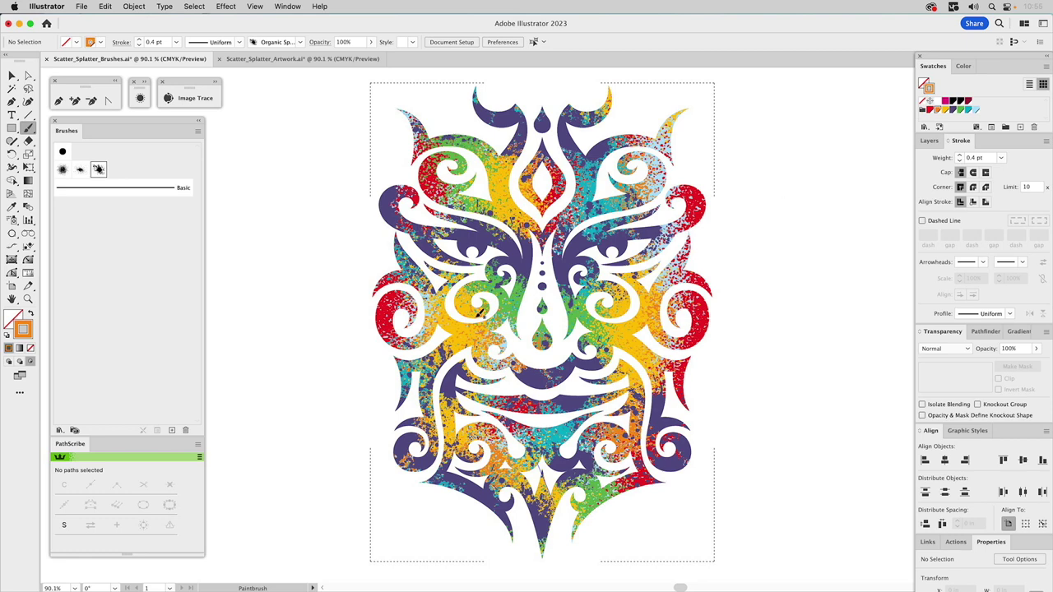
drag(457, 284, 441, 335)
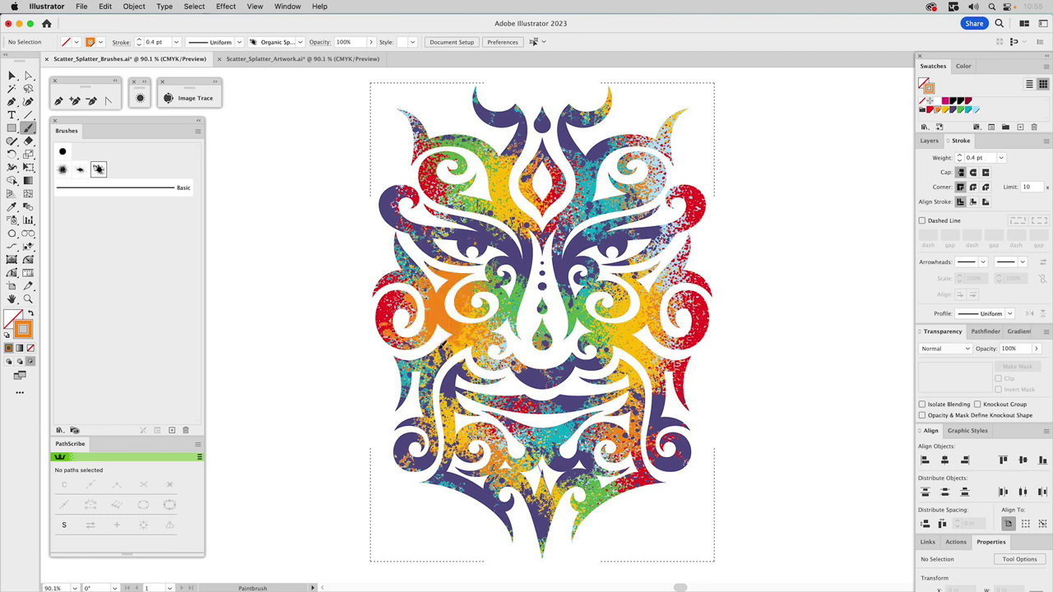
key(super+z)
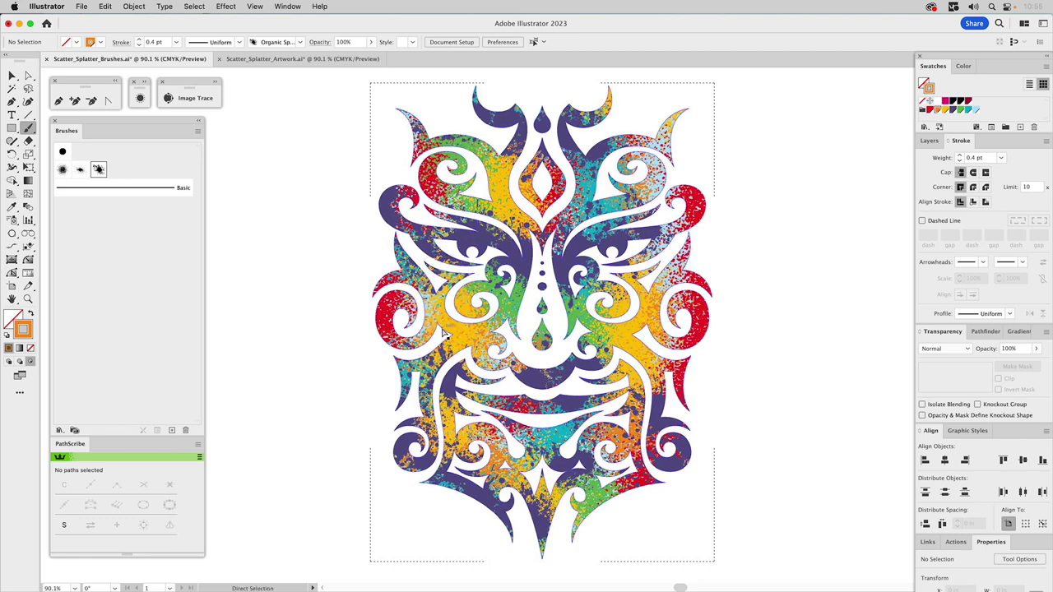
drag(448, 301, 428, 318)
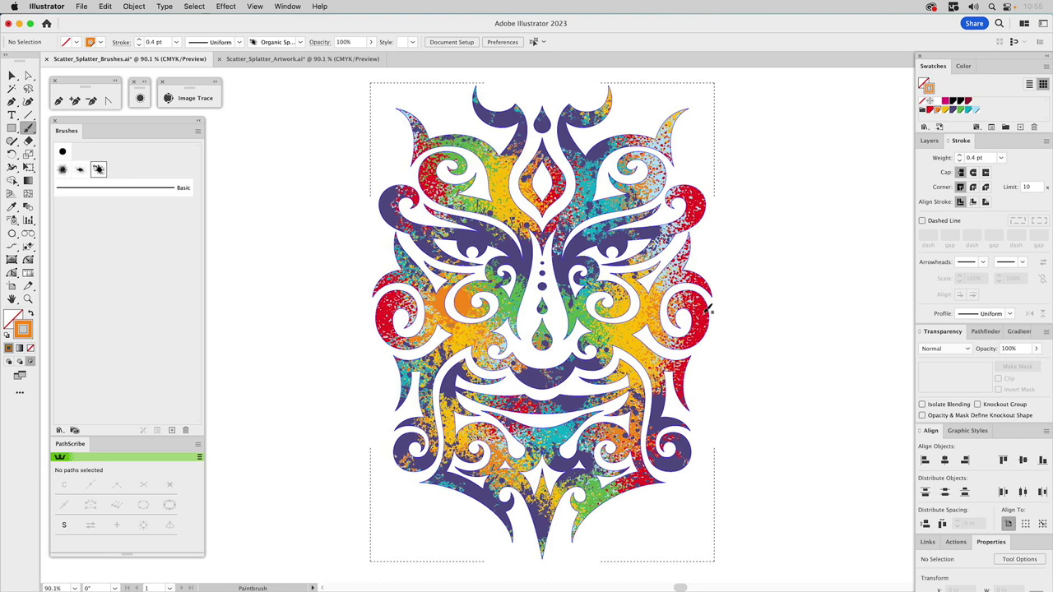
drag(626, 420, 638, 427)
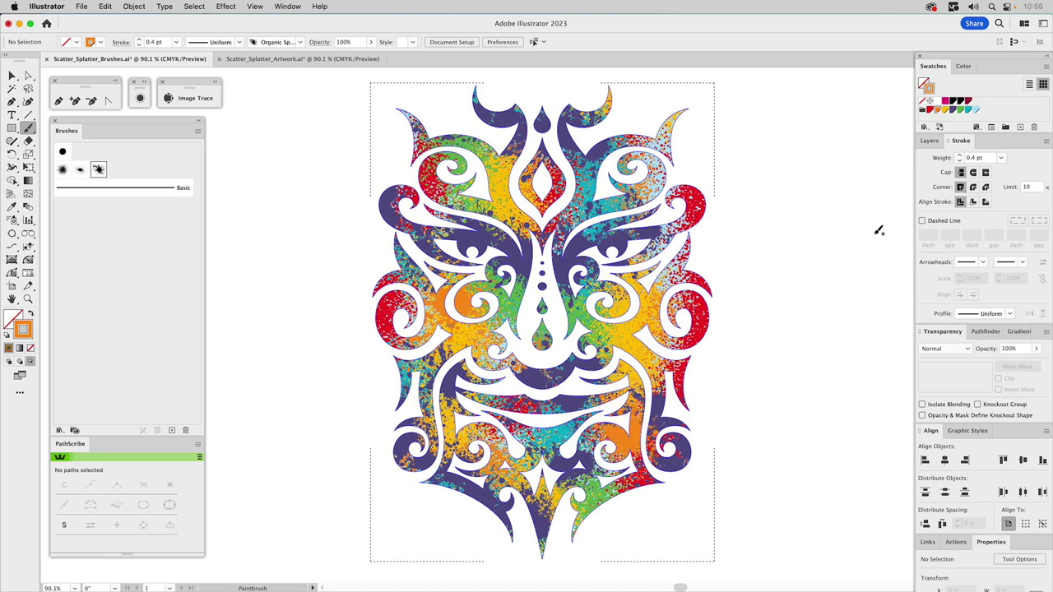
Step: Add teal splatter strokes to the upper left forehead curl, the right cheek and the lower left side fin
click(967, 111)
drag(469, 169, 457, 176)
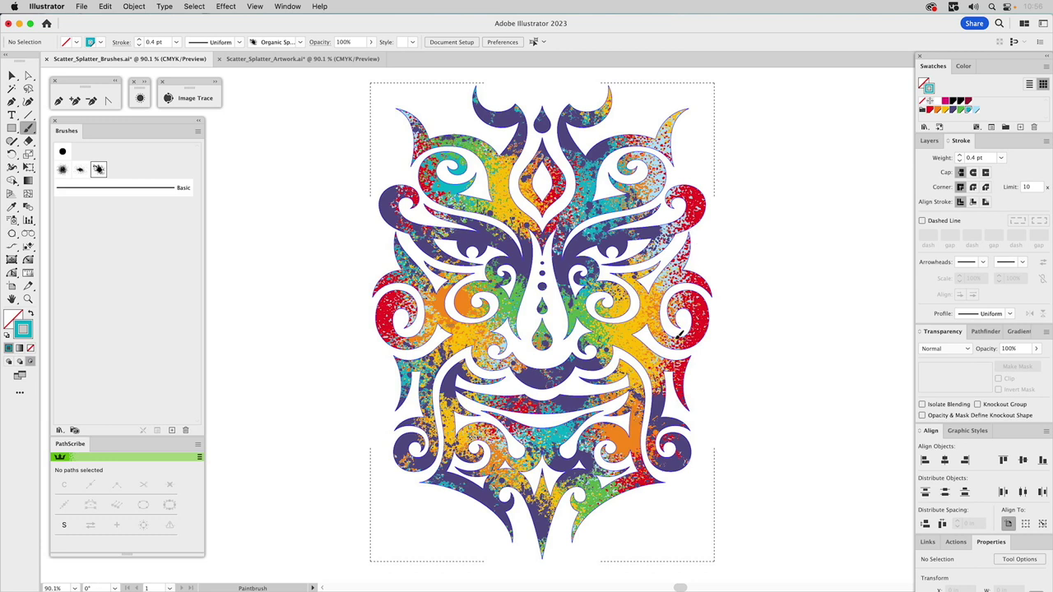
drag(651, 335, 634, 341)
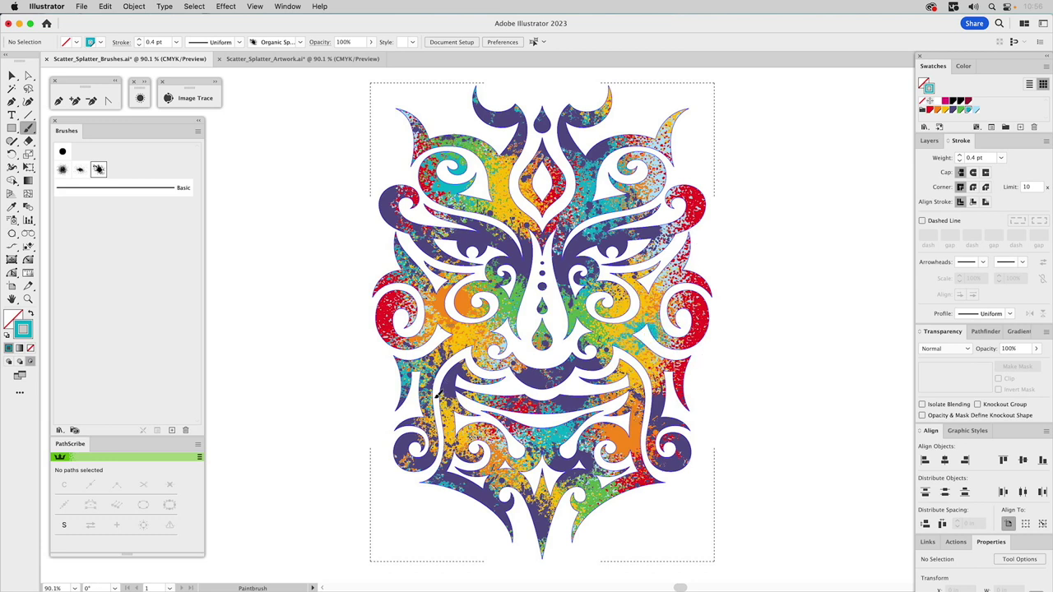
drag(408, 372, 402, 405)
Step: Return from Draw Inside to normal drawing mode and check the painted mask as one clip group
click(922, 148)
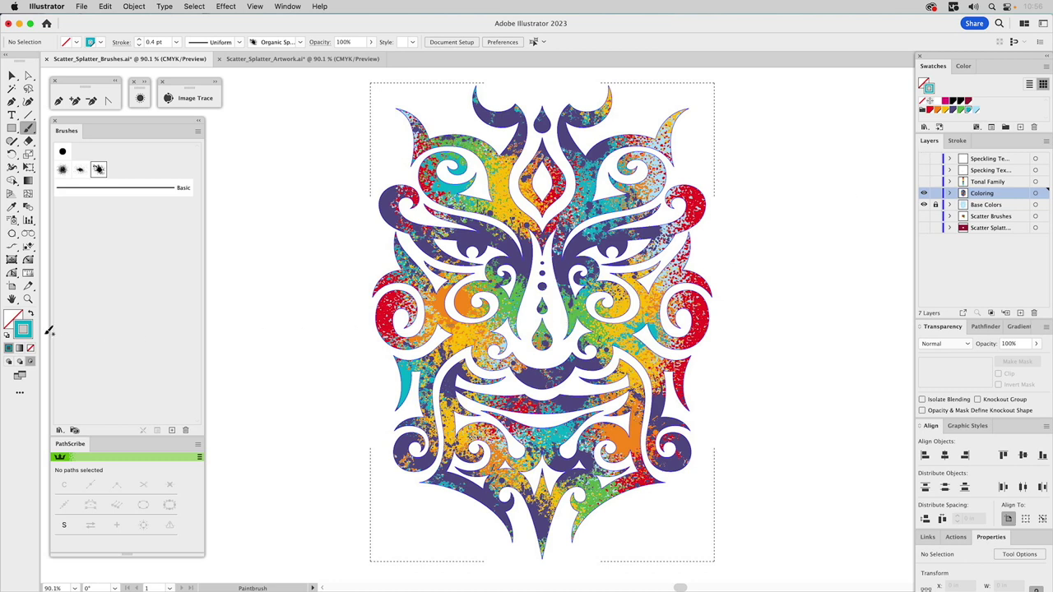
click(9, 362)
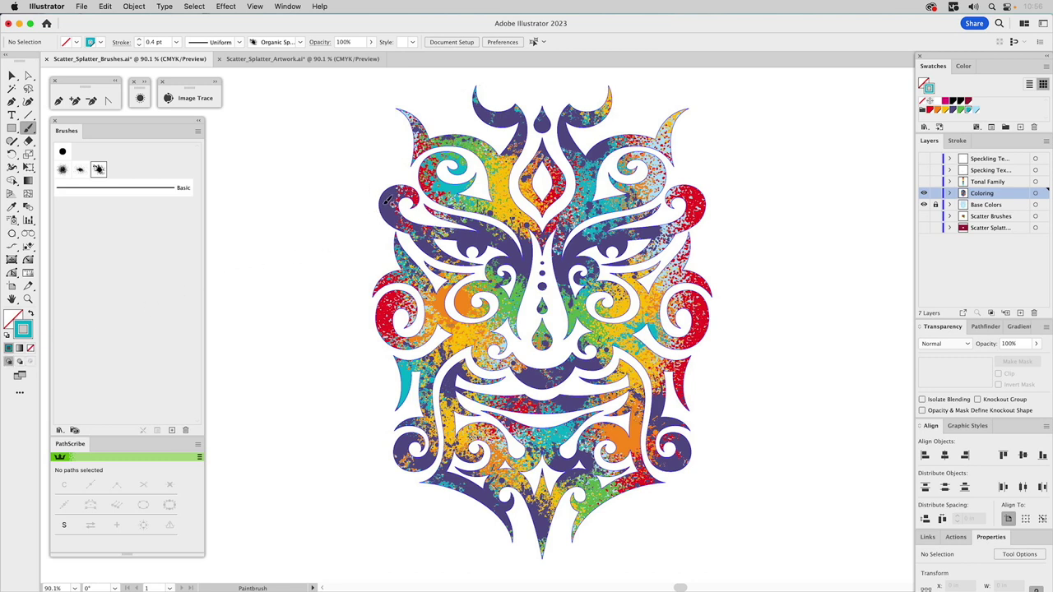
key(v)
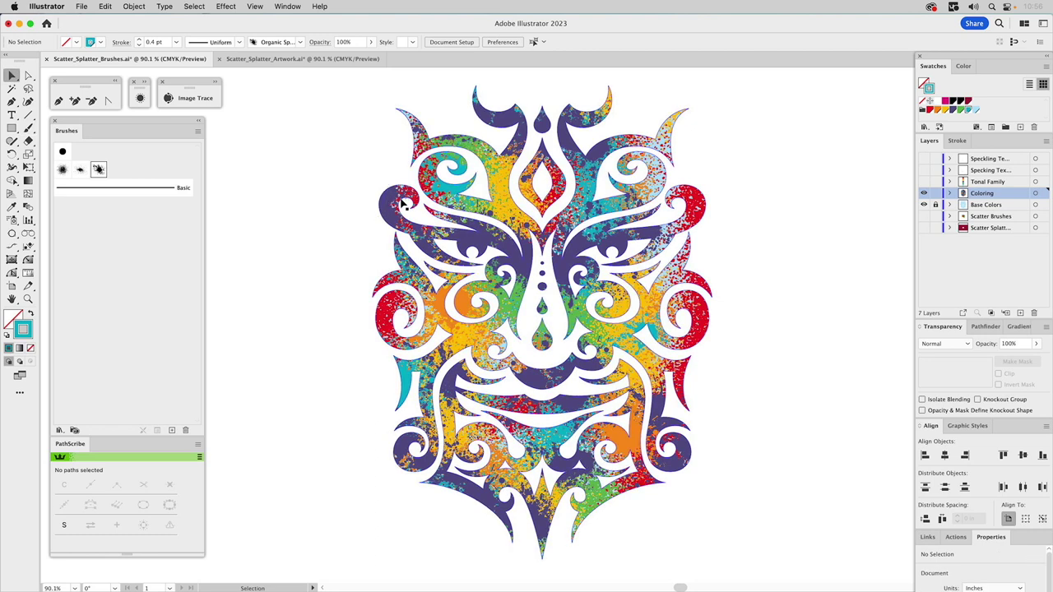
click(404, 204)
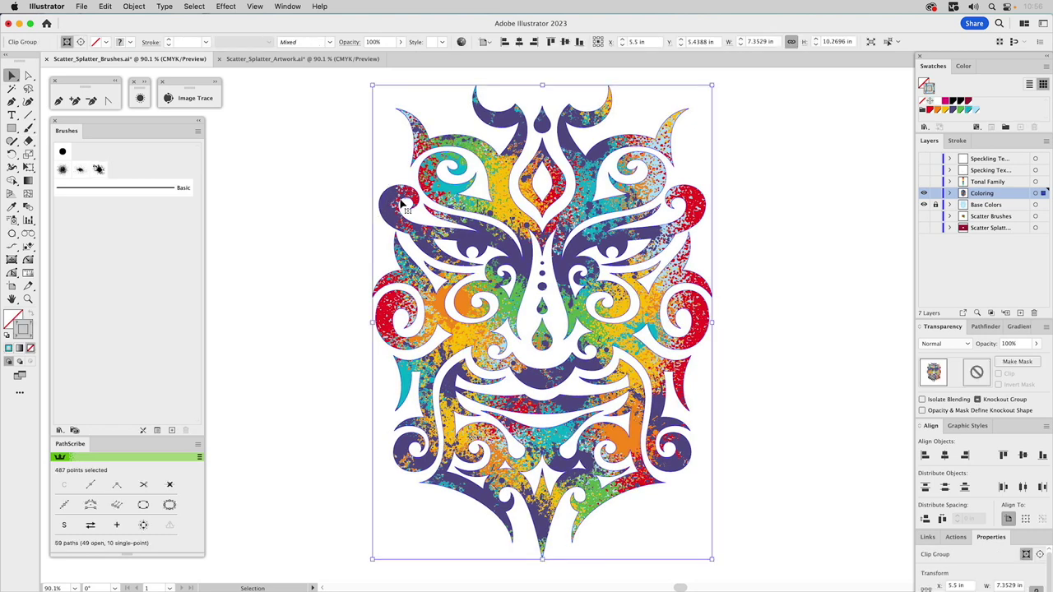
click(798, 224)
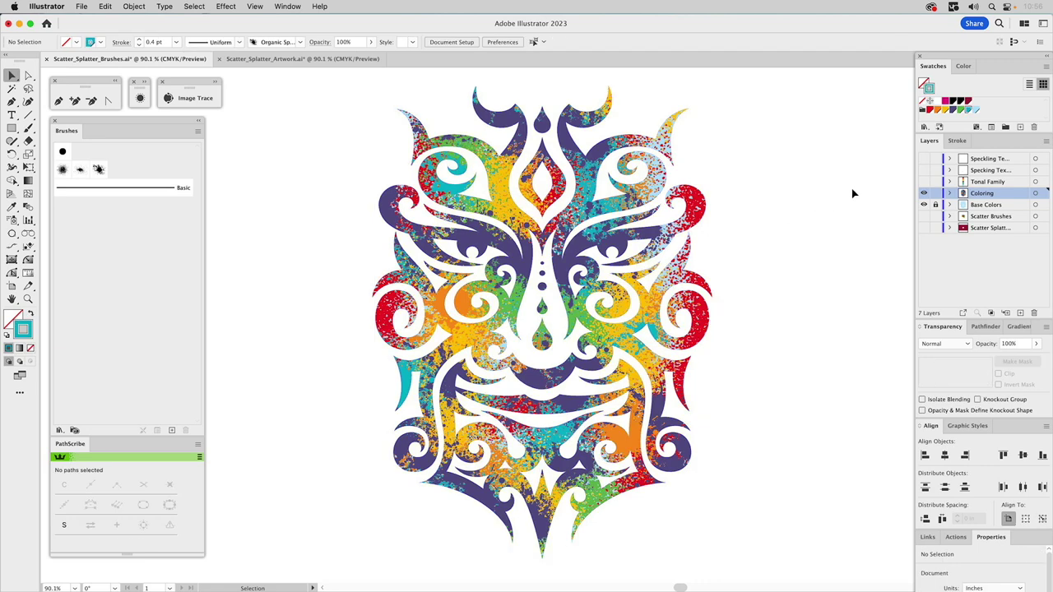
Step: Show the second layer's speckling texture and center its linked image horizontally on the artboard over the mask
click(925, 170)
click(924, 169)
click(924, 170)
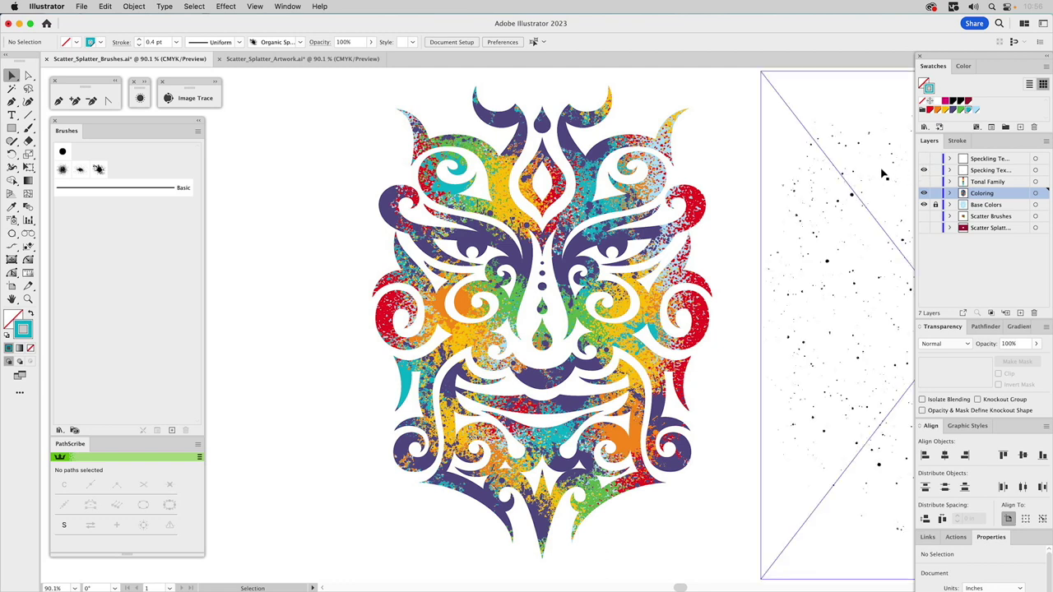
click(883, 173)
click(944, 456)
click(945, 457)
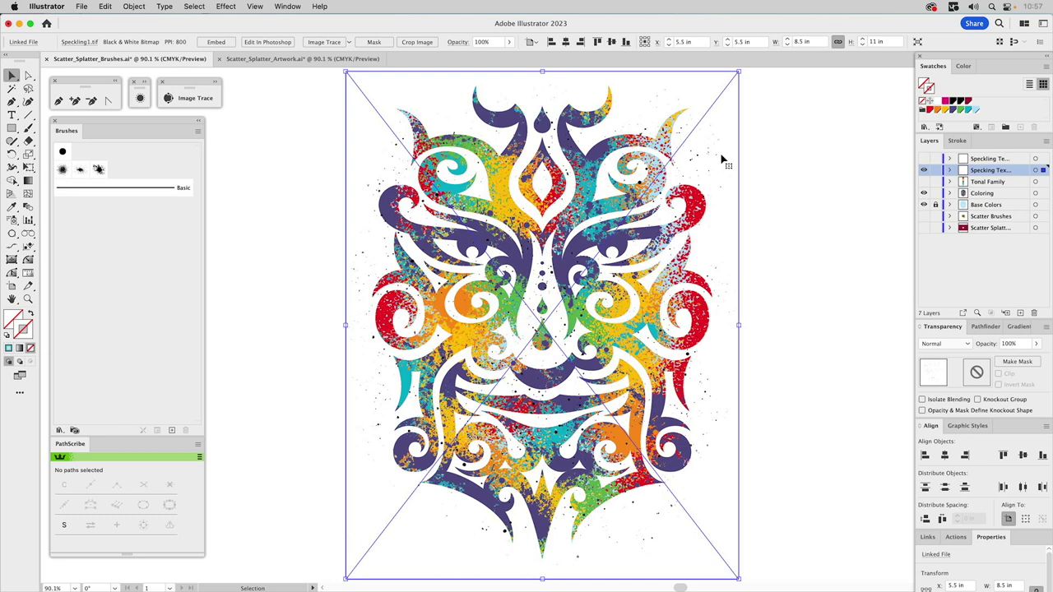
Step: Color the Speckling1.tif texture teal and lock its layer, with the topmost speckling layer shown as well
click(967, 111)
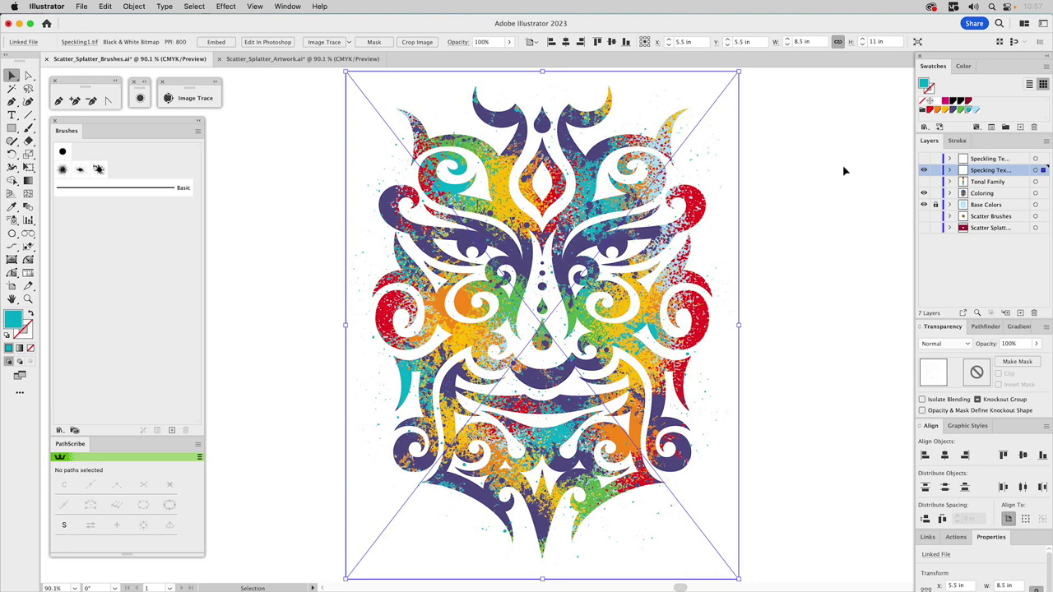
click(924, 170)
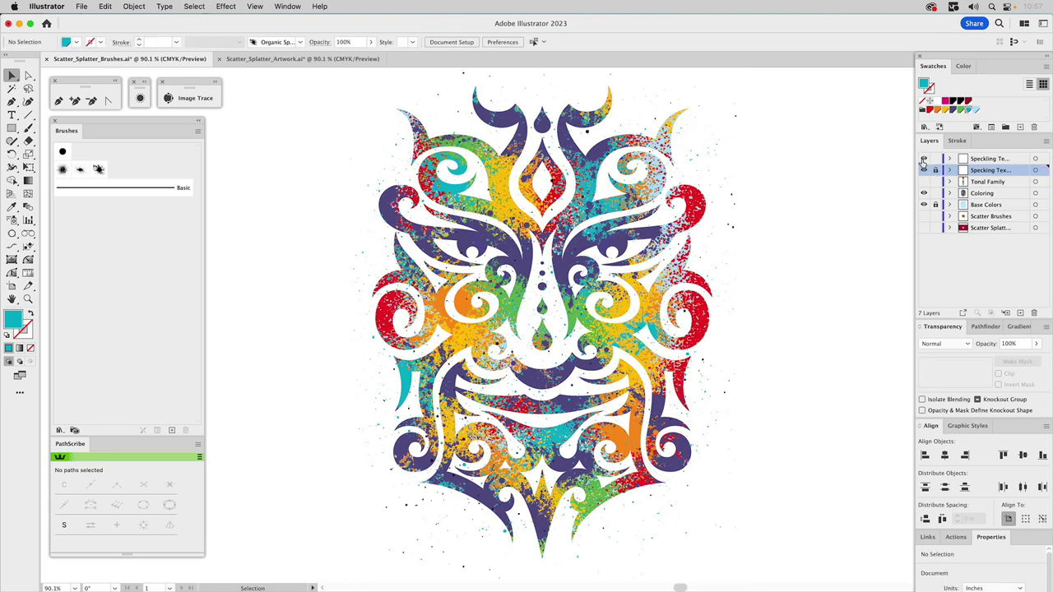
click(924, 169)
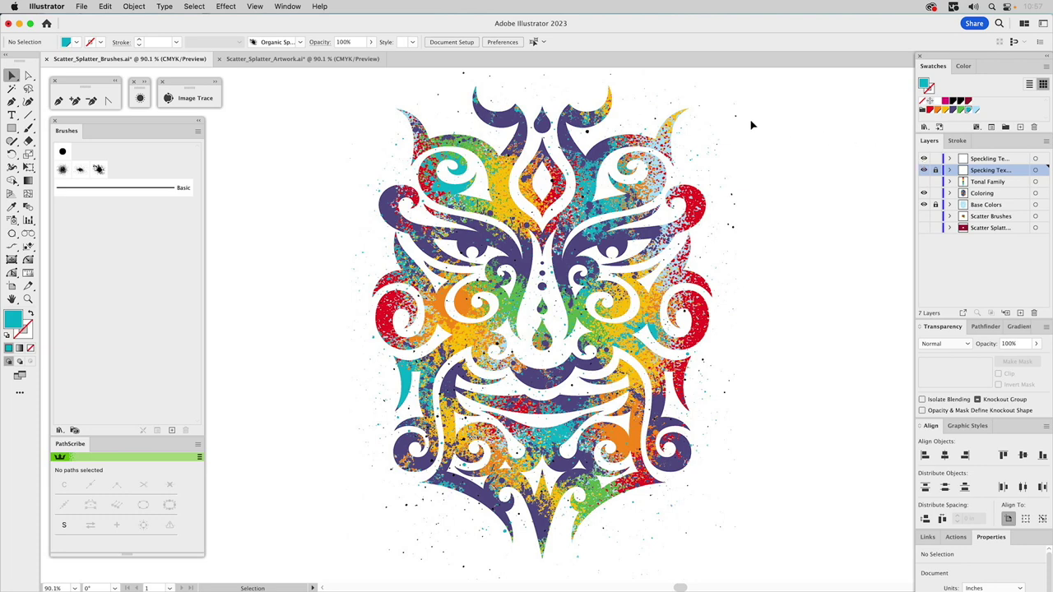
Step: Color the Speckling2.tif texture yellow at 40% opacity and lock its layer
click(591, 96)
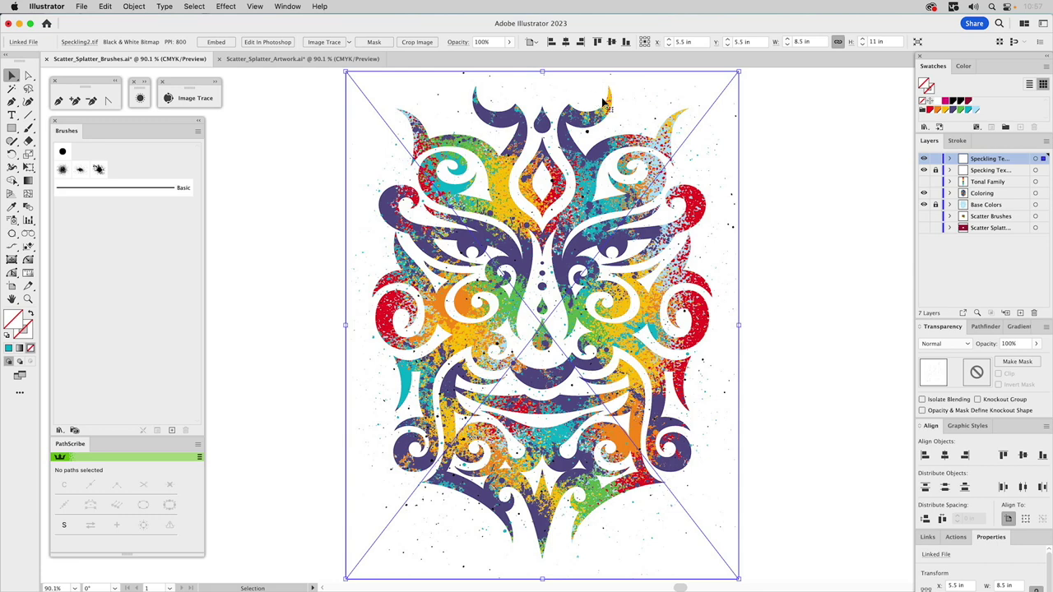
click(943, 109)
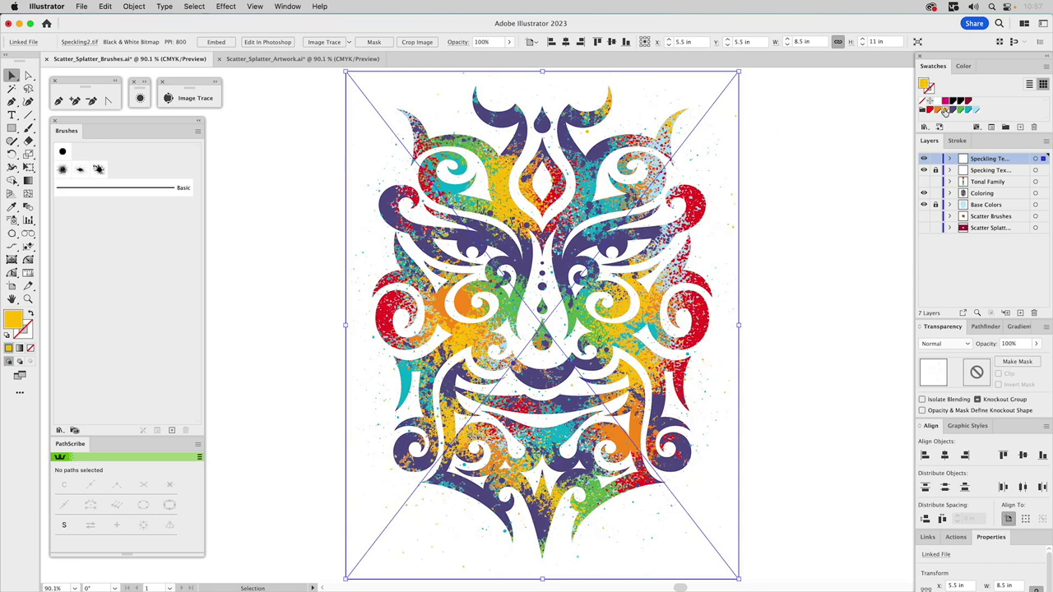
click(1008, 344)
text(40)
key(Return)
click(831, 274)
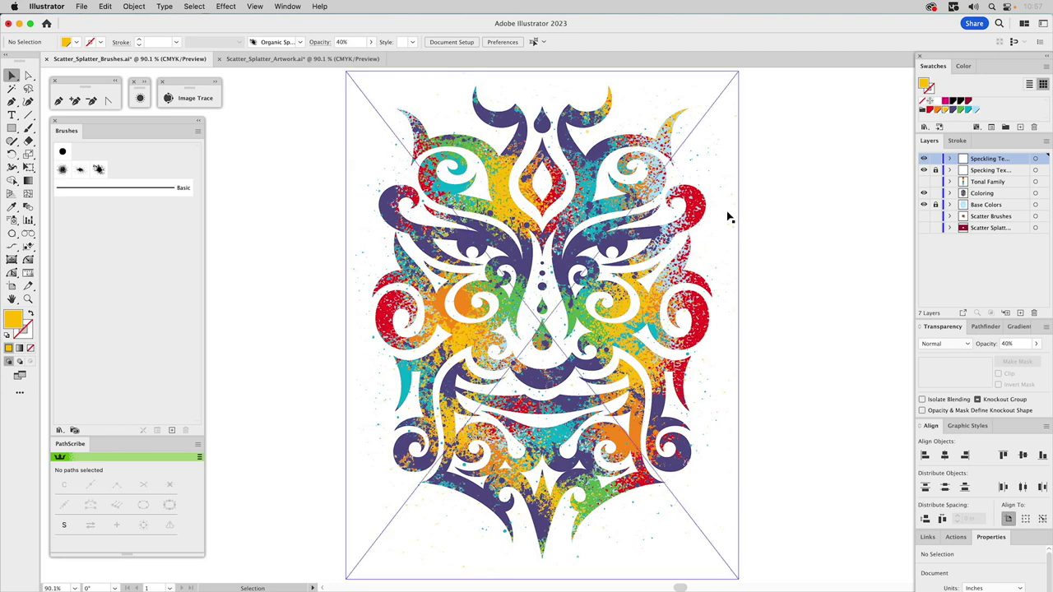
click(935, 158)
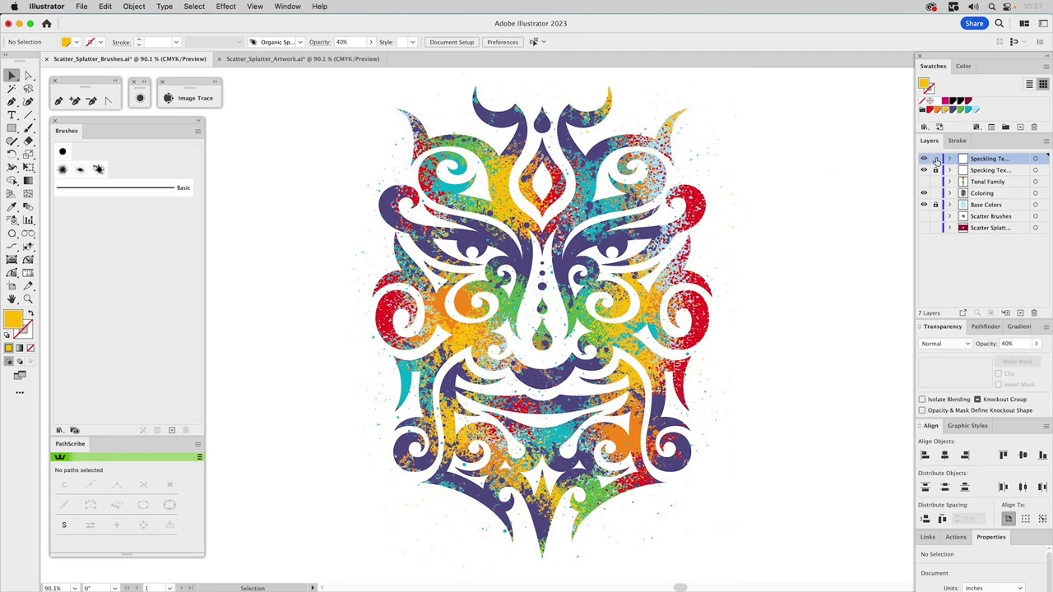
Step: Directly select the purple stroke over the right eye to check its applied brush, and clear the selection
key(a)
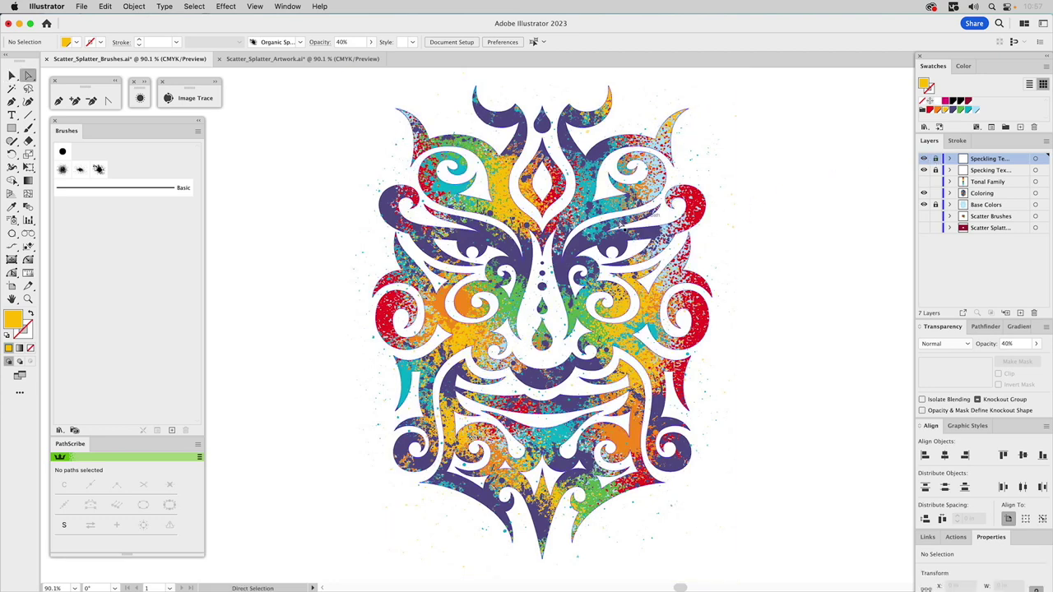
click(585, 247)
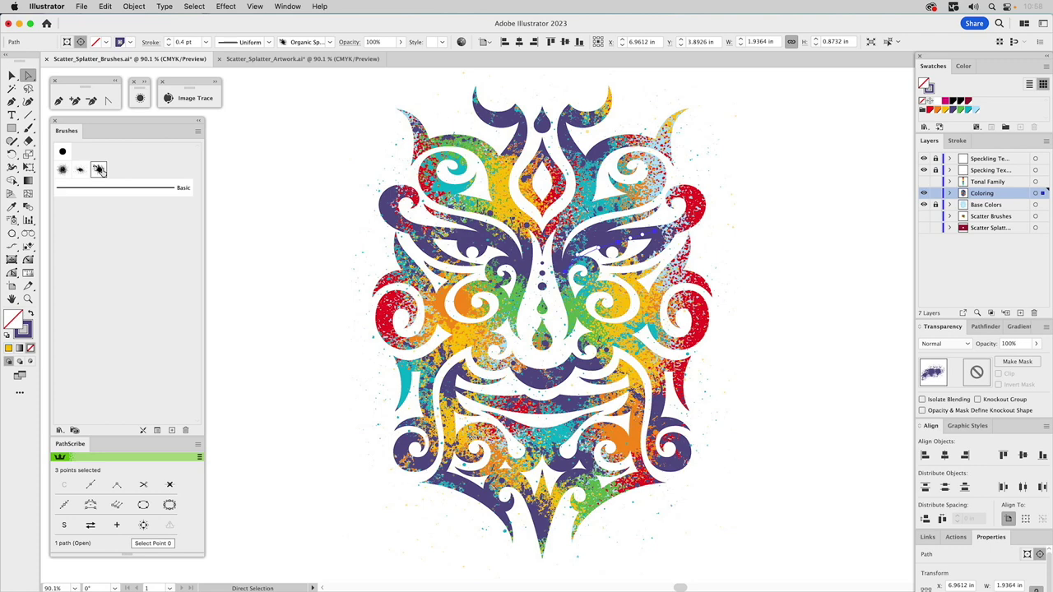
key(v)
super+click(797, 177)
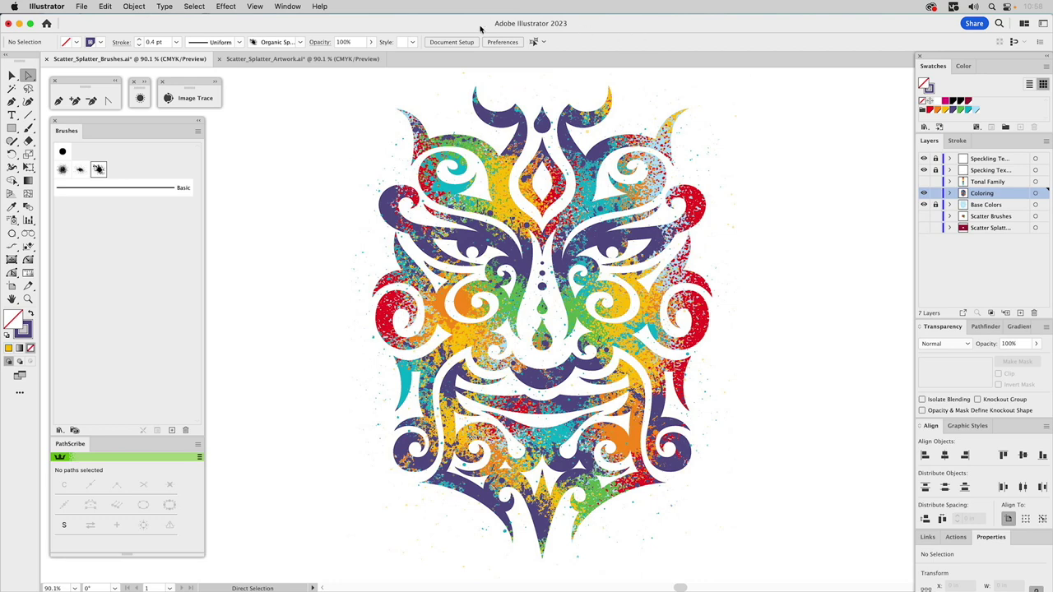
Step: Compare the mask with the version in the Scatter_Splatter_Artwork.ai document
click(263, 59)
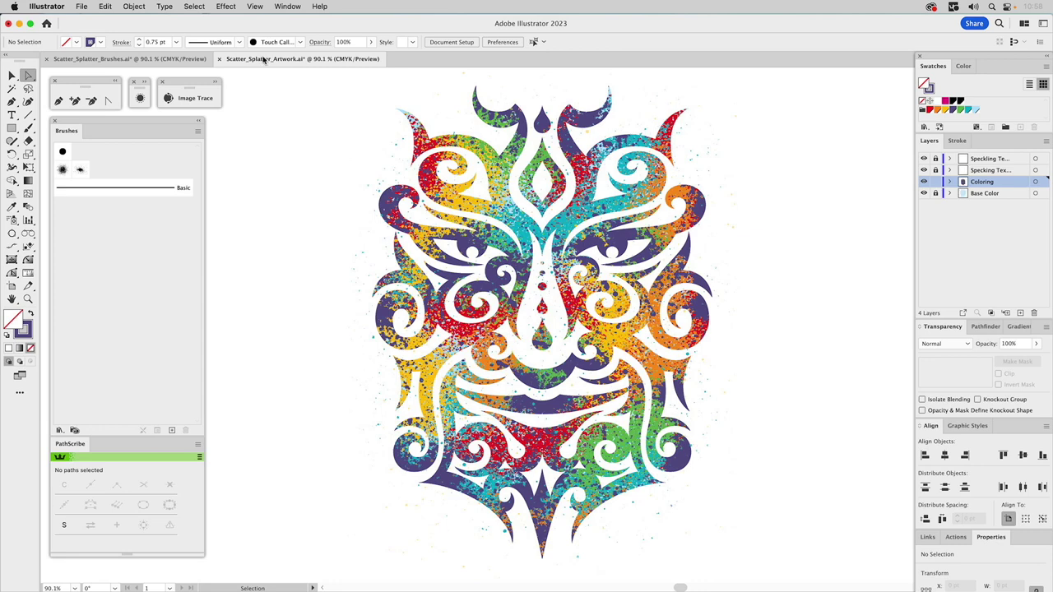
click(197, 62)
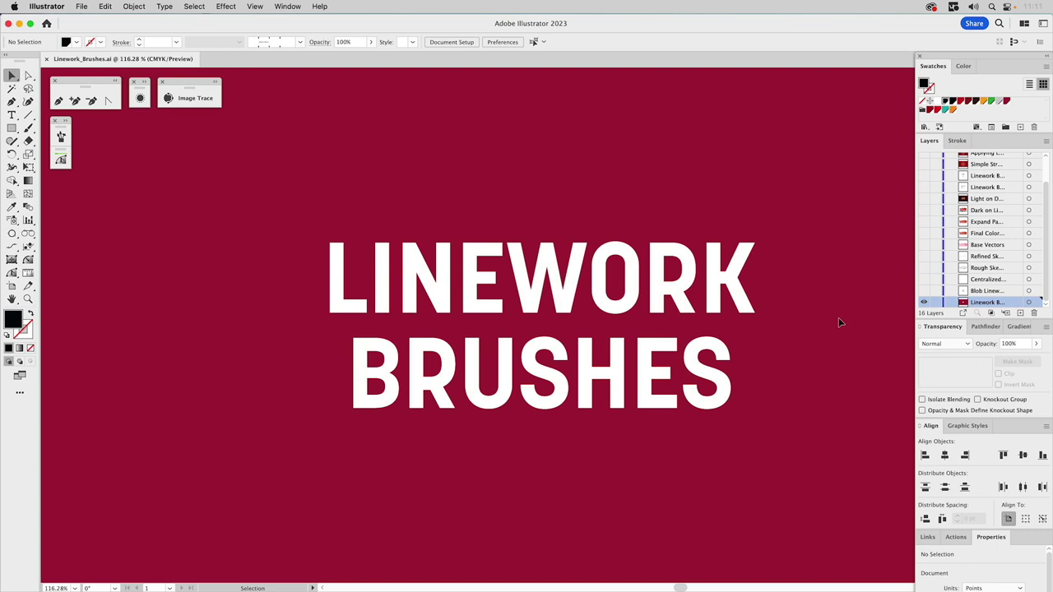
Step: In Linework_Brushes.ai, show the Blob Linework layer instead of the title layer, make it active and inspect its large black shape
alt+click(924, 293)
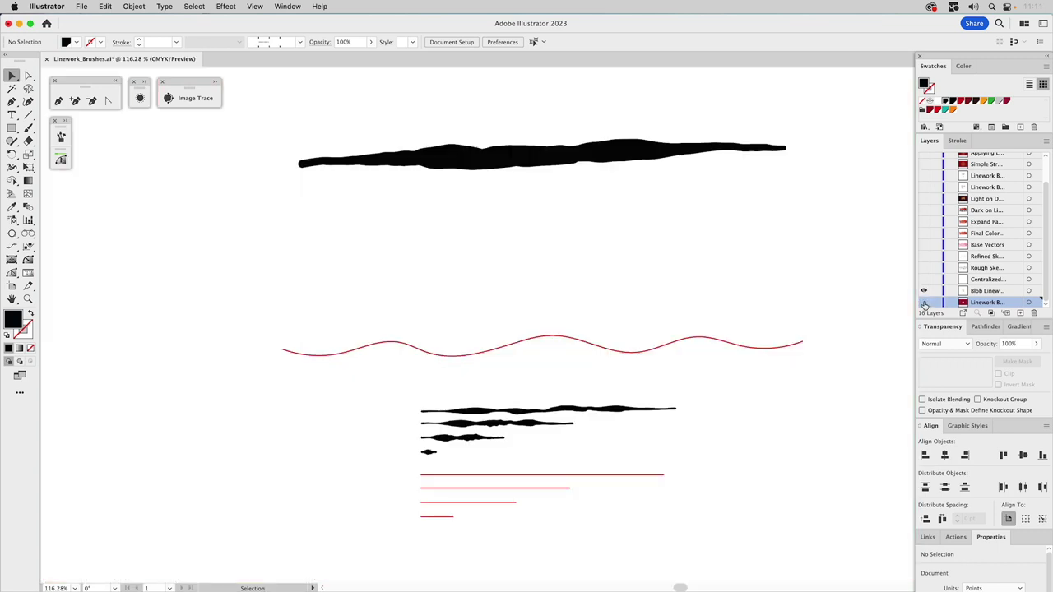
click(987, 293)
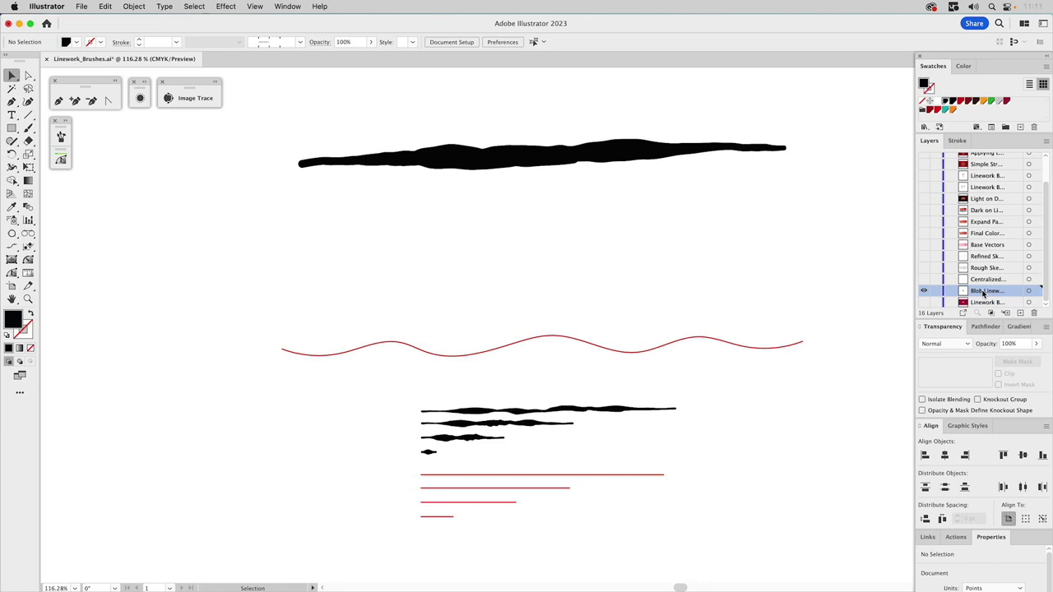
click(551, 152)
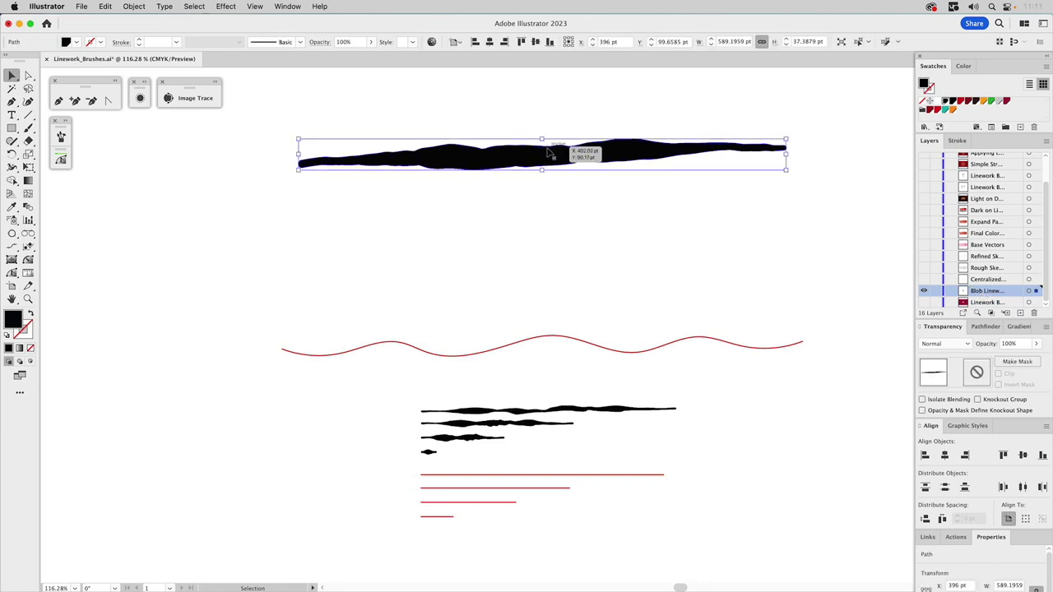
click(764, 246)
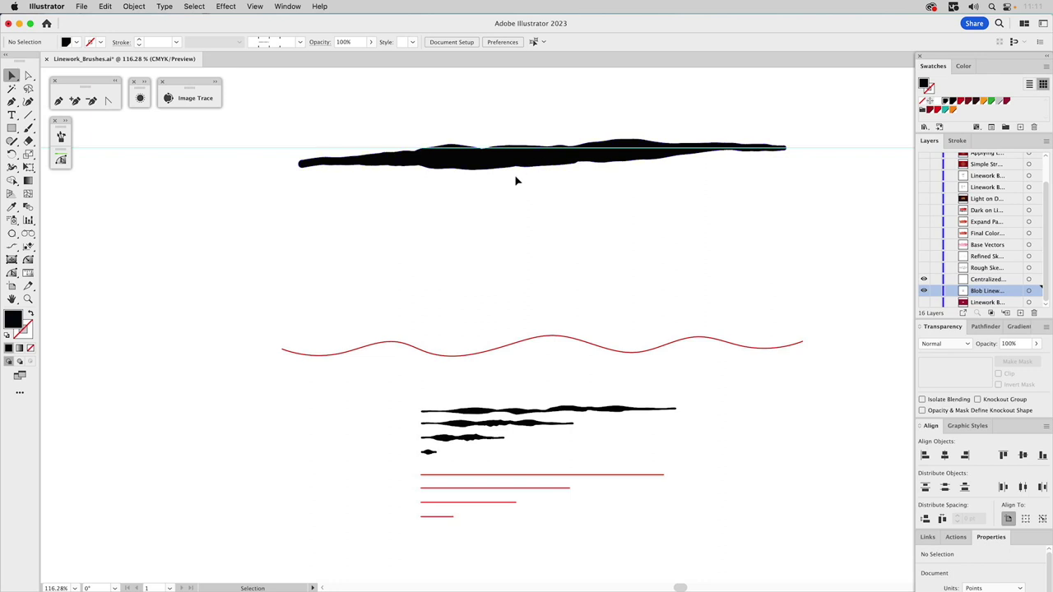
Step: Rotate the large black shape slightly so it lines up with the horizontal guide
click(492, 165)
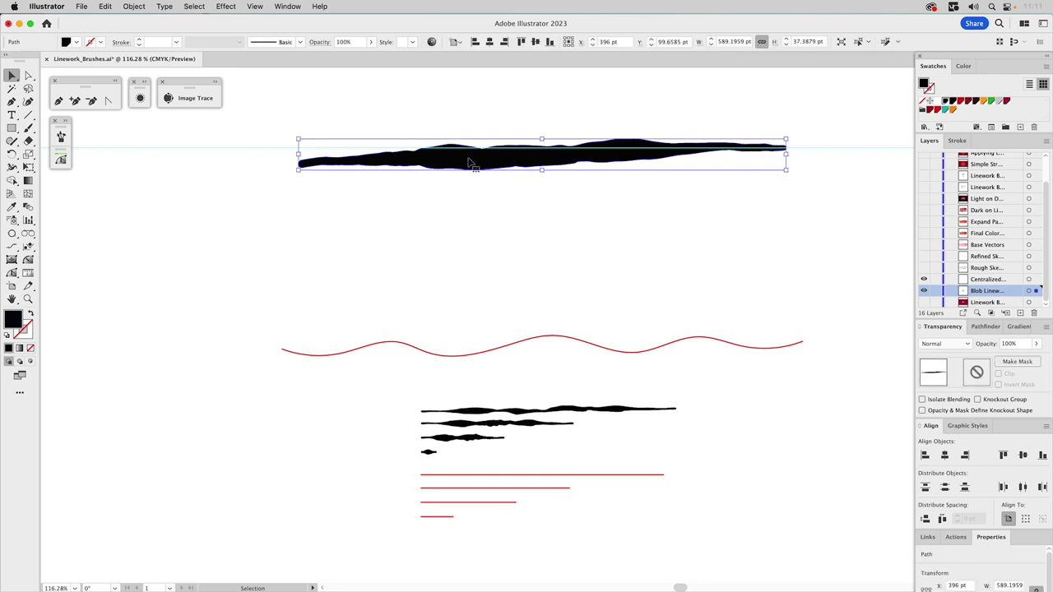
click(12, 154)
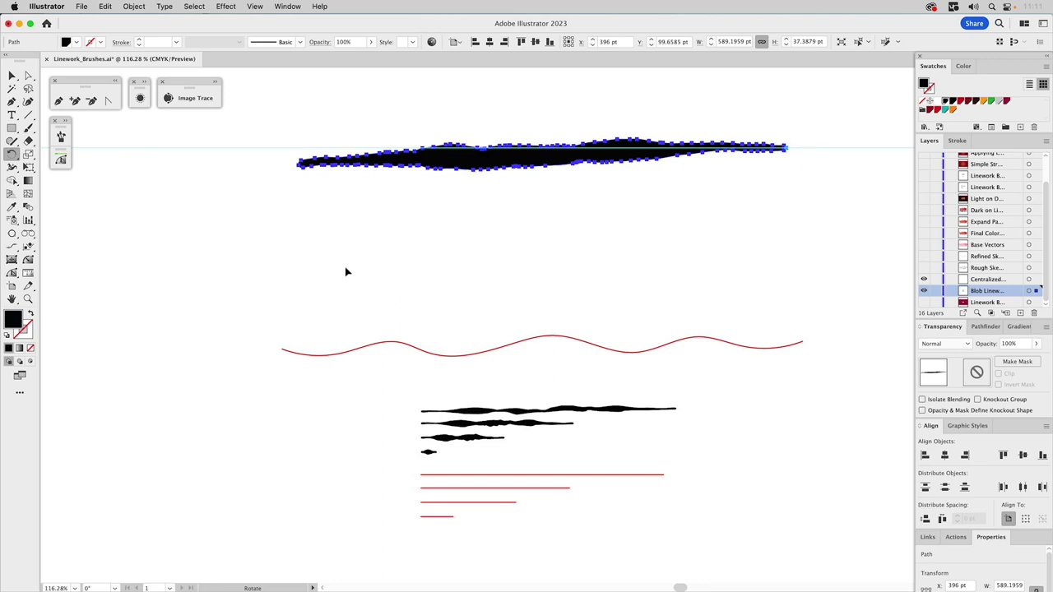
drag(327, 280, 327, 265)
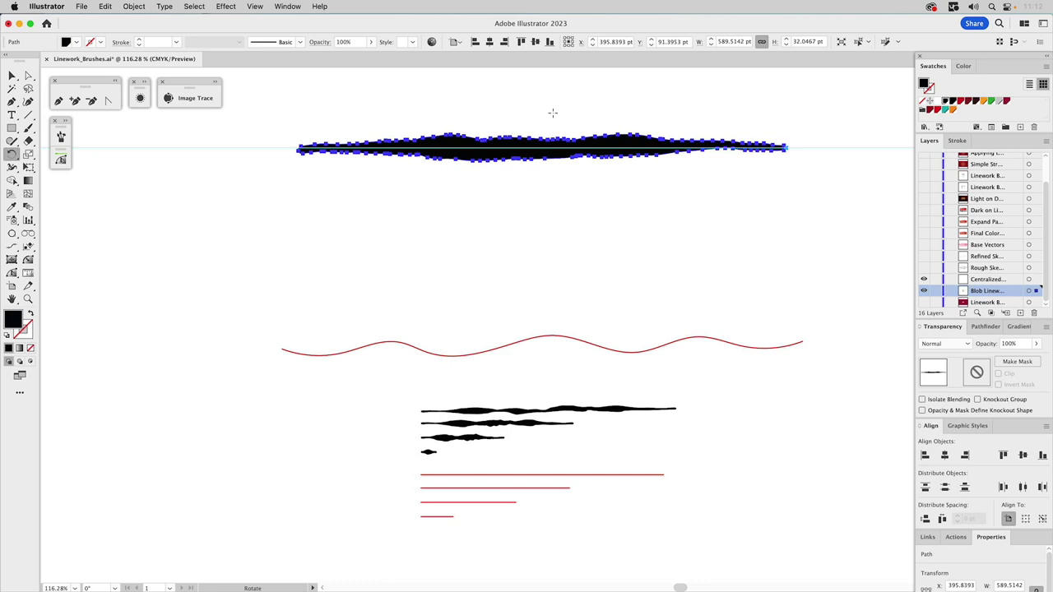
key(v)
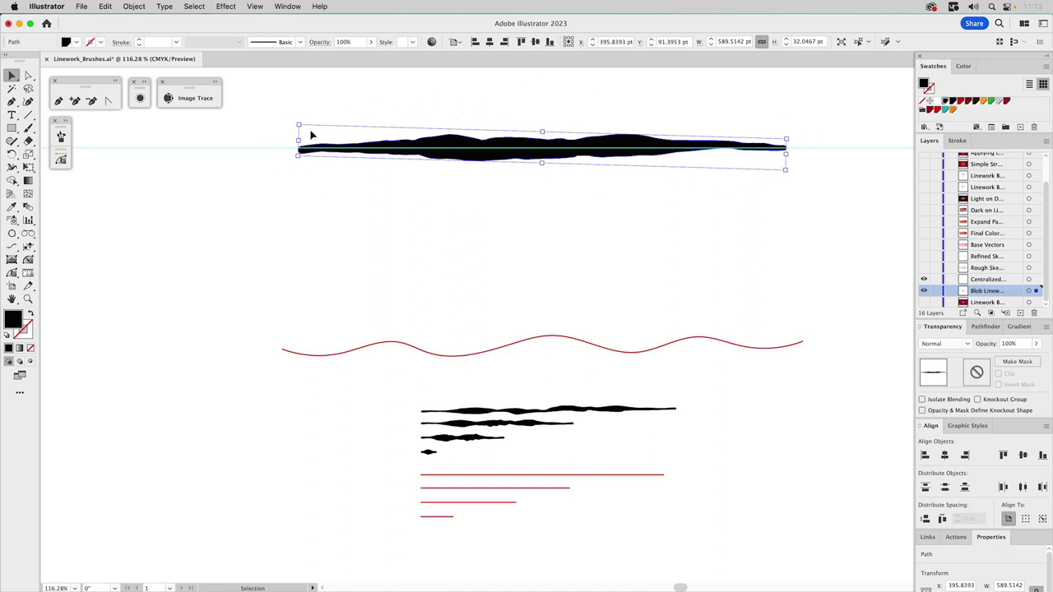
Step: Reset the bounding box of the rotated black shape, and undo the reset
click(137, 7)
mouse_move(145, 29)
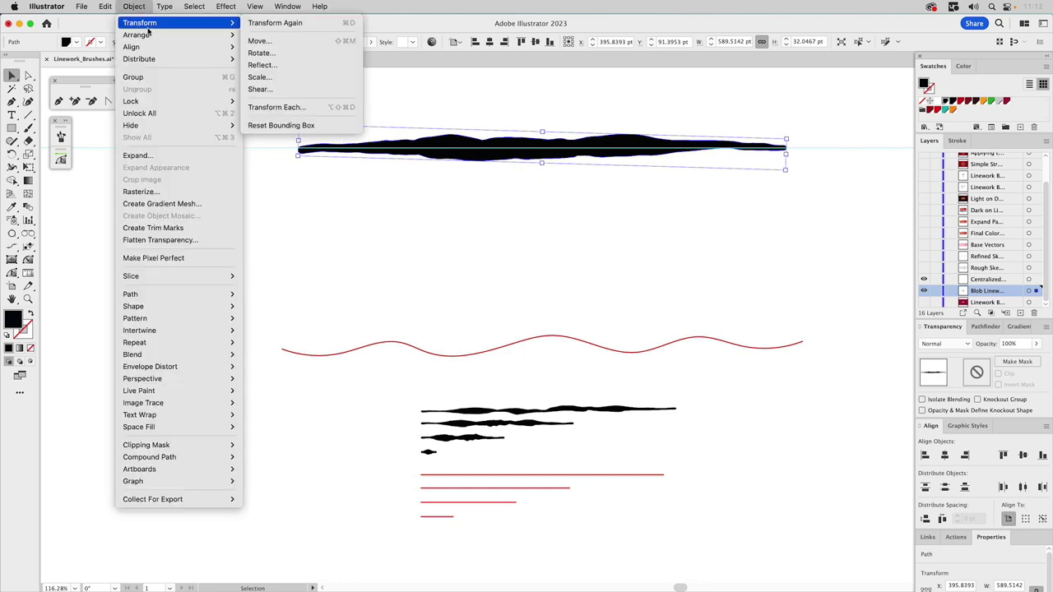
click(258, 128)
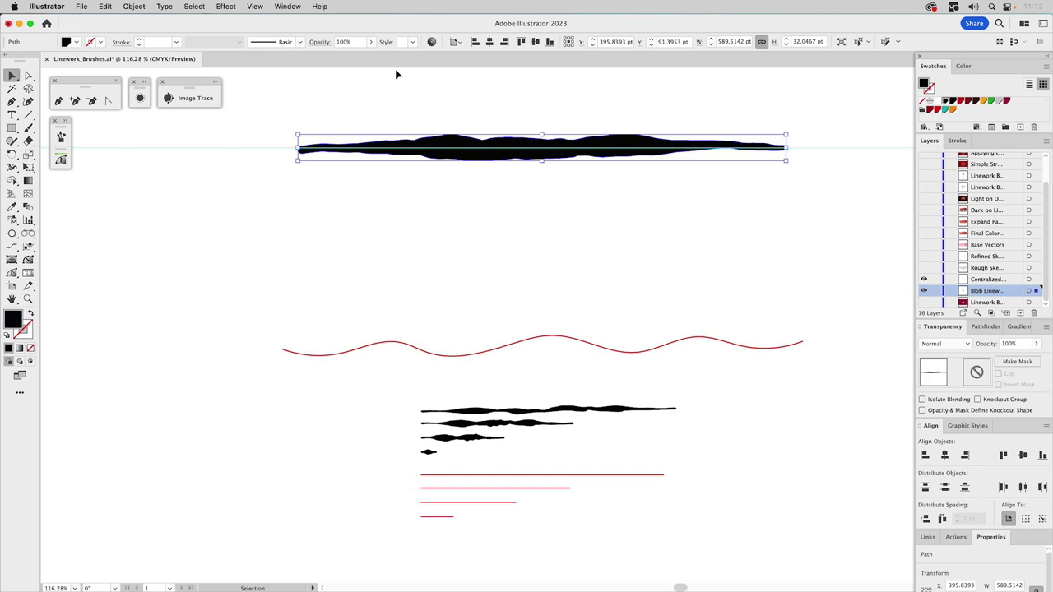
key(super+z)
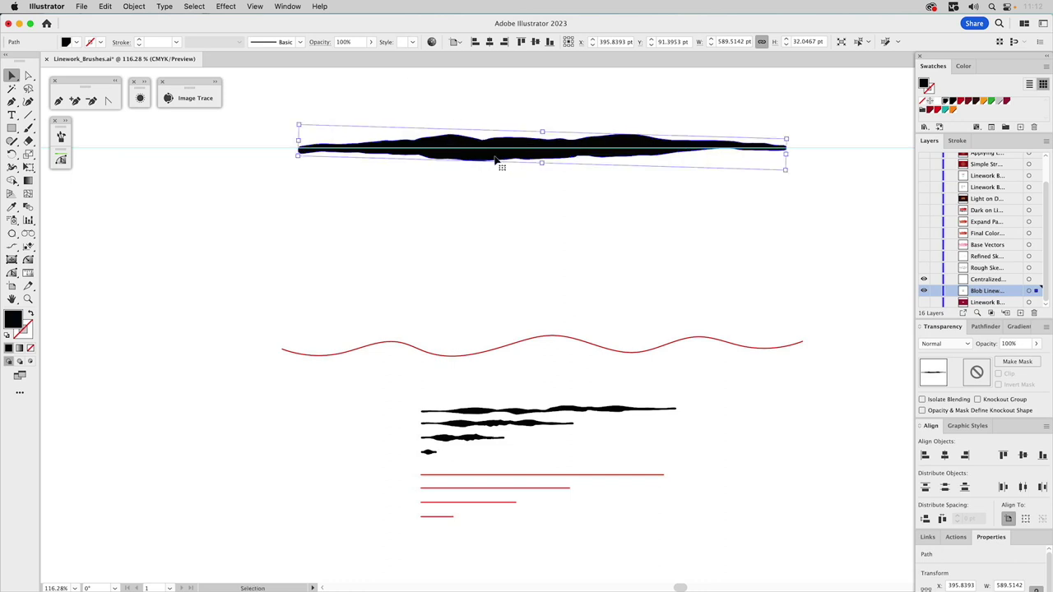
Step: Apply the Pathfinder Unite operation to the rotated black shape to square up its bounding box
click(987, 328)
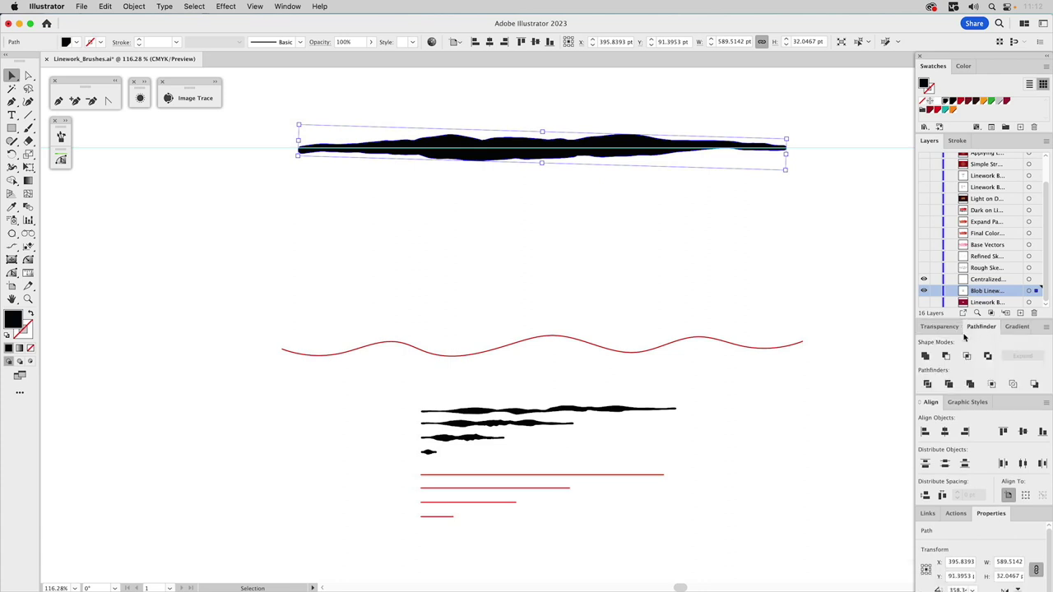
click(925, 356)
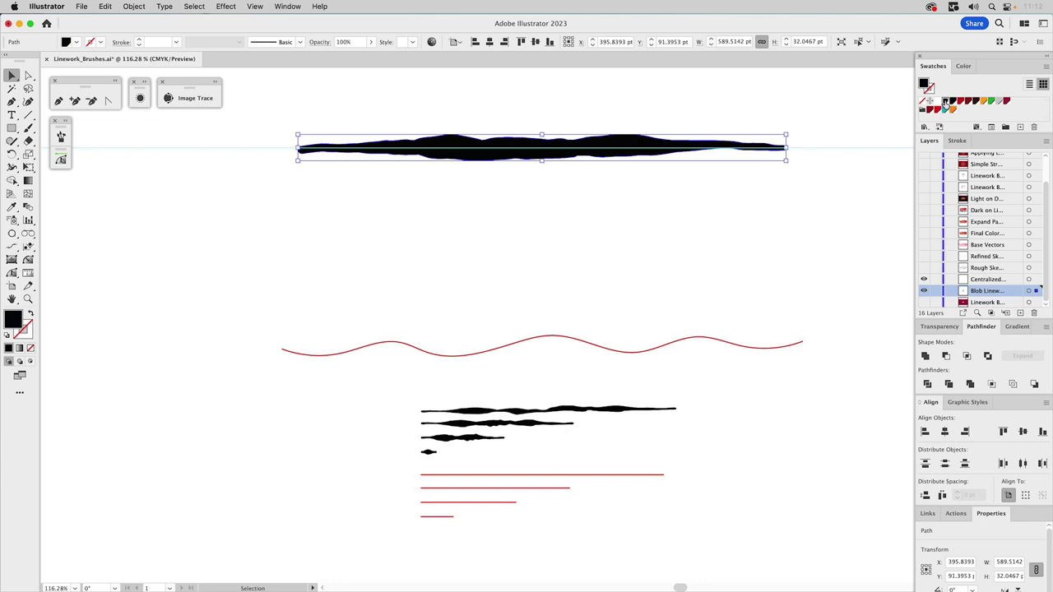
Step: Clear the selection and inspect the Inky Black swatch's color options
click(875, 106)
double_click(946, 105)
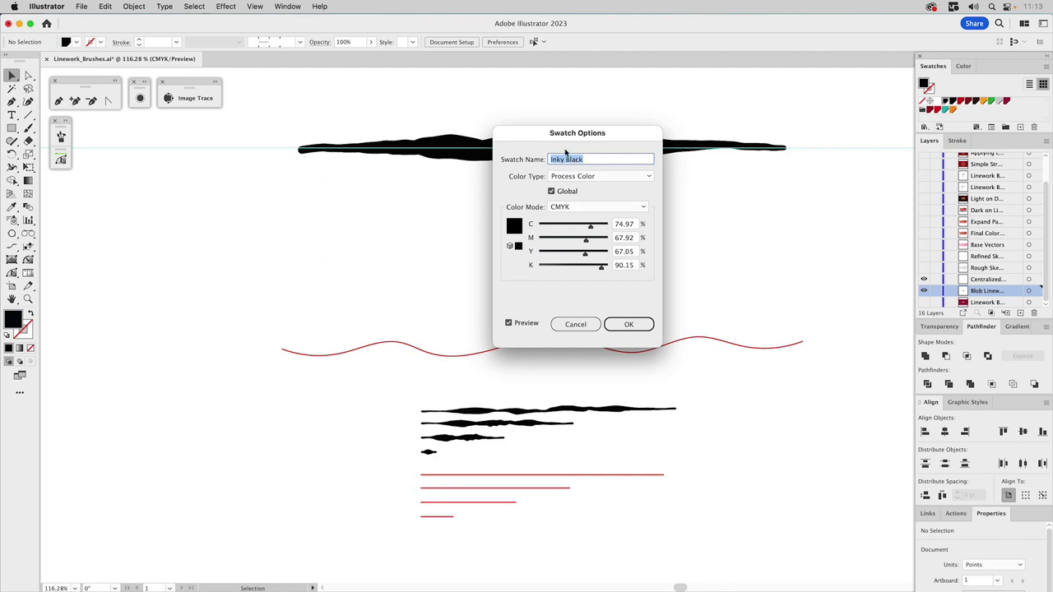
click(581, 325)
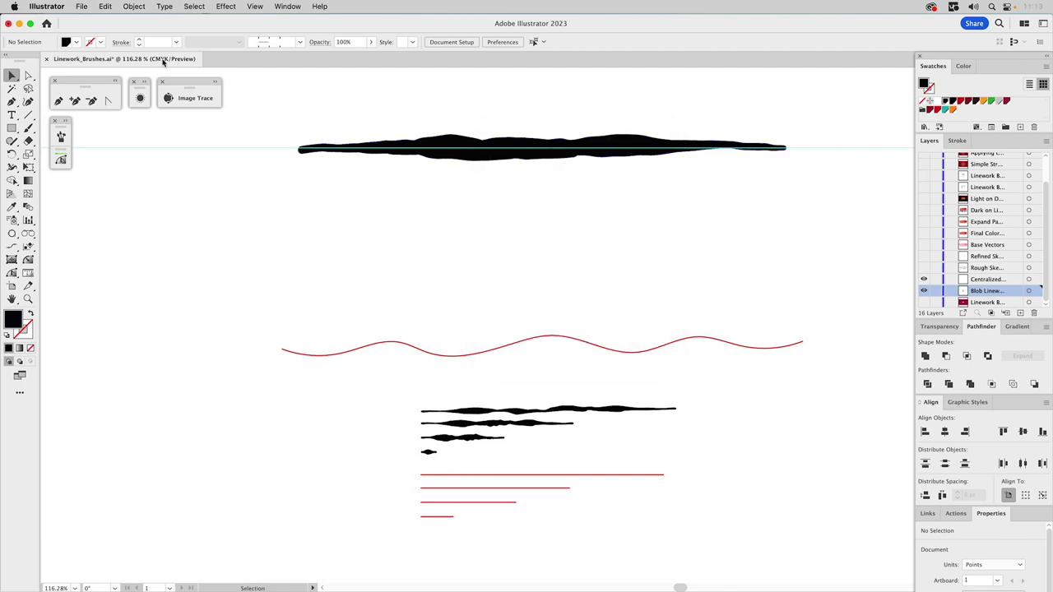
Step: Select the large black shape and review the Paintbrush tool's fidelity options, discarding any changes
click(446, 141)
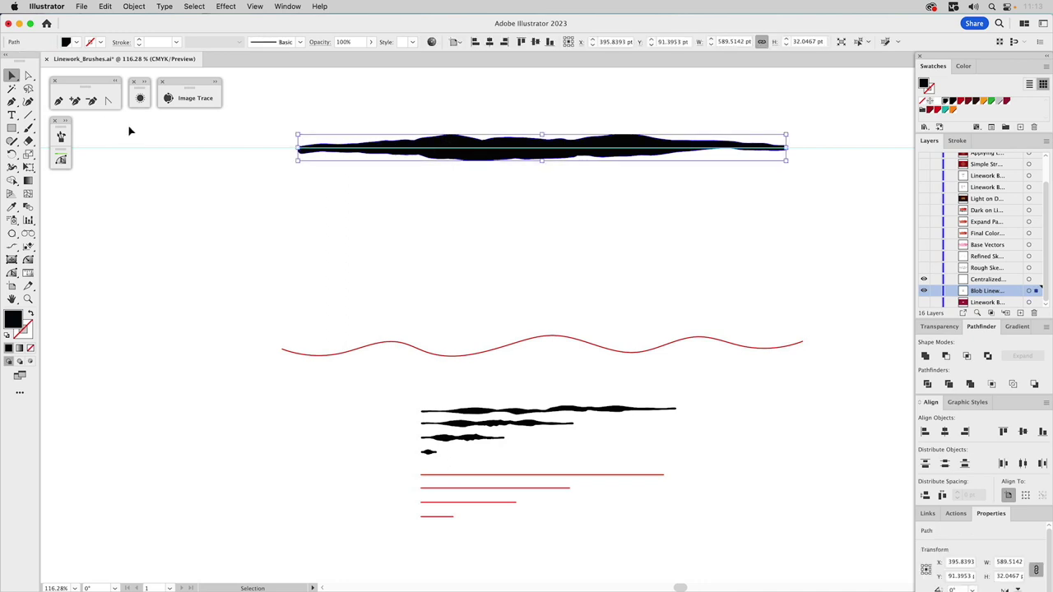
click(29, 128)
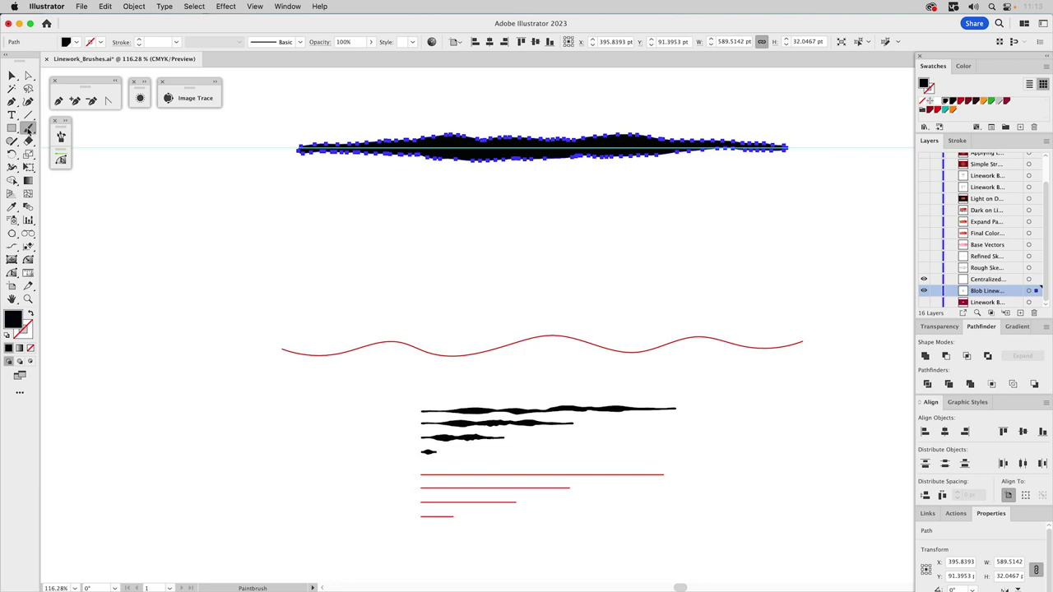
double_click(29, 129)
mouse_move(515, 214)
mouse_down()
mouse_move(458, 212)
mouse_move(414, 190)
mouse_up()
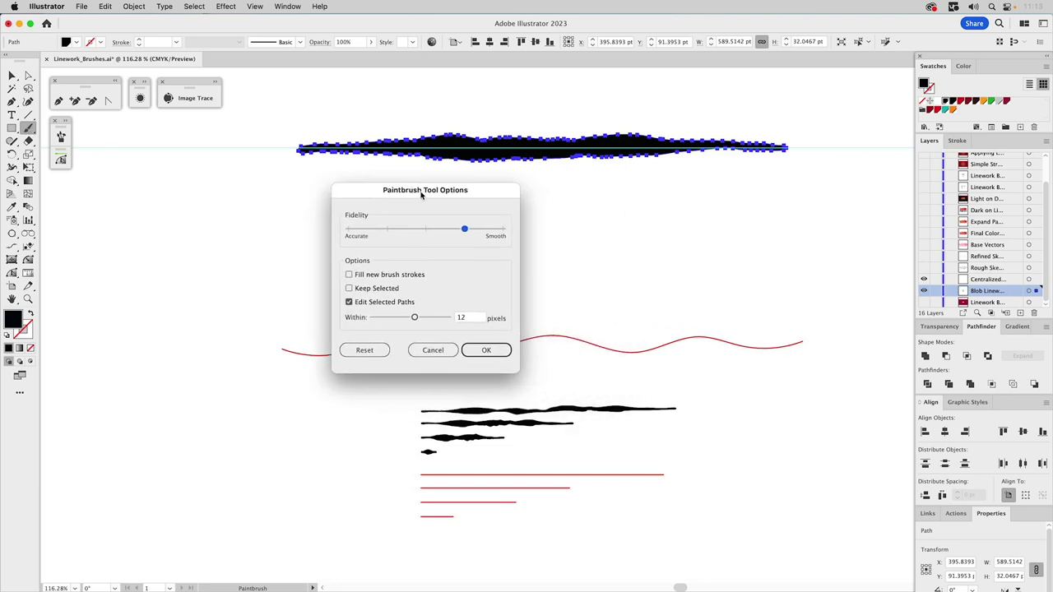
click(385, 231)
click(427, 351)
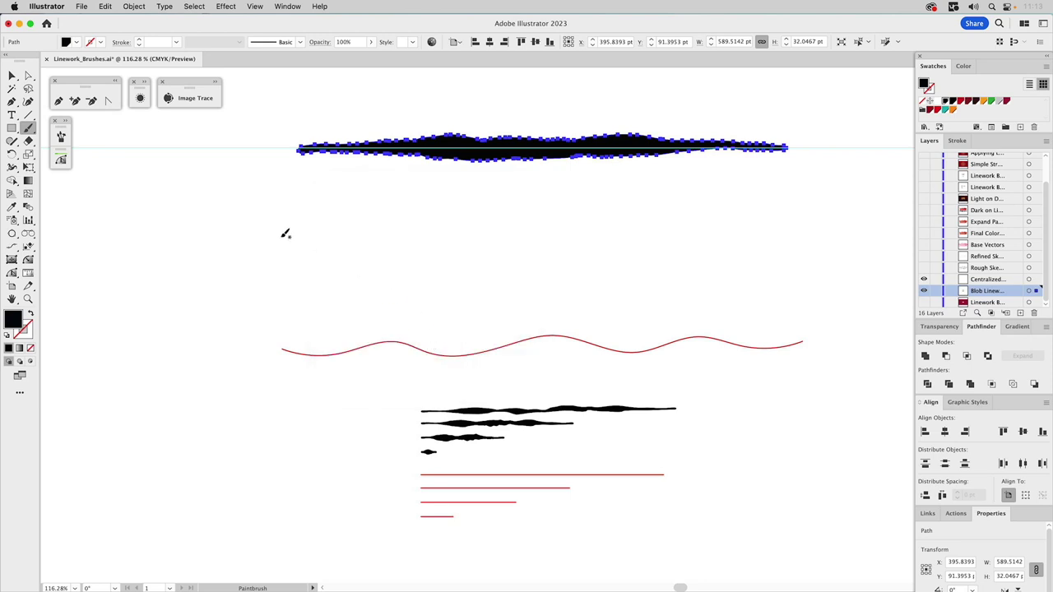
Step: Set up the Blob Brush with Merge Only with Selection on, fidelity at Accurate and a 2 pt size
drag(35, 132, 56, 142)
double_click(29, 129)
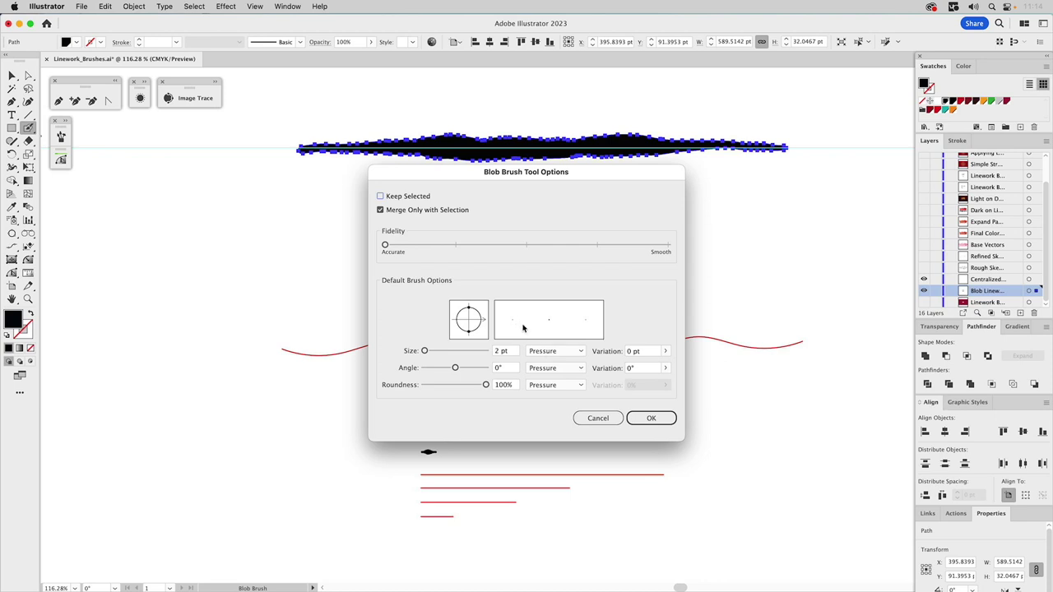
click(650, 418)
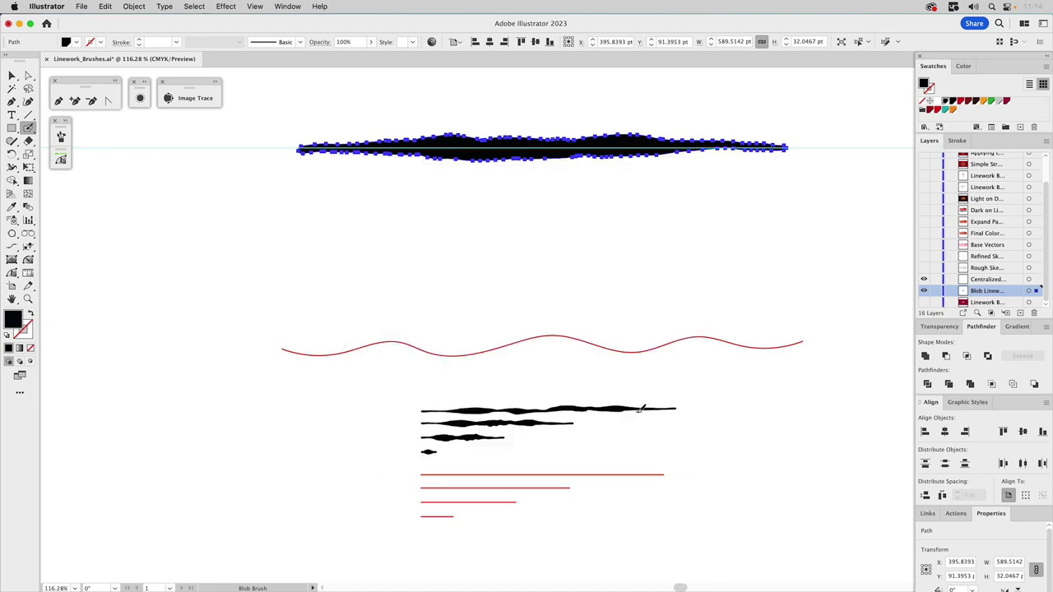
Step: With the black shape selected, paint rough Blob Brush bumps along the upper edge near its left end
key(z)
mouse_move(261, 100)
mouse_down()
mouse_move(499, 233)
mouse_move(557, 249)
mouse_up()
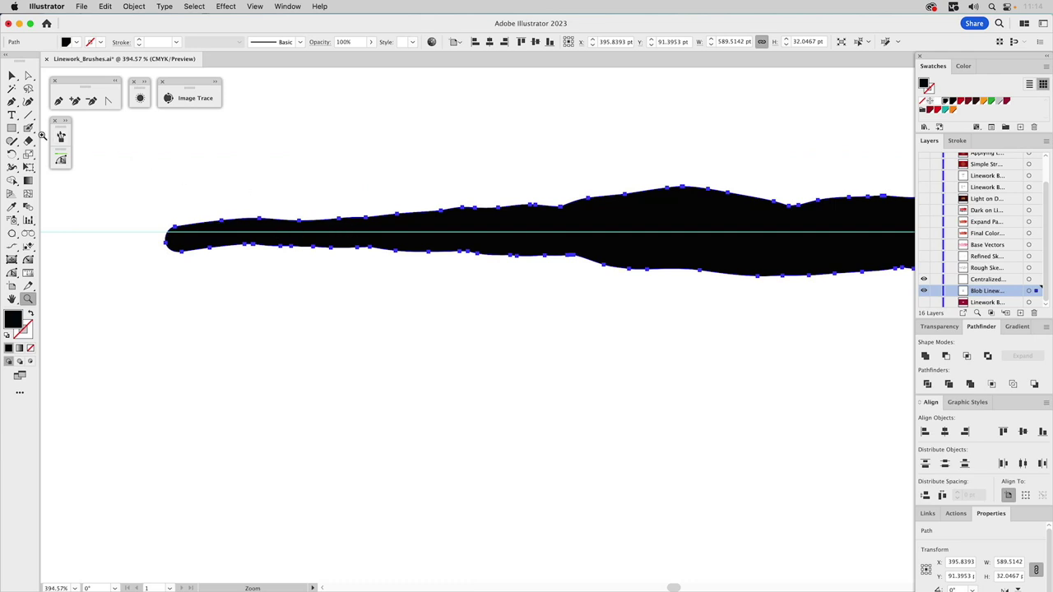
click(29, 128)
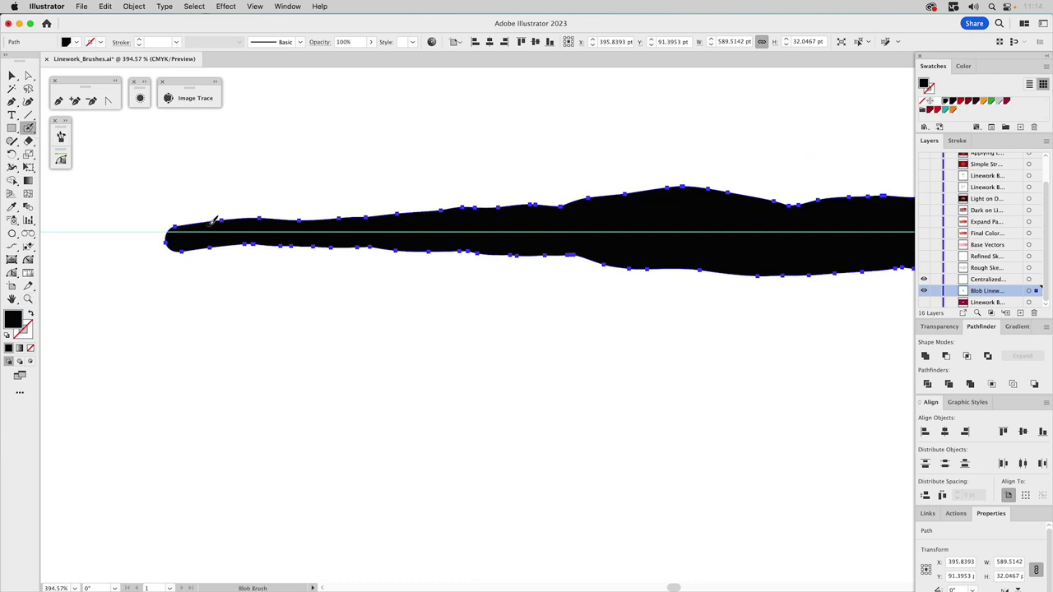
mouse_move(210, 221)
mouse_down()
mouse_move(265, 221)
mouse_move(310, 204)
mouse_move(329, 218)
mouse_move(414, 216)
mouse_move(326, 213)
mouse_up()
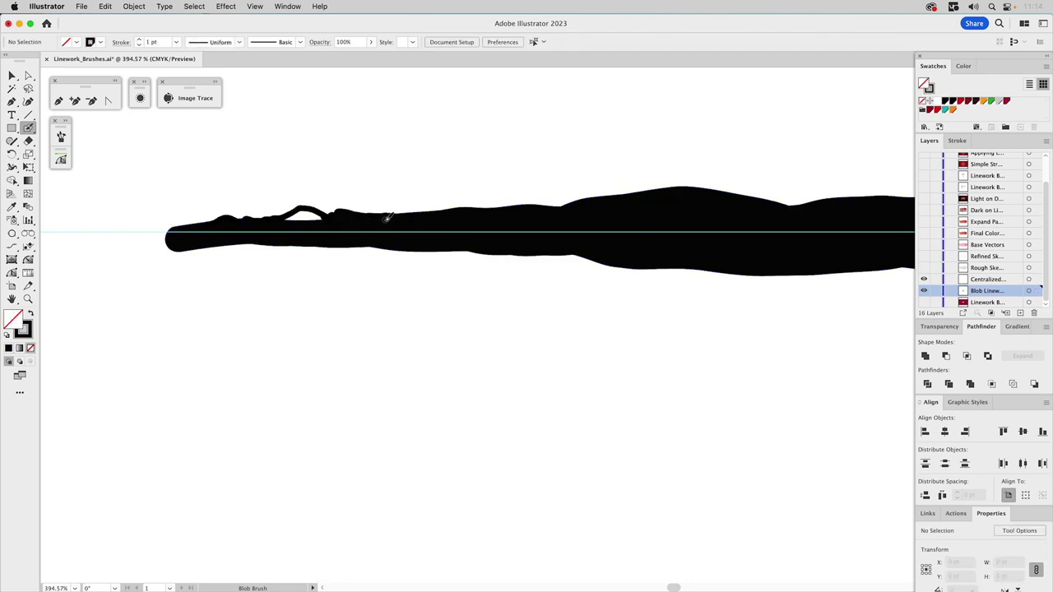
Step: Delete the small hole enclosed by the new bumps, and check the merged contour in Outline view
key(v)
click(373, 220)
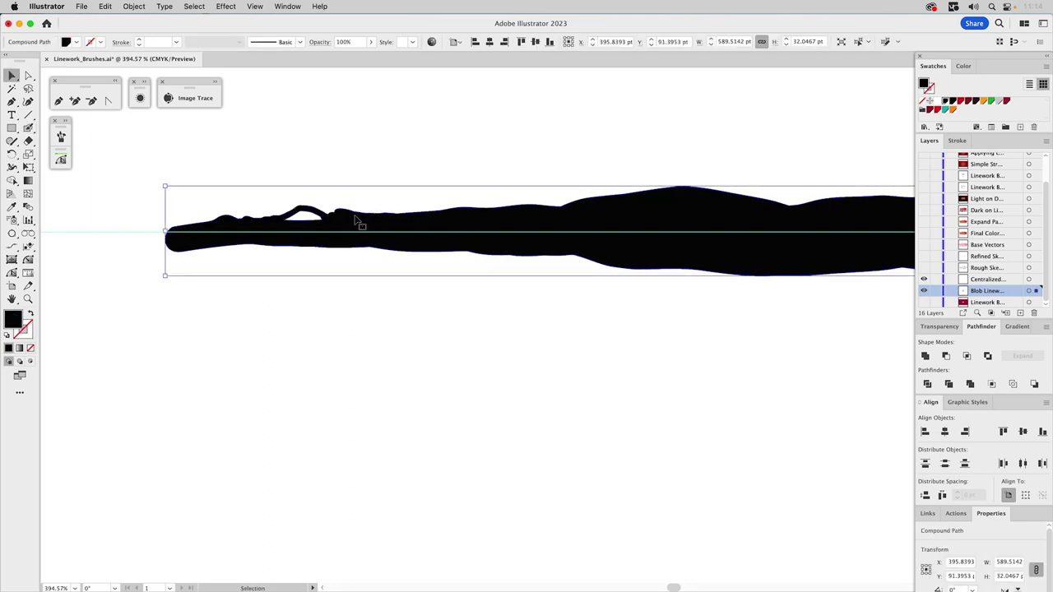
key(a)
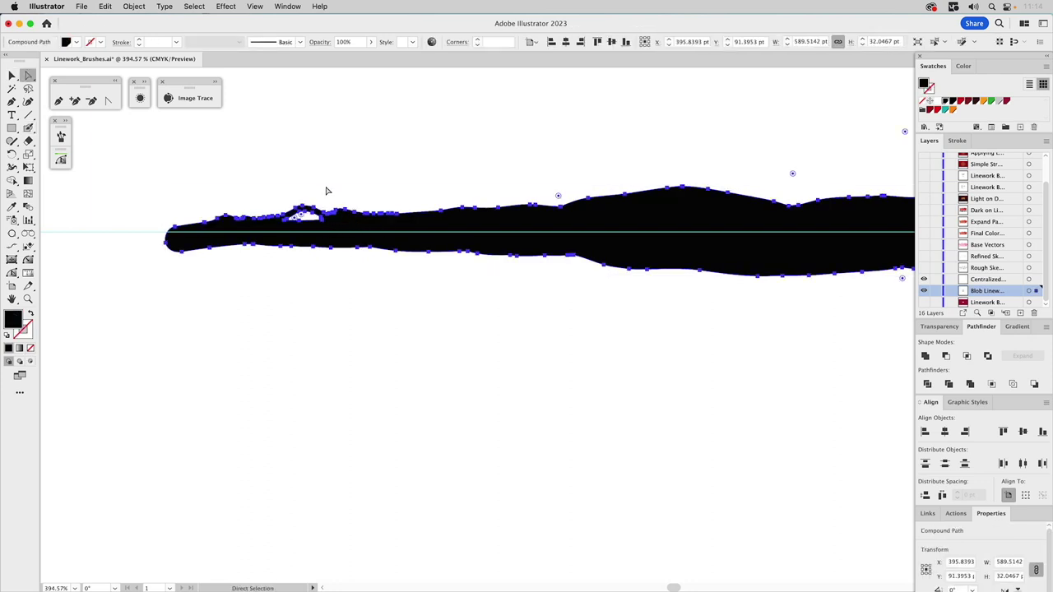
click(324, 220)
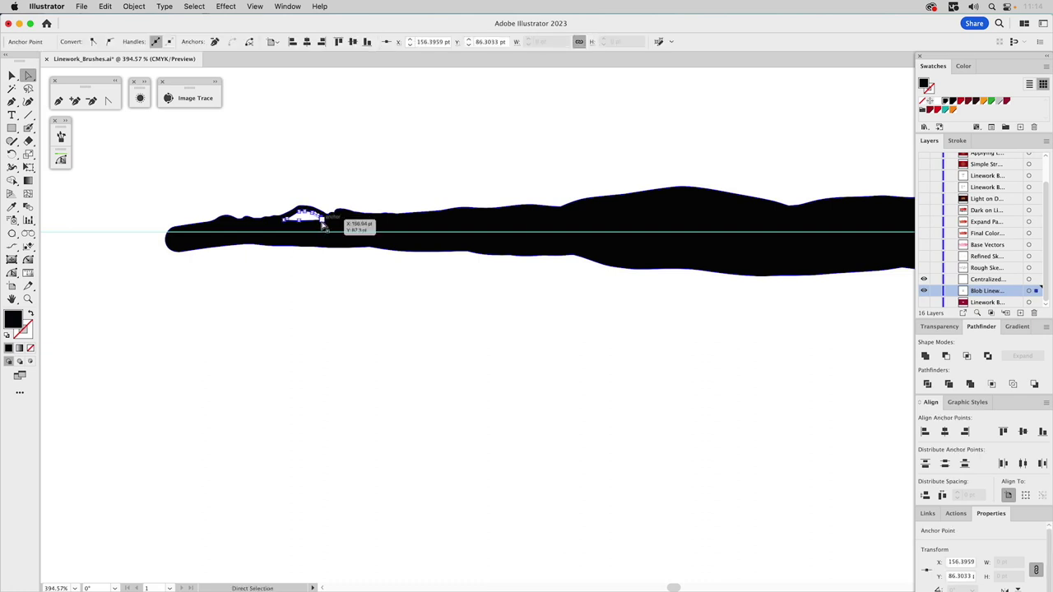
key(Delete)
key(Delete)
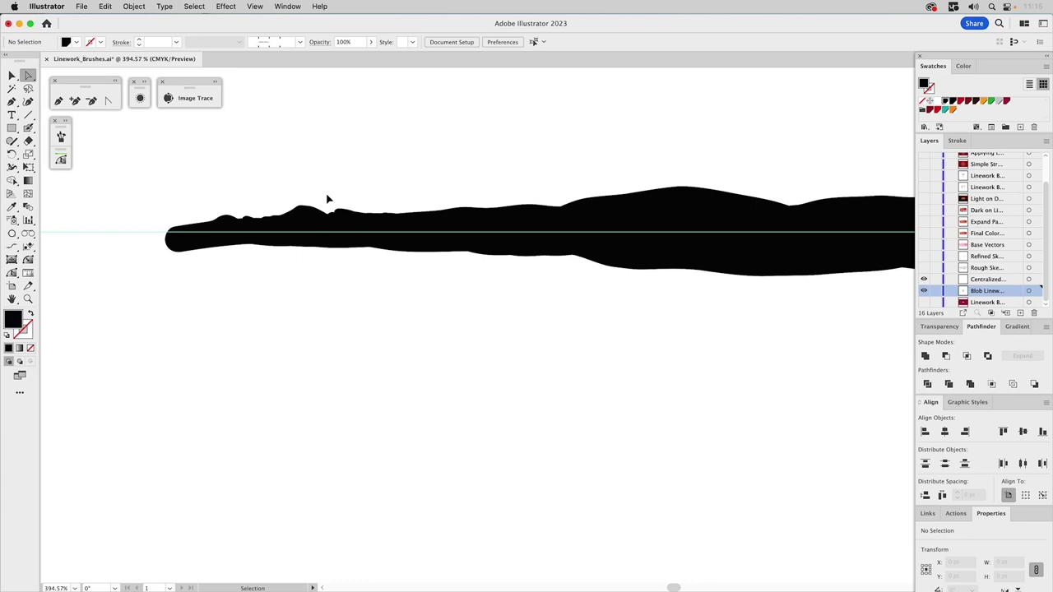
key(super+y)
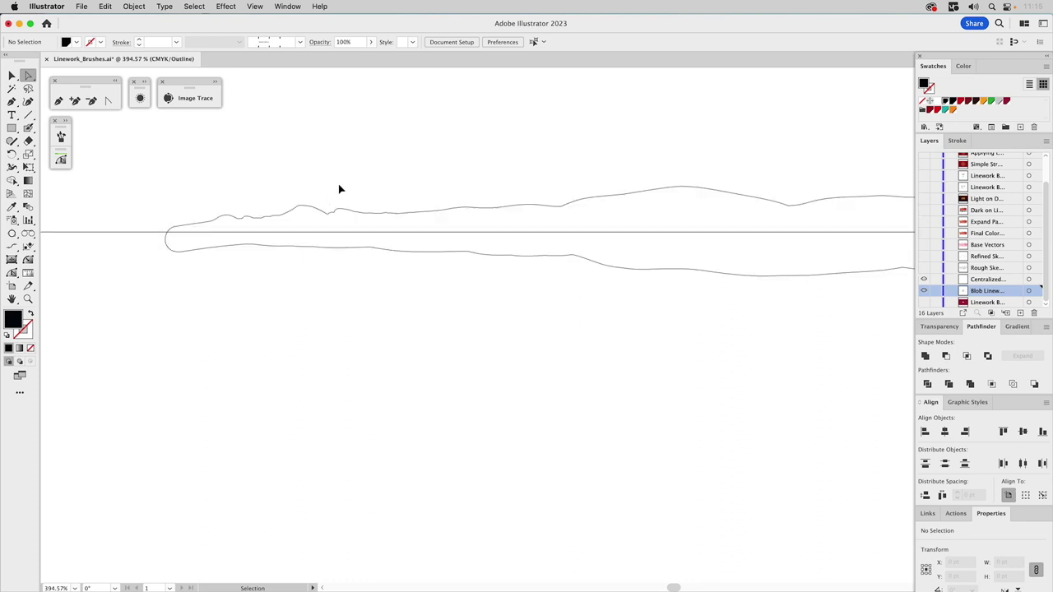
key(super+y)
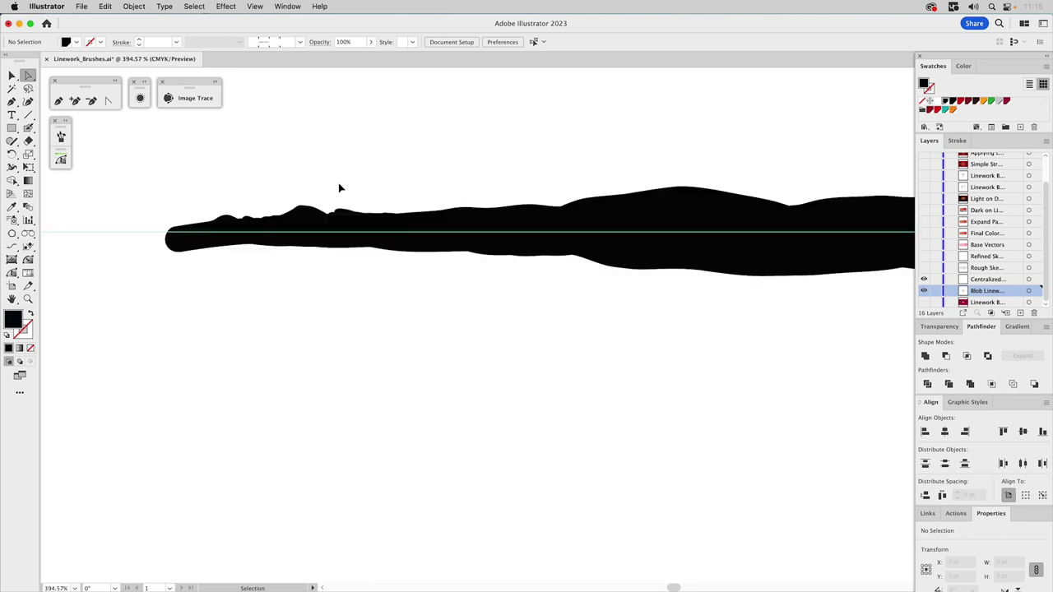
Step: Paint more Blob Brush bumps along the shape's upper edge with nothing selected
click(29, 127)
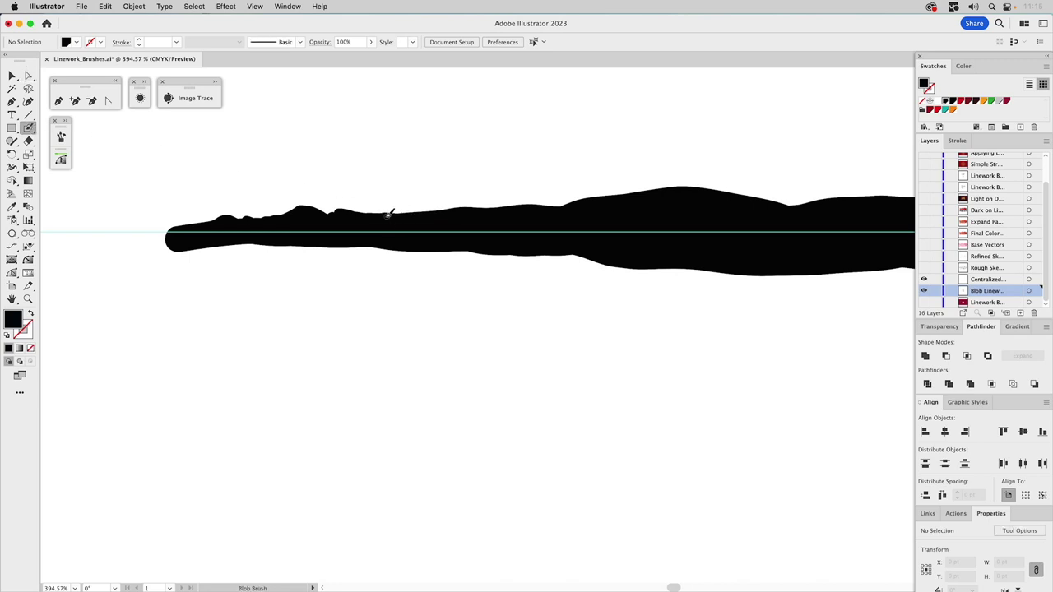
drag(368, 212, 473, 211)
drag(382, 211, 431, 207)
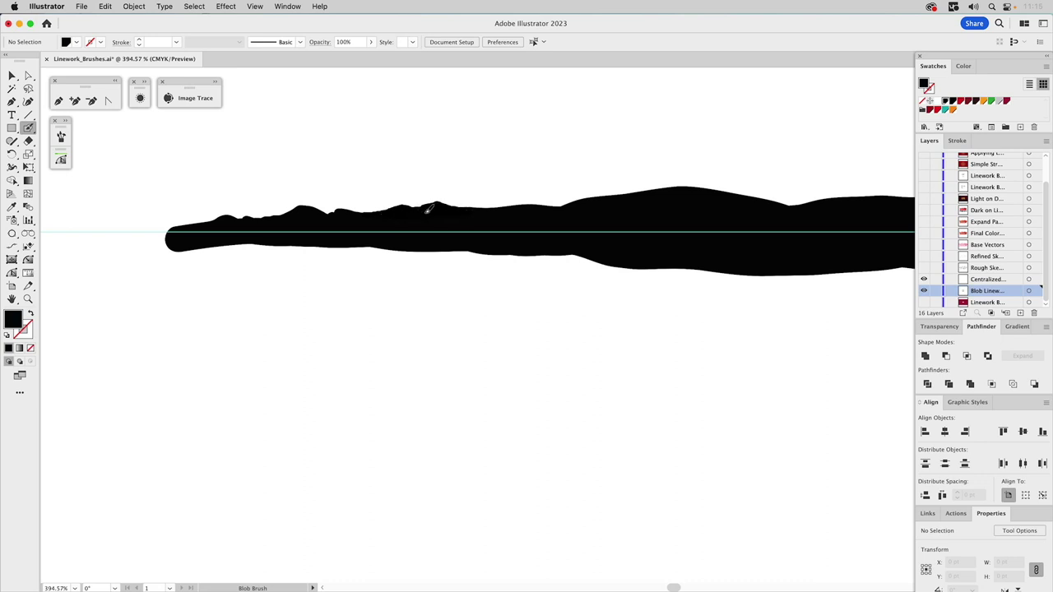
key(shift+x)
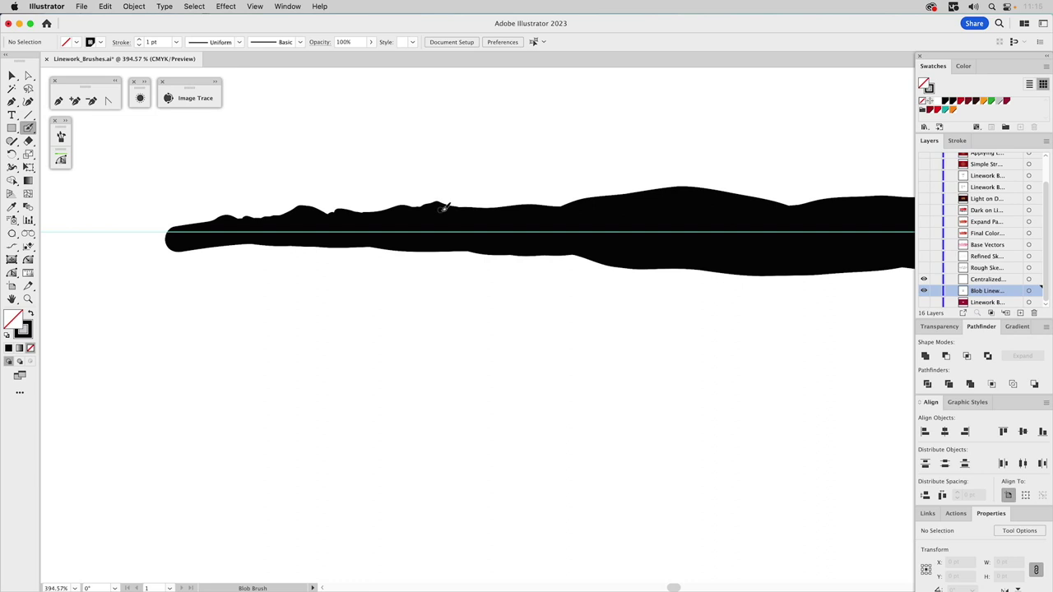
Step: Select the newly painted bumps and the large shape in turn to check whether they are merged, and clear the selection
key(v)
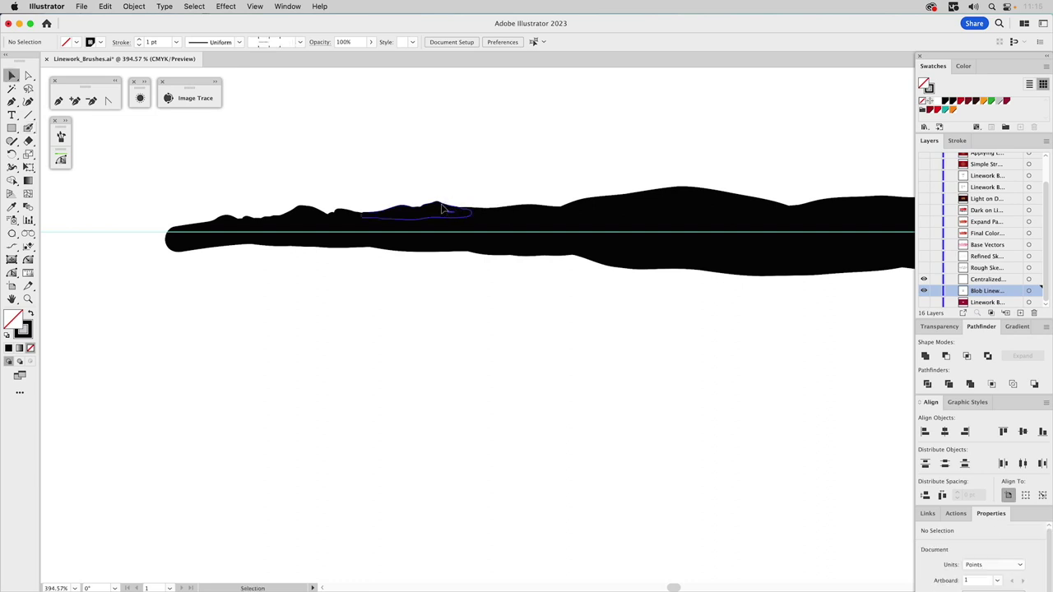
click(442, 209)
click(491, 221)
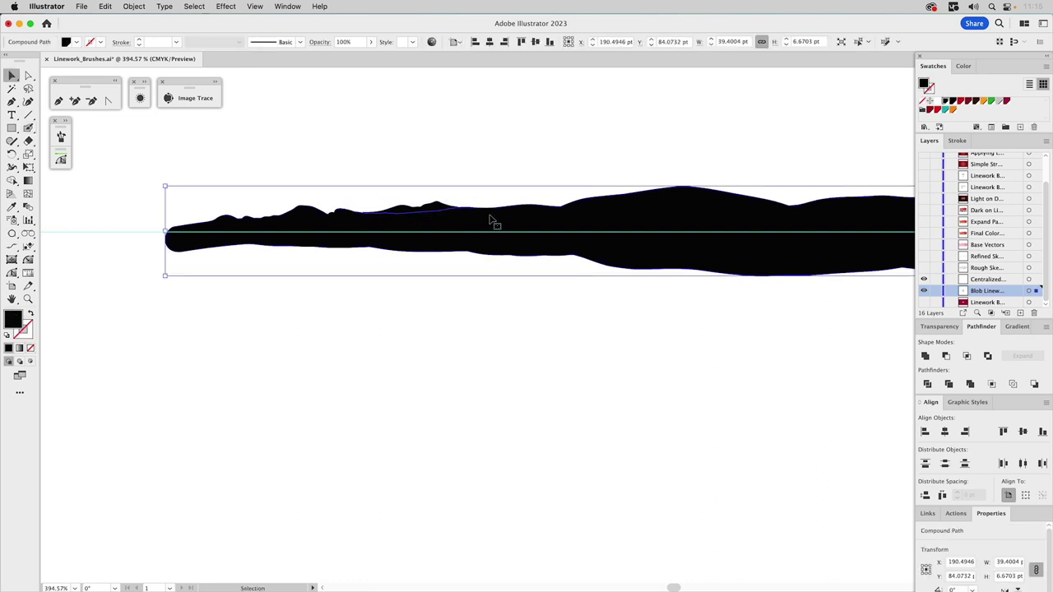
click(403, 146)
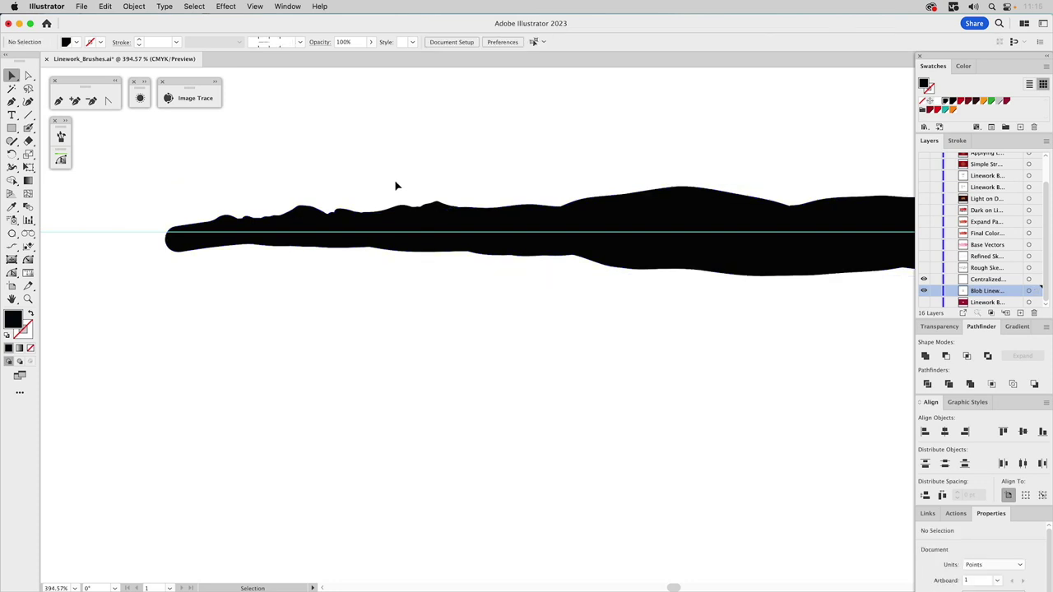
Step: Delete the unmerged bumps painted along the shape's upper edge, including the small leftover dab
click(414, 211)
key(Delete)
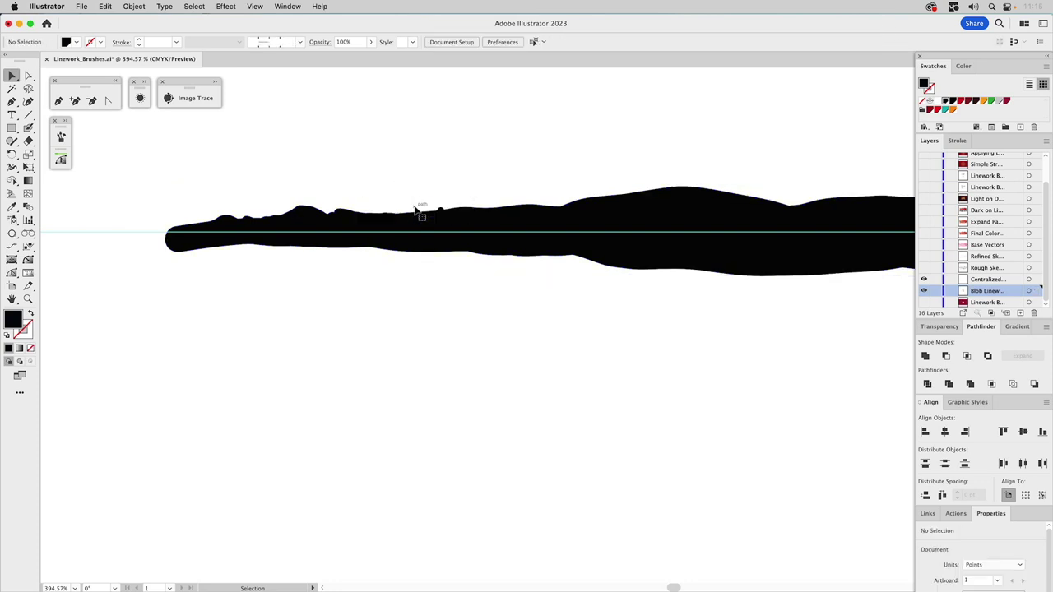
click(459, 206)
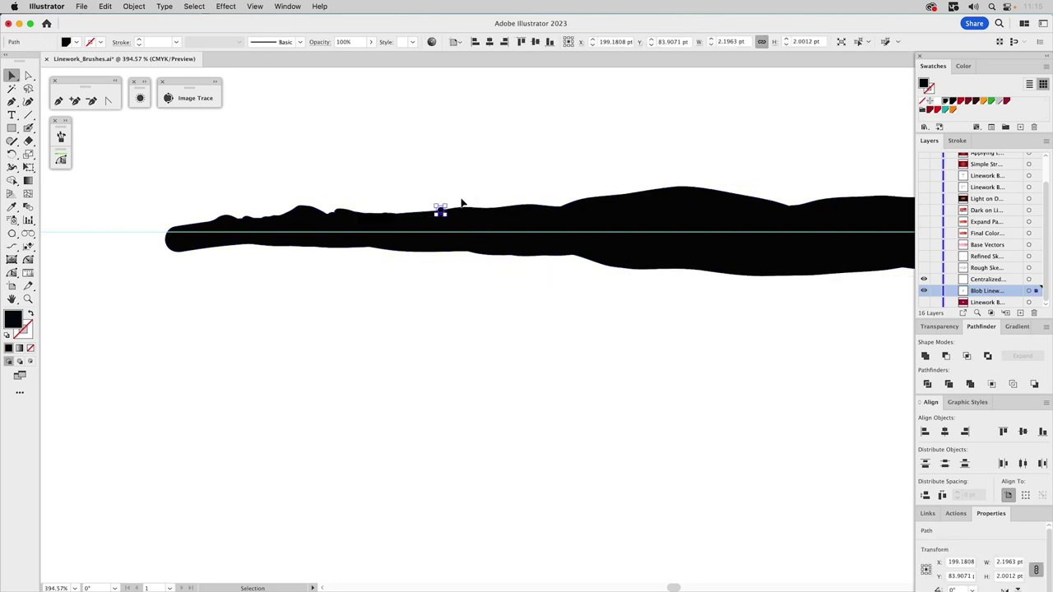
key(Delete)
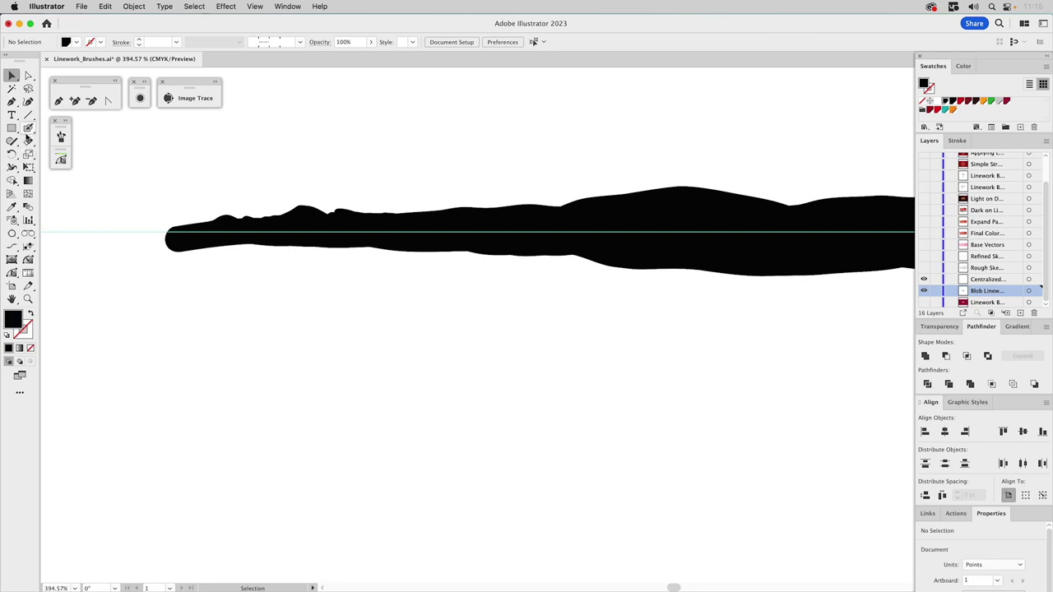
Step: Turn on Keep Selected in the Blob Brush tool options
double_click(29, 130)
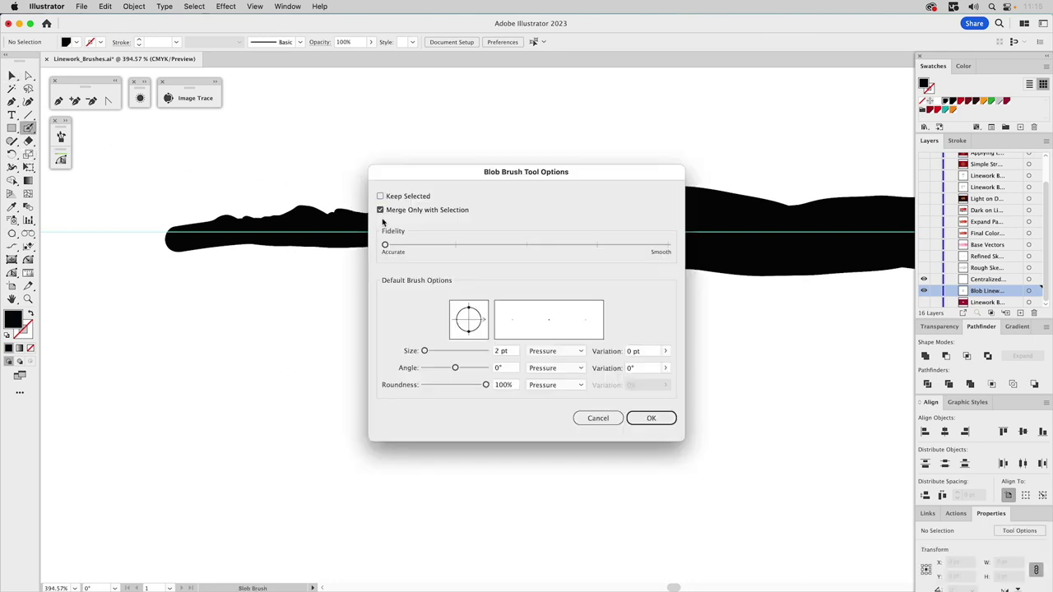
click(394, 200)
click(651, 418)
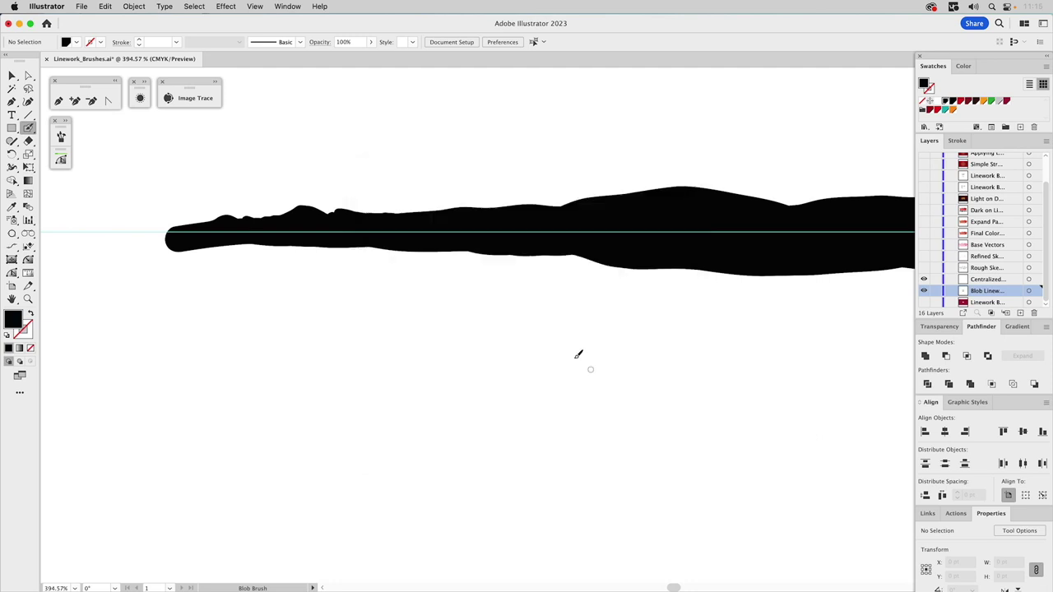
Step: Paint Blob Brush bumps along the shape's upper edge, from the thin left part up to the first wide swelling
click(459, 220)
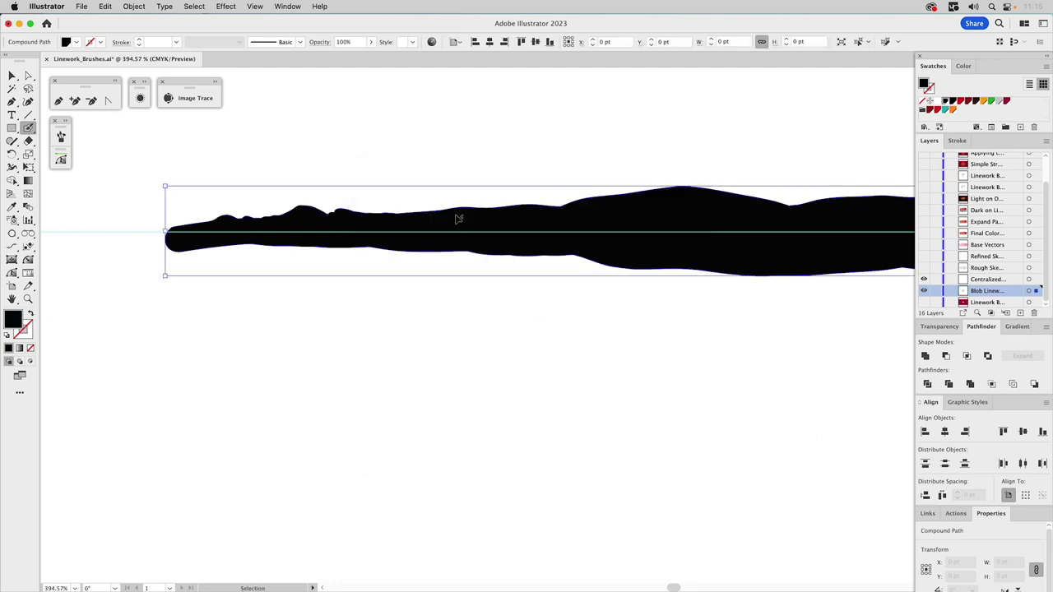
super+click(410, 196)
mouse_move(355, 211)
mouse_down()
mouse_move(461, 212)
mouse_move(387, 214)
mouse_move(444, 217)
mouse_up()
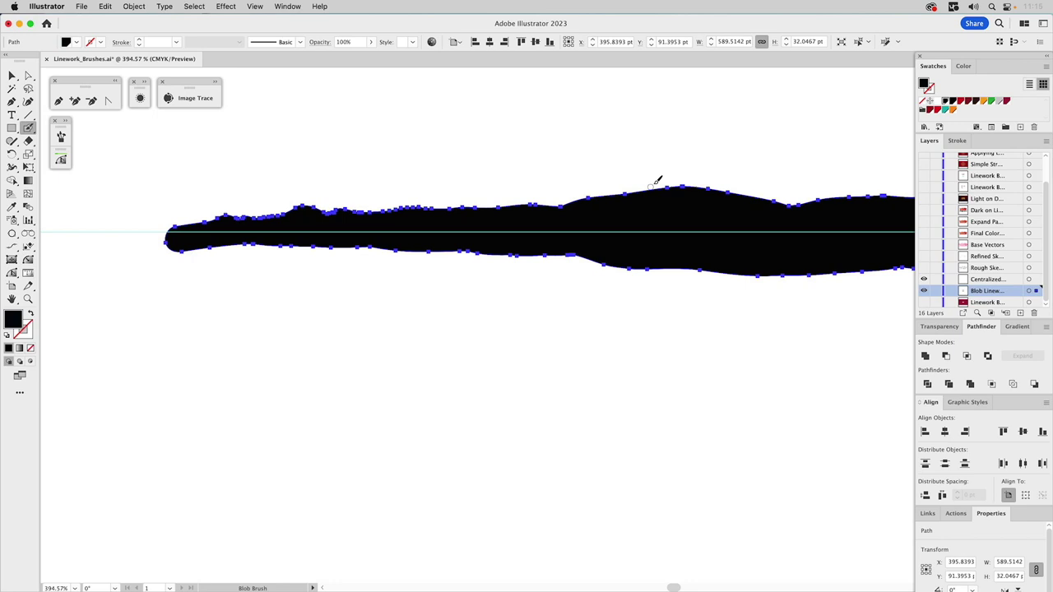
mouse_move(679, 188)
mouse_down()
mouse_move(530, 202)
mouse_move(602, 206)
mouse_up()
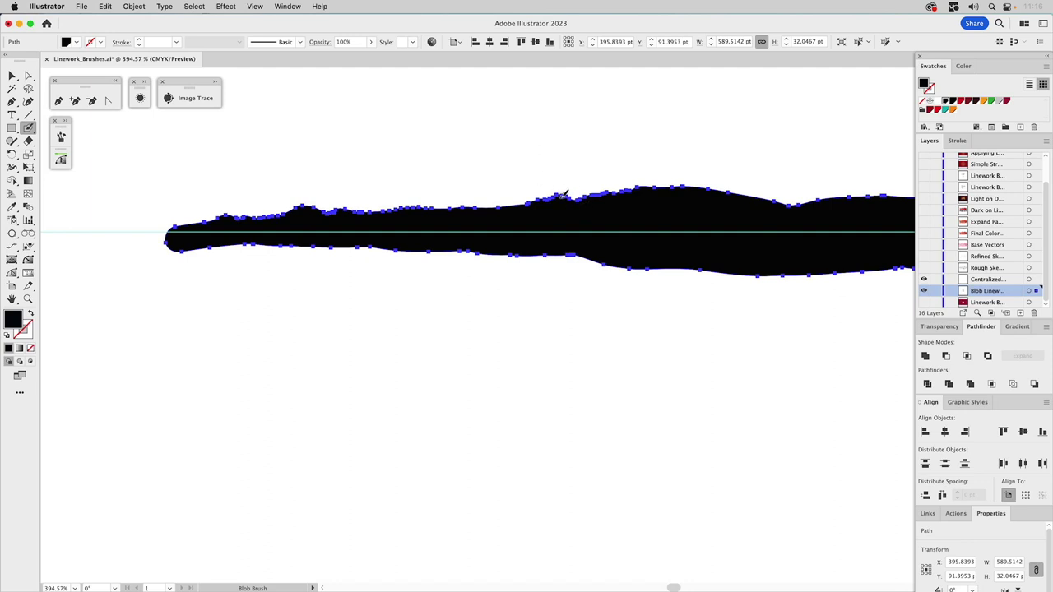
Step: Choose the Eraser tool and review its angle, roundness and size options
key(space)
mouse_move(743, 184)
mouse_down()
mouse_move(376, 207)
mouse_move(492, 202)
mouse_up()
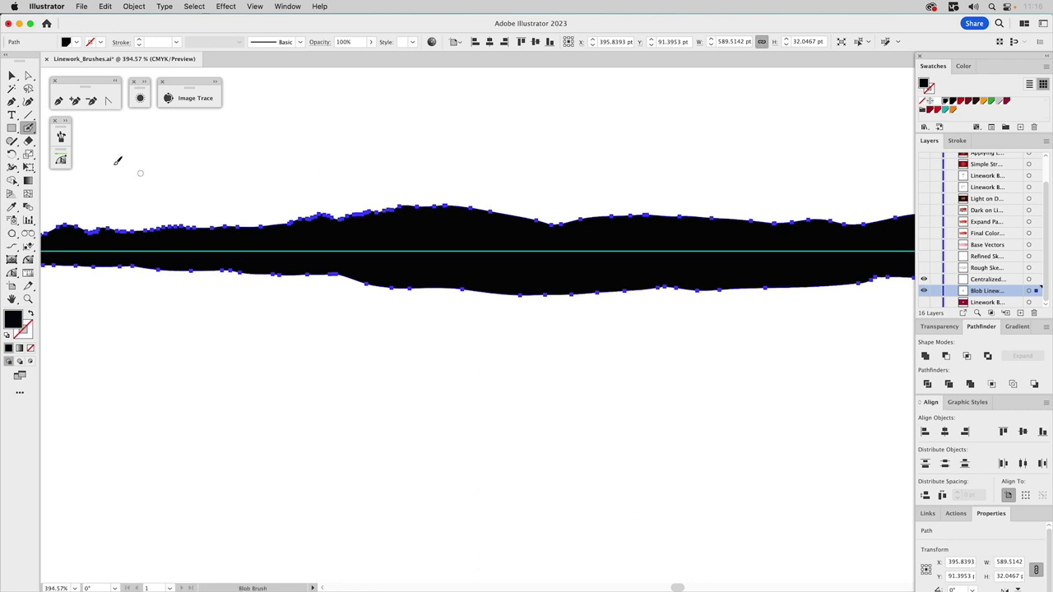
click(29, 141)
double_click(29, 141)
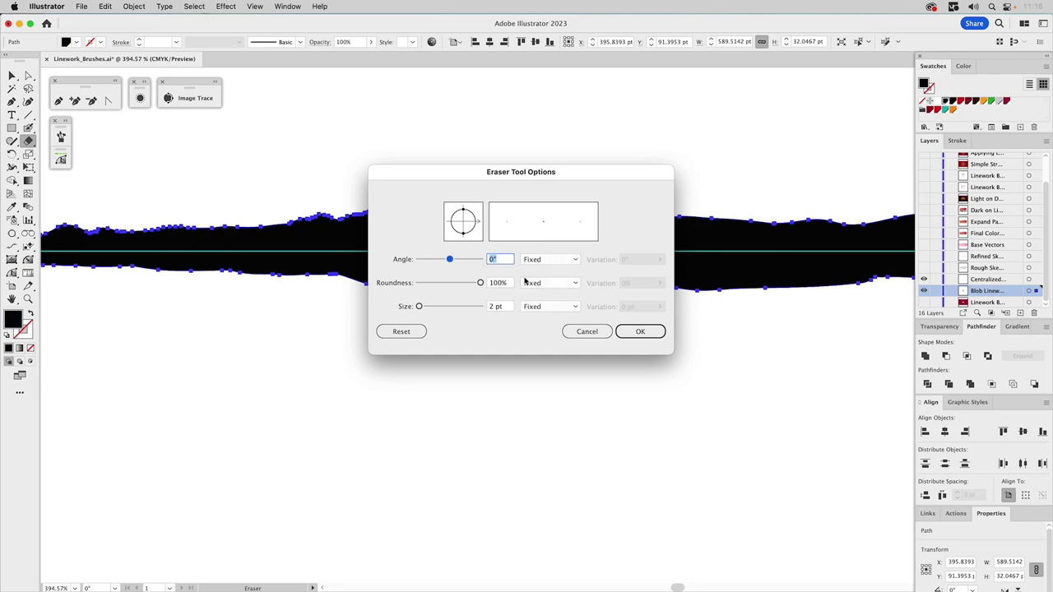
click(588, 334)
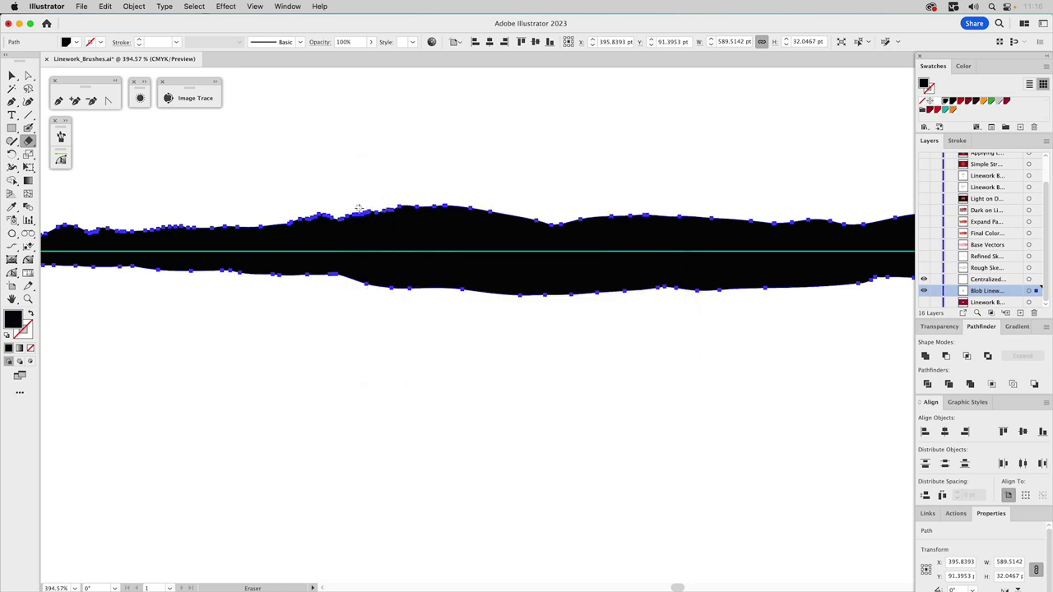
Step: Erase a jagged cut through the swelling on the shape's upper edge and delete the severed sliver
mouse_move(360, 209)
mouse_down()
mouse_move(439, 224)
mouse_move(543, 210)
mouse_up()
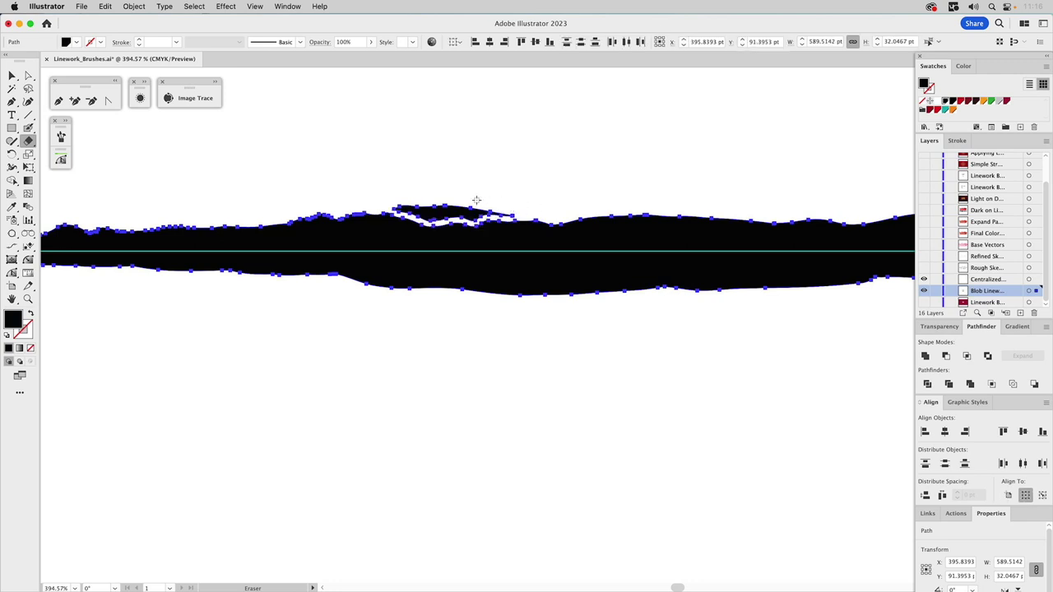
key(a)
click(447, 216)
key(Delete)
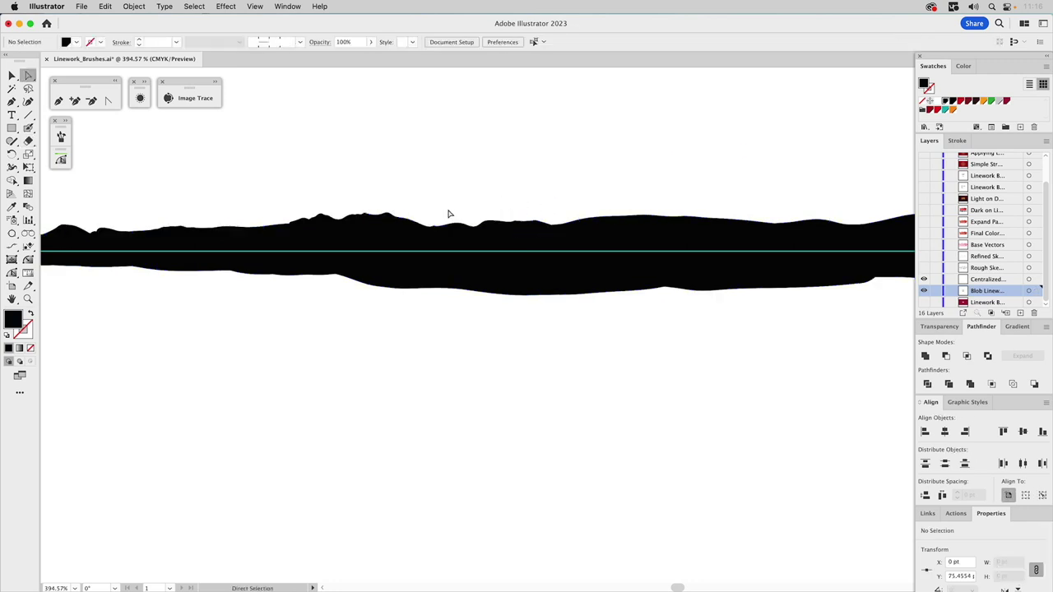
Step: Erase a wavy cut inside the shape's lower edge, beneath the roughened part of the upper edge
scroll(545, 195, right, 5)
click(28, 128)
drag(261, 278, 320, 279)
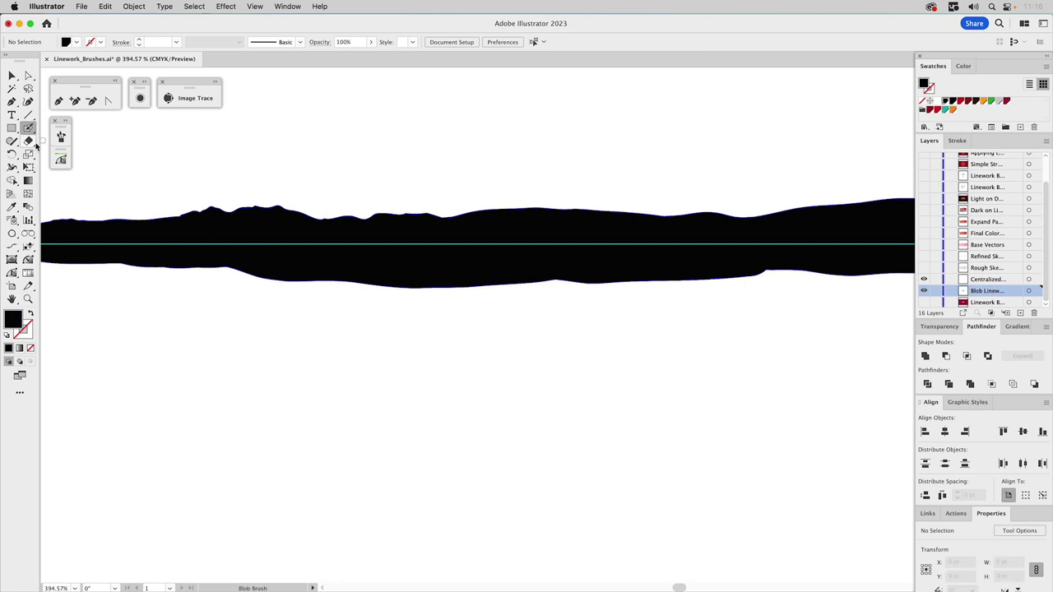
click(28, 140)
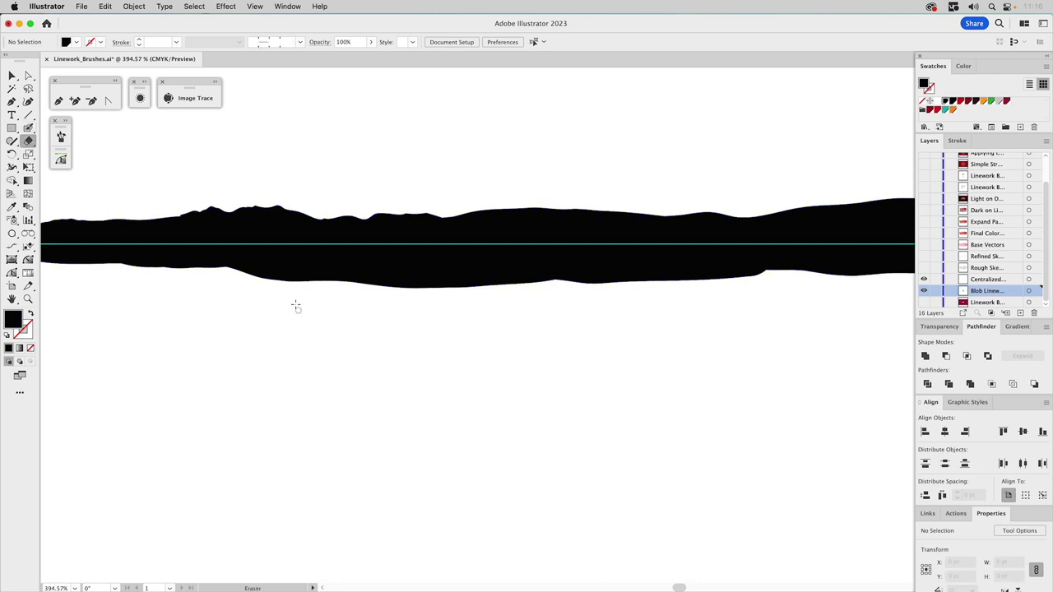
mouse_move(264, 279)
mouse_down()
mouse_move(494, 262)
mouse_move(591, 273)
mouse_move(659, 262)
mouse_move(772, 270)
mouse_up()
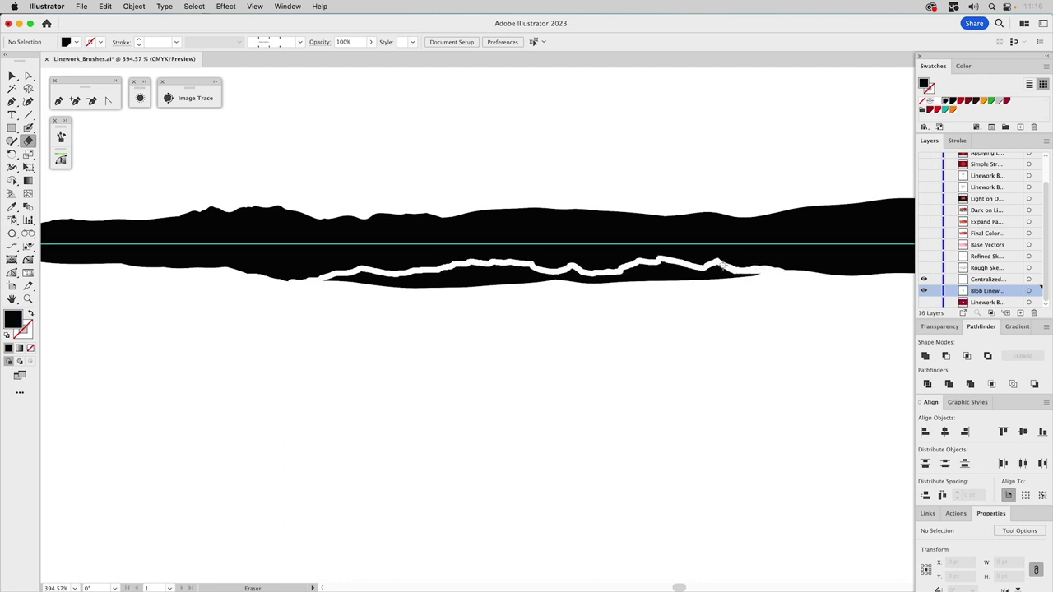
drag(686, 262, 795, 279)
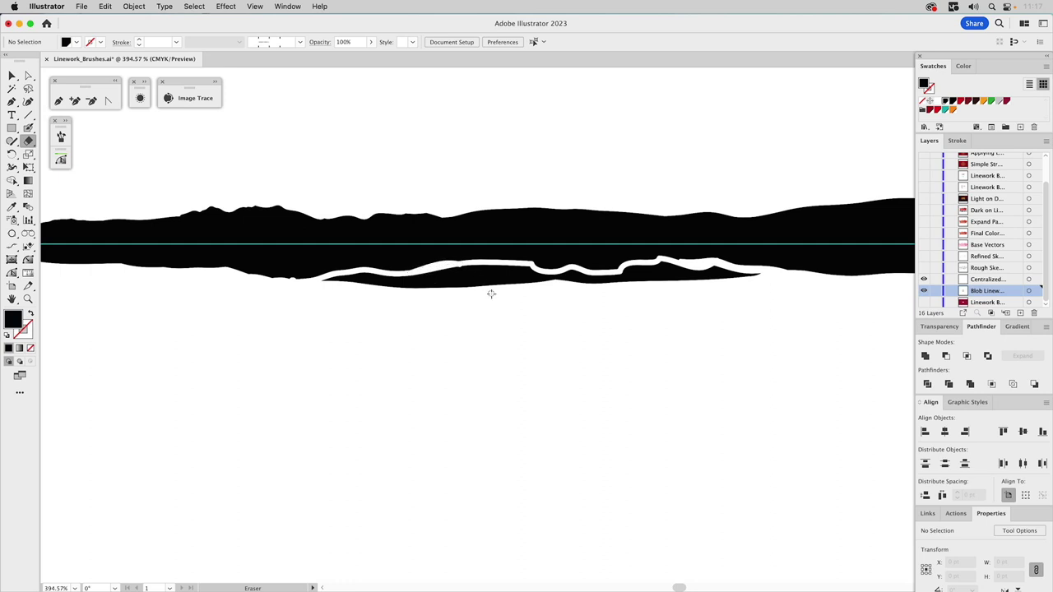
Step: Undo the last eraser stroke, touch up the wavy cut with a short one, and delete the severed strip below it
key(super+z)
mouse_move(454, 265)
mouse_down()
mouse_move(430, 269)
mouse_move(445, 267)
mouse_up()
key(a)
click(444, 273)
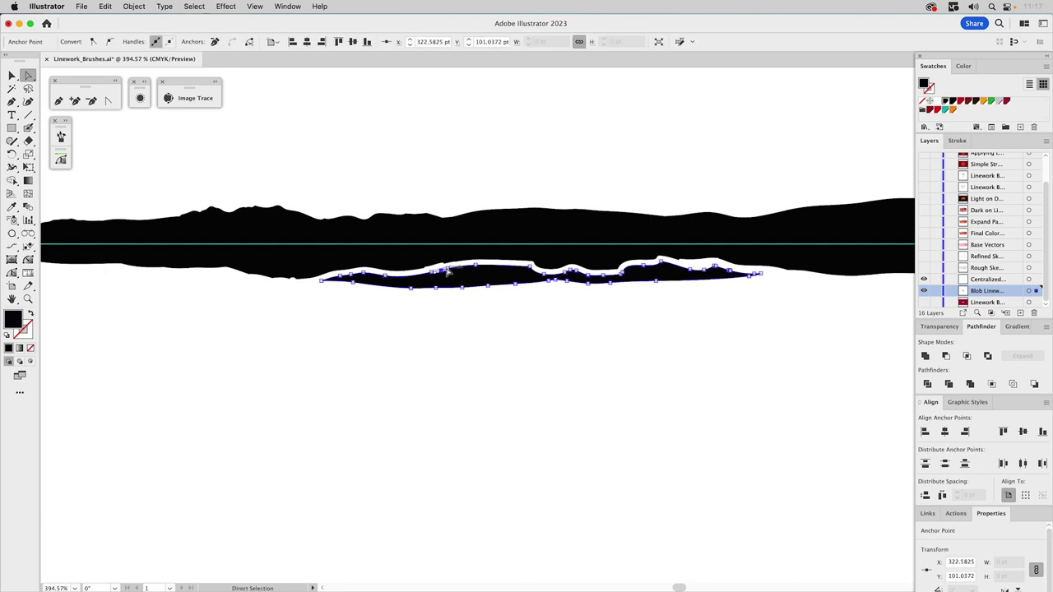
key(Delete)
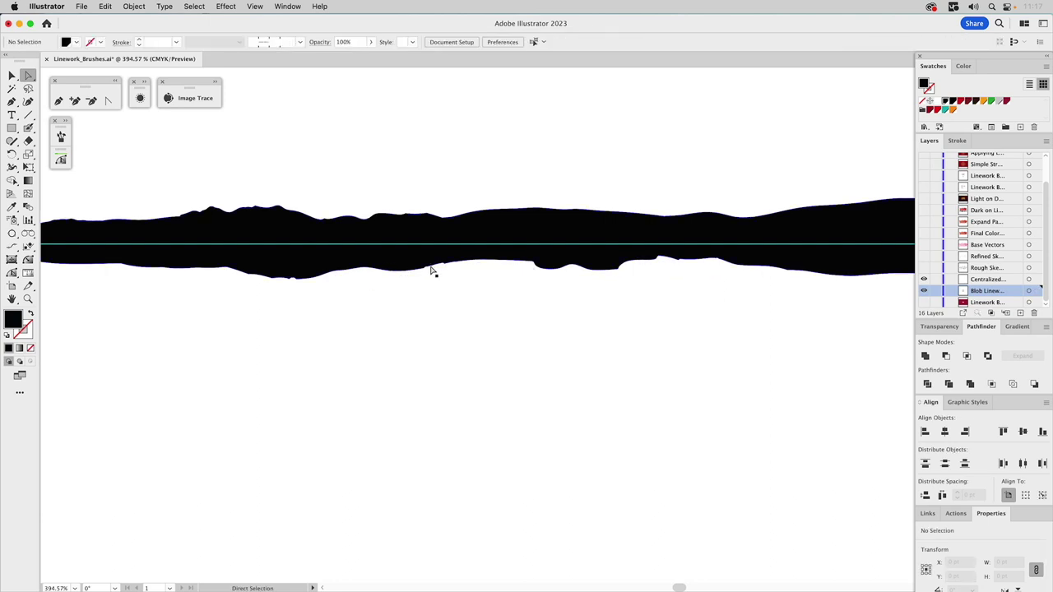
Step: Paint Blob Brush bumps along the shape's freshly cut lower edge and clear the selection
click(30, 129)
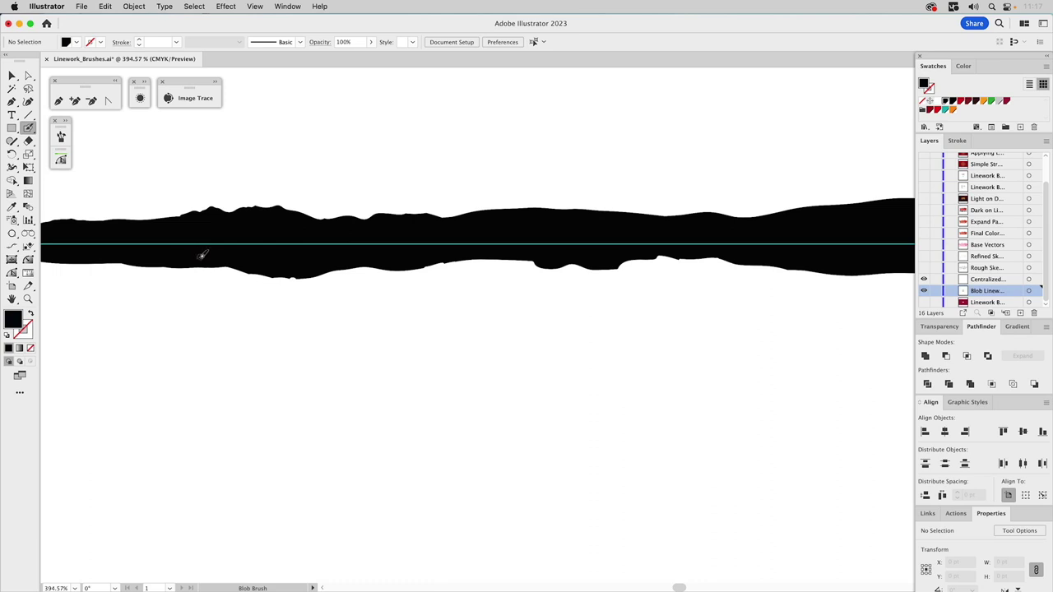
mouse_move(164, 260)
mouse_down()
mouse_move(294, 275)
mouse_move(318, 263)
mouse_up()
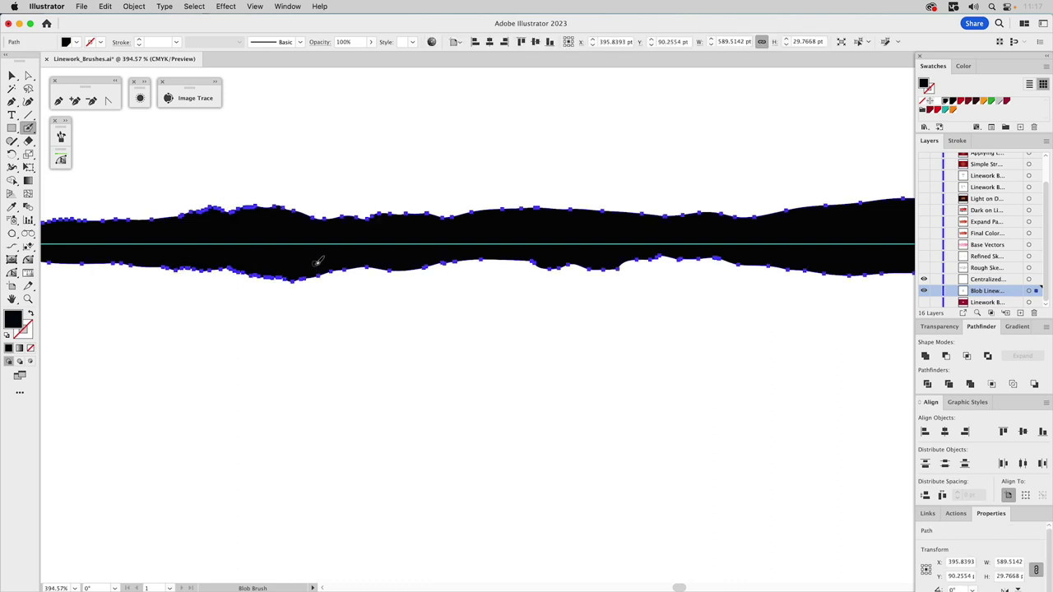
drag(538, 260, 366, 261)
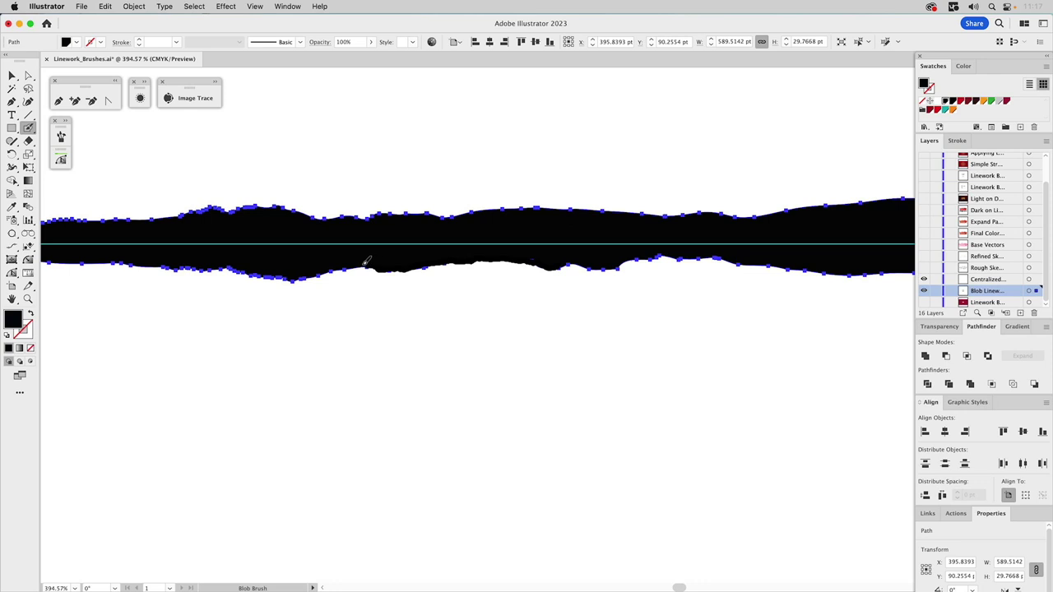
mouse_move(570, 260)
mouse_down()
mouse_move(643, 258)
mouse_move(598, 272)
mouse_move(581, 261)
mouse_move(458, 261)
mouse_move(514, 248)
mouse_up()
key(v)
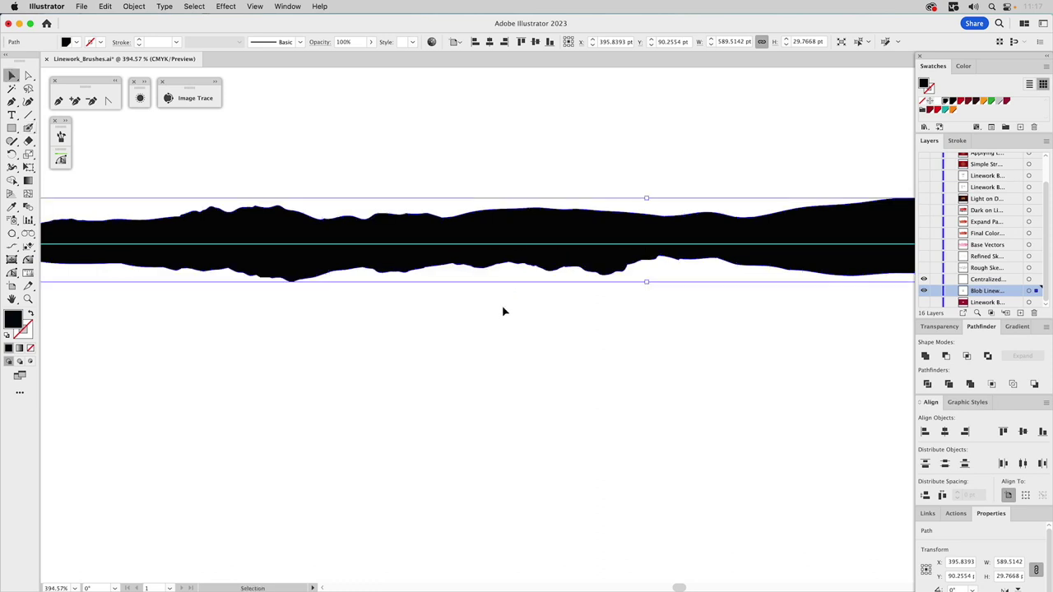
click(502, 309)
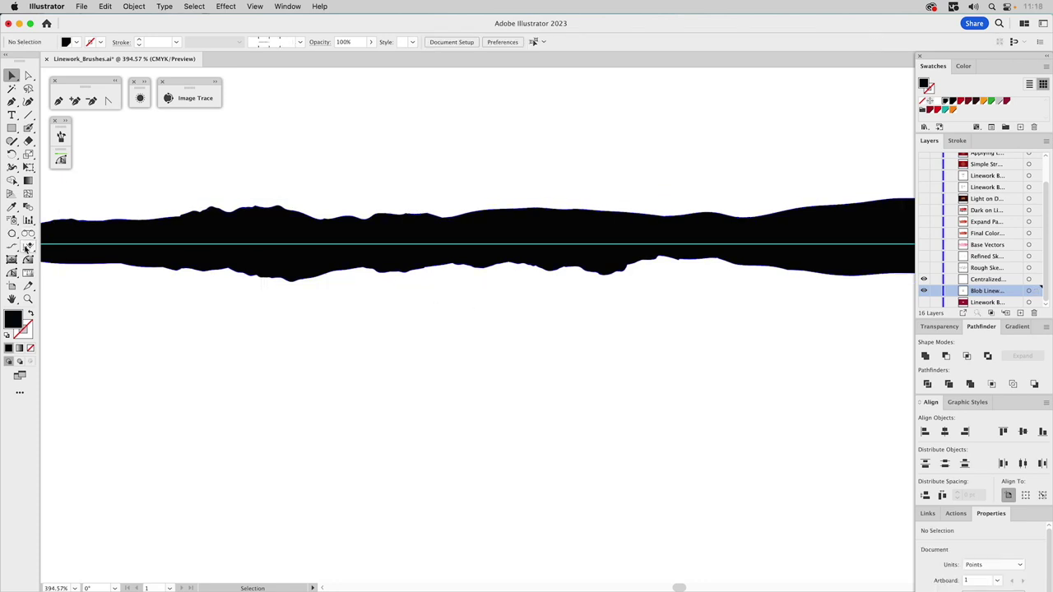
Step: Erase the underside of the shape's rounded left end to flatten it
click(28, 298)
alt+click(481, 270)
alt+click(501, 309)
alt+click(501, 308)
drag(572, 352, 473, 261)
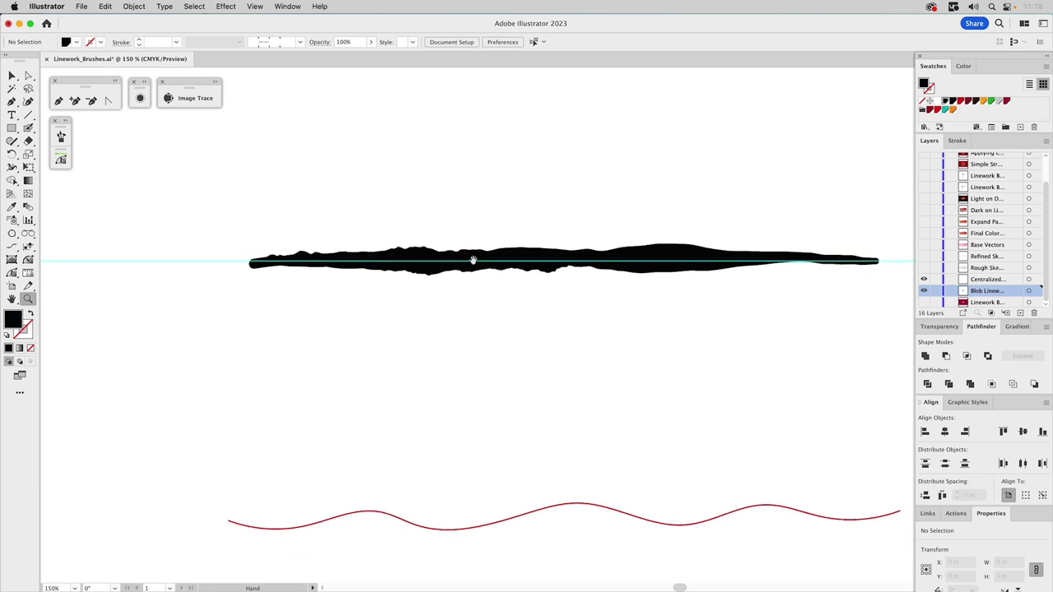
drag(231, 238, 329, 301)
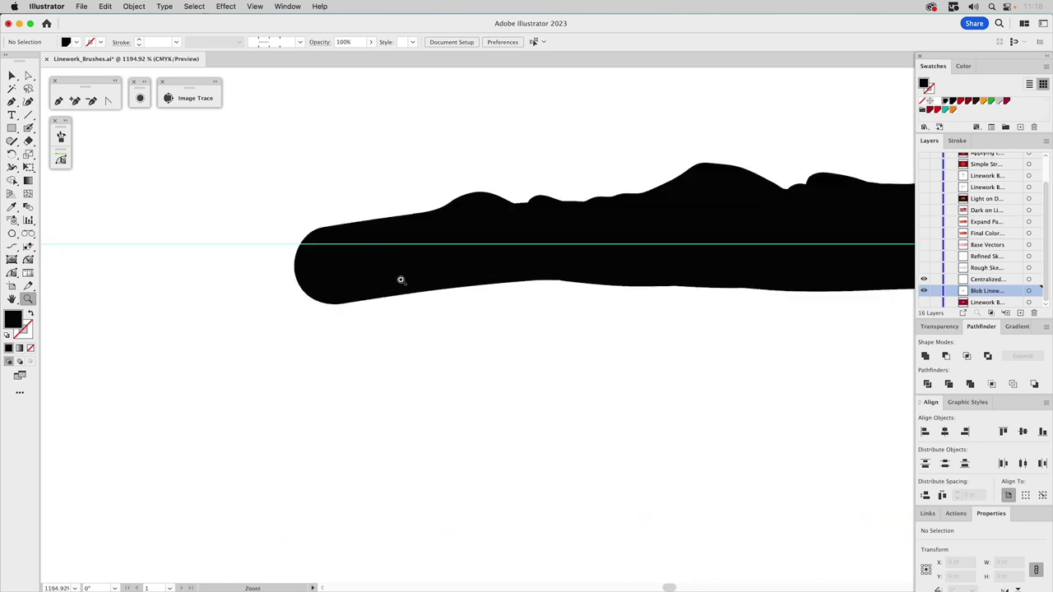
click(28, 128)
click(28, 141)
drag(486, 291, 287, 296)
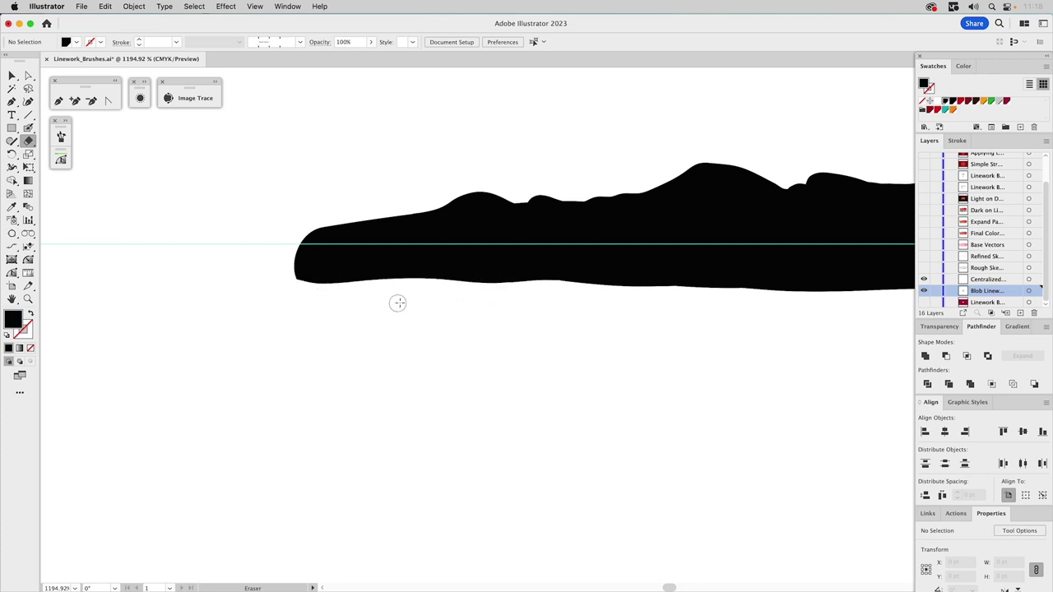
Step: Paint small Blob Brush bumps around the left tip and along its underside, and clear the selection
click(28, 129)
mouse_move(306, 255)
mouse_down()
mouse_move(308, 272)
mouse_move(353, 278)
mouse_move(512, 267)
mouse_up()
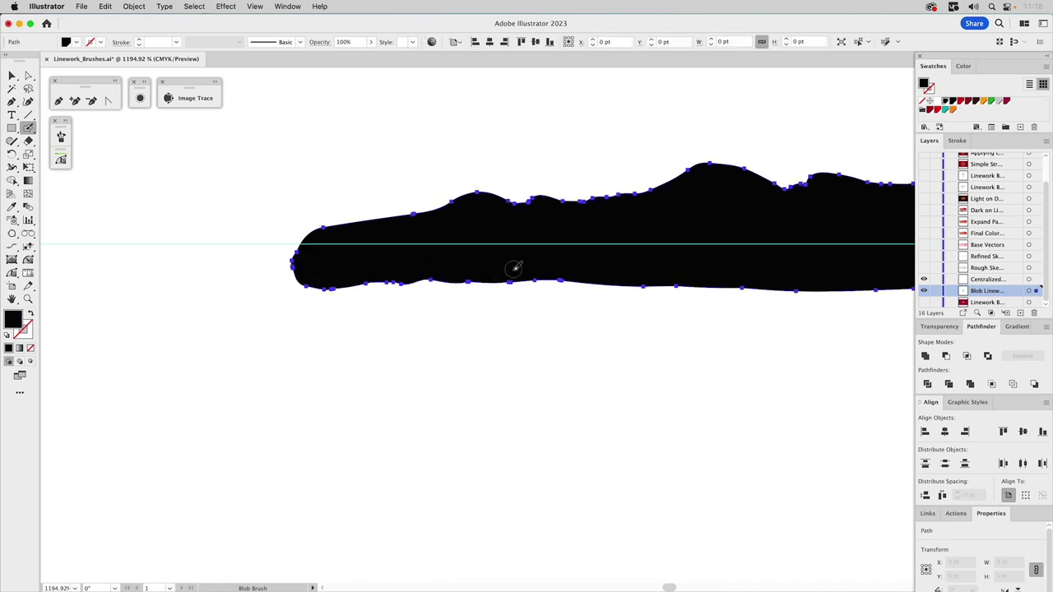
key(v)
click(458, 336)
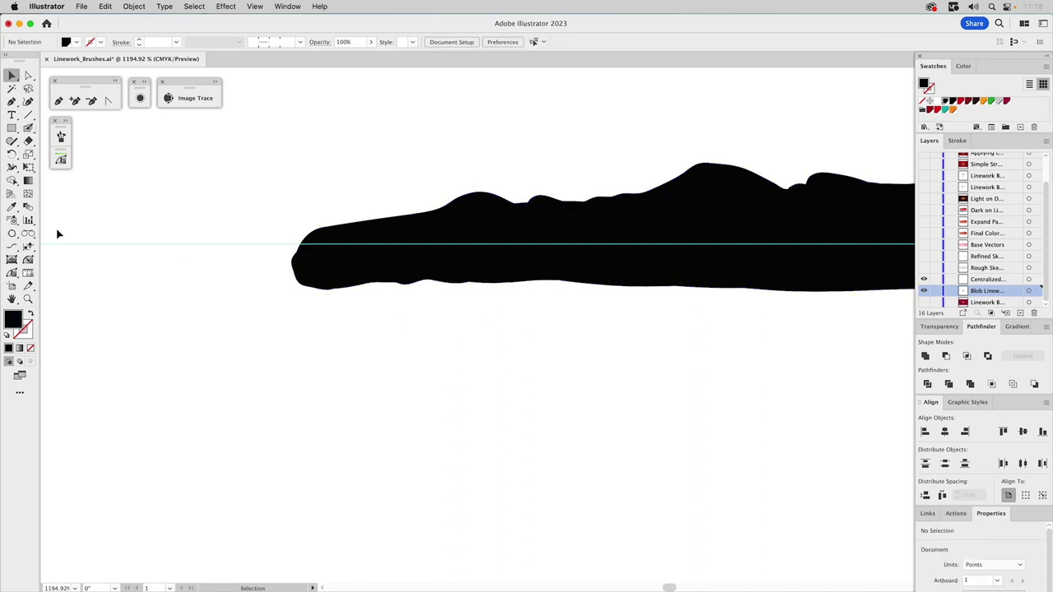
Step: Duplicate the finished shape below the original and scale the copy proportionally to about 259 pt wide
key(super+0)
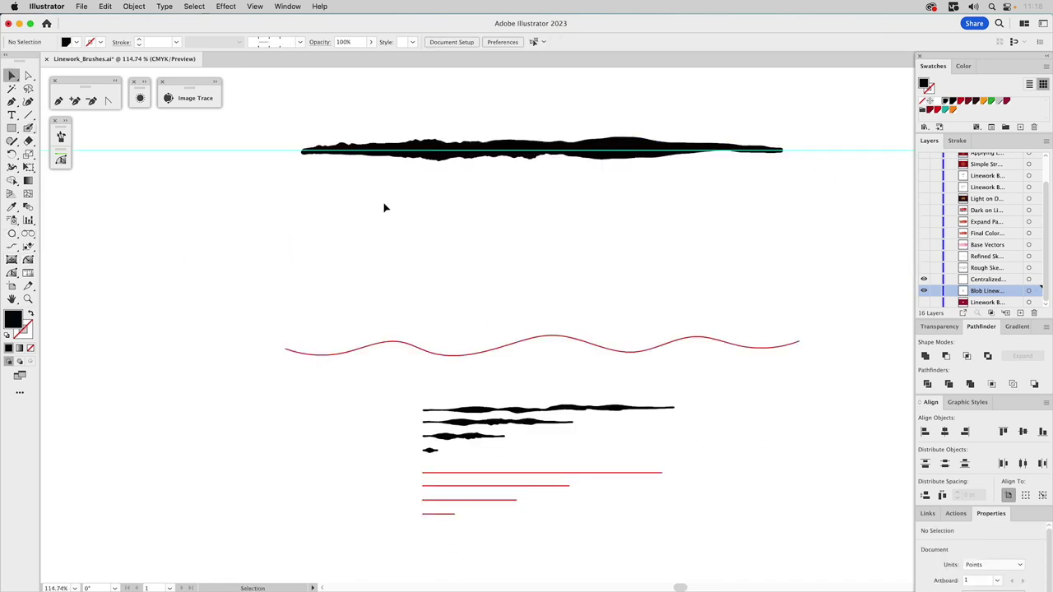
click(629, 146)
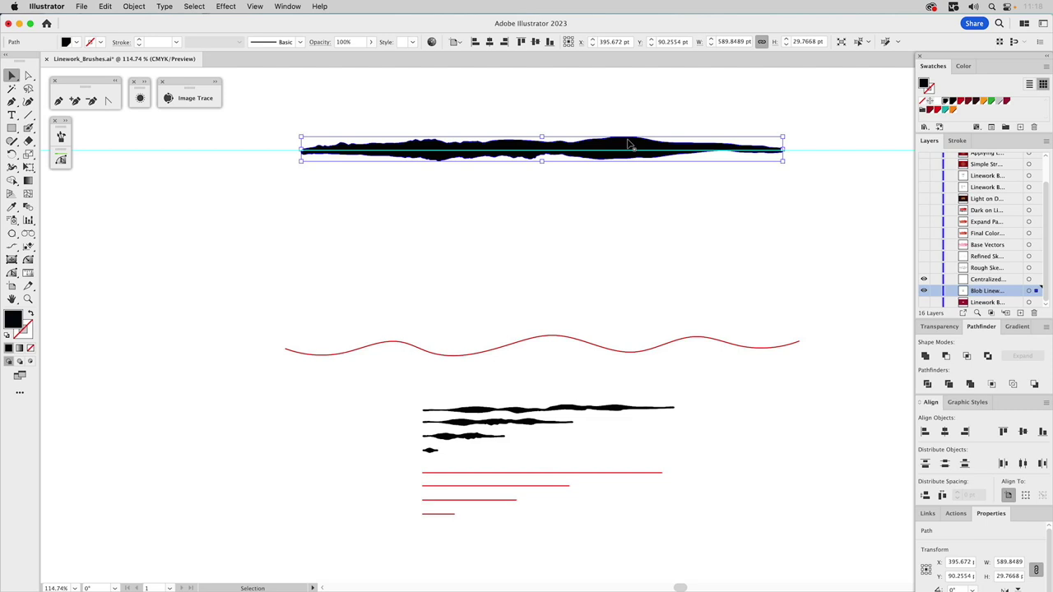
drag(630, 146, 644, 224)
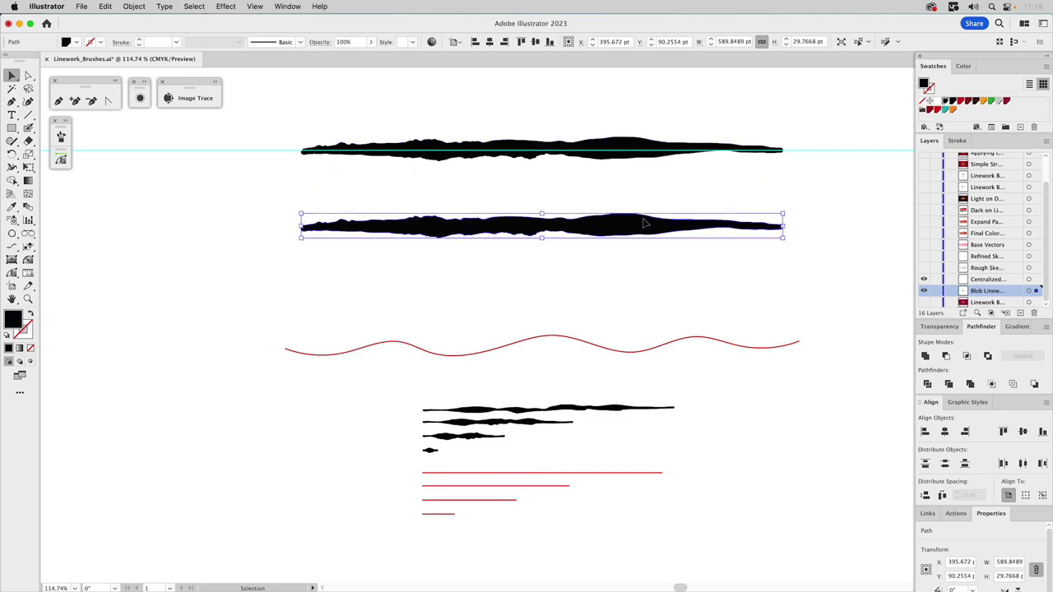
drag(783, 225, 649, 219)
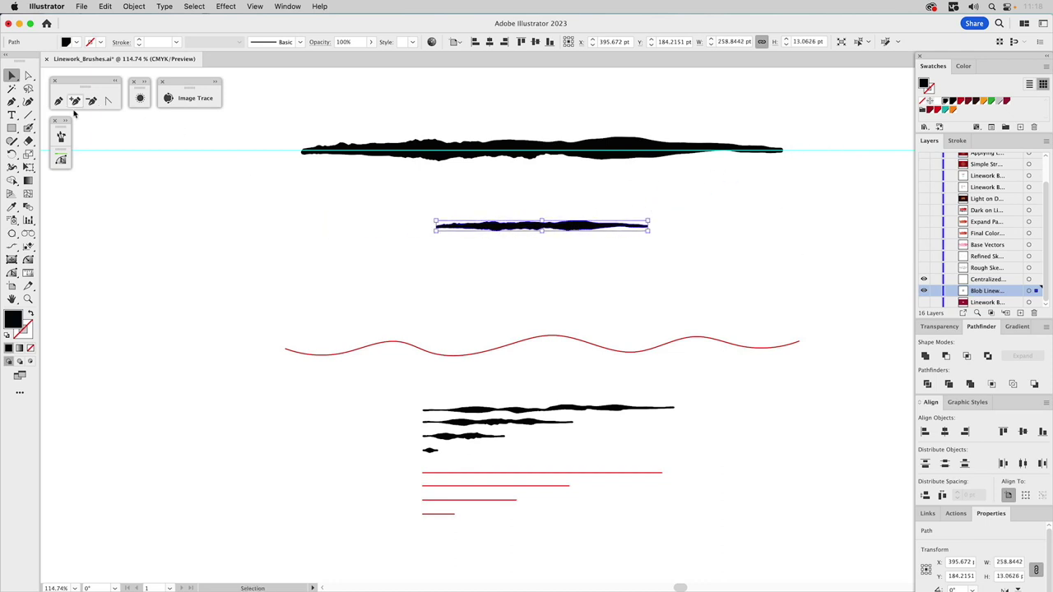
Step: Save the scaled-down shape as an art brush named Blob_Organic with the Tints colorization method, and clear the selection
click(60, 135)
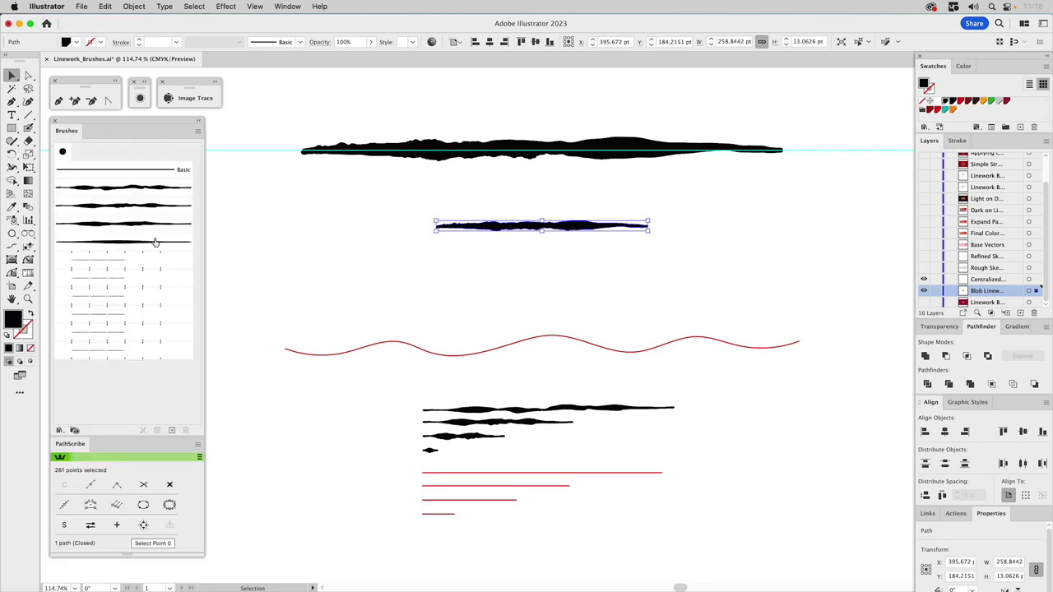
click(172, 431)
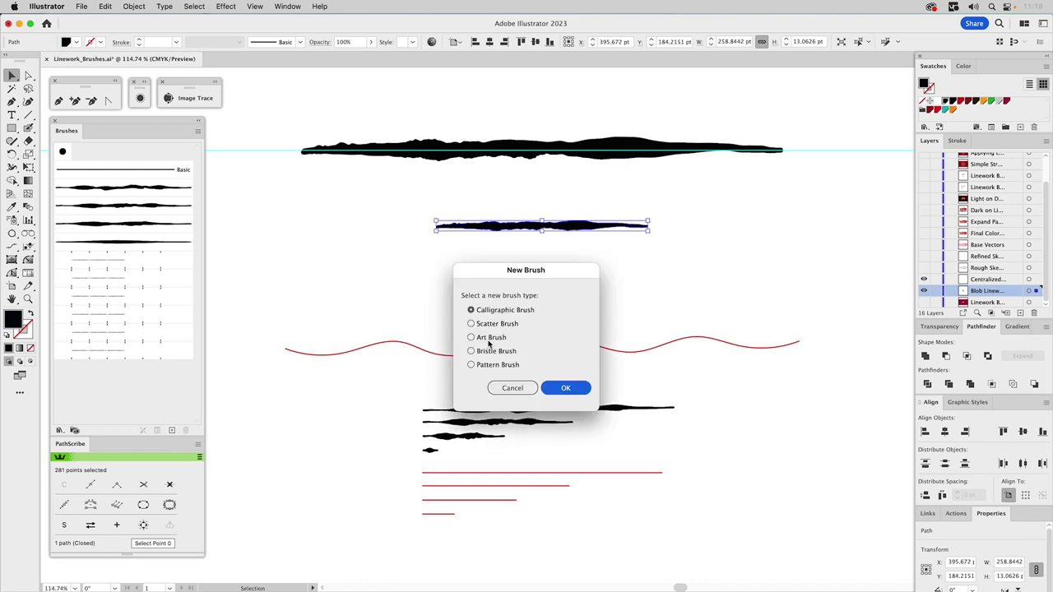
click(486, 338)
click(565, 387)
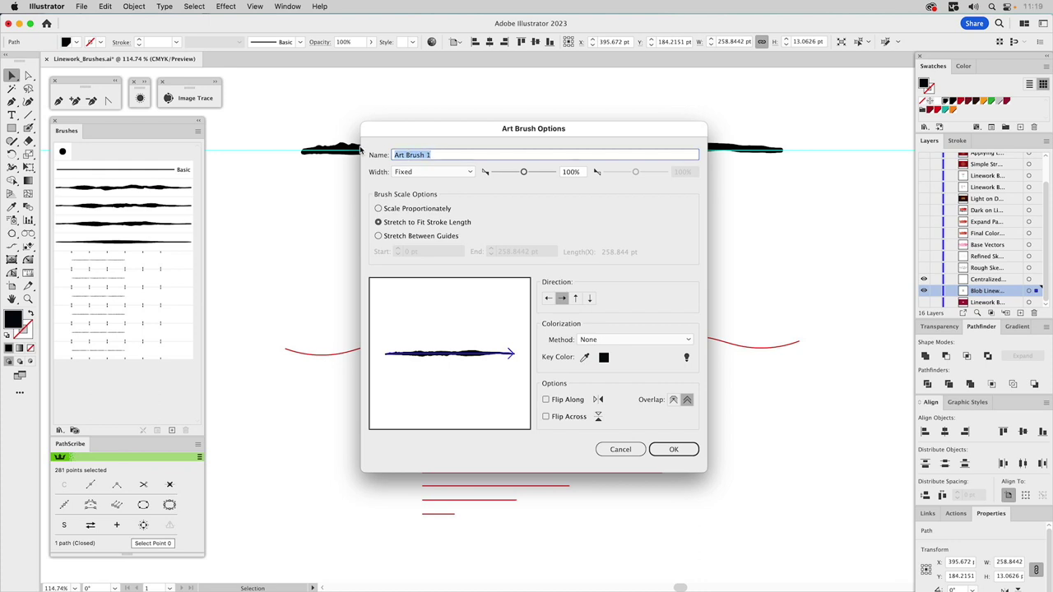
text(Blob_Organic)
click(636, 341)
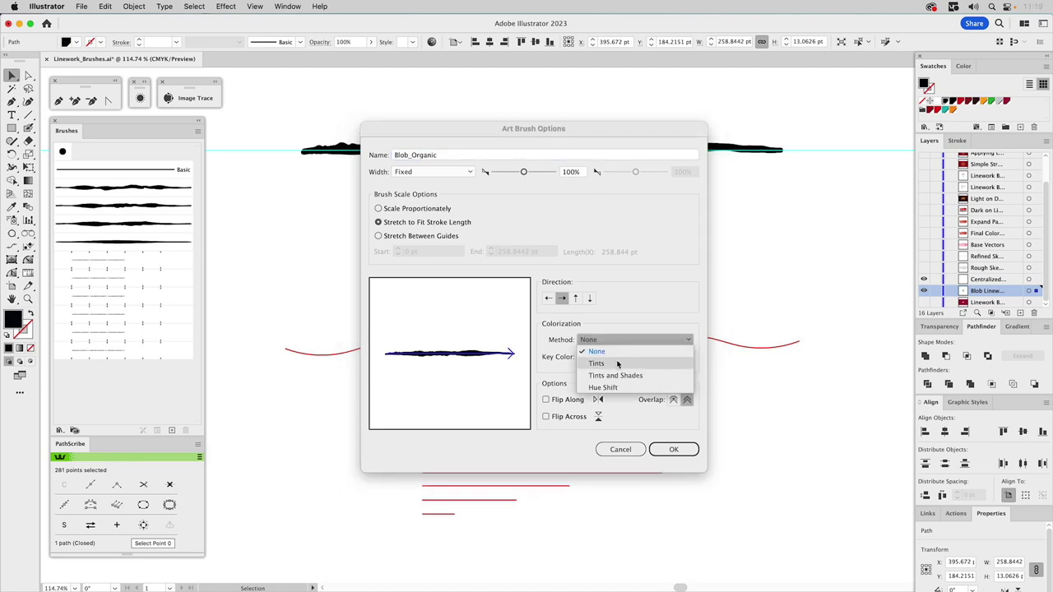
click(619, 364)
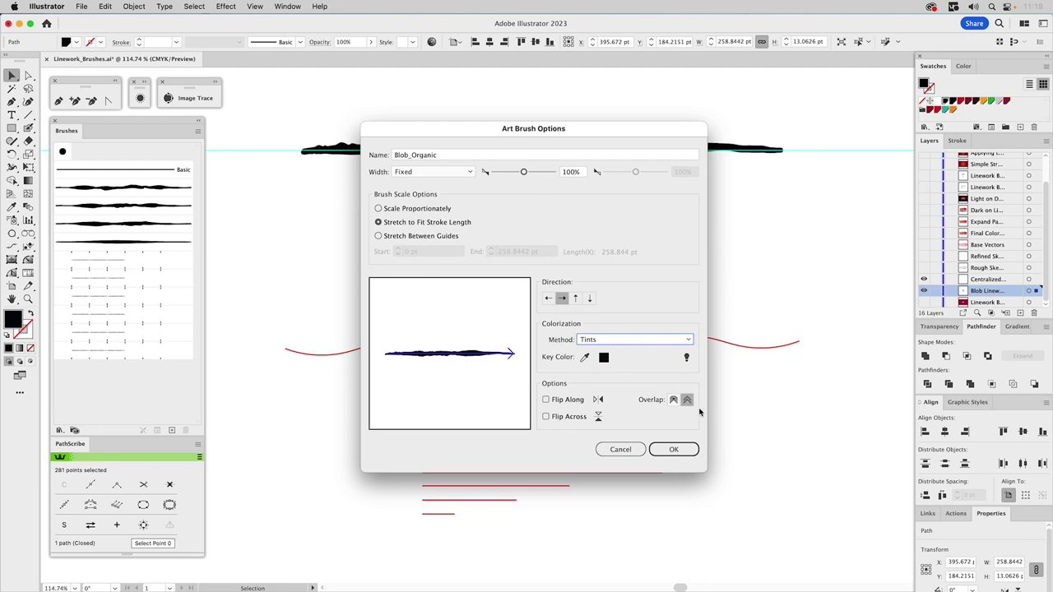
click(676, 451)
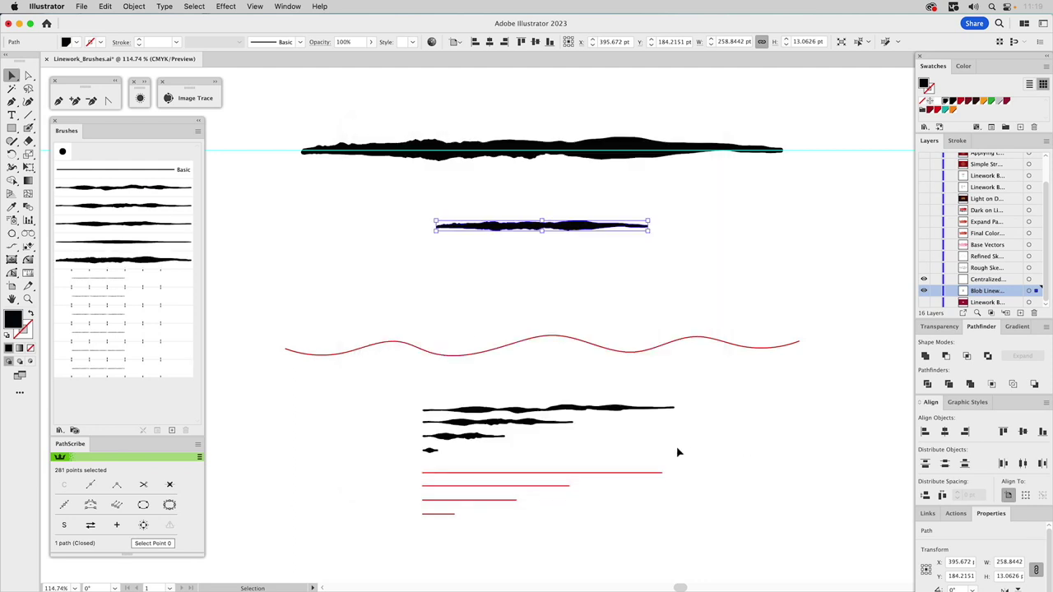
click(589, 268)
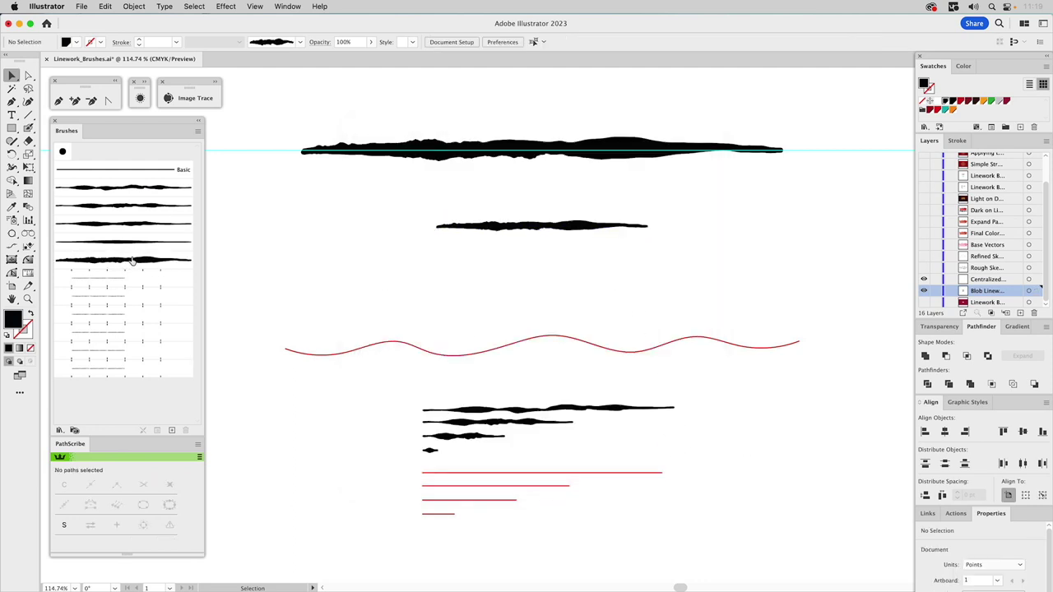
Step: Change the long wavy red path's stroke to green, apply the new Blob_Organic brush to it, and clear the selection
click(374, 348)
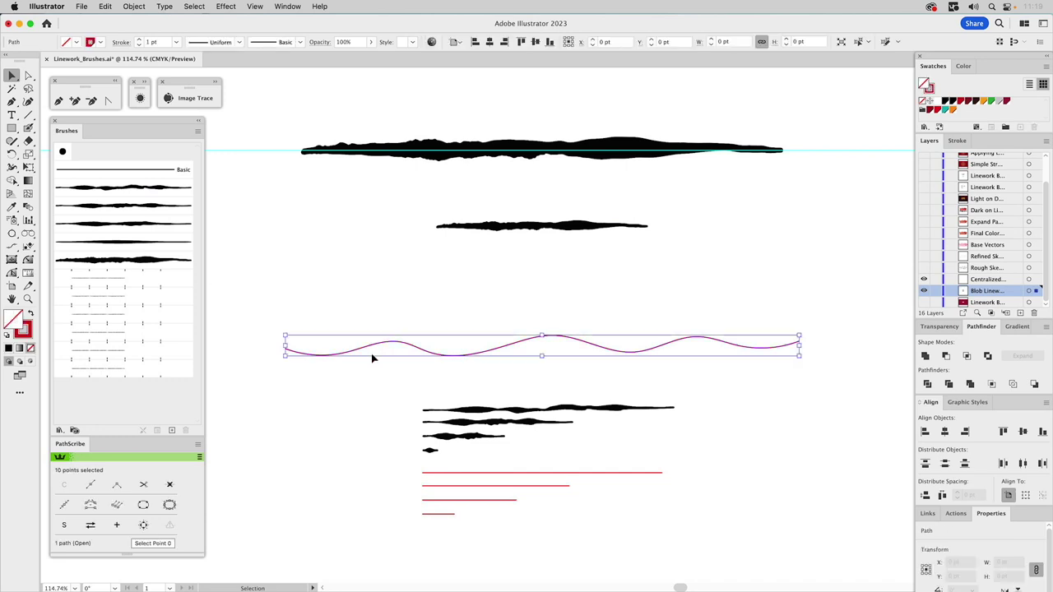
click(933, 91)
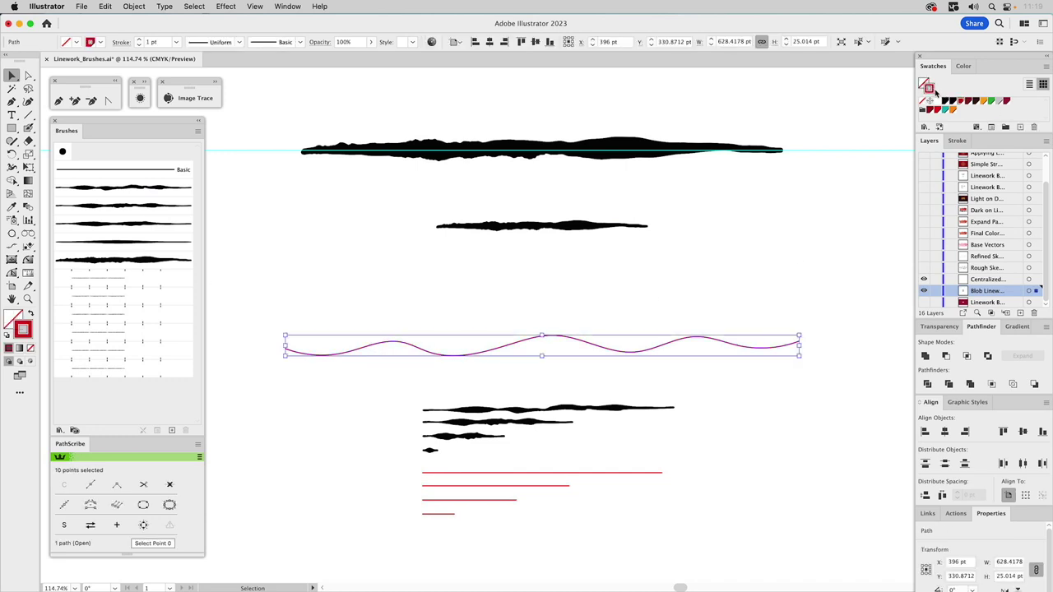
click(992, 102)
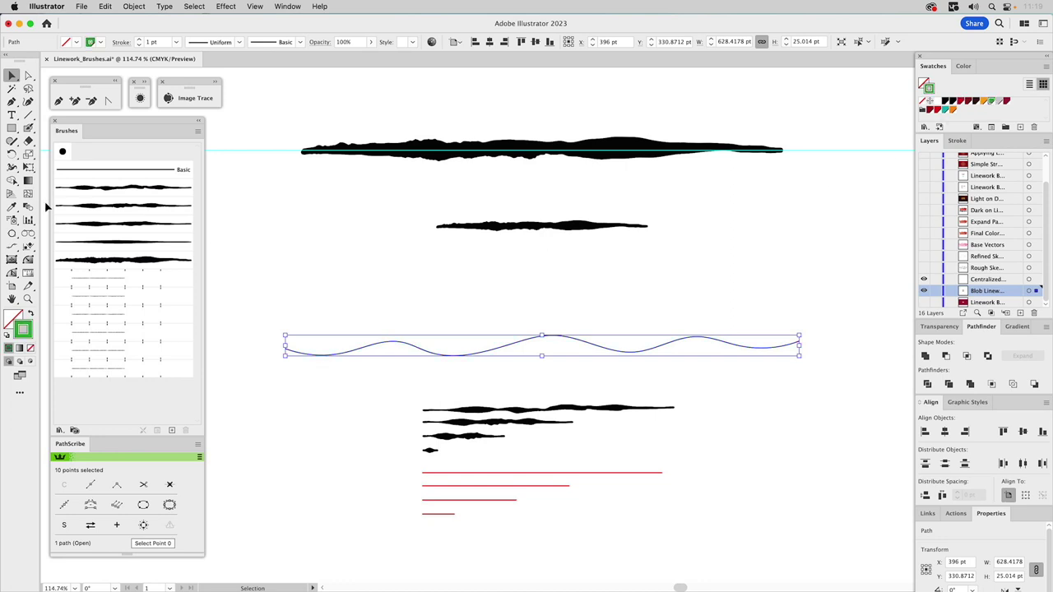
click(85, 263)
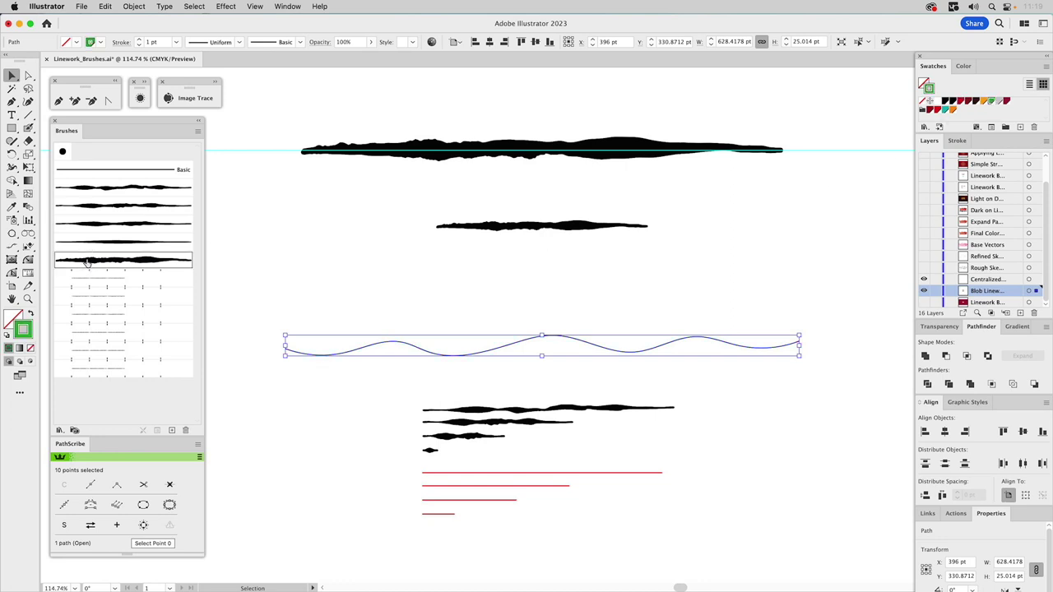
click(360, 309)
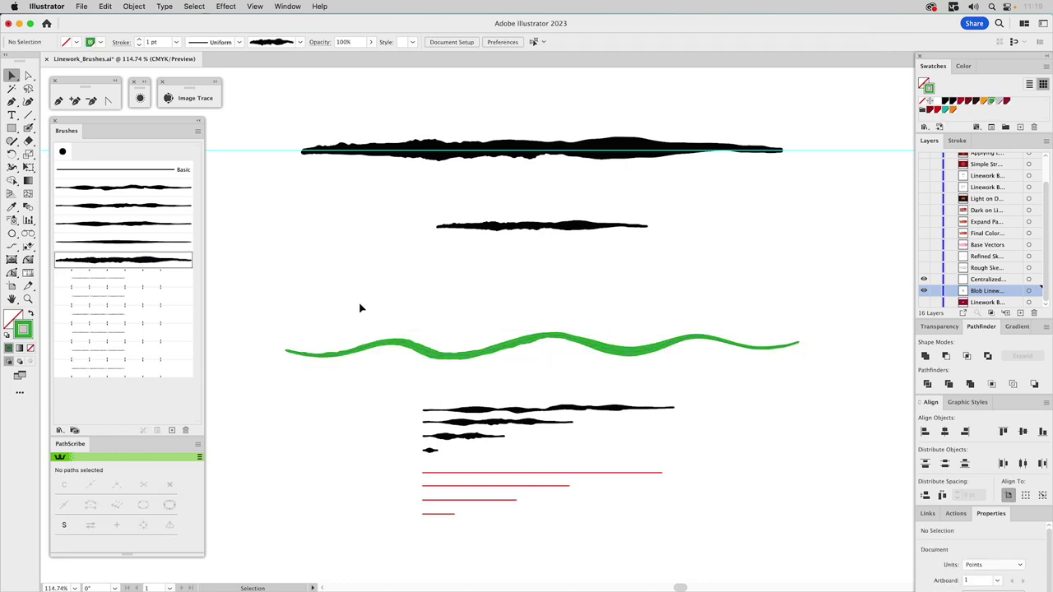
Step: Paint three teal Paintbrush test strokes with Blob_Organic: a short wave, a tiny dab and a sweeping curve about 802 pt wide
click(28, 128)
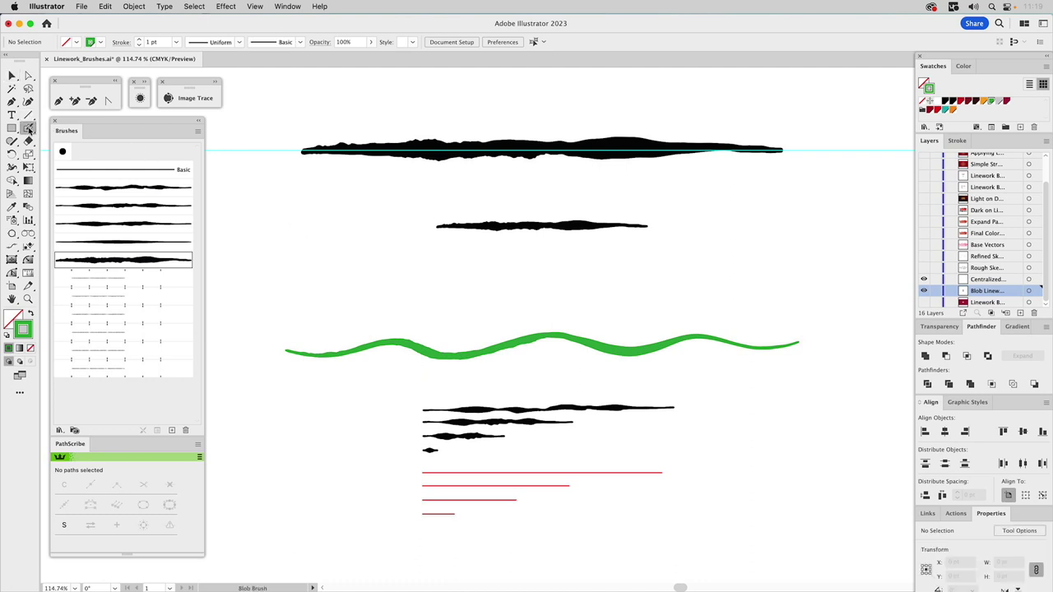
click(64, 133)
click(947, 111)
drag(417, 284, 595, 285)
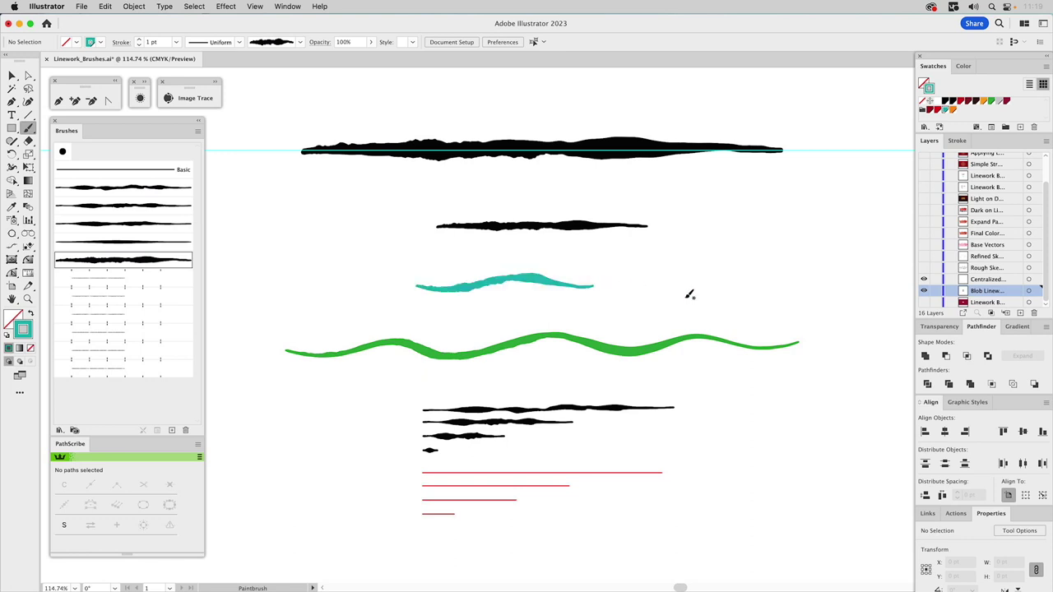
drag(639, 270, 656, 269)
mouse_move(238, 202)
mouse_down()
mouse_move(322, 193)
mouse_move(687, 203)
mouse_move(760, 192)
mouse_move(853, 224)
mouse_move(888, 324)
mouse_move(894, 445)
mouse_move(862, 505)
mouse_move(748, 480)
mouse_up()
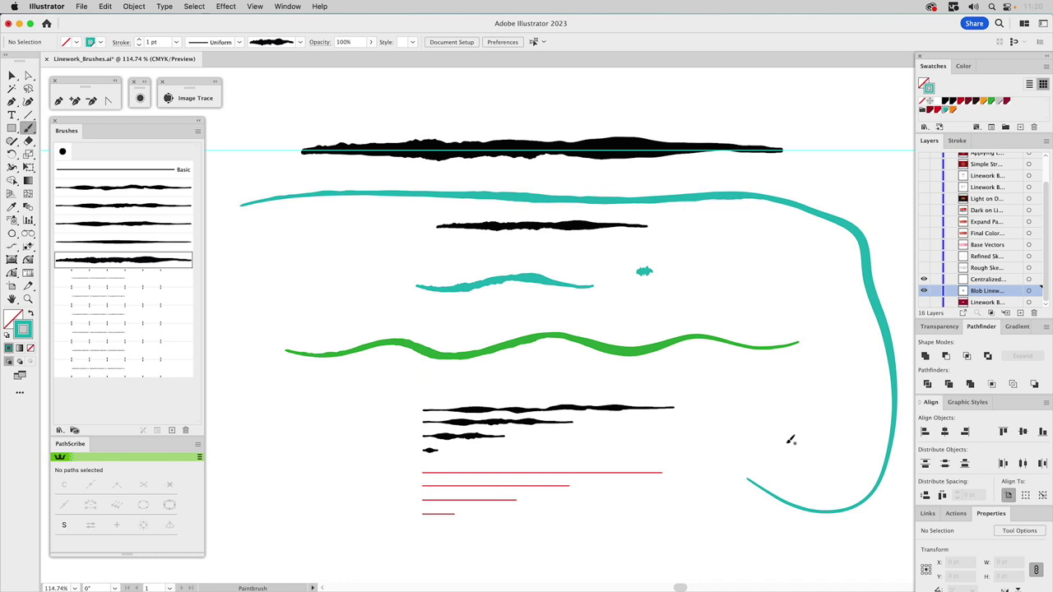
Step: Delete the teal Paintbrush test strokes
key(v)
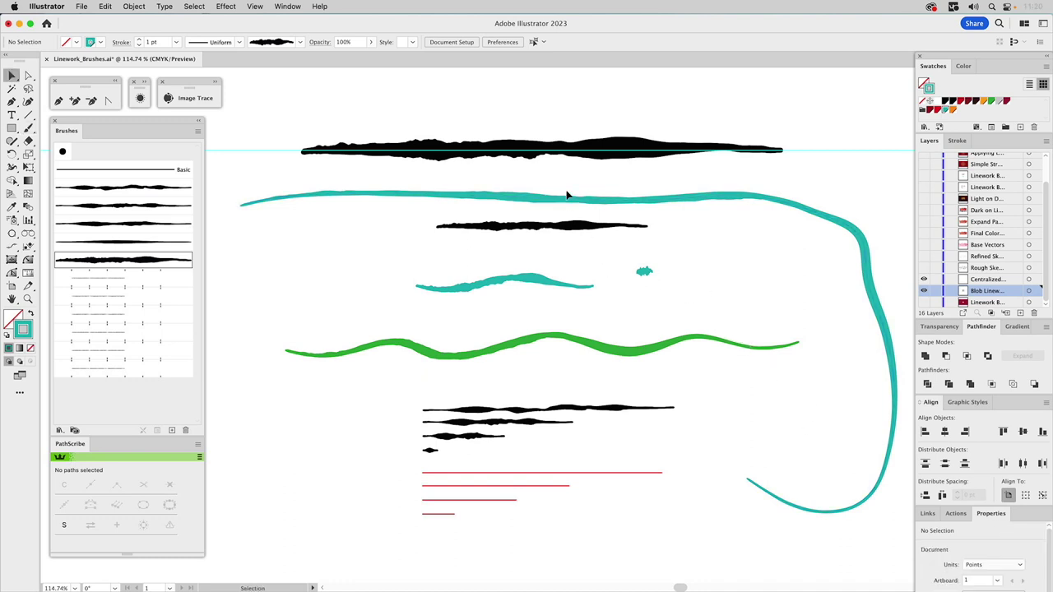
mouse_move(568, 188)
mouse_down()
mouse_move(513, 295)
mouse_move(535, 203)
mouse_up()
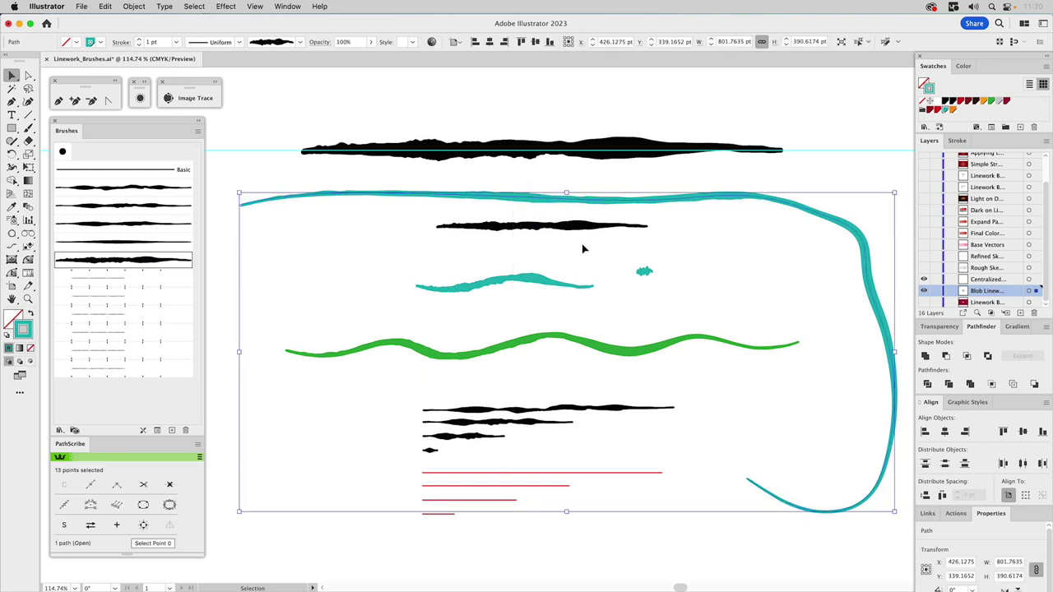
key(Delete)
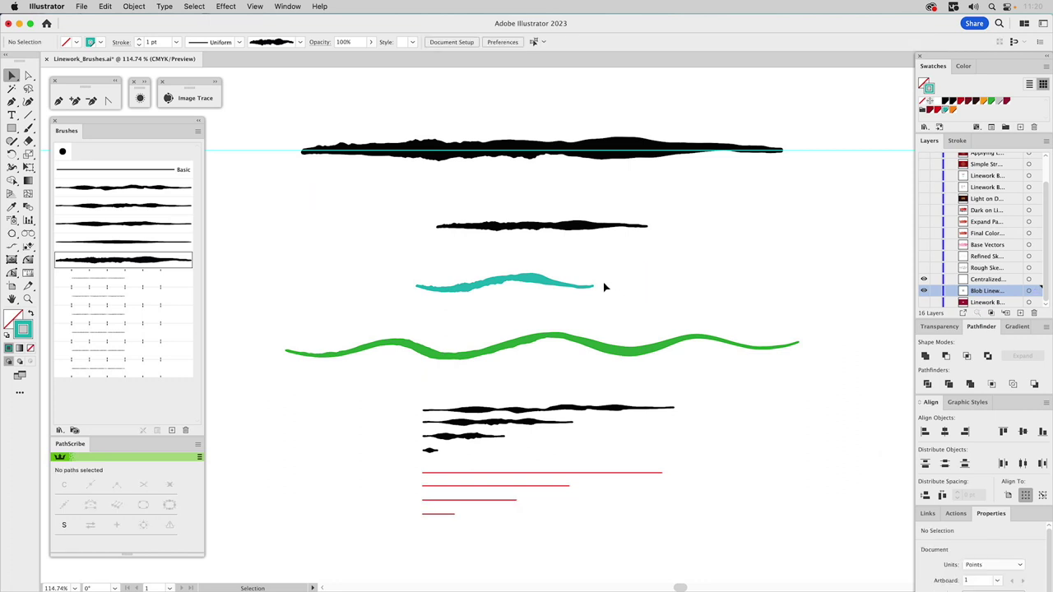
drag(519, 293, 520, 293)
key(Delete)
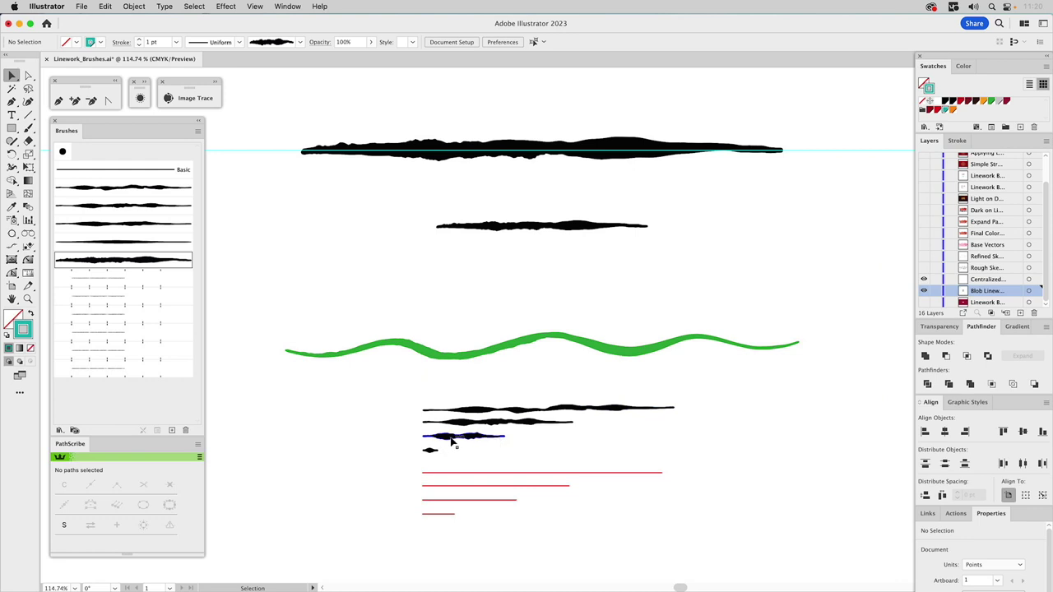
click(512, 418)
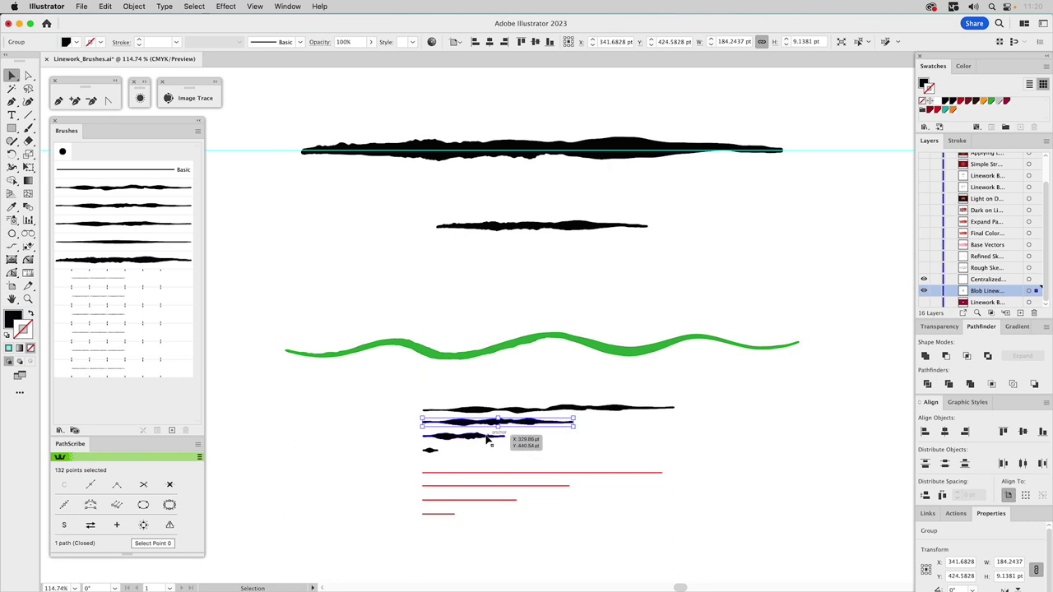
click(482, 437)
click(429, 450)
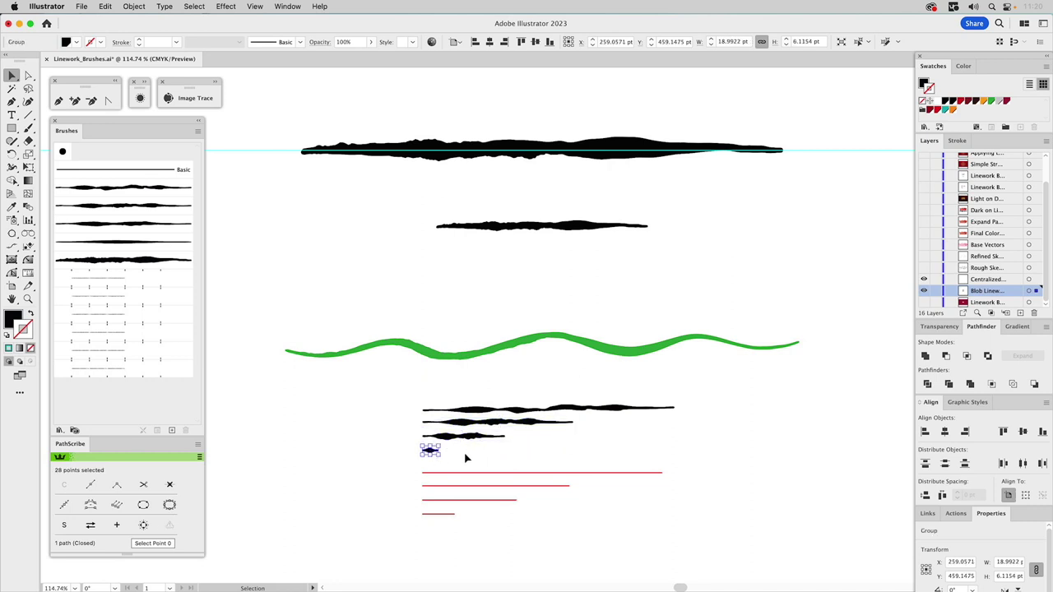
click(465, 458)
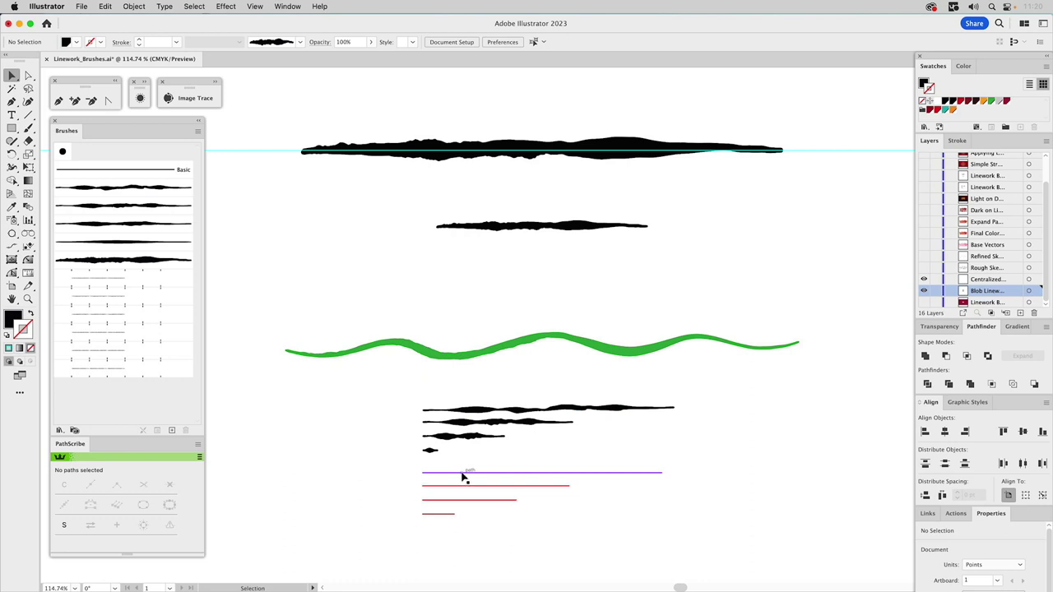
Step: Apply the four original linework brushes in order to the four straight red lines, from longest to shortest, and clear the selection
click(463, 474)
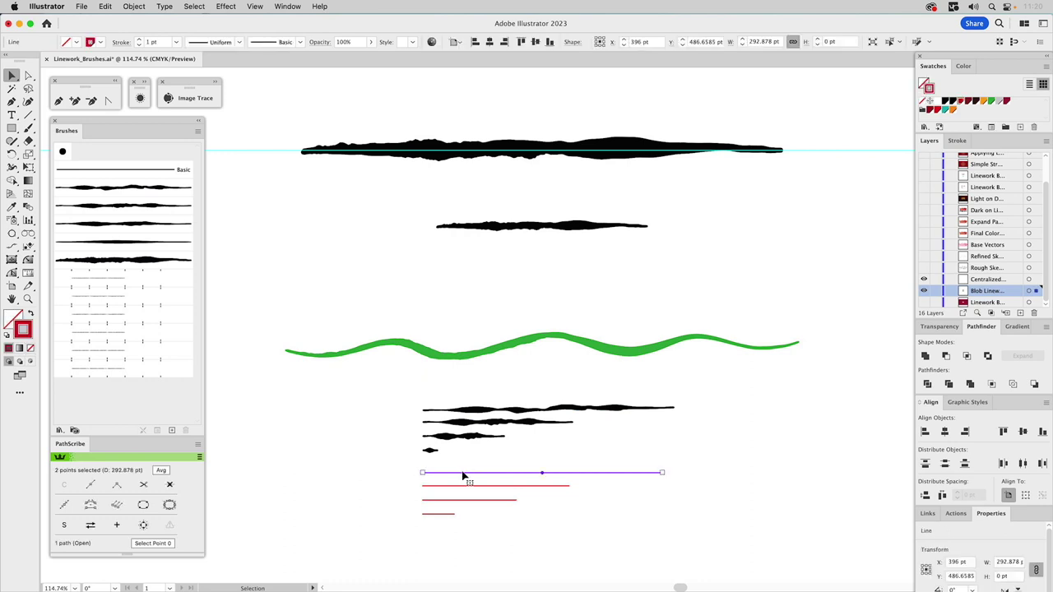
click(152, 191)
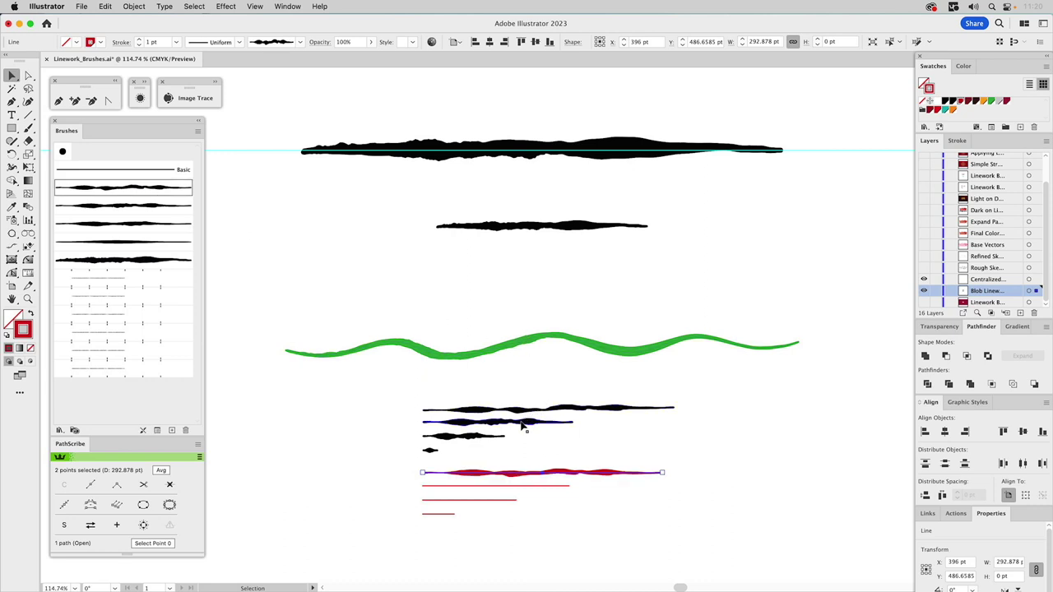
click(453, 486)
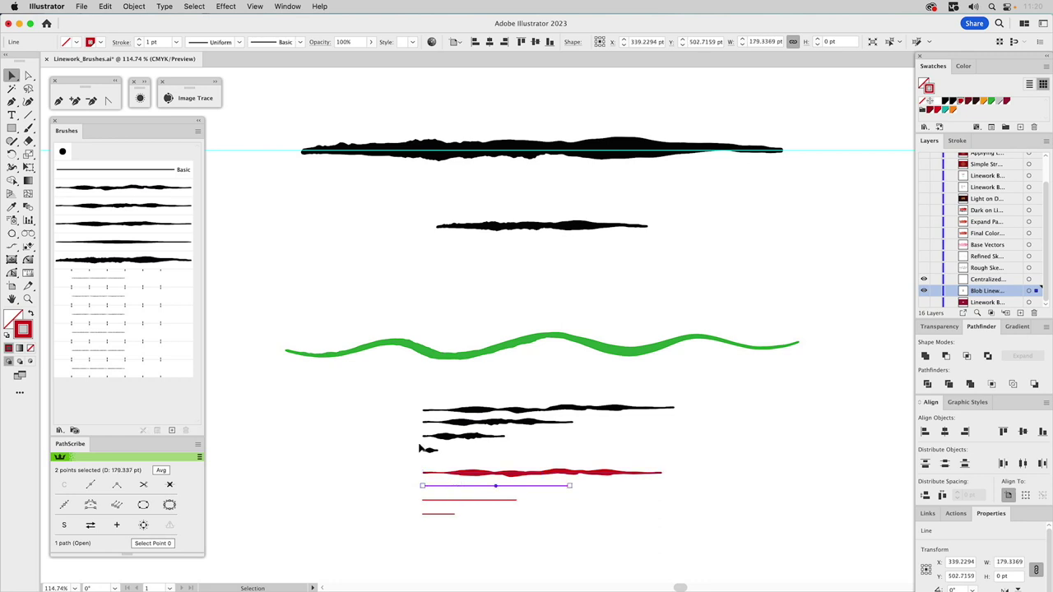
click(141, 208)
click(437, 500)
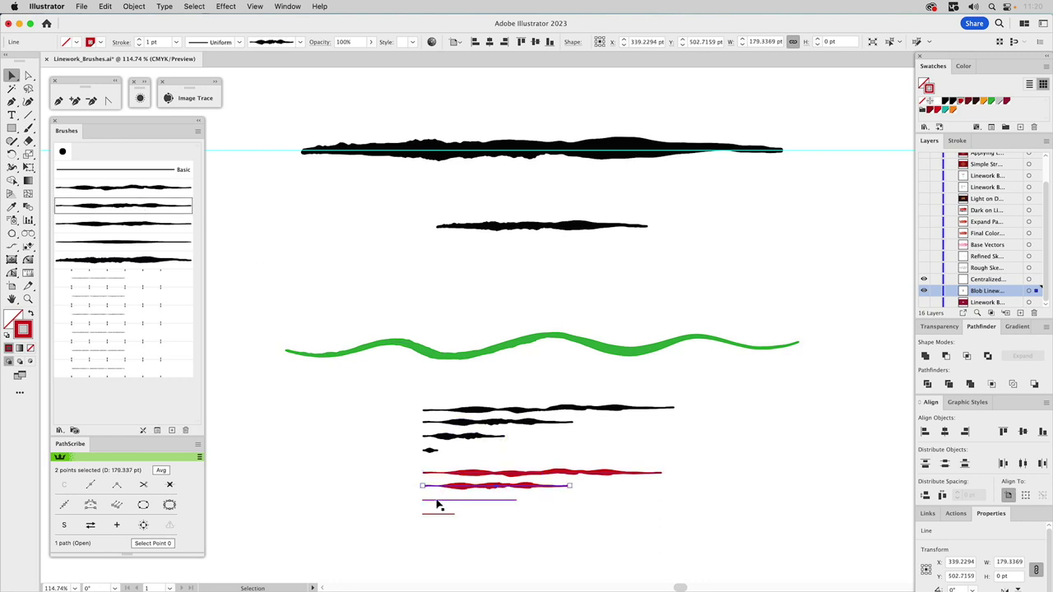
click(125, 225)
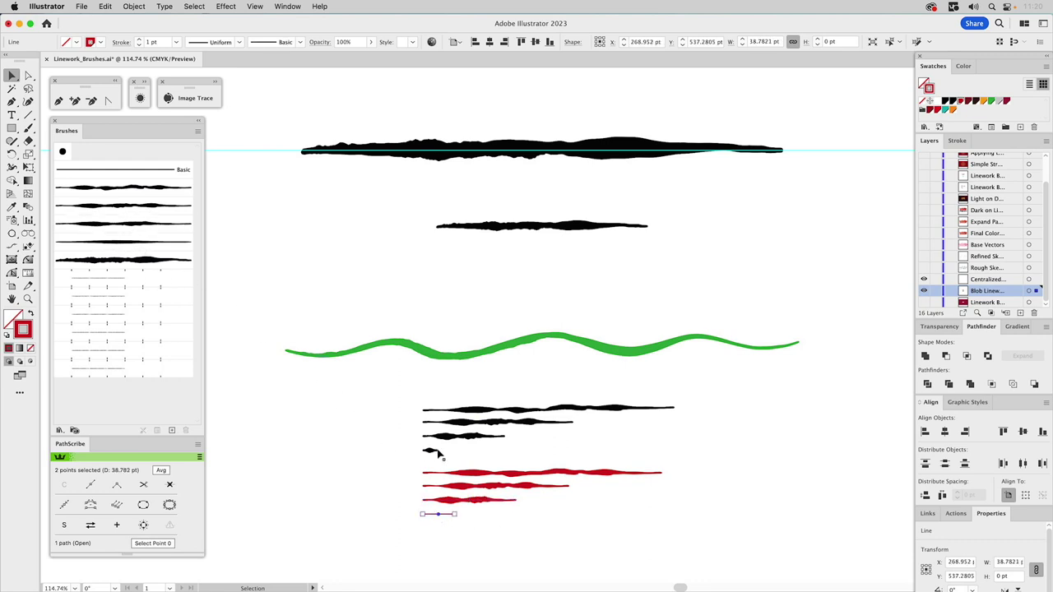
click(113, 245)
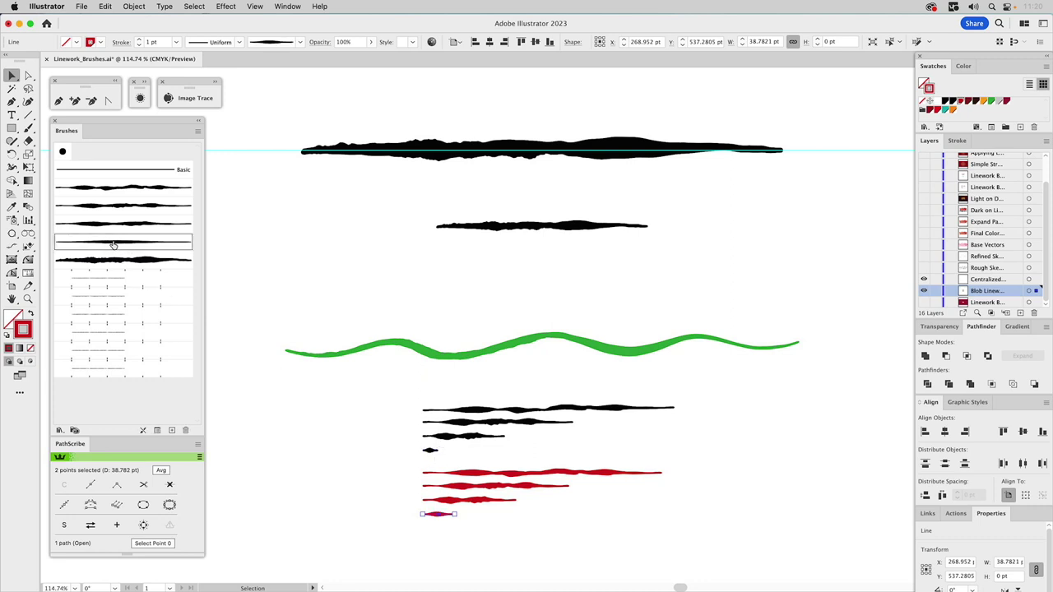
click(370, 452)
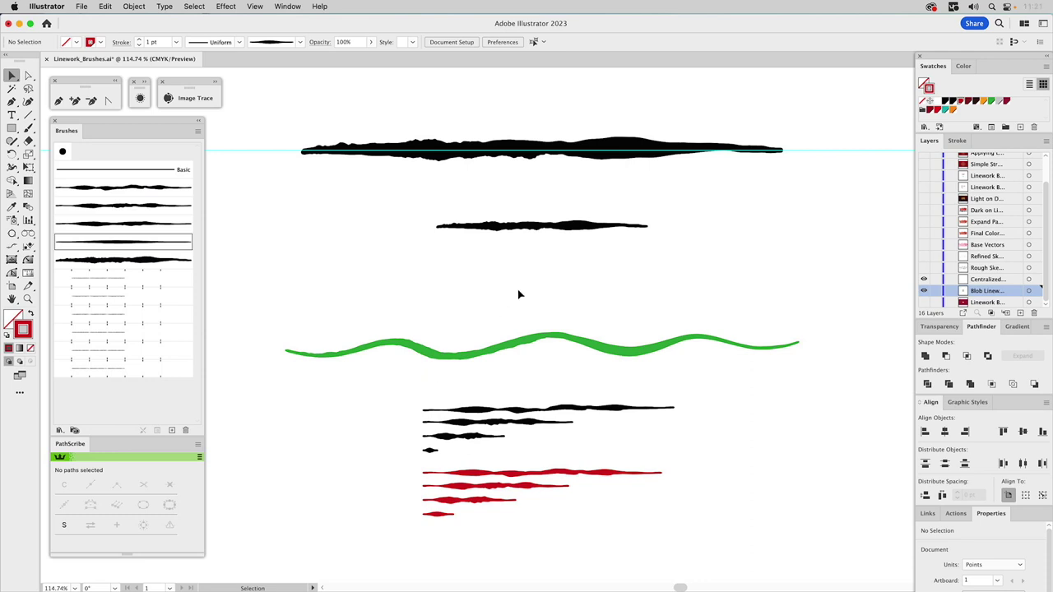
Step: View the dragon's rough and refined sketch layers, and isolate the Base Vectors layer's visibility
alt+click(923, 268)
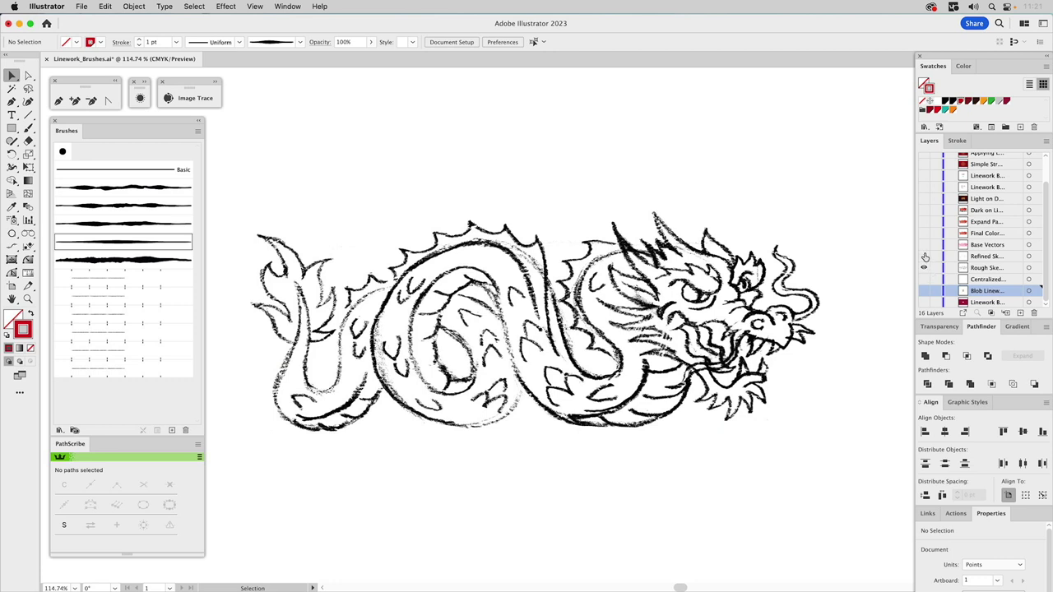
click(924, 257)
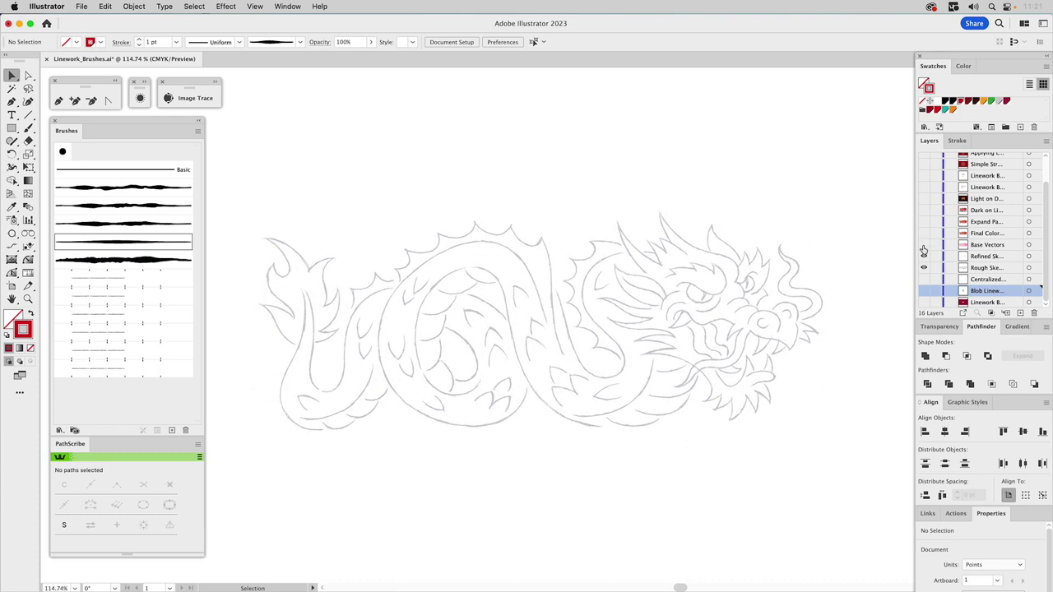
alt+click(924, 246)
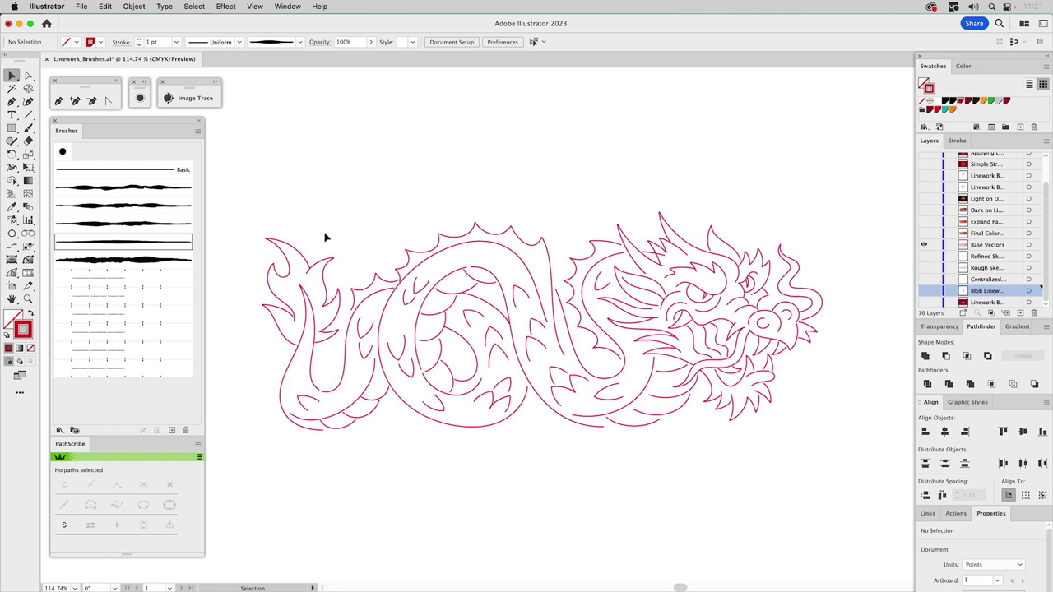
Step: Try the first linework brush on the large arched contour of the dragon's back
click(512, 255)
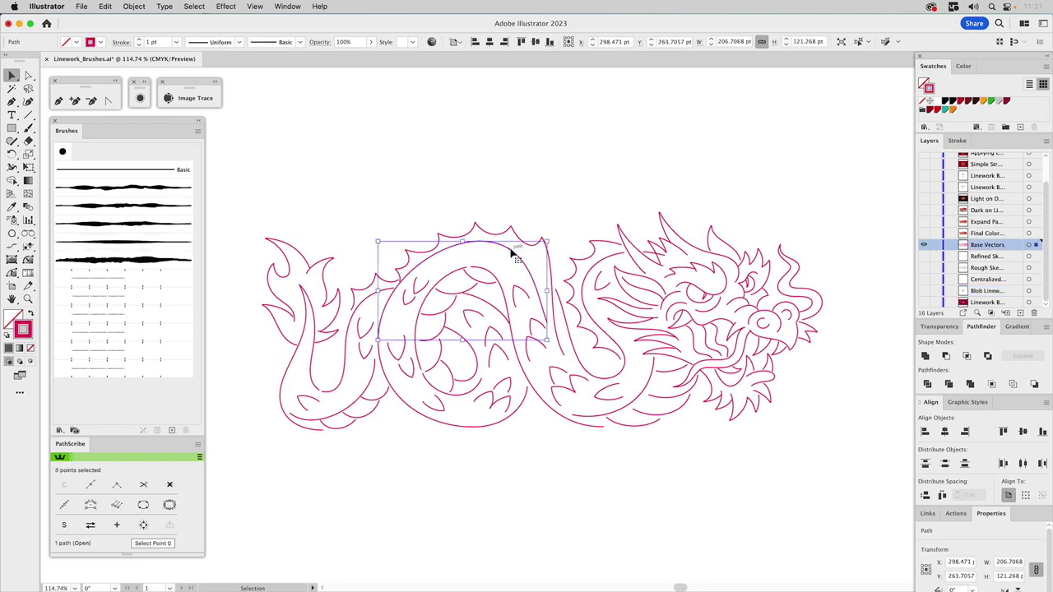
click(452, 218)
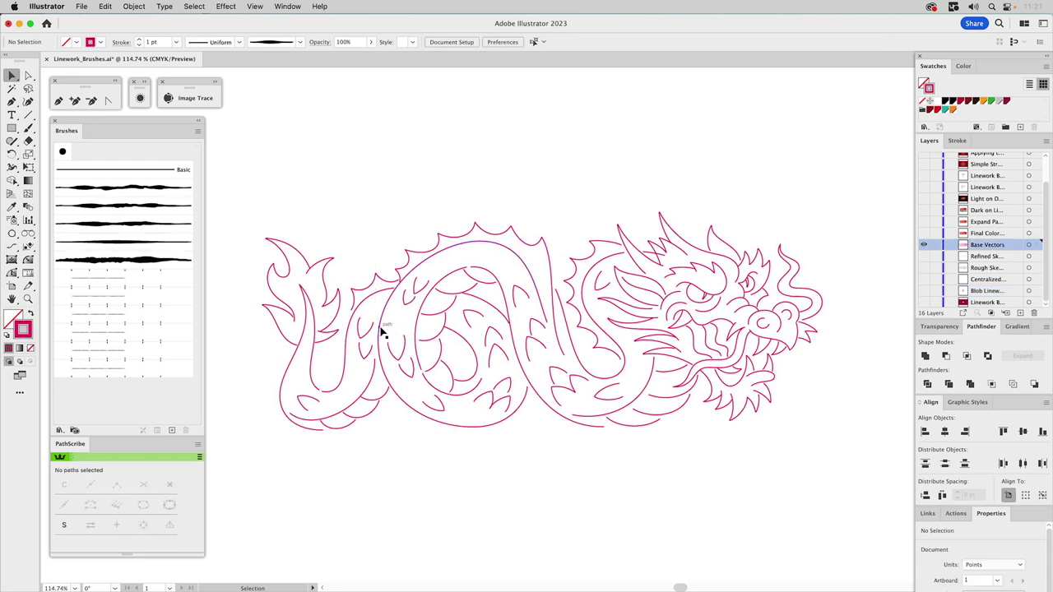
click(382, 333)
click(381, 348)
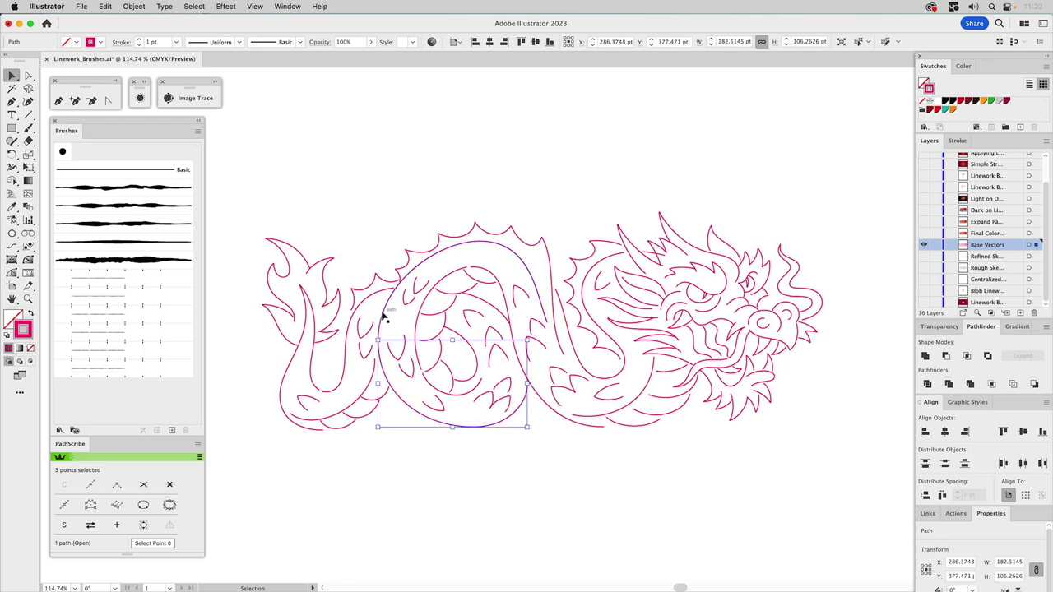
click(383, 317)
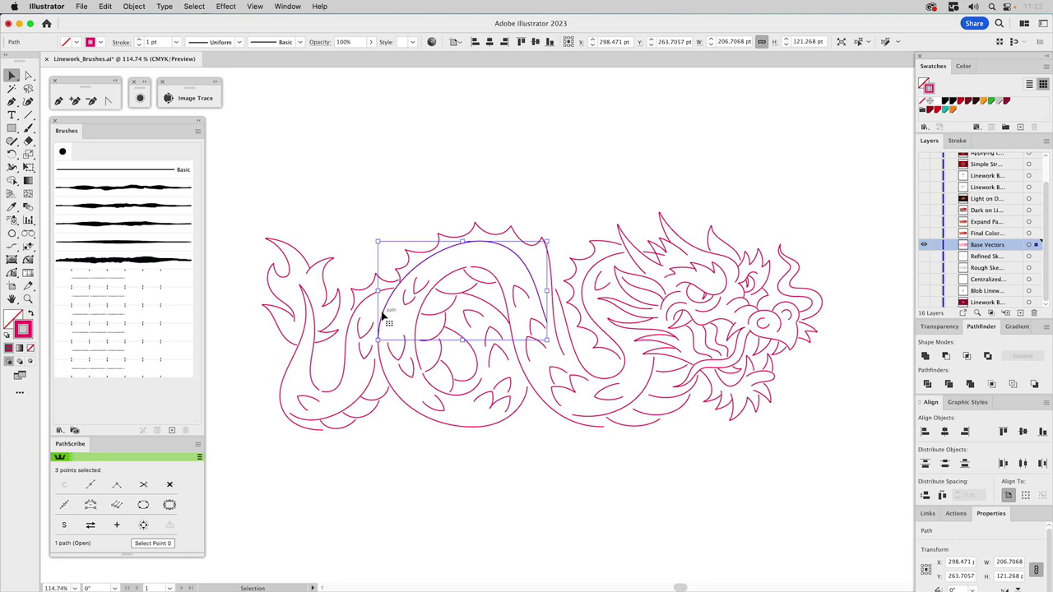
click(148, 189)
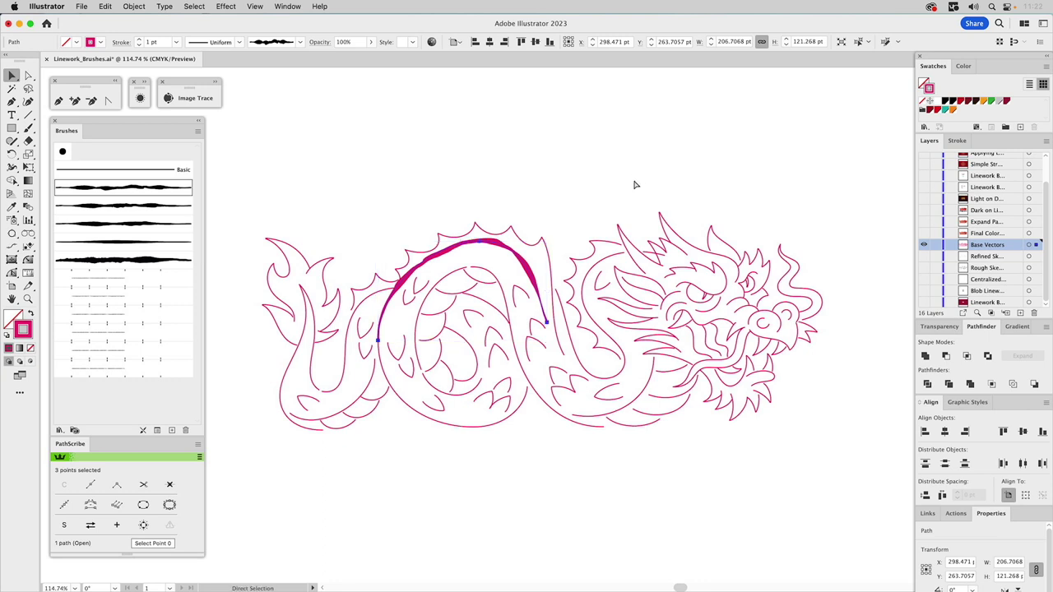
key(super+z)
click(647, 228)
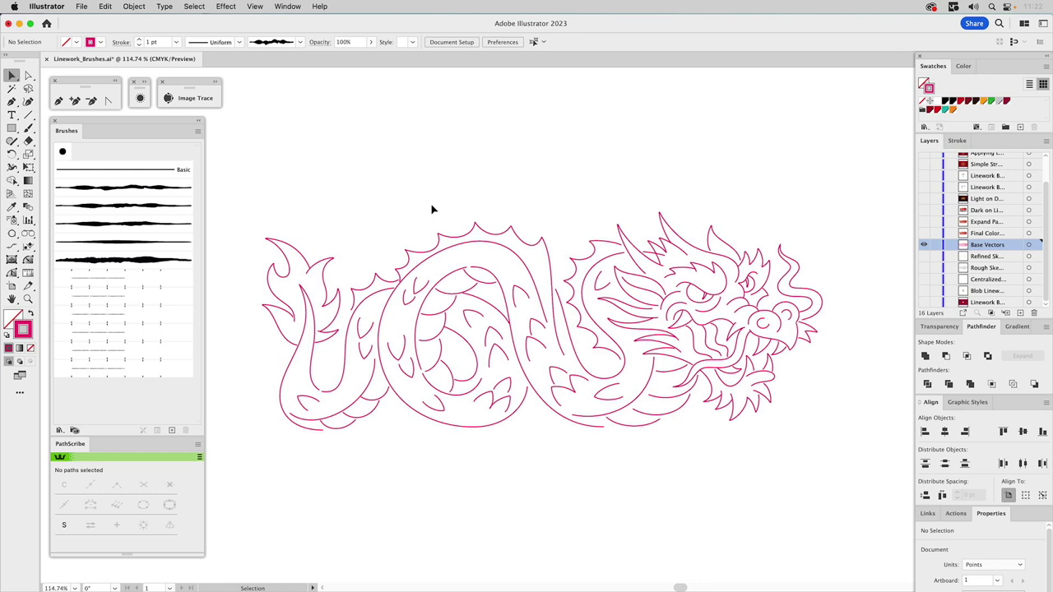
Step: Recolor the strokes of all the dragon's base vector paths with the red swatch and clear the selection
drag(248, 206, 884, 466)
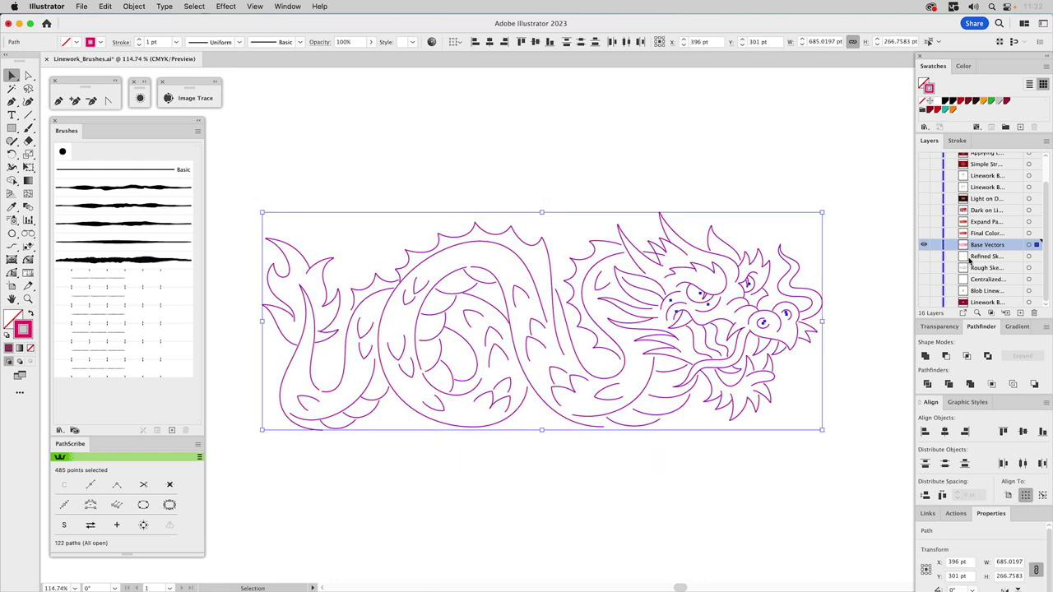
click(938, 113)
click(638, 129)
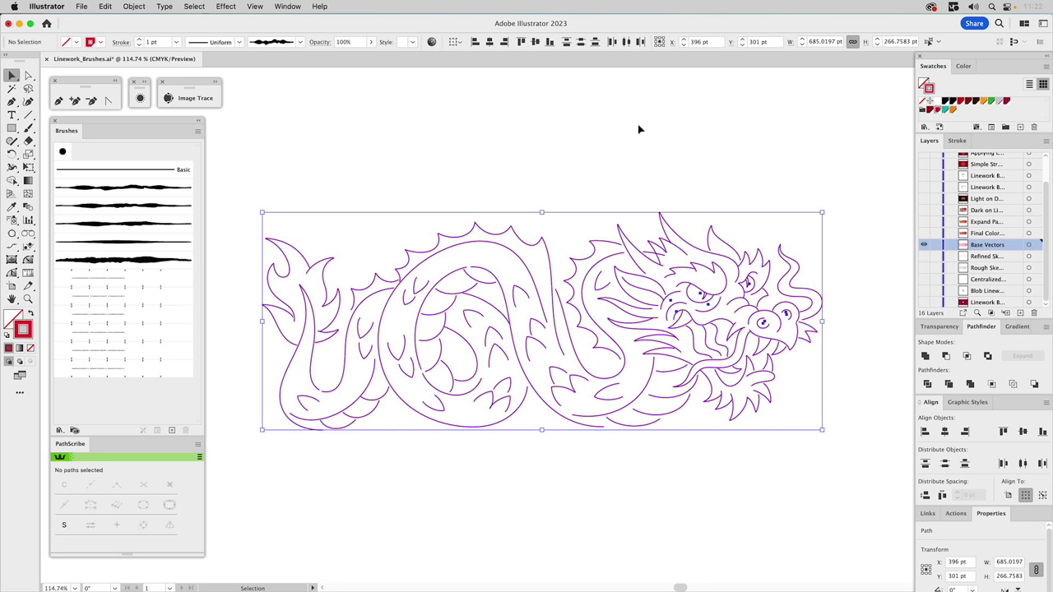
Step: Apply the first linework brush to the large arched contour of the dragon's back and clear the selection
click(506, 245)
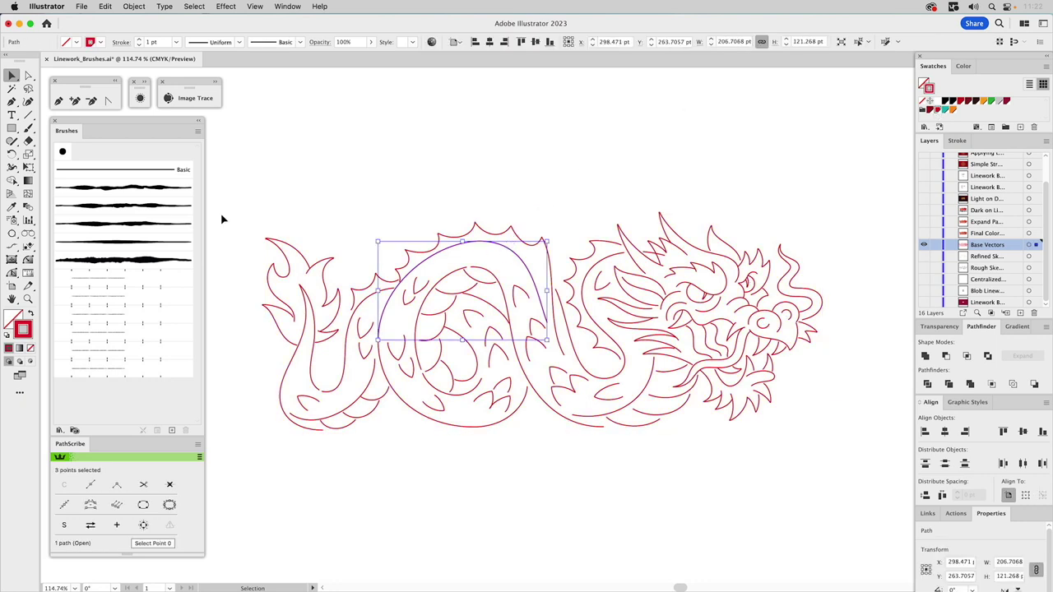
click(152, 191)
click(415, 205)
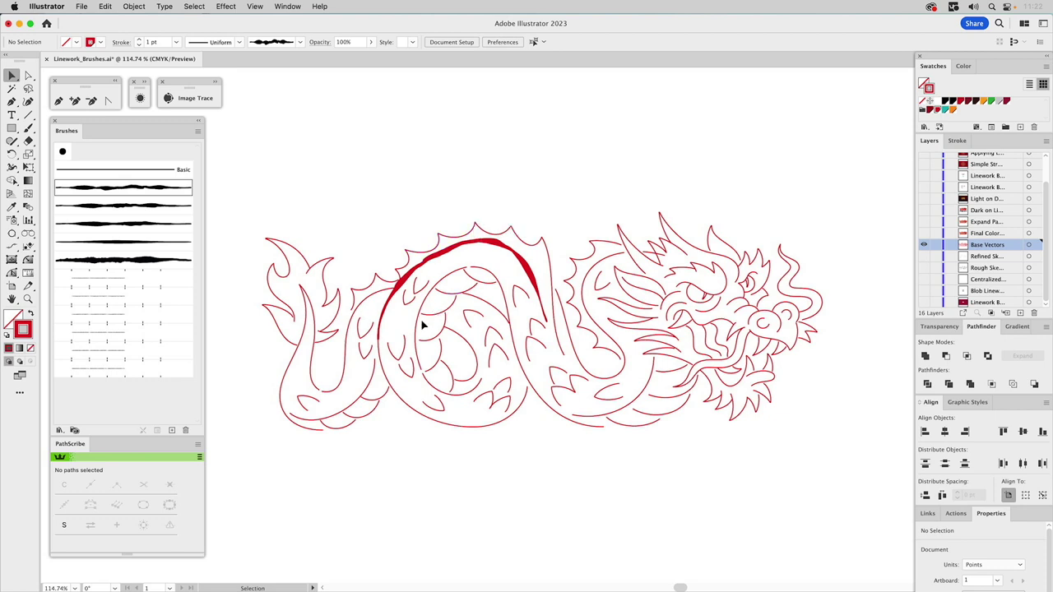
Step: Apply the second linework brush to the small scale just under the back arch and set its stroke weight to 0.75 pt
click(420, 284)
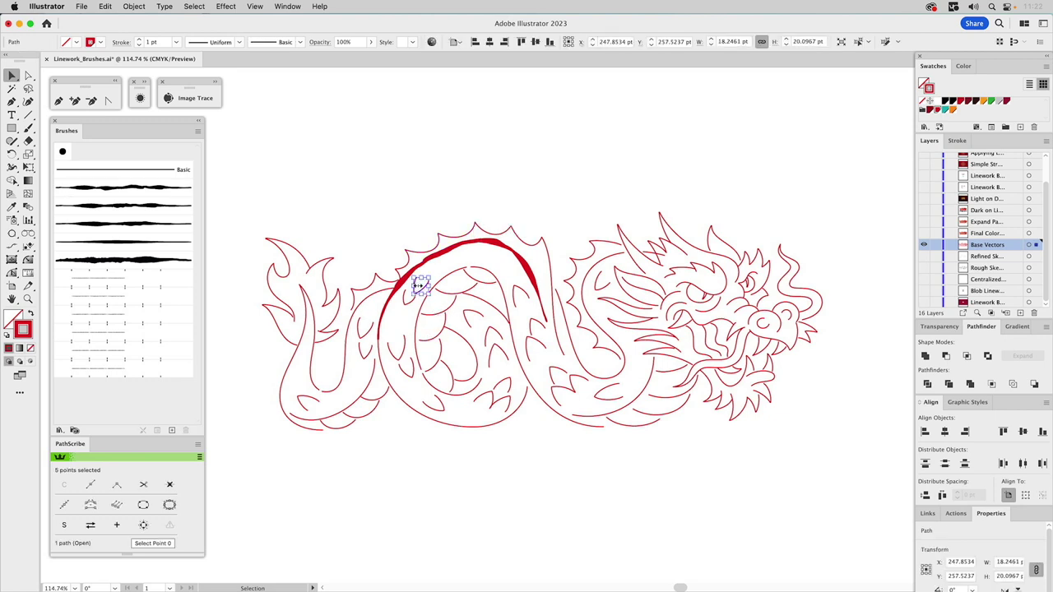
click(136, 224)
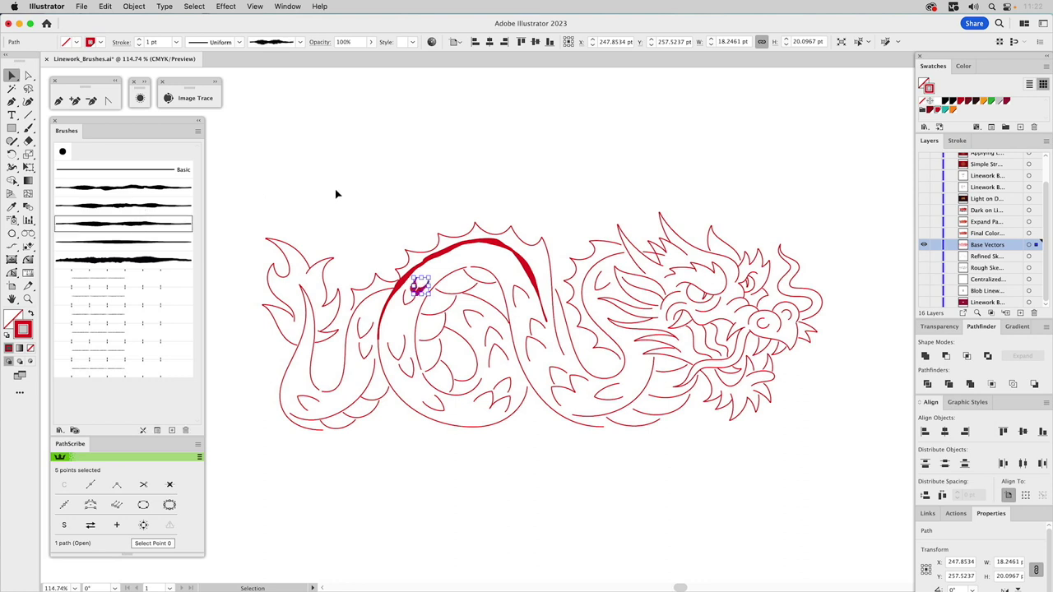
click(129, 207)
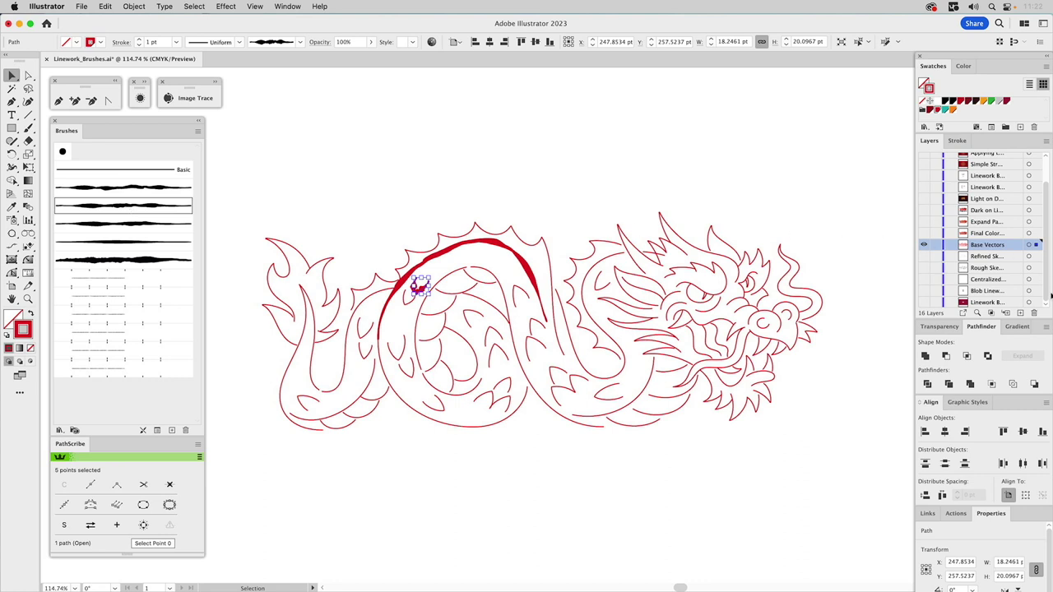
click(959, 140)
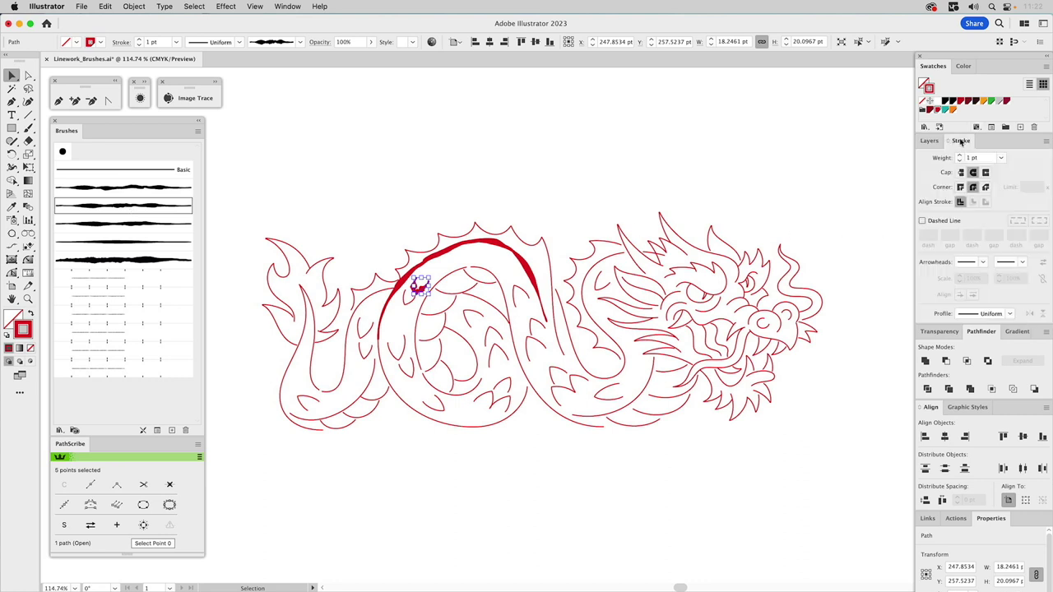
click(1001, 158)
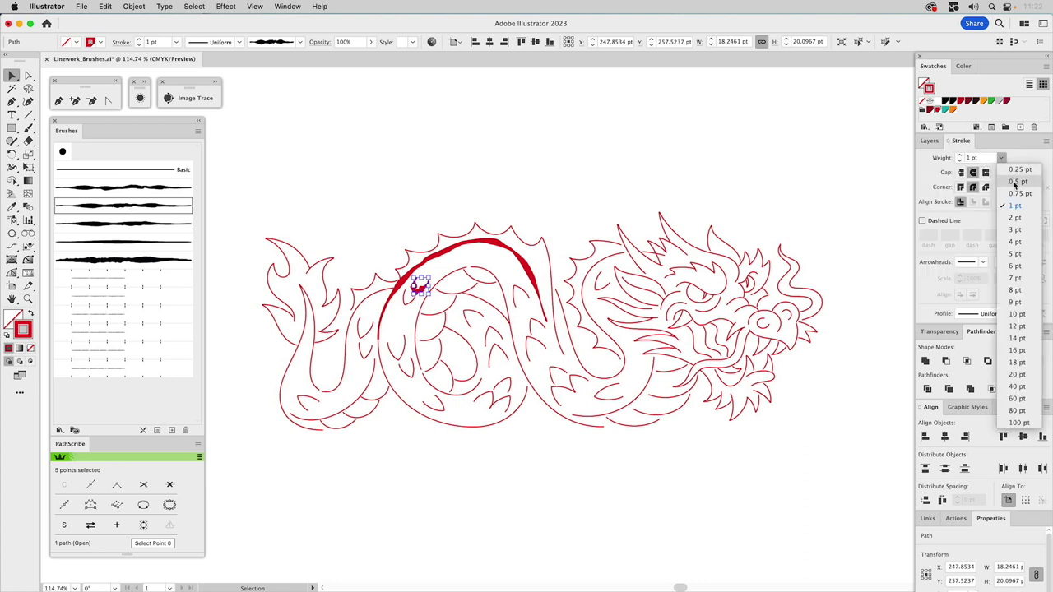
click(1015, 182)
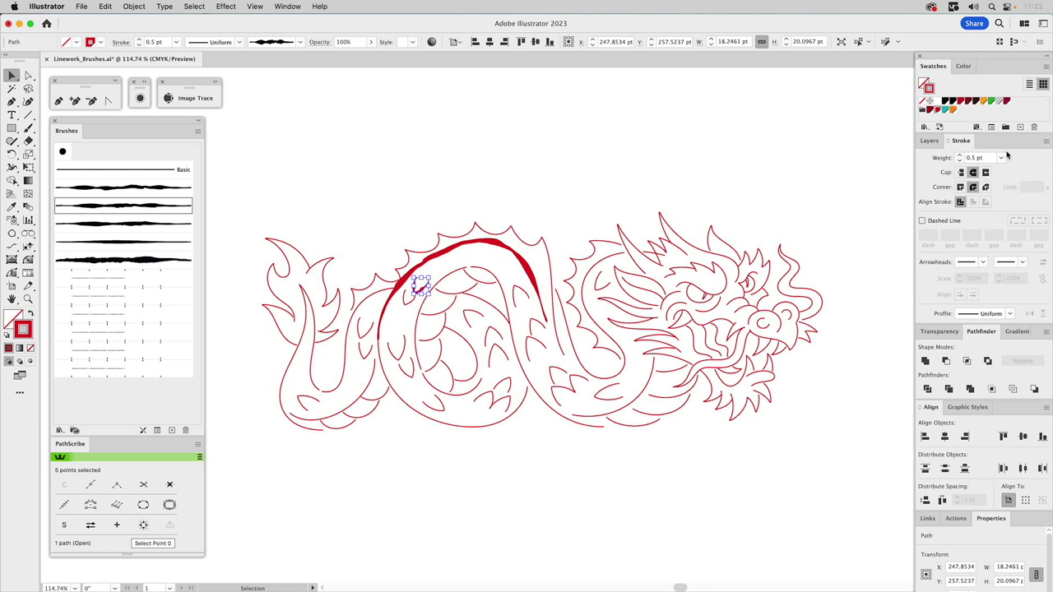
click(1002, 158)
click(1019, 194)
click(561, 168)
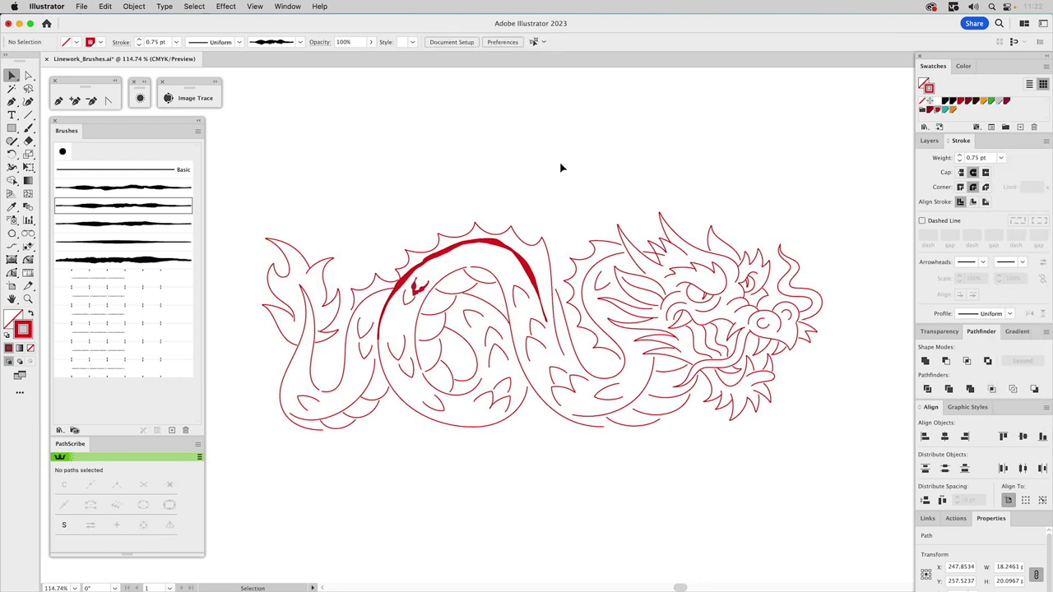
Step: Switch the 0.75 pt scale to the third linework brush and apply the fourth brush to the scale just below it
click(415, 286)
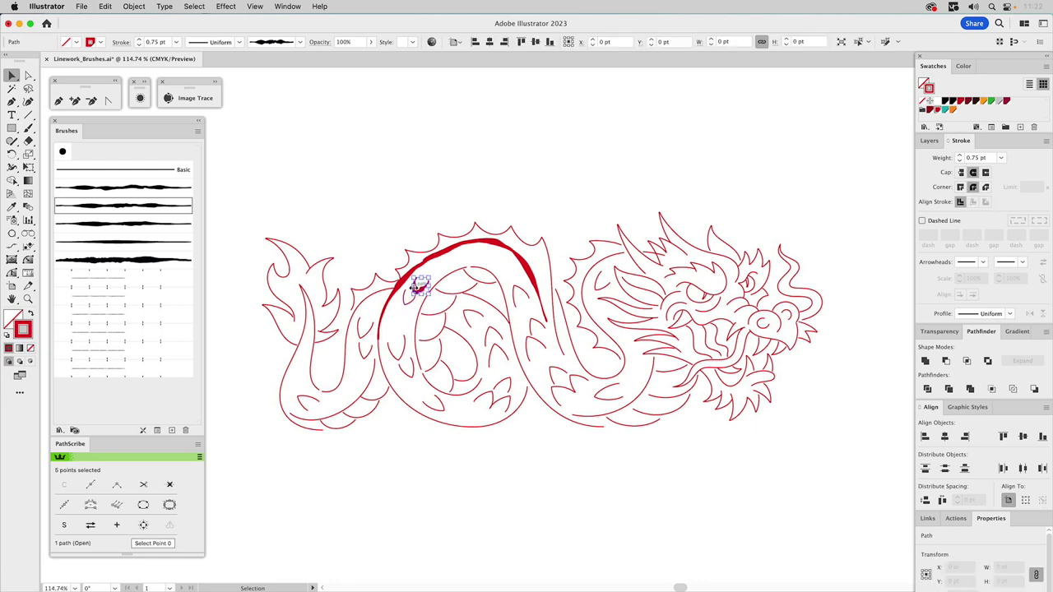
click(137, 227)
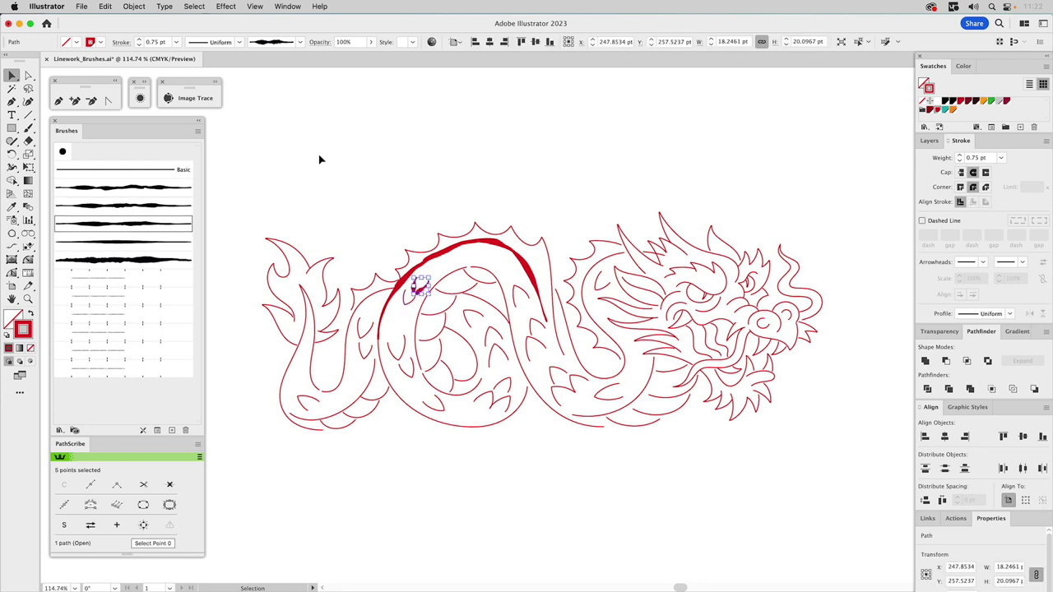
click(365, 200)
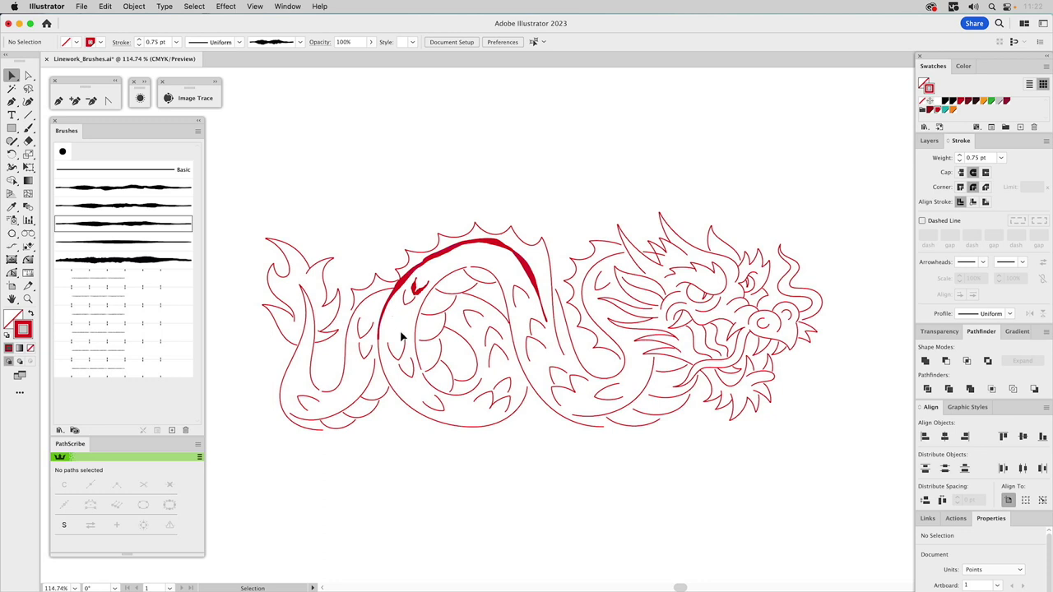
click(413, 294)
click(178, 240)
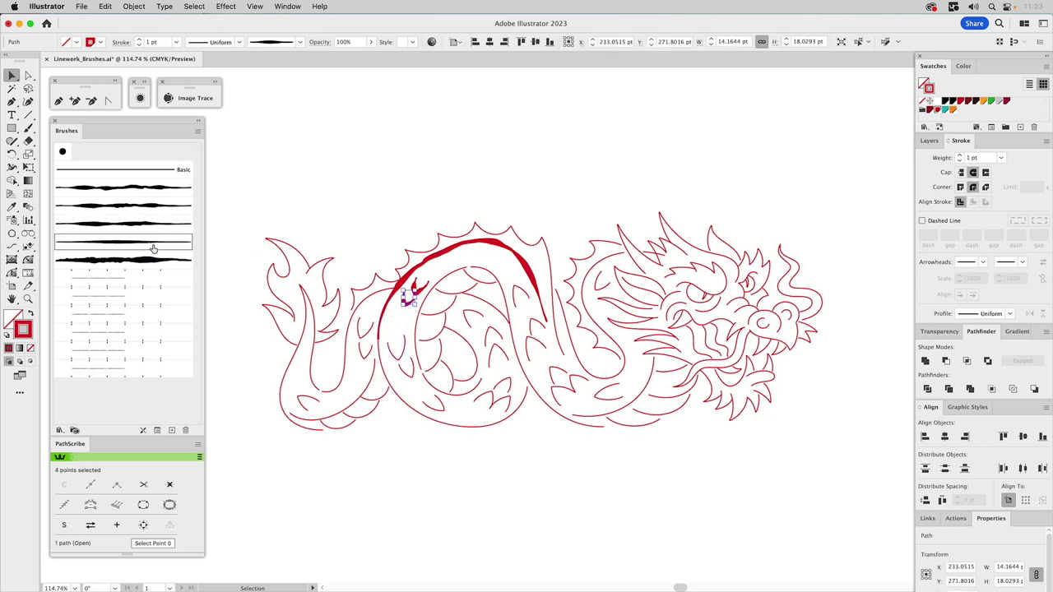
click(551, 201)
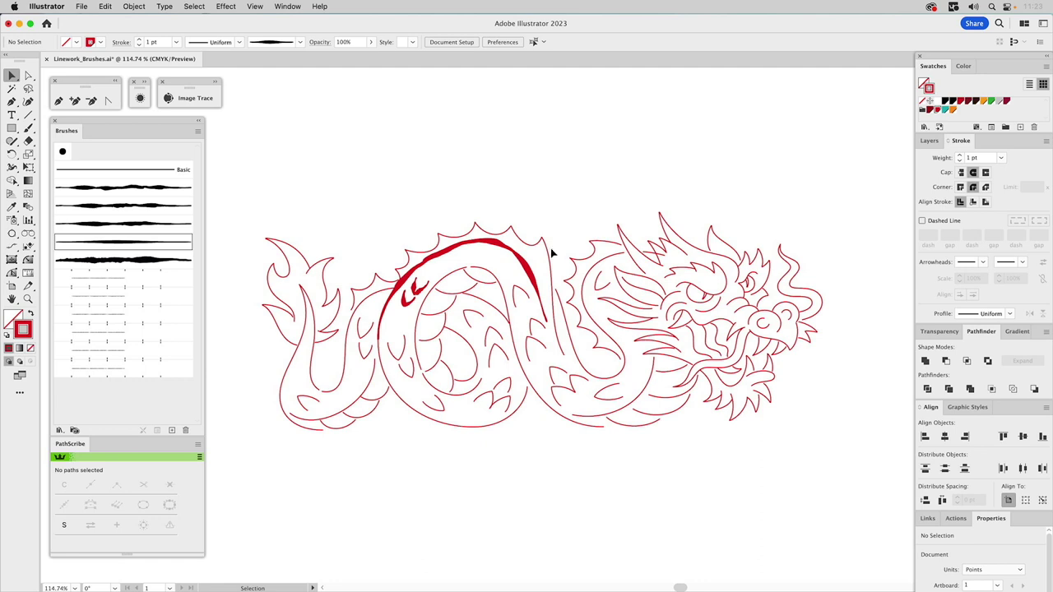
Step: Apply the third linework brush to the short fin segment behind the dragon's neck and clear the selection
click(571, 282)
click(120, 224)
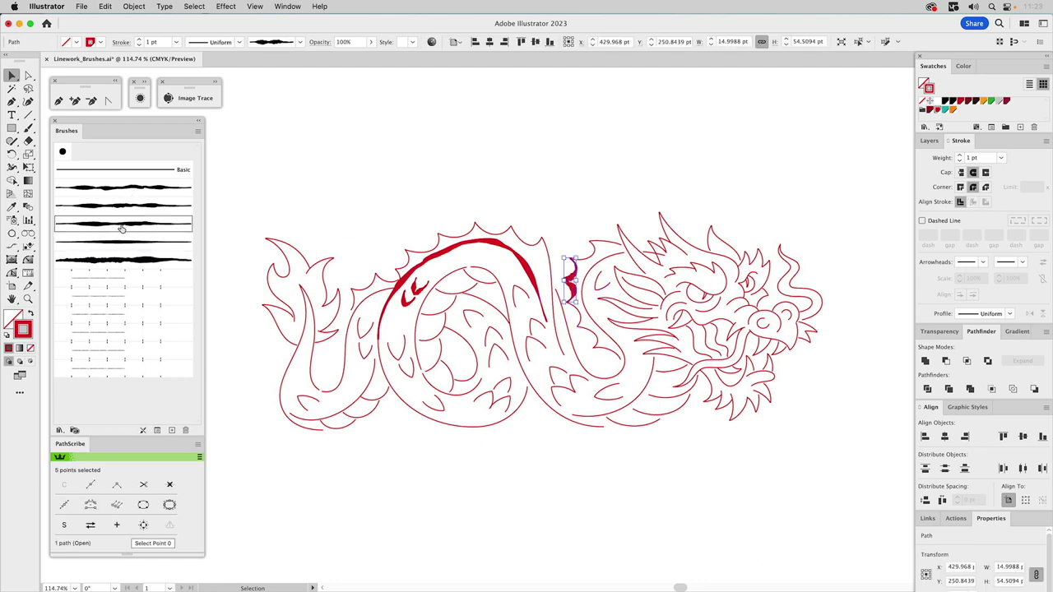
click(640, 188)
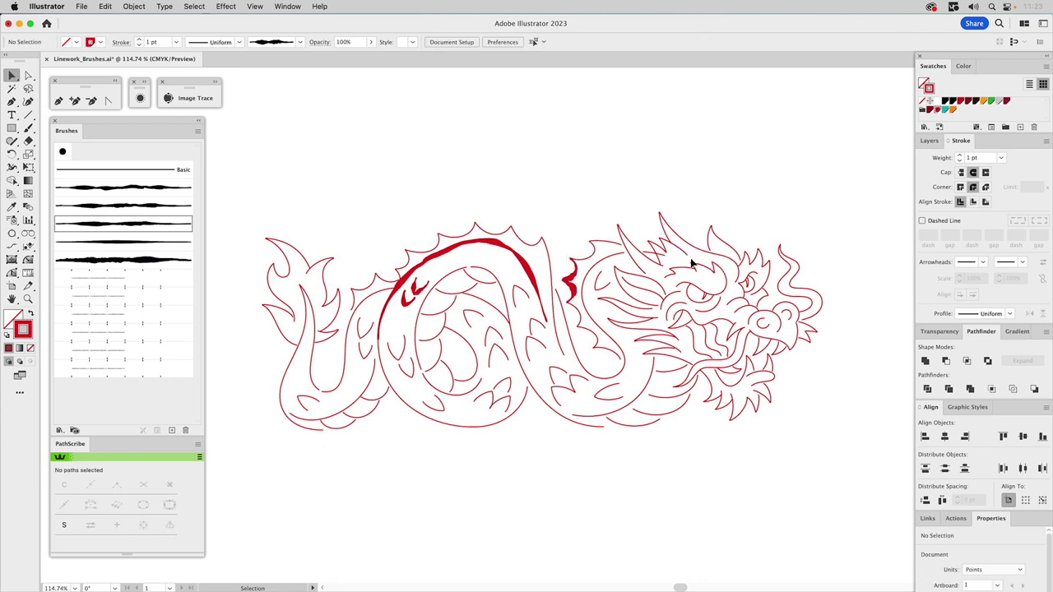
Step: Apply the second linework brush to the outer line of the mane spike behind the eye and the third brush to its inner line
click(657, 284)
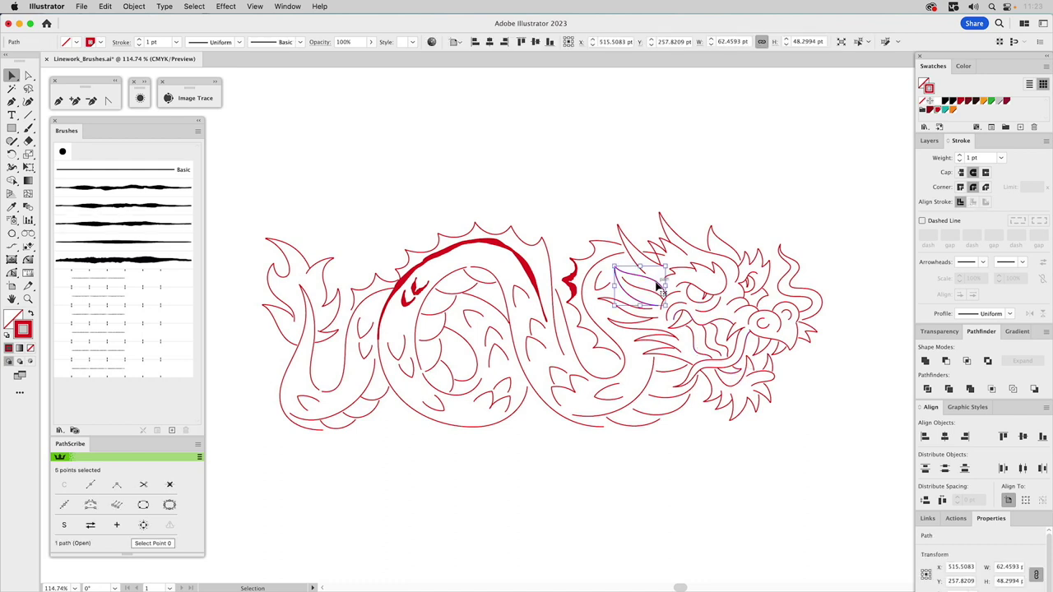
click(132, 209)
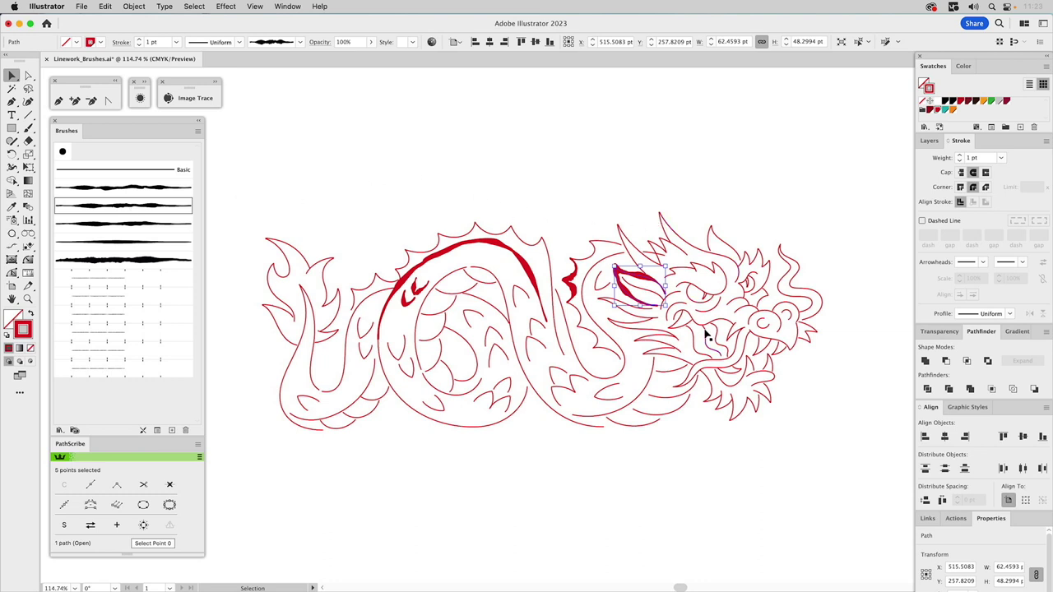
click(646, 293)
click(132, 242)
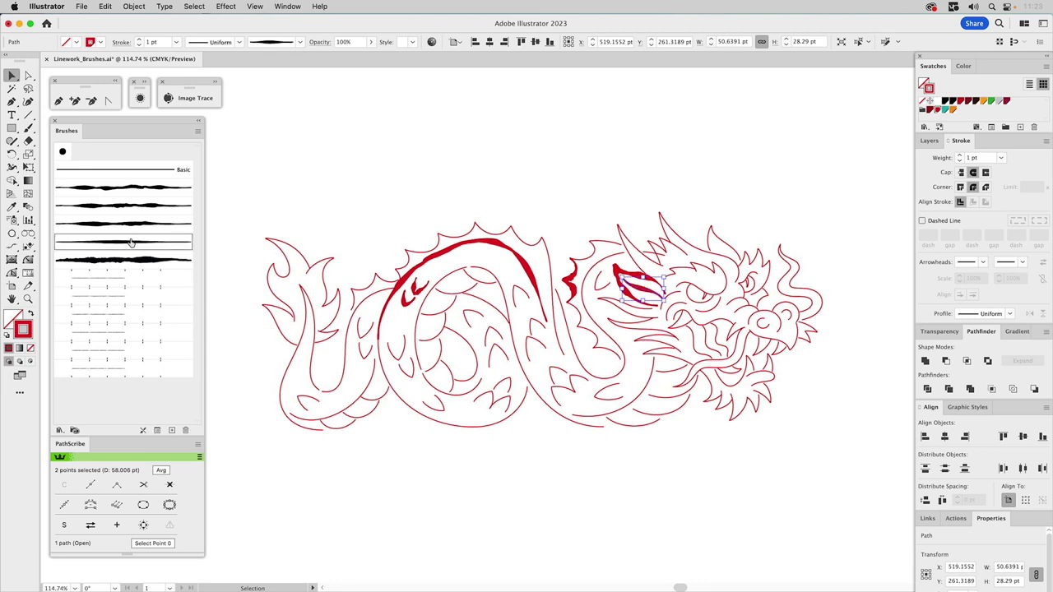
click(130, 225)
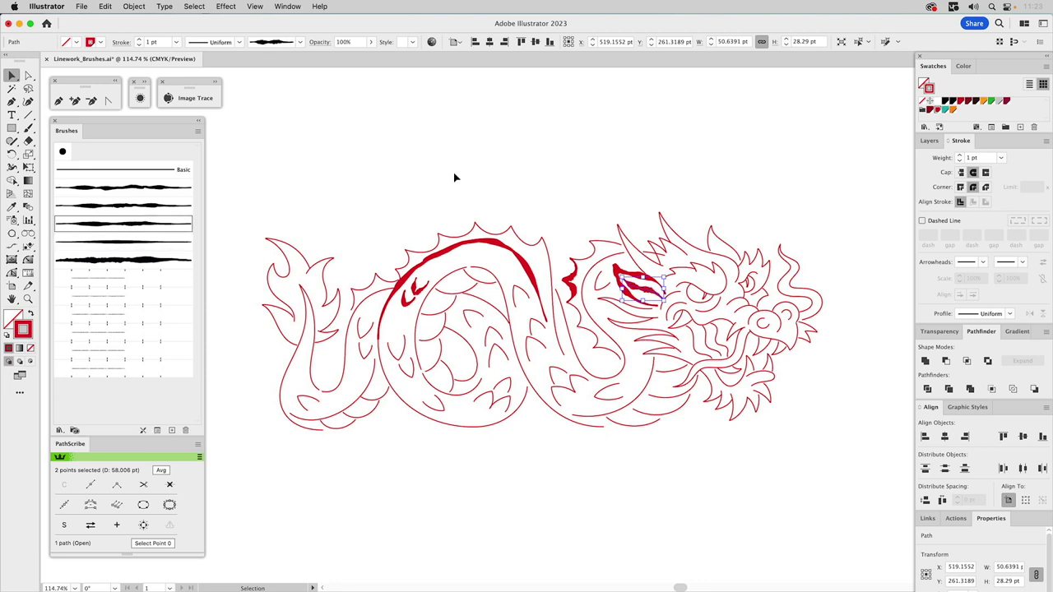
click(540, 150)
Step: Apply the second linework brush to the rear horn and the third brush to the tall front horn contour, and clear the selection
click(622, 235)
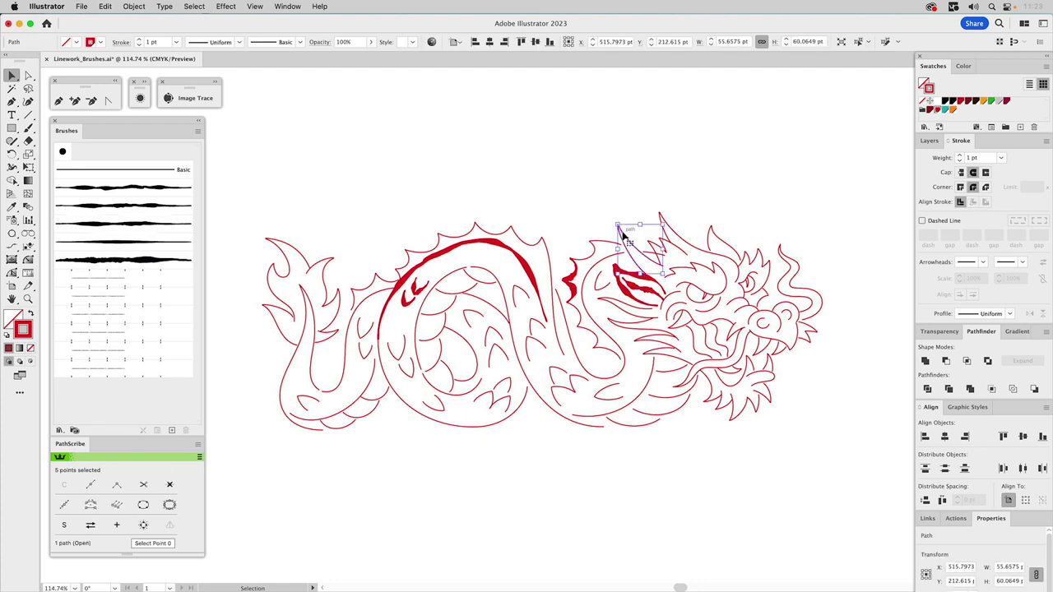
click(138, 206)
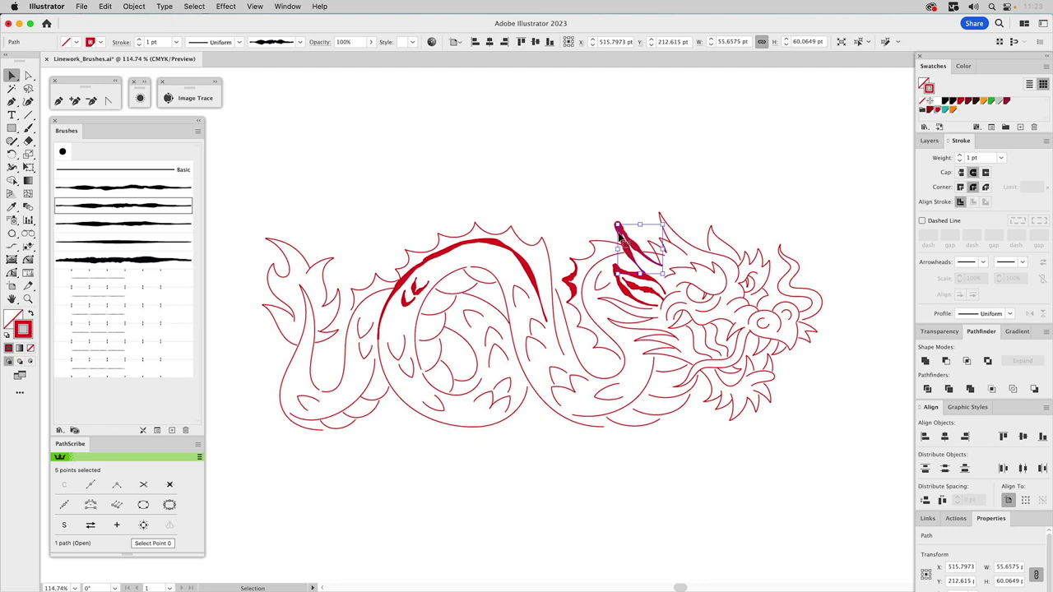
click(676, 236)
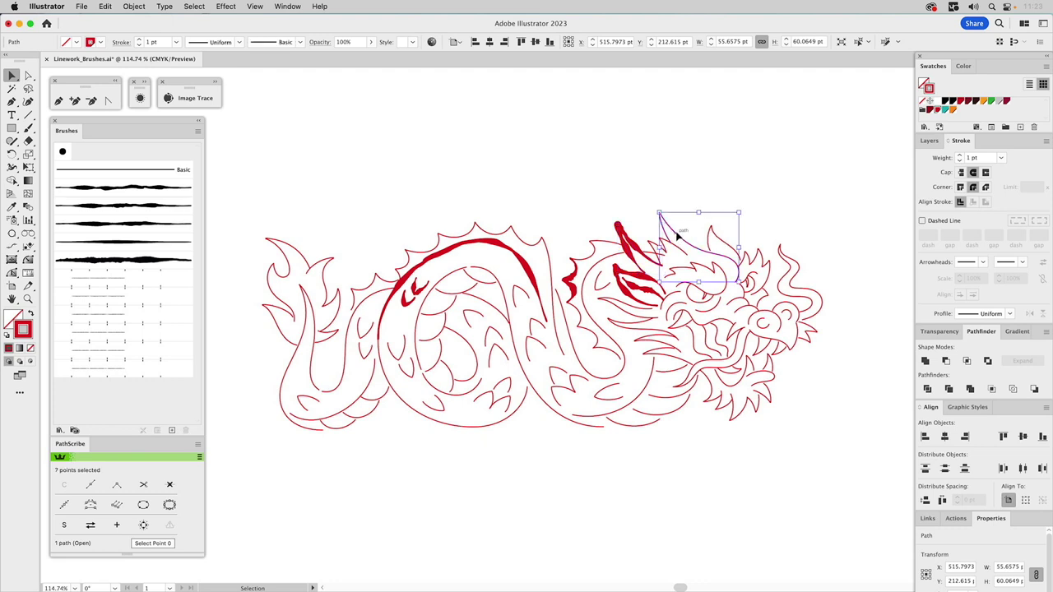
click(121, 224)
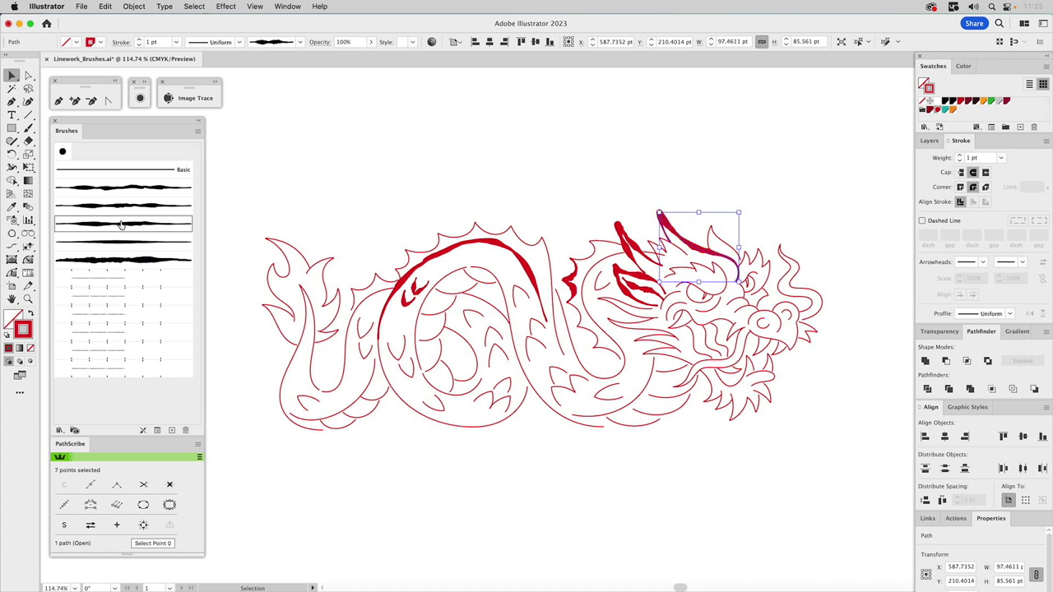
click(618, 177)
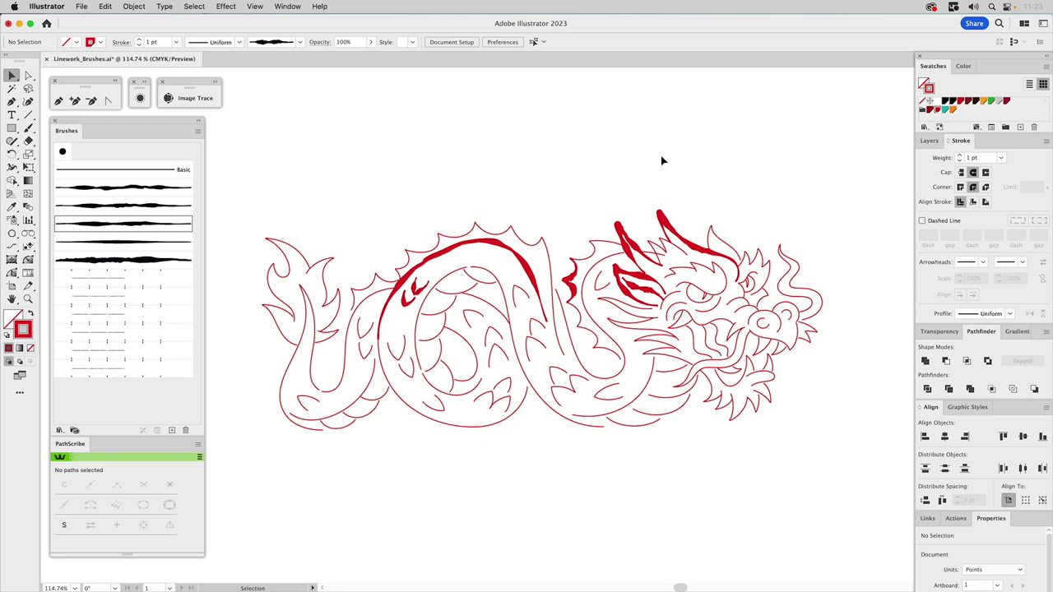
Step: Apply the second linework brush to the long S-shaped body contour running down from the middle loop
click(531, 383)
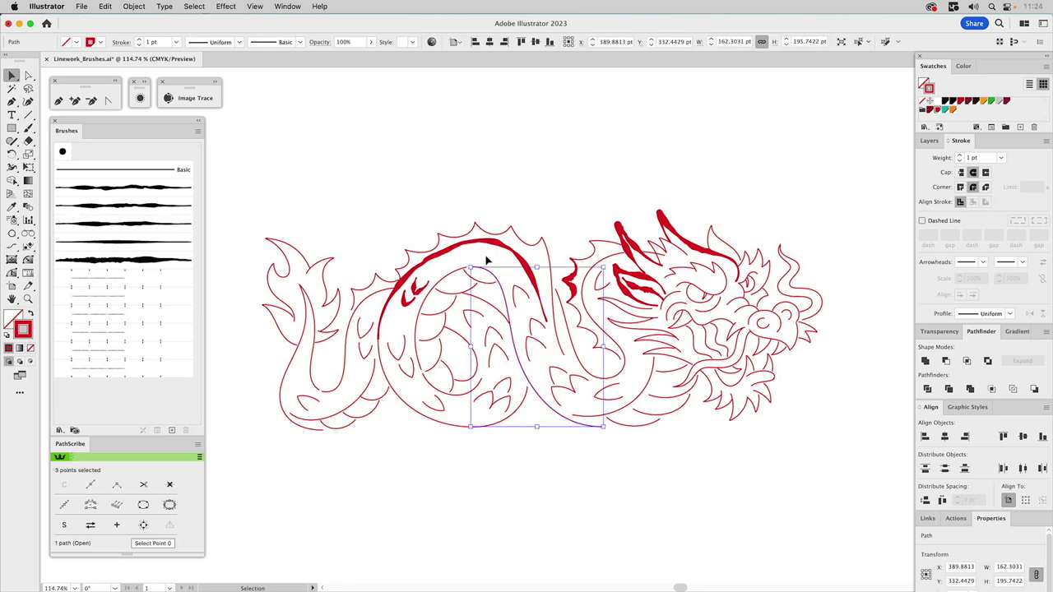
click(136, 207)
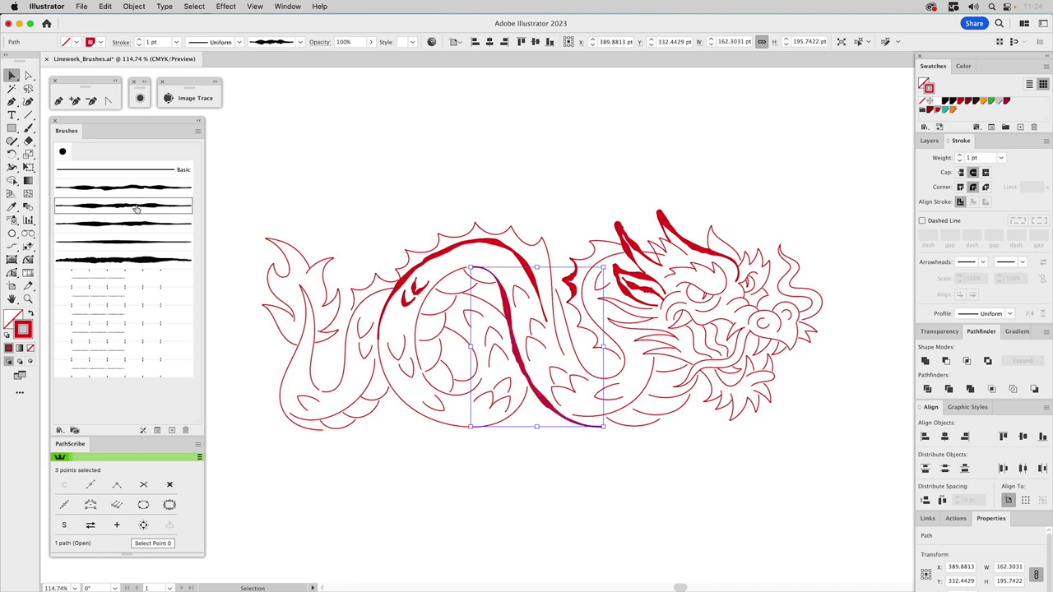
Step: Apply the first linework brush to the inner arc of the dragon's middle loop and the fifth brush to its lower outer curve
click(417, 326)
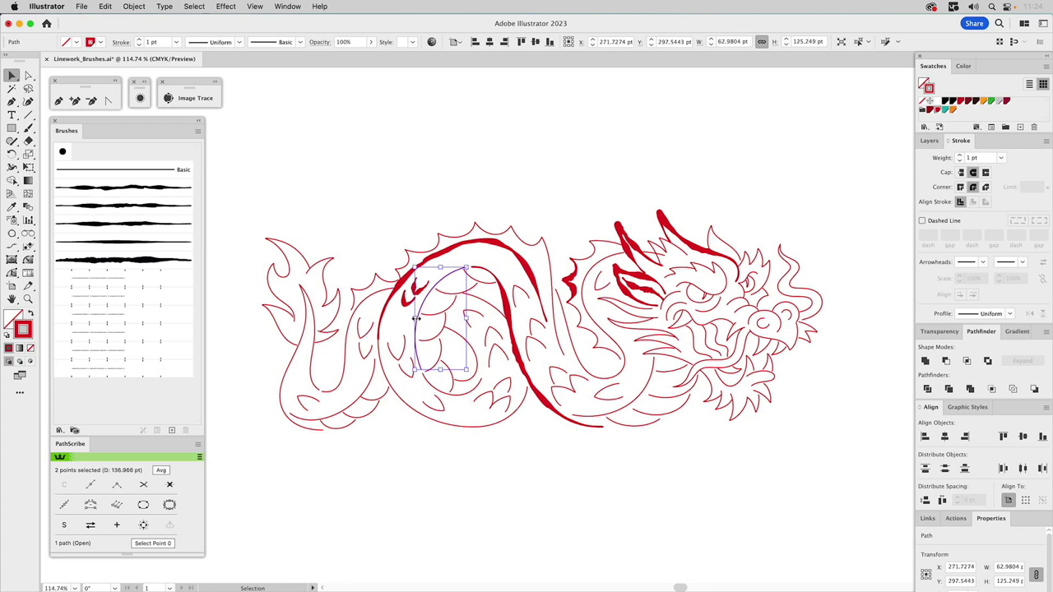
click(128, 195)
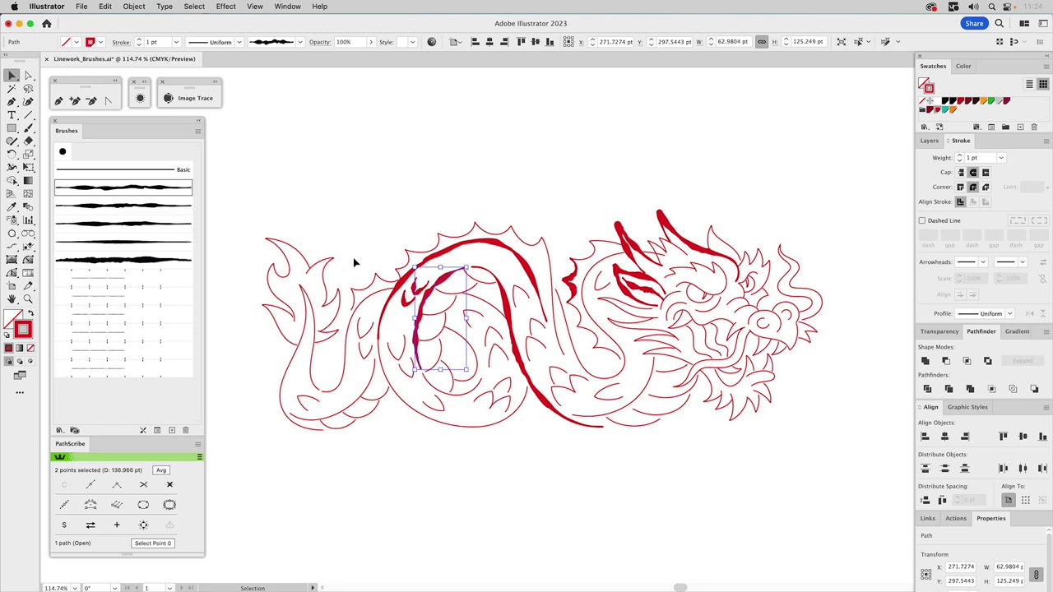
click(425, 420)
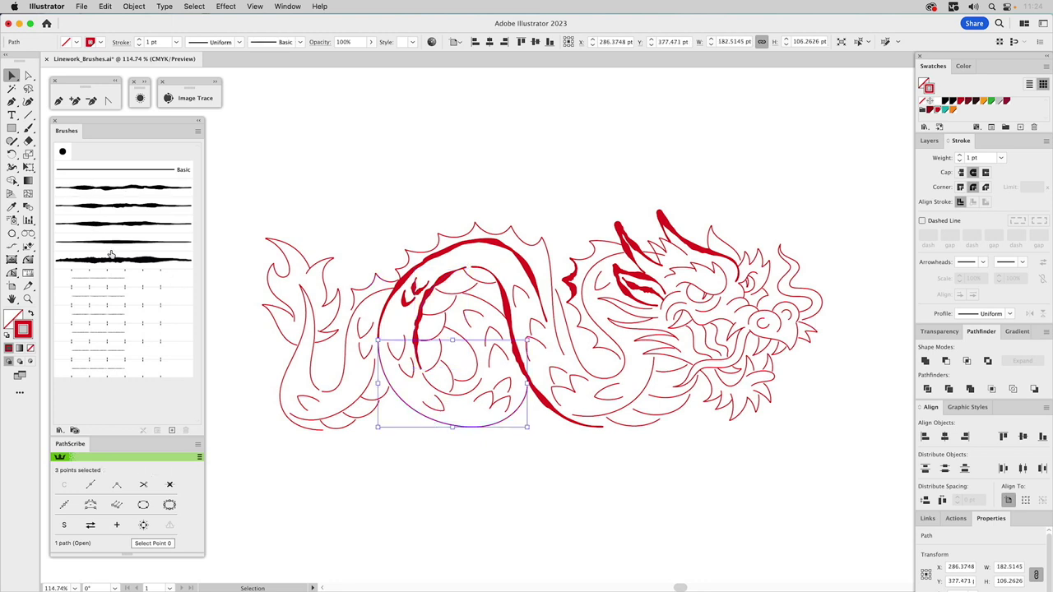
click(109, 261)
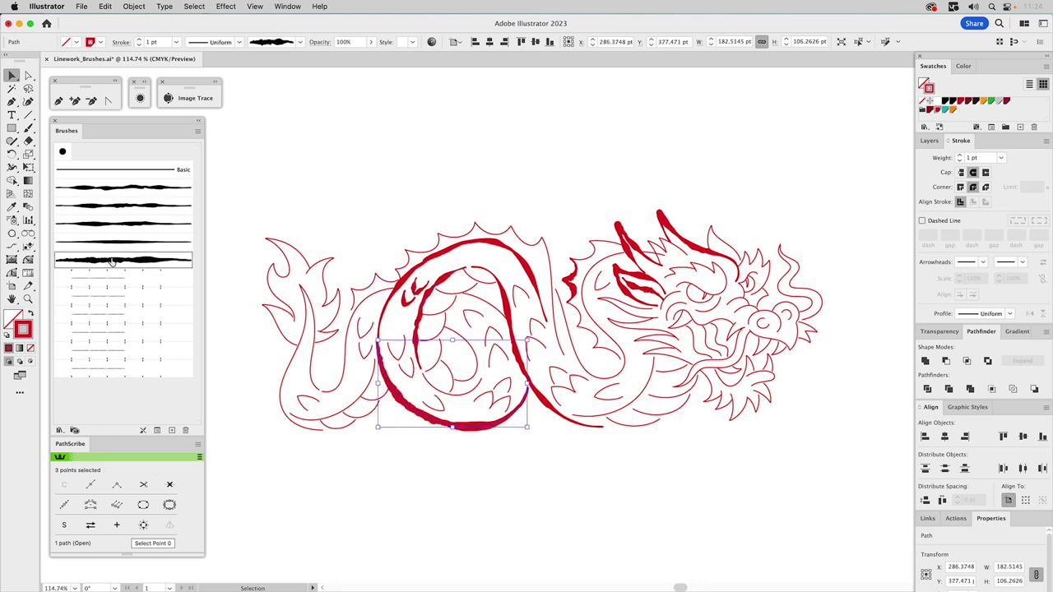
Step: Set the stroke weight of the middle loop's lower outer curve to 0.75 pt and clear the selection
click(1001, 158)
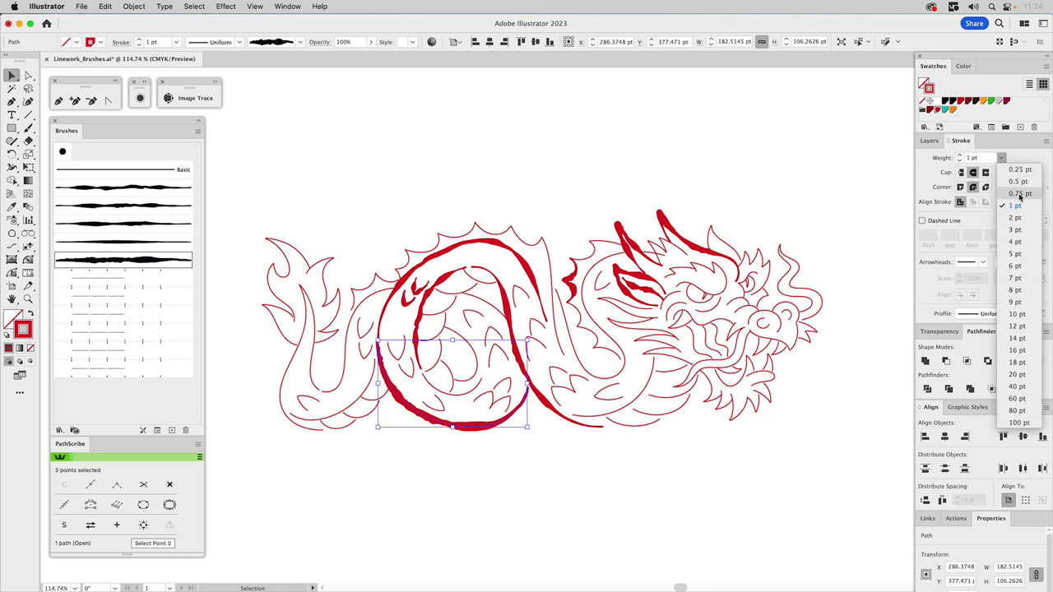
click(1018, 194)
click(663, 157)
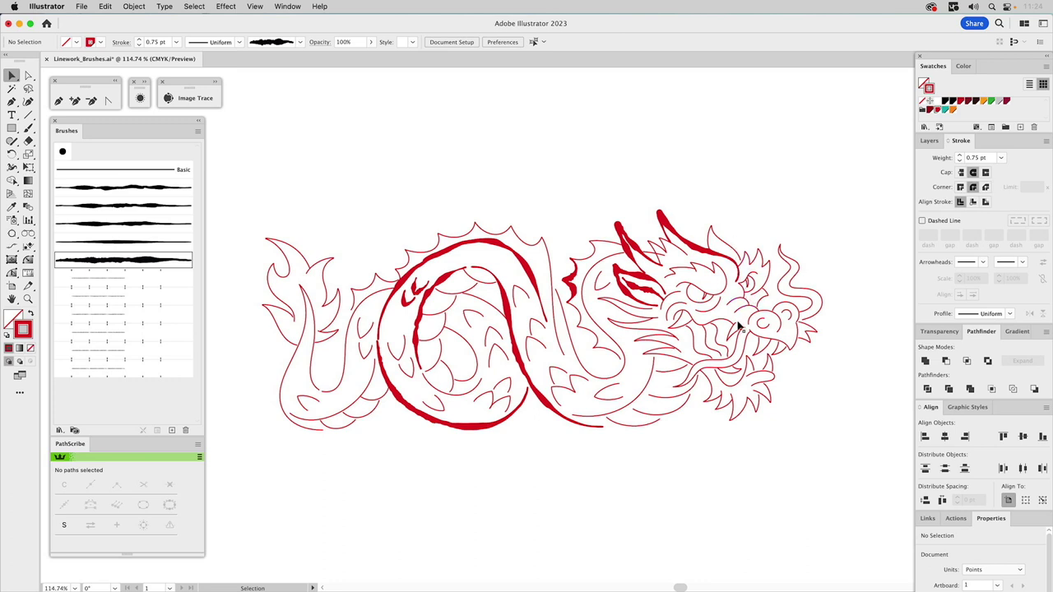
Step: Apply the second linework brush to the contour around the dragon's eye, after trying the third brush, and clear the selection
click(729, 284)
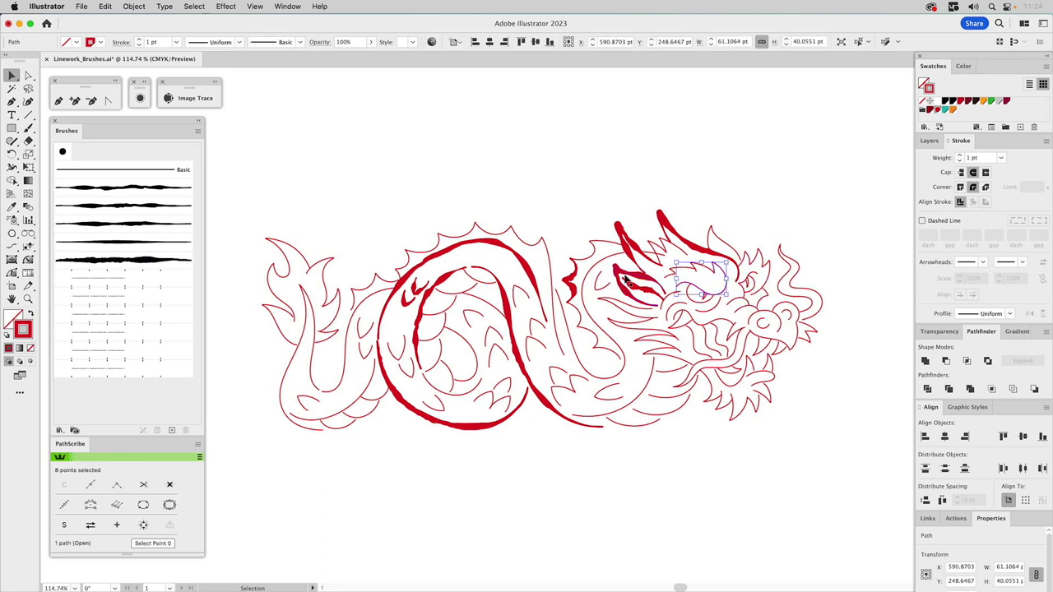
click(136, 225)
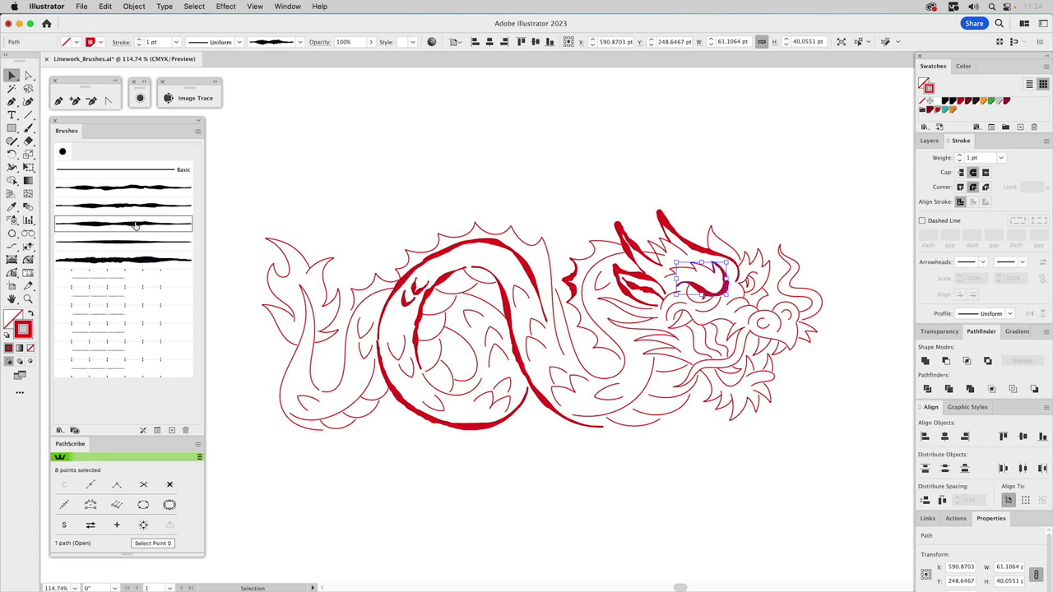
click(138, 209)
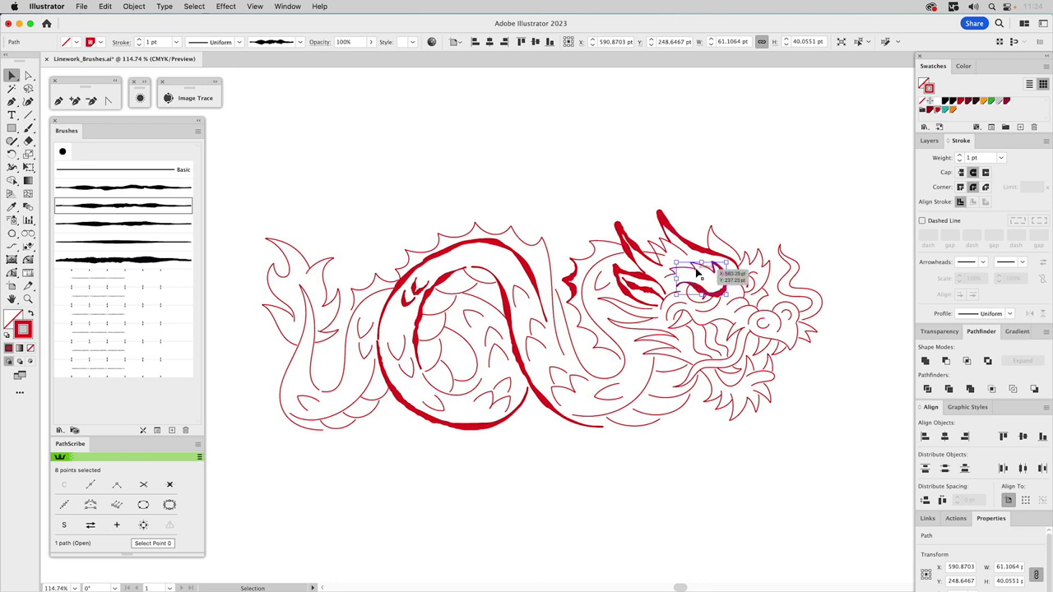
click(764, 211)
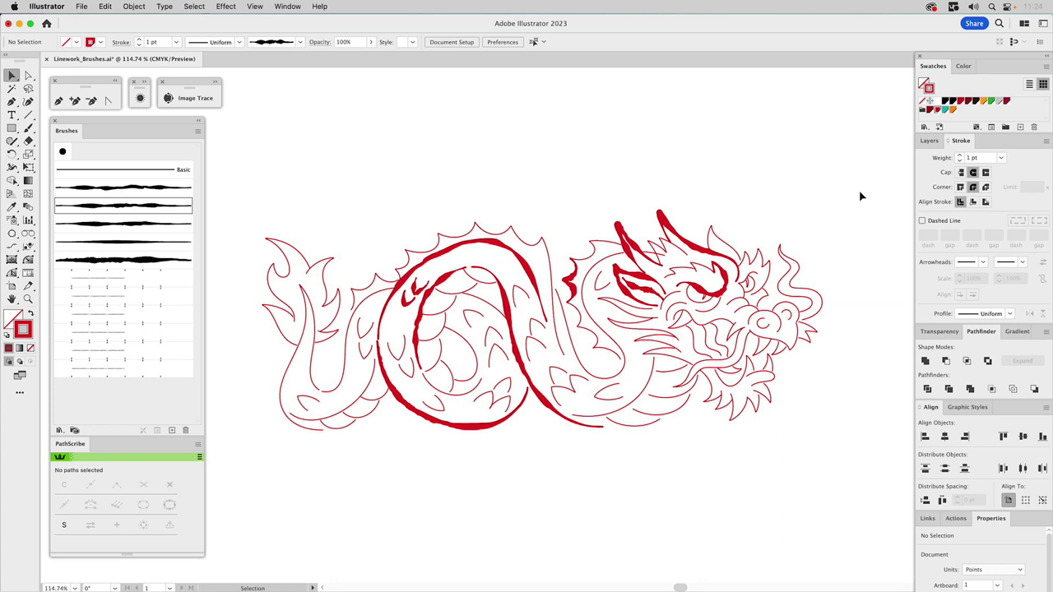
Step: Show the Final Color layer in place of Base Vectors and make it the active layer
click(928, 142)
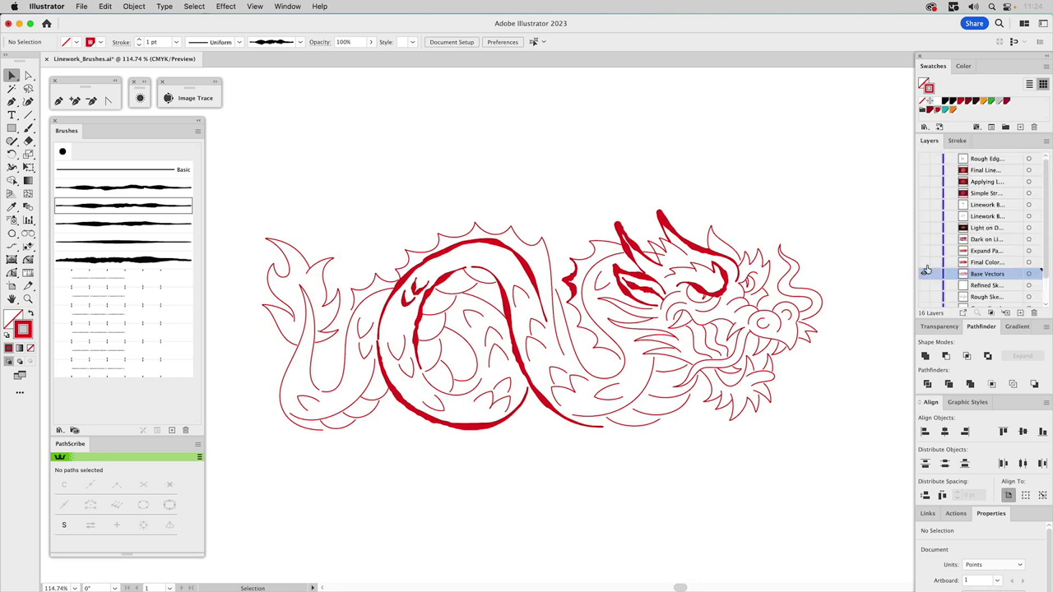
click(924, 262)
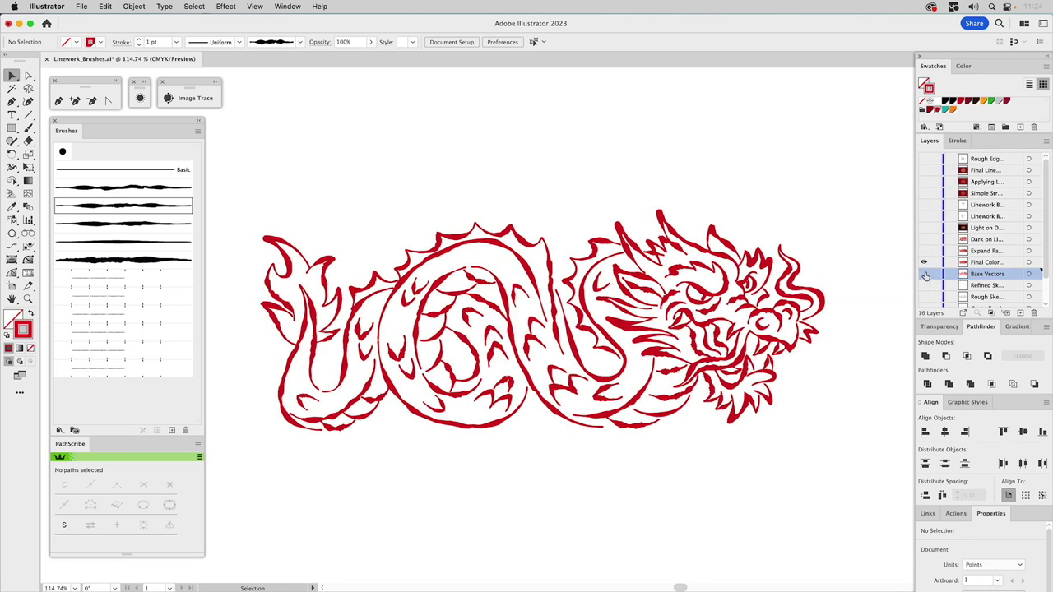
click(977, 263)
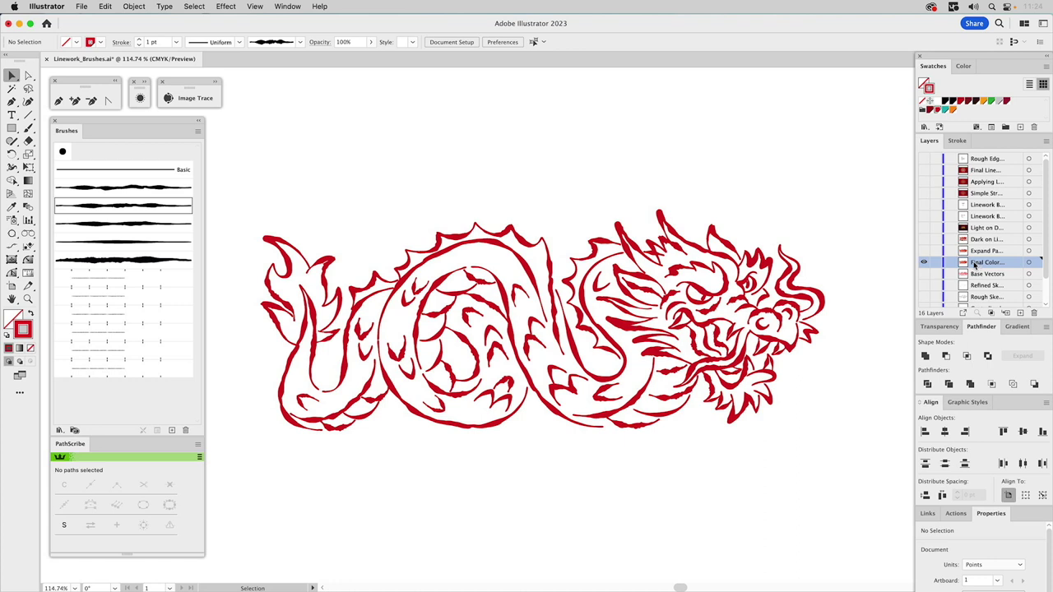
Step: Examine the finished brushed linework in Outline view, return to Preview, and check the brush on the dragon's arched back contour
key(a)
key(ctrl+y)
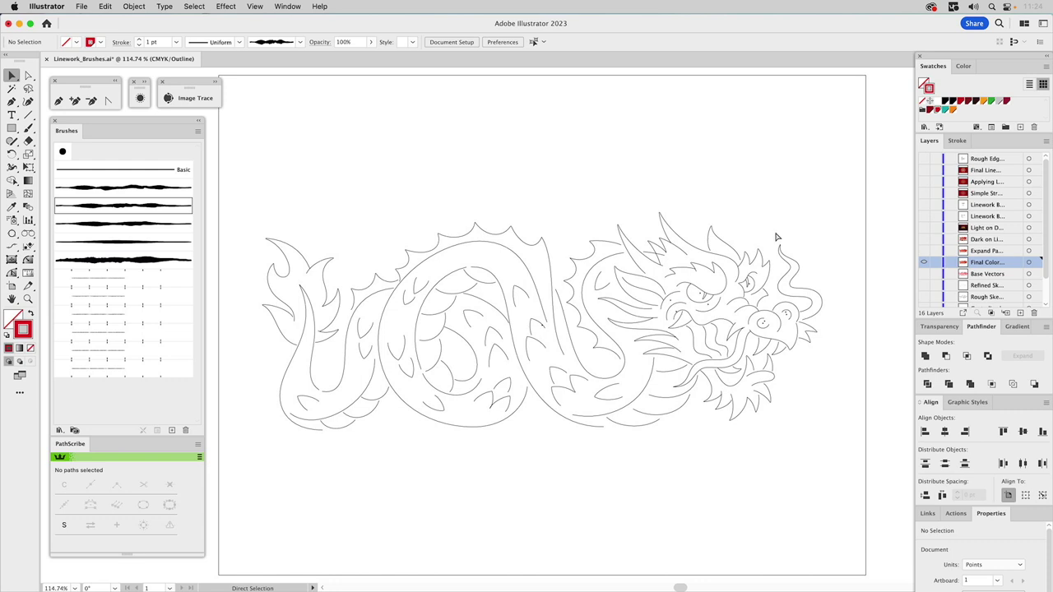
key(ctrl+y)
key(v)
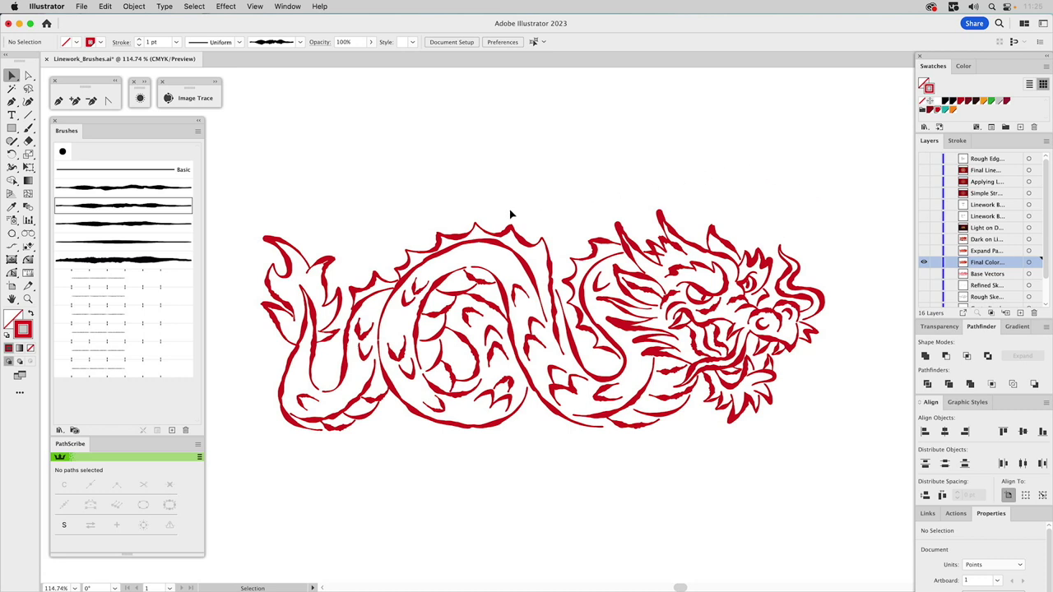
click(480, 245)
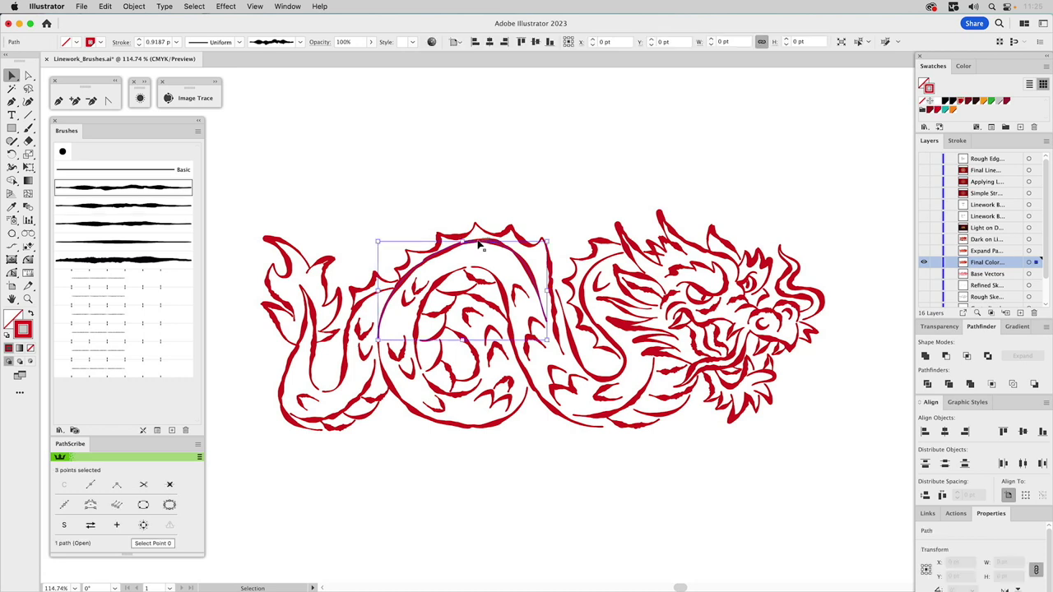
click(530, 194)
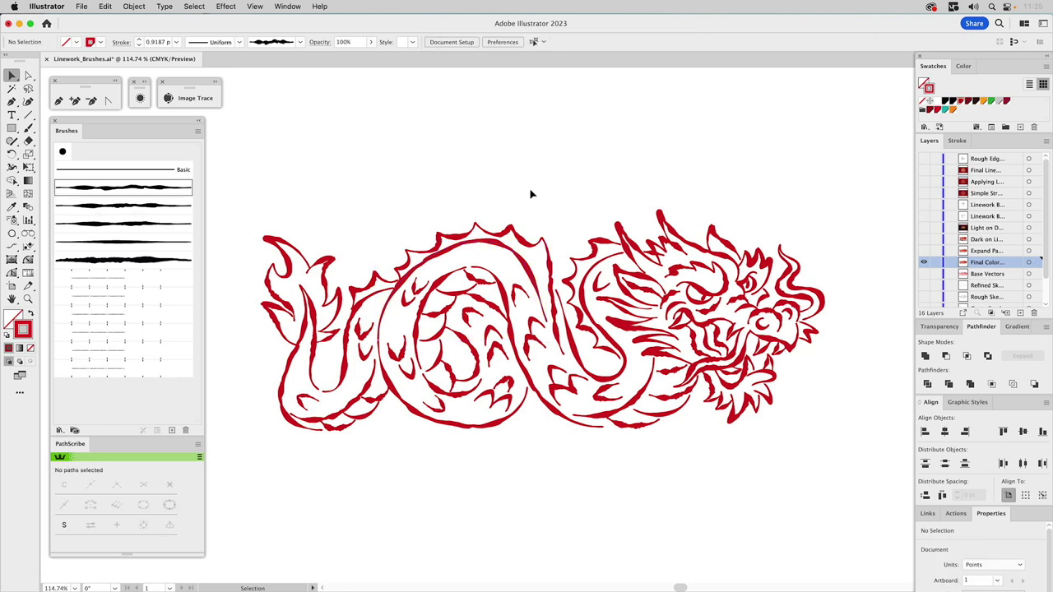
Step: Show the Expand layer in place of Final Color, select all the dragon linework and expand its appearance
click(924, 252)
click(924, 263)
key(super+a)
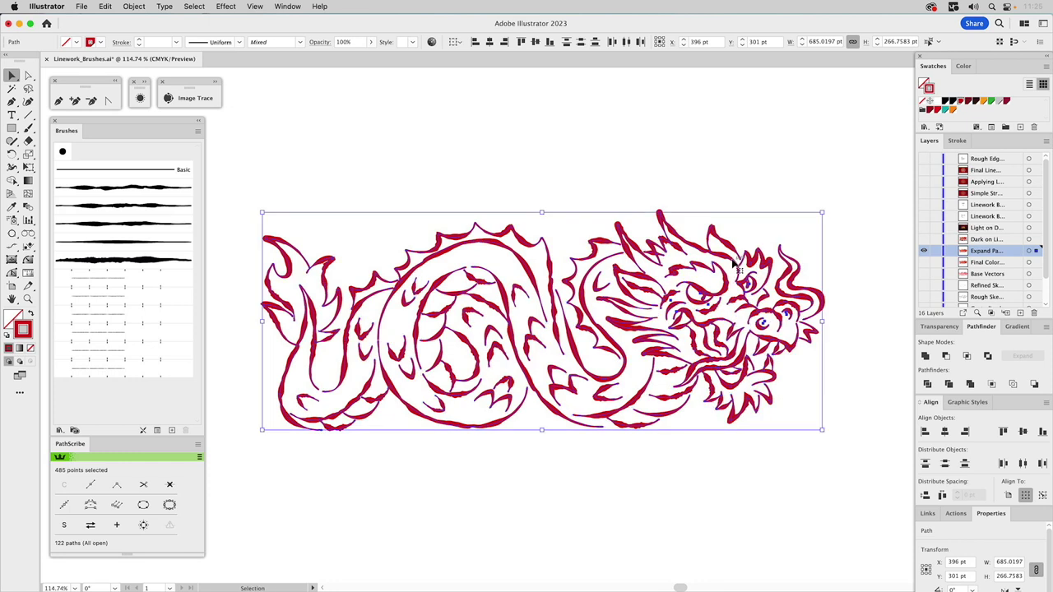
click(135, 6)
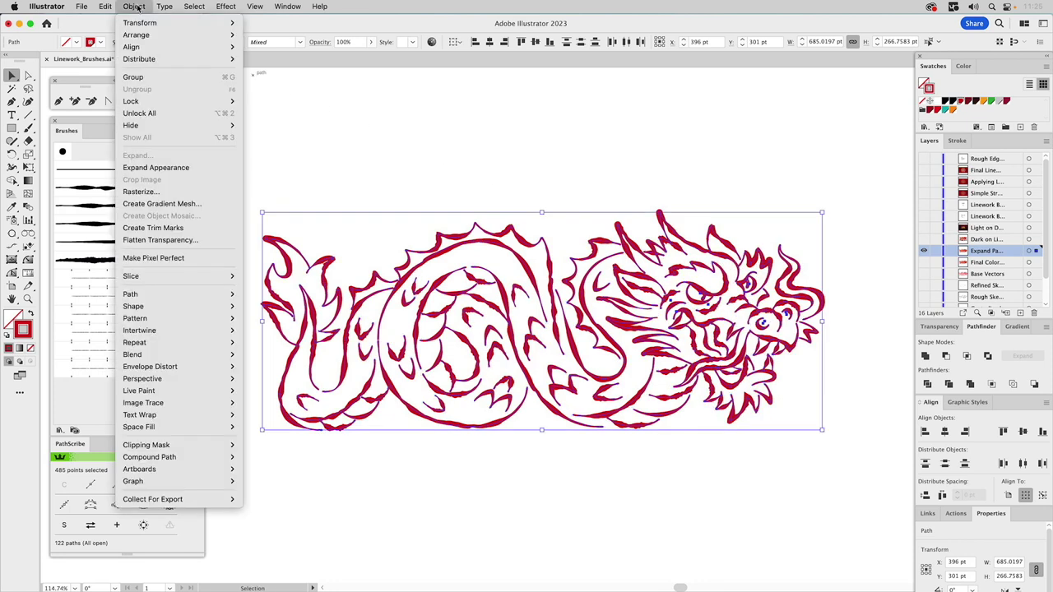
click(150, 168)
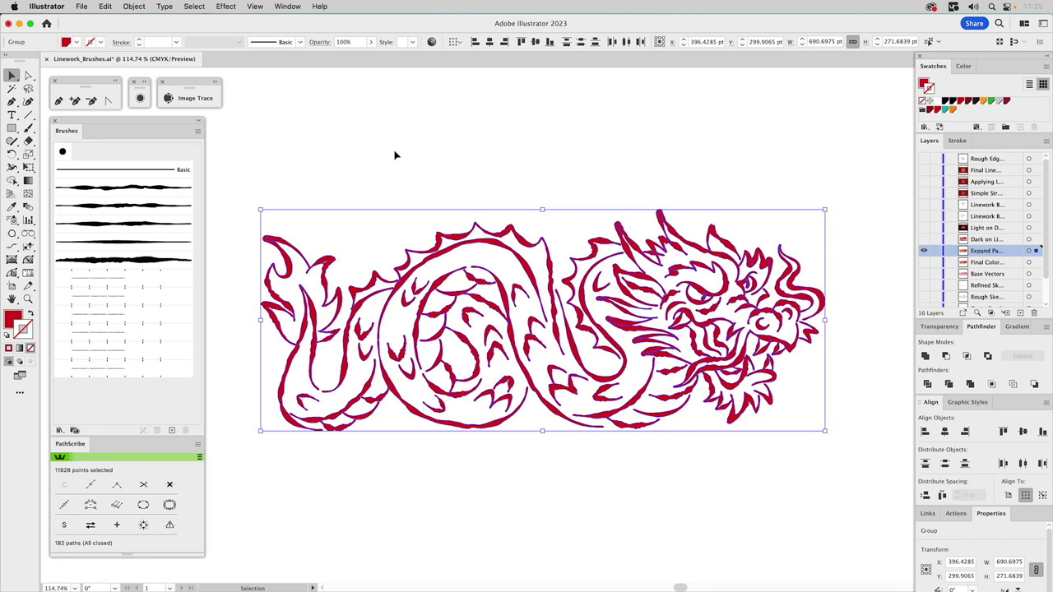
Step: Examine the expanded dragon shapes in Outline view with the selection cleared, and return to Preview
key(super+y)
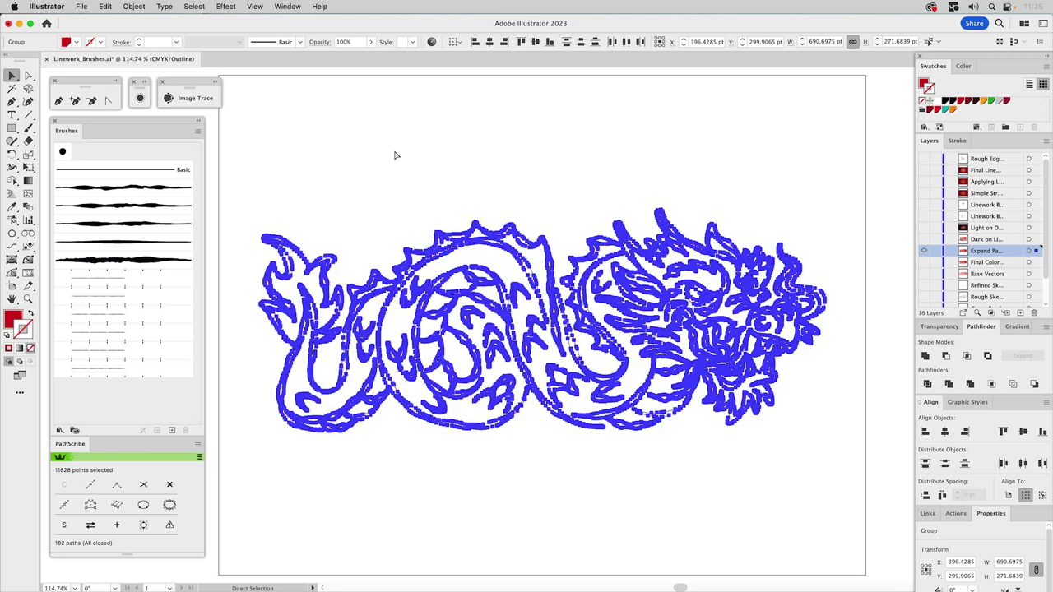
key(super)
key(super)
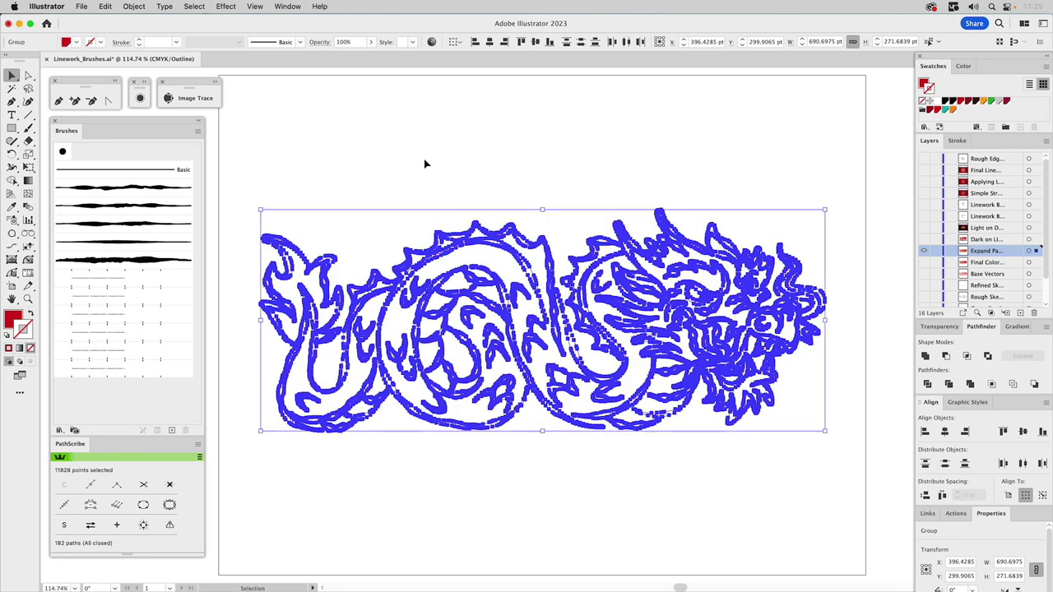
click(425, 163)
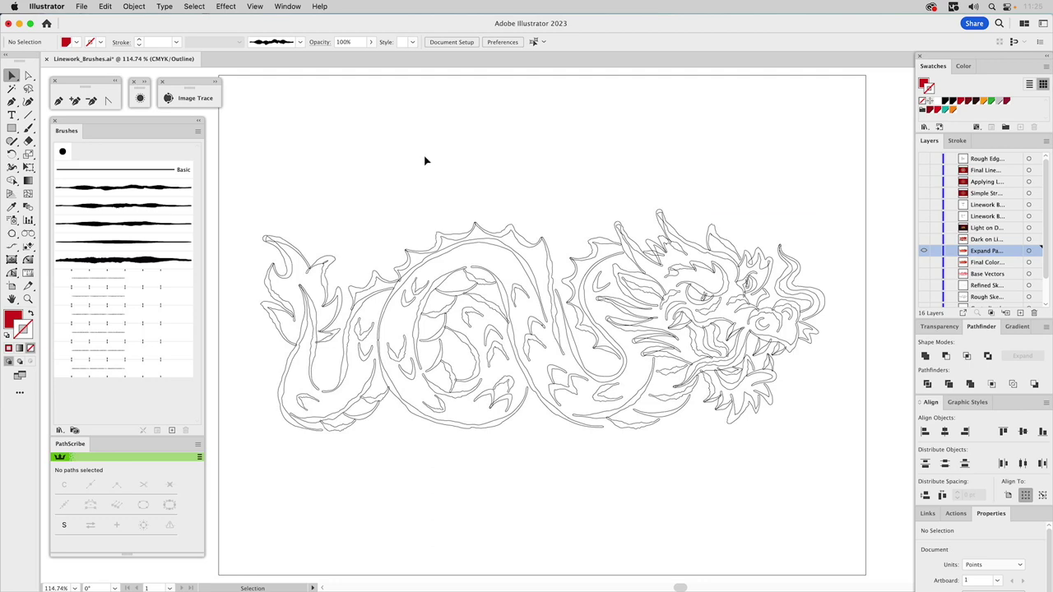
key(super+y)
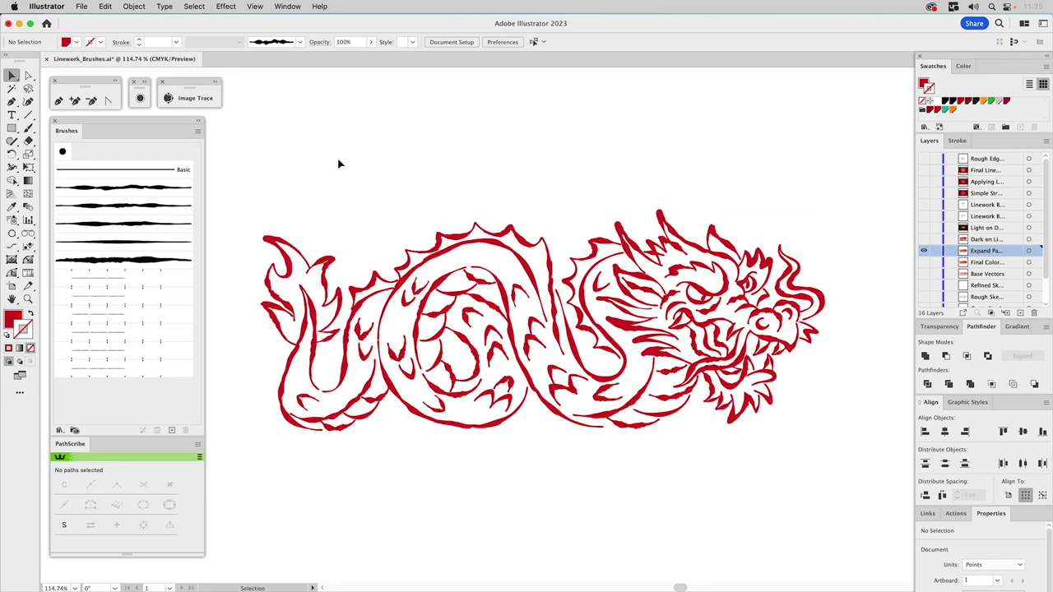
Step: Unite all the expanded dragon shapes with Pathfinder and clear the selection
key(super+a)
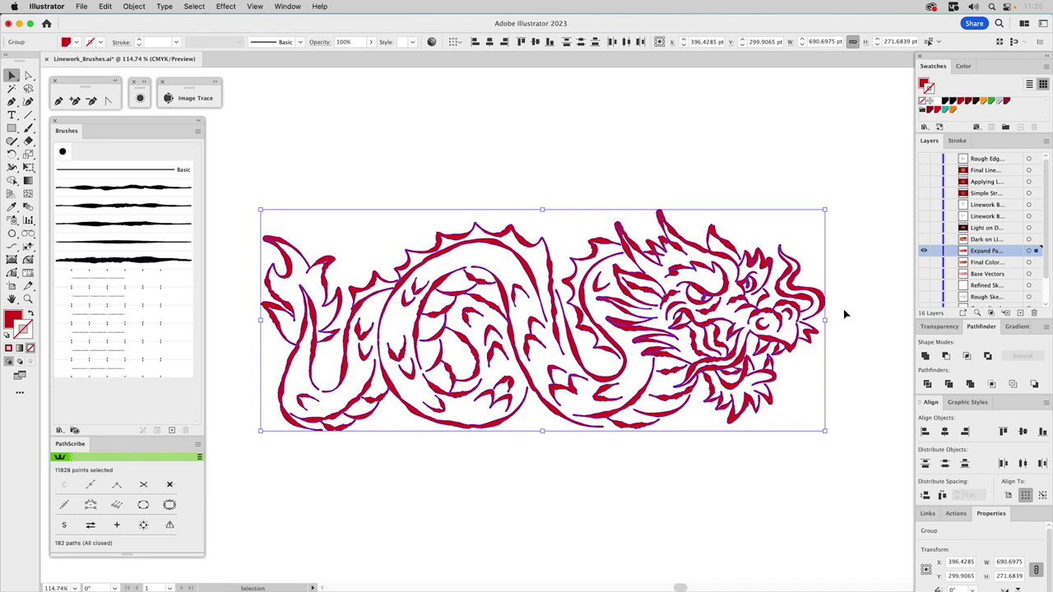
click(925, 354)
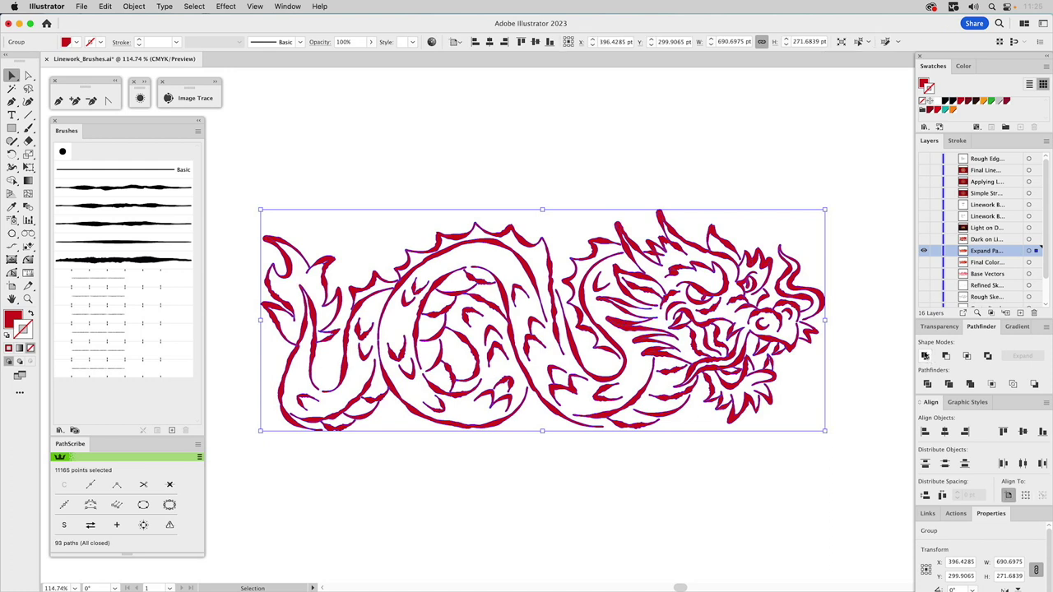
click(673, 165)
Step: Compare the united dragon artwork with the brushed Final Color version by switching the visibility of their layers
click(924, 262)
click(924, 252)
click(925, 253)
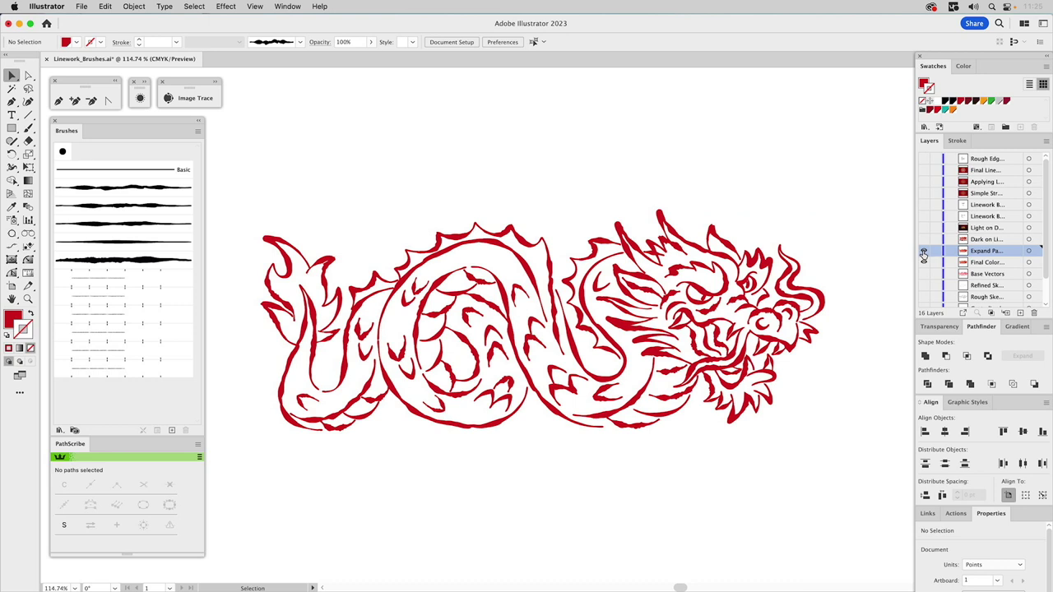
click(924, 253)
click(925, 252)
click(925, 252)
click(925, 253)
click(924, 253)
Step: Show the Dark on Light layer with the Dragon Room Social Club logo in place of the Expand layer
click(924, 248)
click(923, 239)
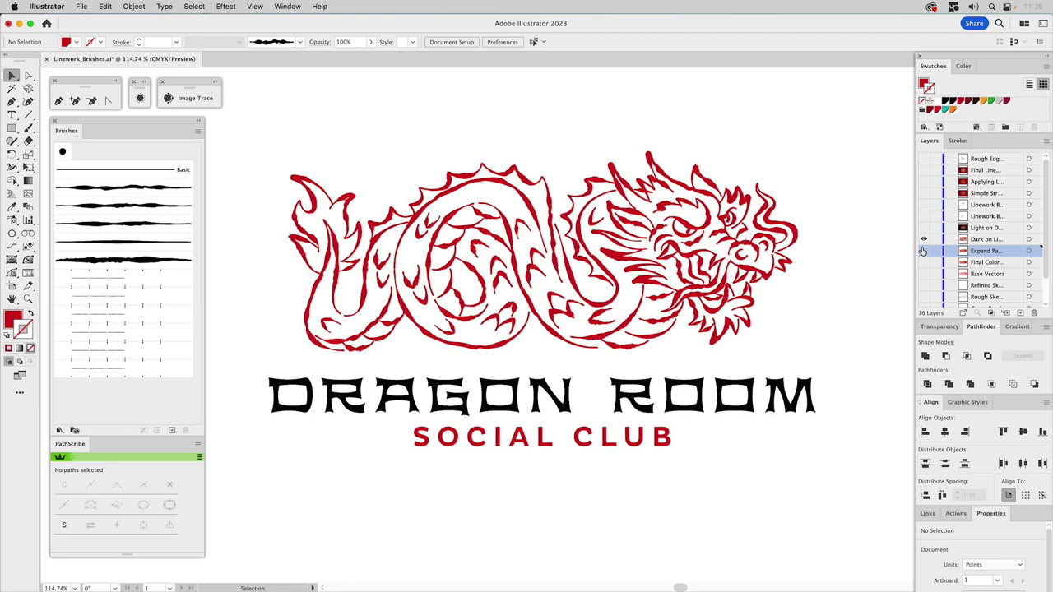
Step: Duplicate the red dragon, fill the copy with light gray and offset it to X 400.81 pt, Y 218.55 pt
click(764, 210)
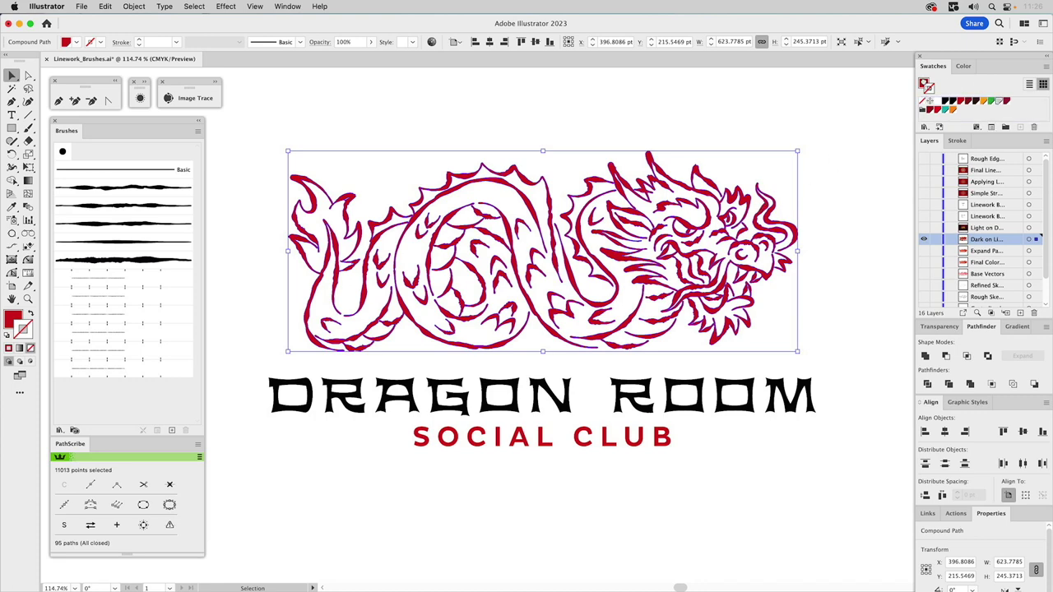
click(925, 85)
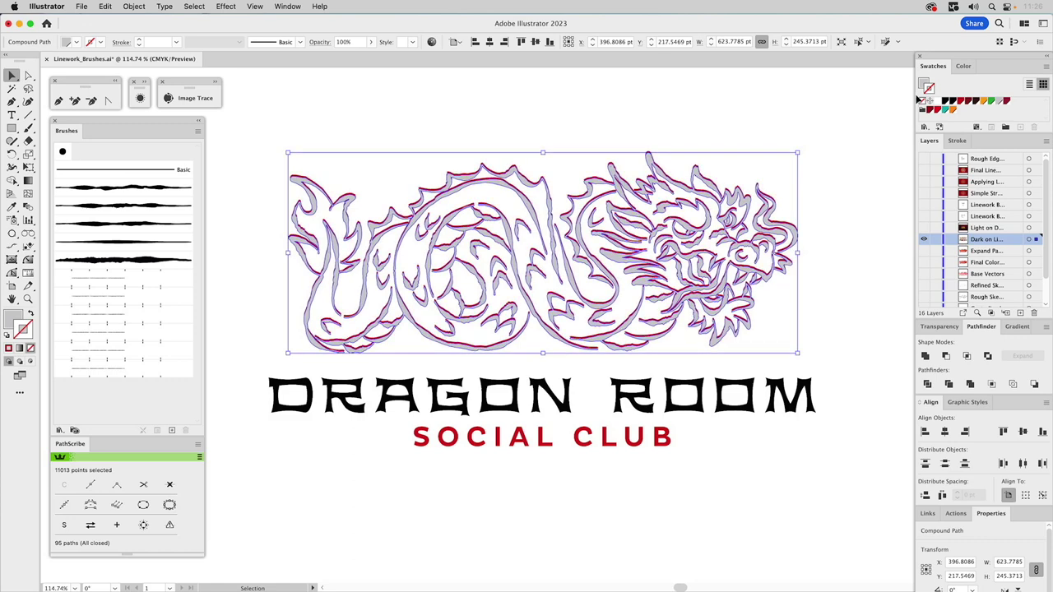
key(Right)
key(Right)
key(Right)
key(Right)
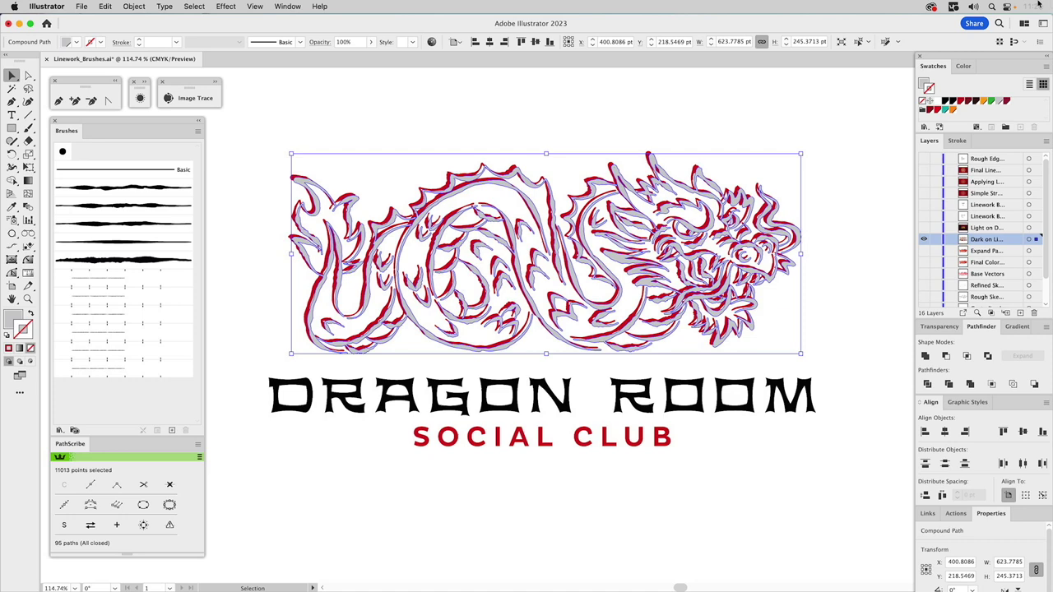
Step: Bring the red dragon in front of its gray shadow copy, position the shadow at X 399.81 pt, and clear the selection
key(ctrl+shift+a)
click(683, 207)
key(a)
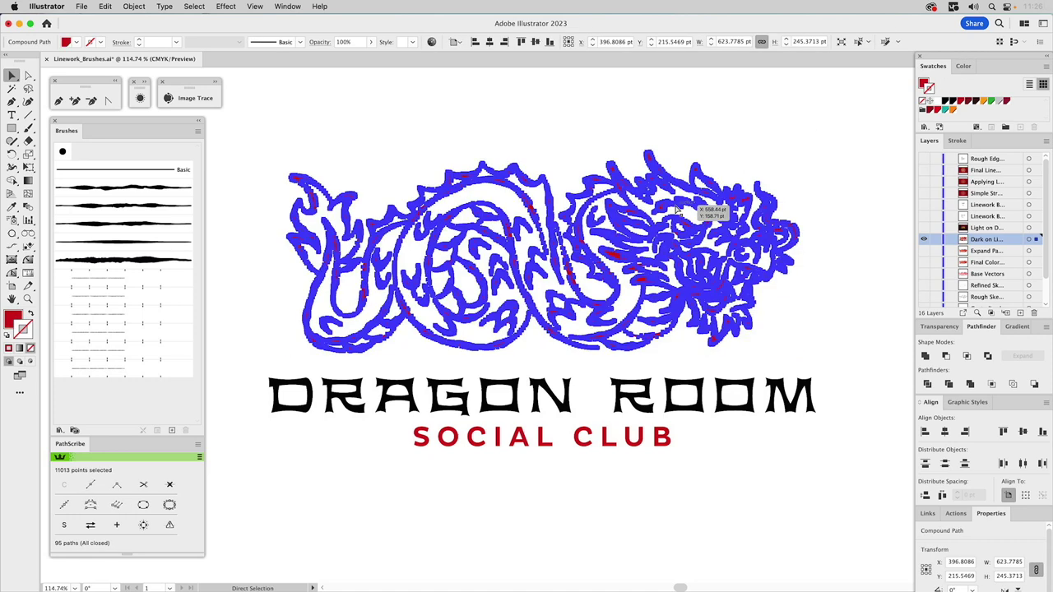
key(v)
click(845, 170)
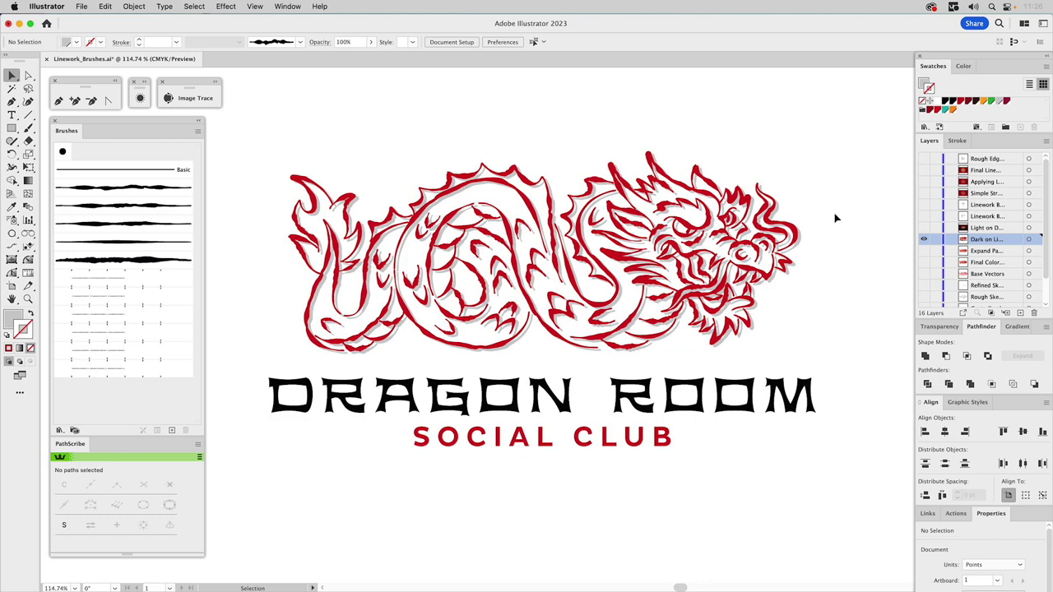
click(802, 246)
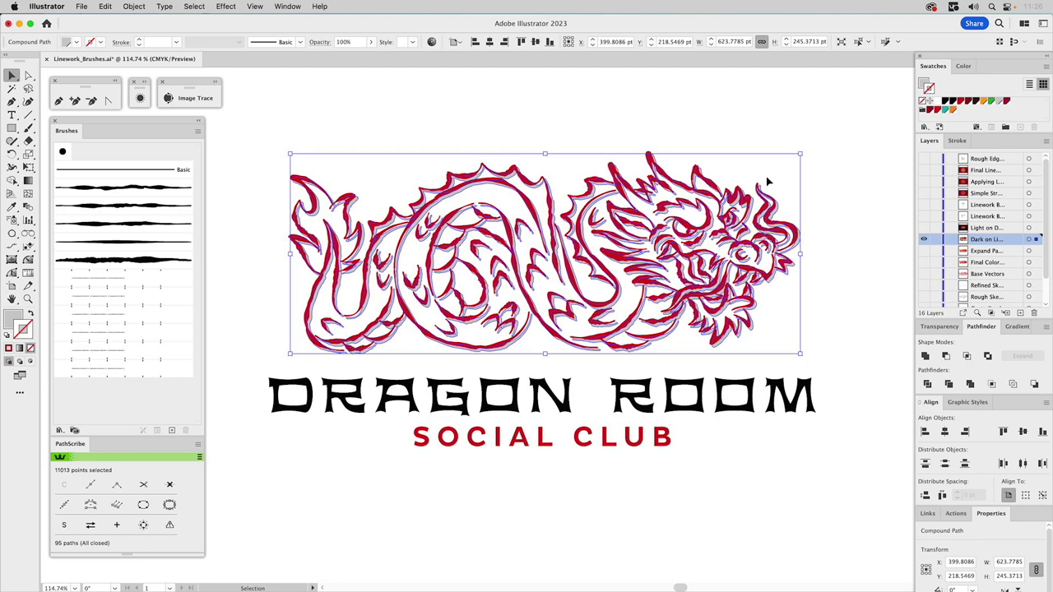
click(838, 156)
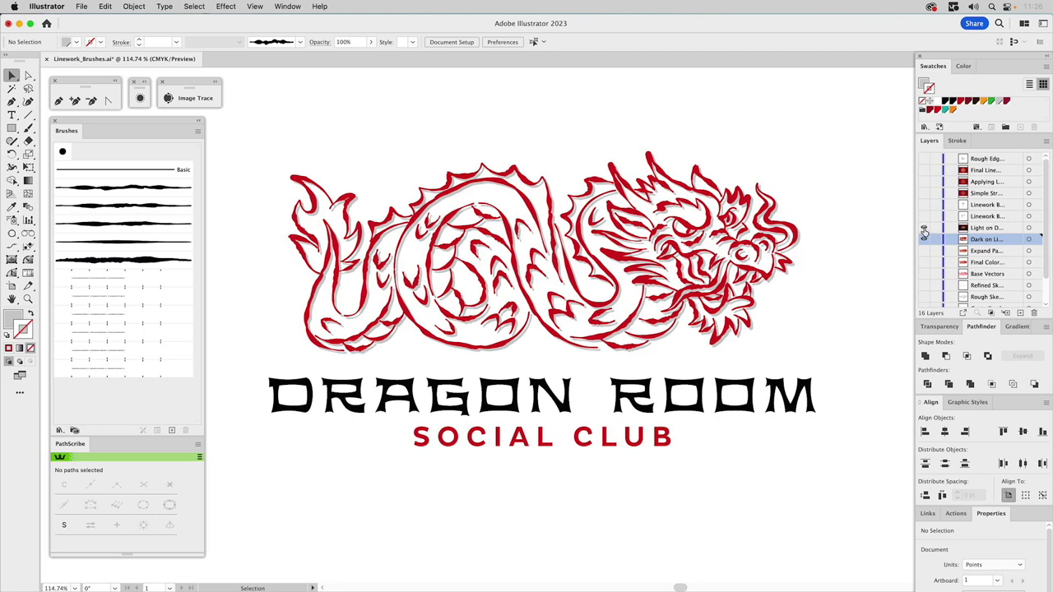
Step: View the Light on Dark version of the logo, and show the layer with the Brush Pen 1–5 samples in its place
click(923, 228)
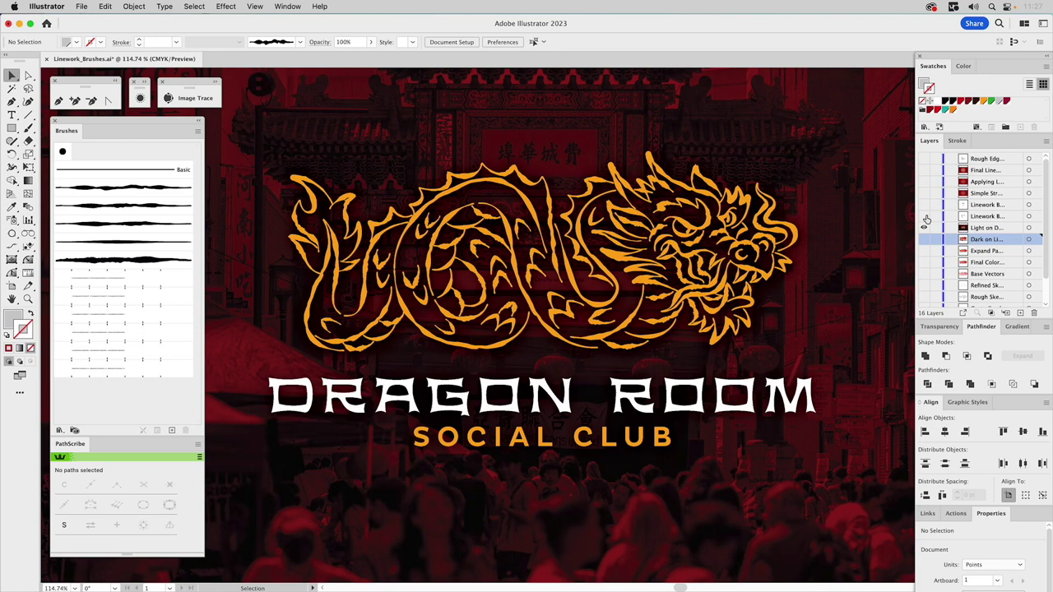
click(924, 217)
click(924, 228)
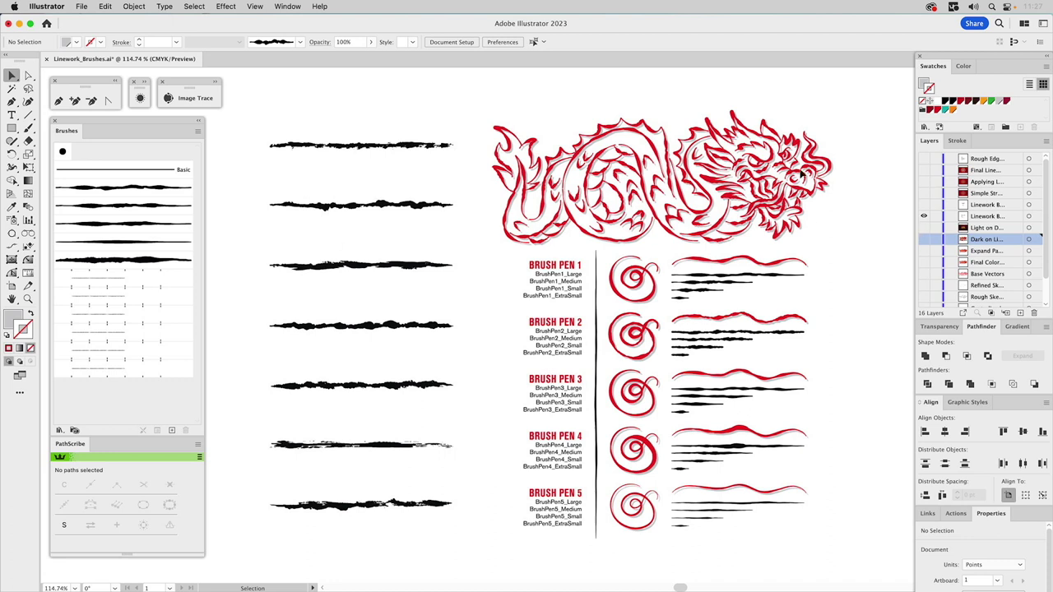
Step: Show only the linework layer with the rough black strokes, colored lines and teal spiral, and make it the active layer
click(923, 214)
click(923, 204)
click(924, 216)
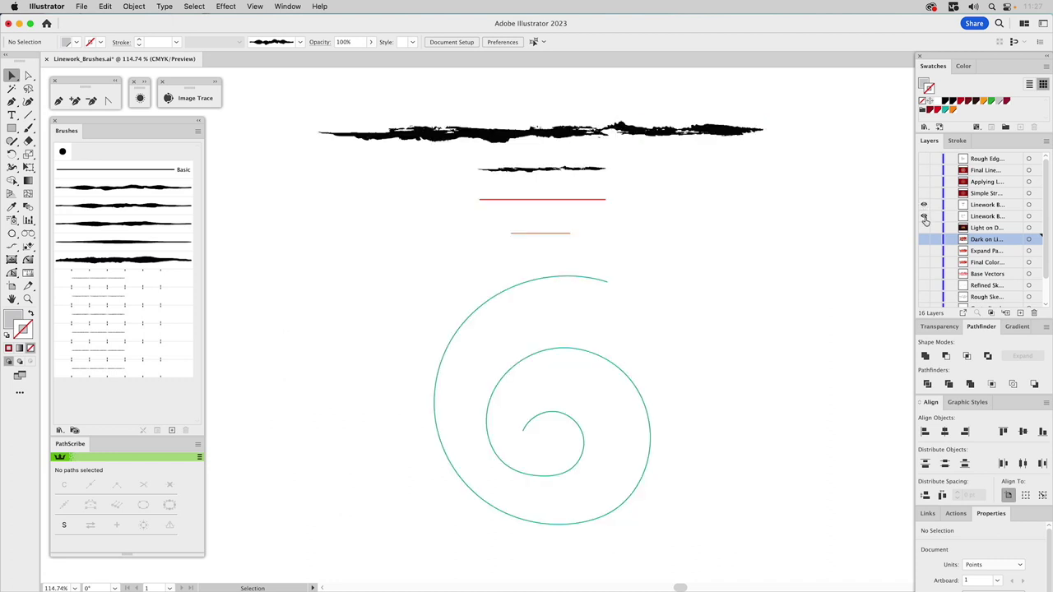
click(975, 205)
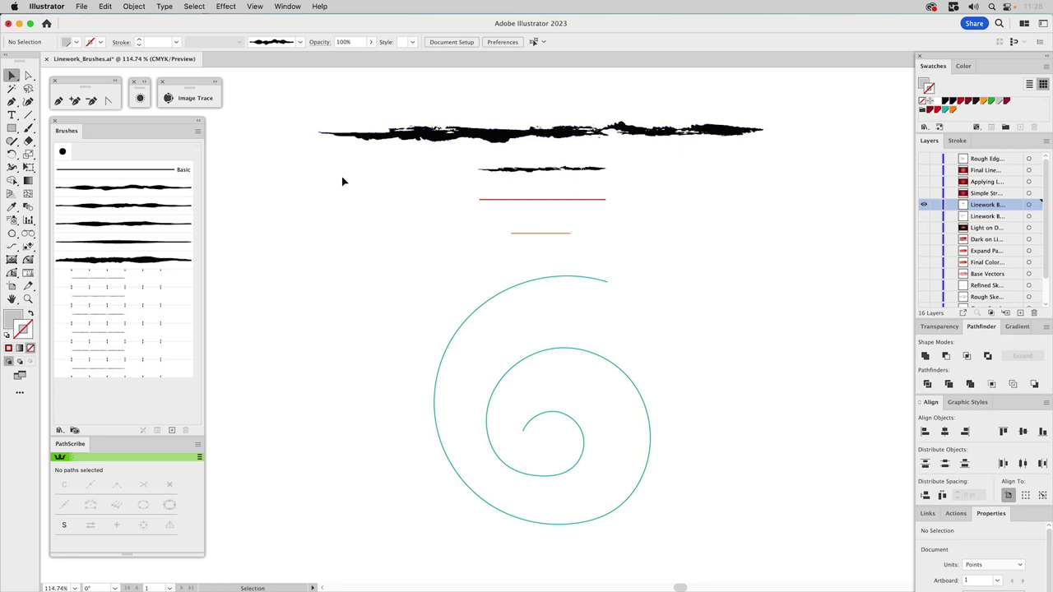
Step: Start a new pattern brush from the small rough black stroke and turn off its auto-generated corner tiles
click(529, 173)
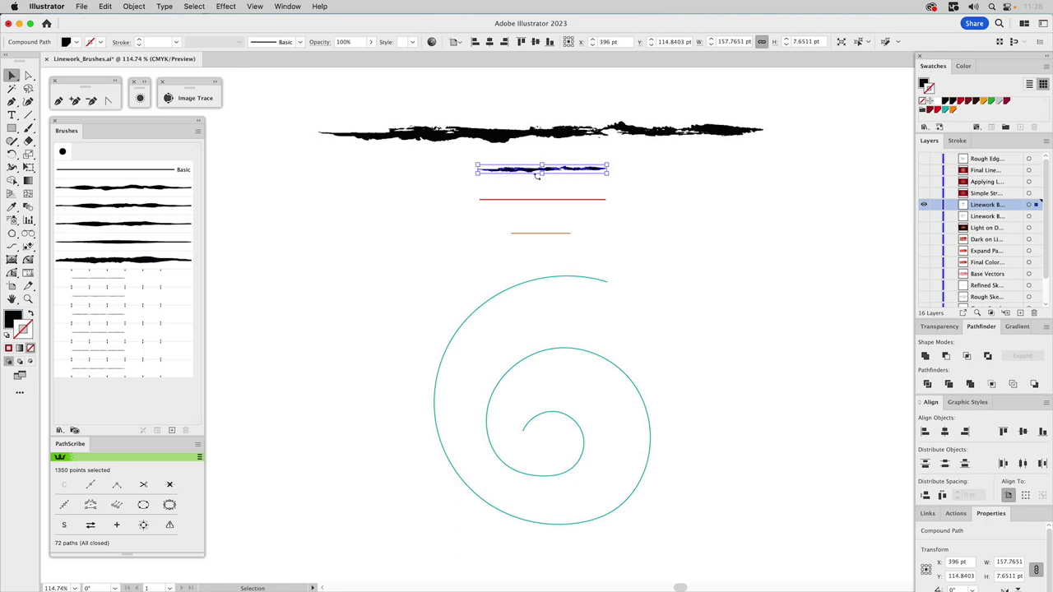
click(924, 84)
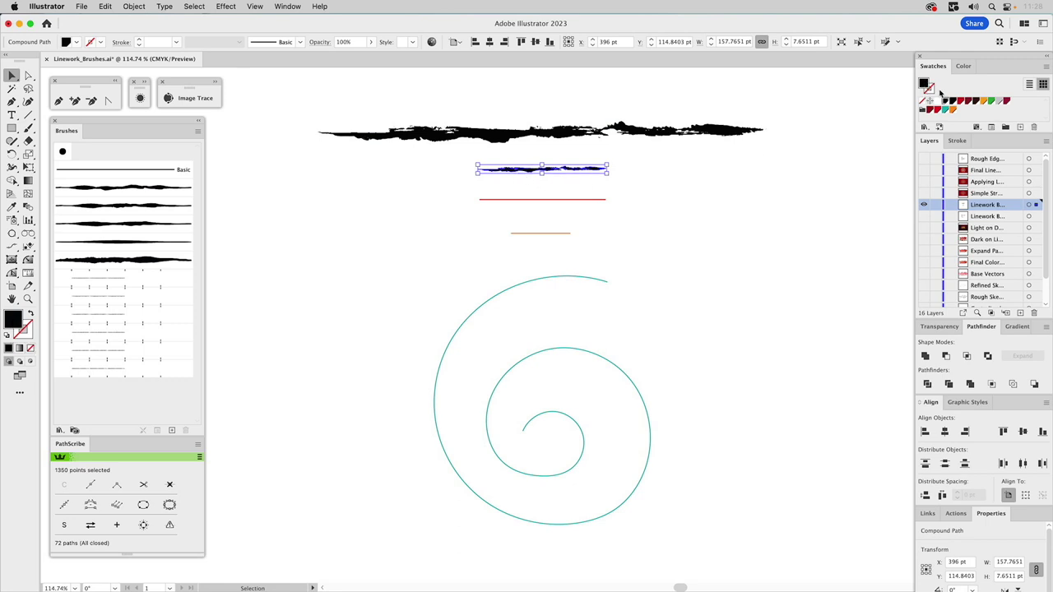
click(172, 430)
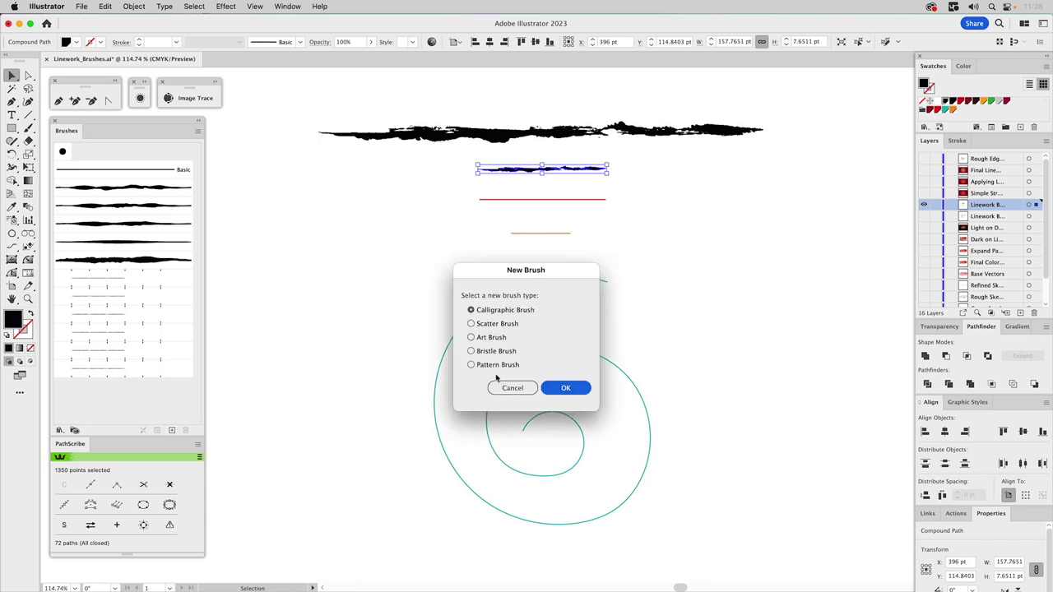
click(493, 367)
click(567, 387)
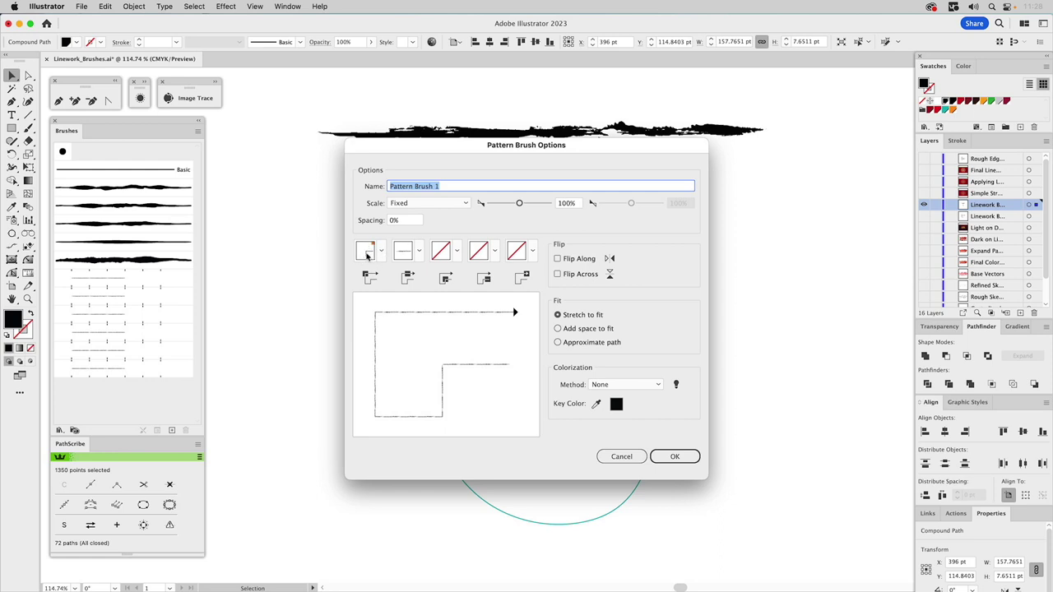
click(380, 253)
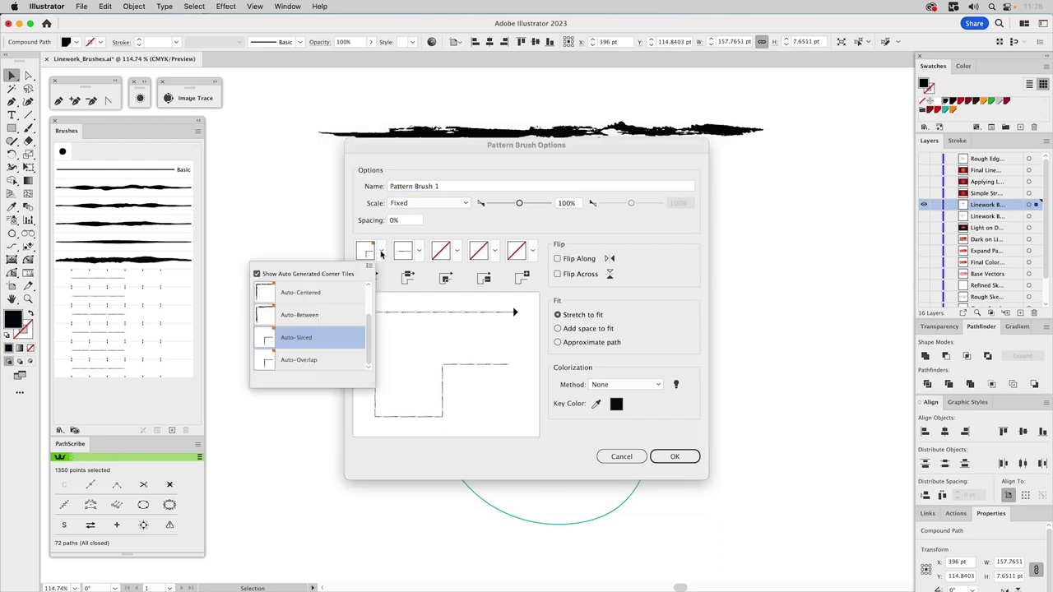
click(274, 276)
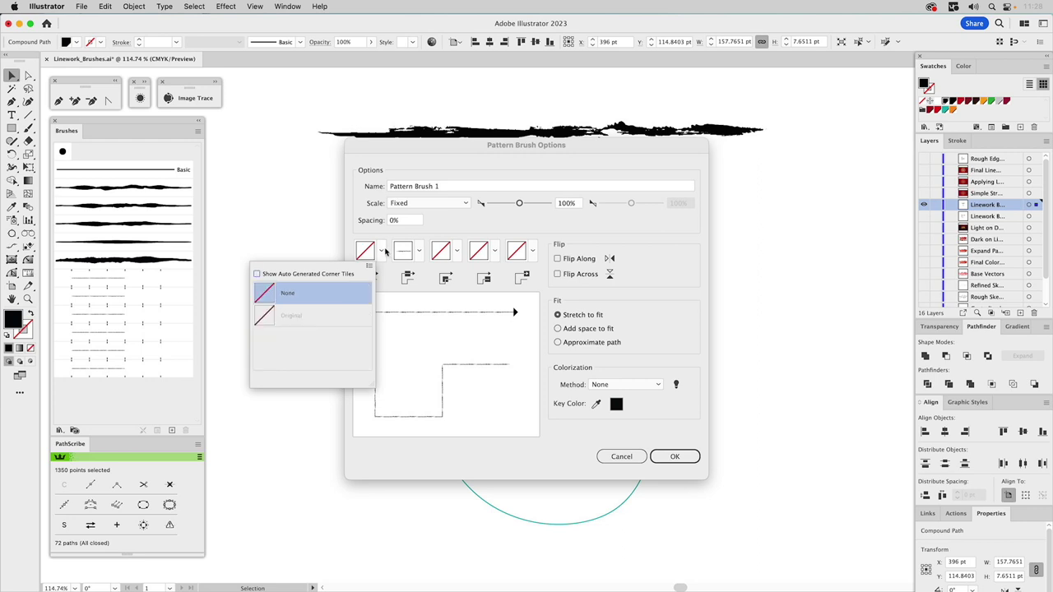
click(404, 238)
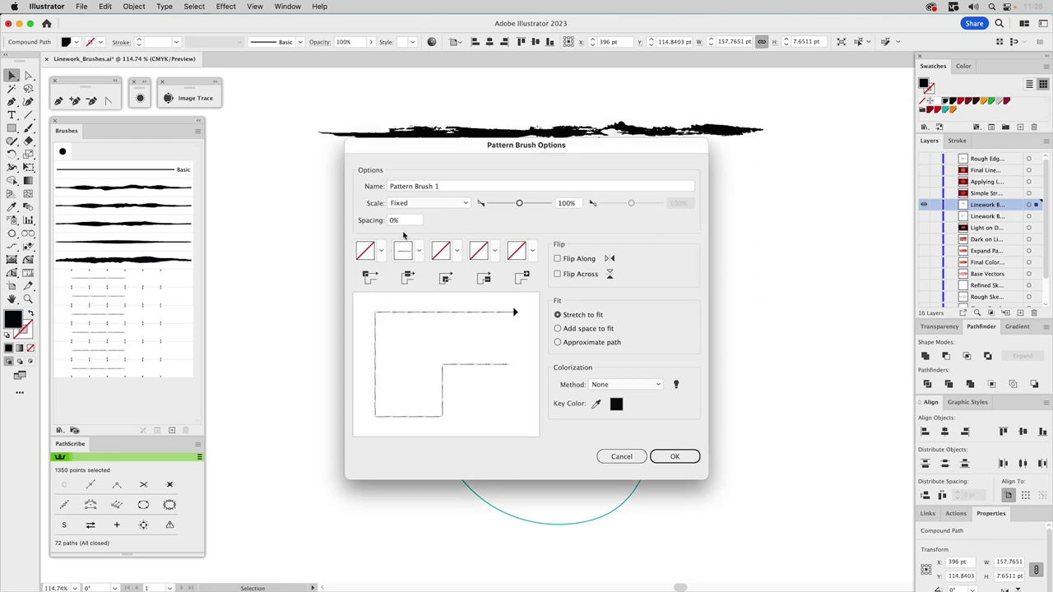
Step: Name the pattern brush Rough_Edge_Line7, set its colorization method to Tints, create it and clear the selection
click(447, 186)
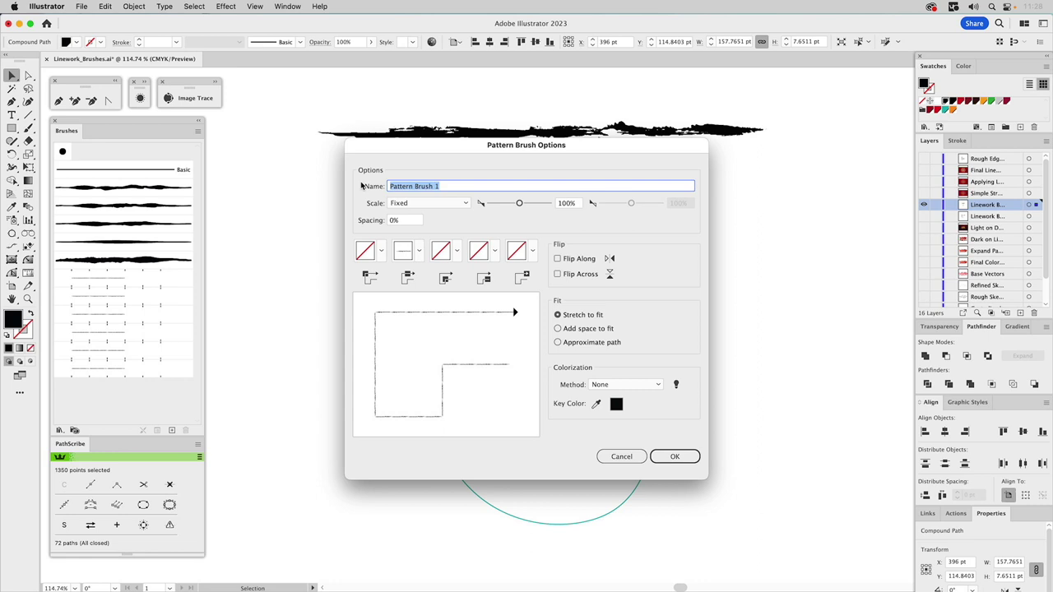
text(Rough_Edge_Line7)
click(613, 384)
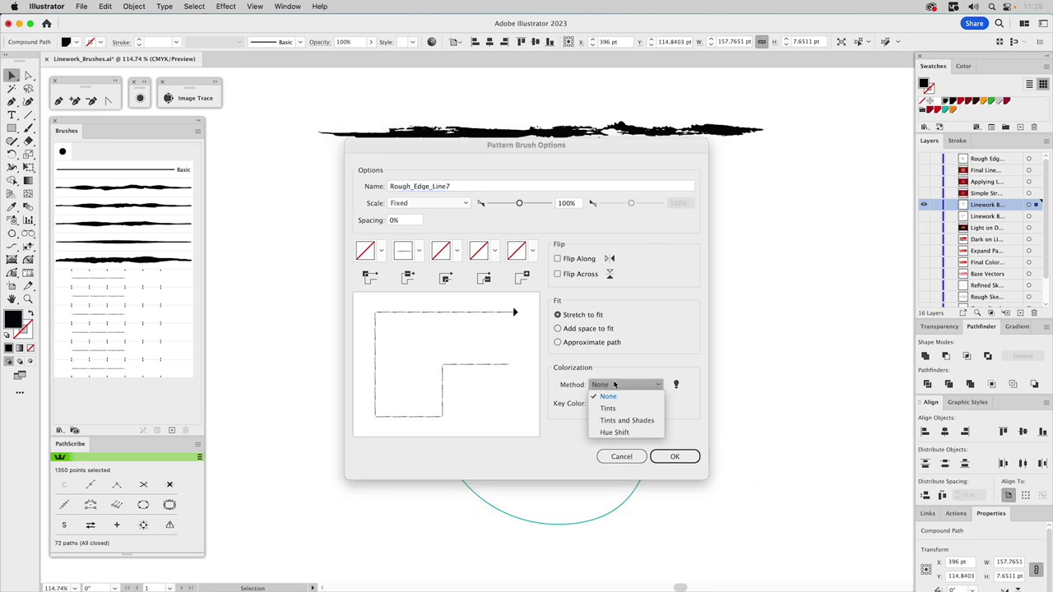
click(616, 407)
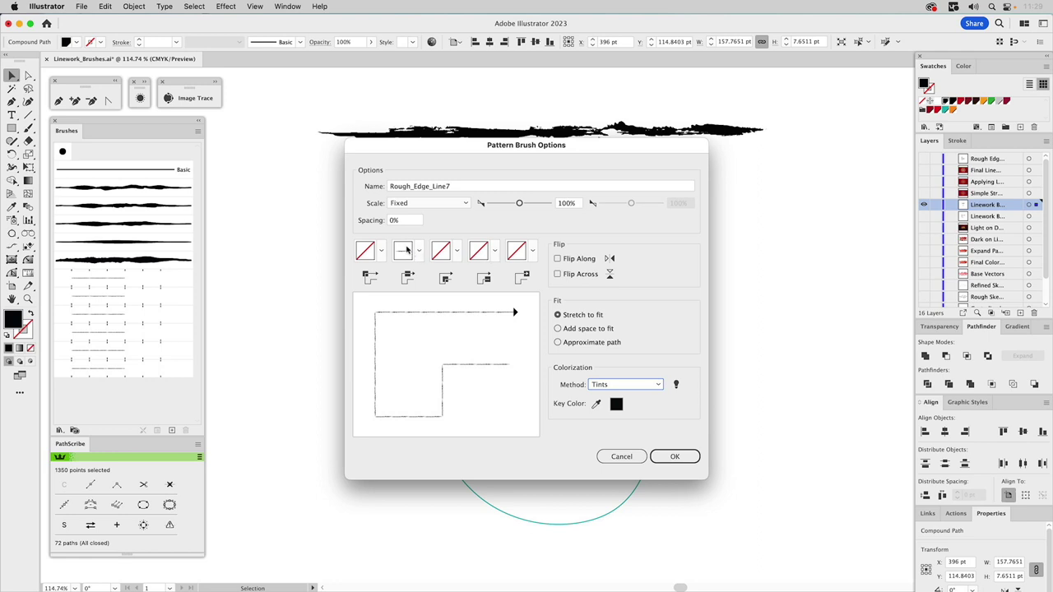
click(673, 455)
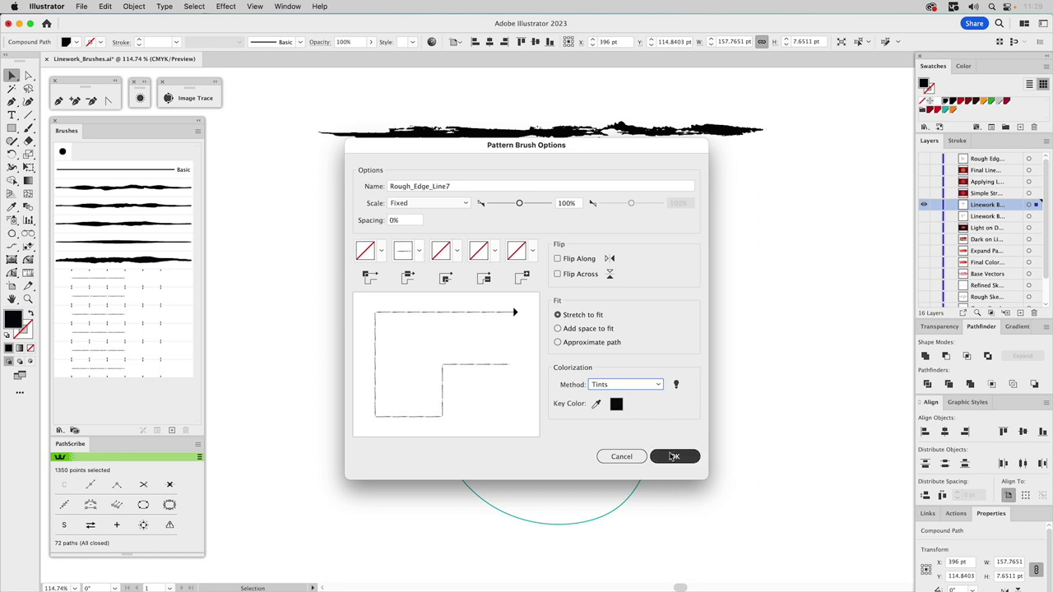
click(669, 328)
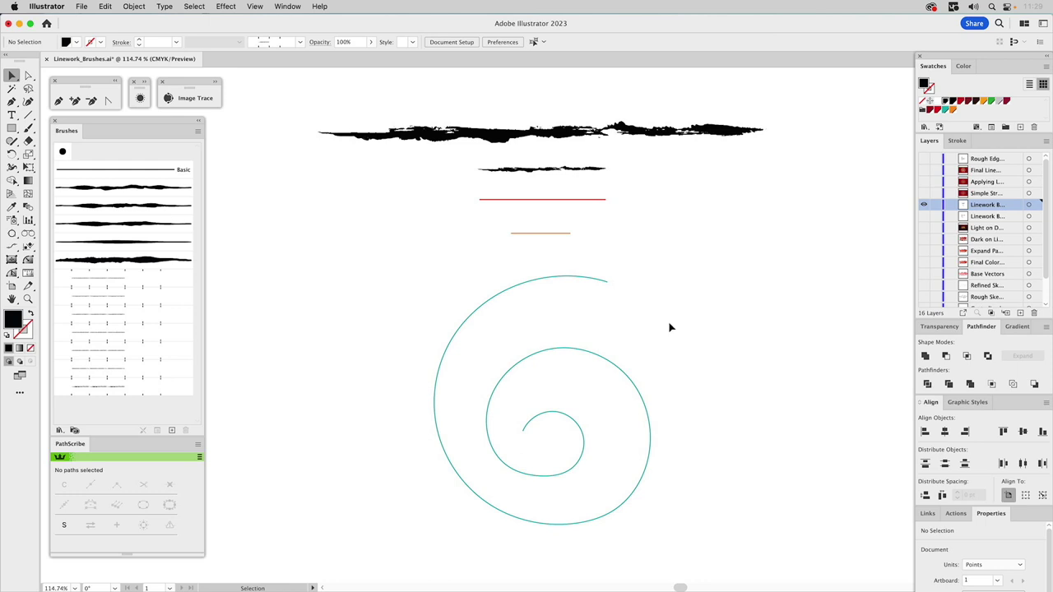
Step: Apply the Rough_Edge_Line7 brush to the red line and to the shorter orange line below it
click(550, 202)
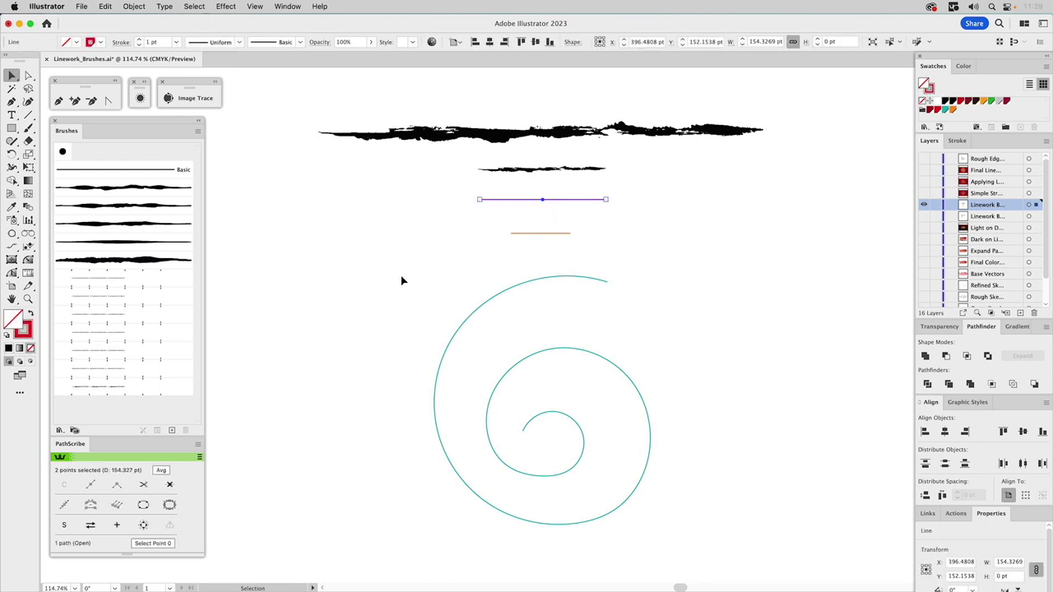
click(95, 385)
click(574, 236)
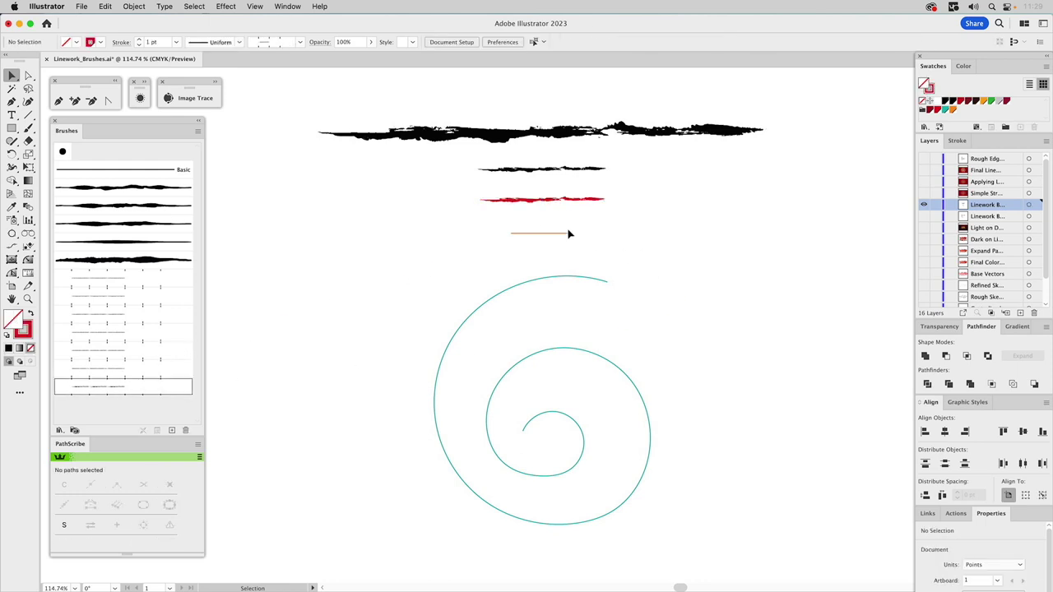
click(548, 234)
click(96, 392)
click(651, 230)
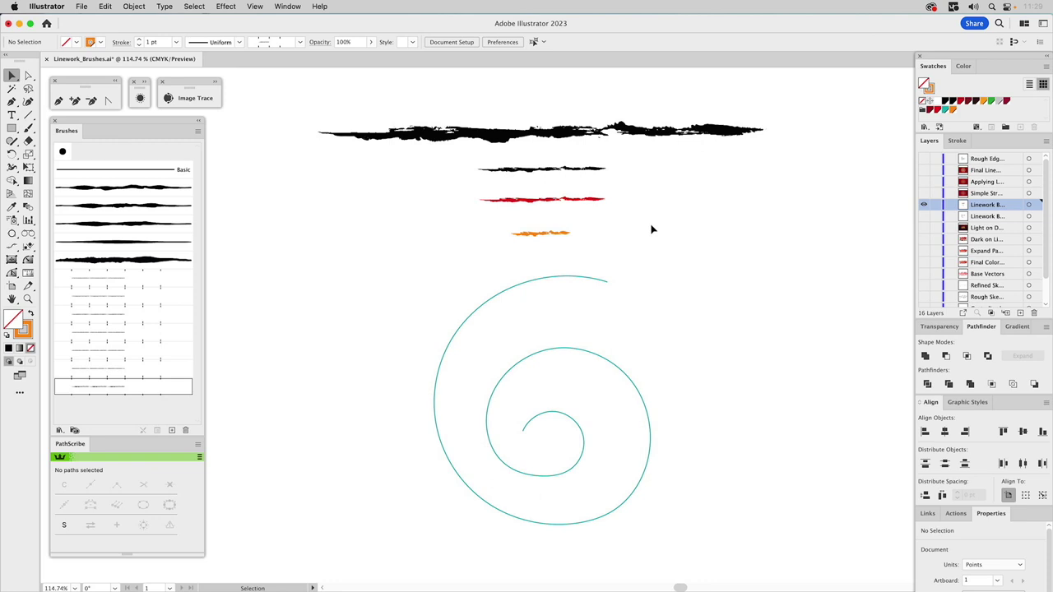
click(543, 234)
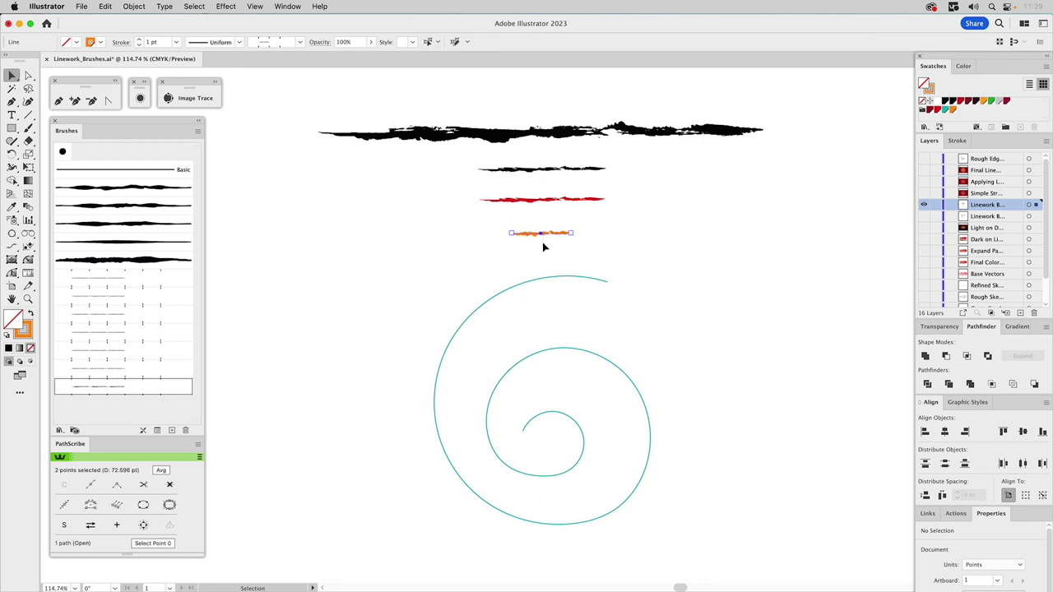
click(546, 198)
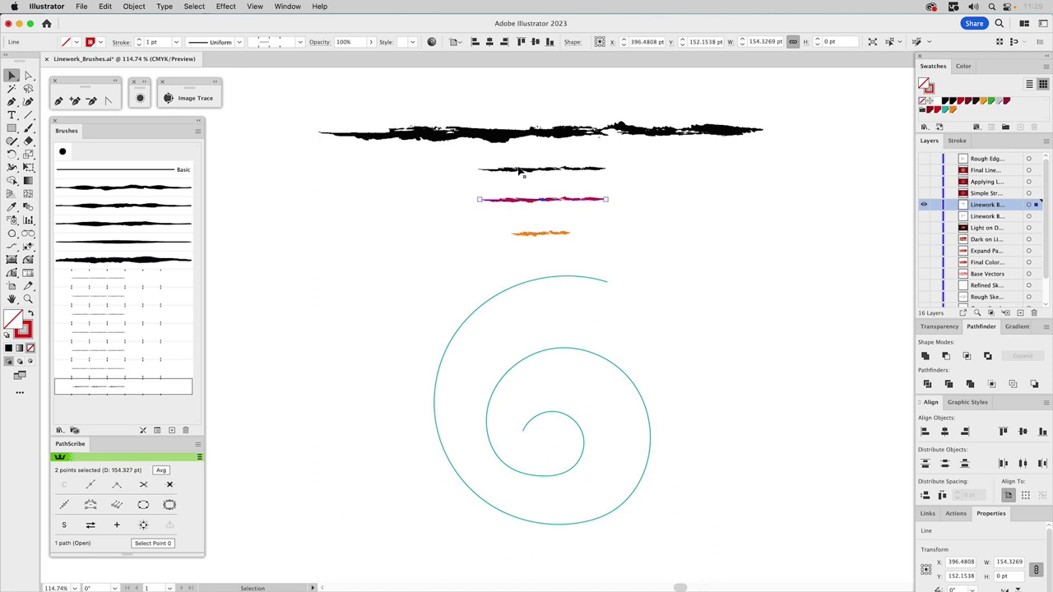
click(625, 194)
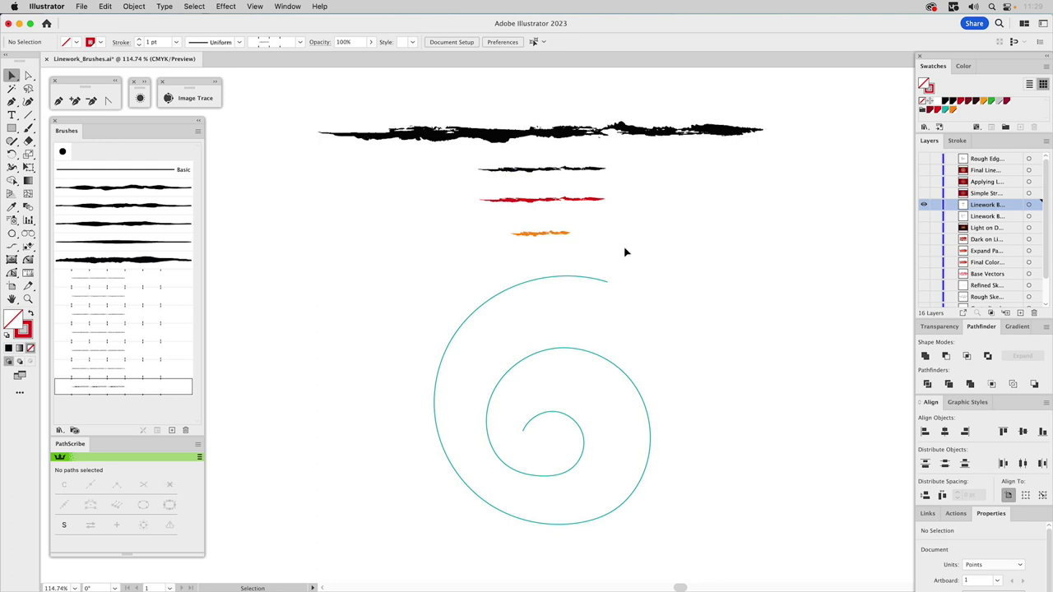
Step: Apply the Rough_Edge_Line7 brush to the teal spiral and clear the selection
click(552, 280)
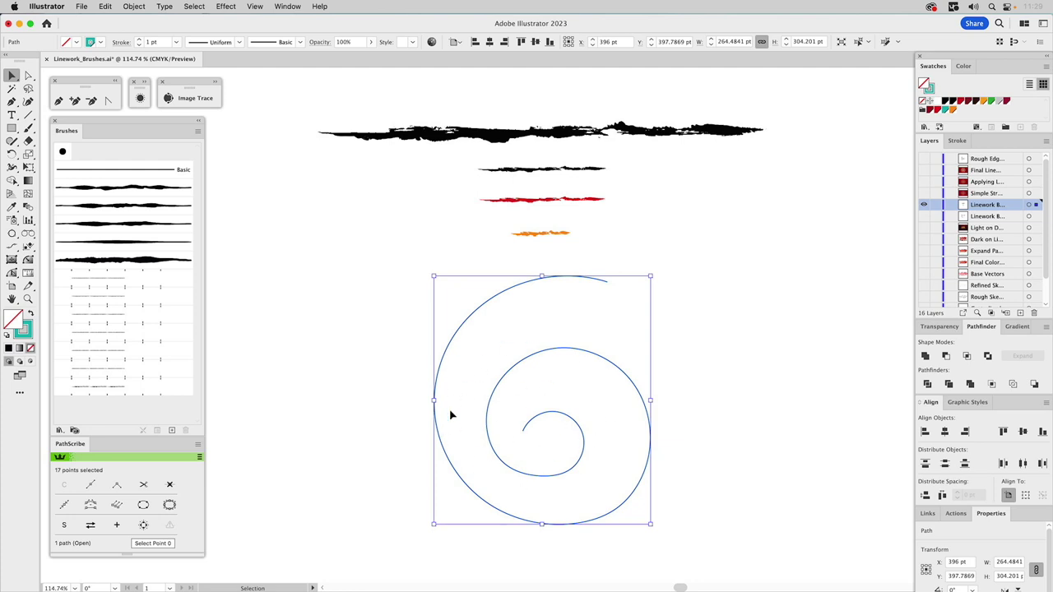
click(111, 391)
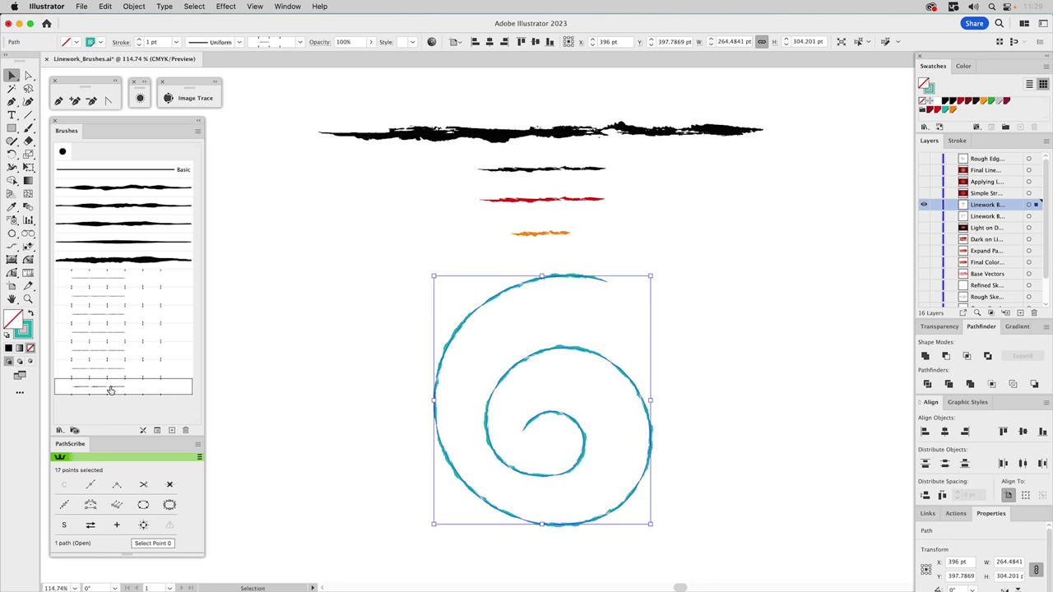
click(700, 335)
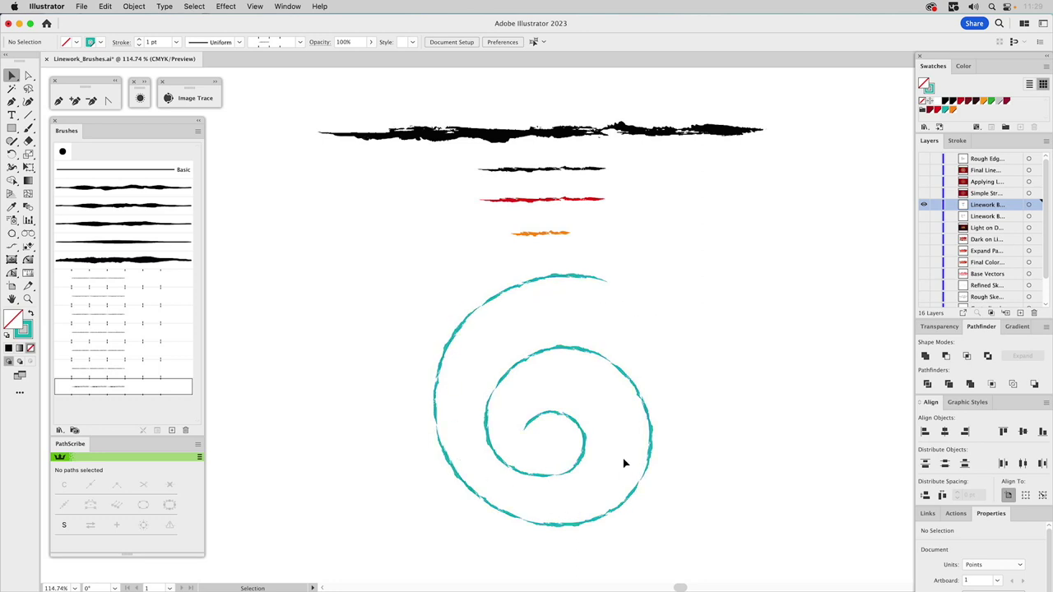
Step: Set the teal spiral's stroke weight to 3 pt and deselect it
click(584, 352)
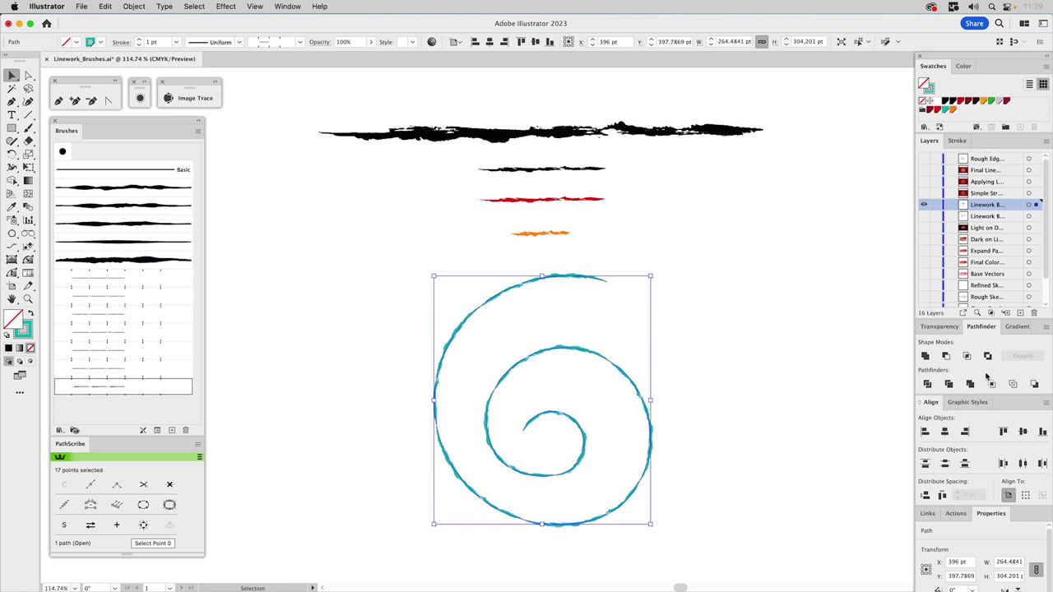
click(958, 142)
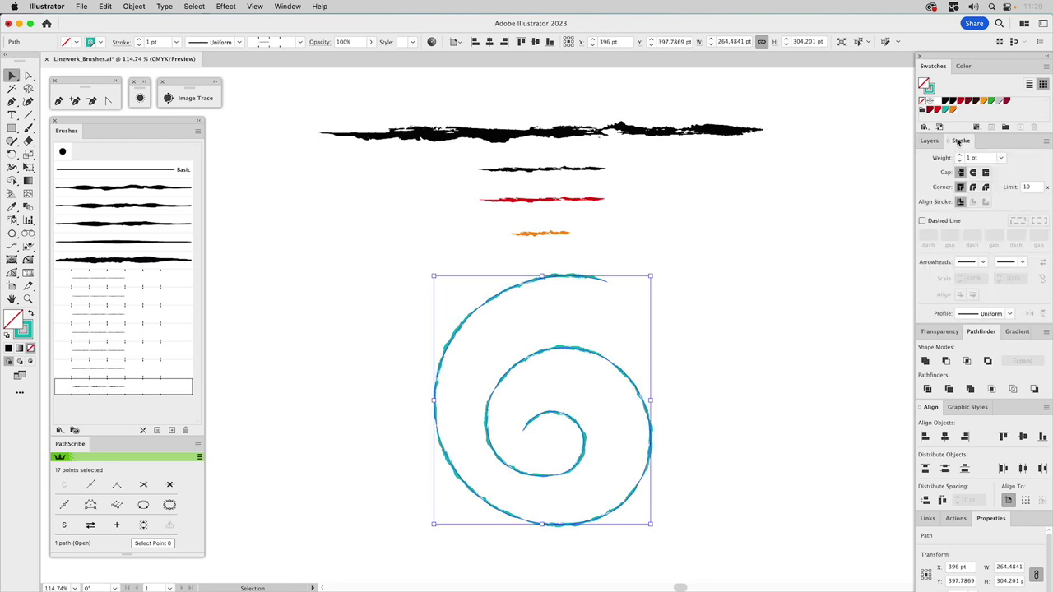
click(960, 156)
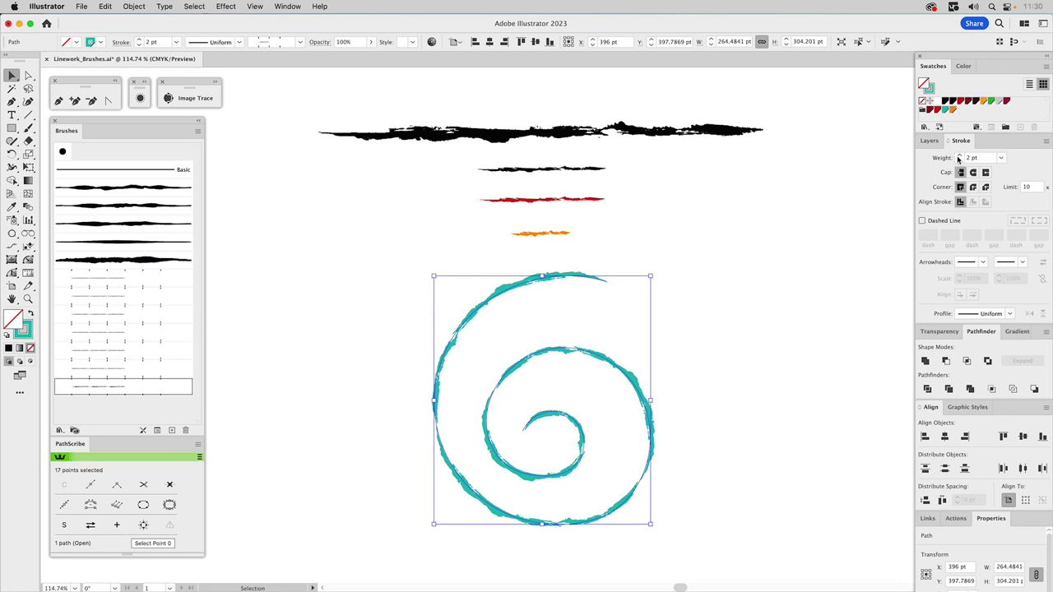
click(959, 156)
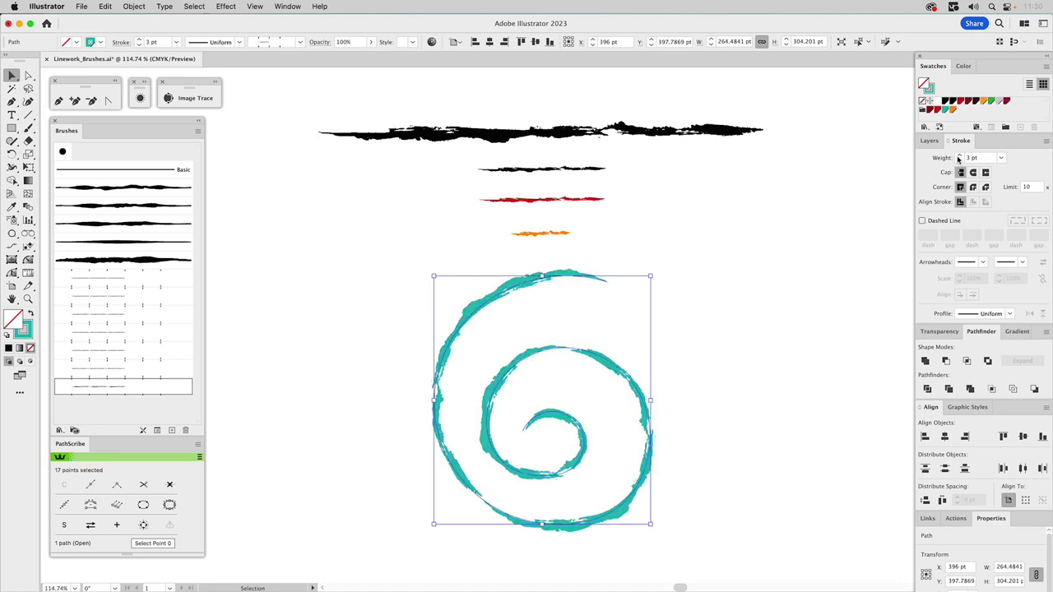
click(763, 290)
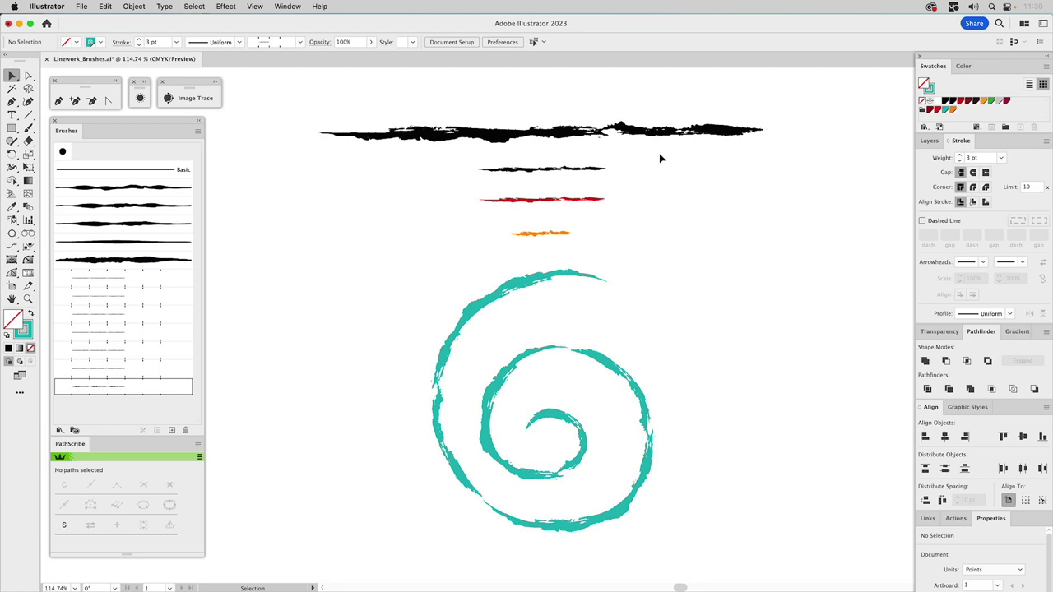
Step: Show the layer with the simple-stroke face inside concentric circles in place of the spiral layer and make it active
click(929, 140)
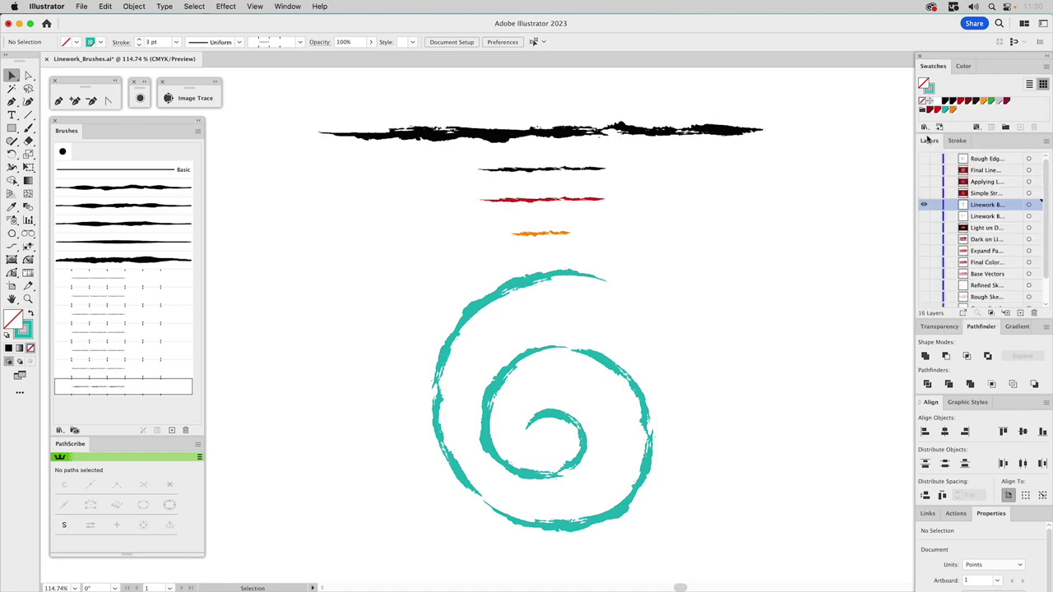
click(923, 193)
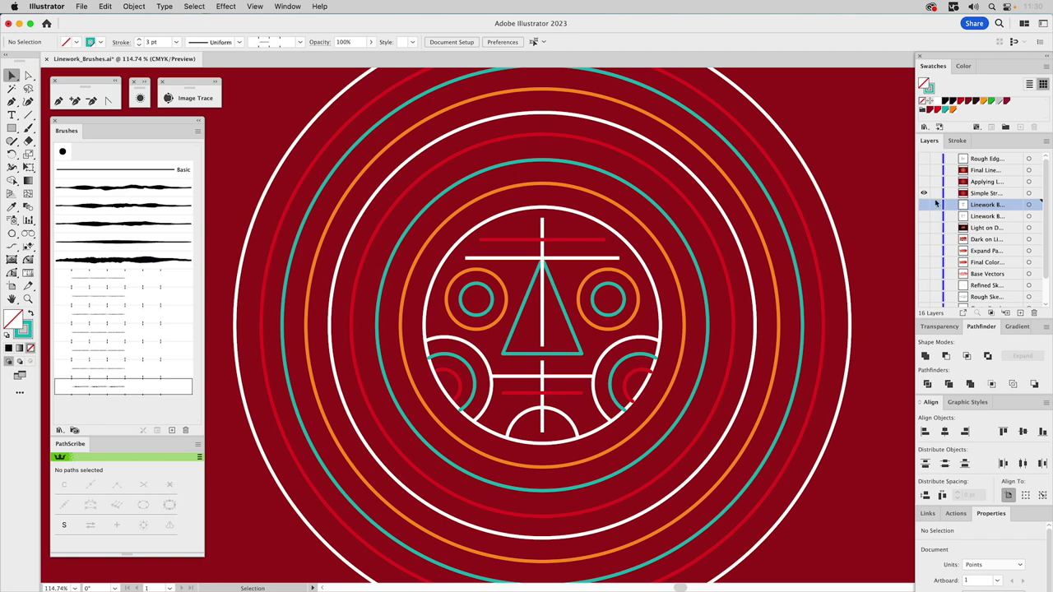
click(985, 194)
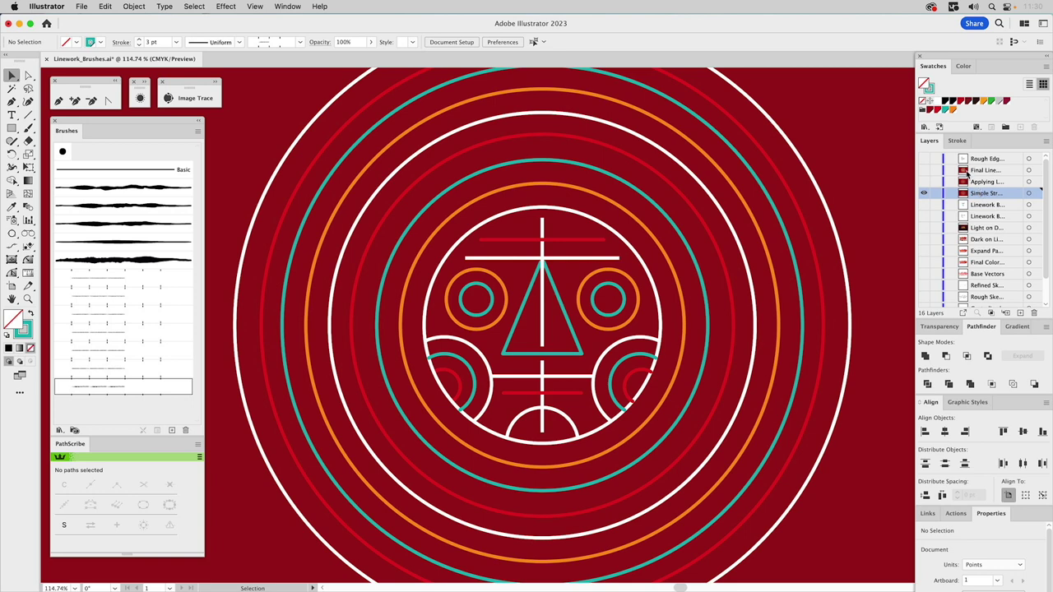
Step: Apply the fourth rough-edge pattern brush to the white circle that outlines the face
key(a)
click(546, 208)
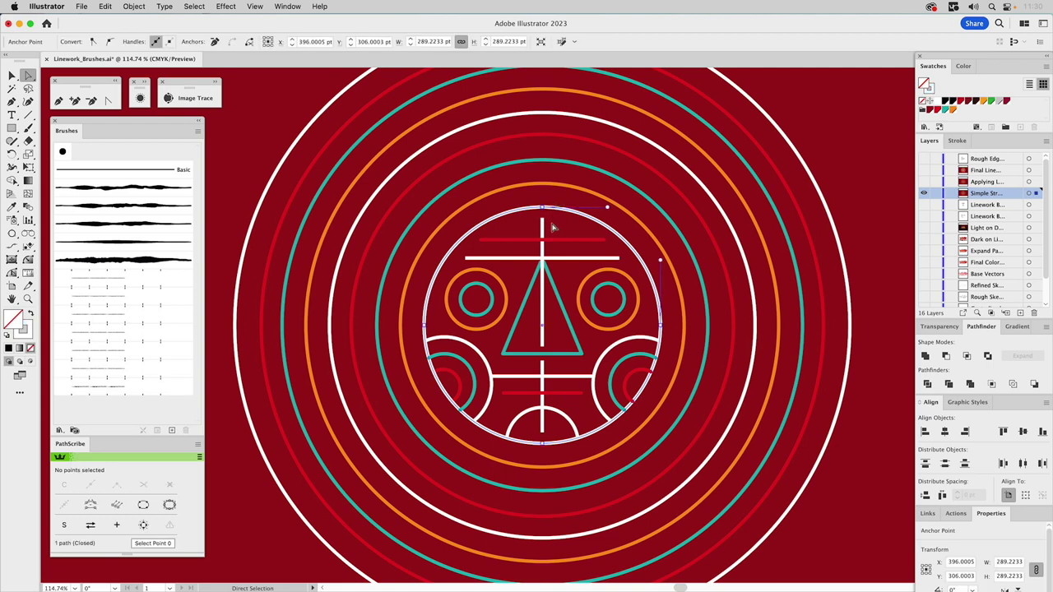
click(90, 333)
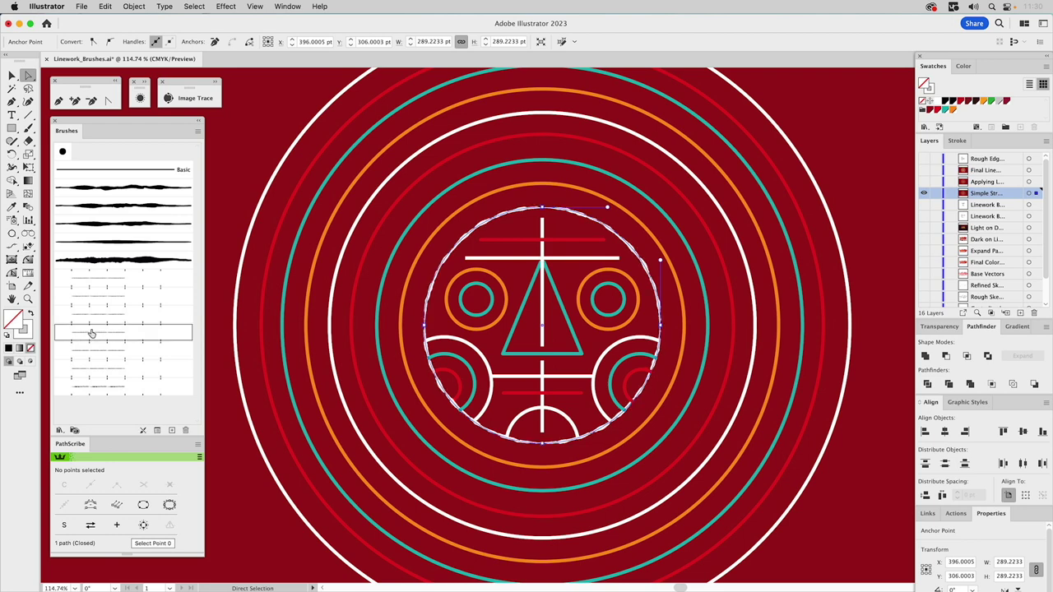
Step: Set the stroke weight of the white circle outlining the face to 2.5 pt and deselect it
click(957, 141)
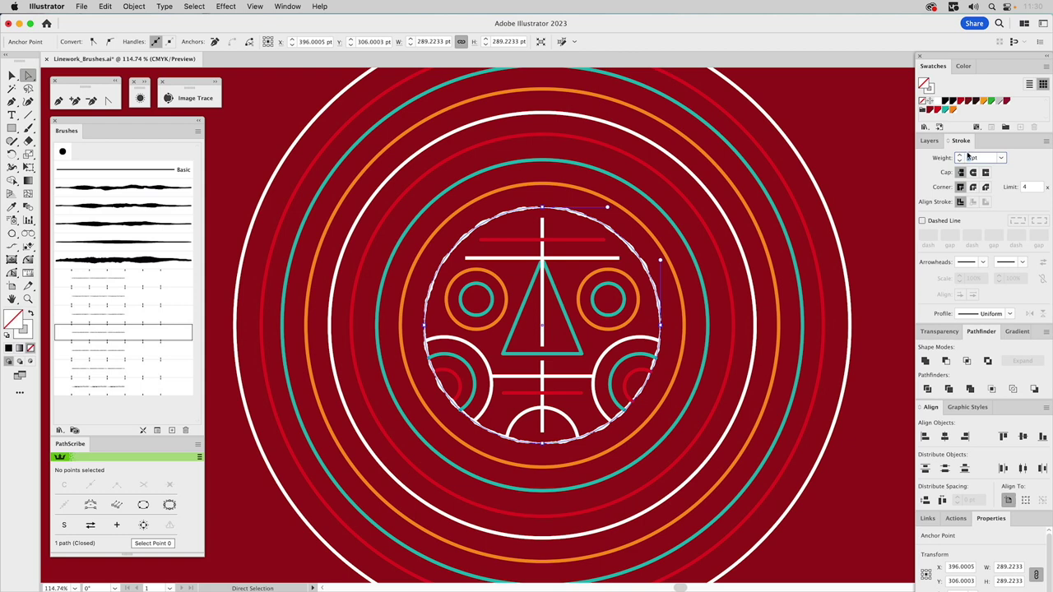
text(2.5)
key(Return)
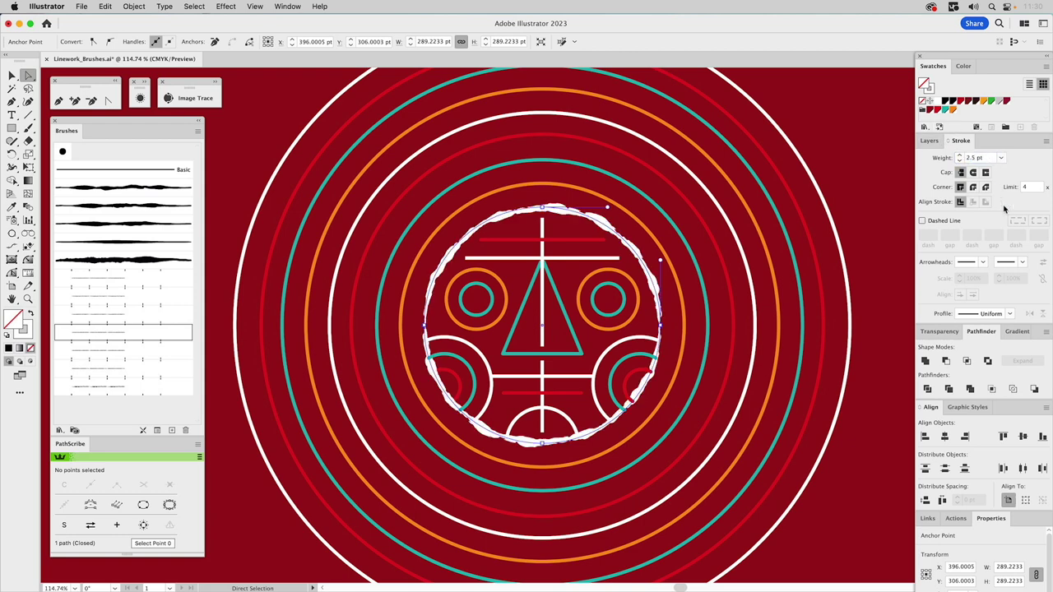
click(725, 202)
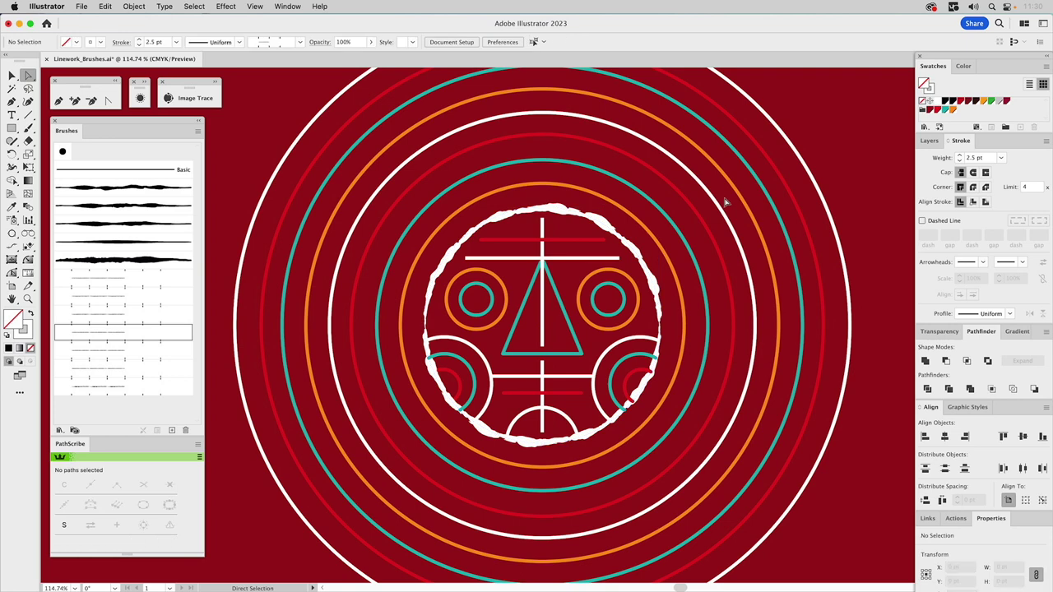
Step: Apply the sixth rough-edge pattern brush to both white vertical lines, the white mouth line and the right cheek's white arc, at 2 pt stroke weight
click(543, 229)
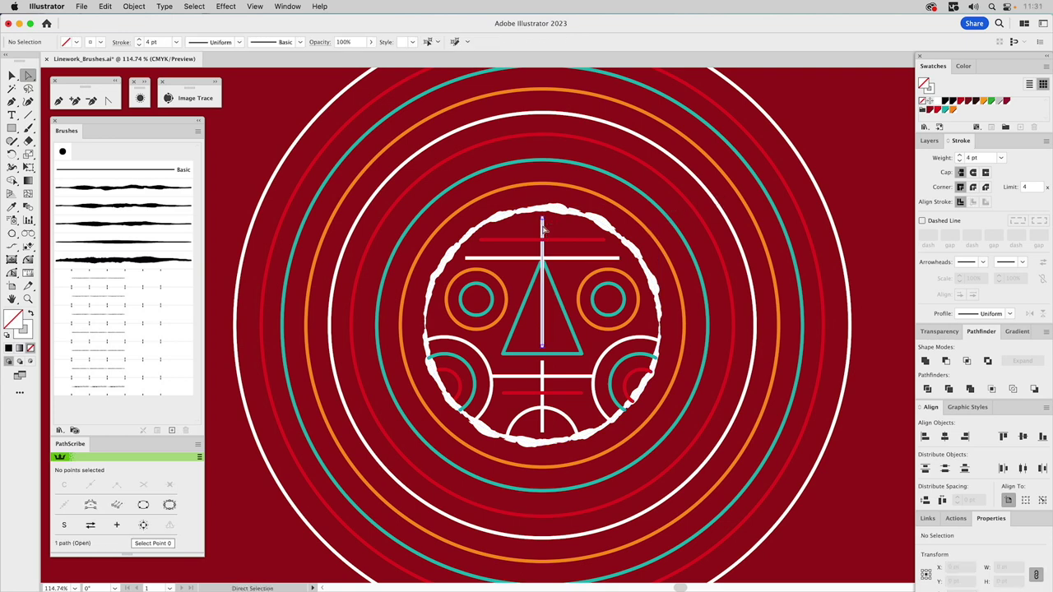
shift+click(542, 368)
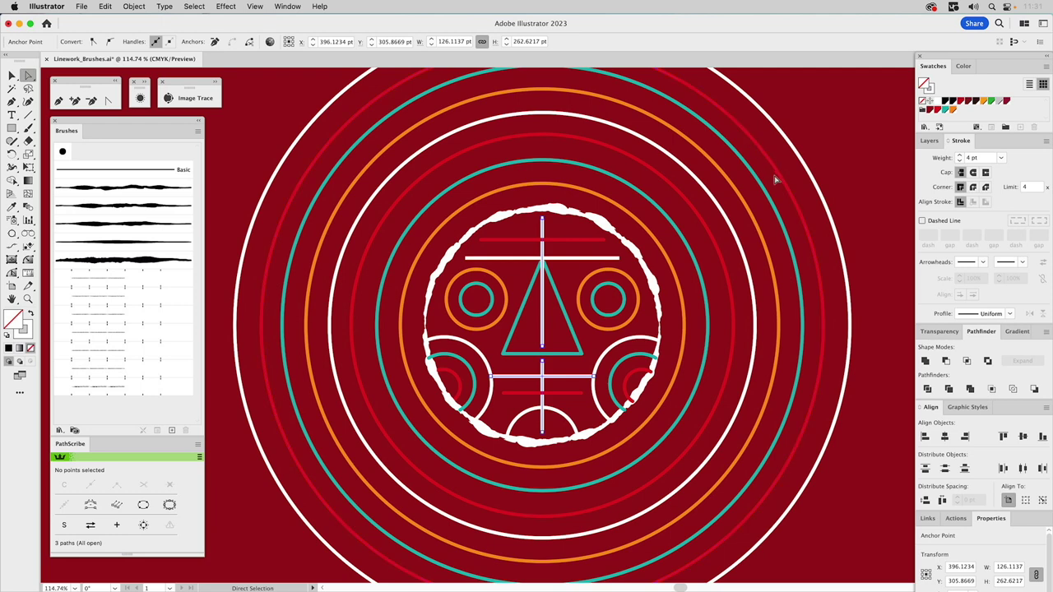
click(646, 343)
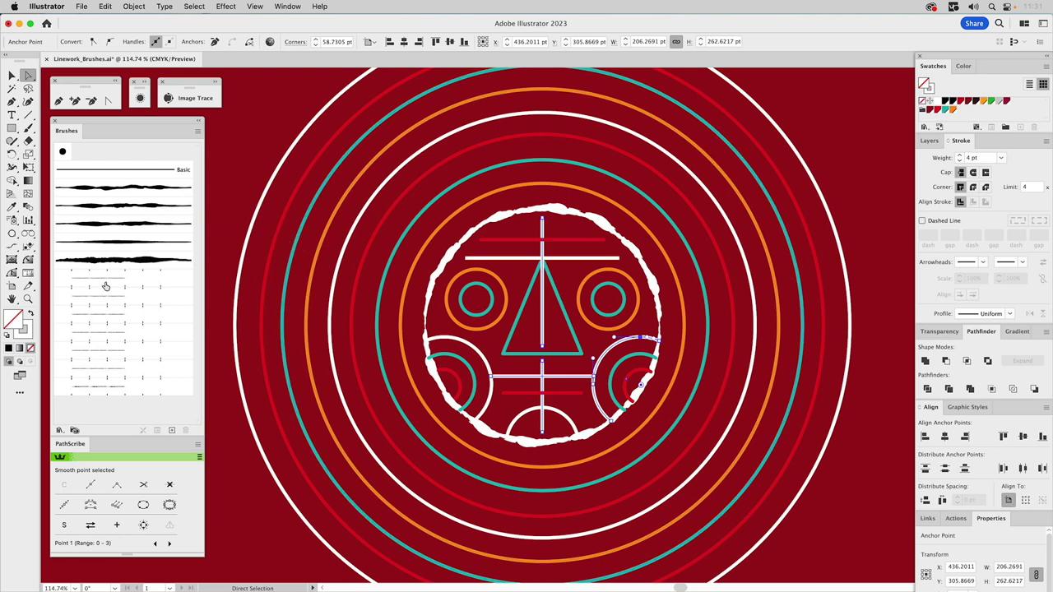
click(89, 370)
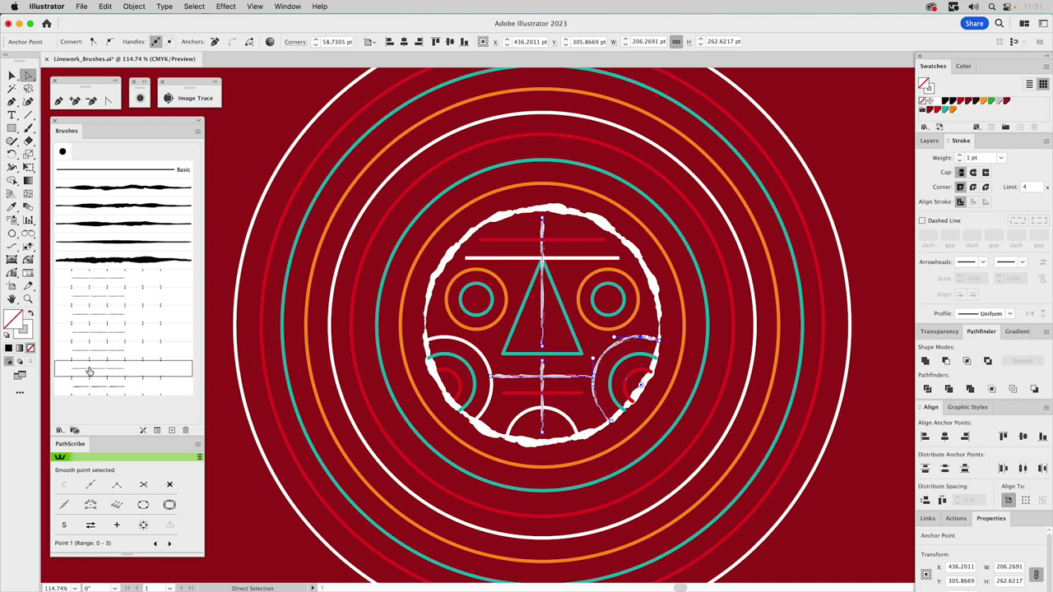
click(960, 156)
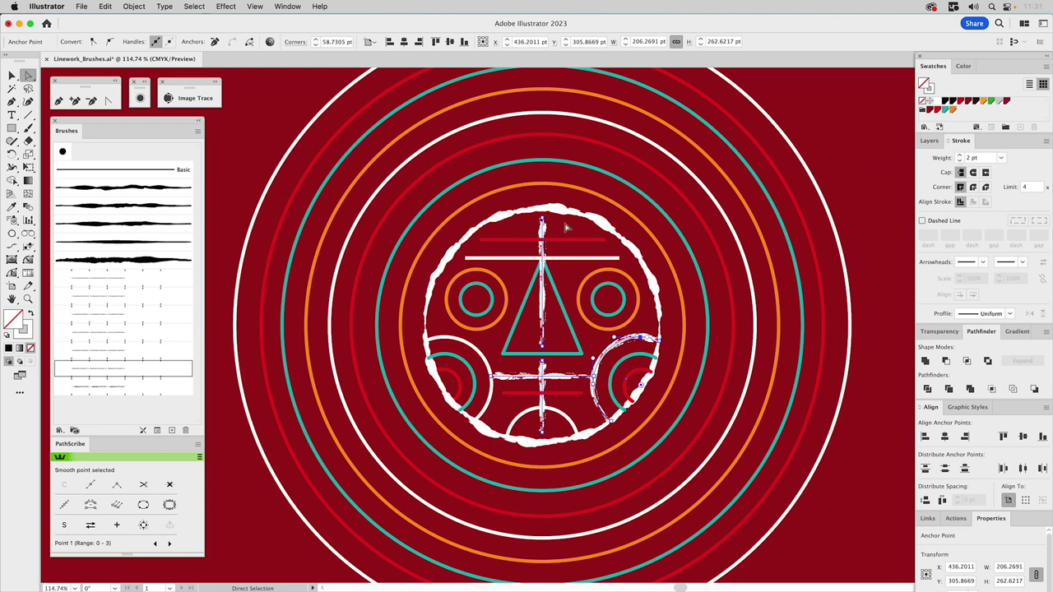
Step: Apply the first rough-edge pattern brush to the white brow line at 2 pt and to the lower red mouth line with an increased stroke weight
click(584, 263)
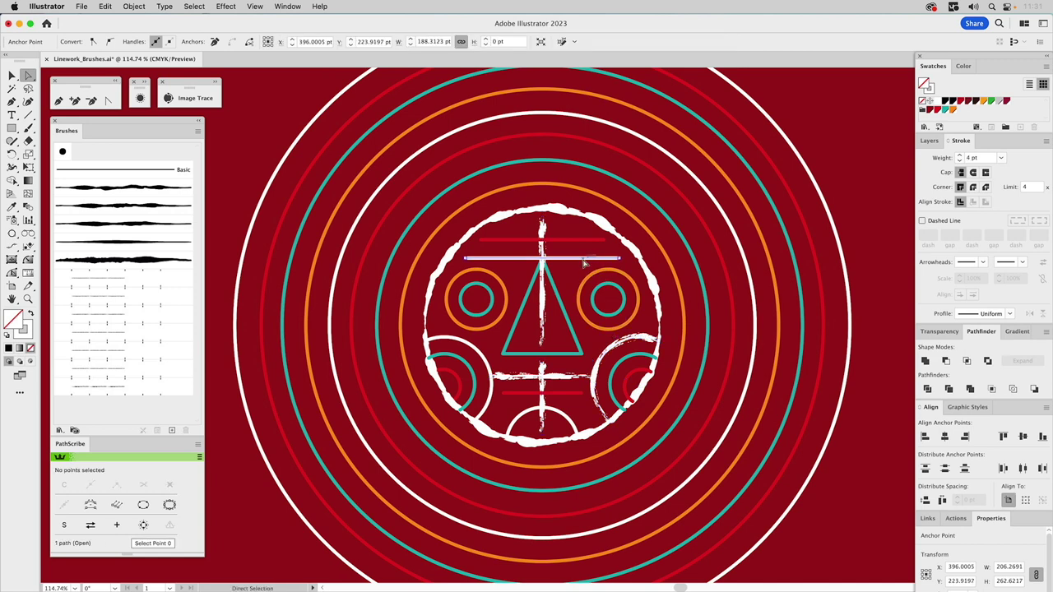
click(115, 284)
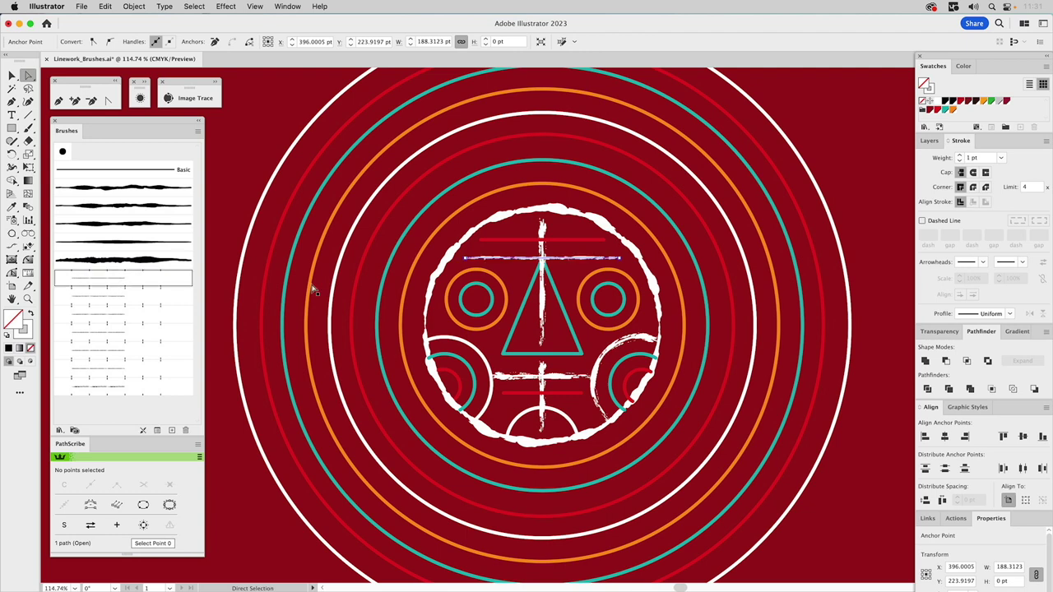
click(959, 157)
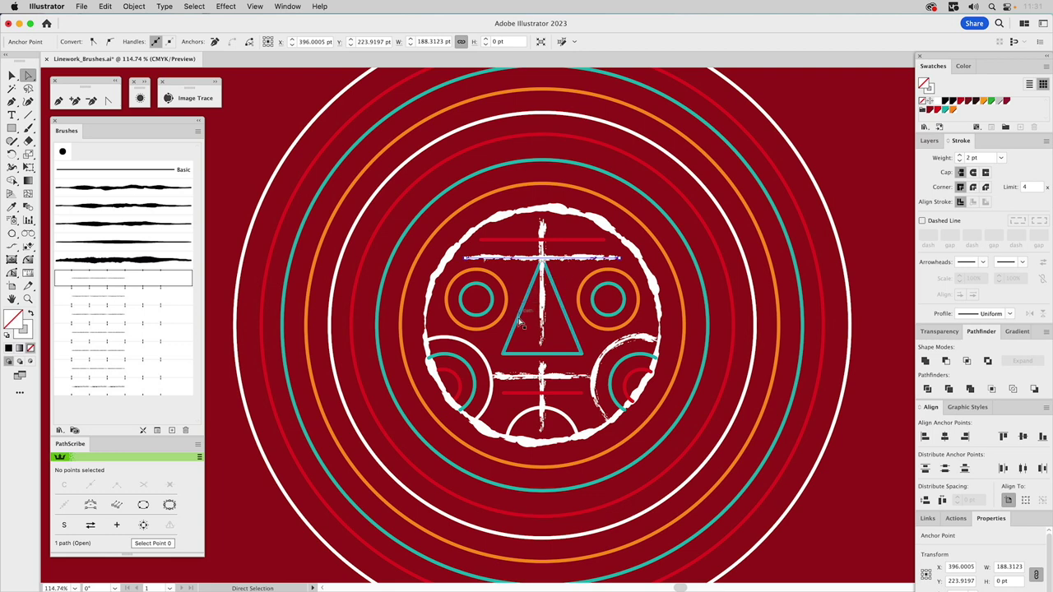
click(518, 380)
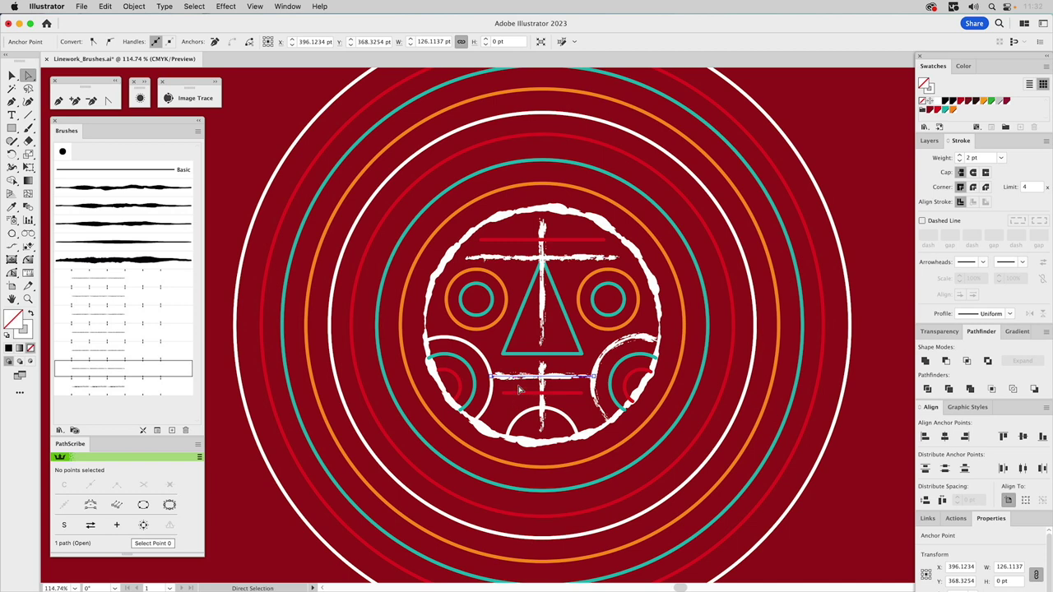
click(521, 394)
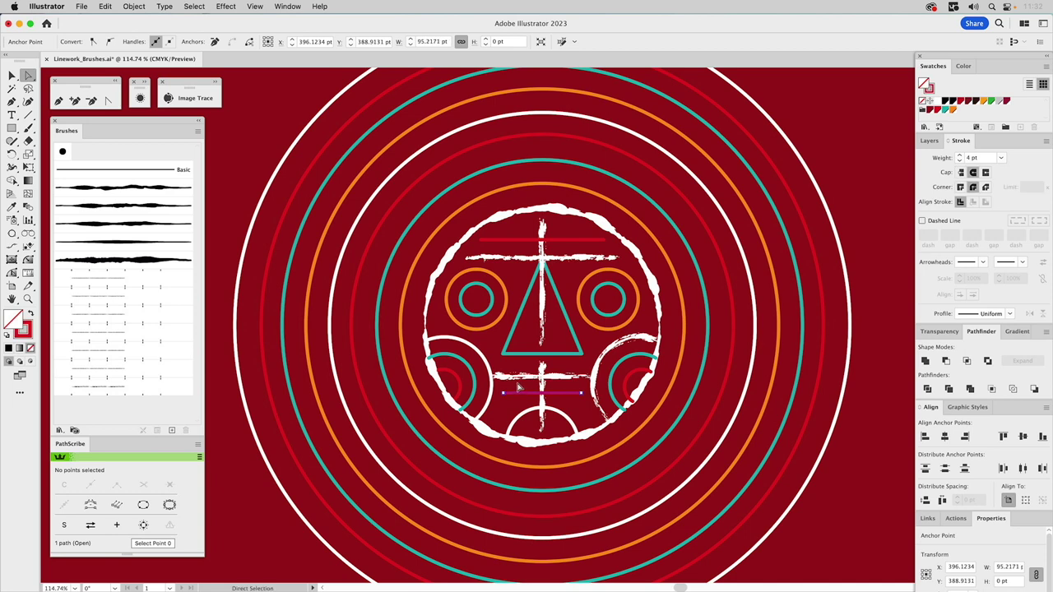
click(99, 280)
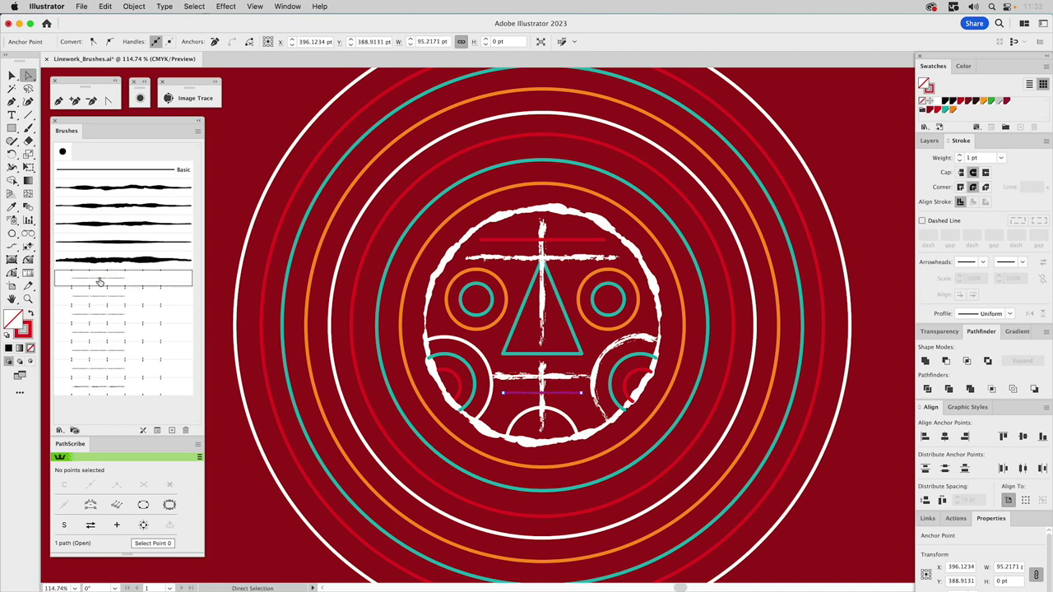
click(961, 157)
Step: Apply the sixth rough-edge pattern brush to the white chin arc and set its stroke weight to 2 pt
click(567, 418)
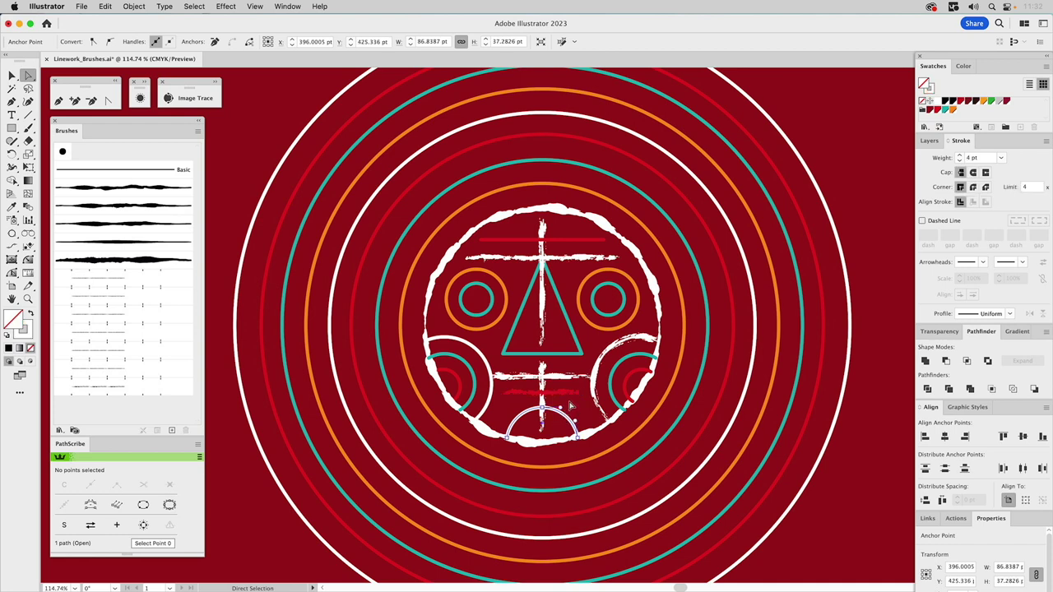
click(93, 372)
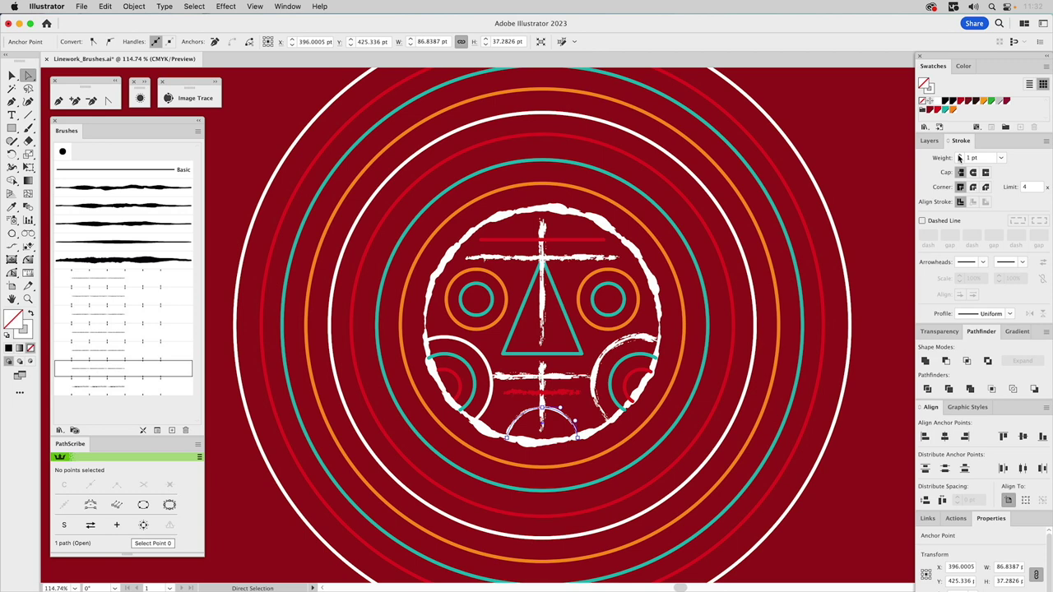
click(959, 158)
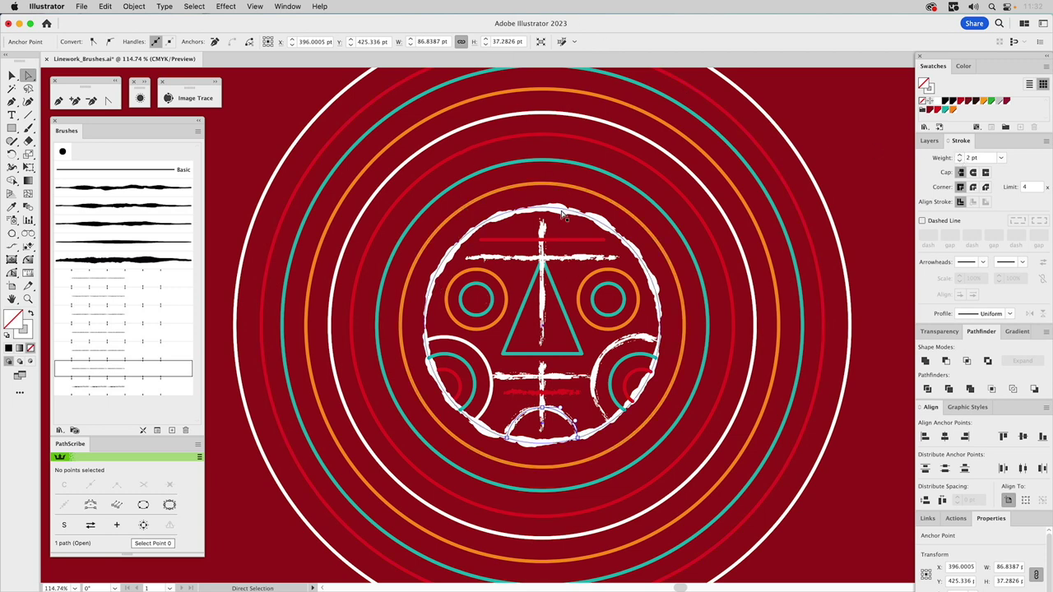
Step: On the right cheek, apply the sixth pattern brush to the red arc and the third to the teal arc, adjusting both stroke weights
click(642, 373)
click(643, 373)
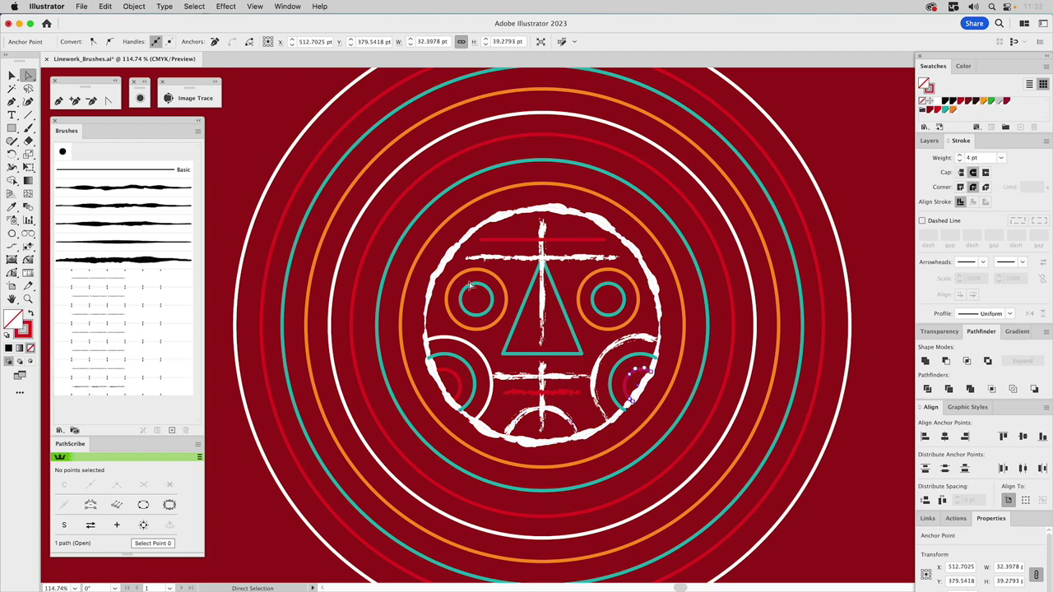
click(120, 370)
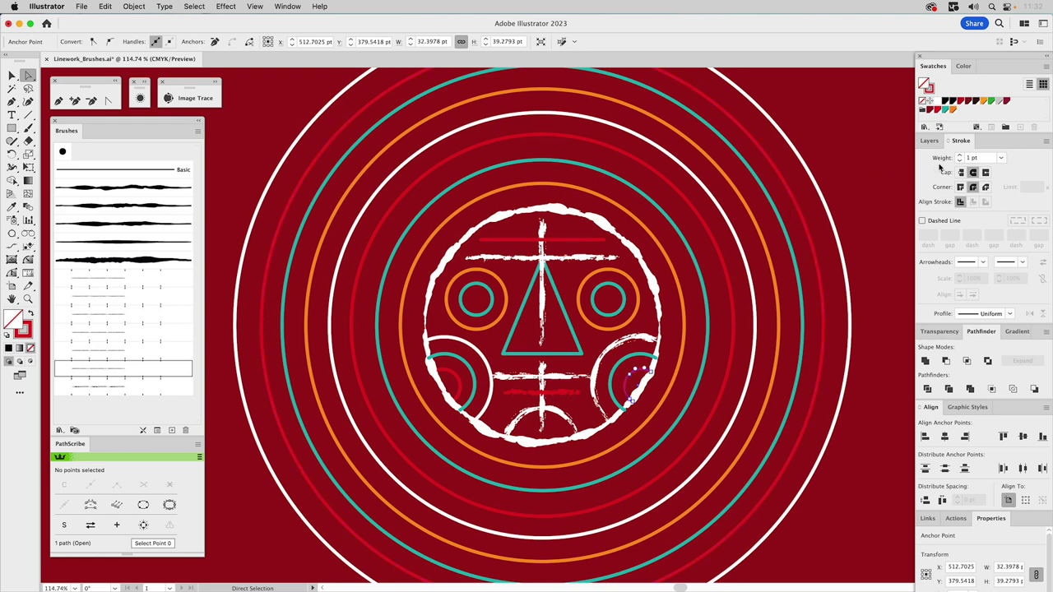
click(973, 158)
key(Return)
click(627, 363)
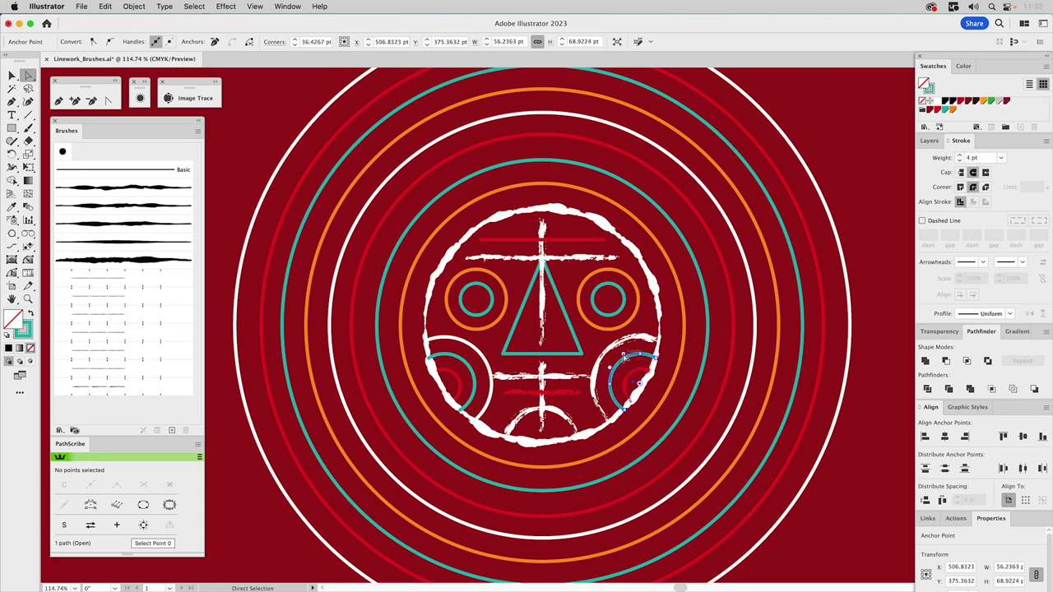
click(114, 315)
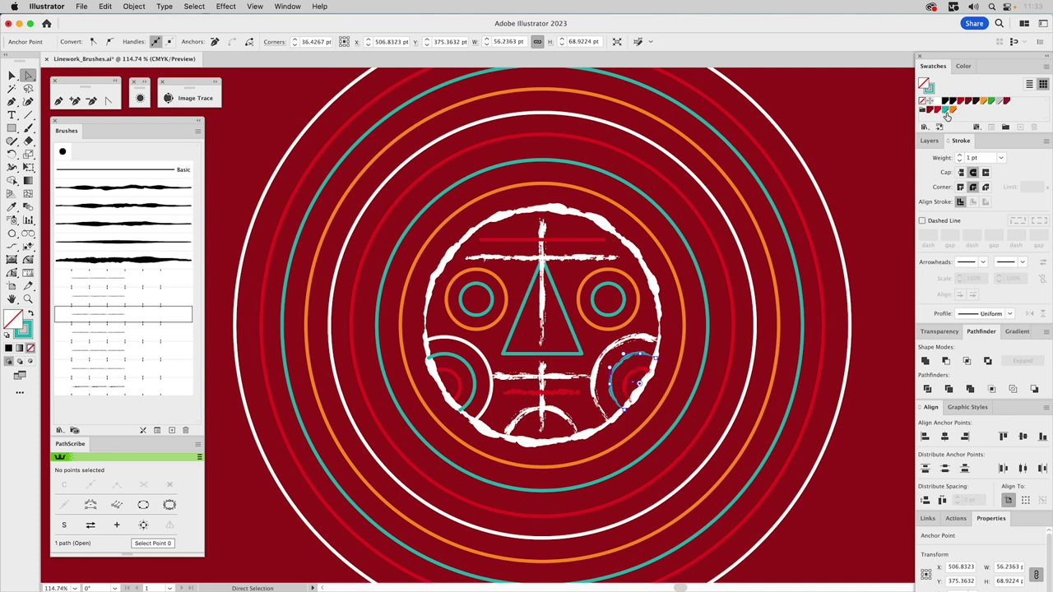
click(961, 157)
Step: On the left cheek, apply the fourth pattern brush to the white arc and the sixth to the teal arc, both at 2 pt stroke weight
click(466, 344)
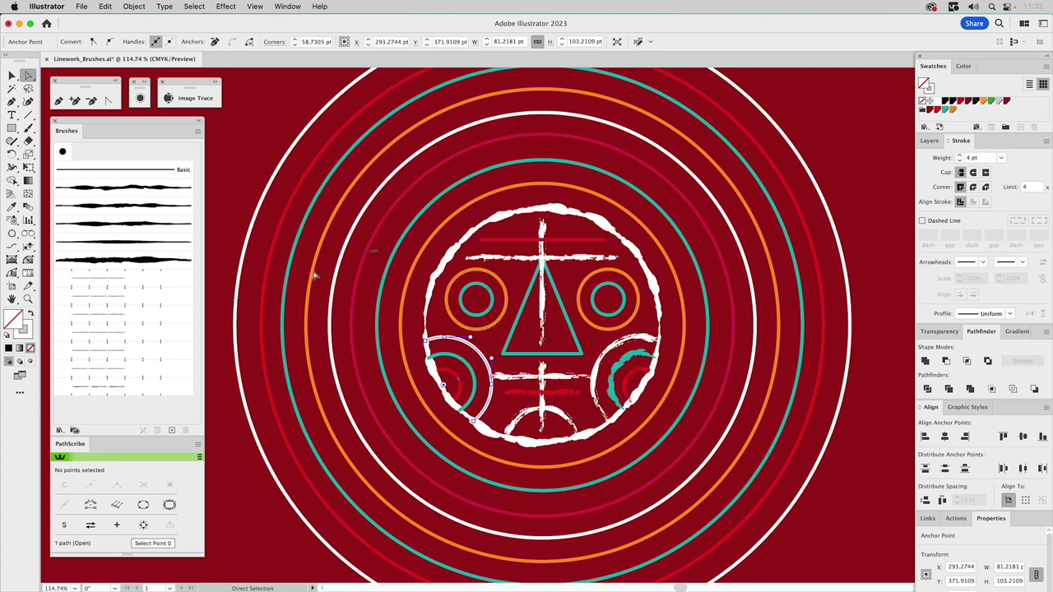
click(92, 337)
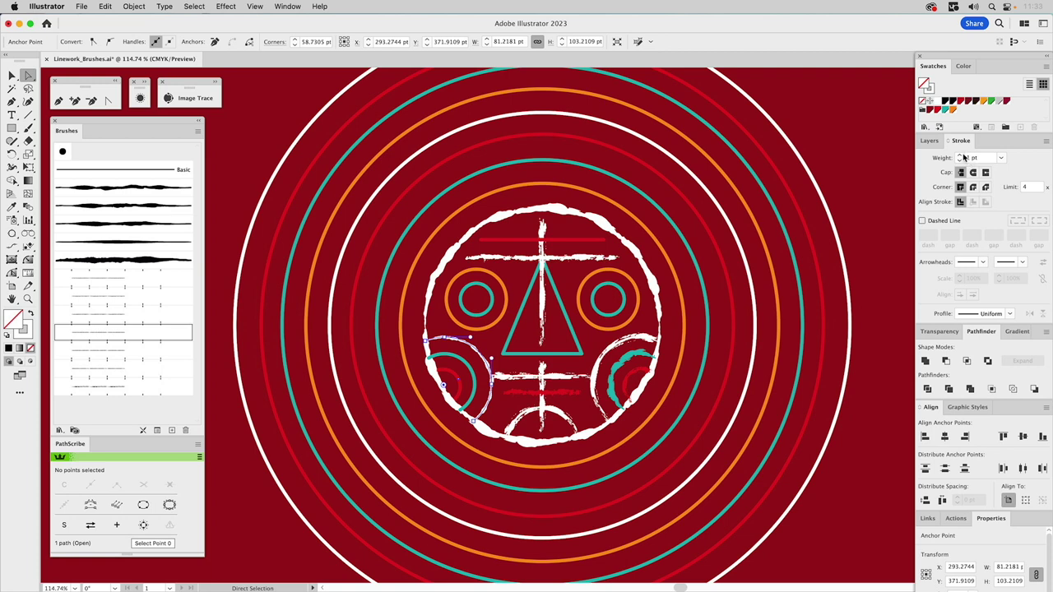
key(super+z)
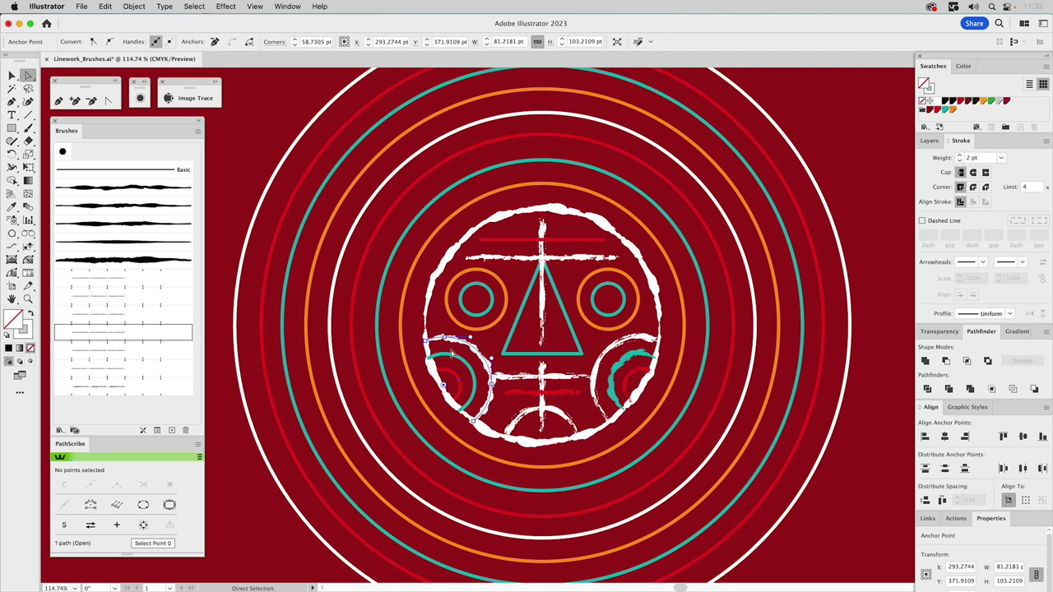
click(445, 358)
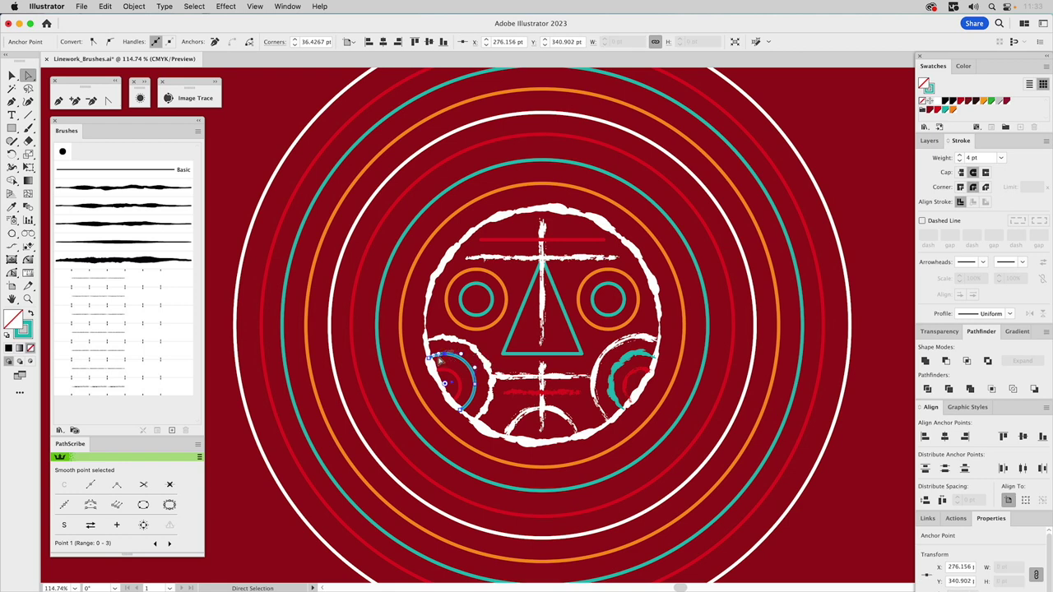
click(93, 368)
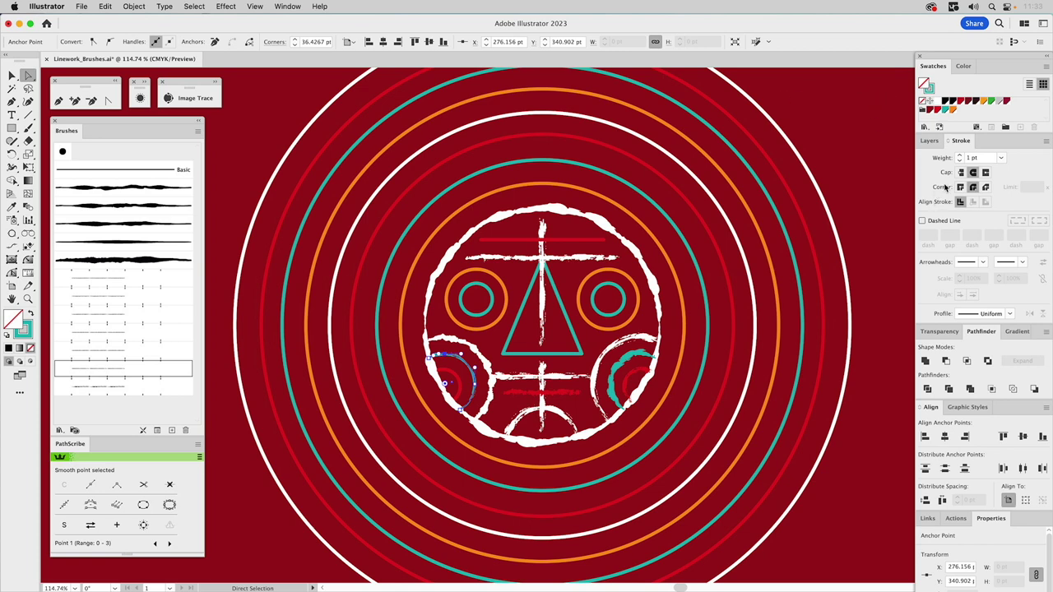
click(959, 156)
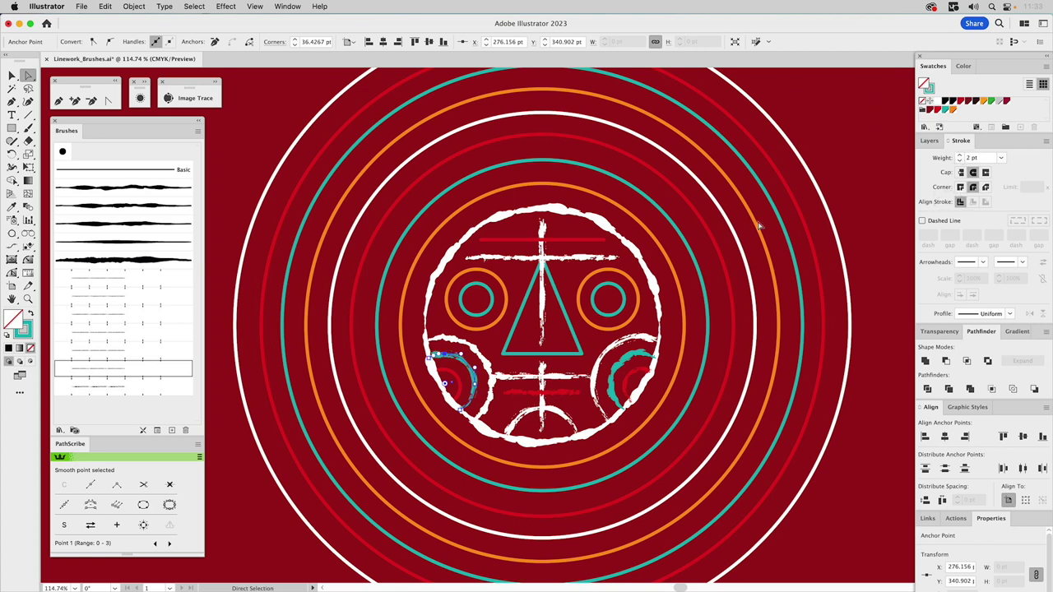
Step: Apply the third rough-edge pattern brush to the left cheek's red arc and set its stroke weight to 0.5 pt
click(453, 377)
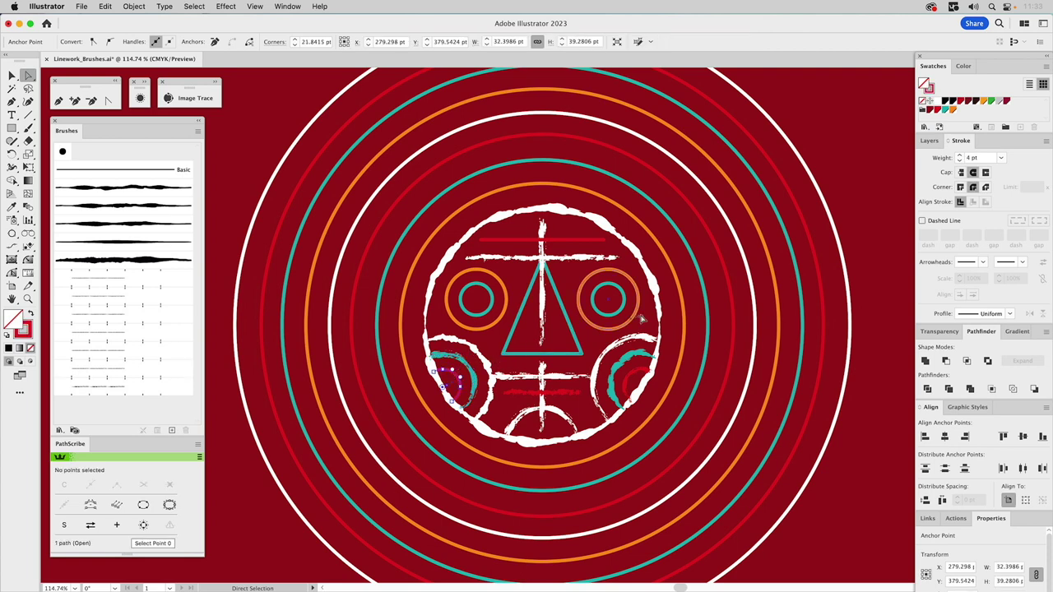
click(99, 317)
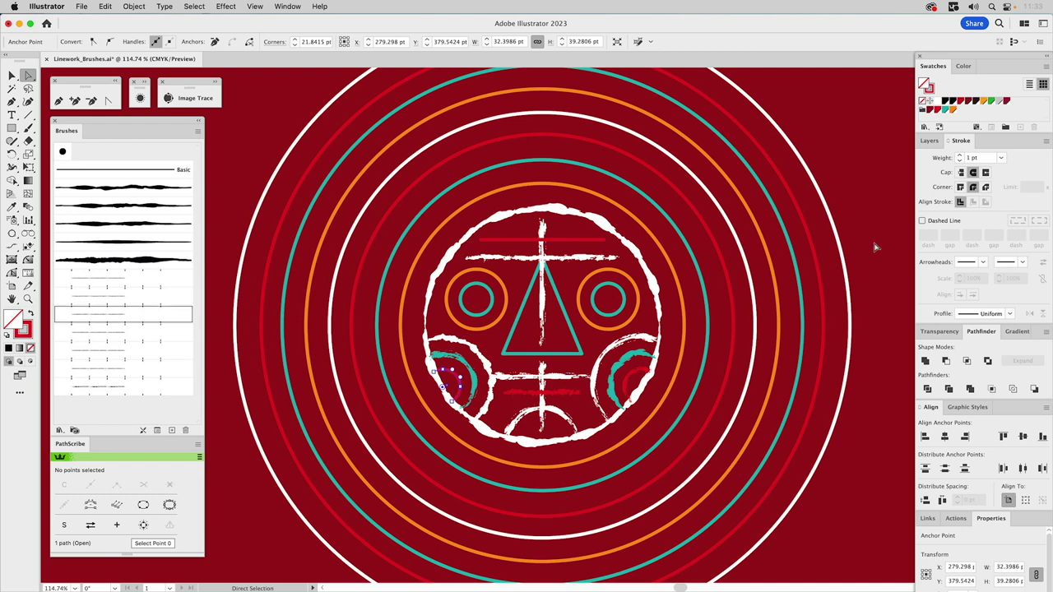
click(977, 157)
text(.5)
key(Return)
Step: Apply the second rough-edge pattern brush to the two slanted sides of the teal nose and set their stroke weight to 1.7 pt
click(560, 301)
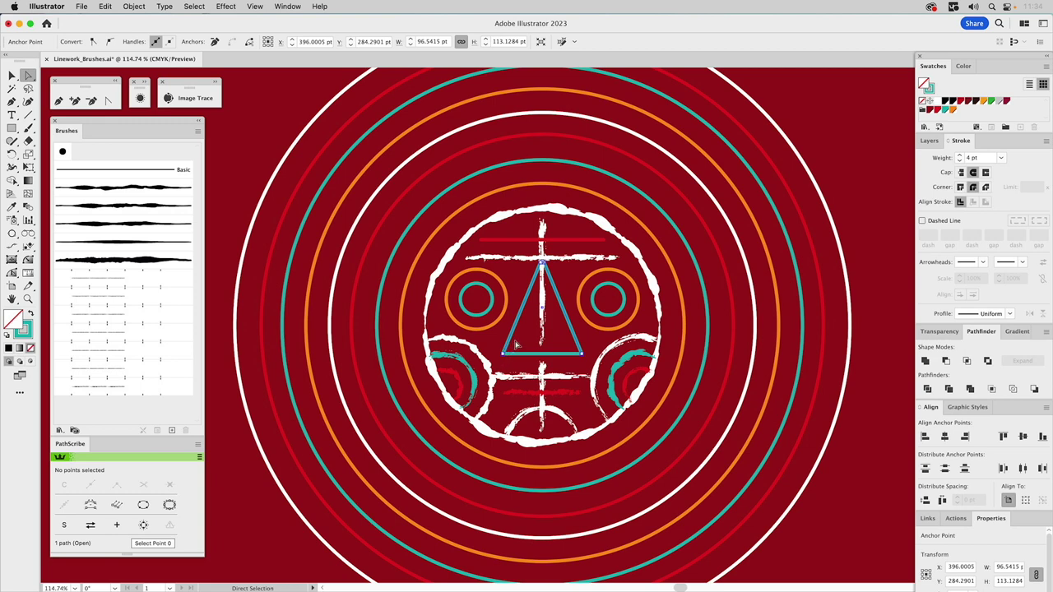
click(107, 300)
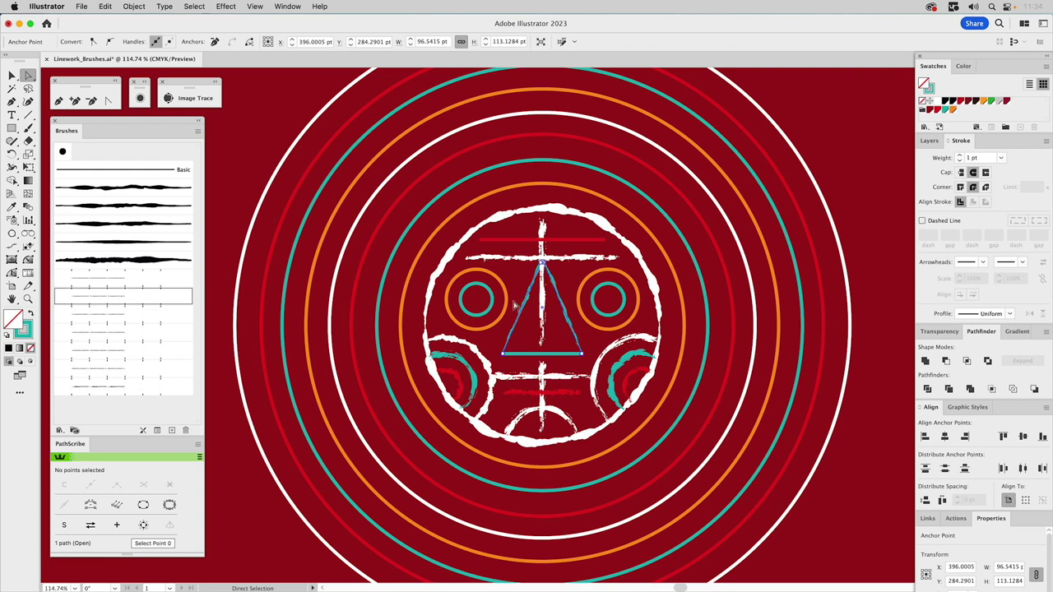
click(972, 157)
text(1.5)
key(Return)
click(947, 160)
text(1.7)
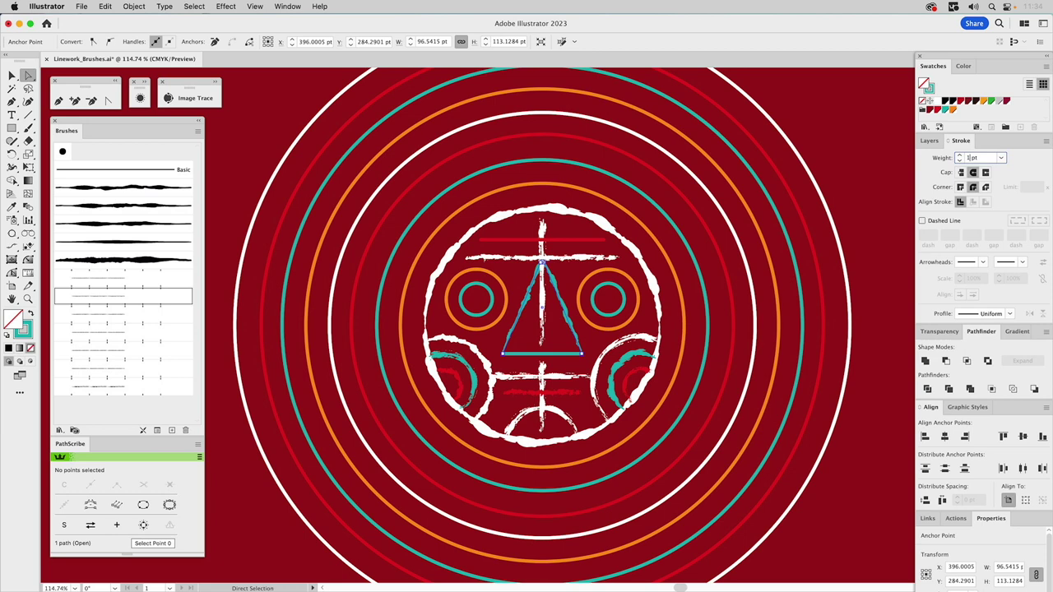
key(Return)
Step: Apply the third rough-edge pattern brush to the teal base line of the nose and set its stroke weight to 0.7 pt
click(561, 355)
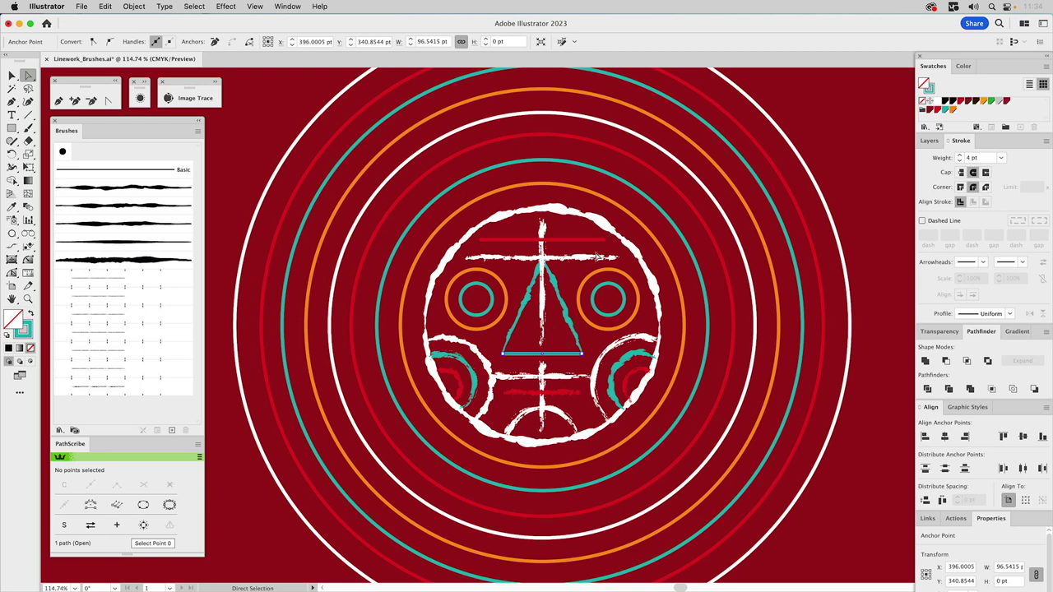
click(97, 316)
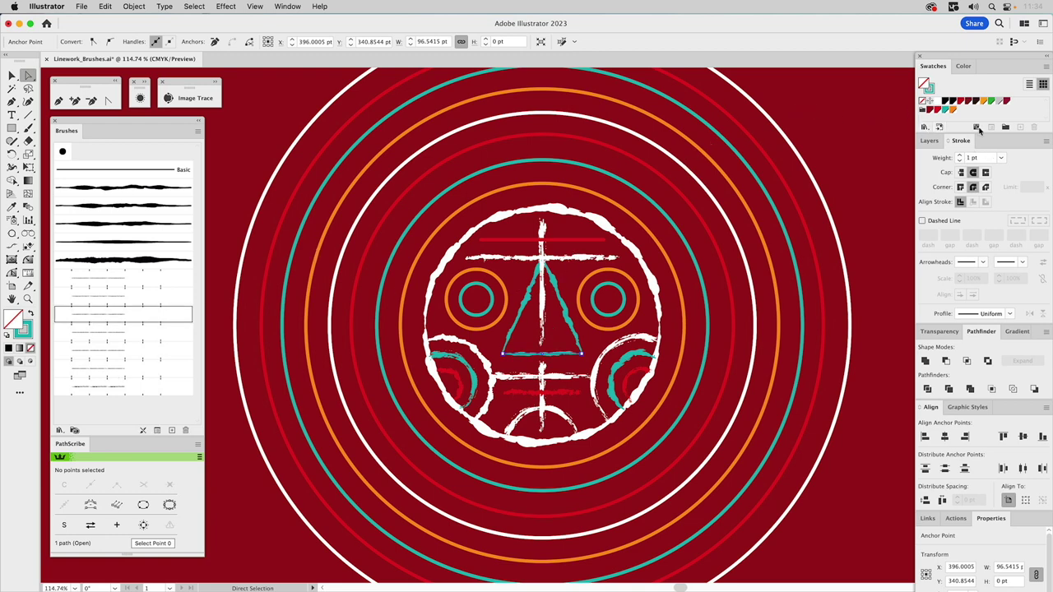
click(974, 157)
text(.7)
key(Return)
Step: Apply the fifth rough-edge pattern brush to the right eye's orange circle and the sixth to the left eye's, both at 2 pt stroke weight
click(625, 279)
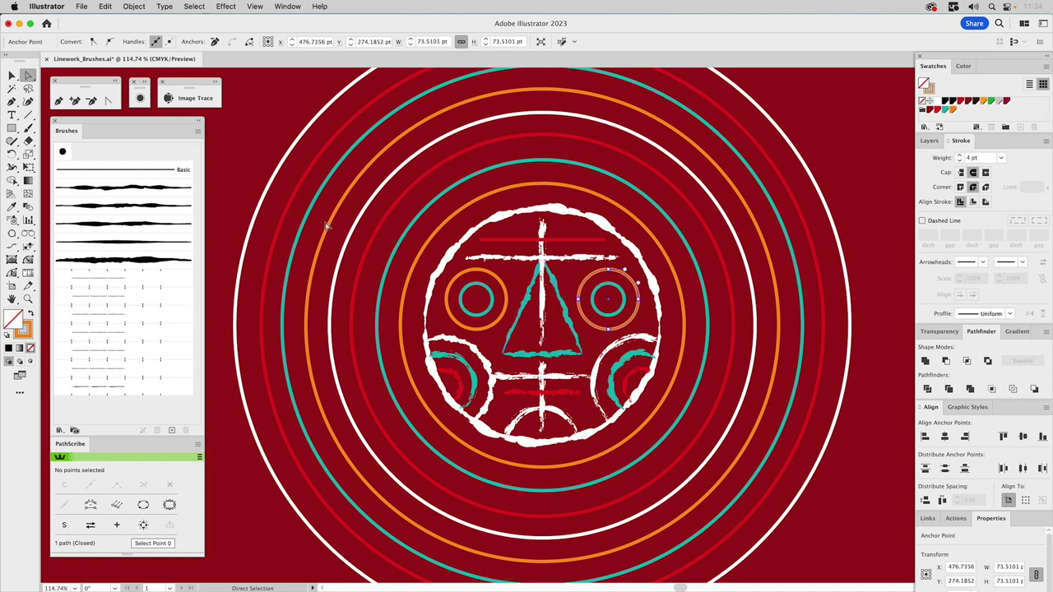
click(97, 354)
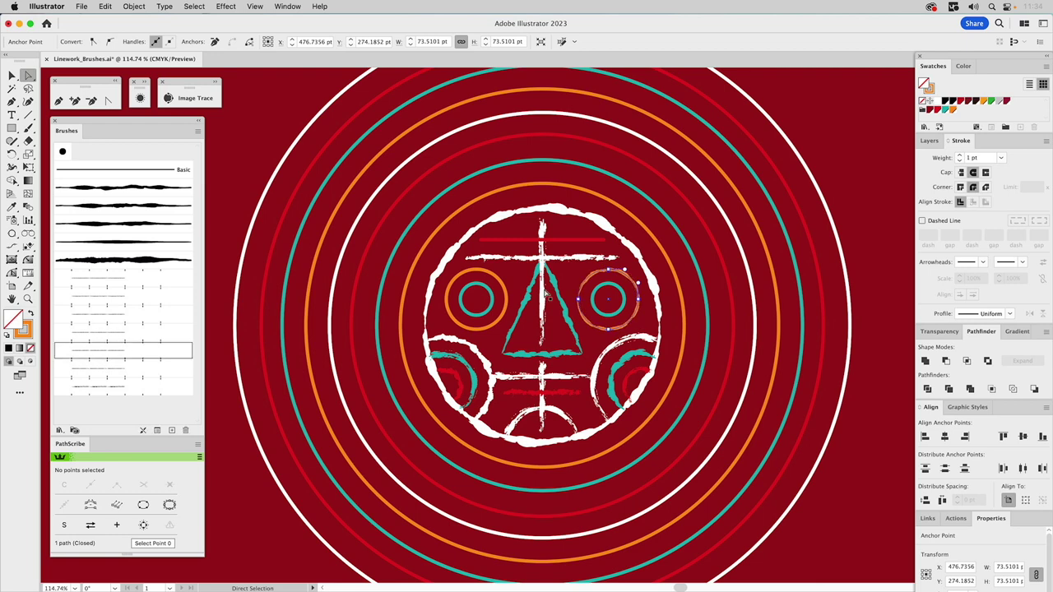
click(960, 155)
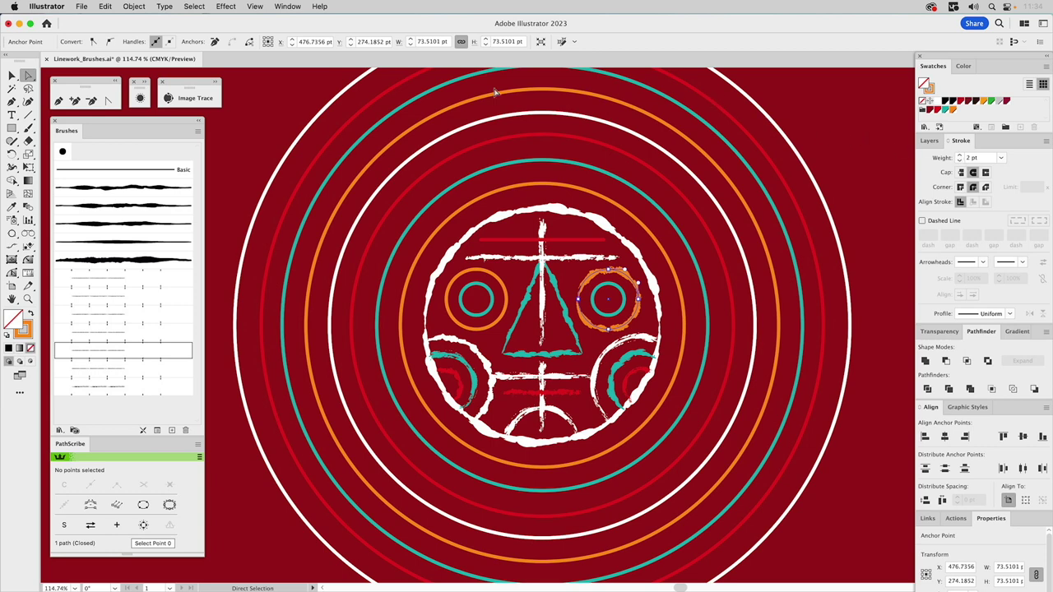
click(487, 277)
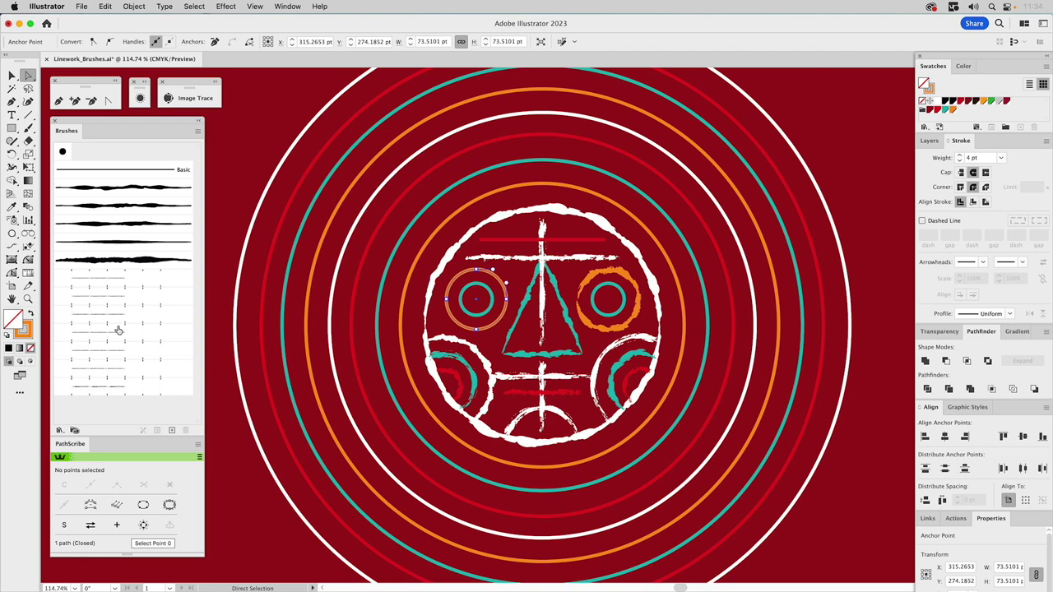
click(92, 368)
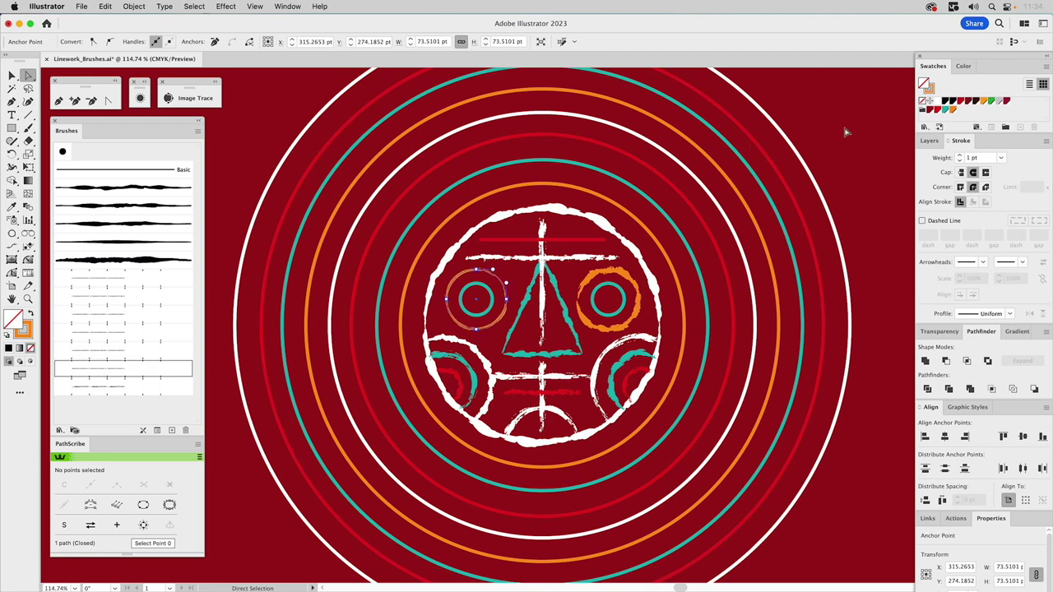
click(959, 155)
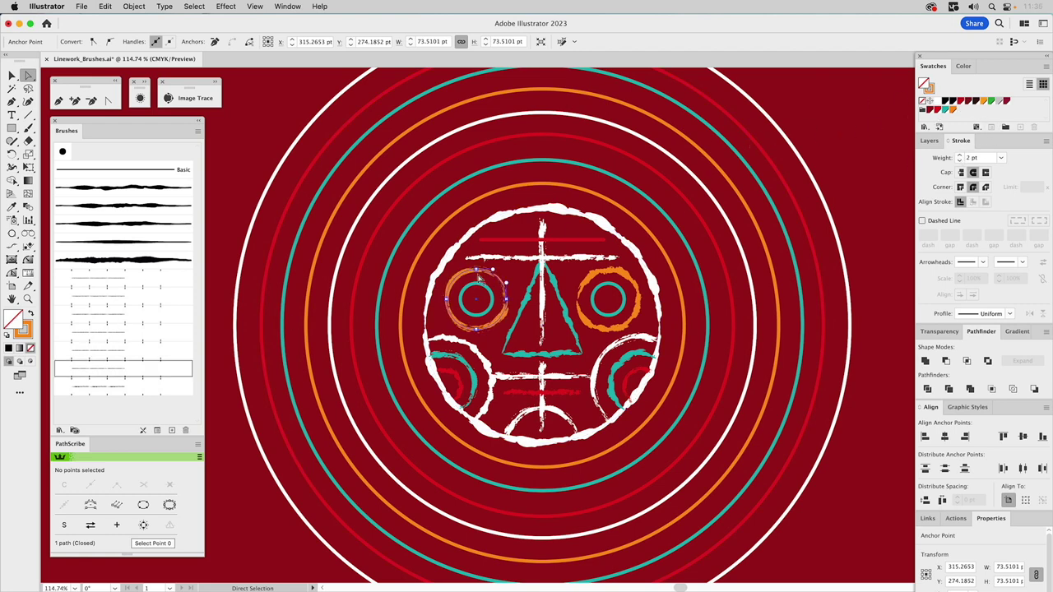
Step: Apply the fifth rough-edge pattern brush to the red forehead line and increase its stroke weight above 1 pt
click(510, 242)
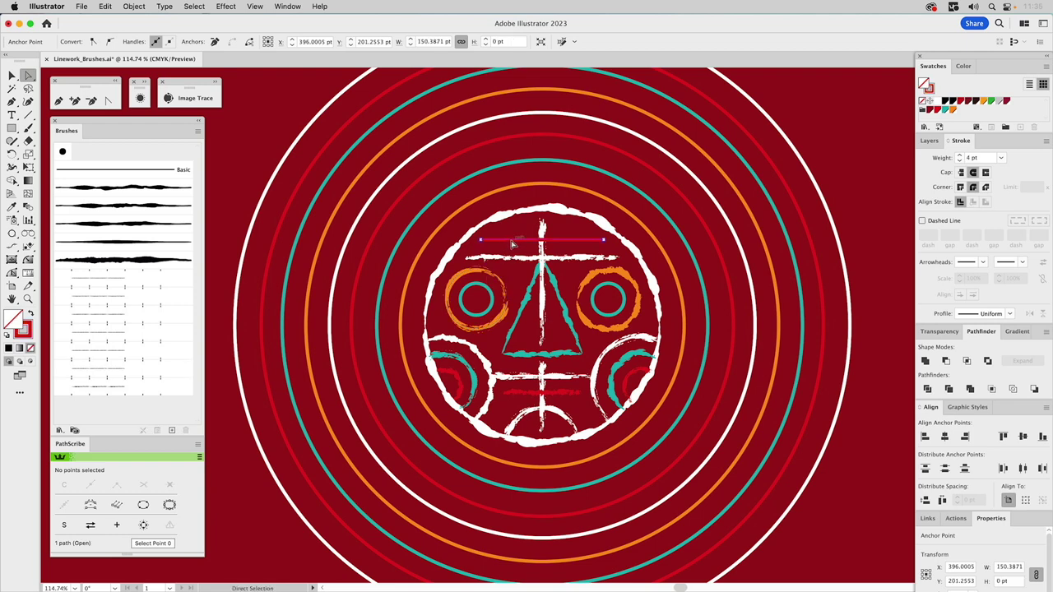
click(107, 354)
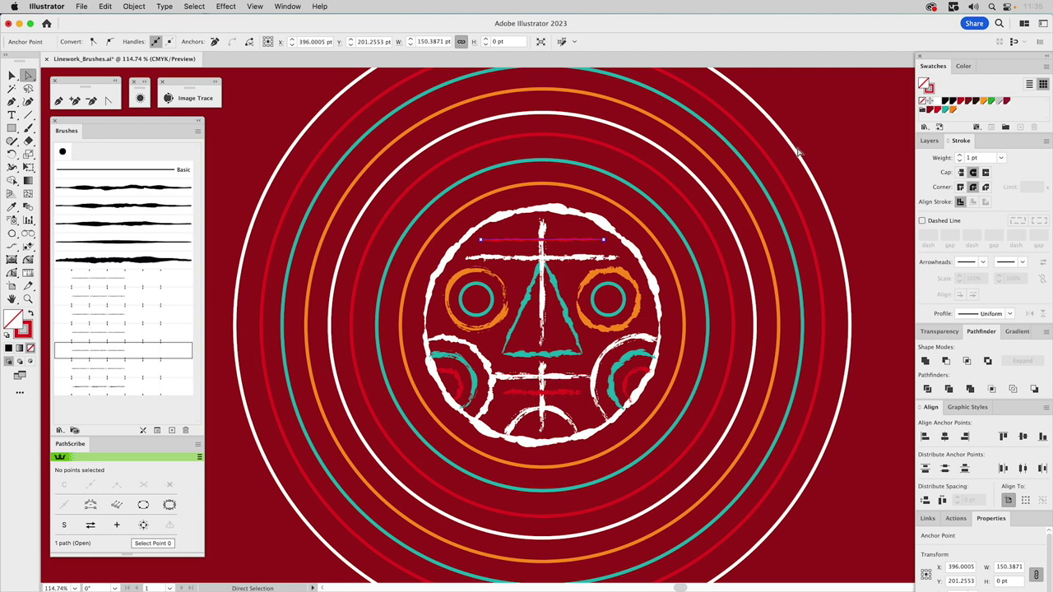
click(959, 155)
Step: Apply the second pattern brush to the left eye's teal circle with a heavier stroke, and the sixth to the right eye's at 2 pt
click(485, 290)
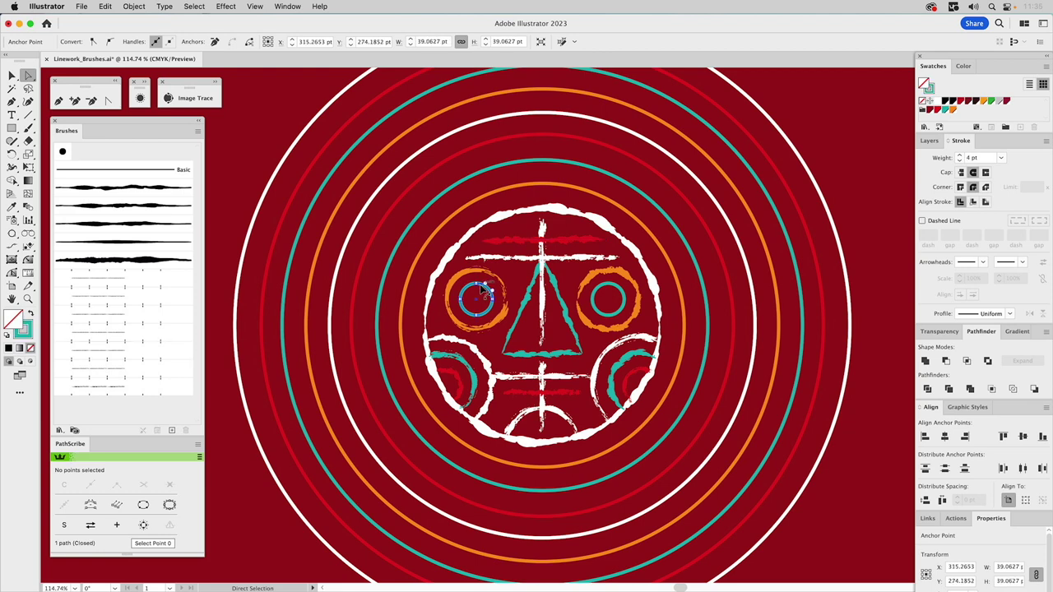
click(100, 299)
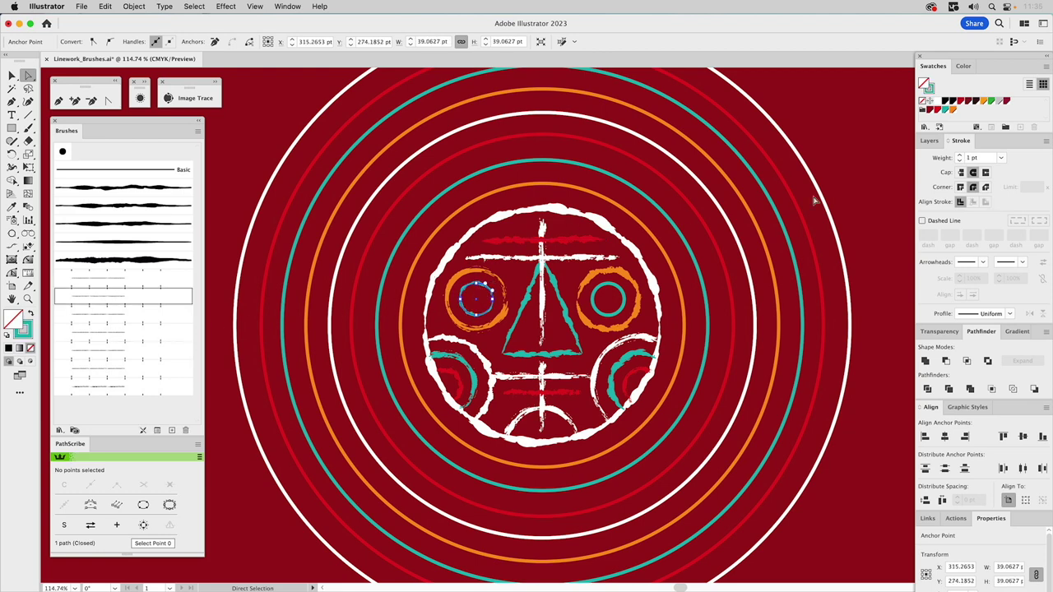
click(959, 155)
click(607, 287)
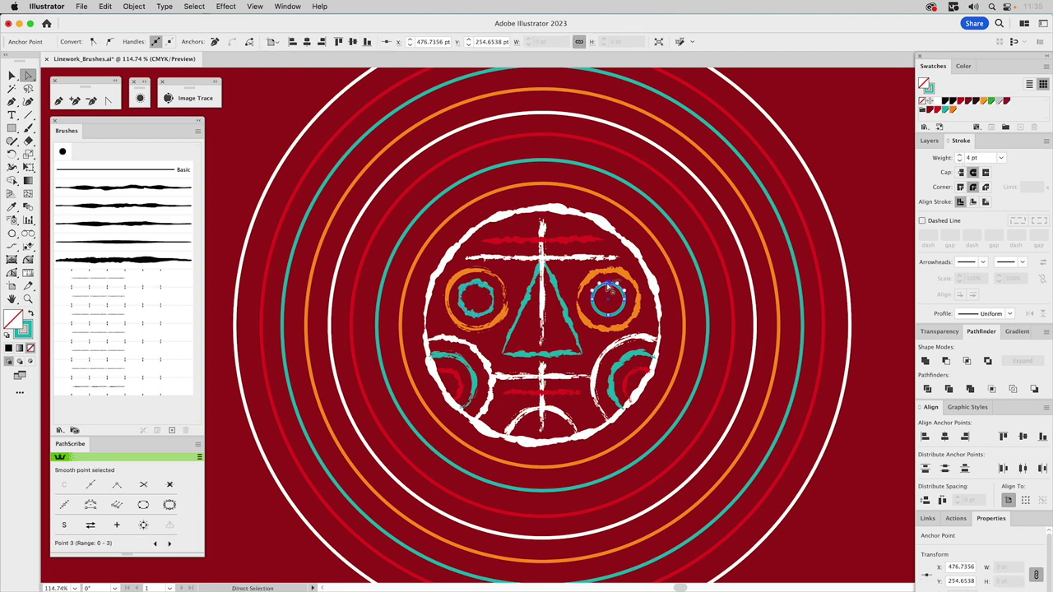
click(92, 369)
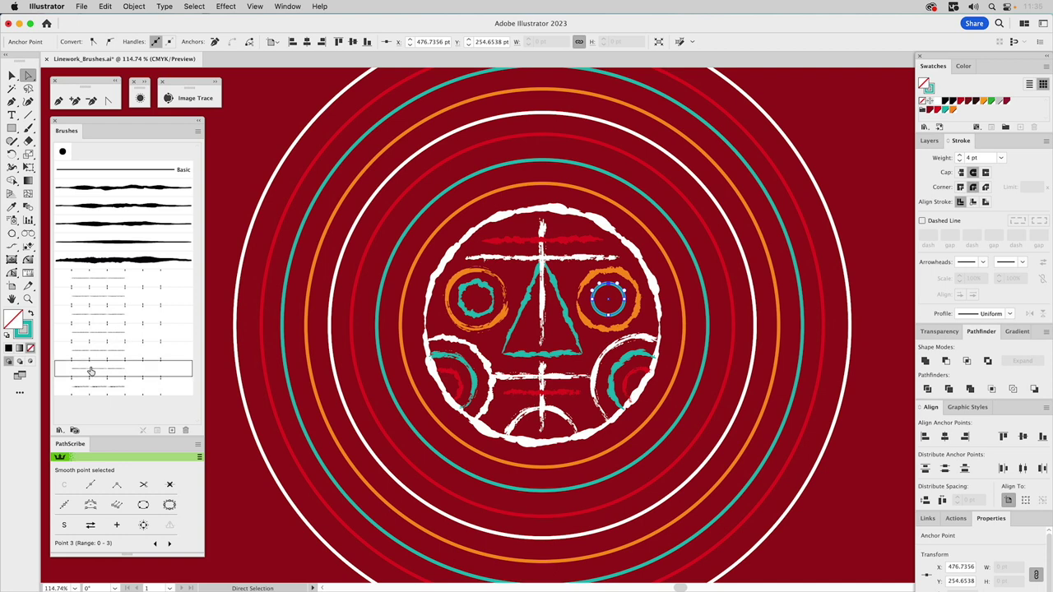
click(959, 154)
click(841, 169)
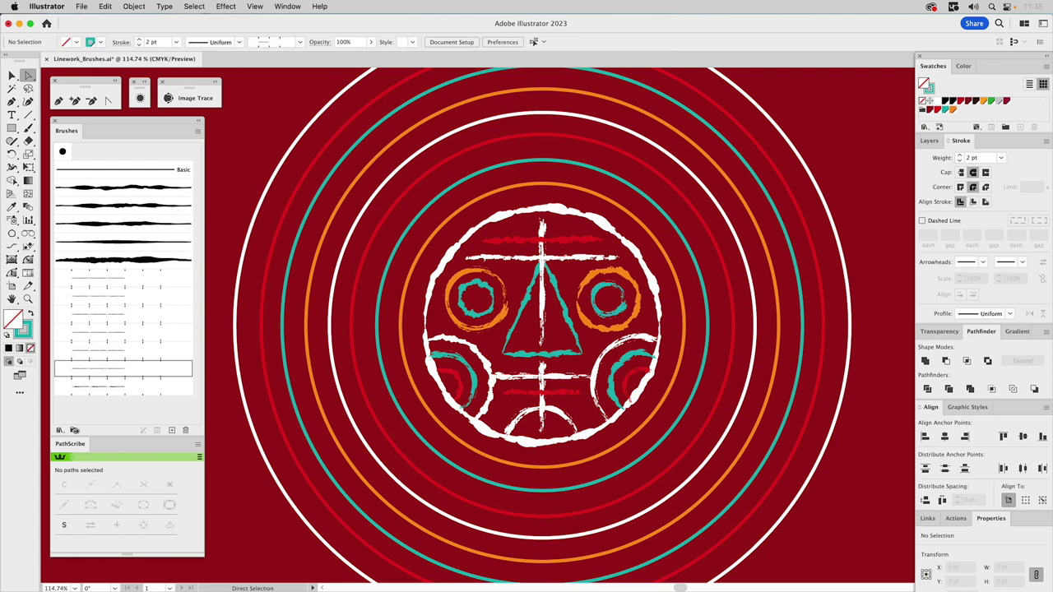
Step: Toggle the "Applying L…" layer on and off to compare the plain linework with the brushed face on the layer below
click(929, 142)
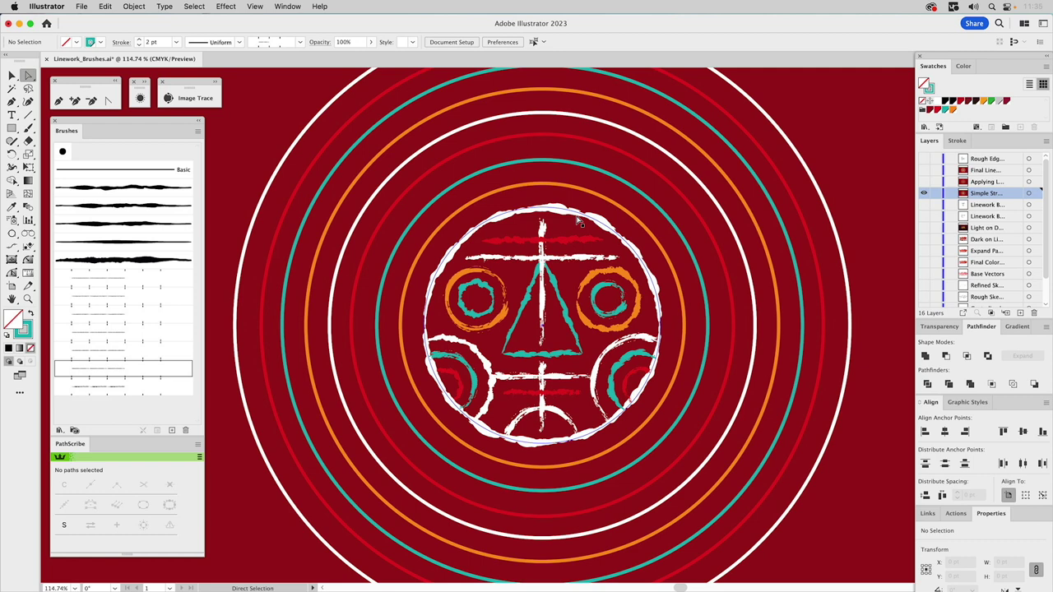
key(v)
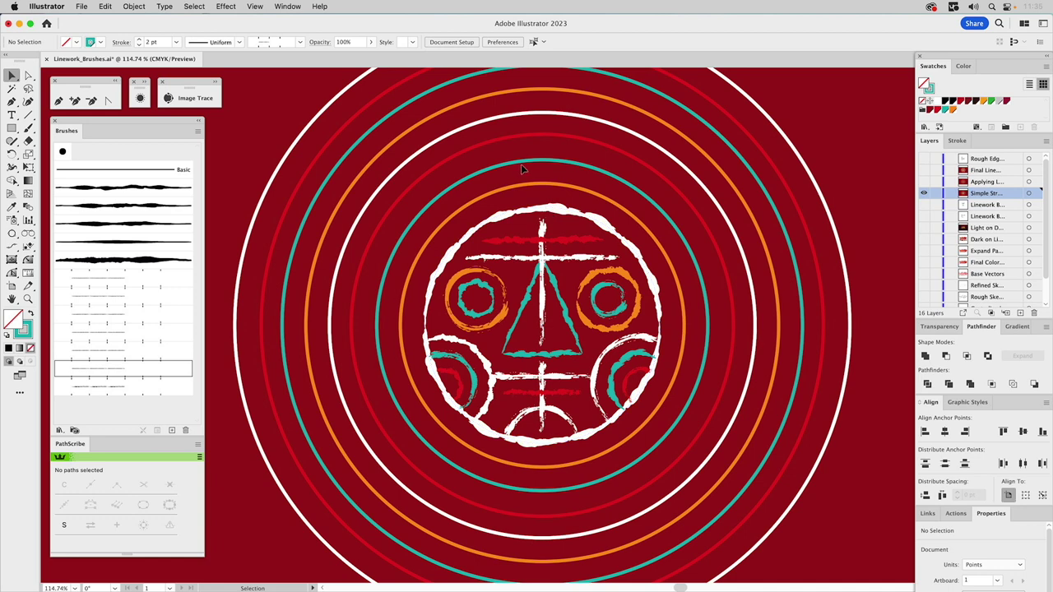
click(979, 183)
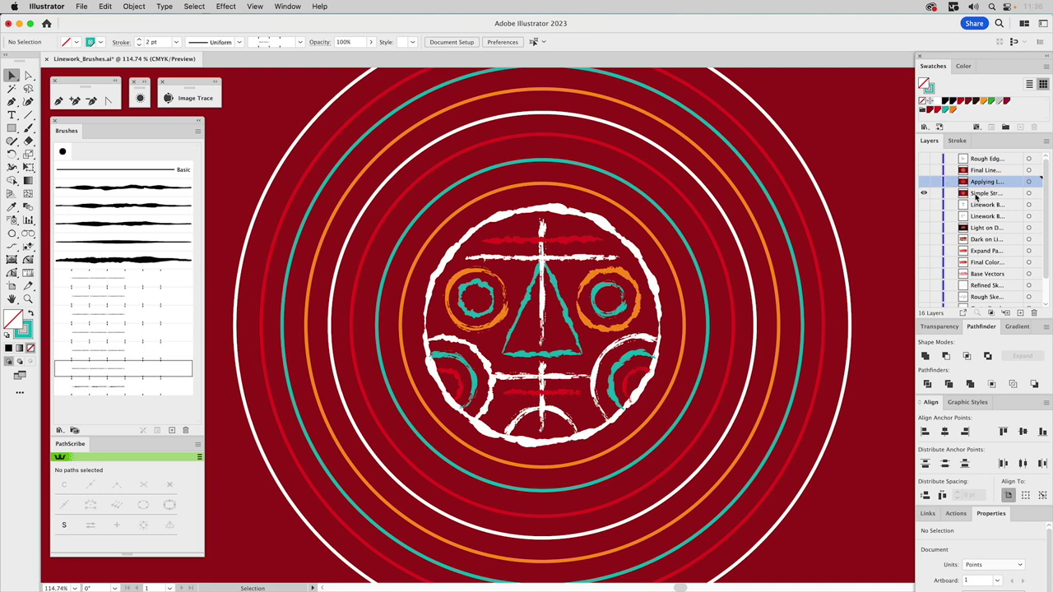
alt+click(923, 184)
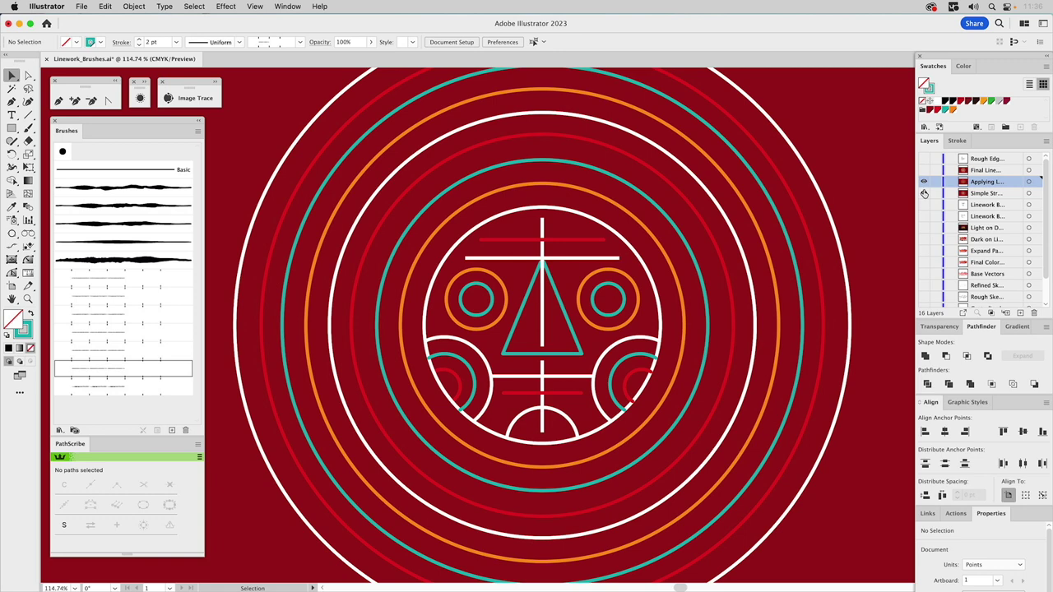
alt+click(923, 184)
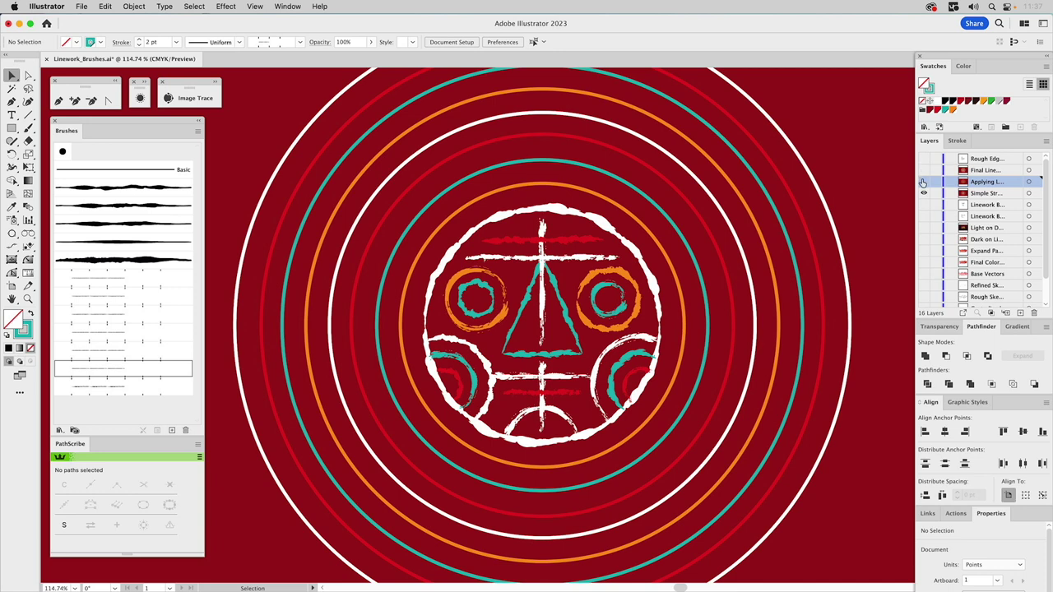
click(923, 182)
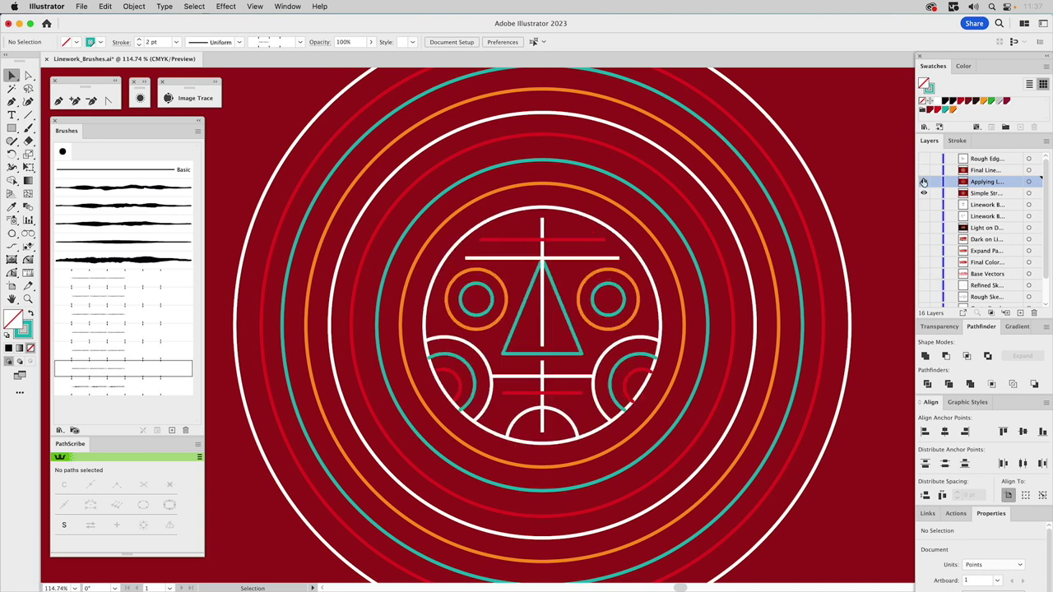
click(923, 182)
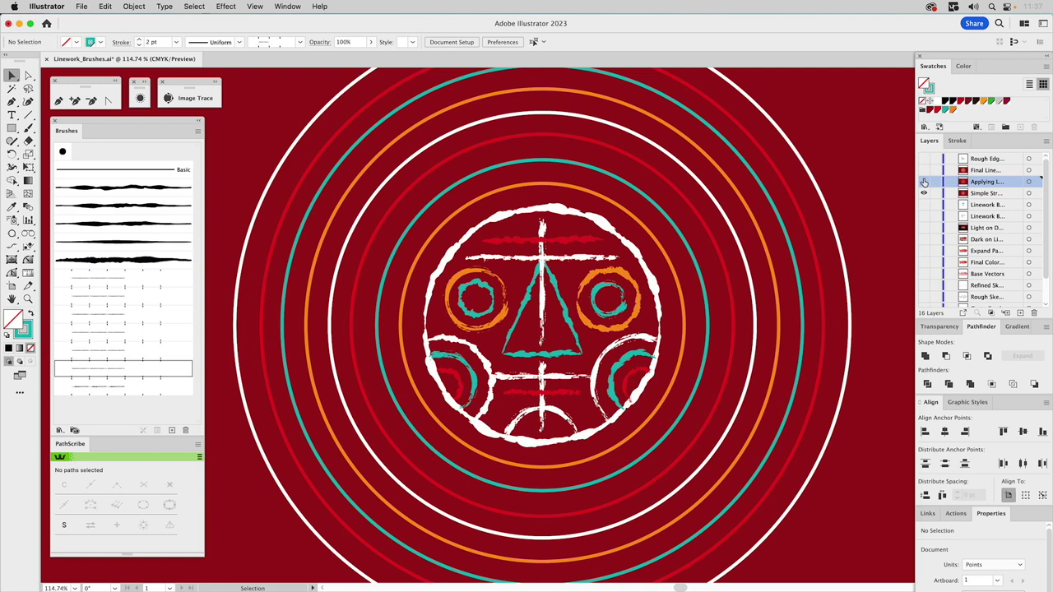
Step: Show only the "Final Line…" layer with the fully brushed artwork, hiding the "Applying L…" and "Simple Str…" layers
click(923, 182)
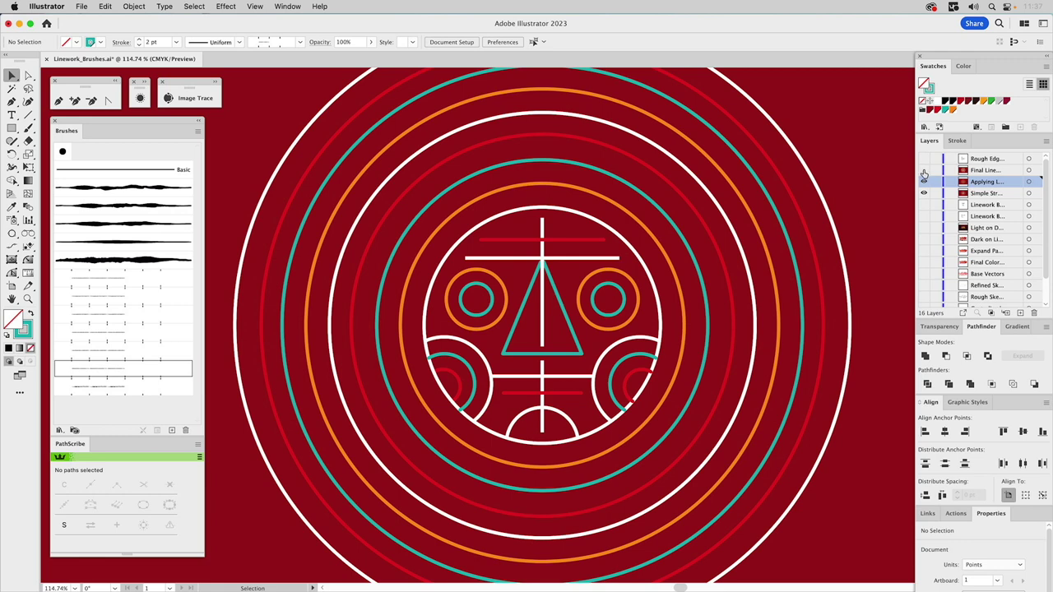
click(924, 180)
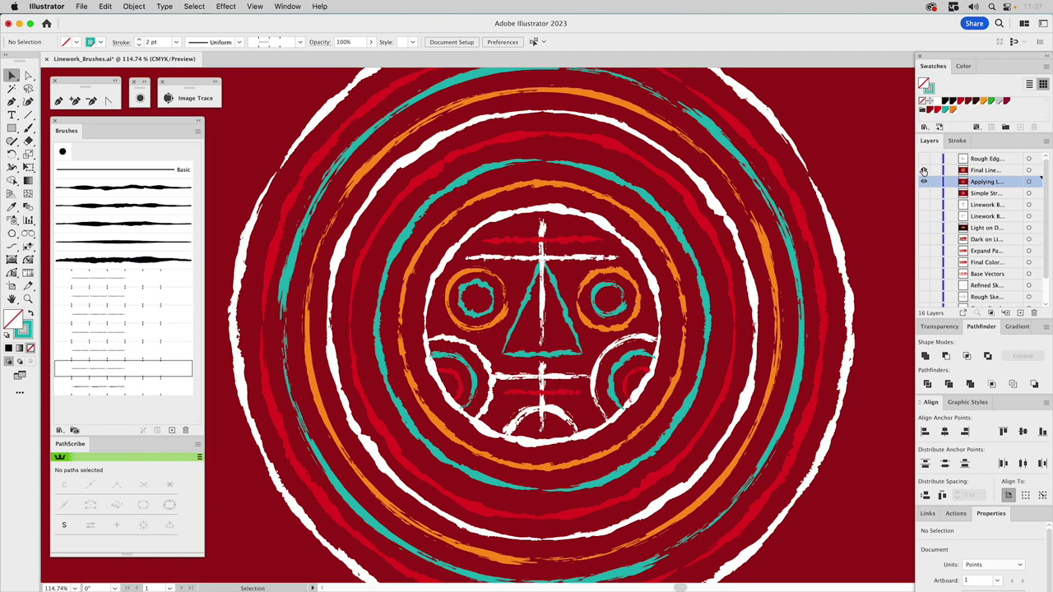
click(924, 170)
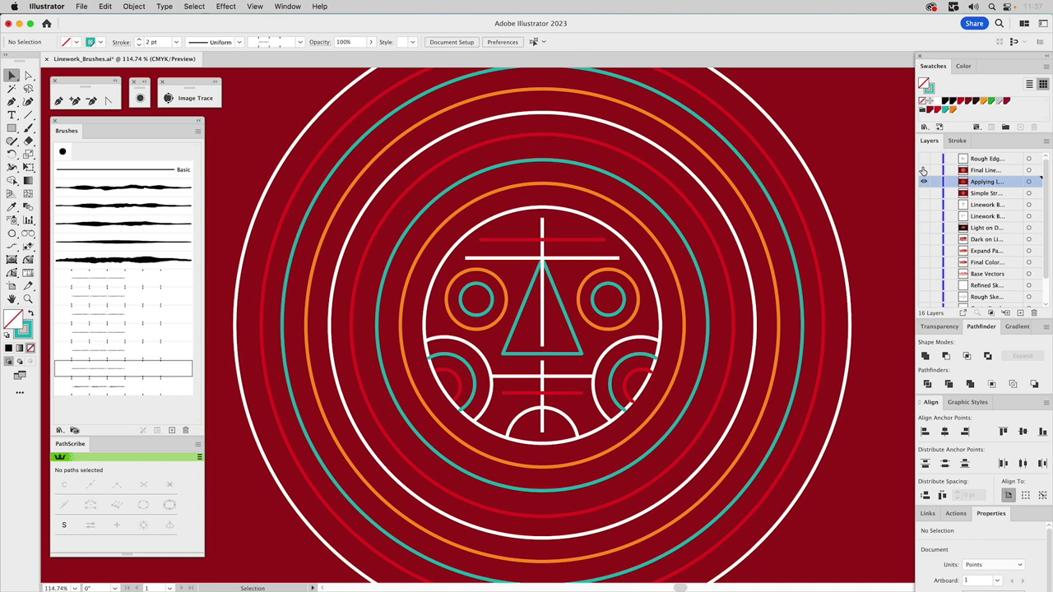
click(924, 170)
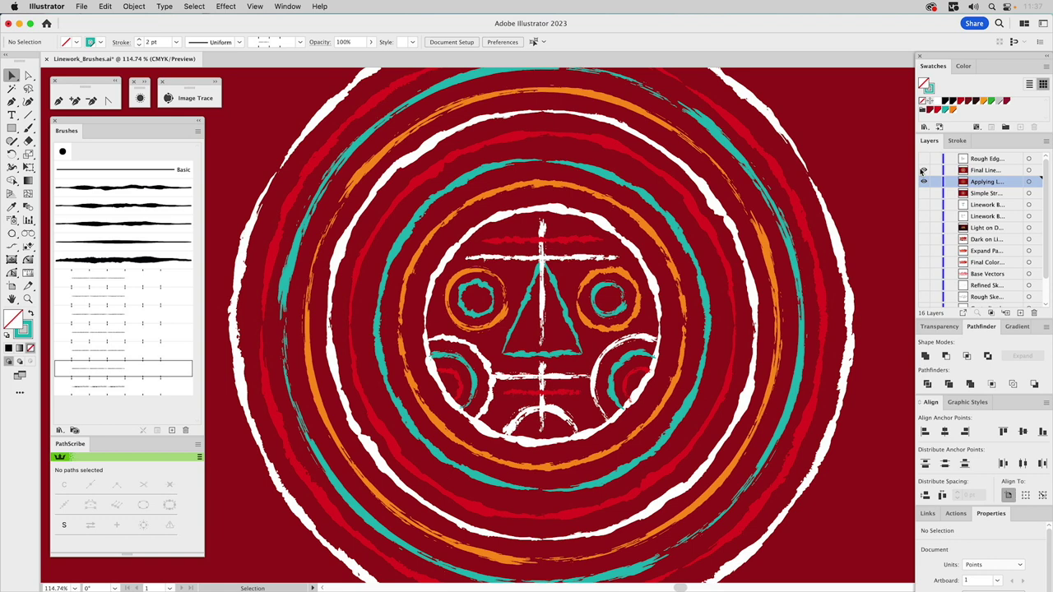
click(924, 181)
click(658, 171)
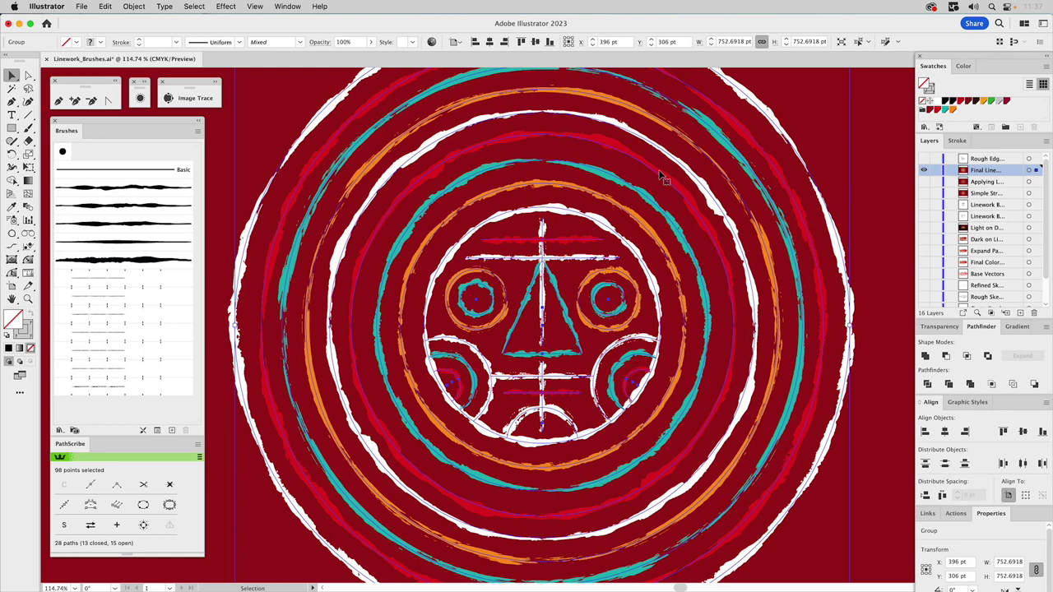
click(876, 136)
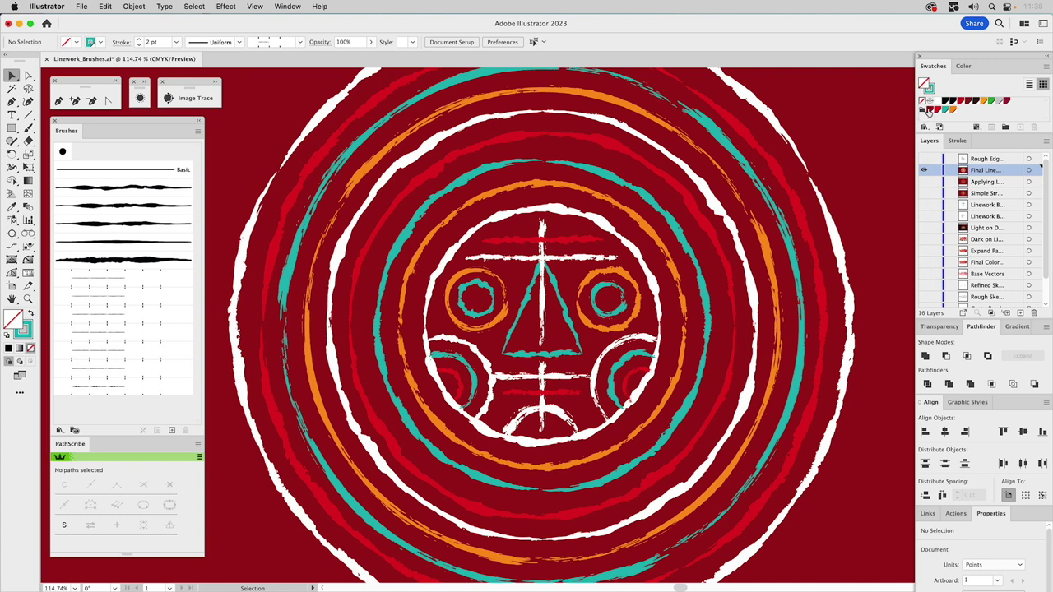
Step: Draw a square about 68 pt wide in the artwork's upper-right corner, with no stroke and the dark red background swatch as fill
click(12, 128)
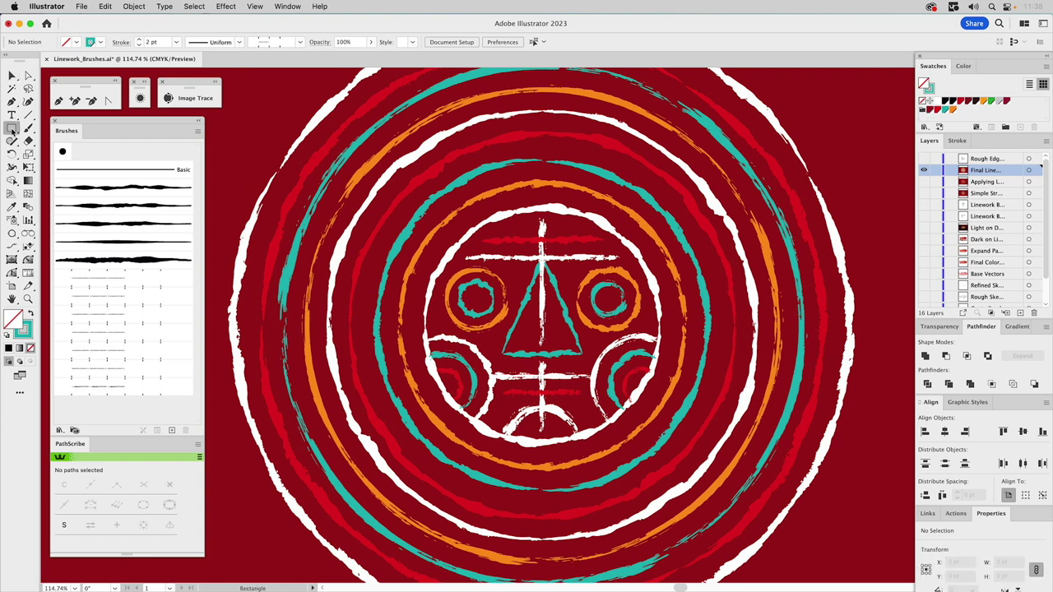
mouse_move(821, 99)
mouse_down()
mouse_move(882, 162)
mouse_move(879, 154)
mouse_up()
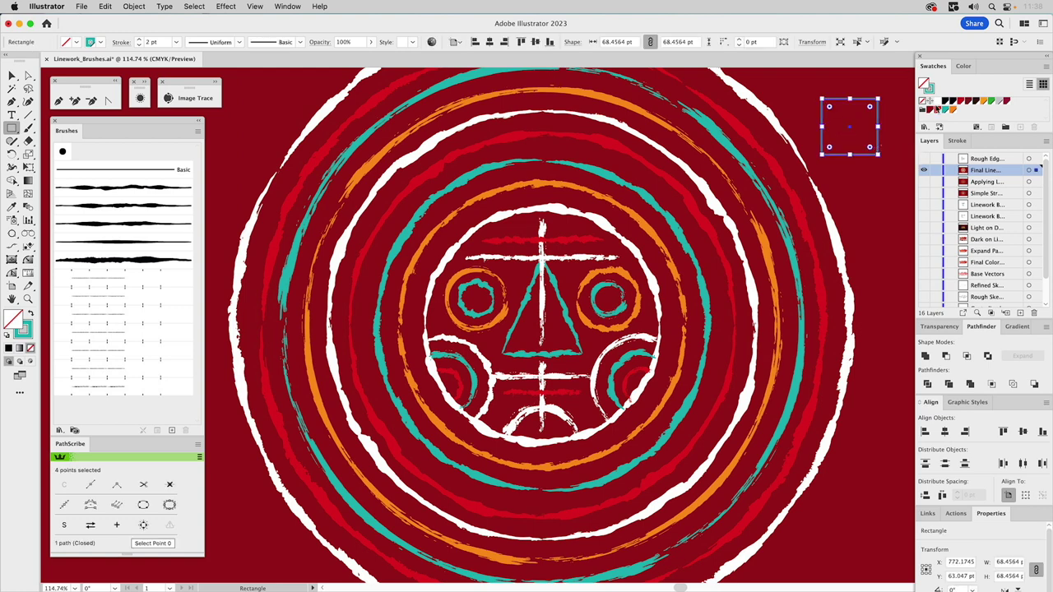
click(930, 90)
click(922, 102)
click(925, 85)
click(931, 110)
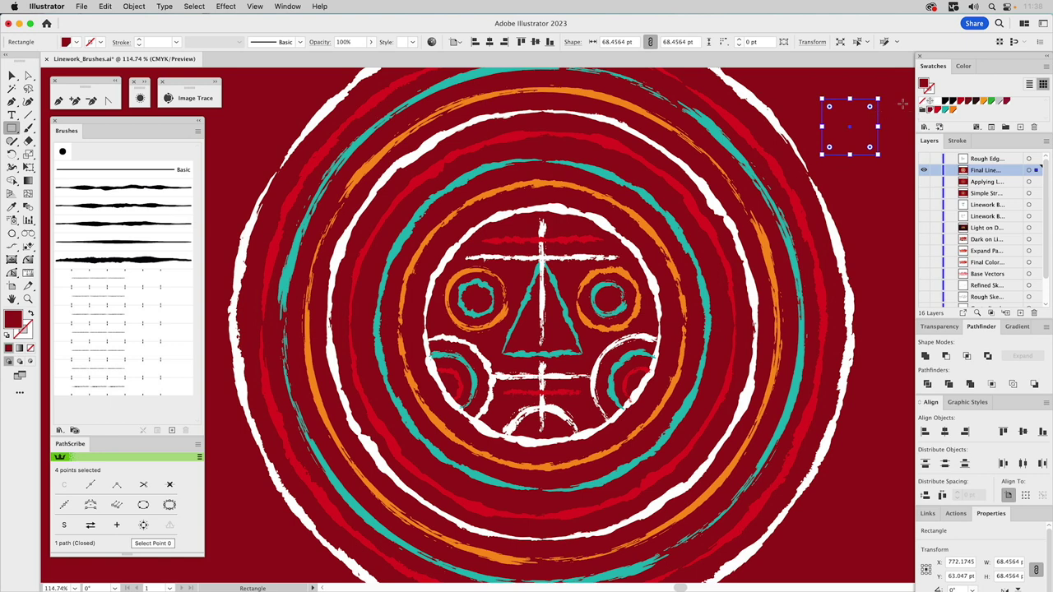
Step: Convert the square's fill to an editable CMYK color and set it to C=3 M=50 Y=50 K=45
click(965, 66)
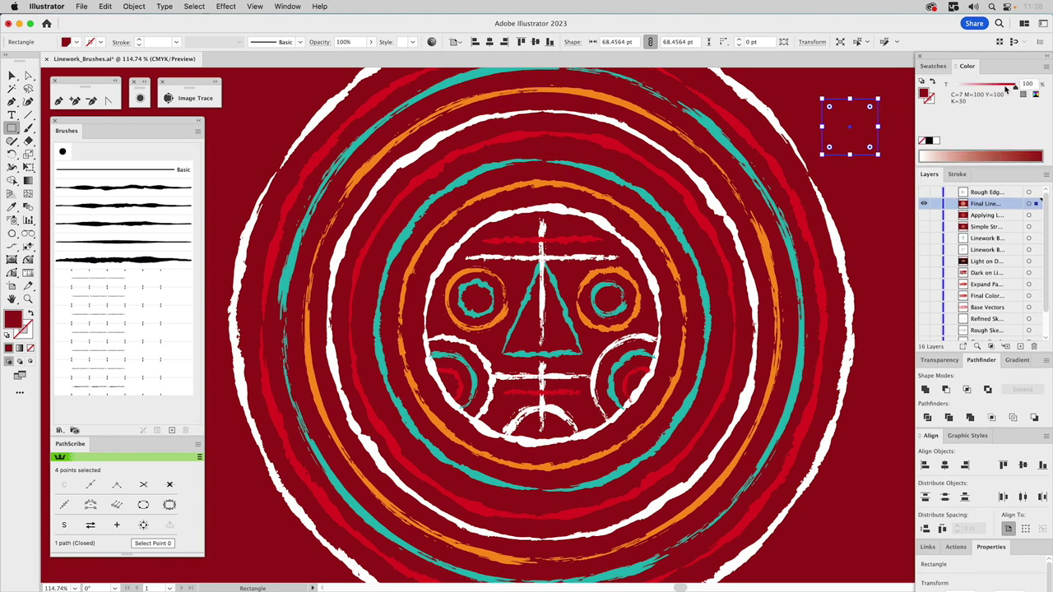
click(1035, 95)
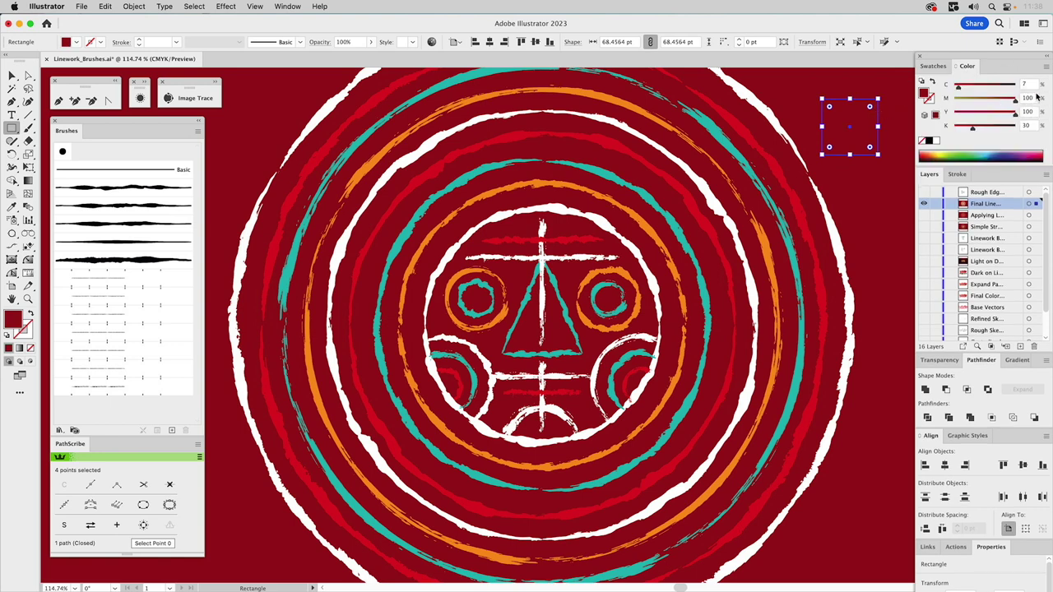
click(985, 100)
drag(985, 101, 986, 102)
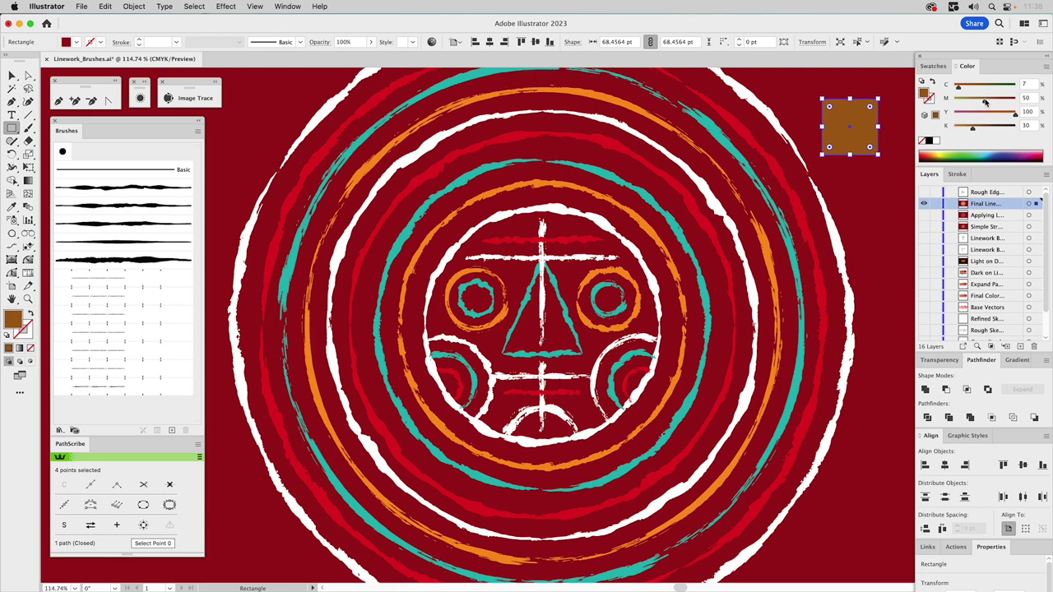
click(987, 114)
drag(987, 114, 985, 114)
drag(958, 88, 955, 90)
drag(970, 129, 983, 130)
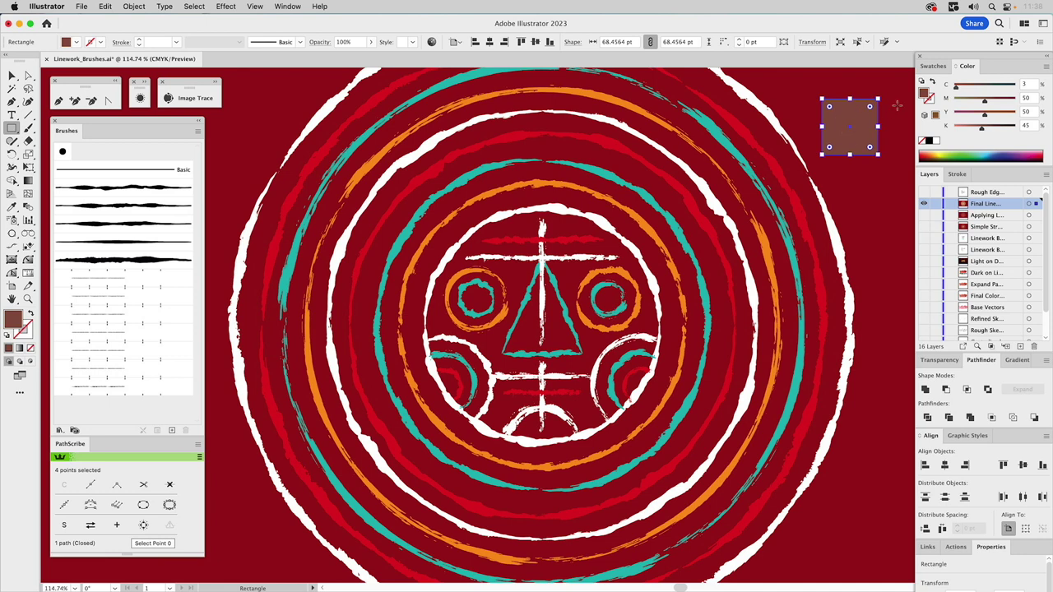
Step: Save the square's brown fill as a new swatch and make it a global color
click(932, 66)
drag(925, 85, 961, 115)
double_click(962, 115)
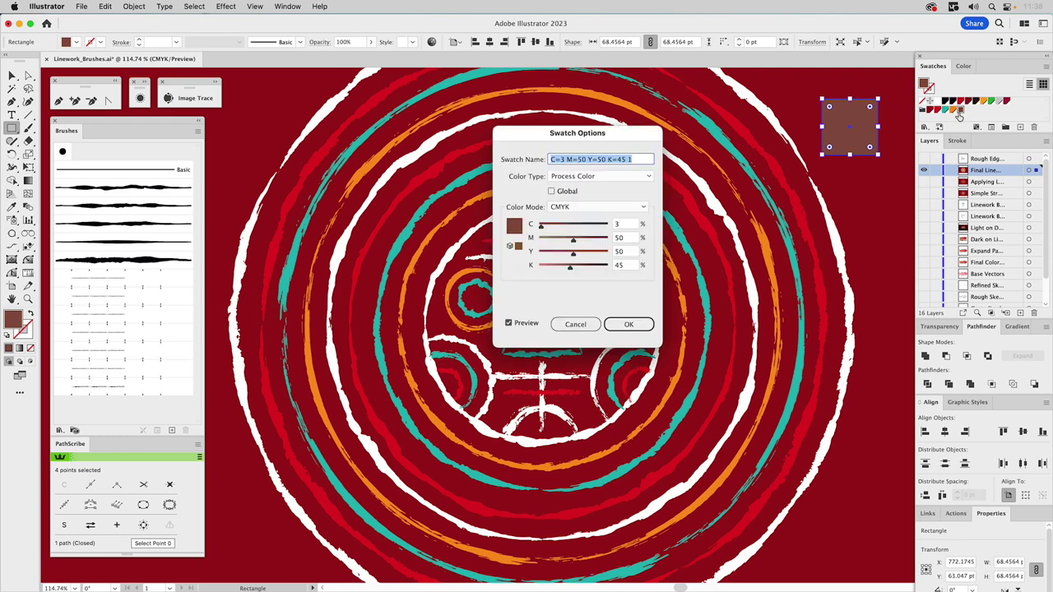
click(575, 191)
click(630, 323)
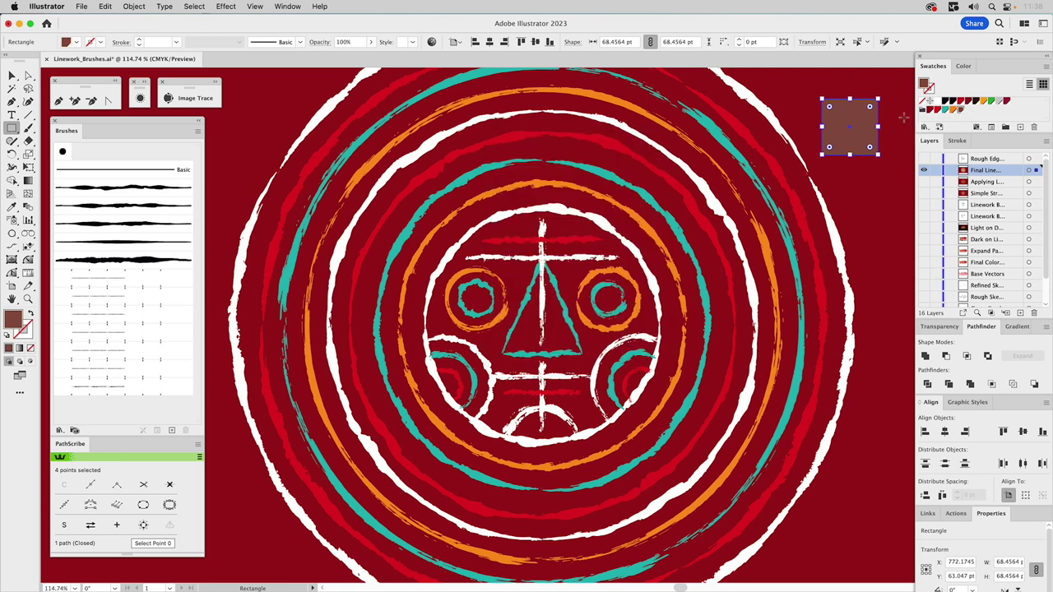
Step: Delete the brown sample square from the artwork's upper-right corner
key(v)
click(897, 123)
click(874, 128)
key(Delete)
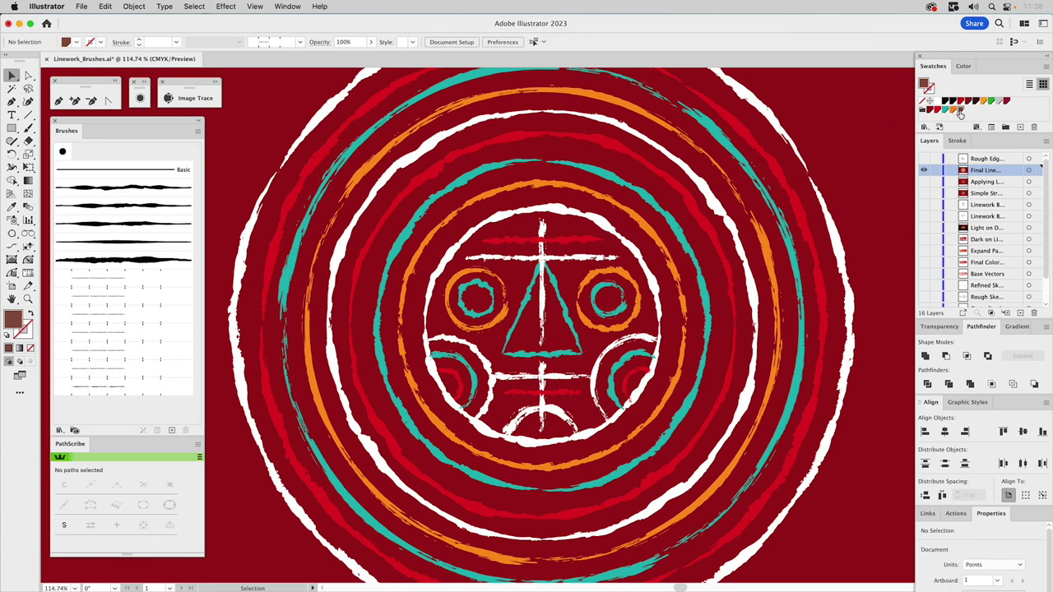
Step: Duplicate the face linework group in place and color the copy's strokes with the new global brown swatch
key(super+a)
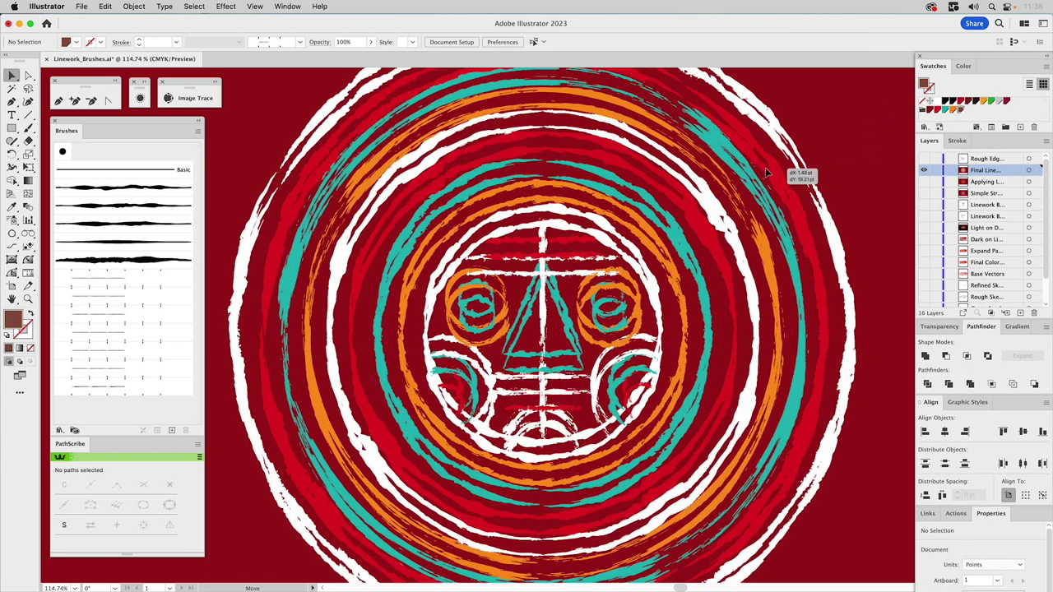
key(v)
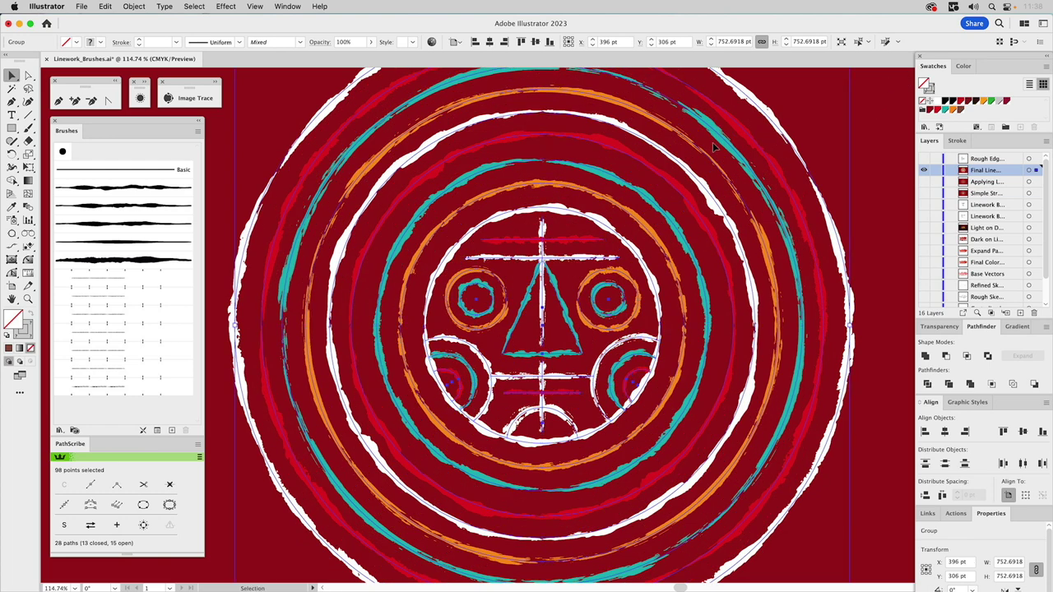
click(931, 89)
click(961, 111)
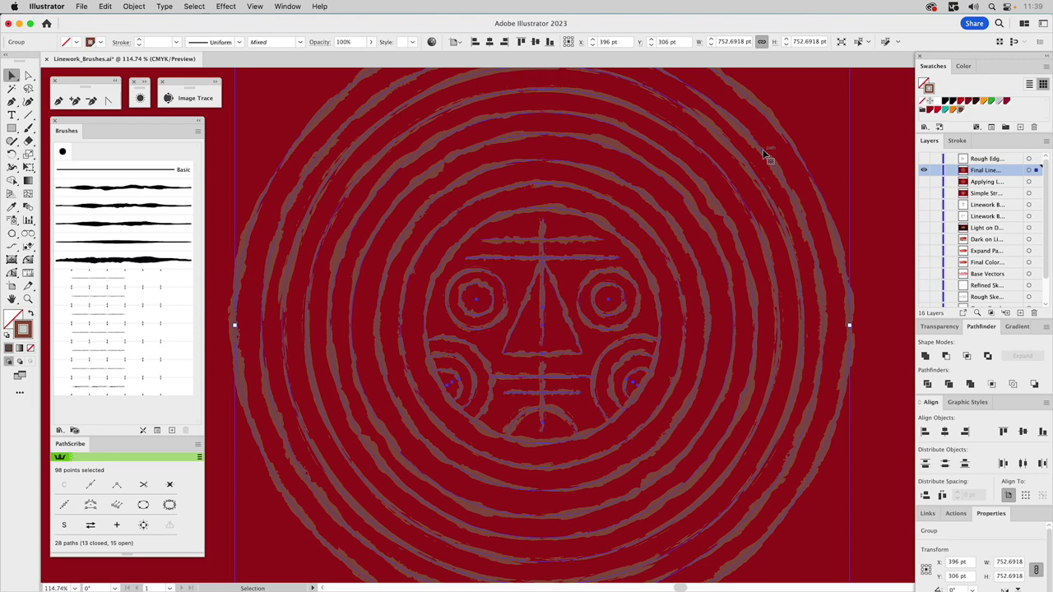
Step: Offset the brown linework copy 4 pt to the right and 4 pt down from the original artwork
key(super+z)
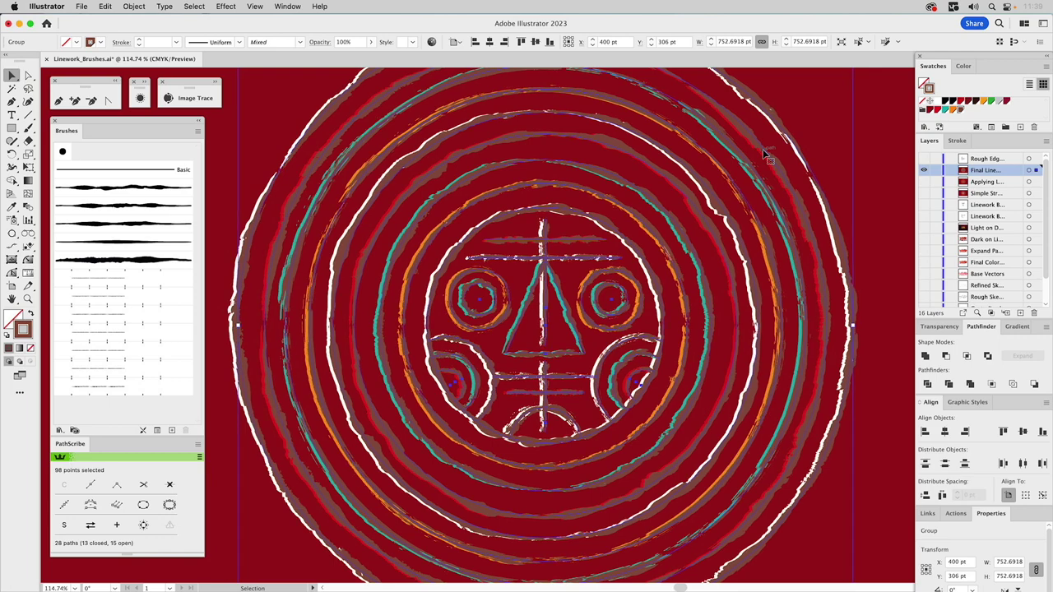
key(Down)
key(Down)
key(Down)
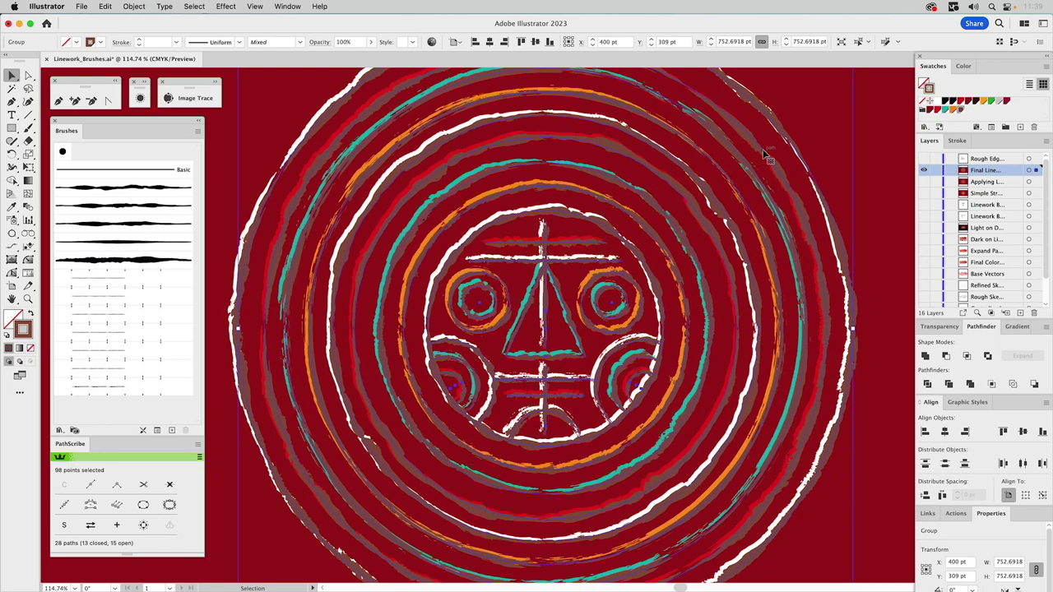
Step: Set the brown linework copy to the Multiply blending mode at 50% opacity
click(939, 327)
click(938, 341)
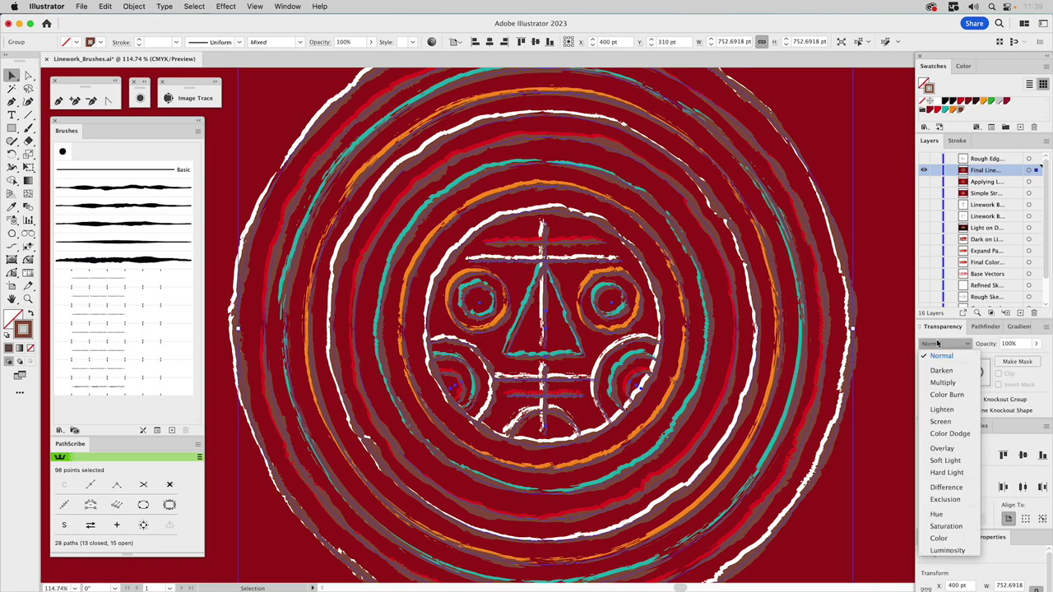
click(940, 384)
click(990, 344)
text(50)
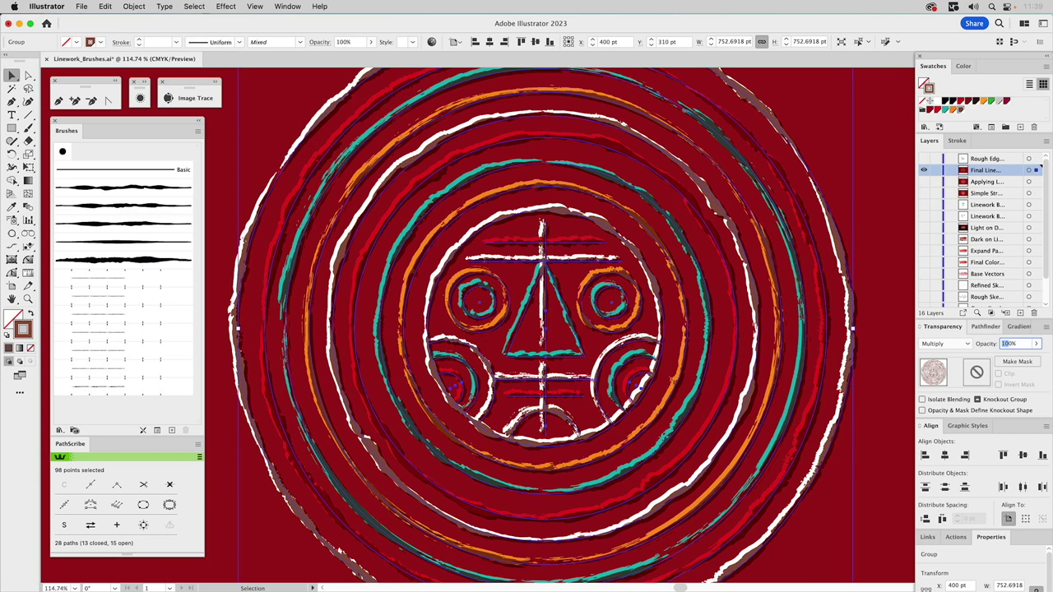
key(Return)
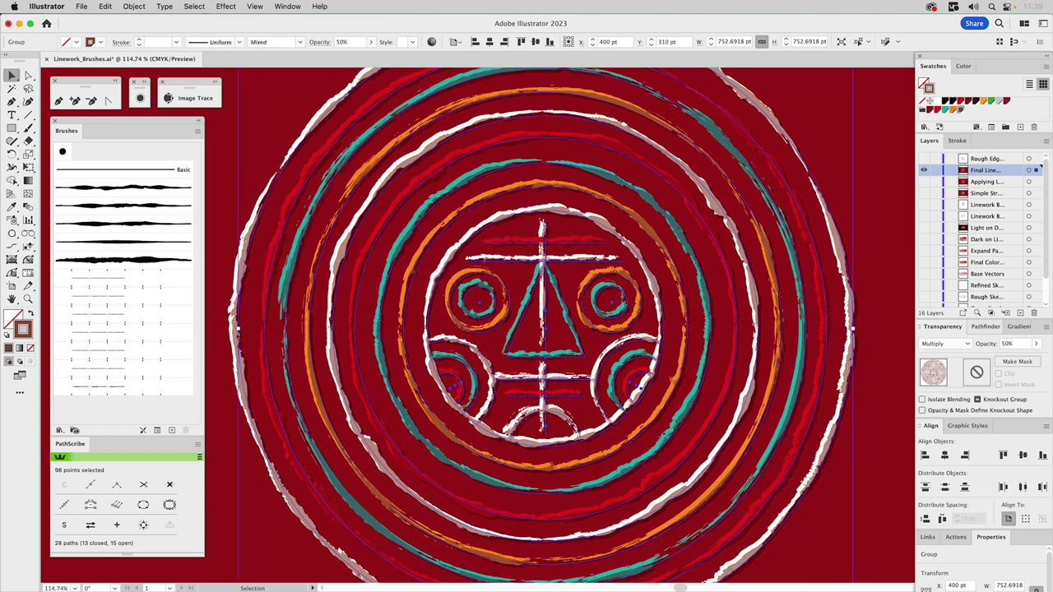
Step: Send the brown shadow copy behind the original colored linework and clear the selection
key(super+shift+a)
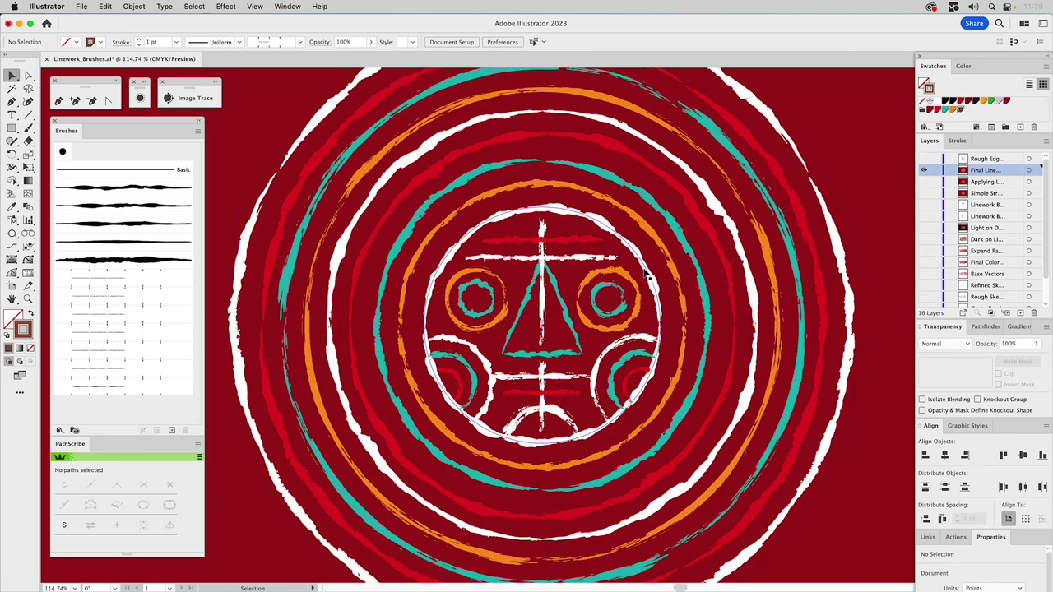
click(646, 277)
key(super+shift+a)
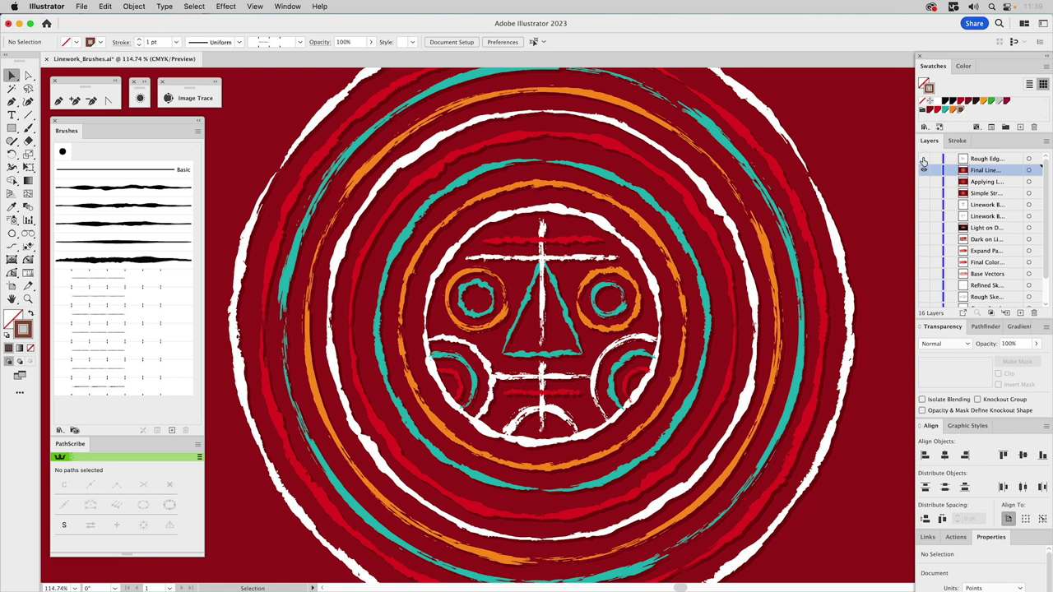
Step: Toggle the visibility of the topmost rough-edges layer in the linework brushes document
click(924, 160)
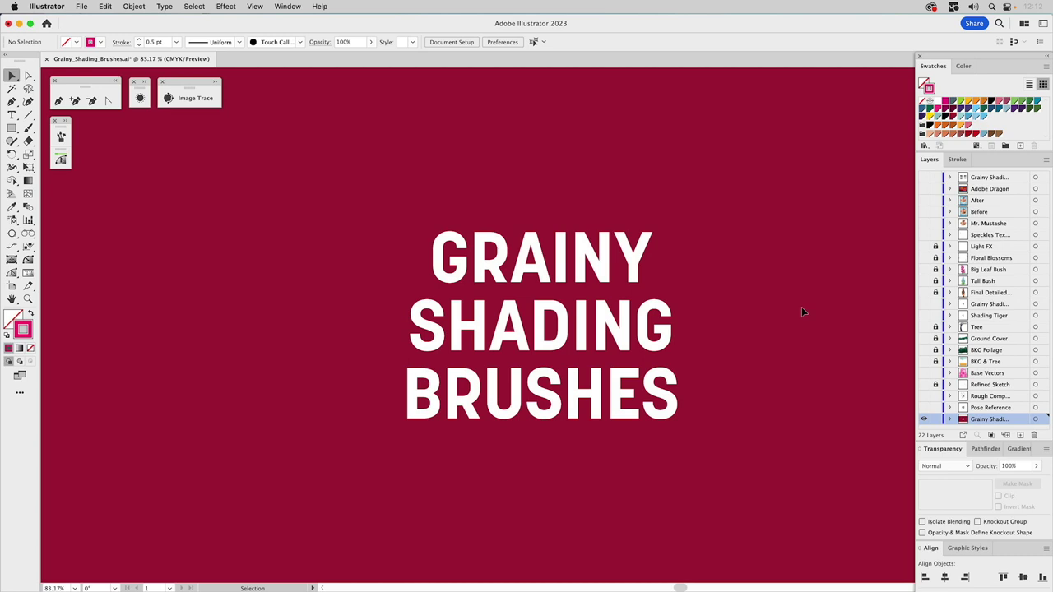
Step: Show only the Pose Reference layer, followed by the rough composition layer in its place
alt+click(924, 410)
click(982, 411)
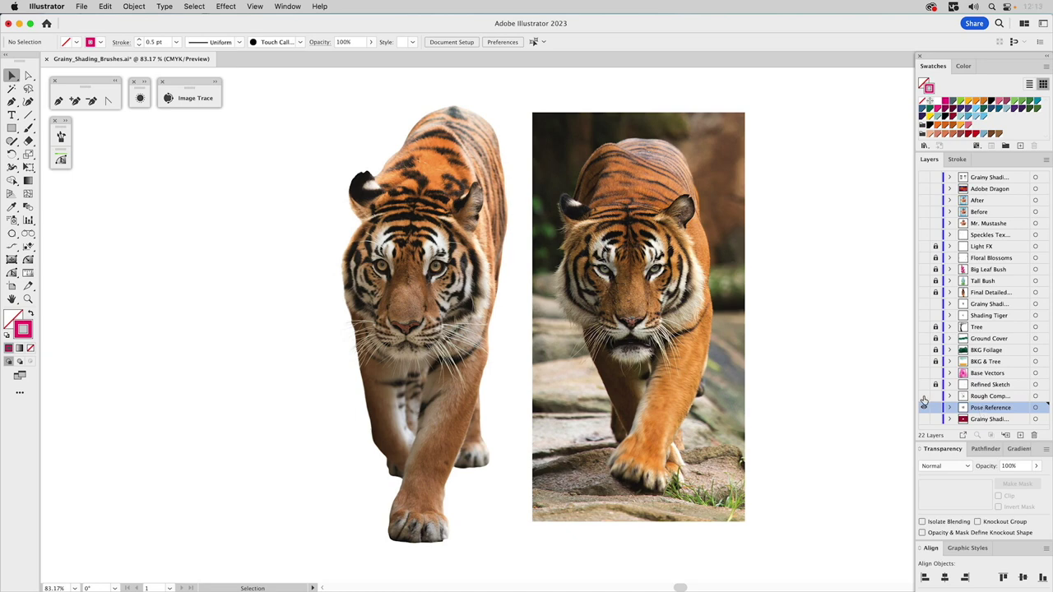
click(924, 396)
click(923, 407)
click(987, 397)
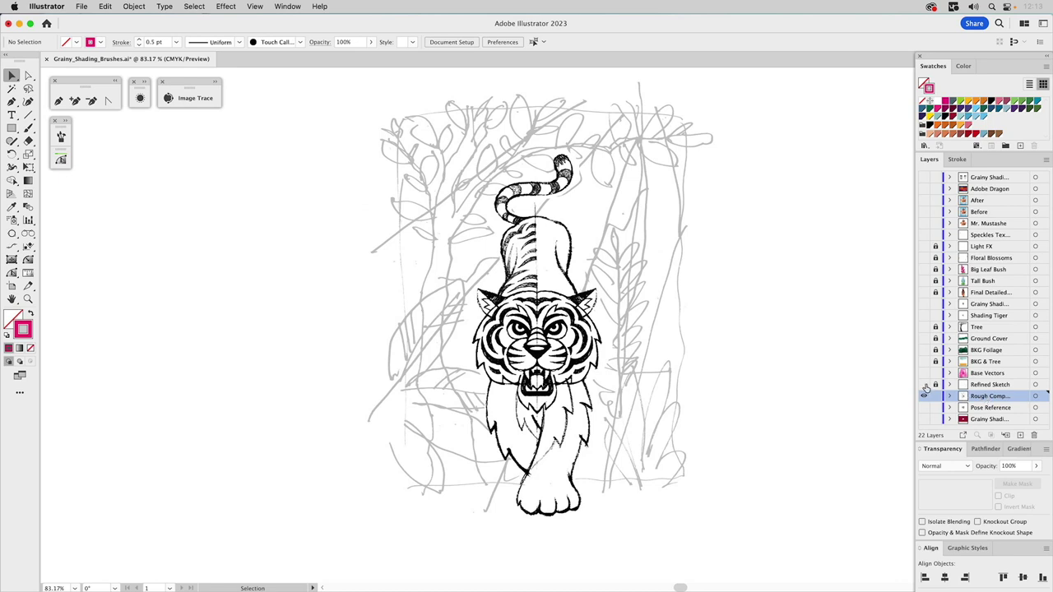
Step: Show only the Refined Sketch layer, unlock it and set the sketch image's opacity to 100%
alt+click(924, 385)
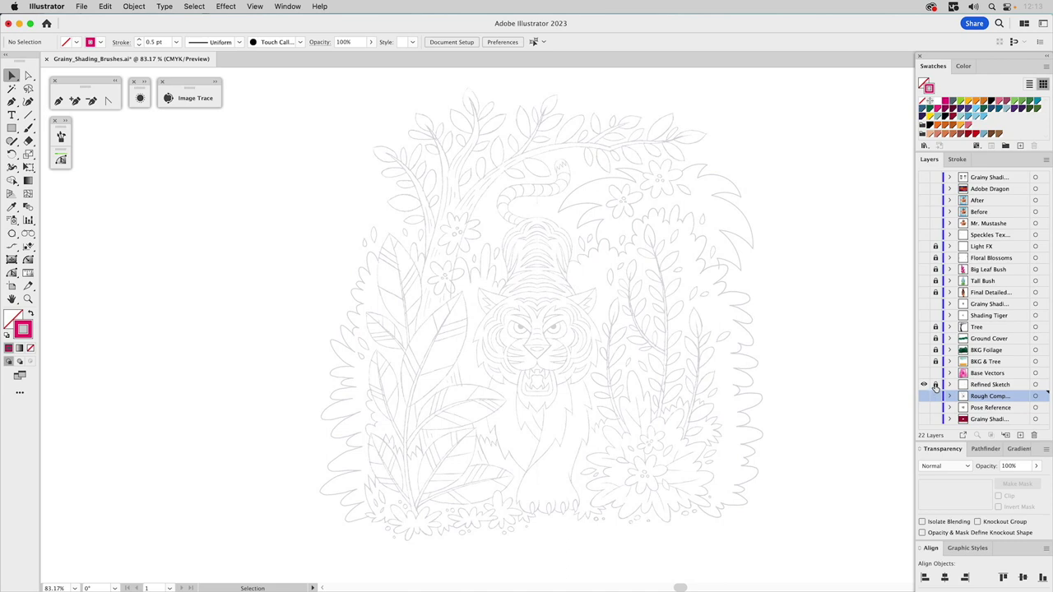
click(697, 370)
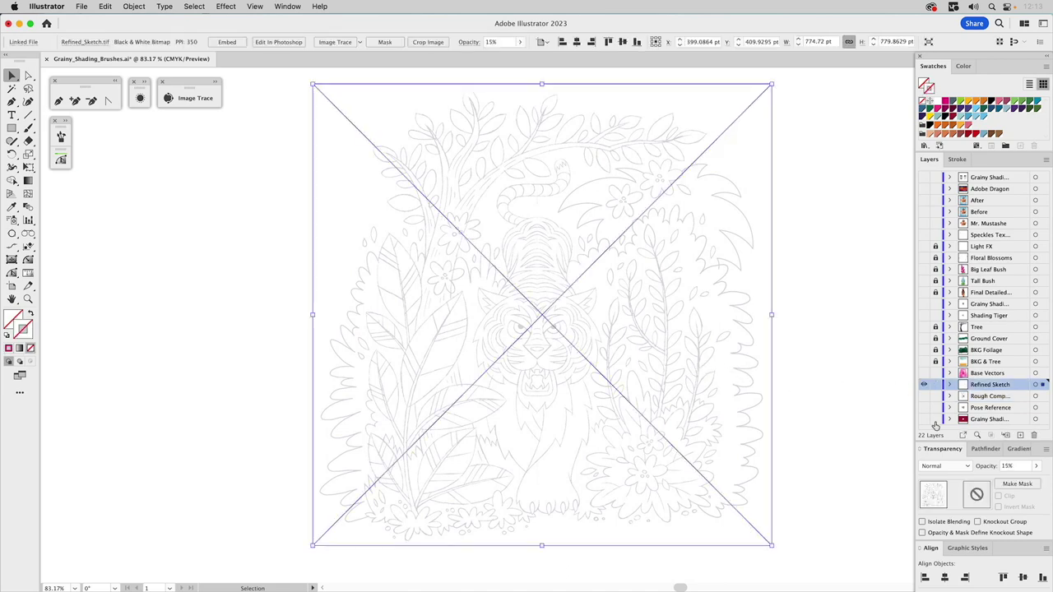
click(1008, 467)
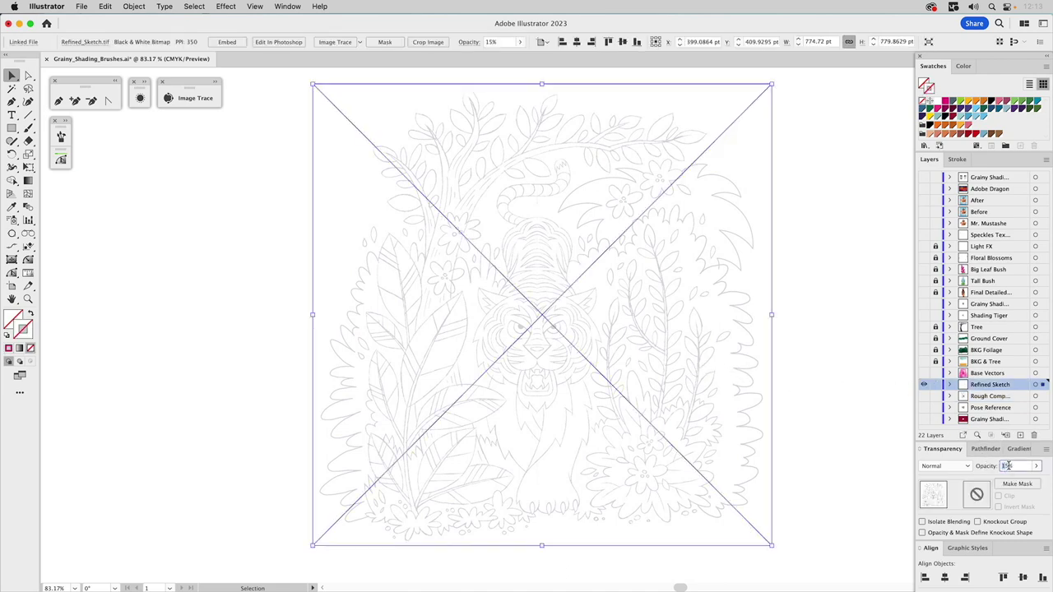
text(100)
key(Return)
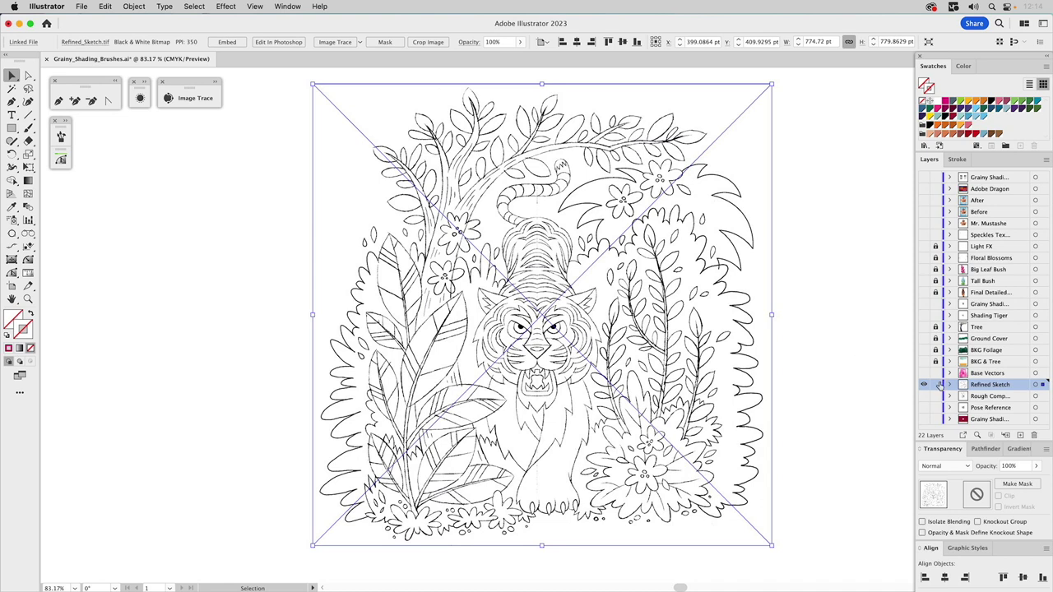
Step: Set the sketch image's opacity to 15% and lock the Refined Sketch layer
click(1009, 466)
text(15)
key(Return)
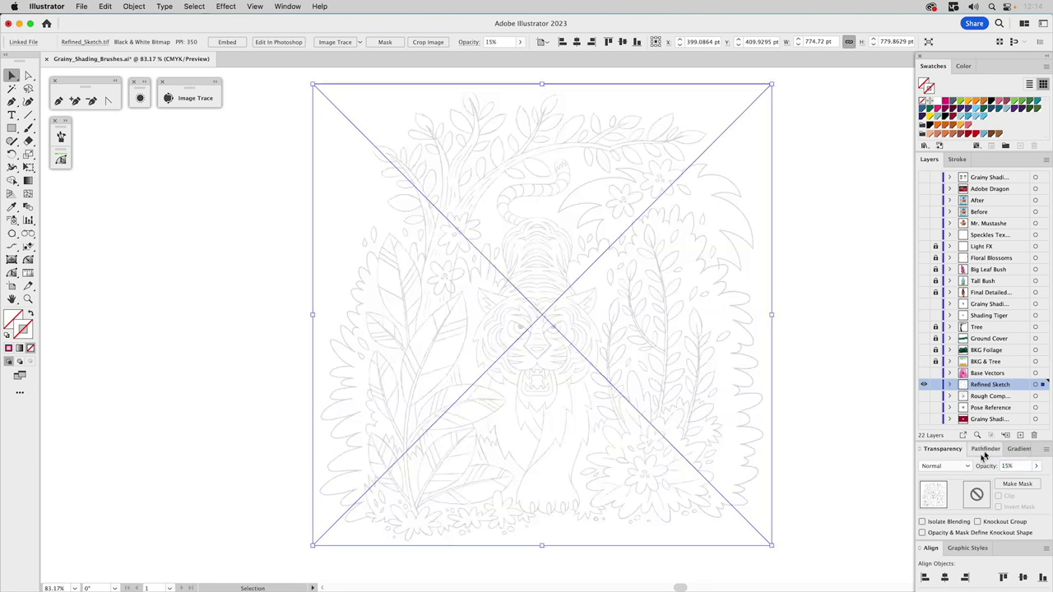
click(935, 384)
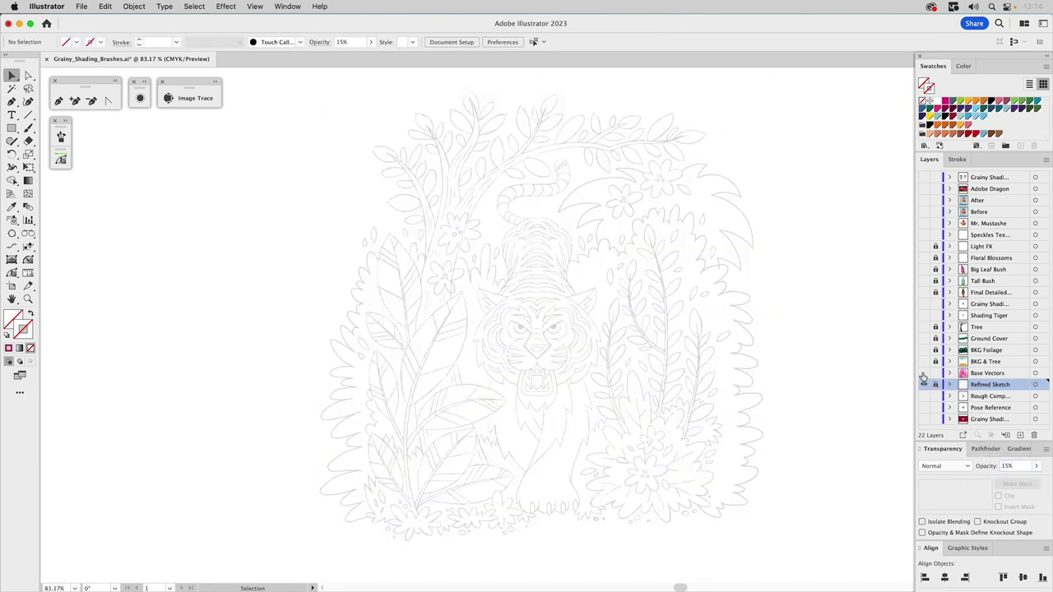
Step: Show the Base Vectors layer over the faded sketch and switch between Outline and Preview views
click(924, 375)
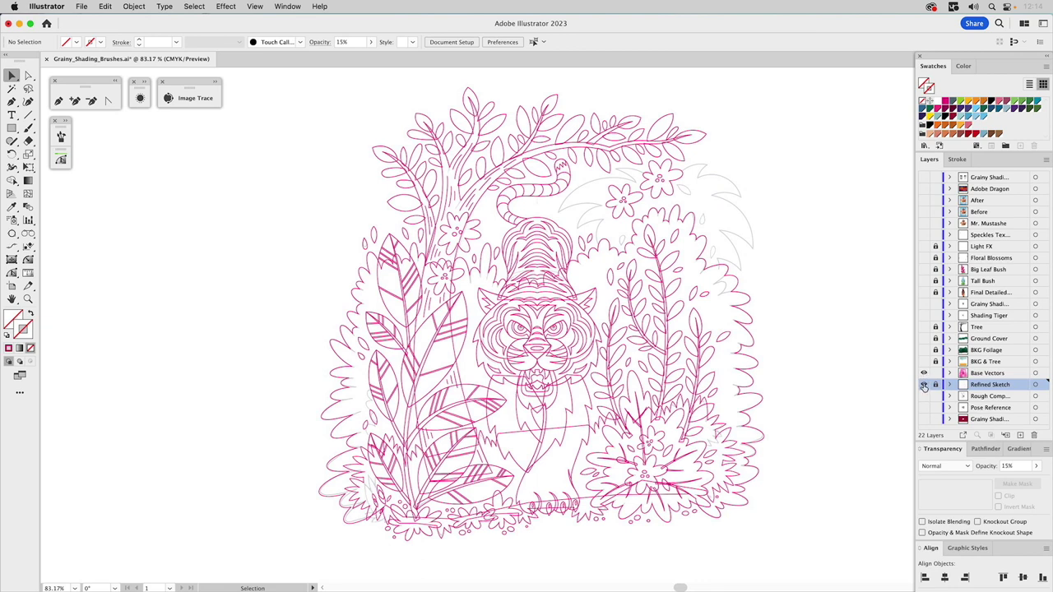
key(super+y)
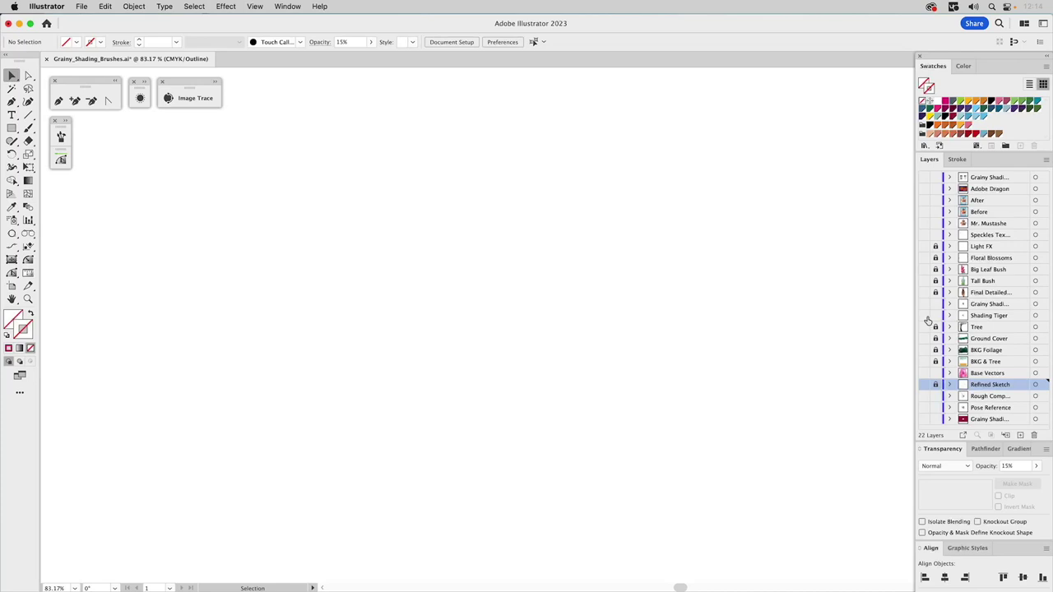
key(super+y)
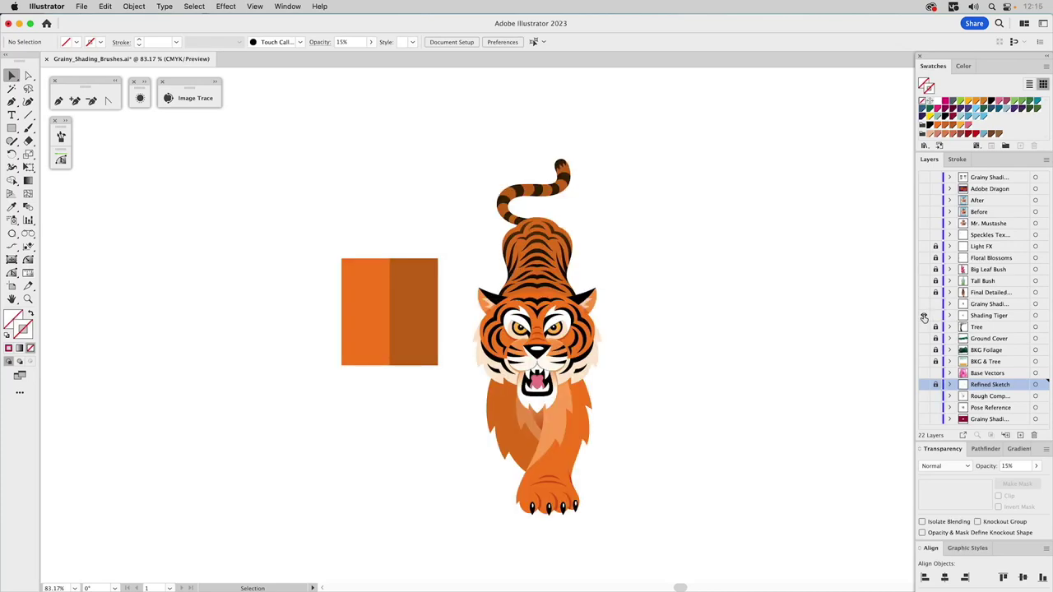
Step: Hide the Shading Tiger layer, show the grainy shading artwork layer above it and expand the brush list
click(924, 318)
click(924, 307)
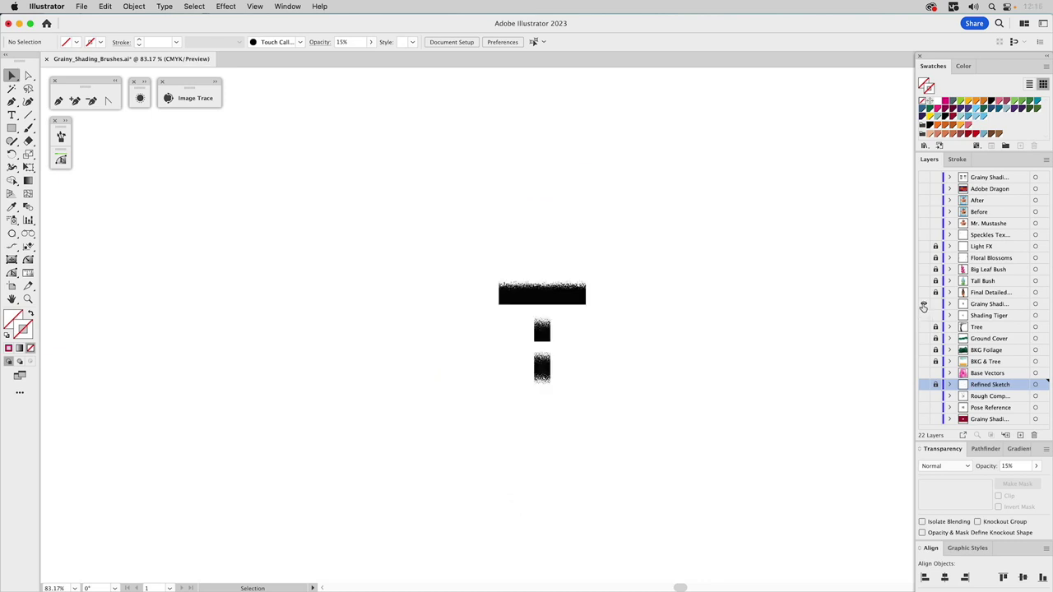
key(z)
drag(451, 248, 646, 439)
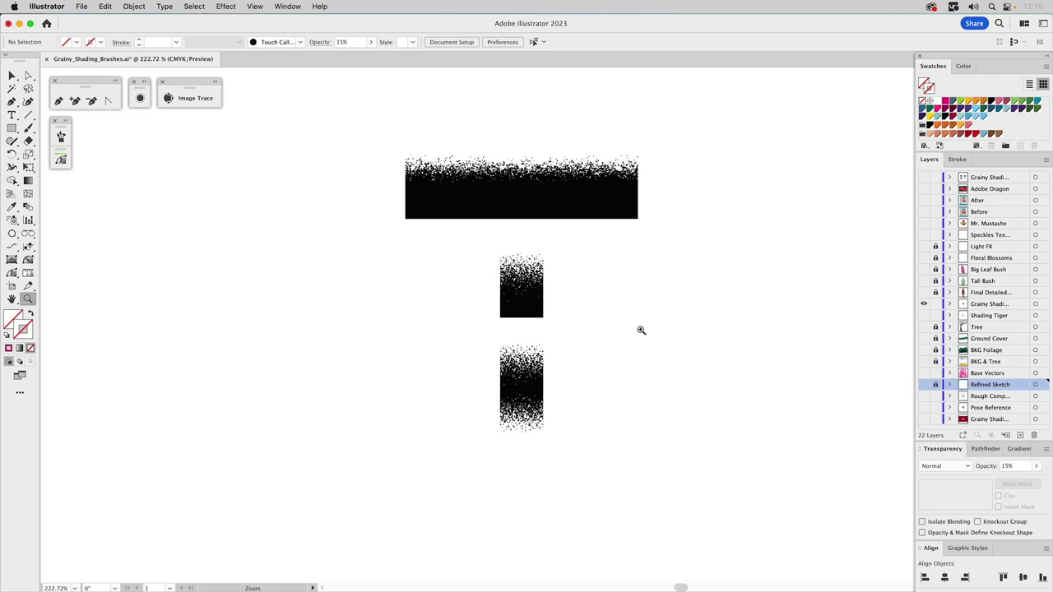
click(65, 122)
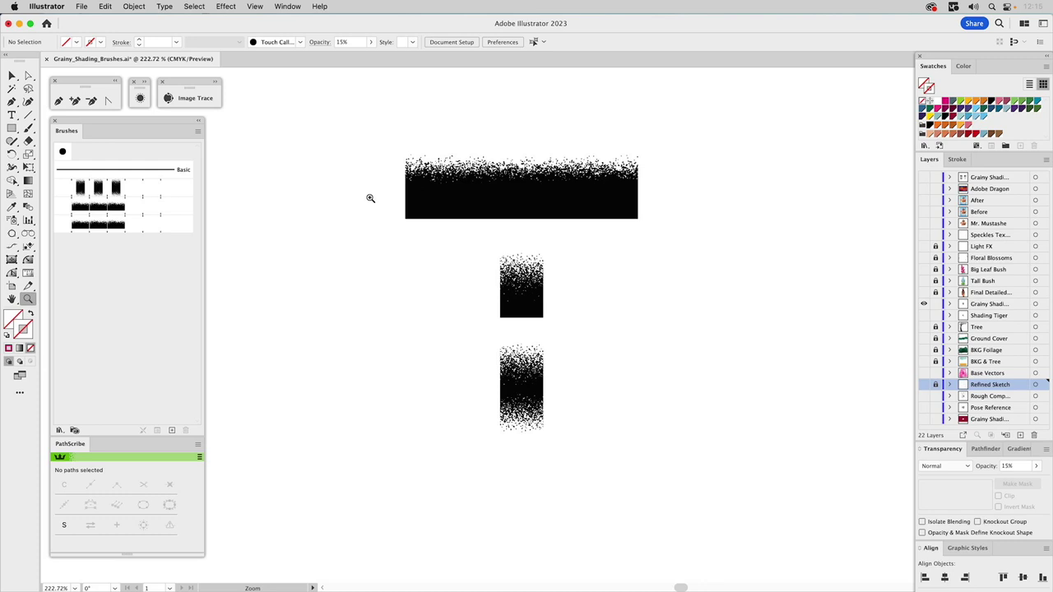
Step: Duplicate the long grainy strip to its left and right, placing the copies edge to edge to test the seamless repeat
key(v)
click(531, 207)
drag(538, 204, 596, 199)
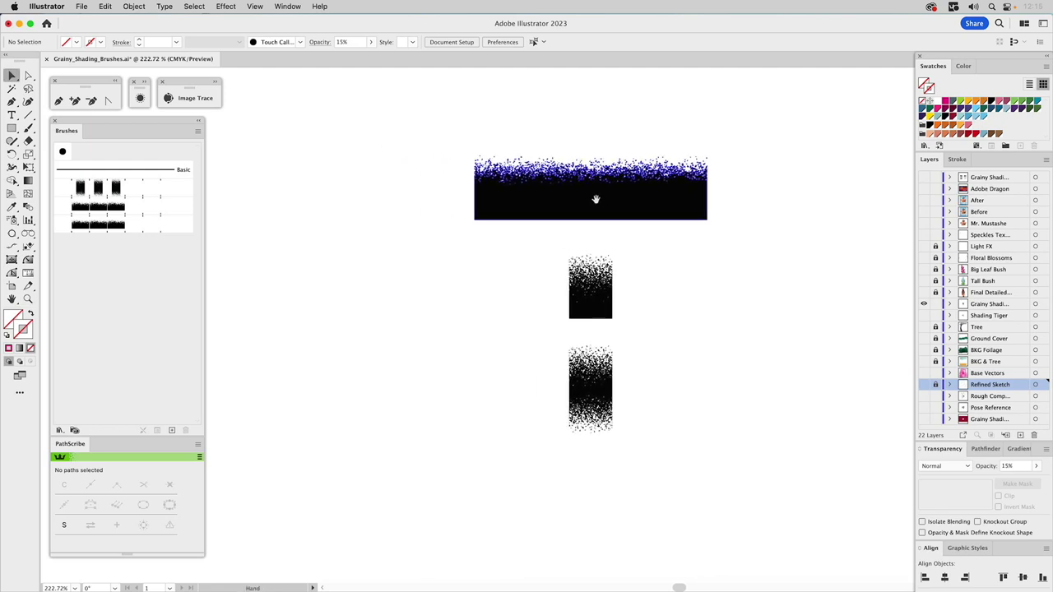
click(637, 211)
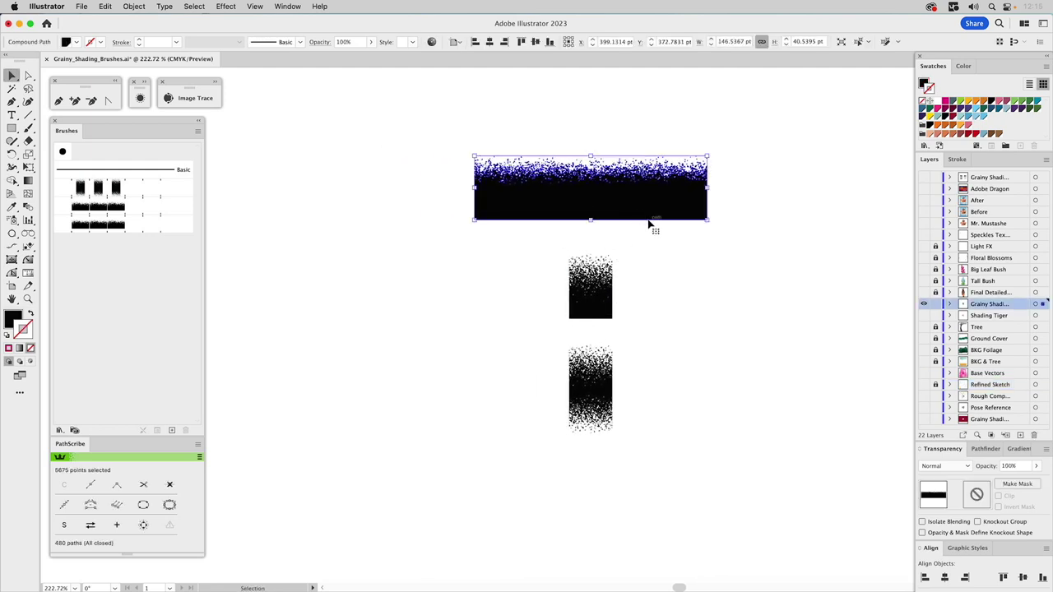
drag(687, 209, 481, 247)
drag(294, 202, 782, 196)
click(744, 247)
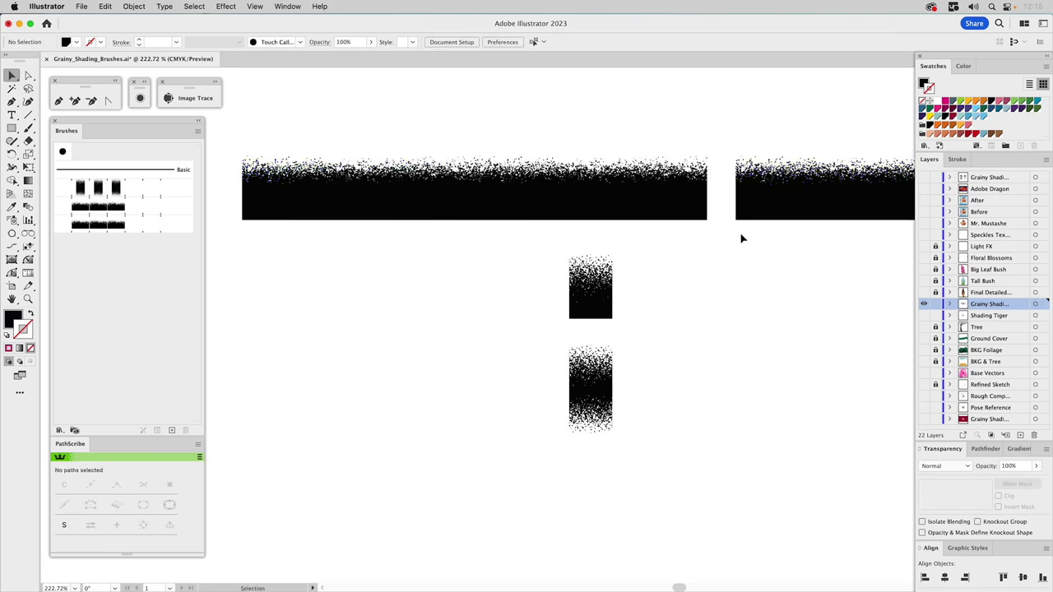
drag(738, 225, 708, 223)
click(719, 274)
mouse_move(719, 275)
mouse_down()
mouse_move(599, 285)
mouse_move(707, 279)
mouse_up()
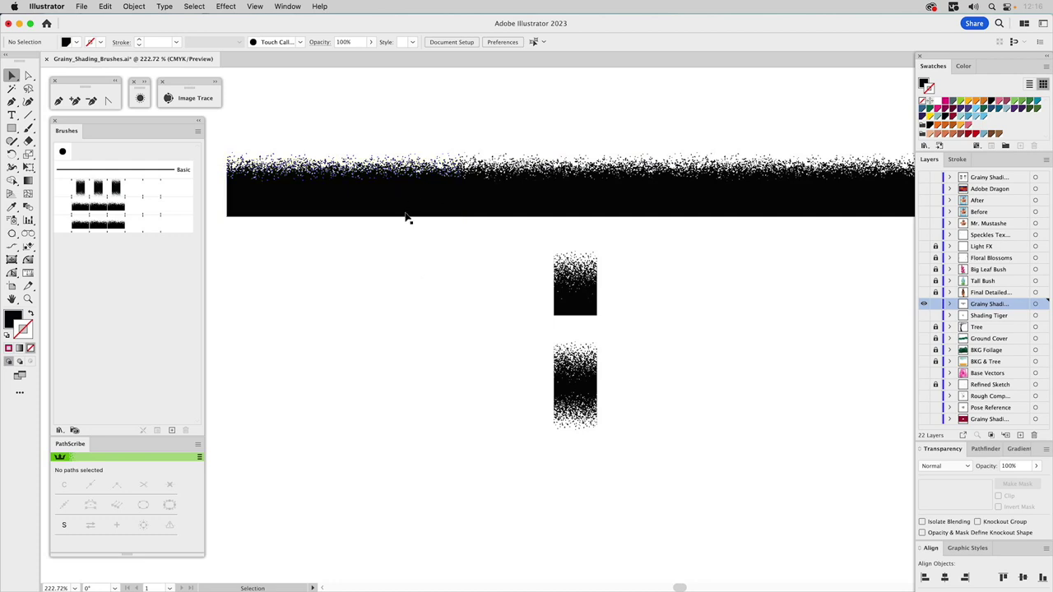
Step: Delete the two outer copies of the long grainy strip, keeping the middle one
click(403, 215)
shift+click(750, 199)
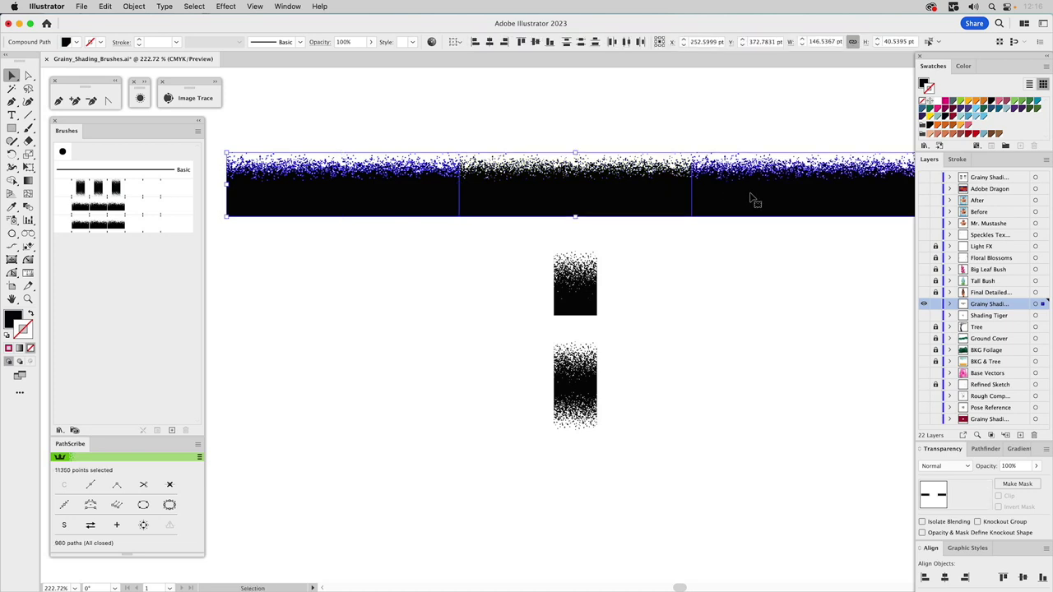
key(Delete)
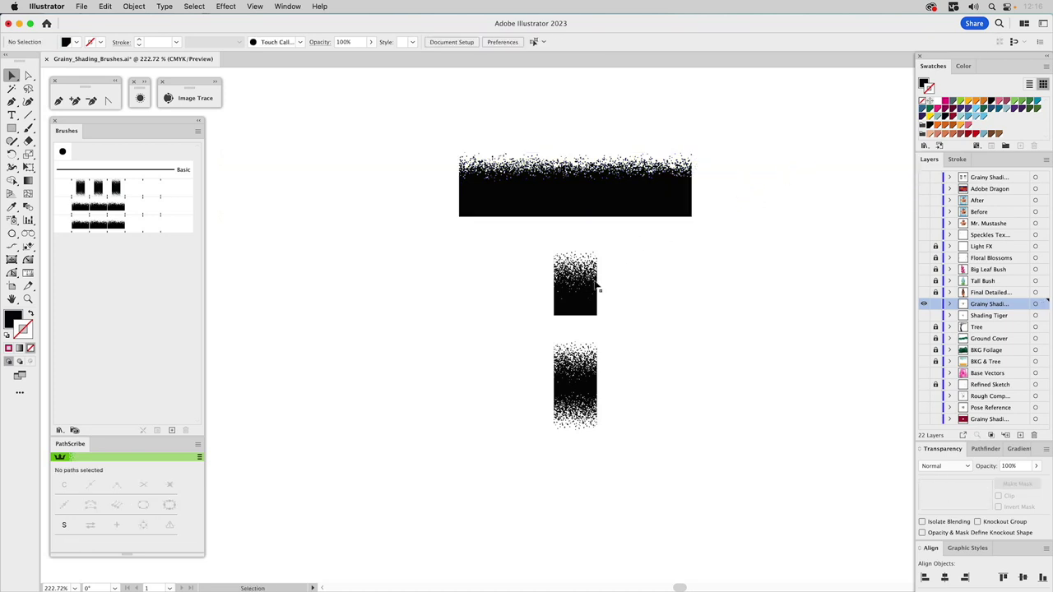
Step: Select the long grainy strip and the short grainy tile in turn to compare them as brush artwork
click(581, 199)
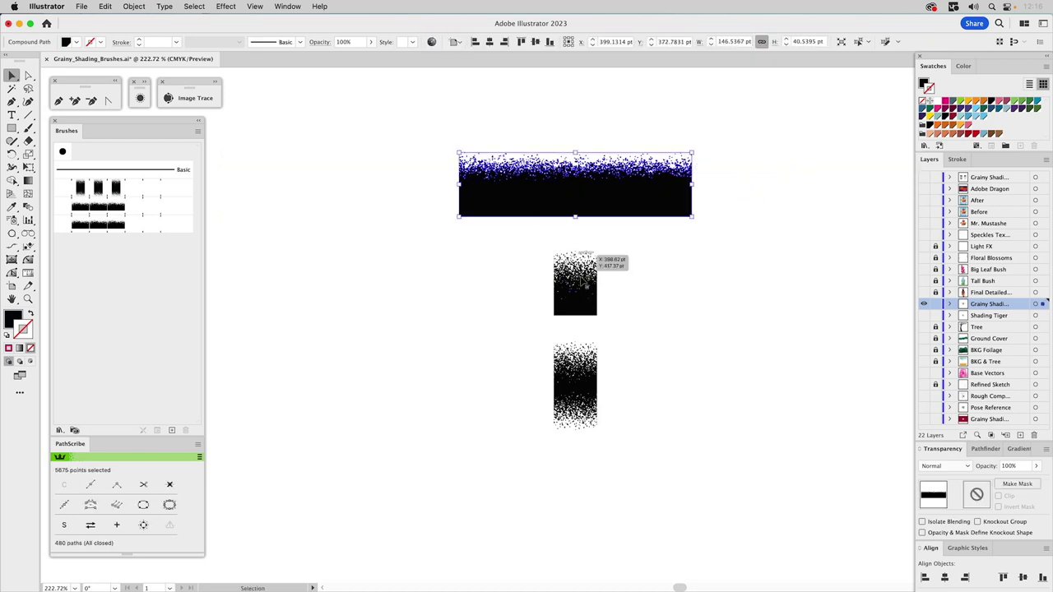
click(572, 320)
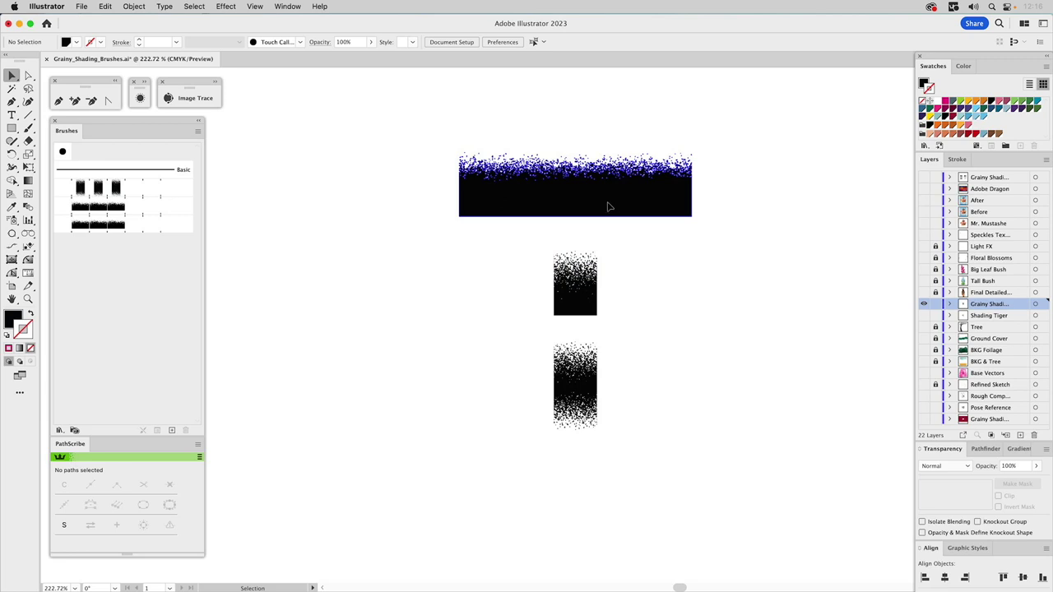
click(609, 208)
click(634, 248)
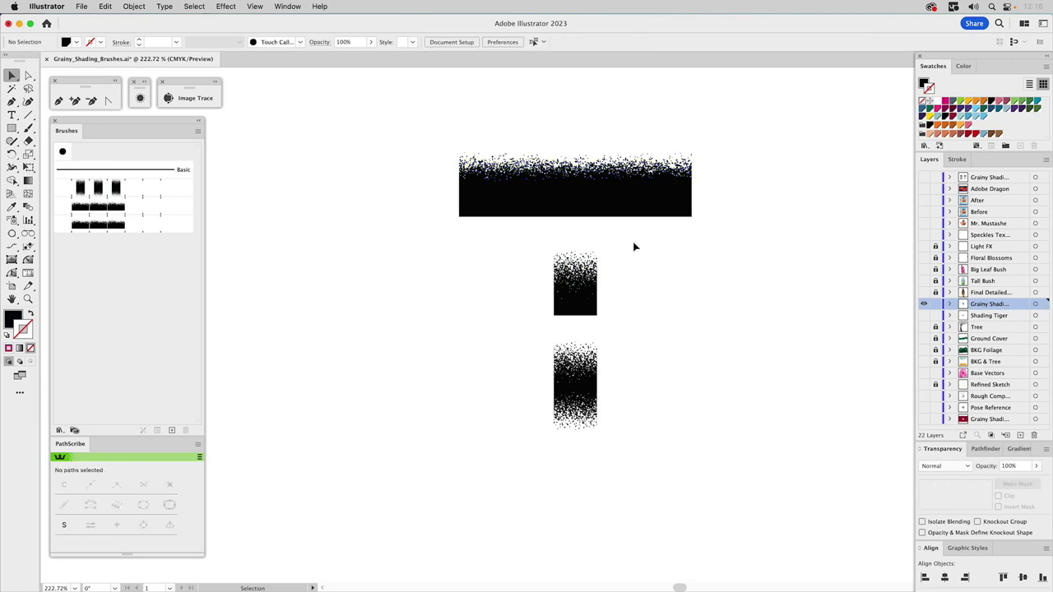
click(568, 303)
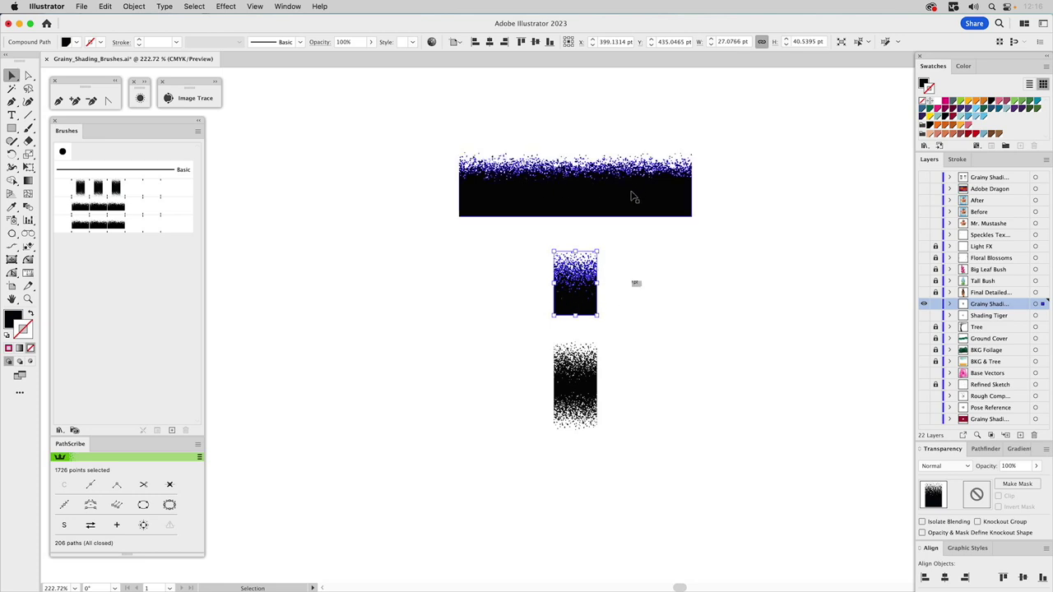
click(626, 282)
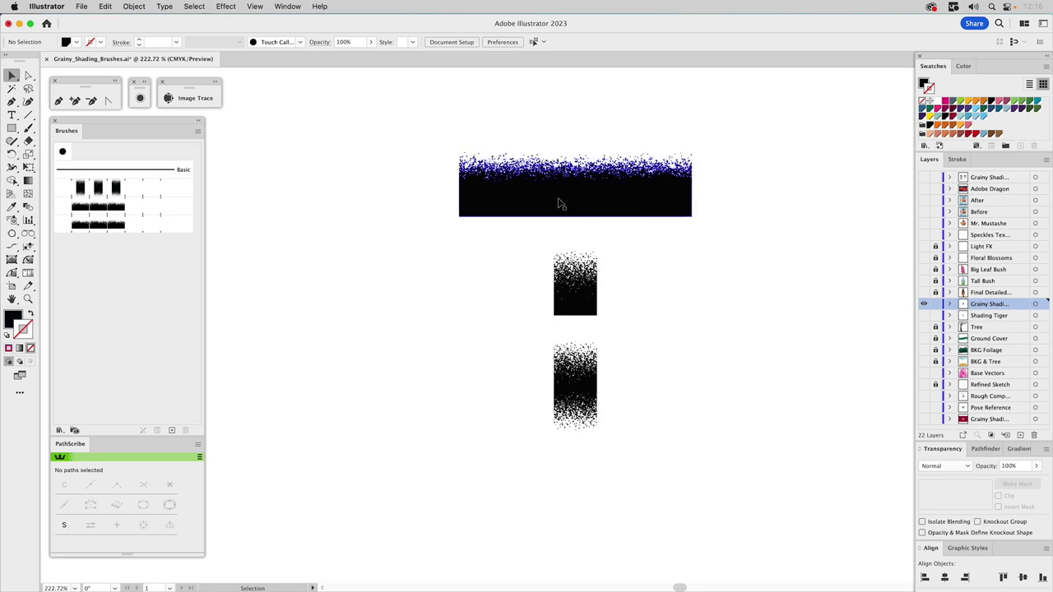
click(561, 204)
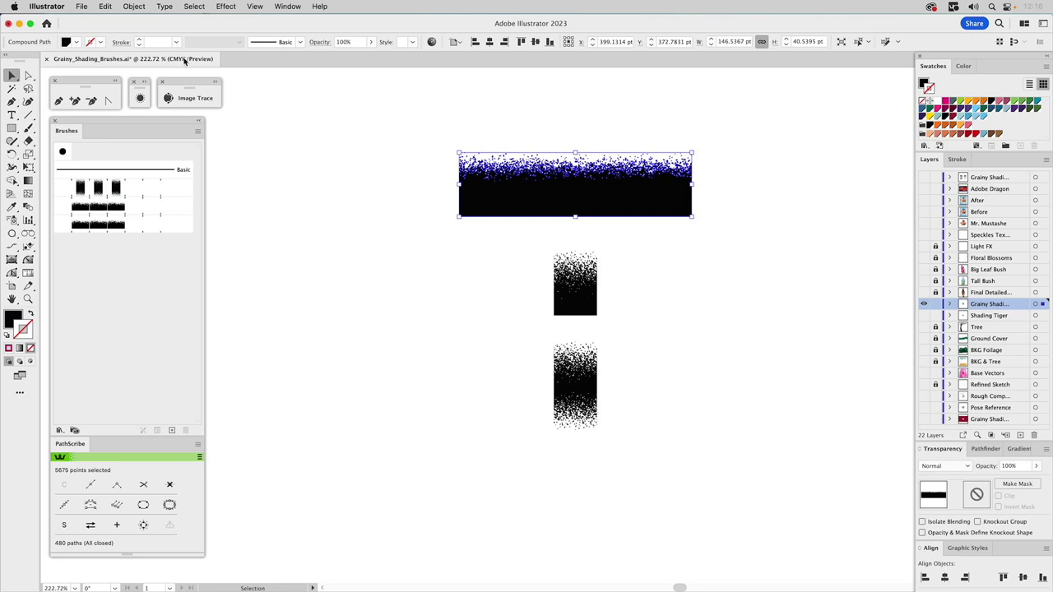
Step: Start a new Pattern Brush from the short grainy tile and set its outer corner tile to None
click(579, 310)
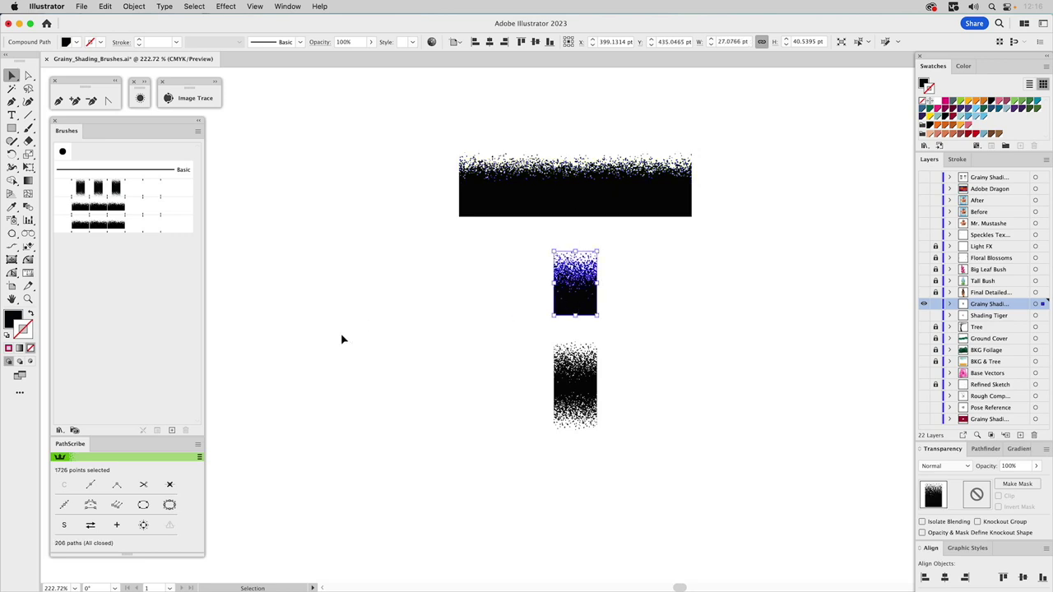
click(172, 431)
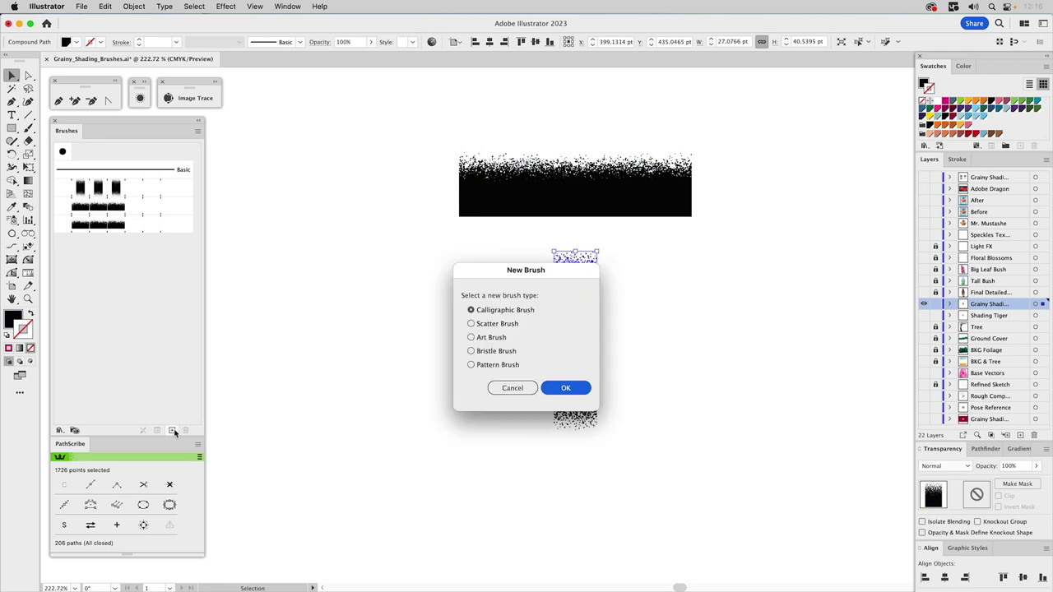
click(491, 366)
click(566, 387)
click(382, 254)
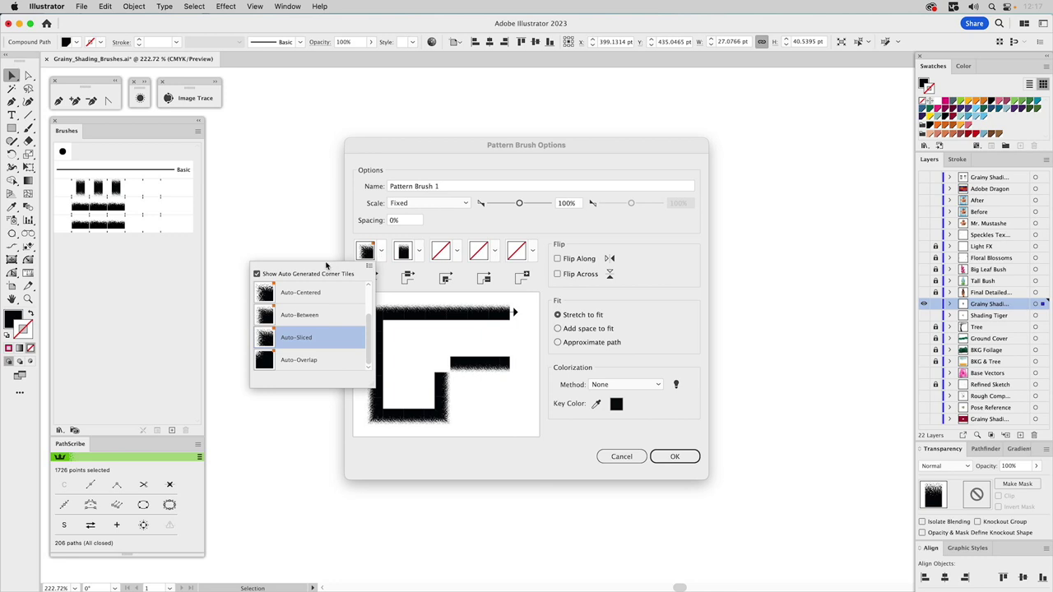
click(263, 278)
click(382, 235)
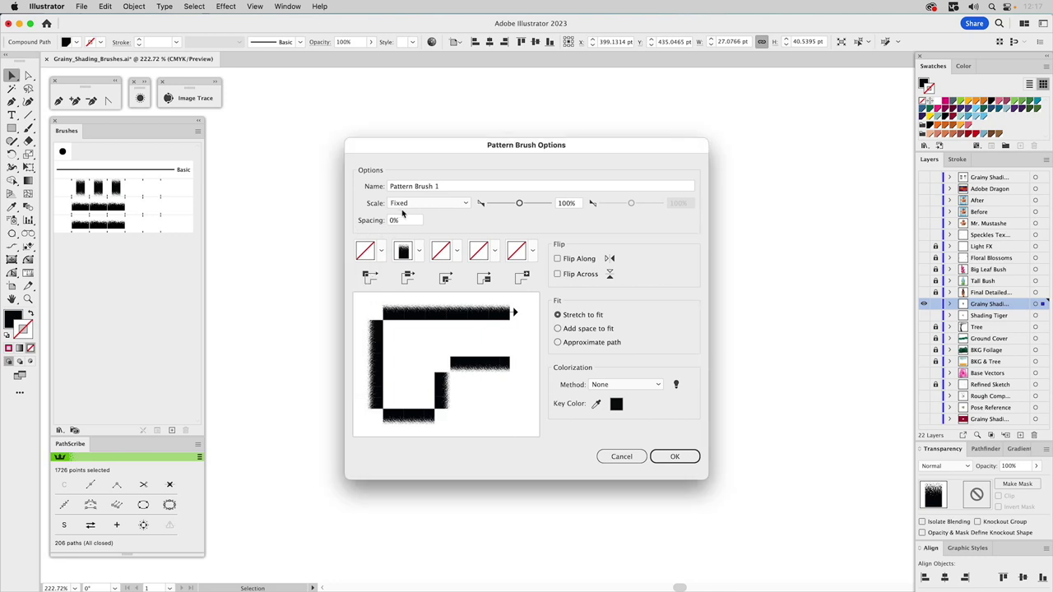
Step: Set the brush's colorization method to Tints, name it Grainy_Brush (Short) and save it
click(630, 385)
click(622, 411)
click(449, 186)
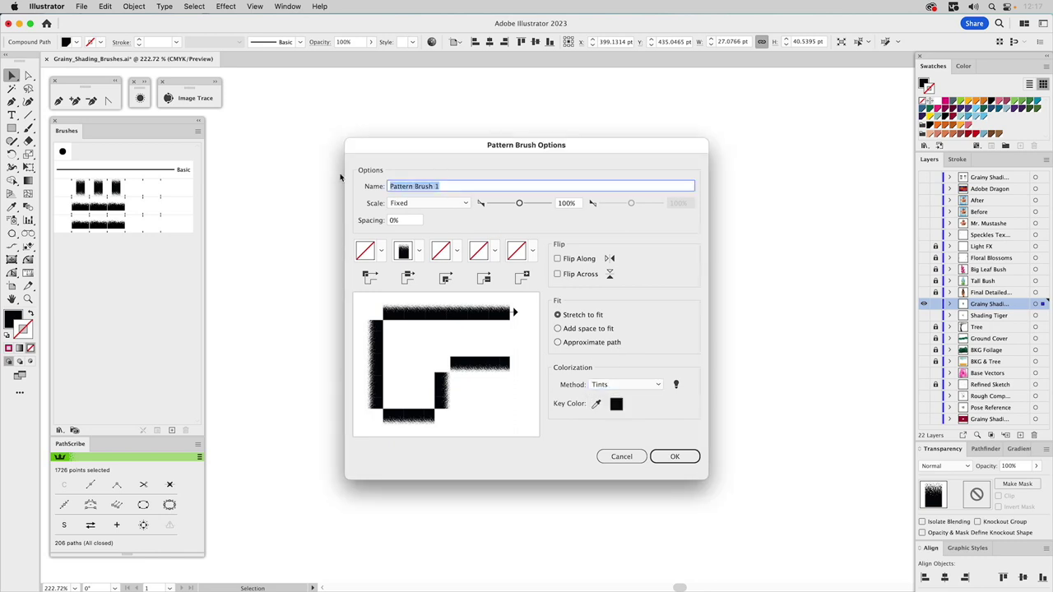
text(Grainy_)
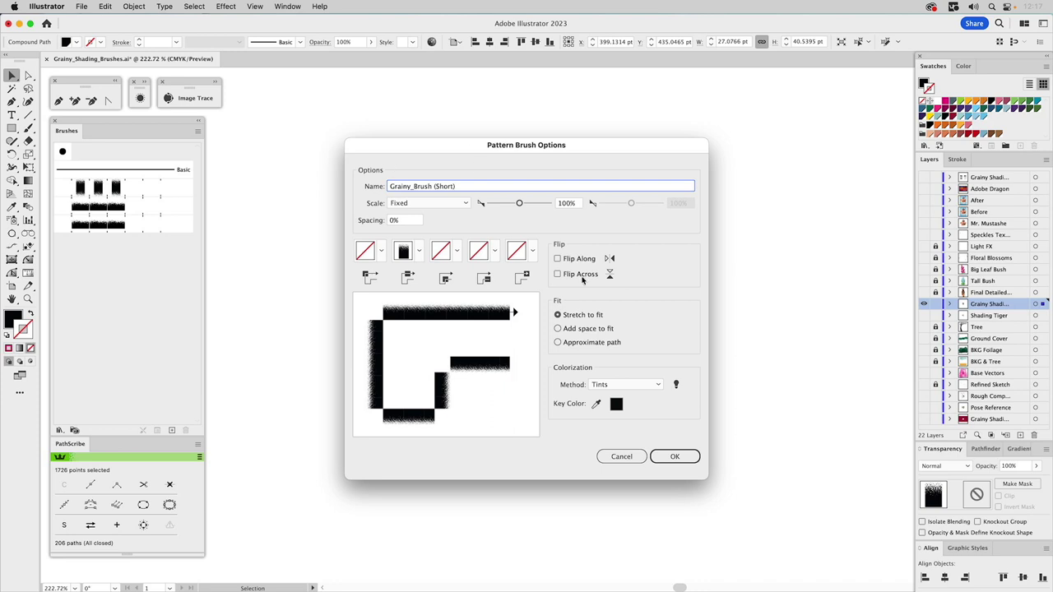
click(675, 457)
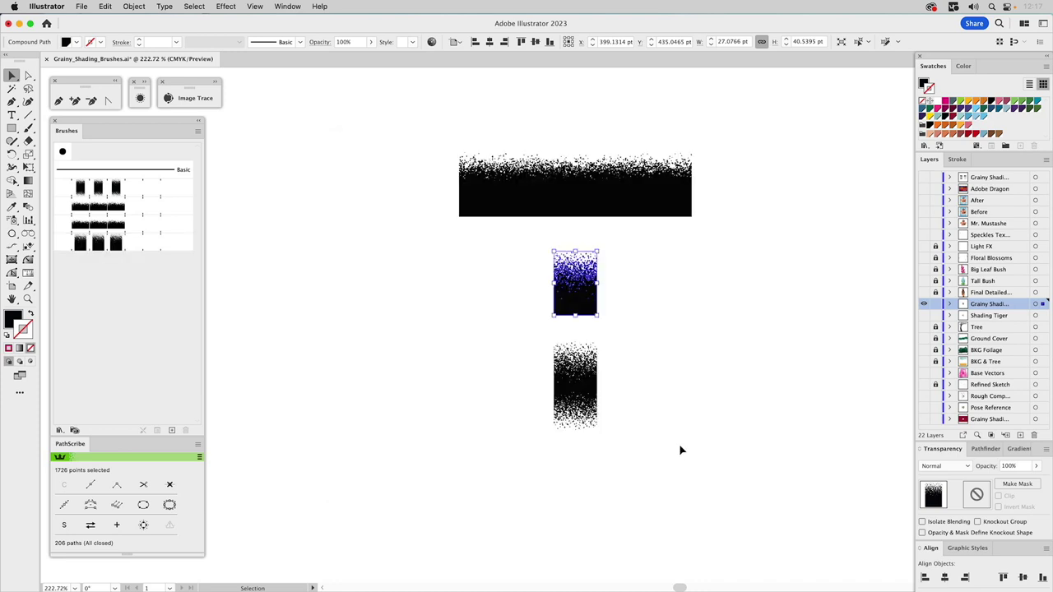
Step: Start a new Pattern Brush from the long grainy strip and set its outer corner tile to None
click(543, 210)
click(172, 431)
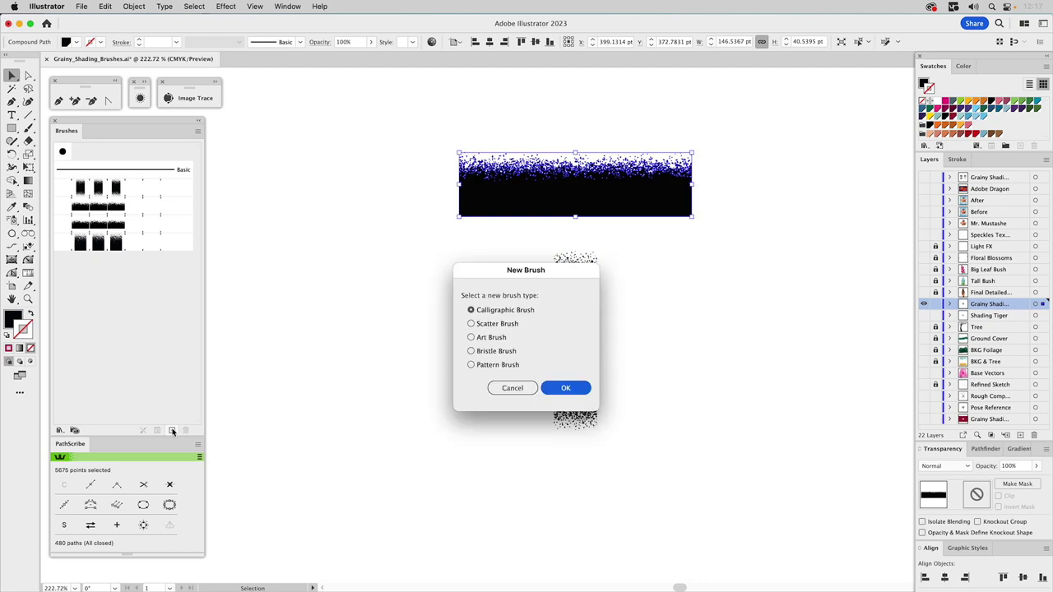
click(488, 367)
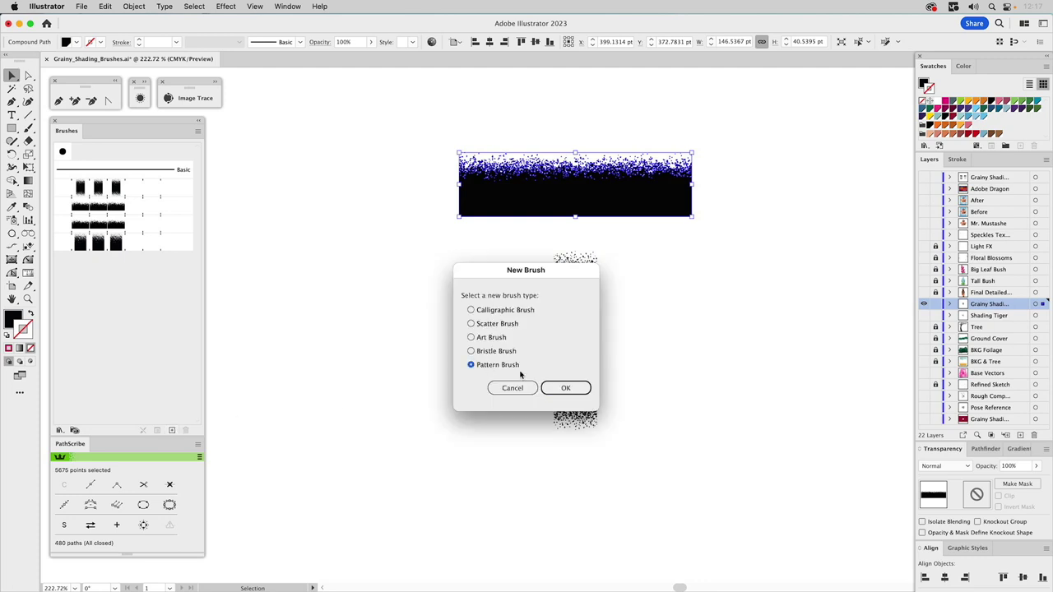
key(Return)
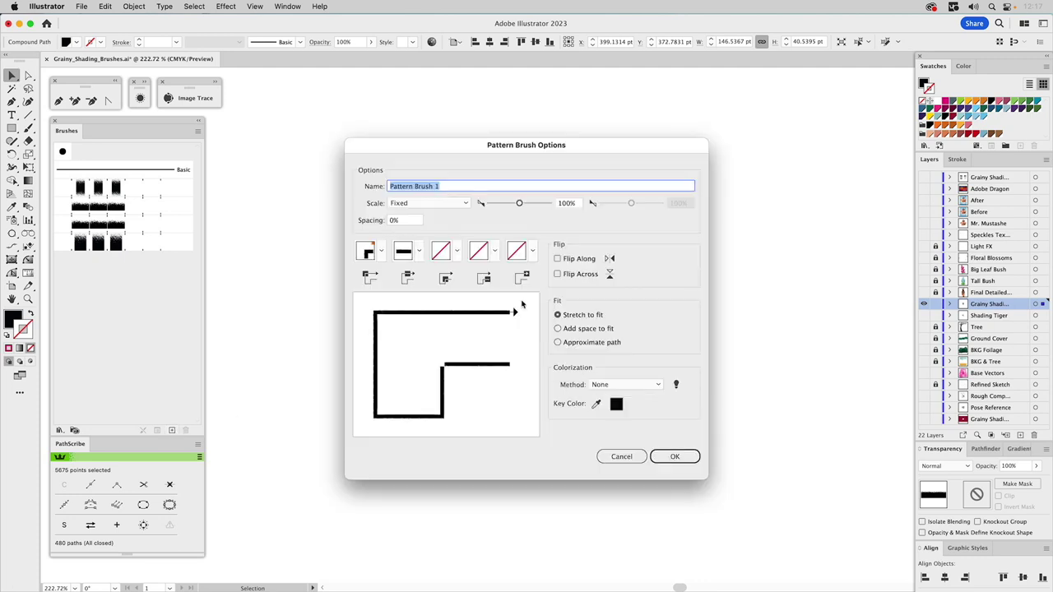
click(383, 252)
click(281, 275)
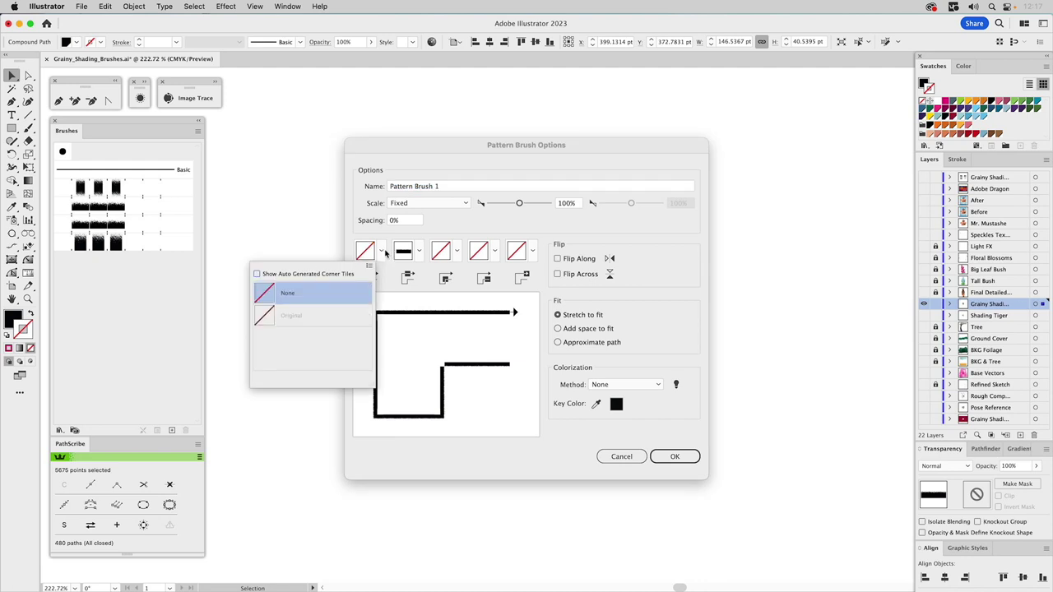
click(449, 216)
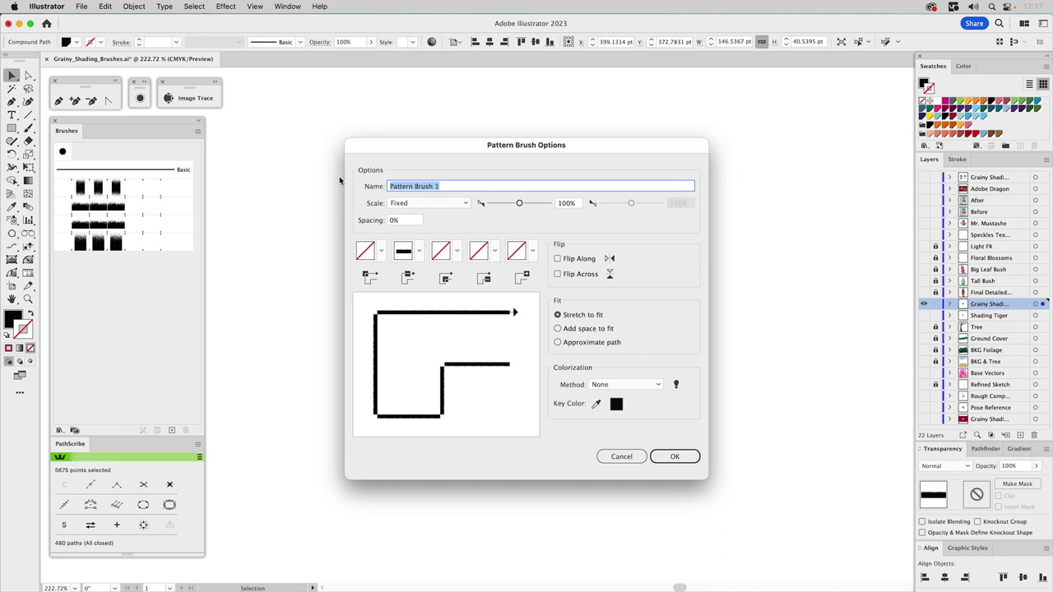
Step: Name the brush Grainy_Brush (Long), set its colorization method to Tints, save it and deselect the strip
text(Grainy_)
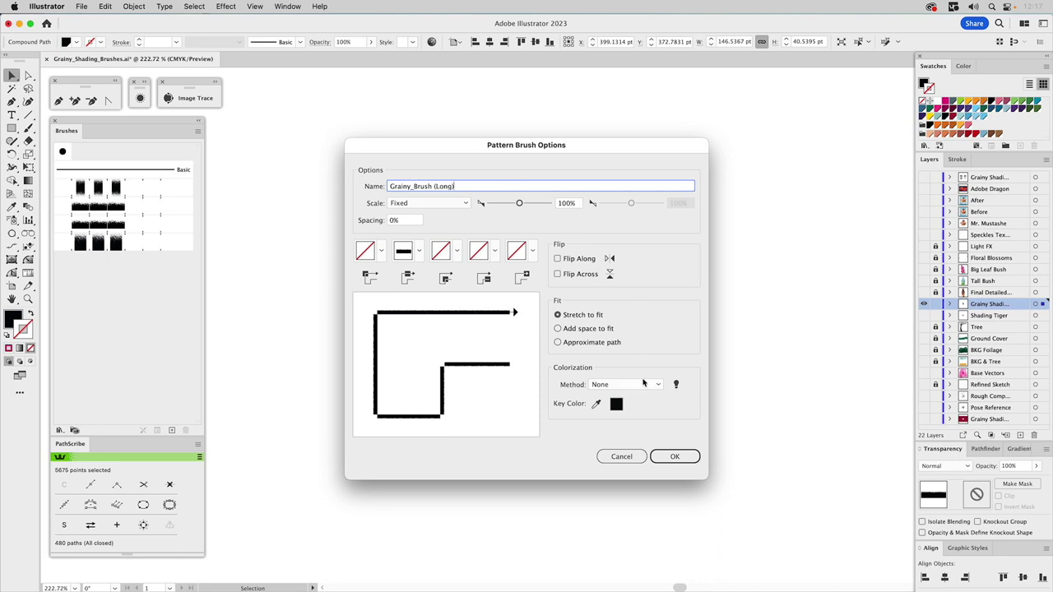
click(612, 385)
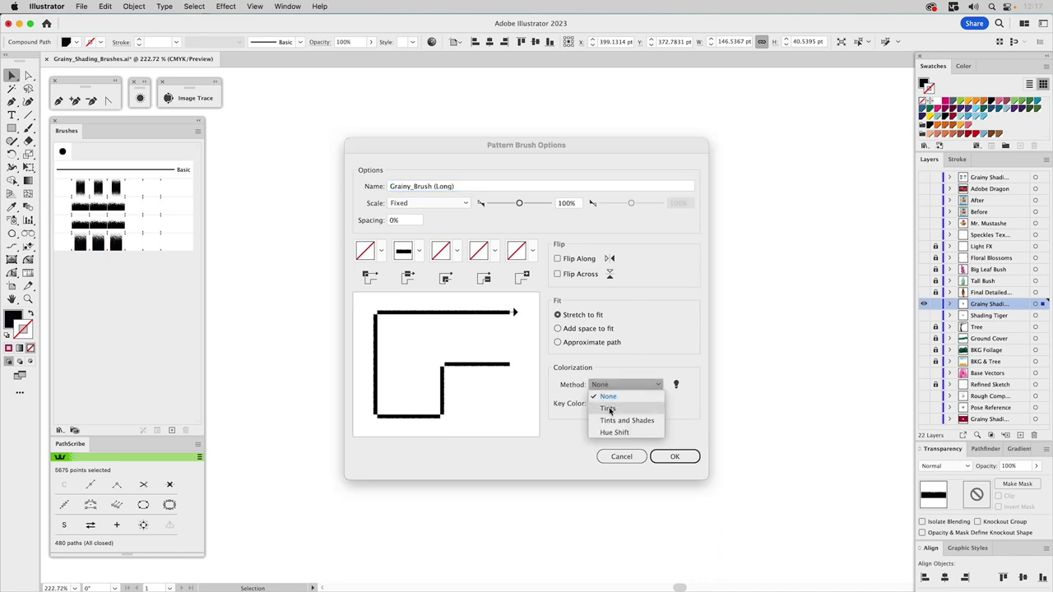
click(609, 409)
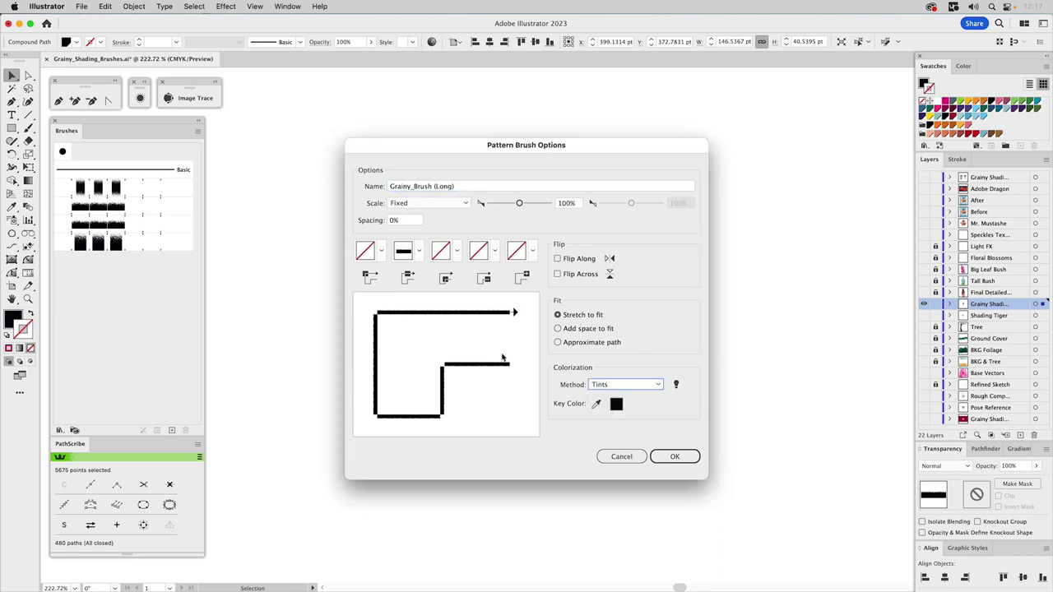
click(671, 459)
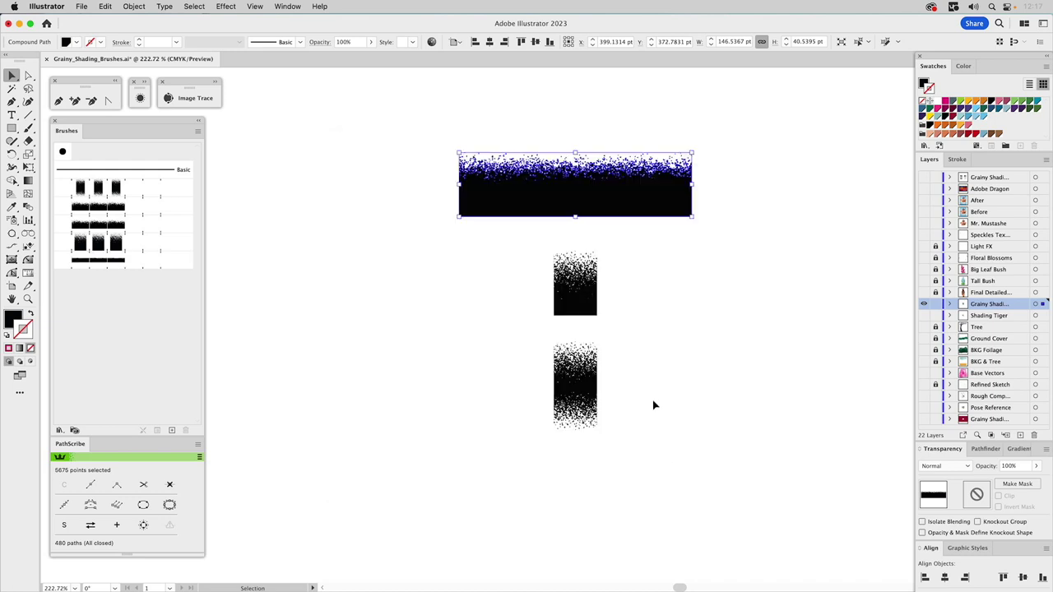
click(300, 279)
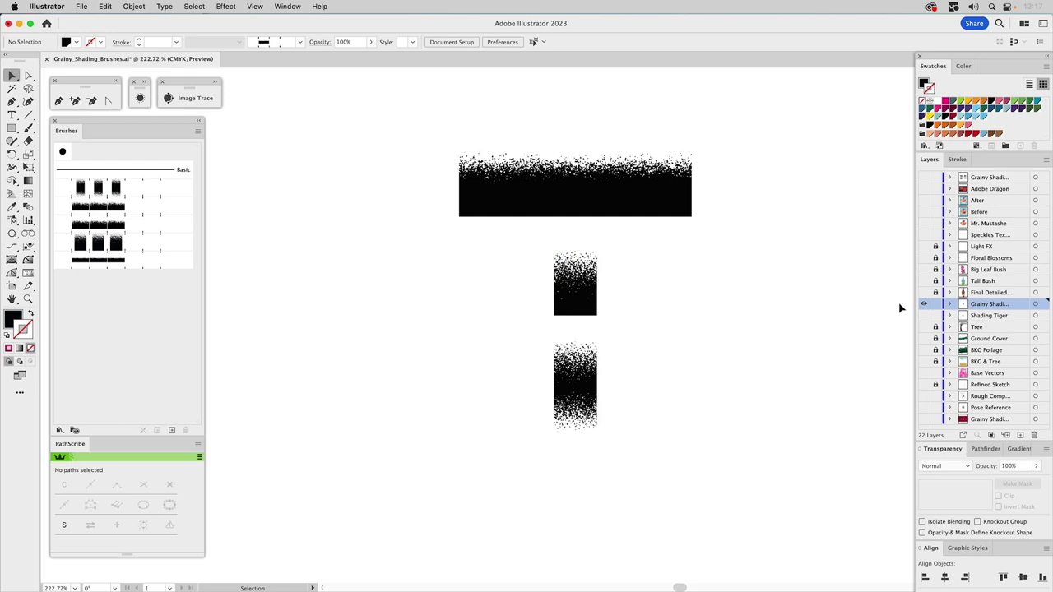
Step: Hide the layer with the grainy tiles and show the Shading Tiger layer, fitting the whole artboard in view
click(925, 306)
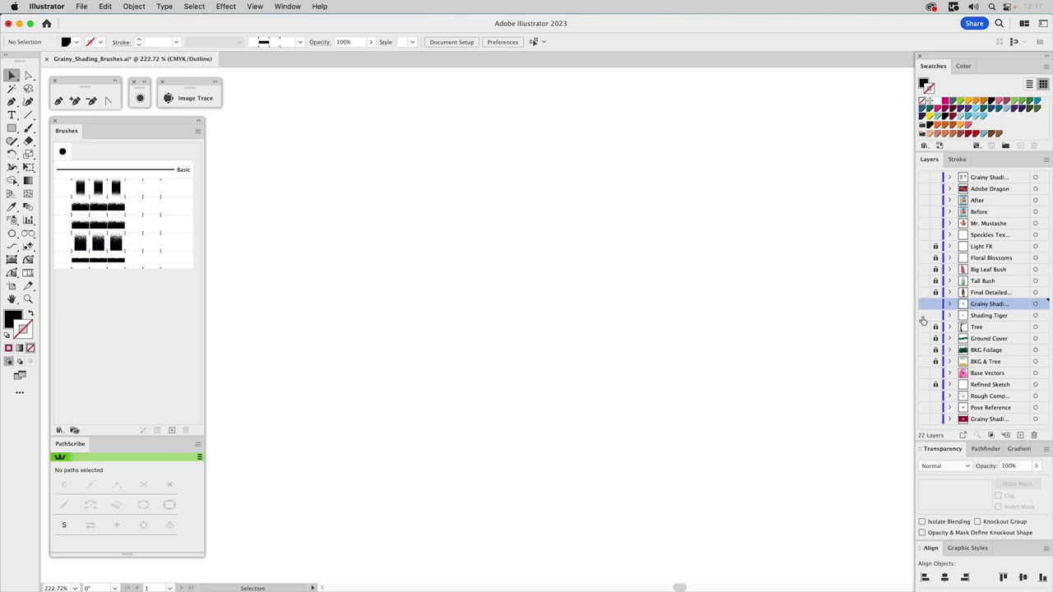
click(923, 316)
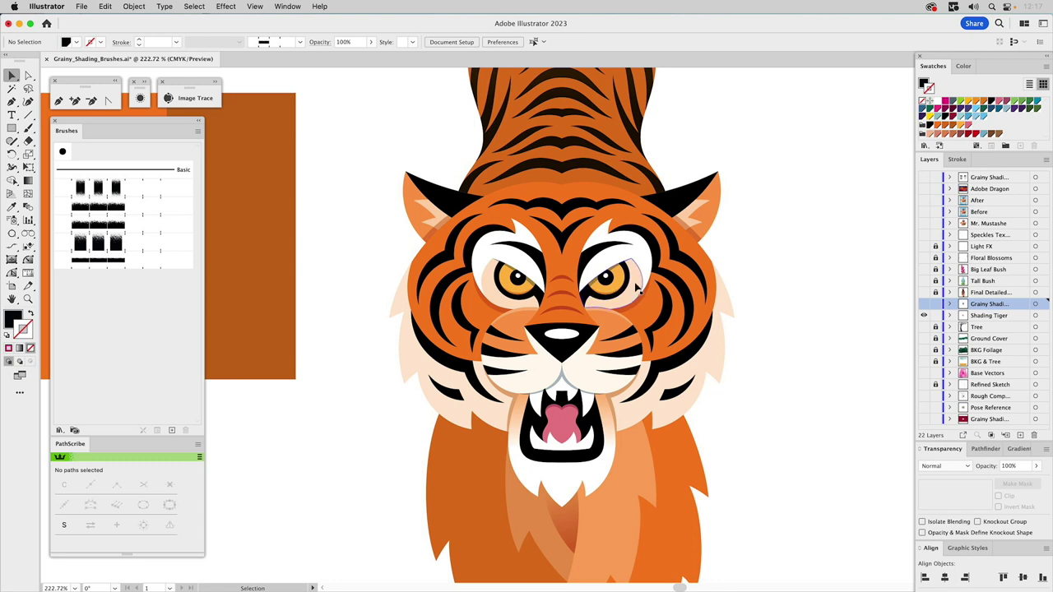
key(super+0)
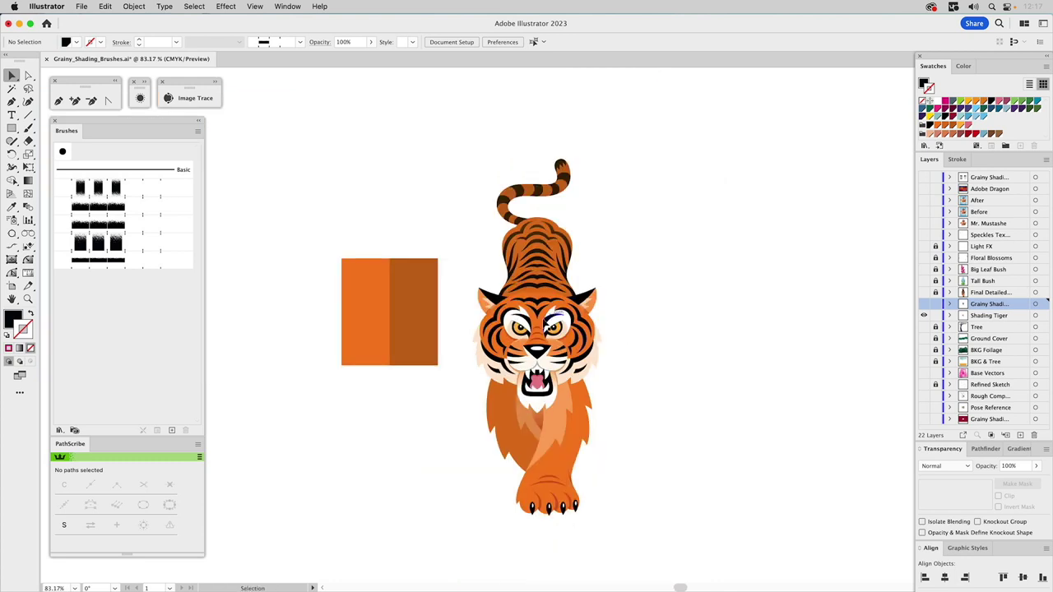
Step: Move the tiger's head group away from the body and undo the move
click(547, 334)
drag(547, 333, 707, 326)
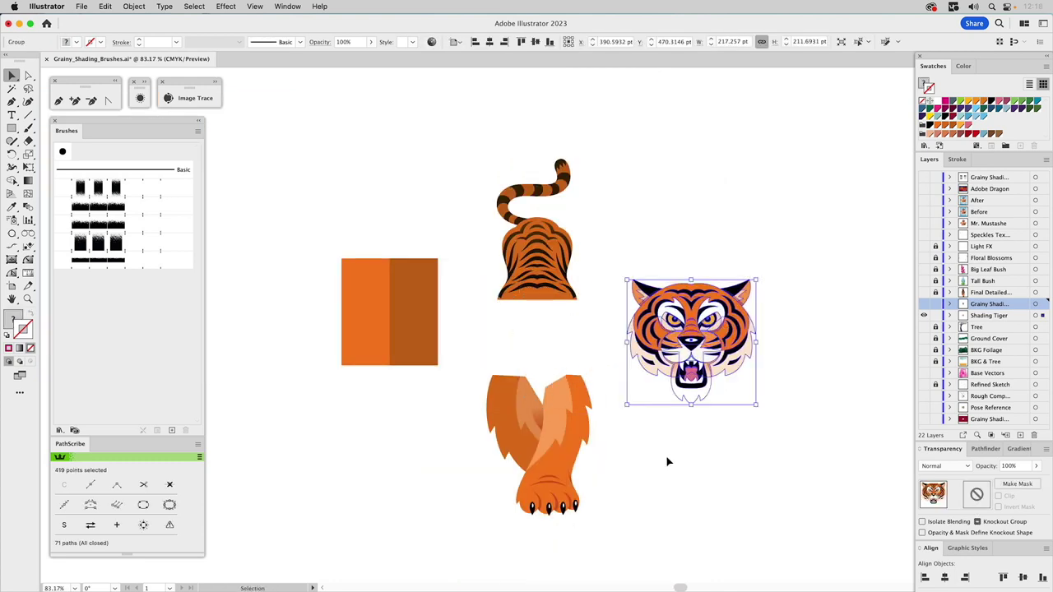
key(super+z)
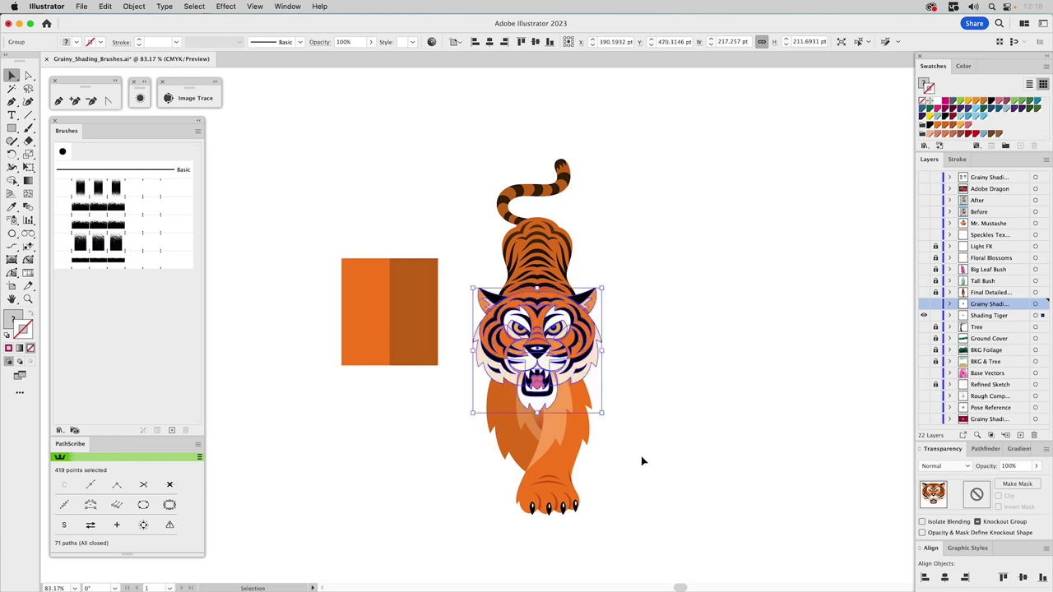
Step: Select the tiger's front leg, rear leg group and head group in turn to examine how the artwork is divided
click(576, 445)
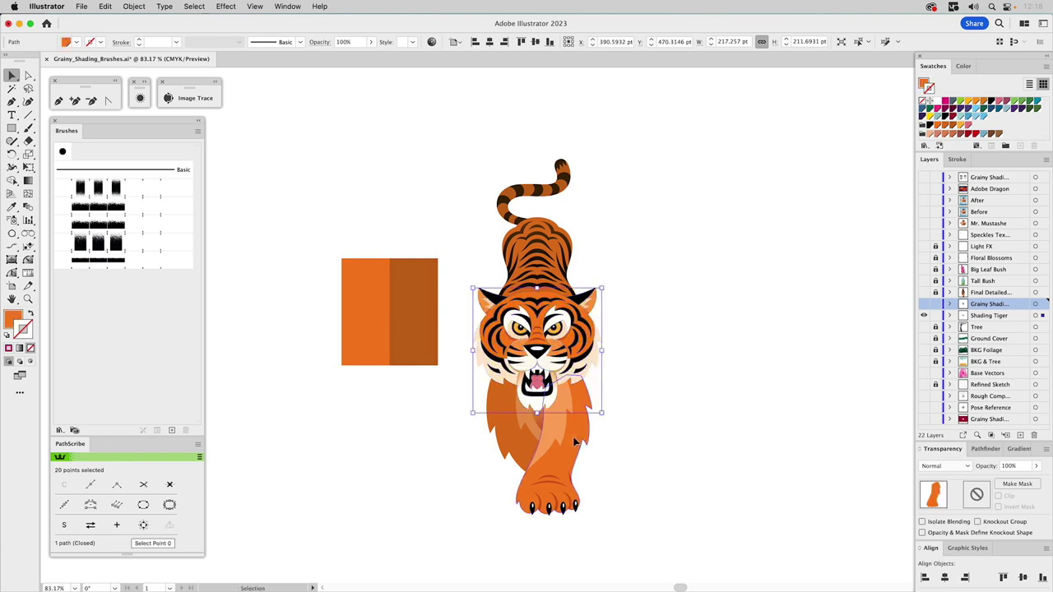
click(500, 411)
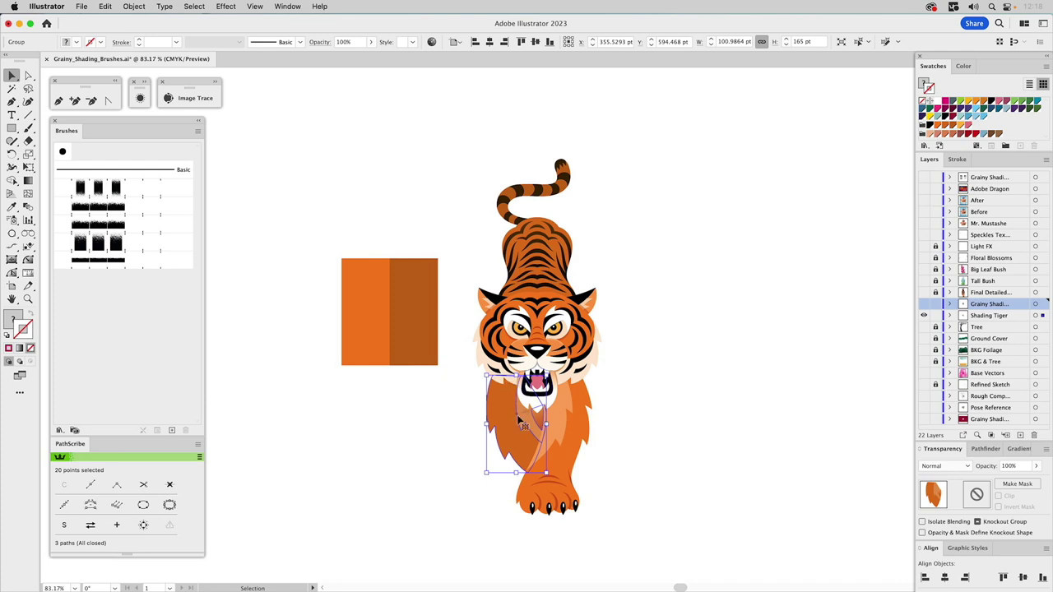
click(581, 428)
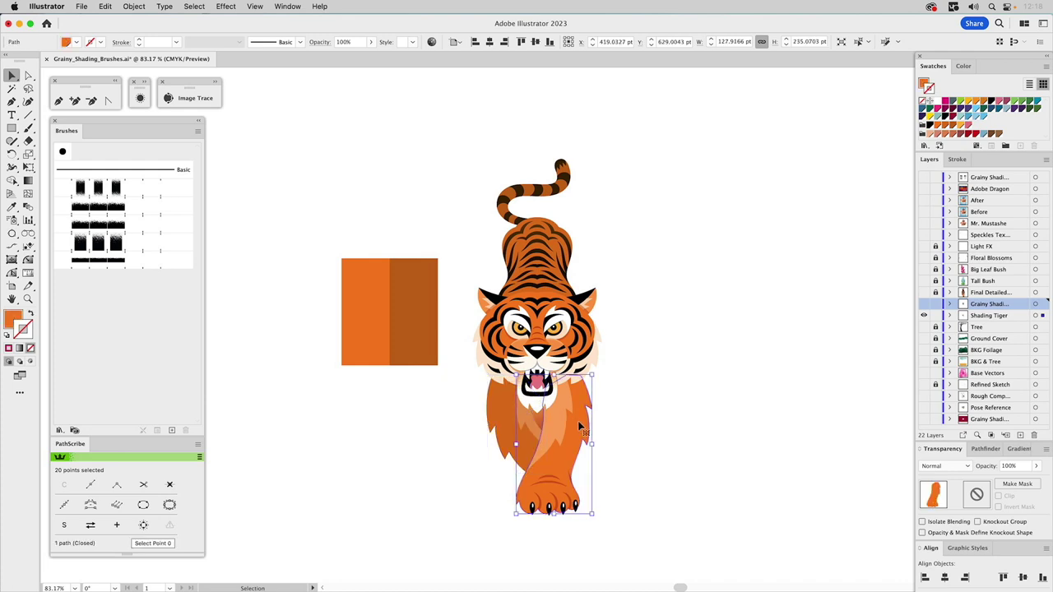
click(517, 352)
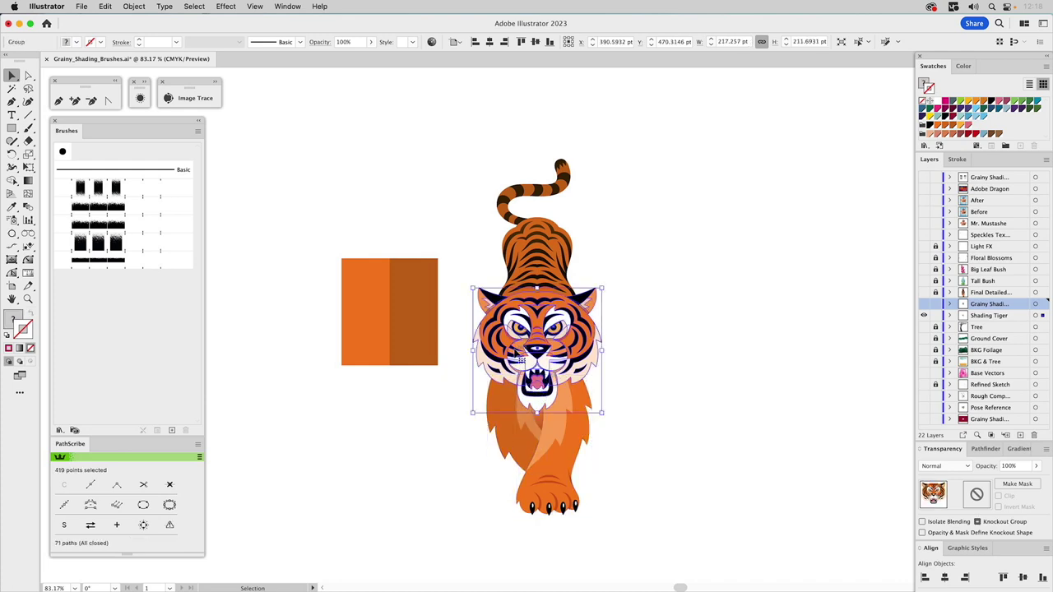
Step: Move the tiger's body and tail group aside, undo the move and deselect everything
click(529, 280)
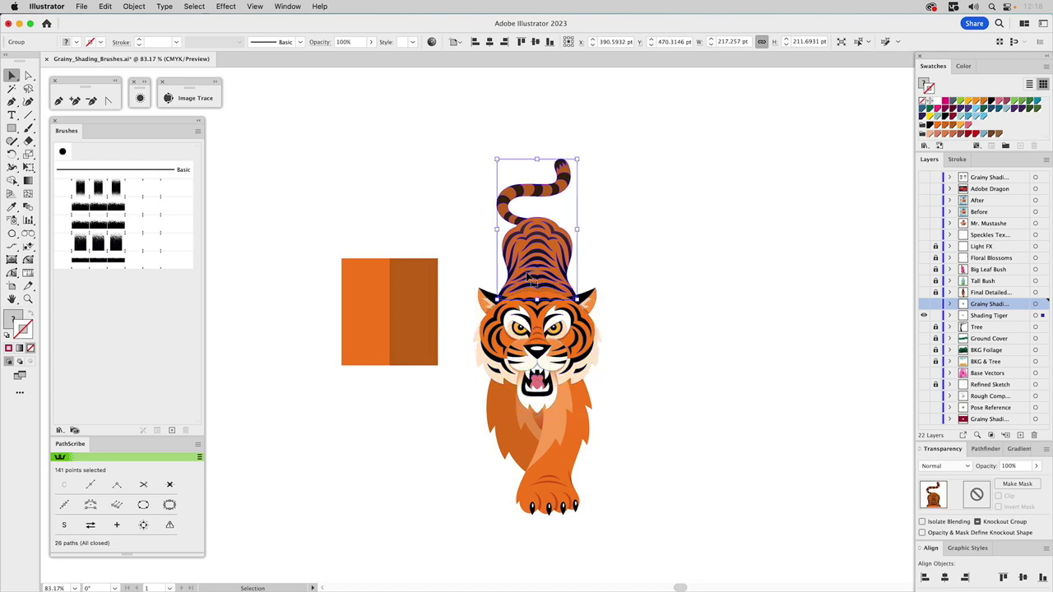
drag(531, 282, 593, 247)
key(super+z)
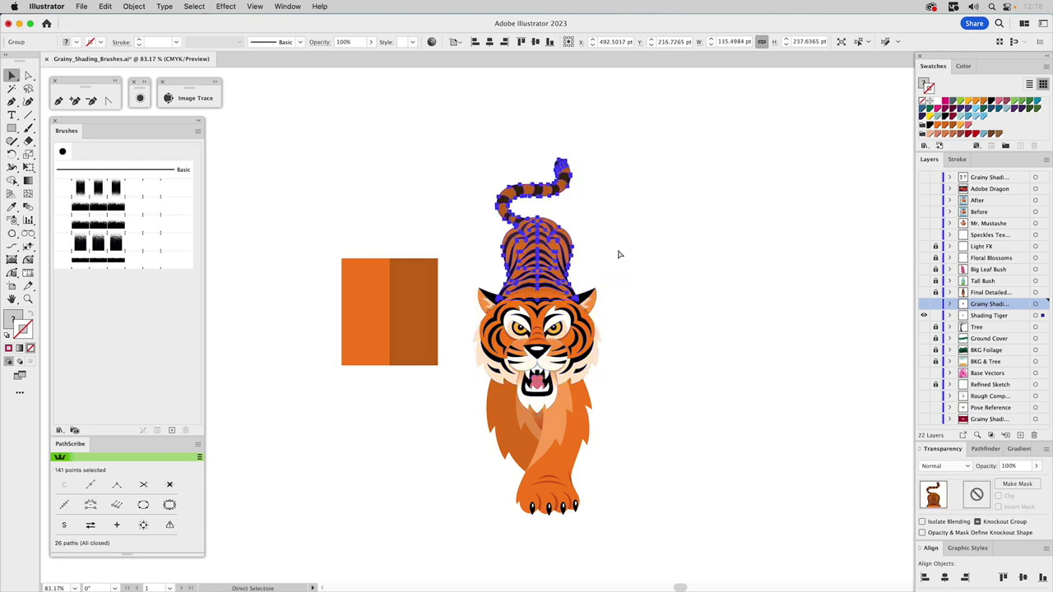
click(663, 271)
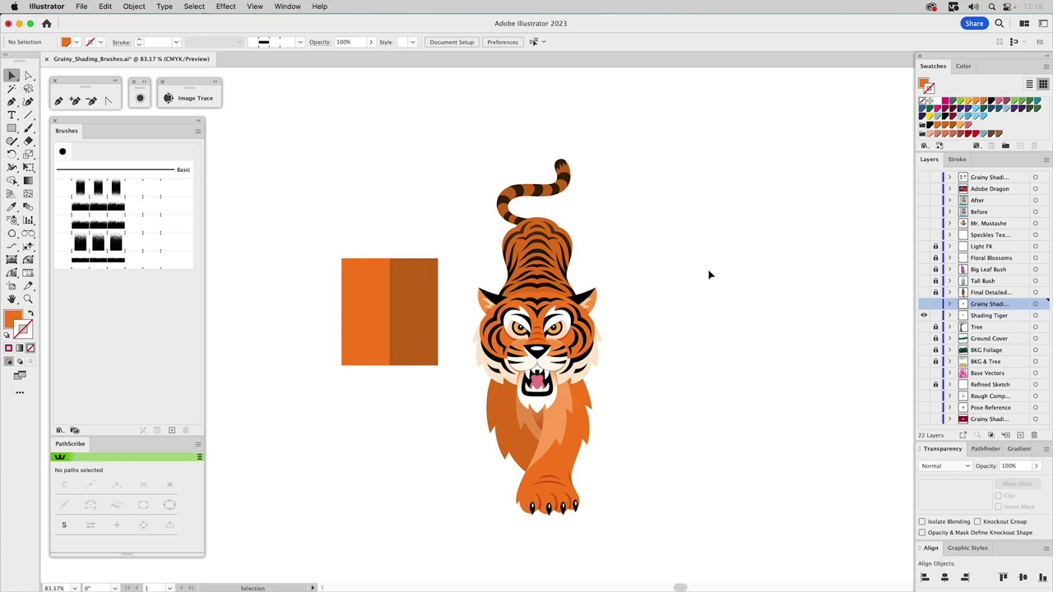
Step: Isolate the tiger's head group to examine its shapes, and leave isolation mode
click(566, 323)
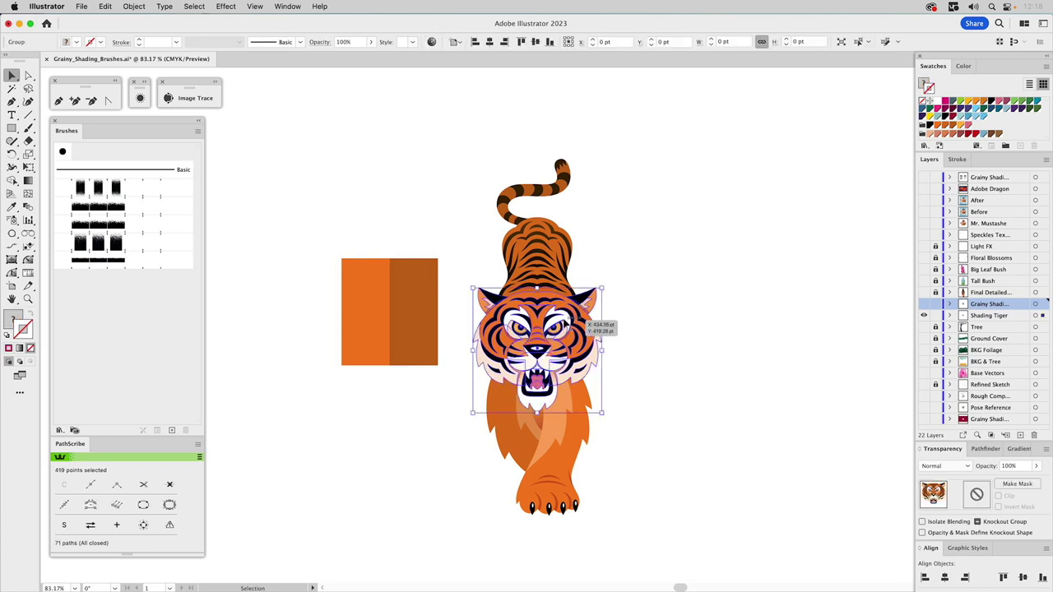
double_click(568, 323)
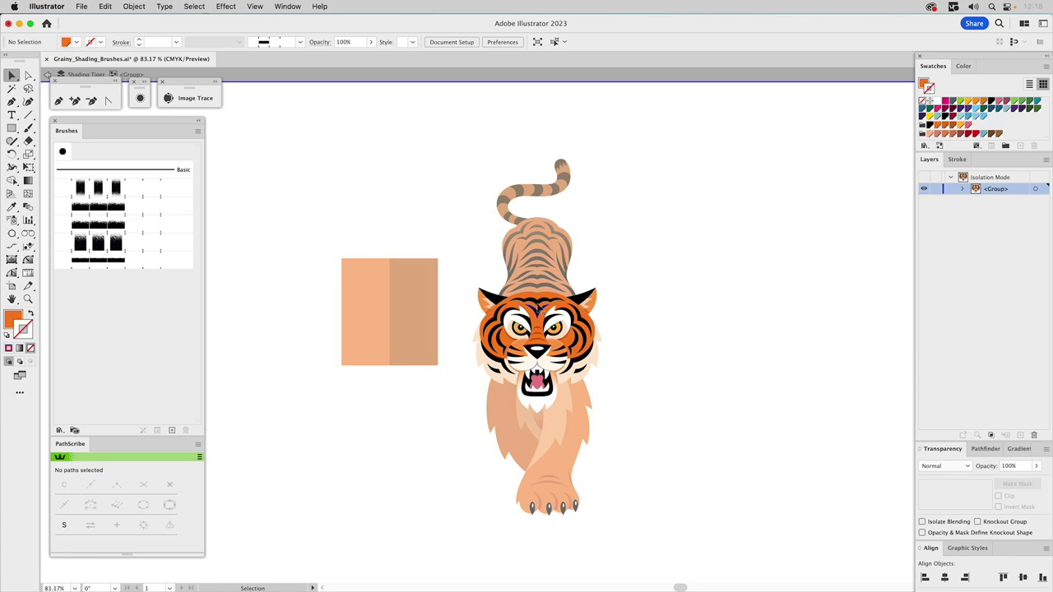
double_click(616, 237)
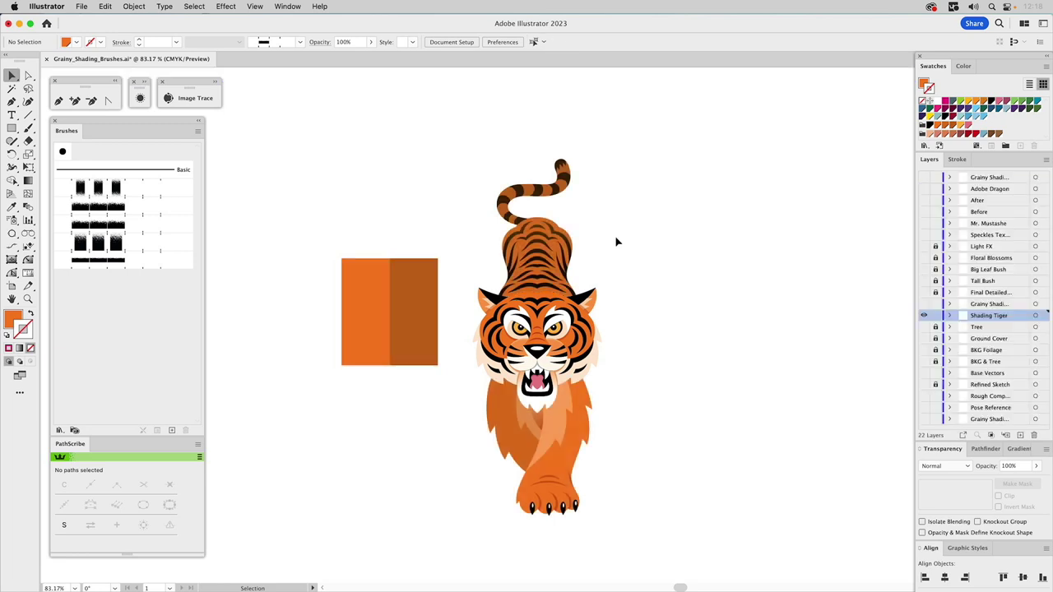
Step: Set the darker brown-orange rectangle beside the tiger to Multiply blending at 45% opacity and deselect it
click(404, 282)
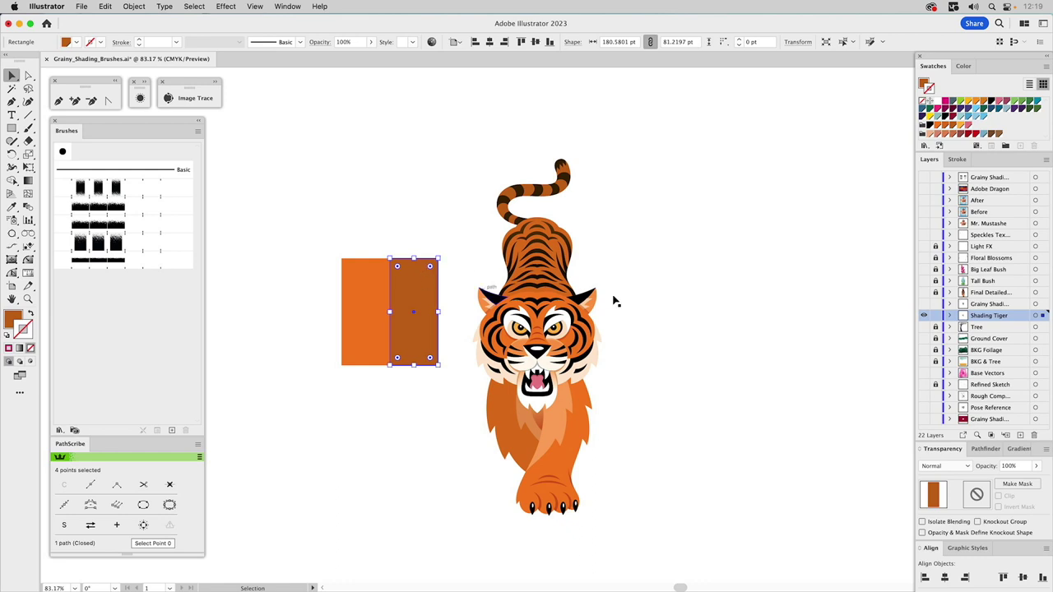
click(947, 467)
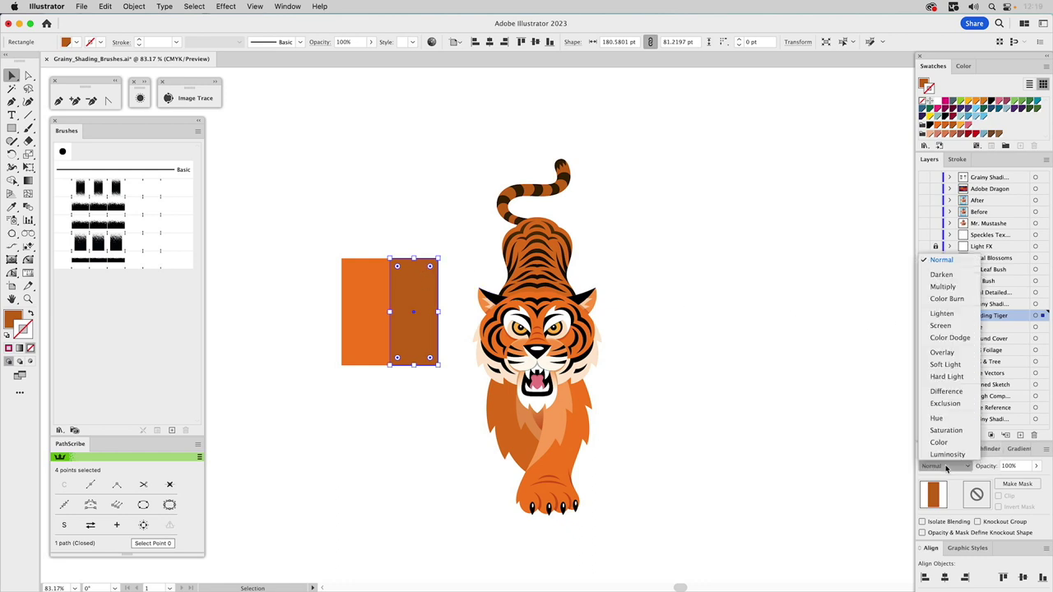
click(943, 287)
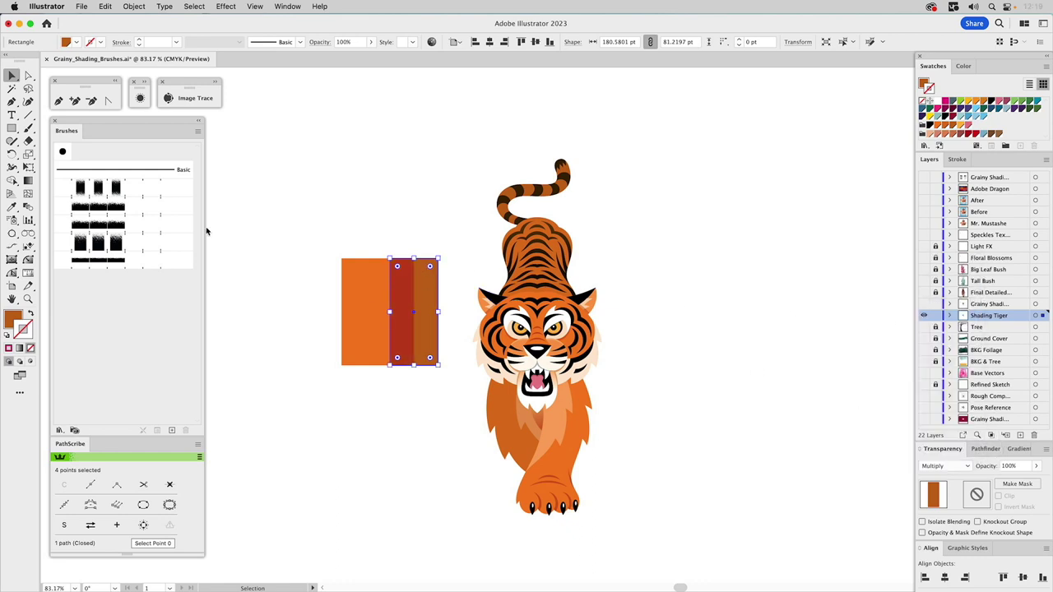
click(1012, 468)
text(45)
key(Return)
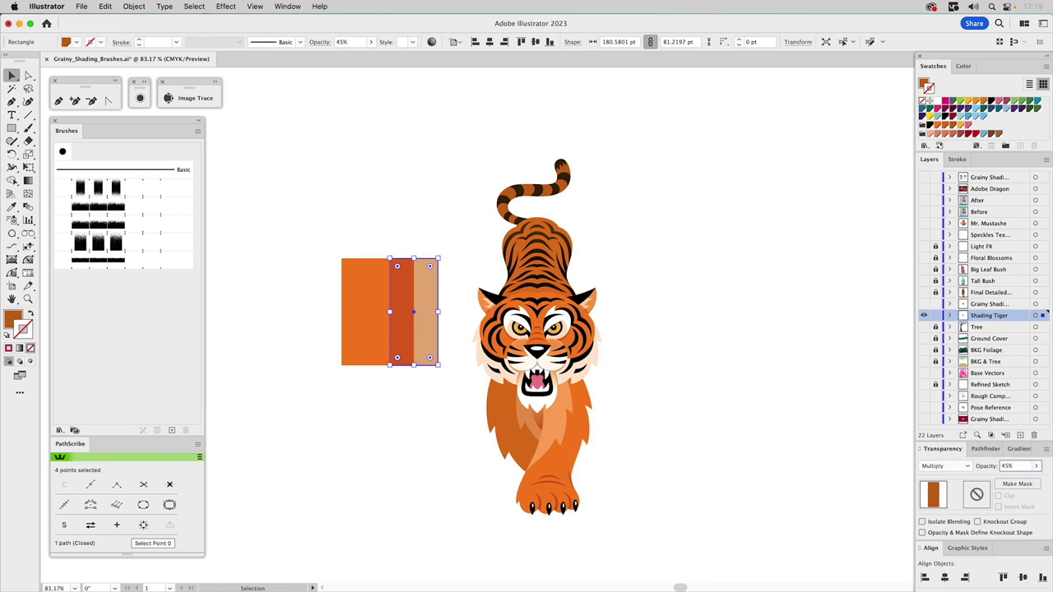
click(387, 216)
Step: Choose the tall grainy shading pattern brush and set an orange stroke with no fill
drag(414, 244, 483, 200)
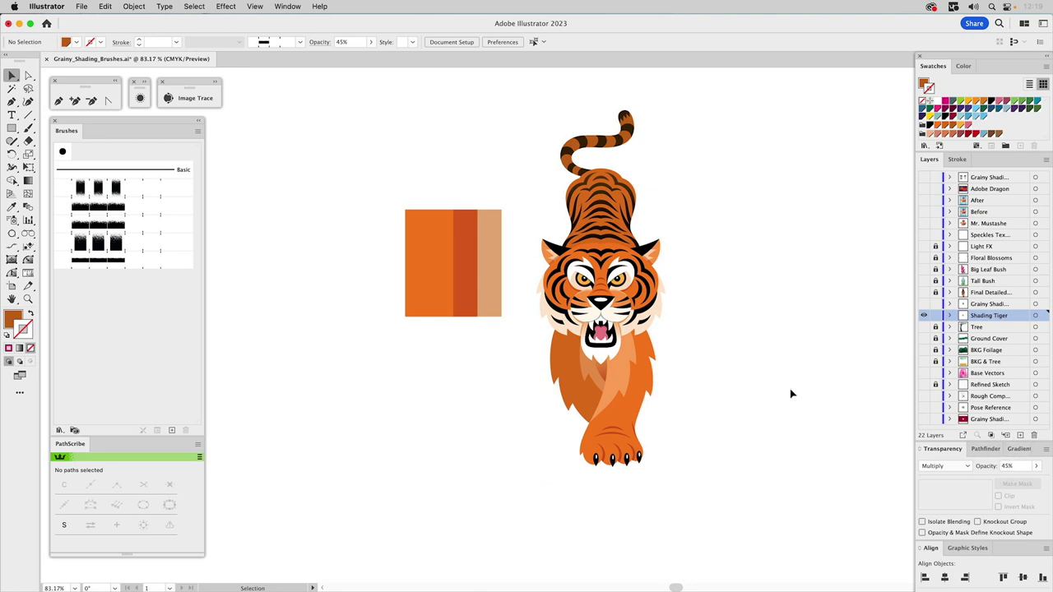
drag(632, 369, 733, 280)
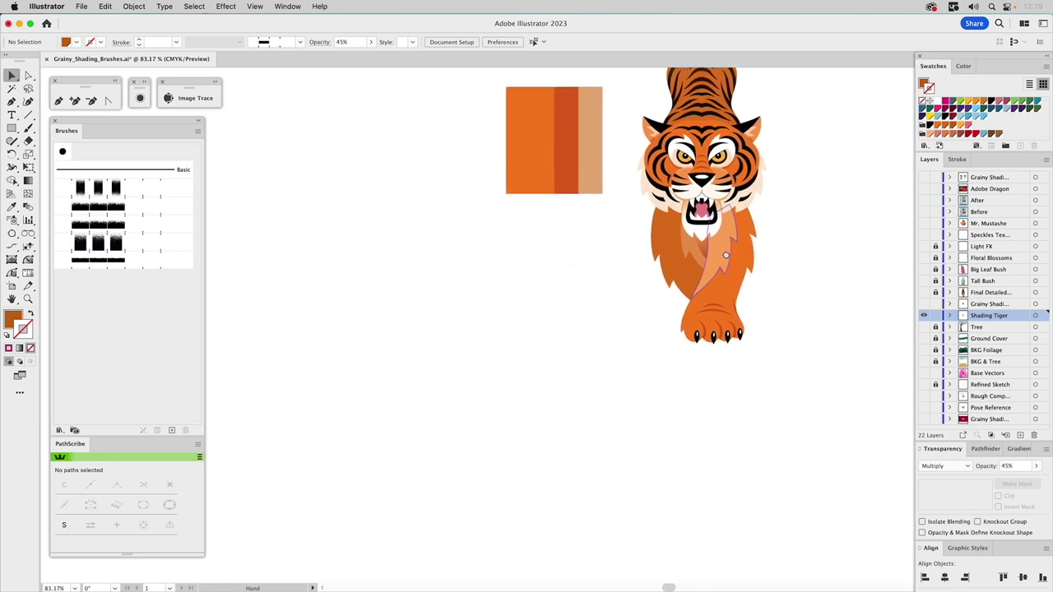
click(96, 244)
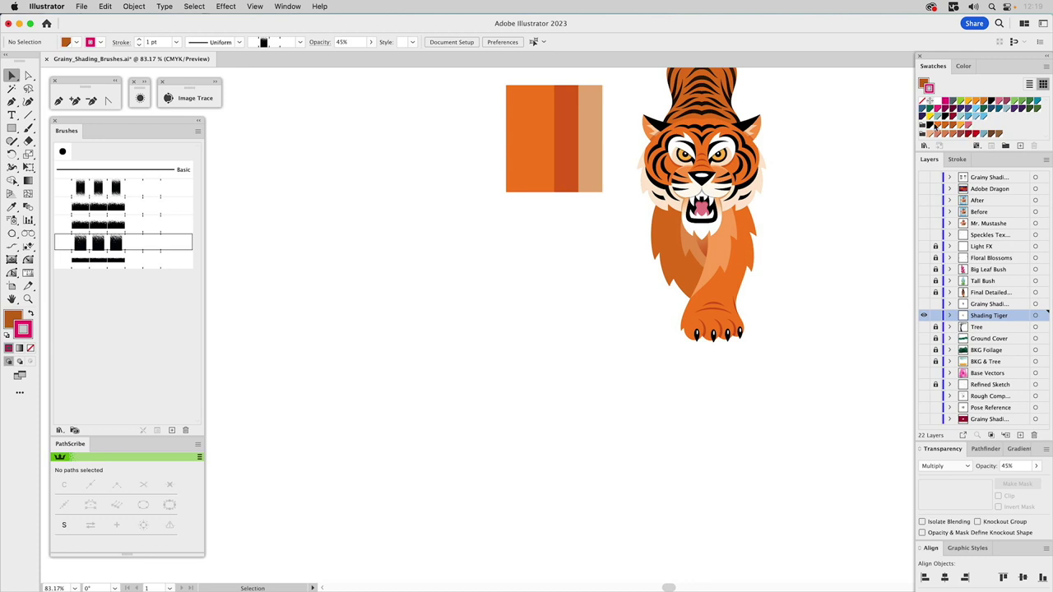
click(938, 125)
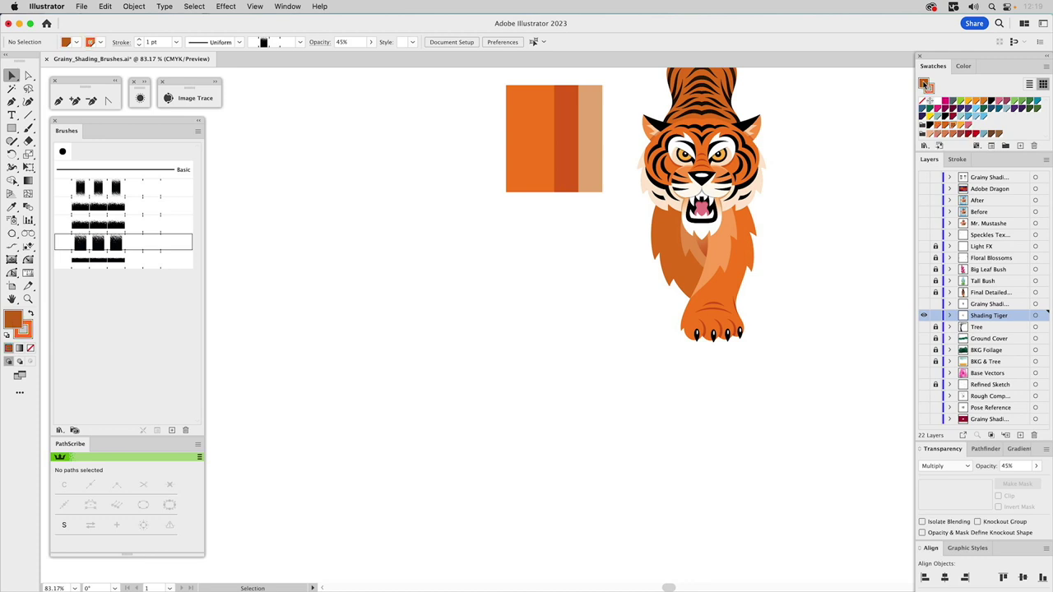
click(924, 101)
click(933, 90)
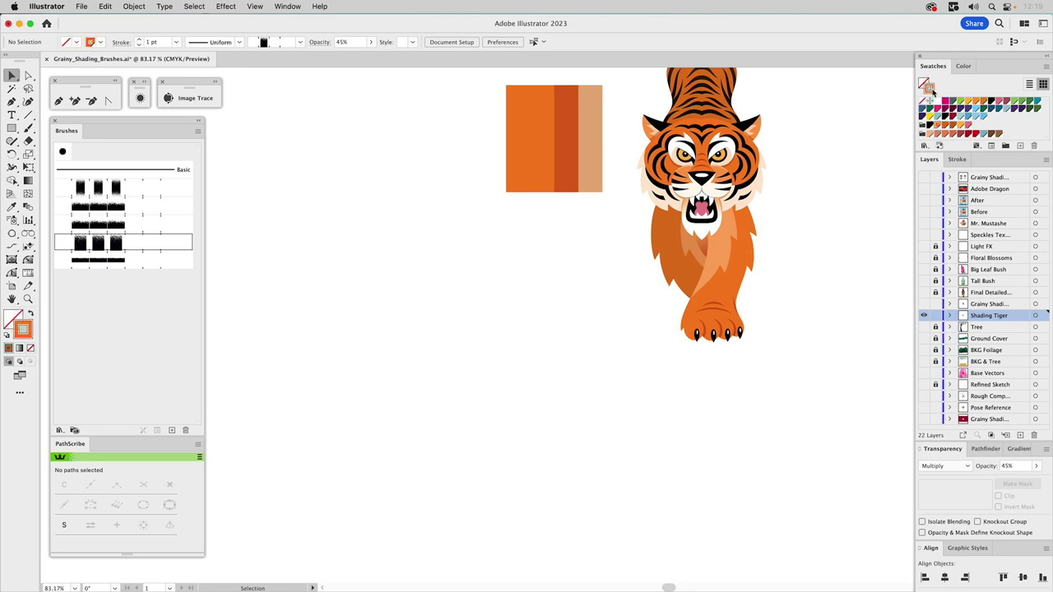
Step: Set the transparency for new strokes to Normal blending at 100% opacity
click(946, 466)
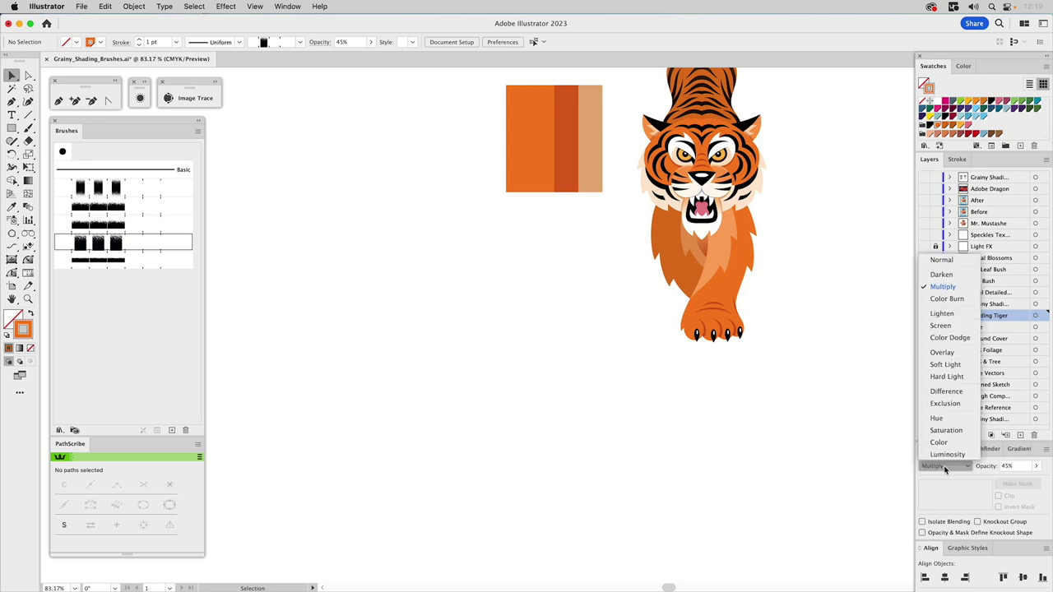
click(943, 260)
click(1036, 466)
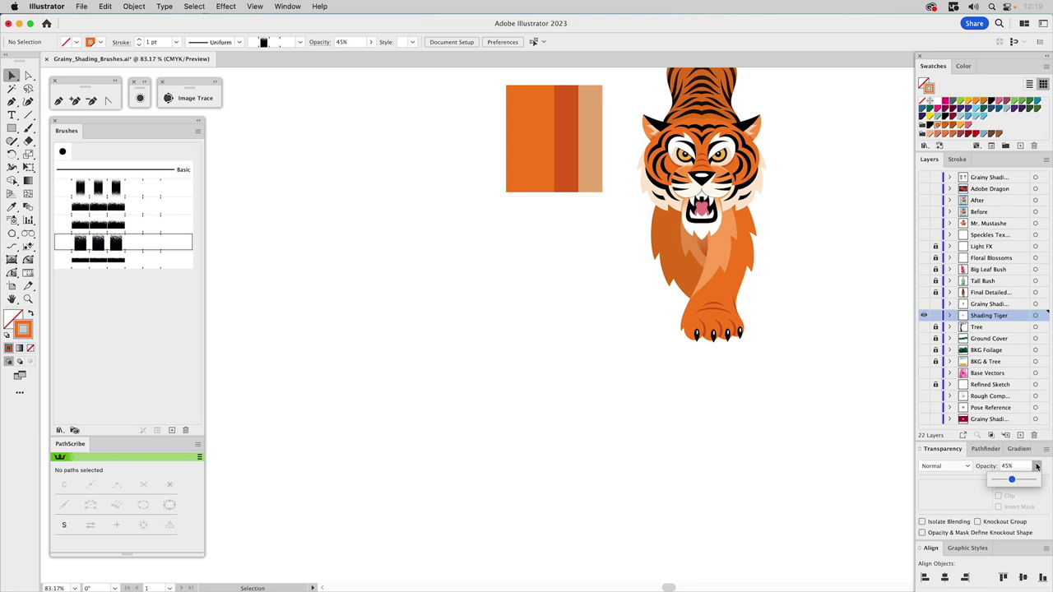
drag(1012, 479, 1052, 484)
Step: Paint two long test strokes in opposite directions in the empty area below the rectangles, and delete both
click(27, 128)
drag(400, 322, 632, 328)
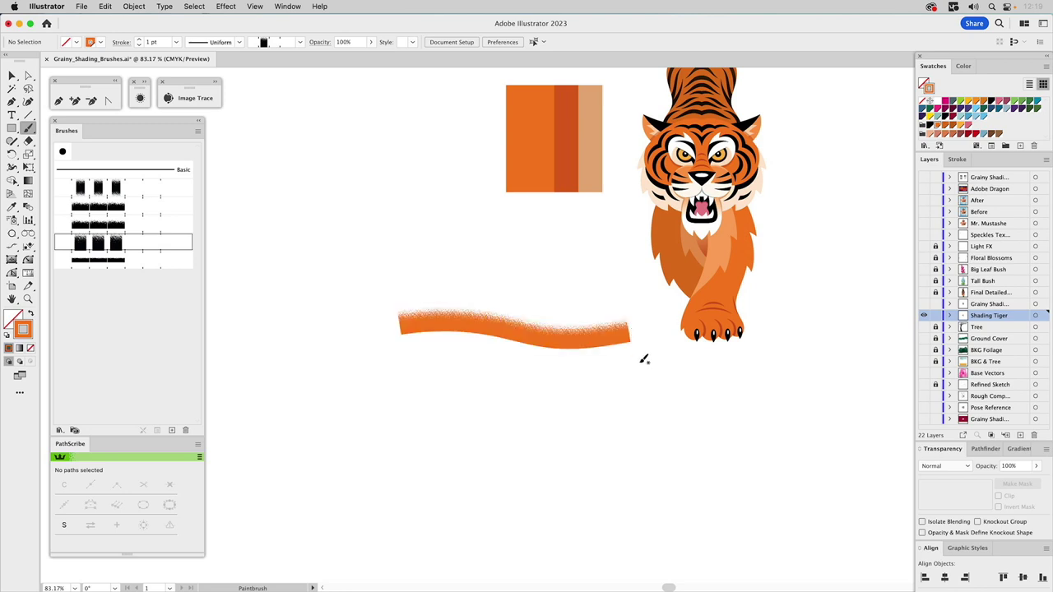
drag(639, 382, 428, 370)
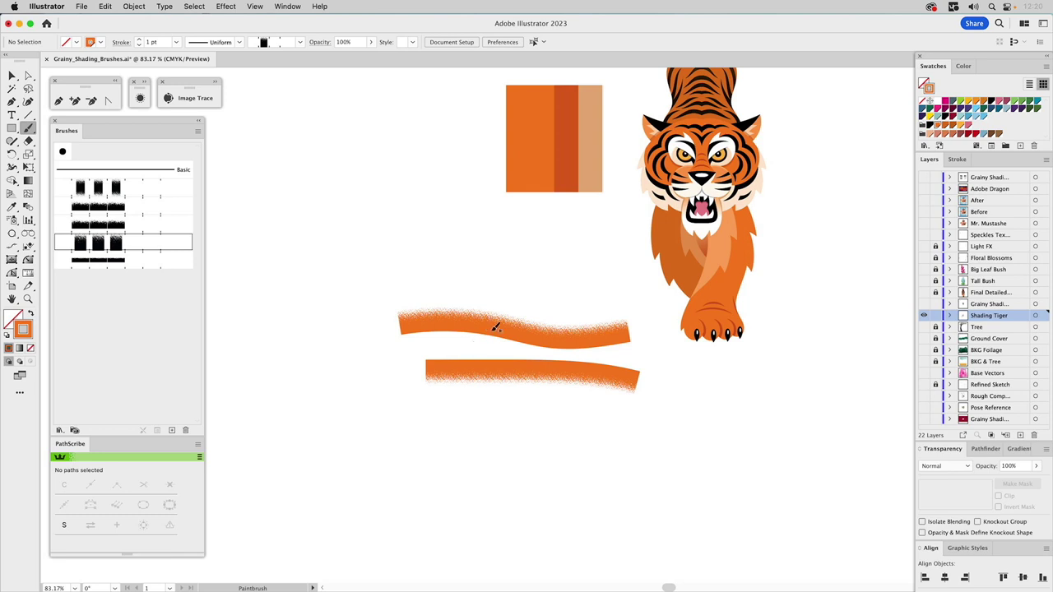
key(v)
mouse_move(561, 314)
mouse_down()
mouse_move(526, 388)
mouse_move(534, 383)
mouse_up()
key(Delete)
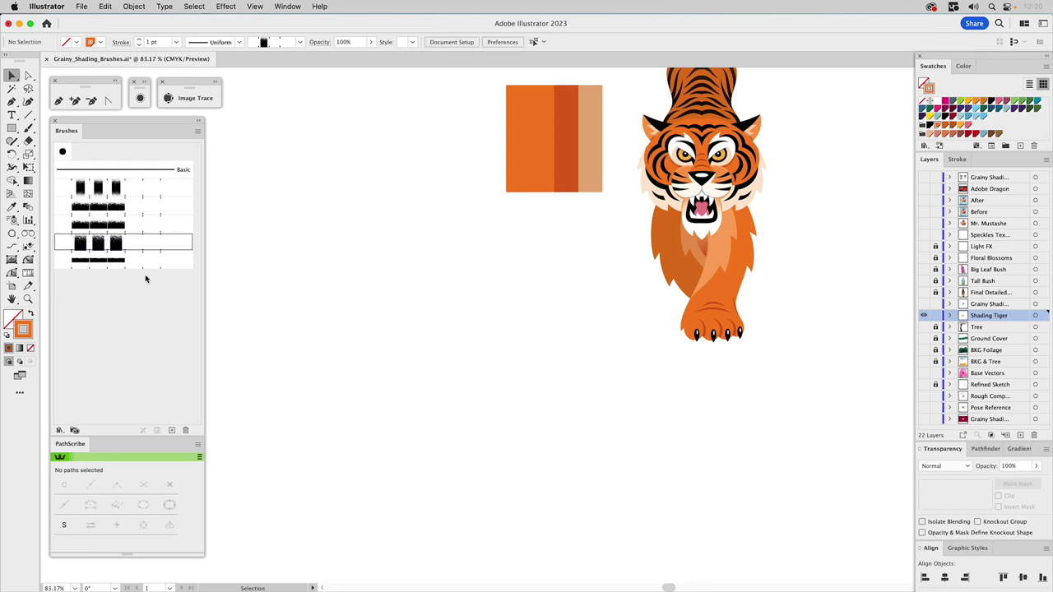
Step: Choose the short grainy shading pattern brush, try it with one long and one tiny stroke, and delete both strokes
click(120, 262)
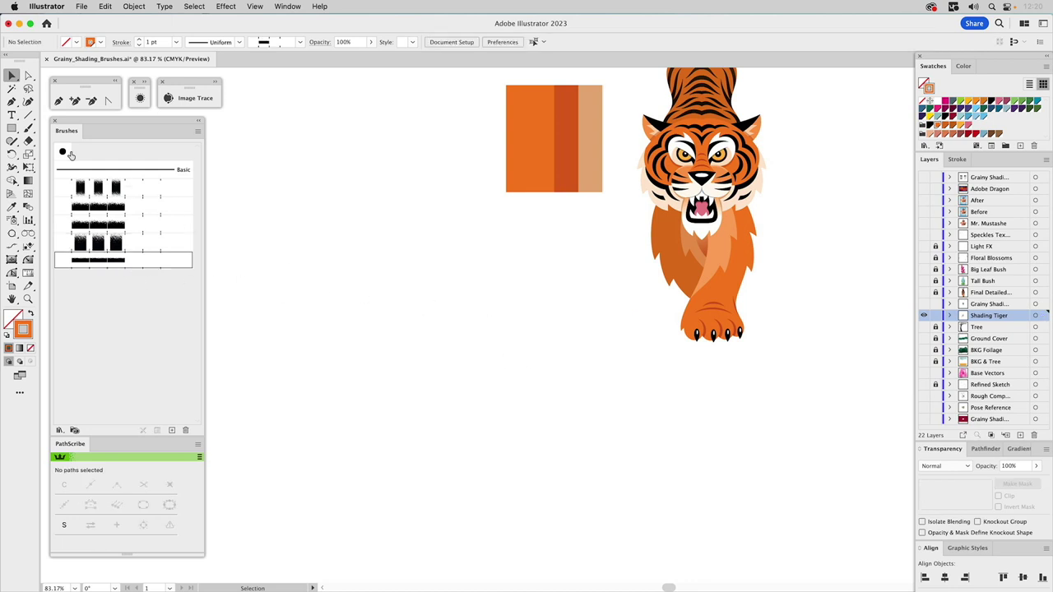
click(28, 129)
drag(442, 311, 619, 318)
drag(494, 372, 514, 371)
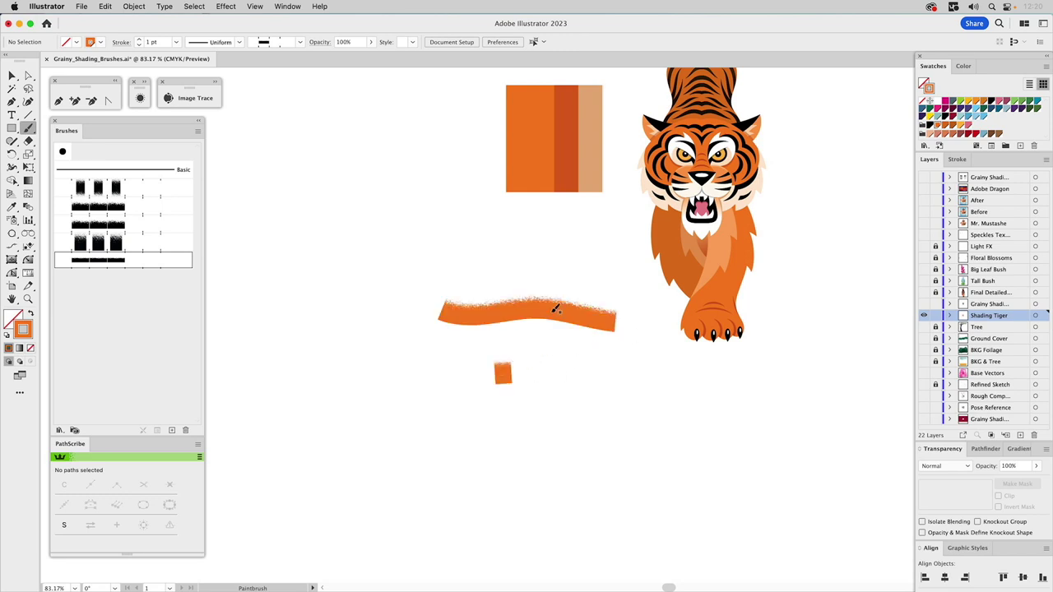
key(v)
drag(568, 265, 445, 424)
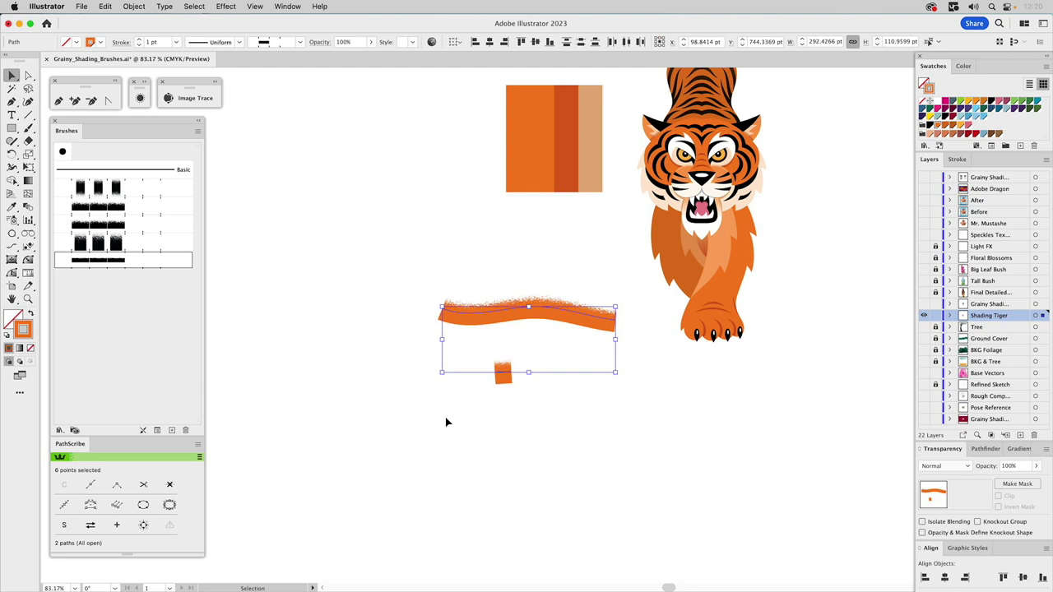
key(Delete)
Step: Deselect everything, set Multiply blending and activate the Paintbrush for shading the tiger's front leg
drag(818, 209, 668, 320)
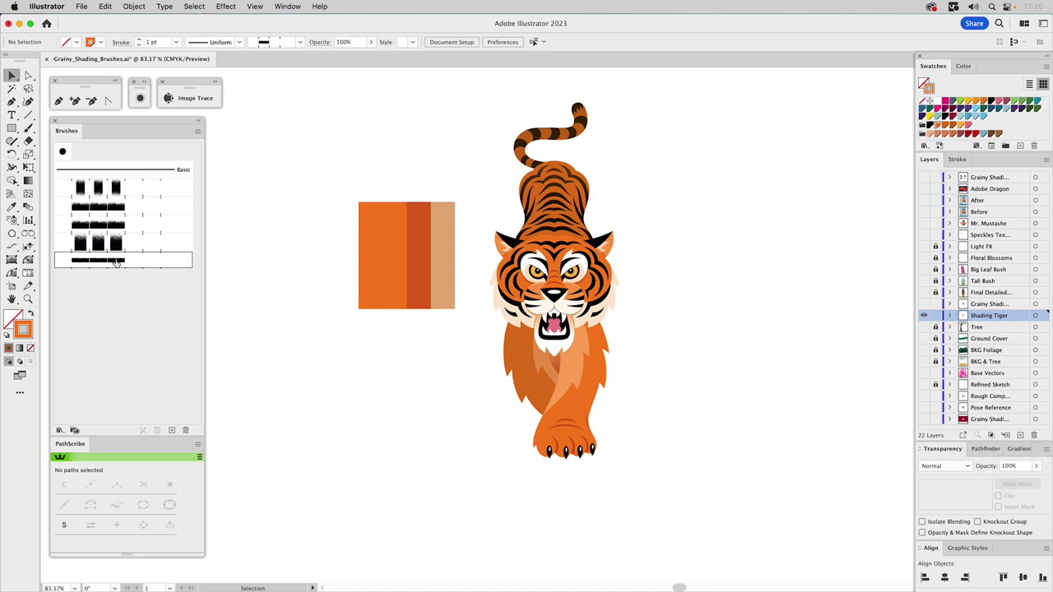
click(360, 296)
key(super+shift+a)
key(z)
drag(492, 282, 682, 483)
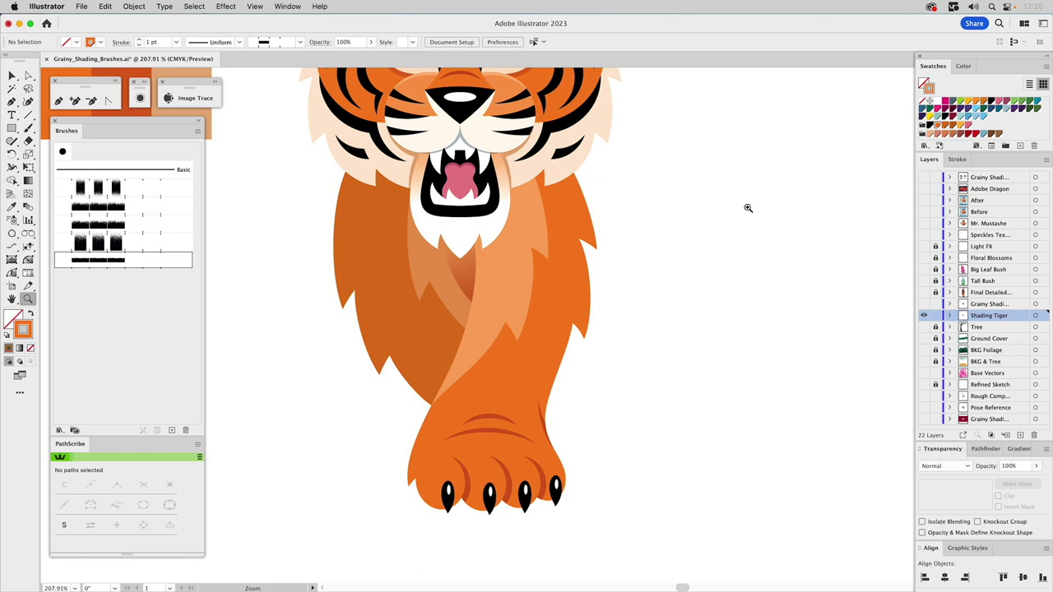
click(953, 466)
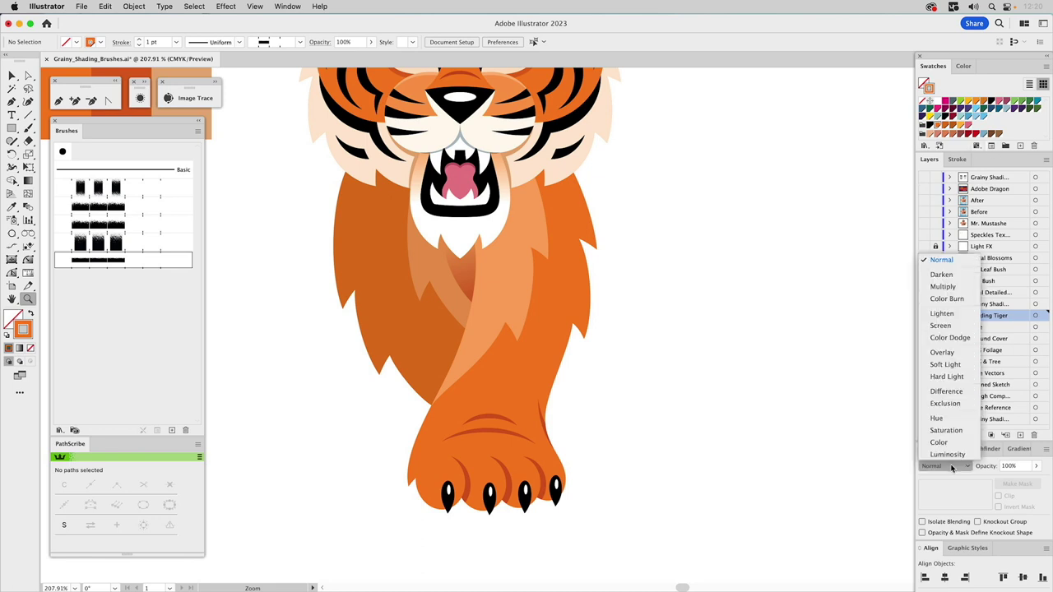
click(950, 288)
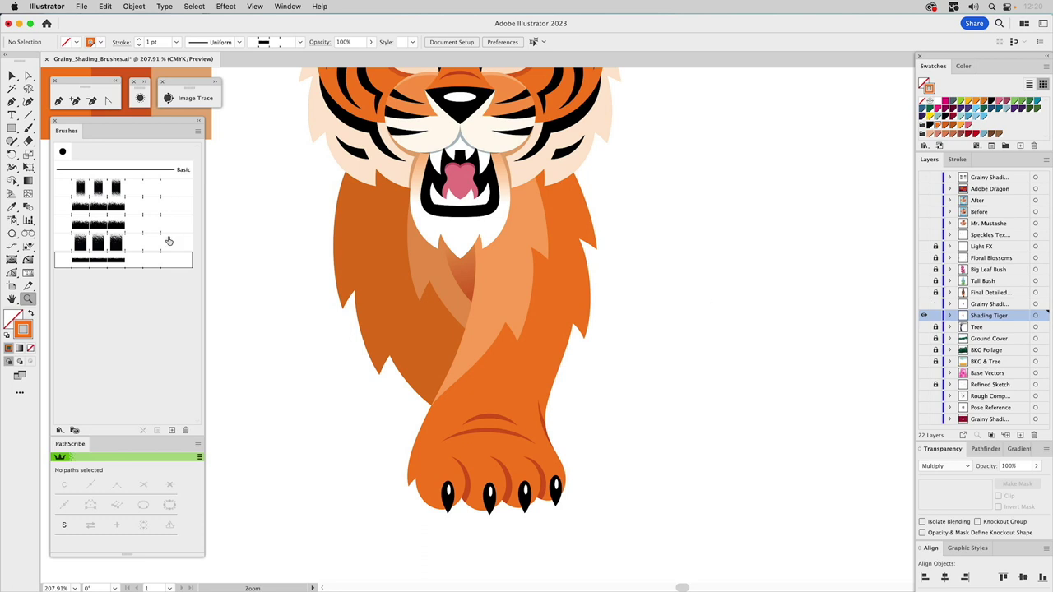
click(28, 130)
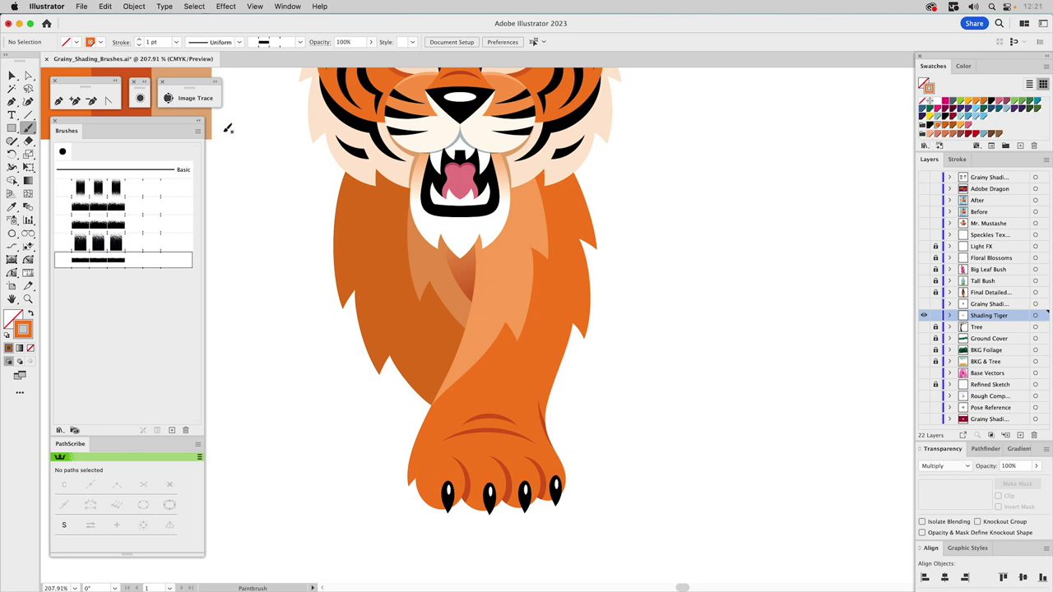
Step: Pick up the colour of the darker rectangle beside the tiger as a brown-orange stroke with no fill
drag(260, 131, 486, 221)
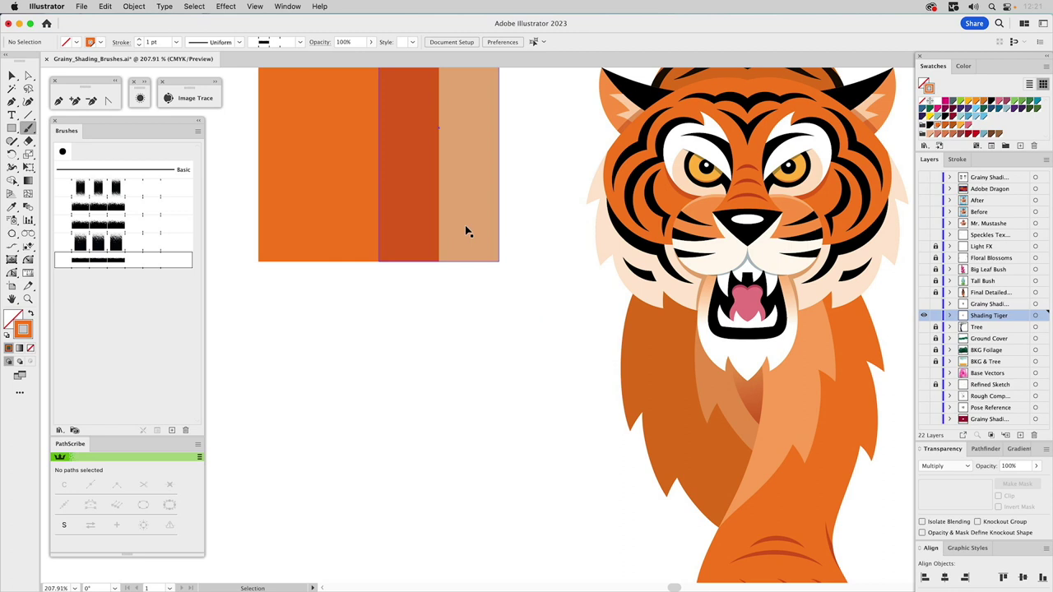
click(466, 231)
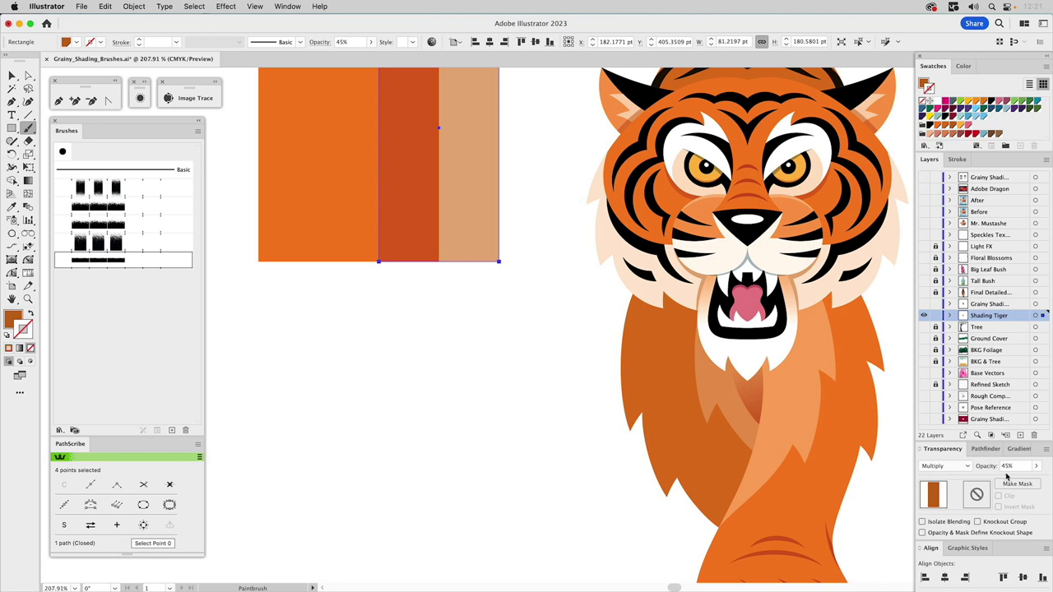
click(500, 366)
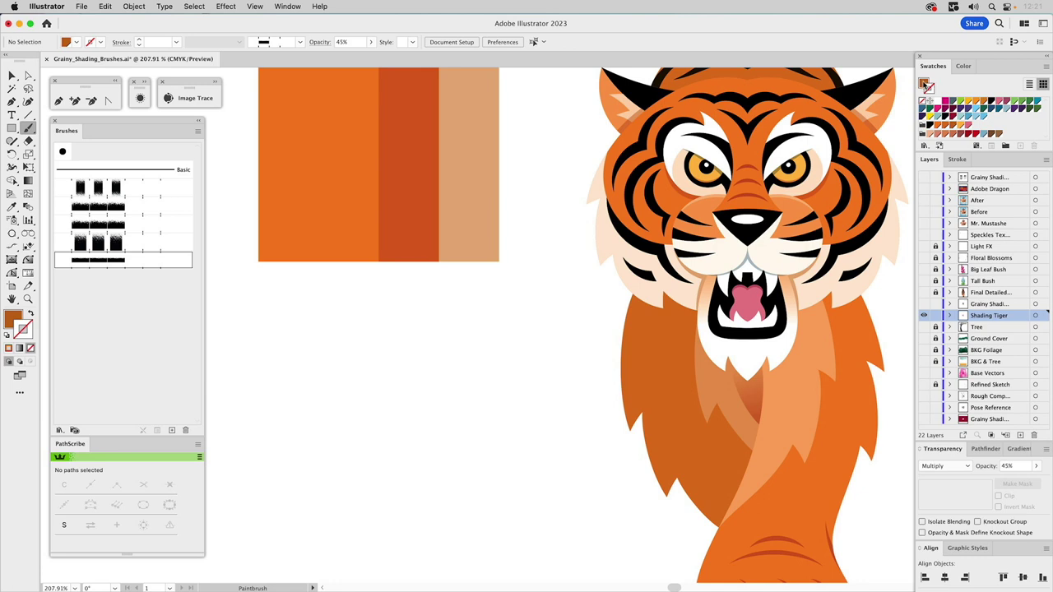
click(928, 87)
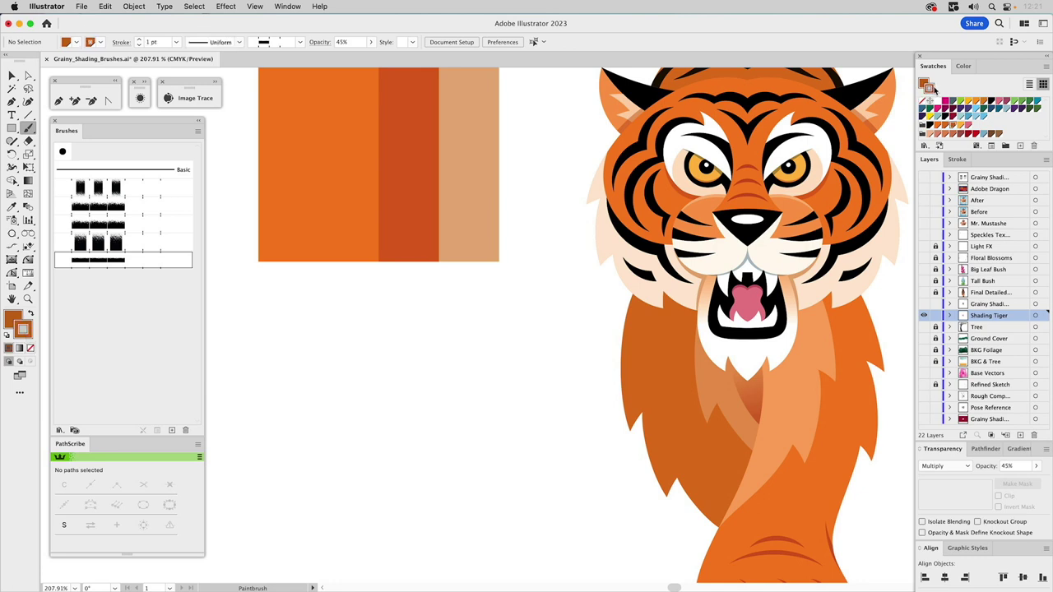
click(923, 100)
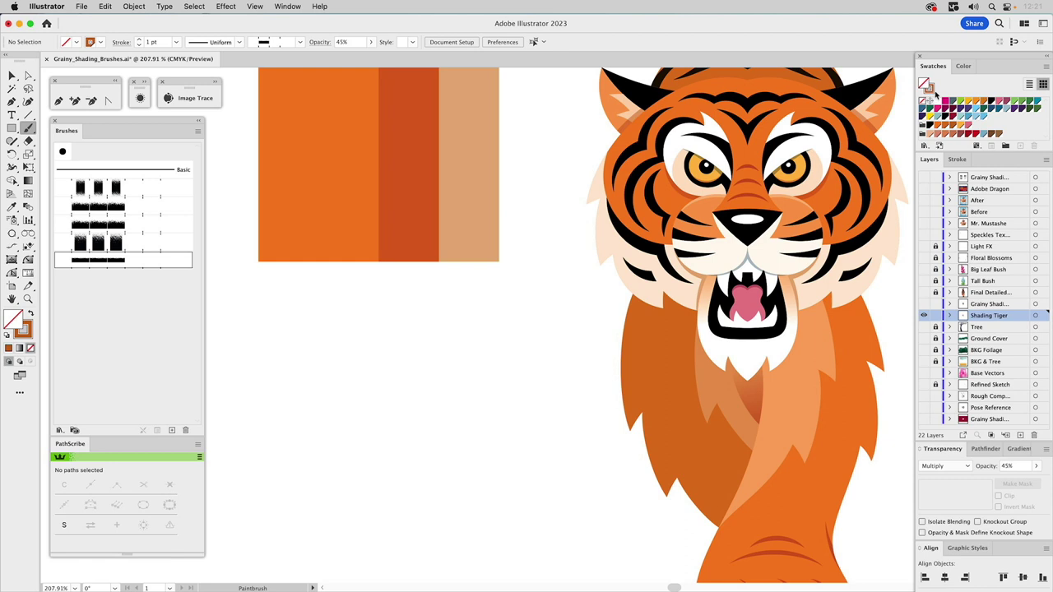
click(931, 89)
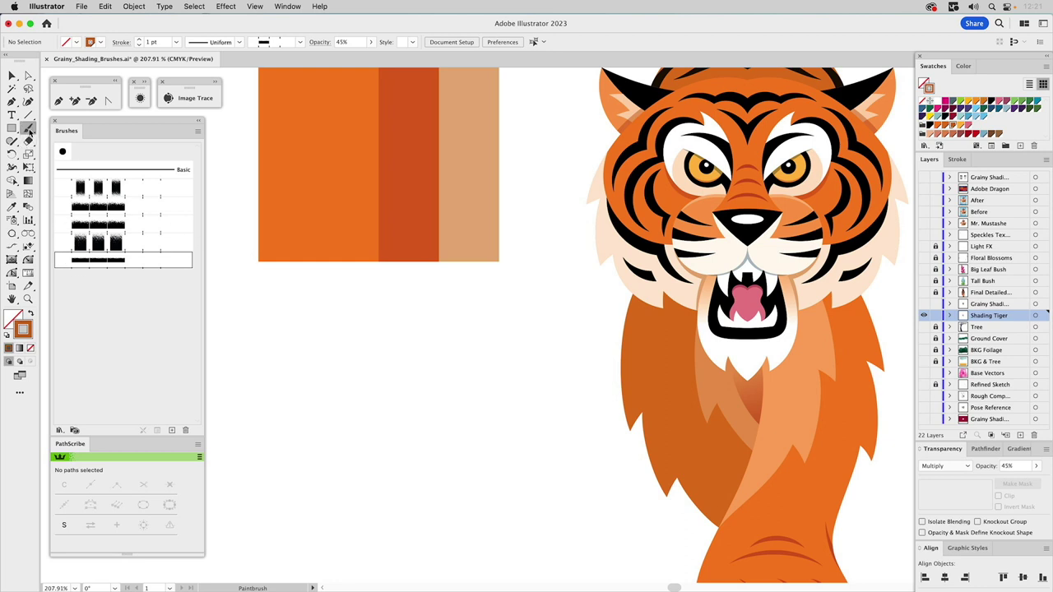
Step: Try a grainy shading stroke from beside the front paw up the leg's outer edge to the cheek, and undo it
key(space)
drag(640, 340, 353, 216)
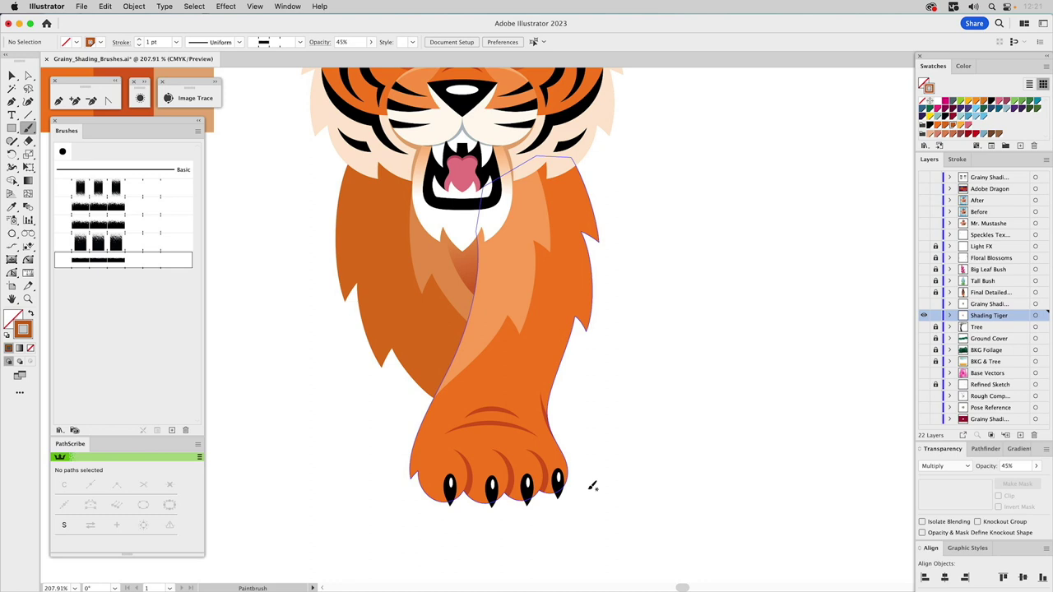
mouse_move(620, 518)
mouse_down()
mouse_move(573, 434)
mouse_move(565, 386)
mouse_move(604, 228)
mouse_move(593, 169)
mouse_move(550, 118)
mouse_up()
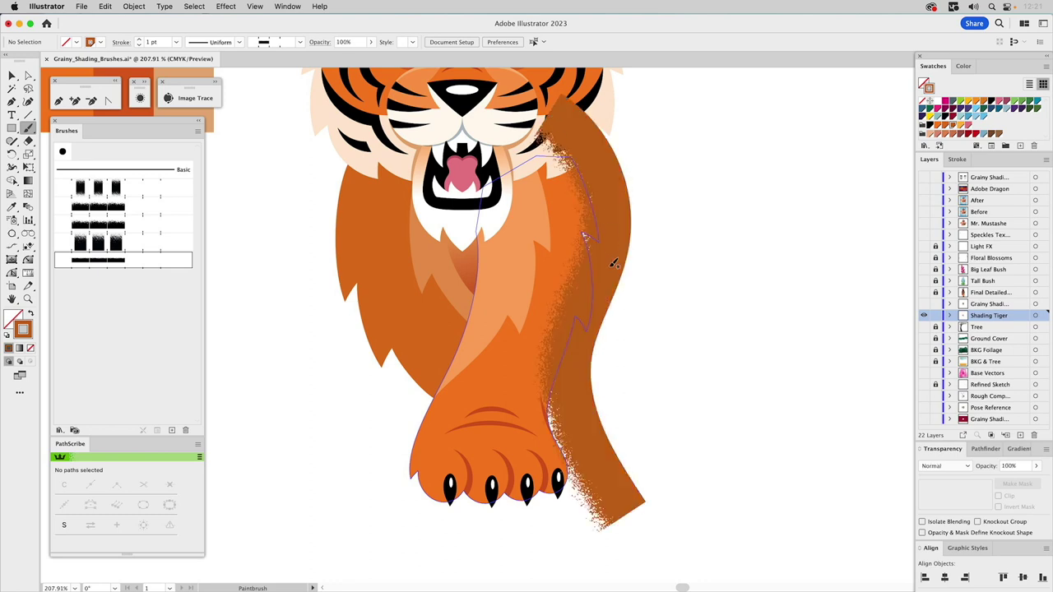
key(super+z)
key(super+z)
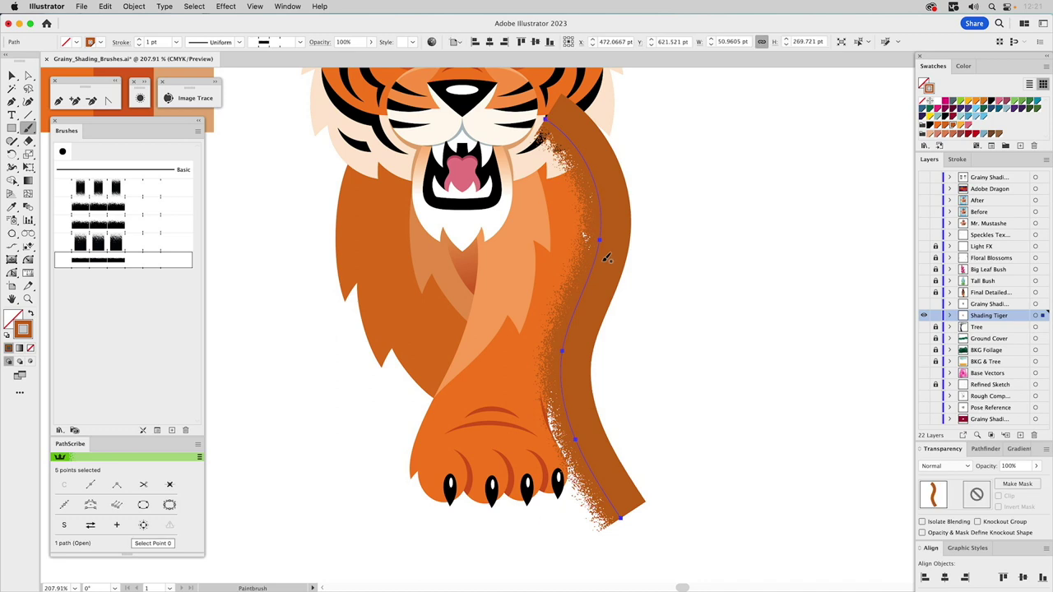
Step: Review the Paintbrush tool's fidelity and path-editing options and accept them as they are
double_click(29, 128)
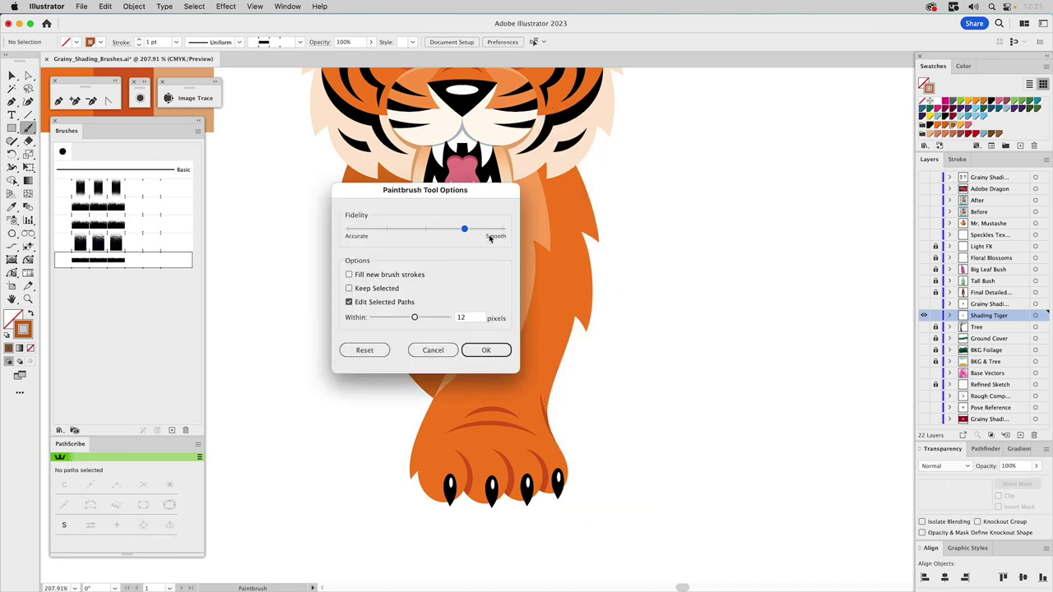
click(481, 350)
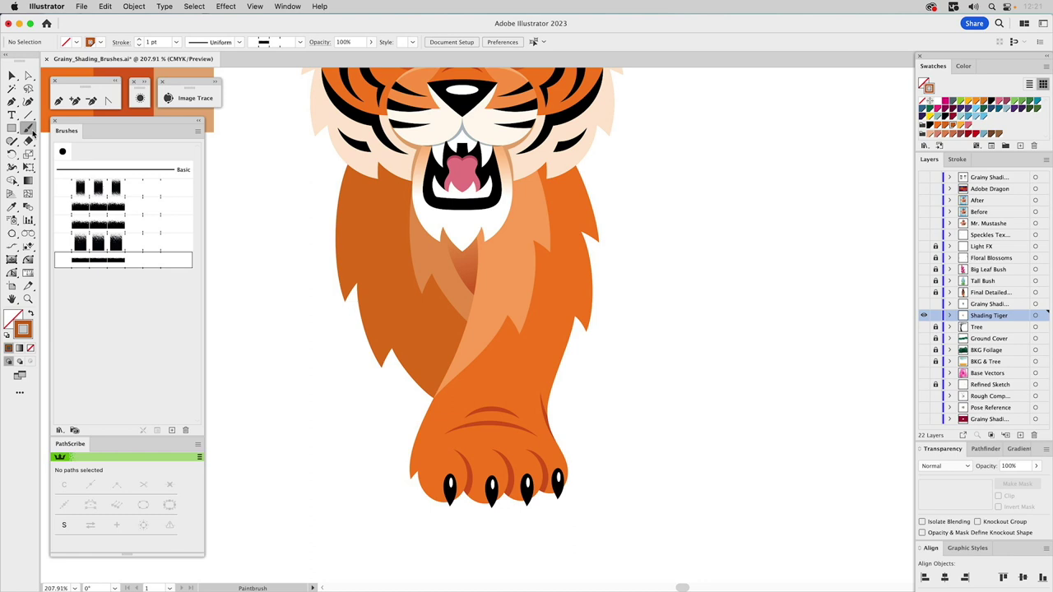
double_click(28, 128)
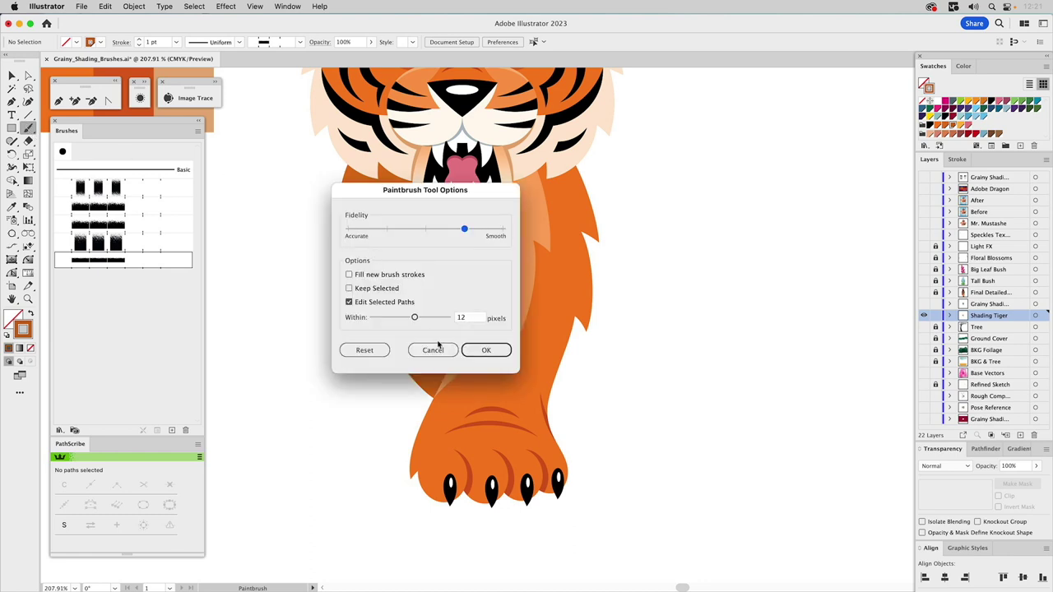
click(486, 351)
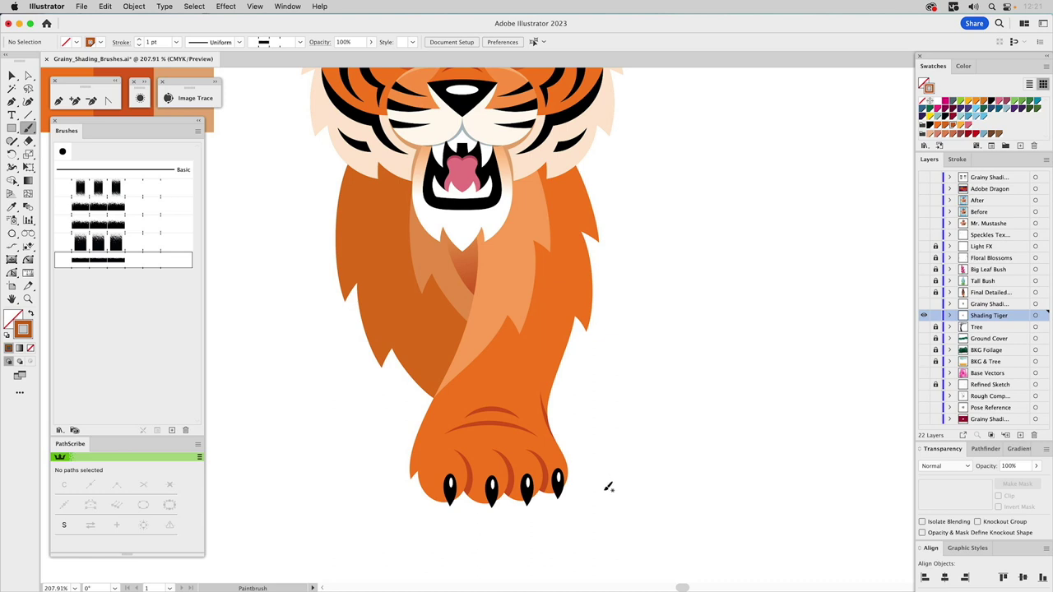
Step: Paint a grainy shading stroke up the front leg's outer edge and set it to Multiply blending at 45% opacity
mouse_move(595, 477)
mouse_down()
mouse_move(550, 394)
mouse_move(585, 231)
mouse_move(581, 161)
mouse_move(553, 117)
mouse_up()
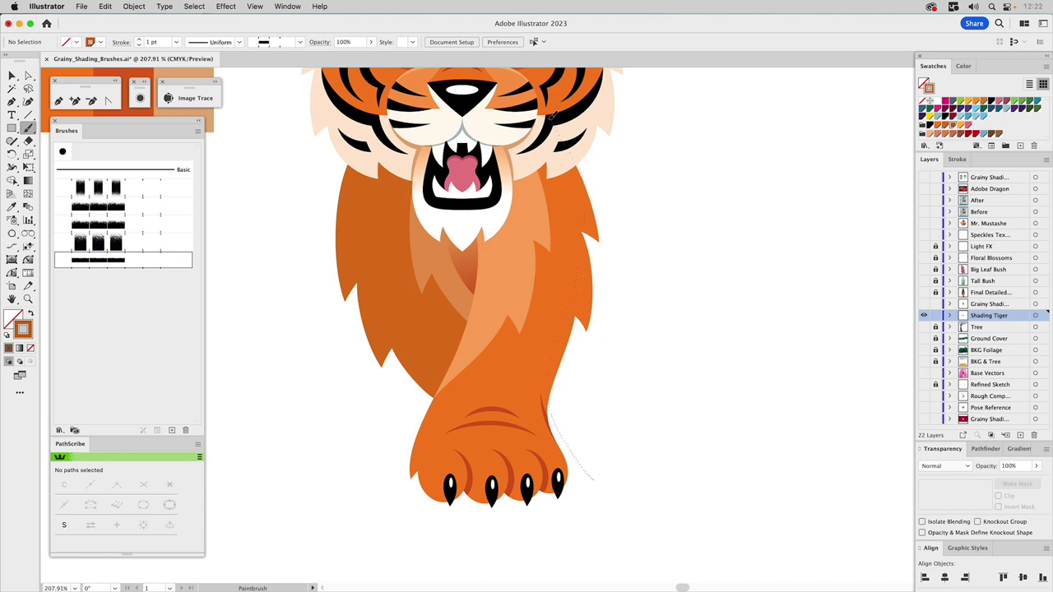
super+click(589, 250)
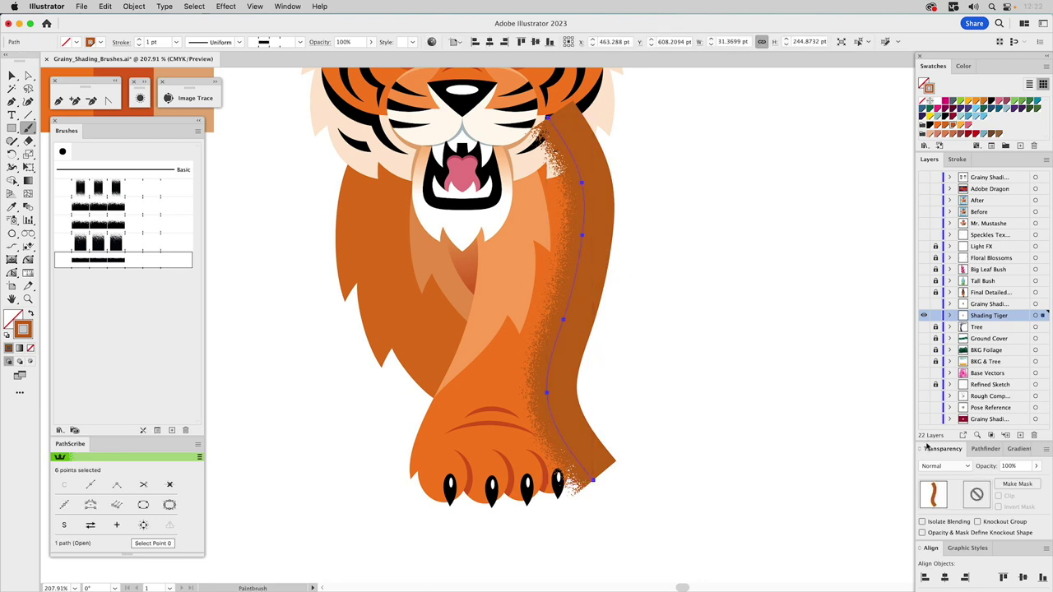
click(943, 468)
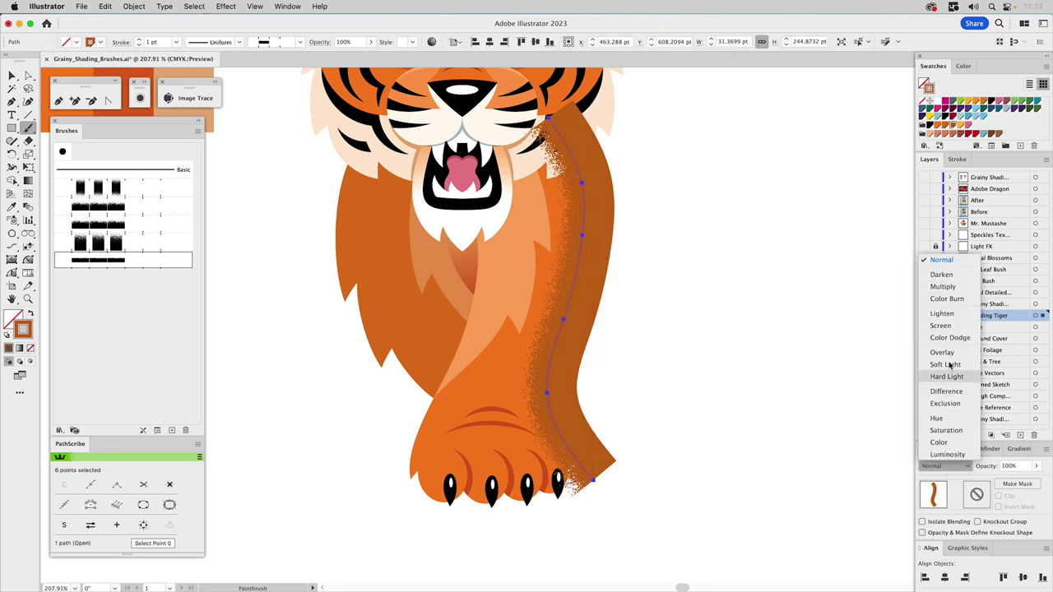
click(949, 287)
click(1012, 467)
text(45)
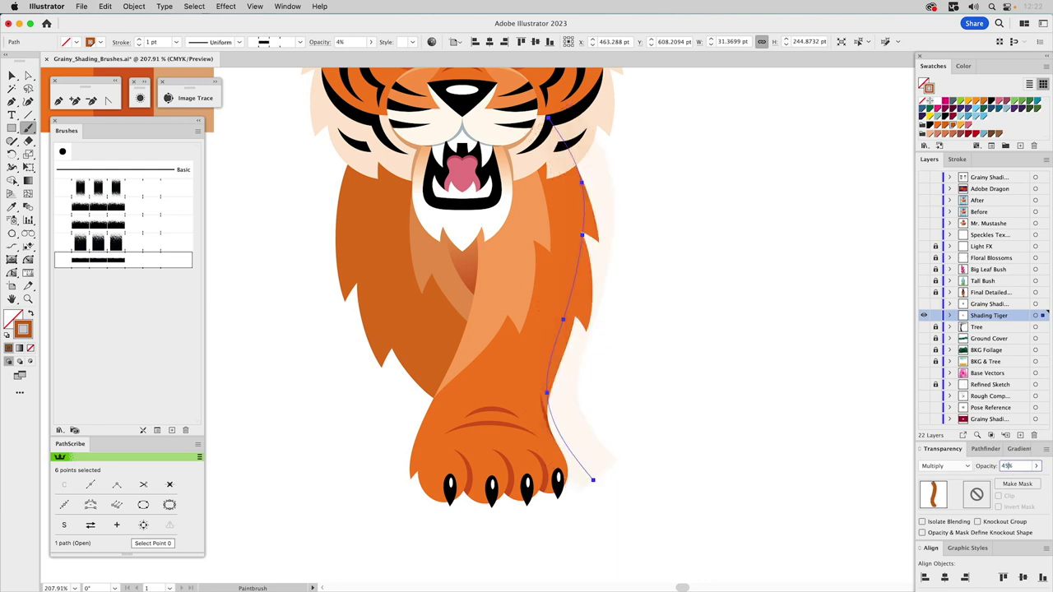
Step: Try the front leg's shading stroke at 45% opacity, and undo the change
key(Return)
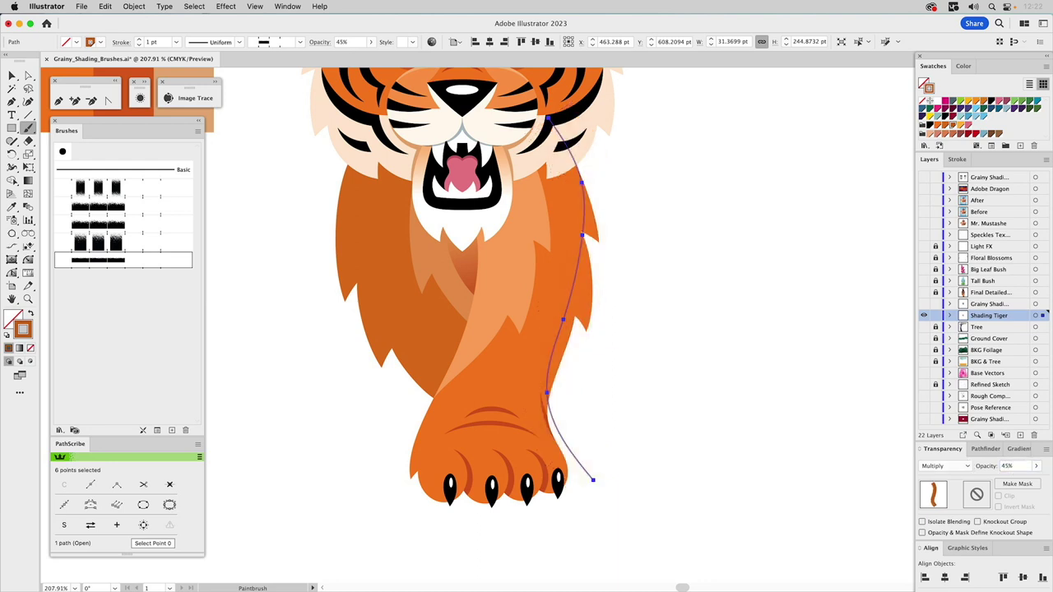
key(cmd+z)
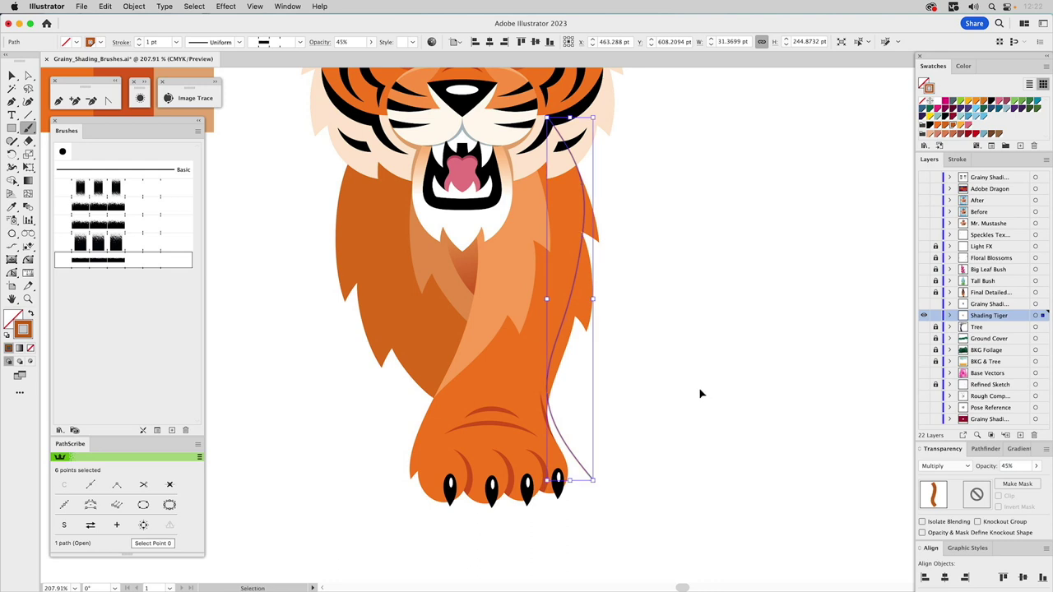
key(v)
click(642, 420)
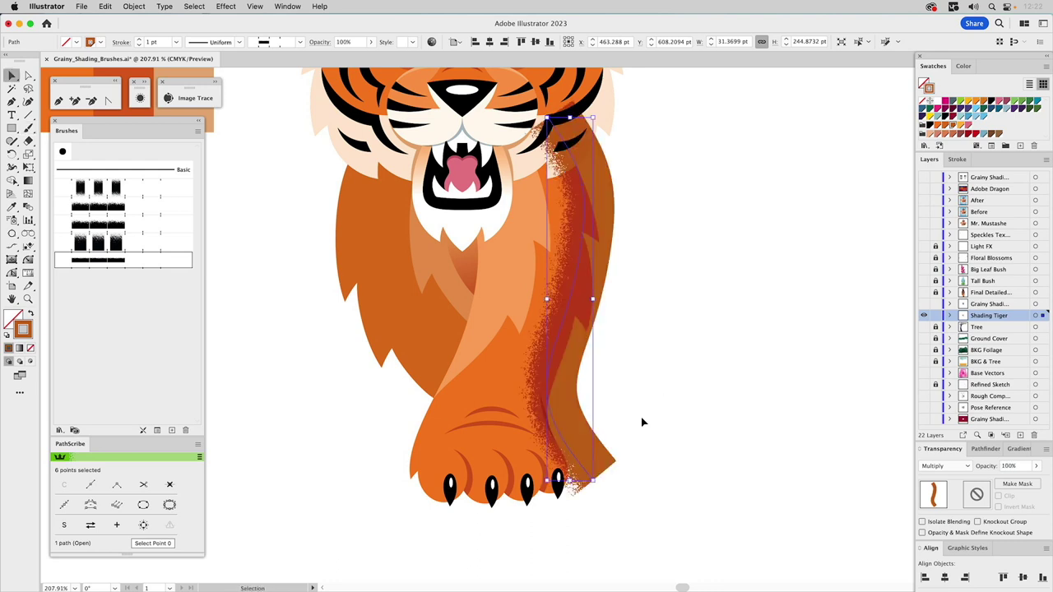
click(579, 453)
drag(1011, 468, 988, 468)
text(45)
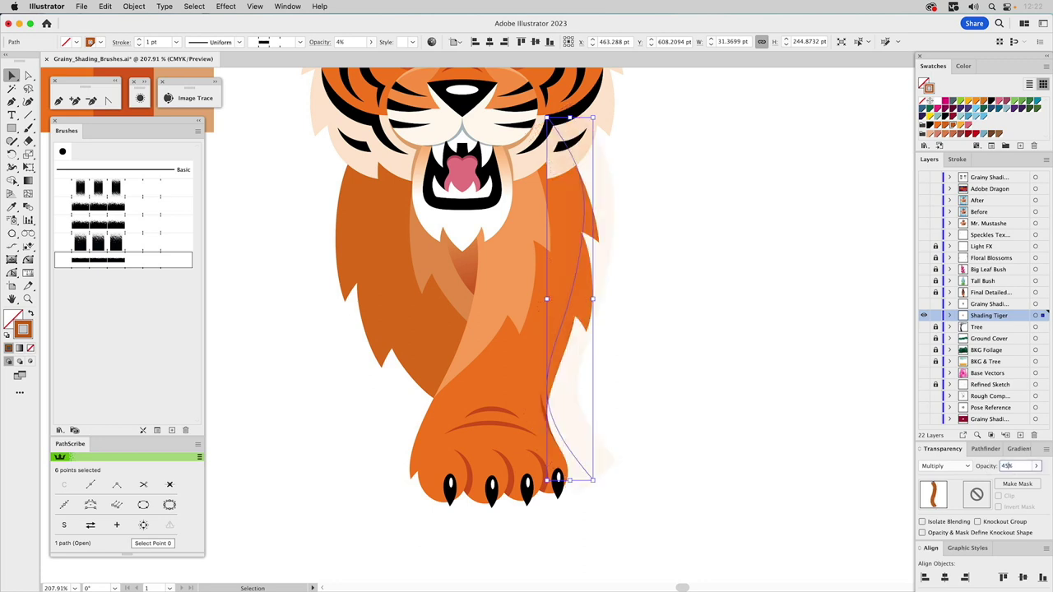
key(Escape)
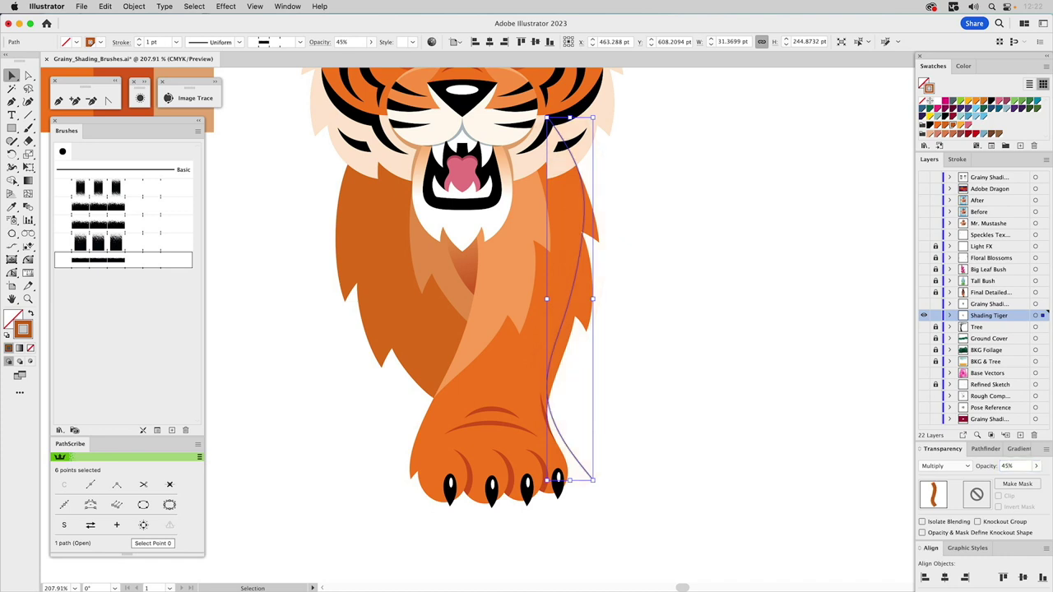
key(super+shift+a)
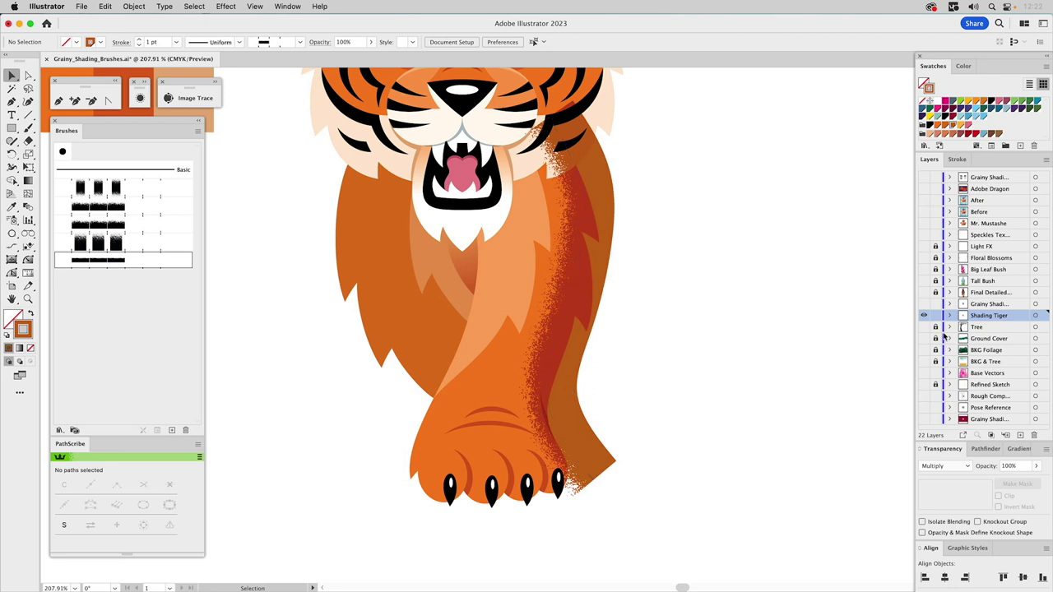
Step: Select the grainy shading stroke along the front leg's outer edge and set its opacity to 45%
click(571, 409)
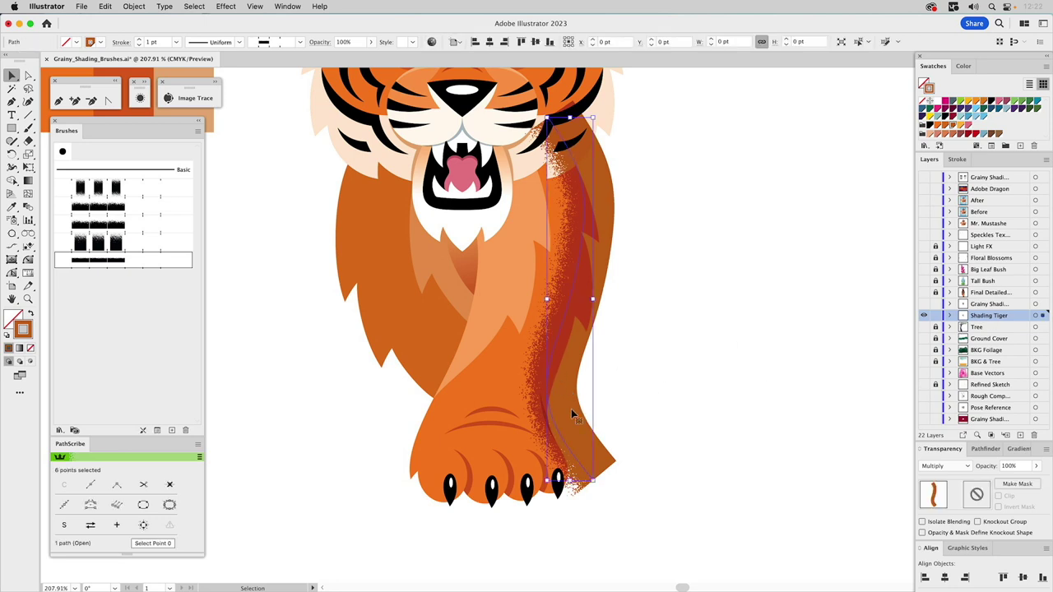
click(1012, 468)
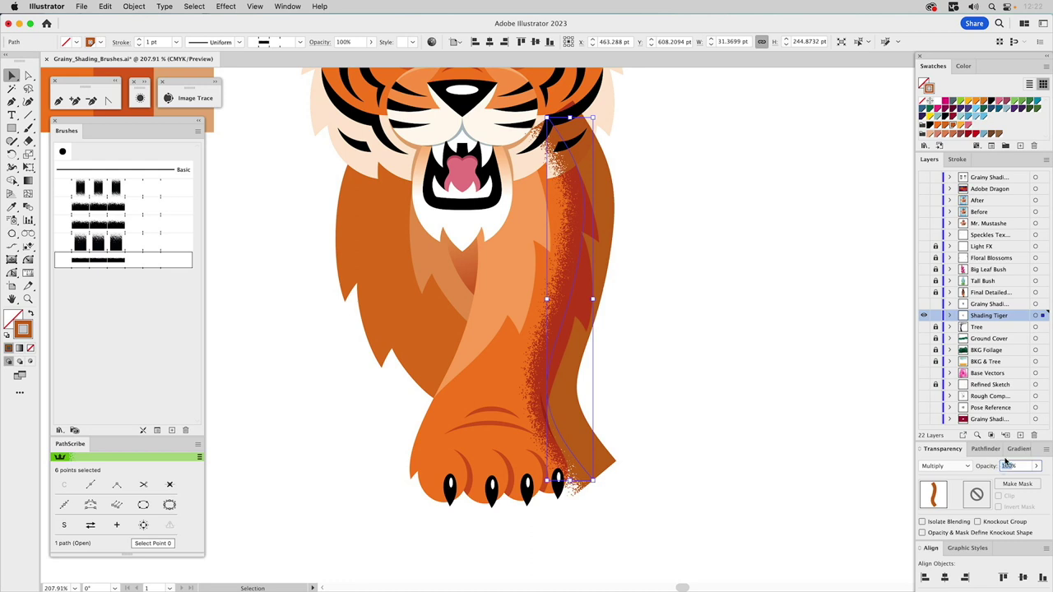
text(45)
key(Return)
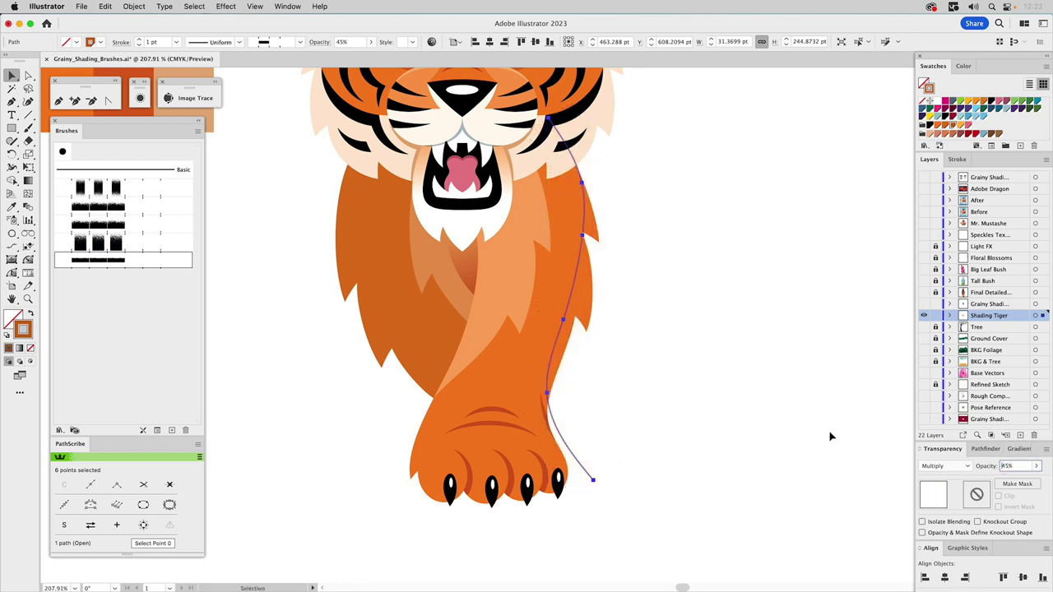
click(647, 415)
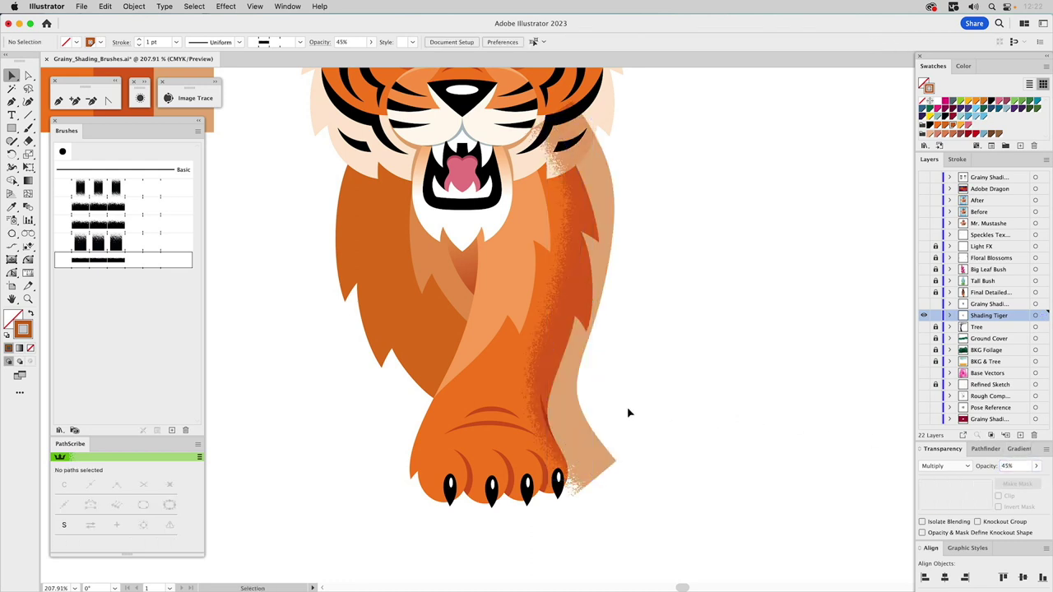
Step: Set the leg shading stroke's weight to 1.5 pt and shift the stroke slightly outward and down from the leg
click(559, 382)
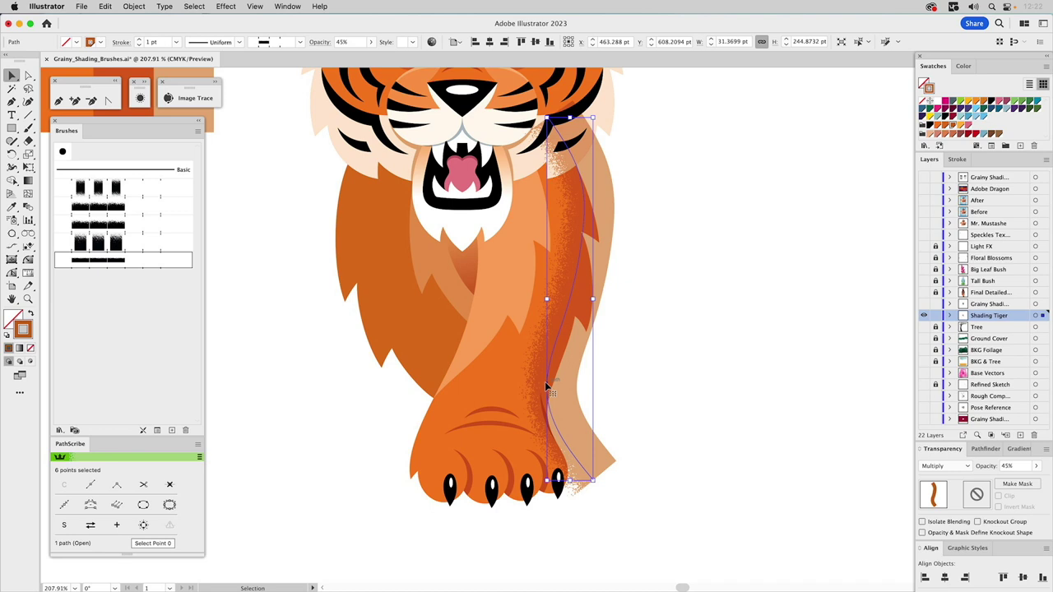
click(959, 161)
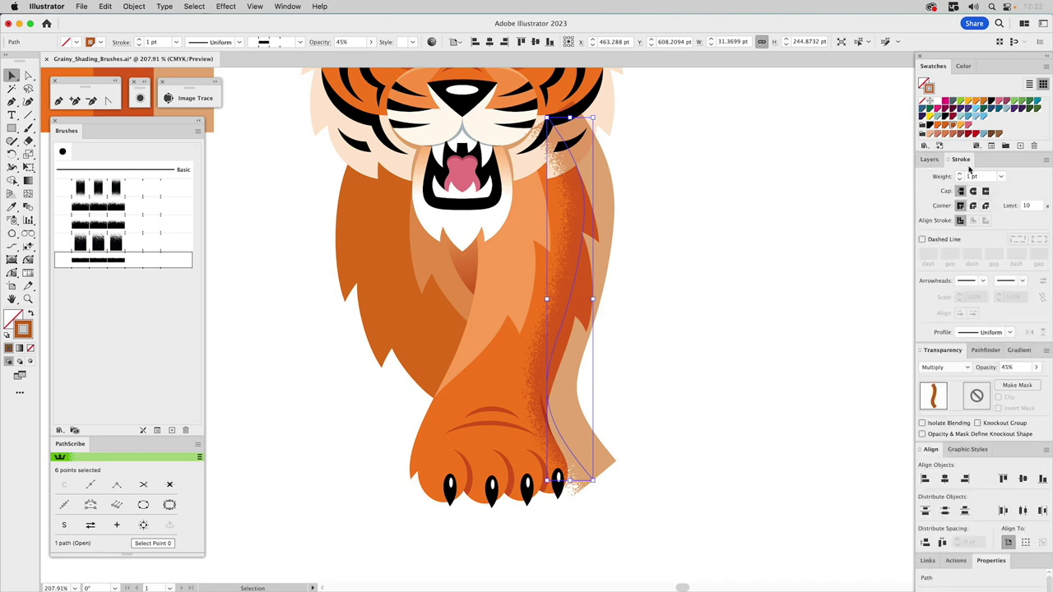
click(972, 177)
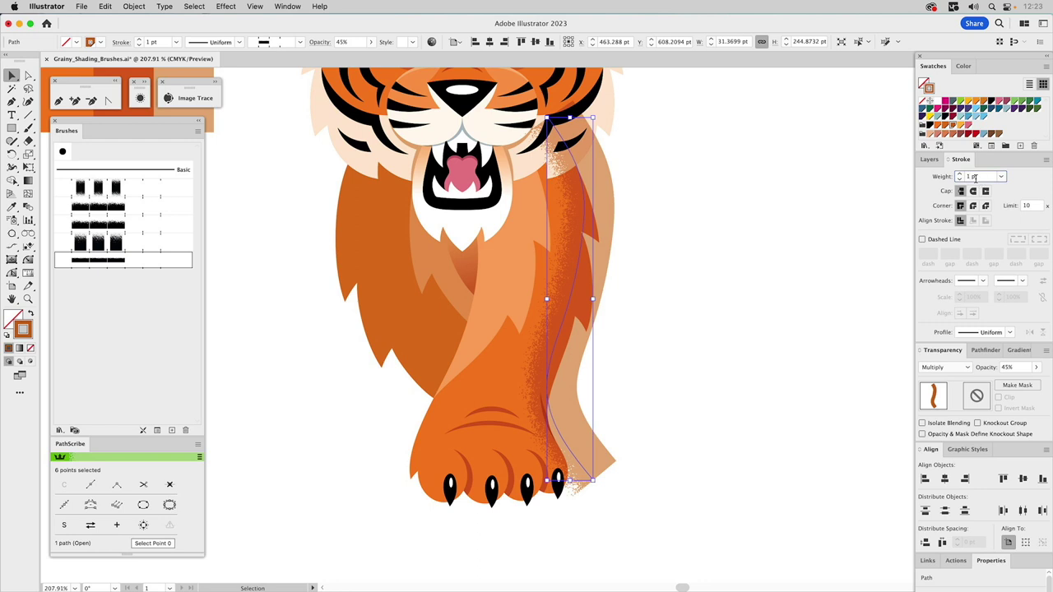
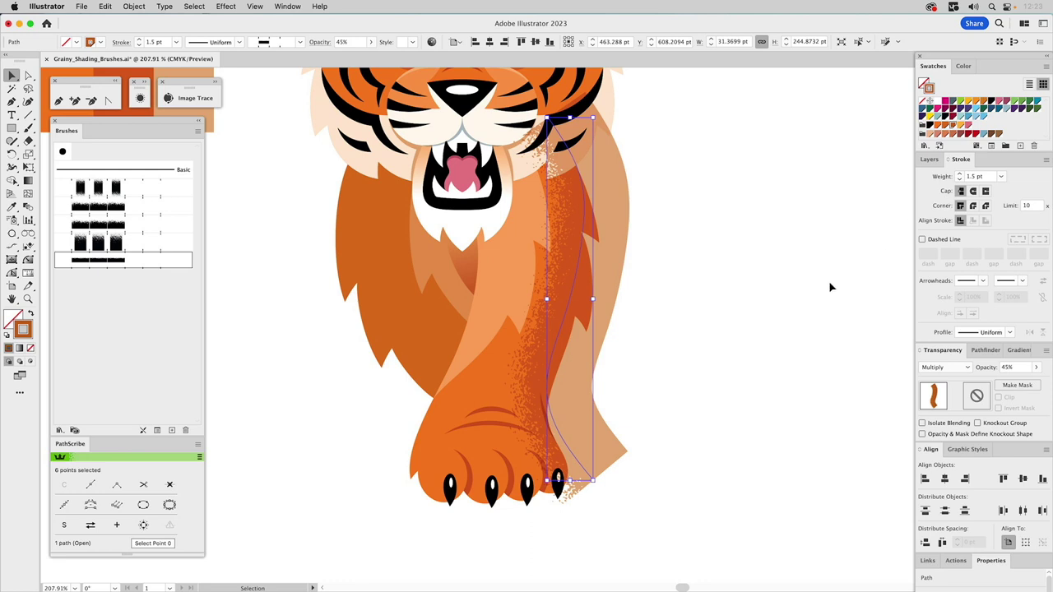
click(715, 316)
drag(609, 271, 619, 277)
drag(620, 278, 619, 278)
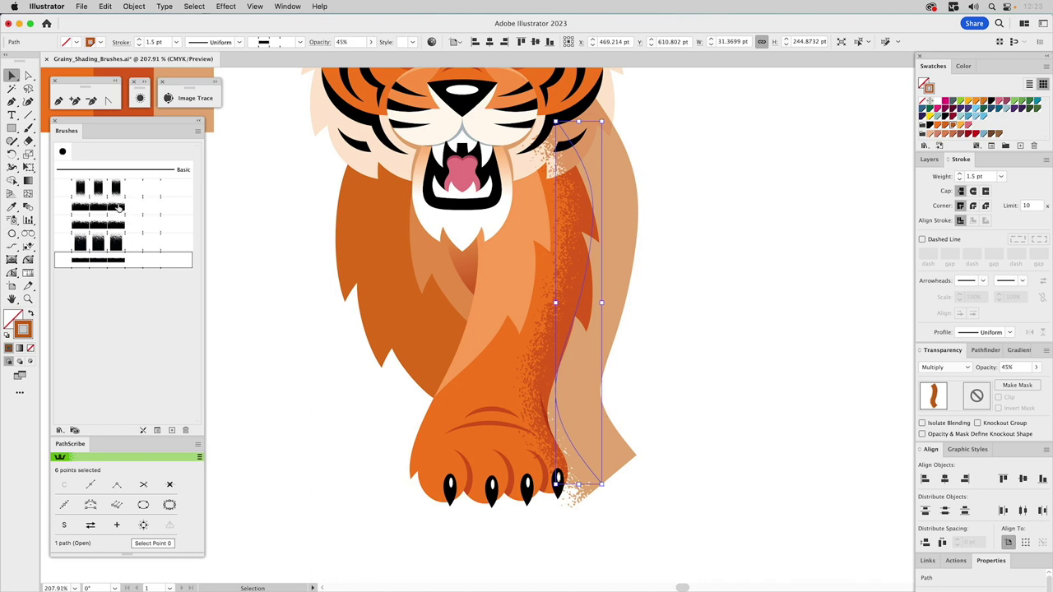
Step: Try two other grainy shading brushes on the leg stroke and return to its original brush
click(120, 207)
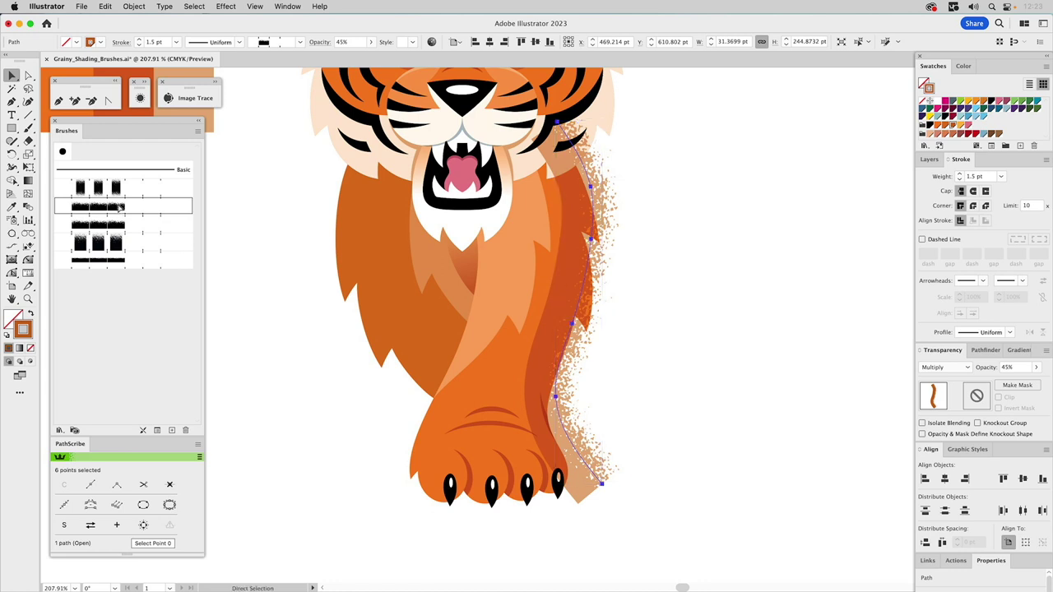
click(119, 260)
click(119, 225)
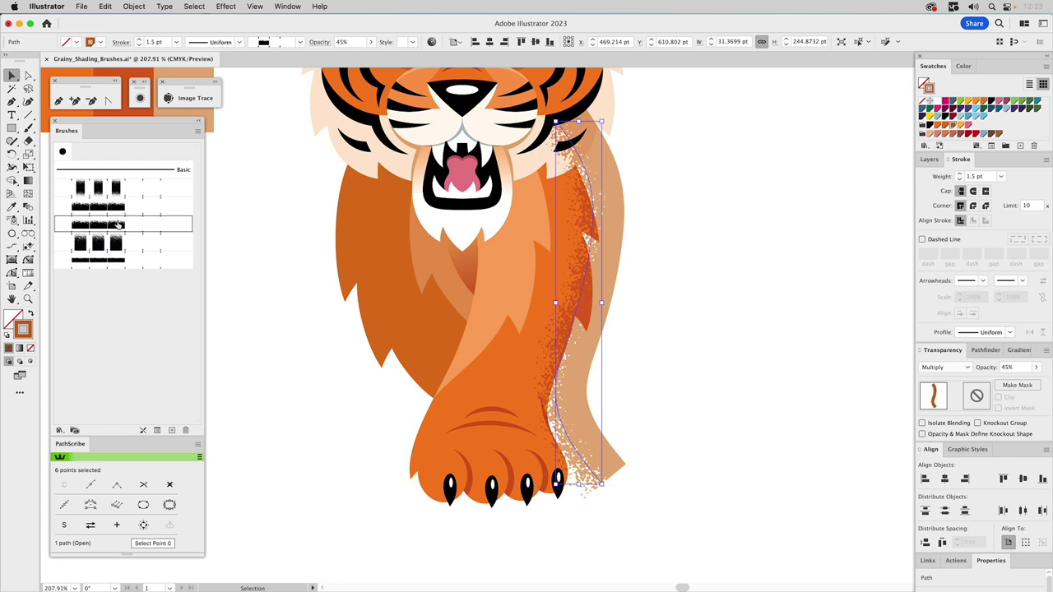
click(108, 261)
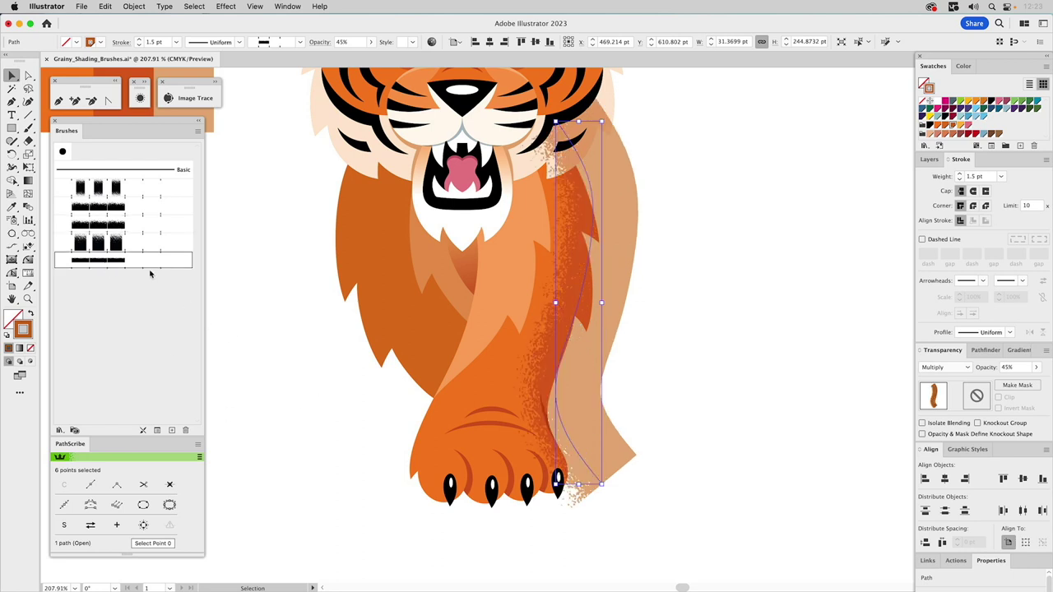
Step: Move the leg shading path's lower end point slightly inward and below the paw, and smartly remove the anchor point above it
key(a)
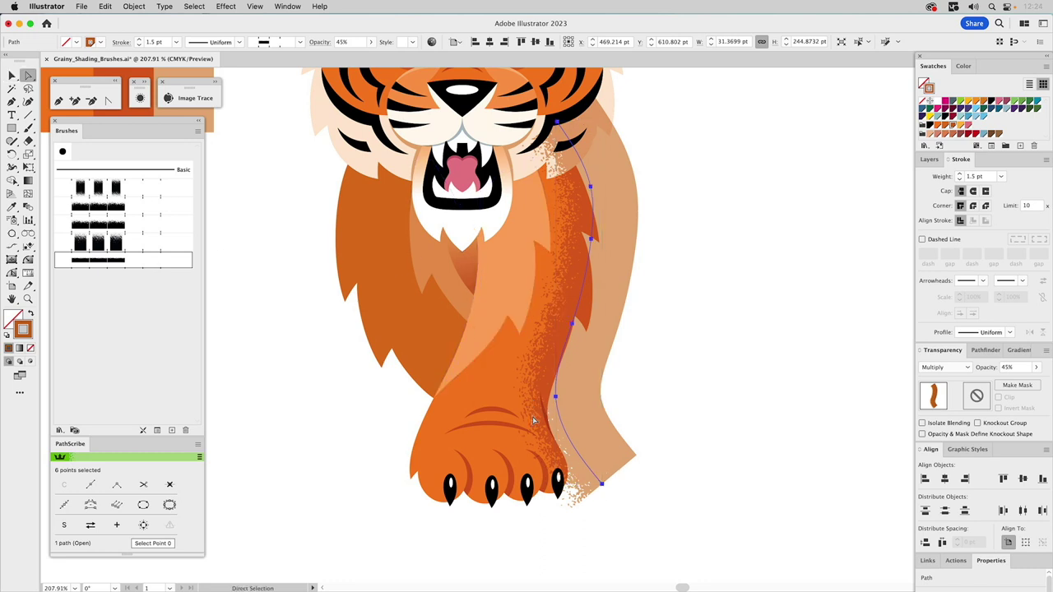
click(601, 484)
drag(602, 489, 592, 500)
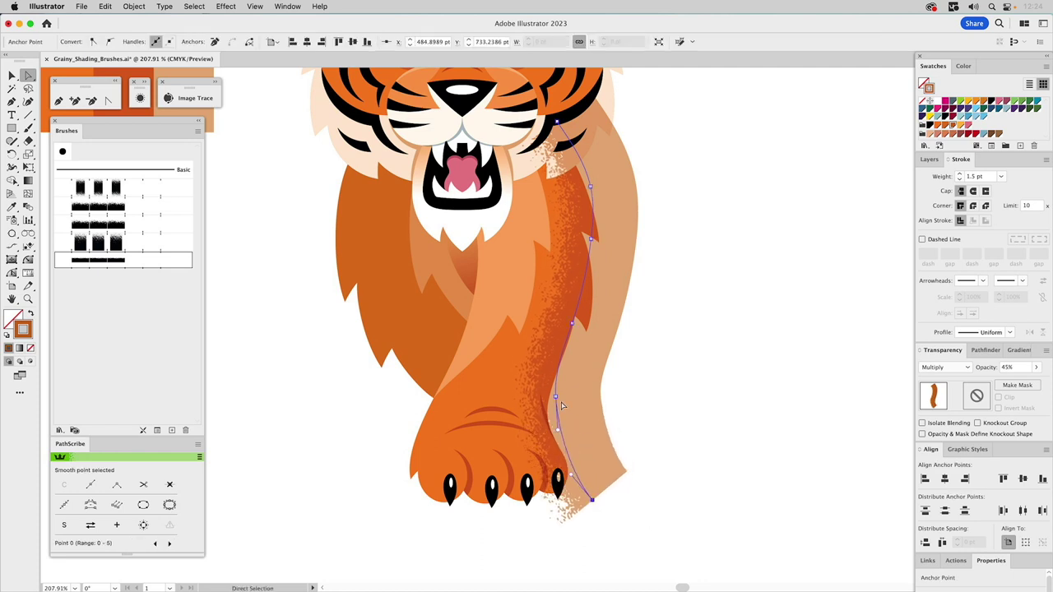
click(557, 399)
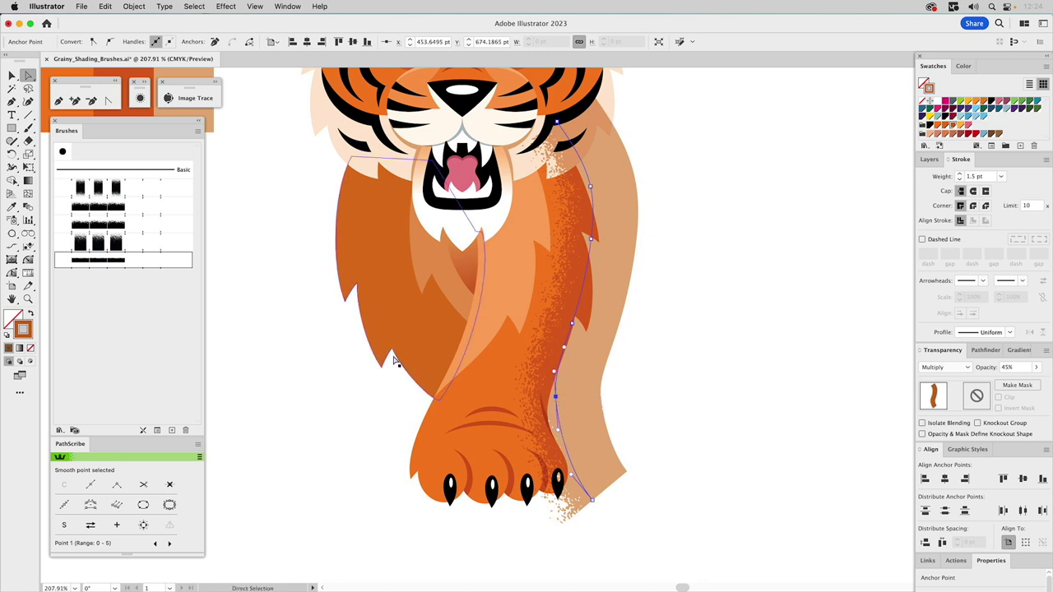
click(169, 486)
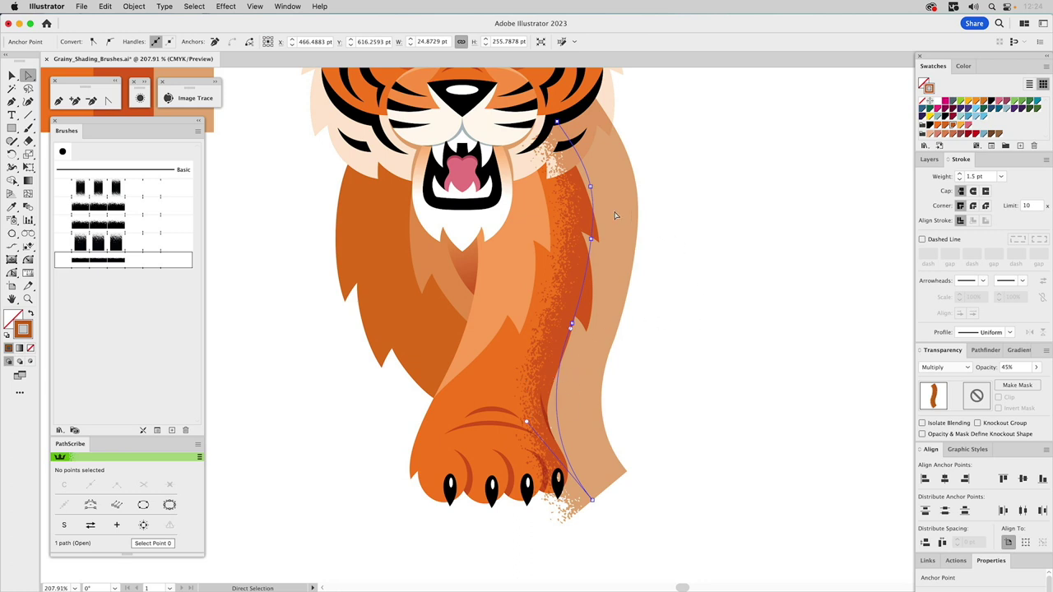
Step: Smartly remove the leg shading path's second anchor point from the top and shorten the top point's handle to smooth the curve
click(590, 187)
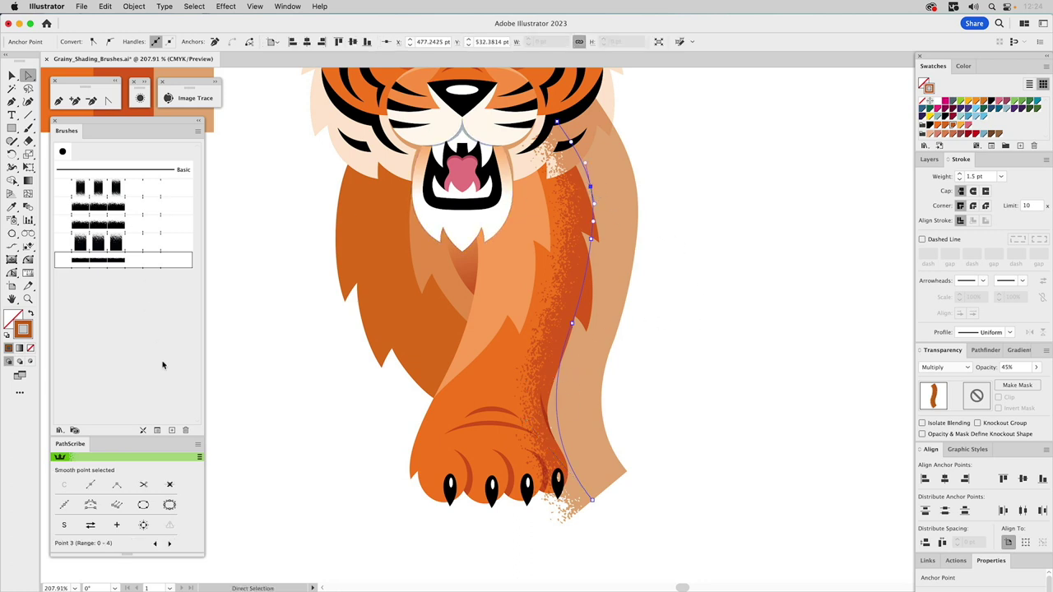
click(169, 485)
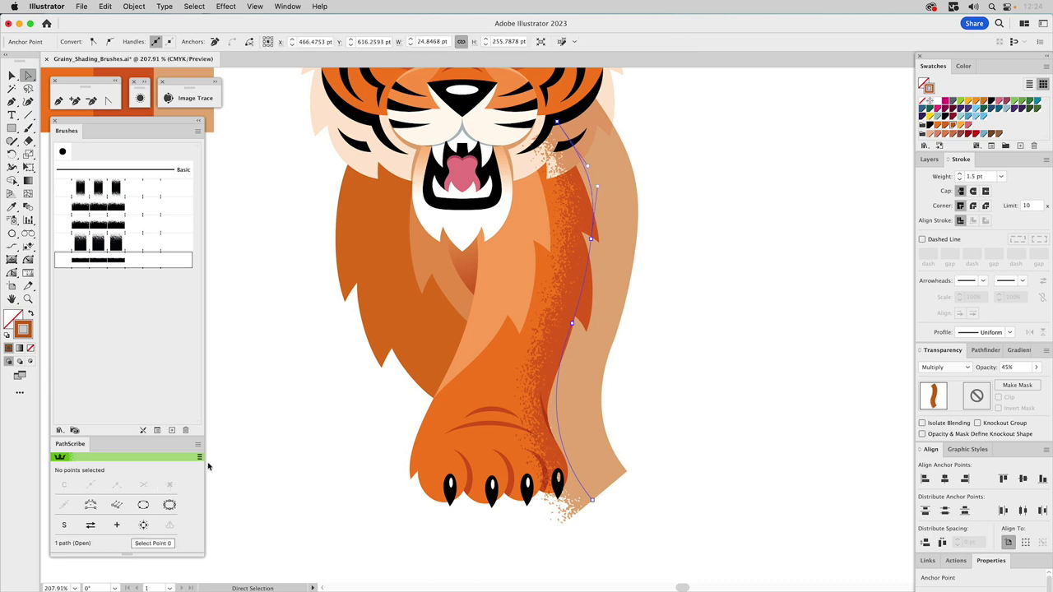
drag(589, 168, 577, 144)
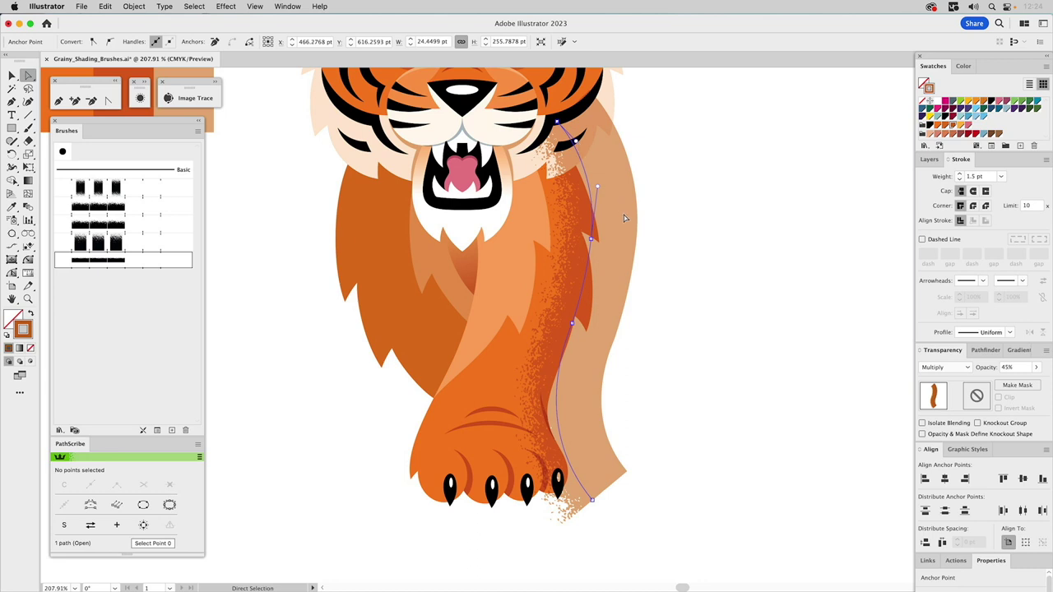
key(v)
click(686, 325)
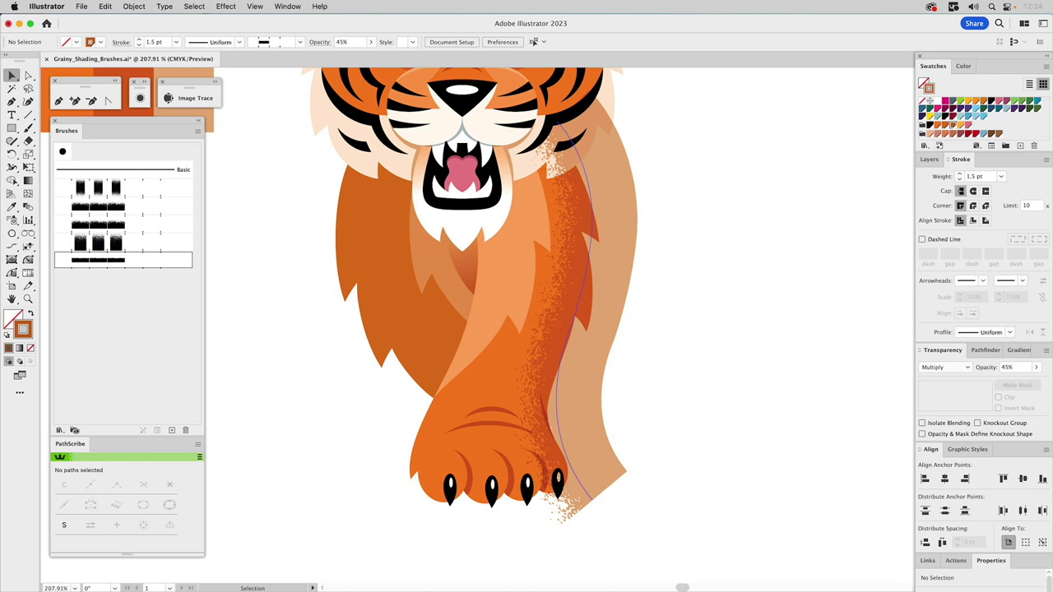
Step: Reduce the leg shading stroke's opacity to 40%
click(576, 295)
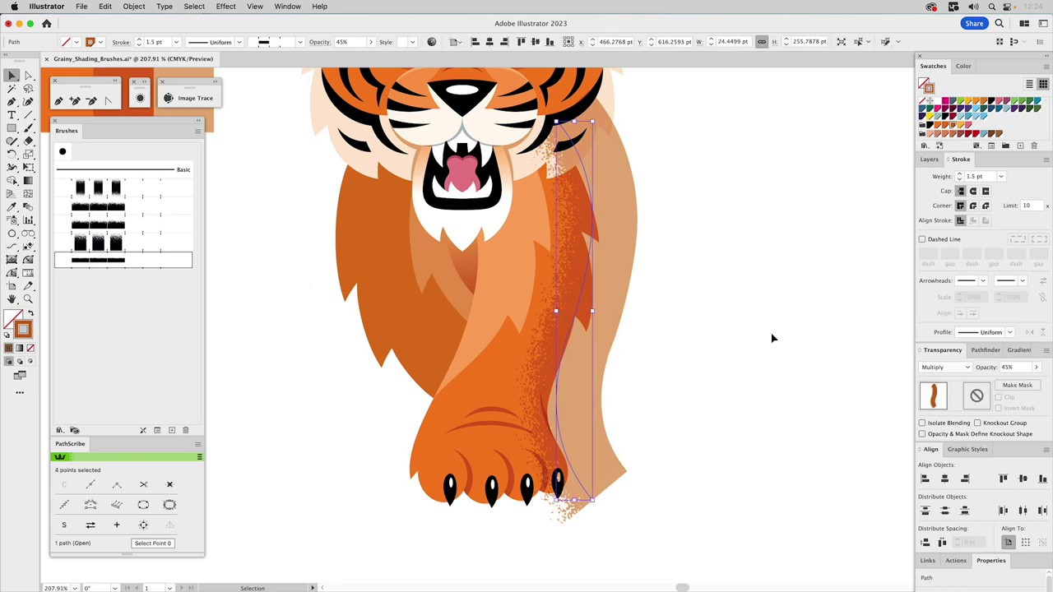
click(1007, 368)
text(40)
key(Return)
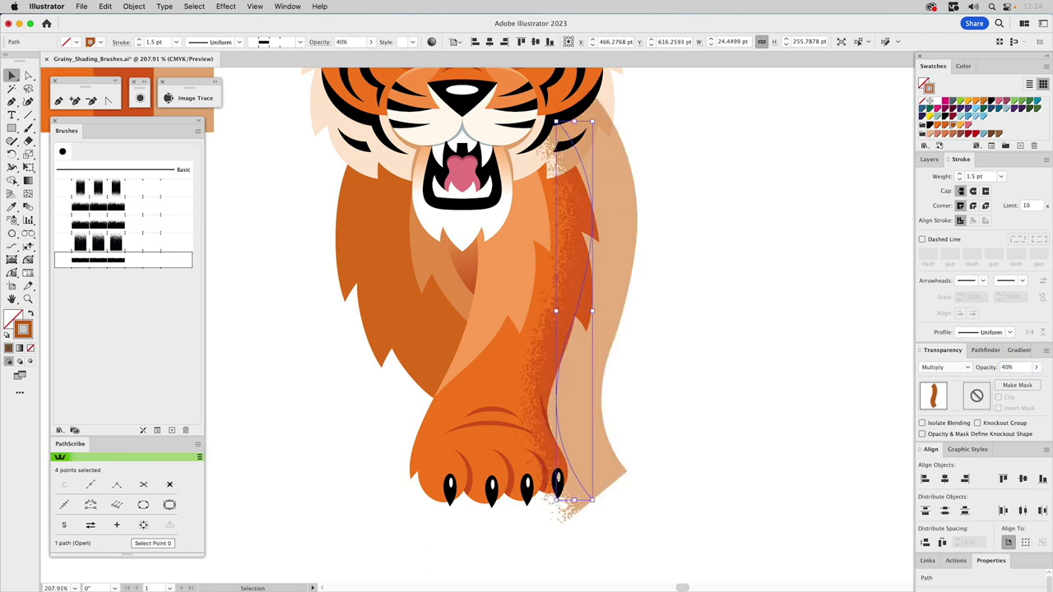
click(704, 353)
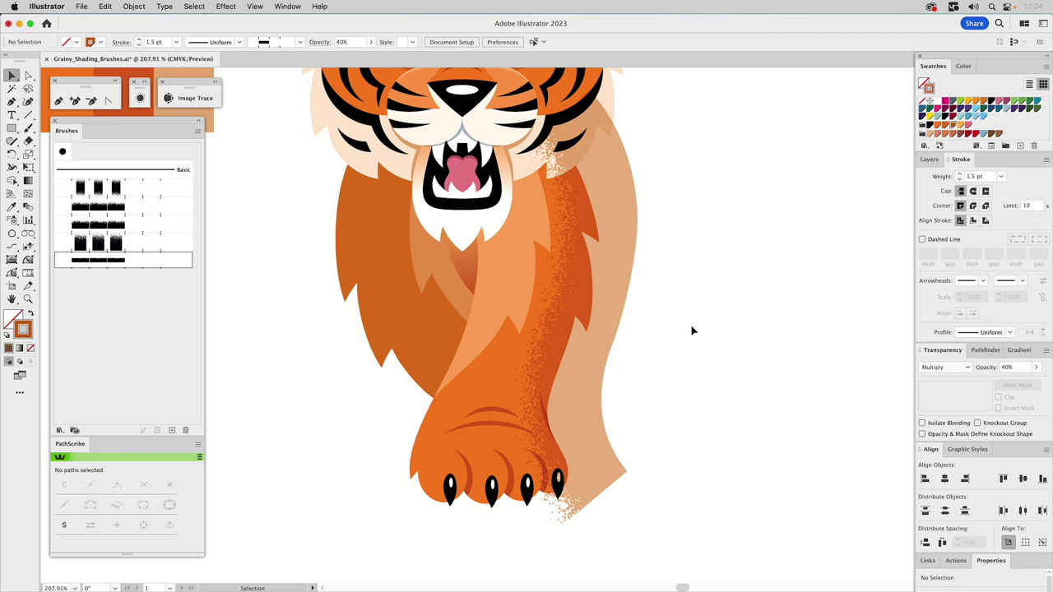
Step: Try a grainy shading stroke from the cheek diagonally under the jaw to the chest, and delete it
click(28, 128)
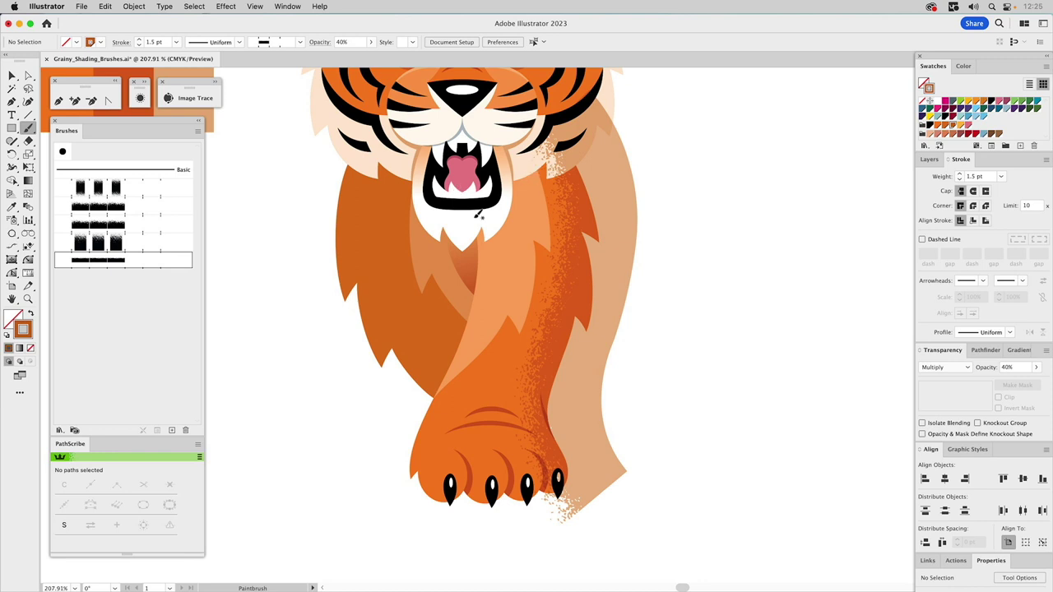
mouse_move(601, 125)
mouse_down()
mouse_move(527, 197)
mouse_move(438, 236)
mouse_up()
key(v)
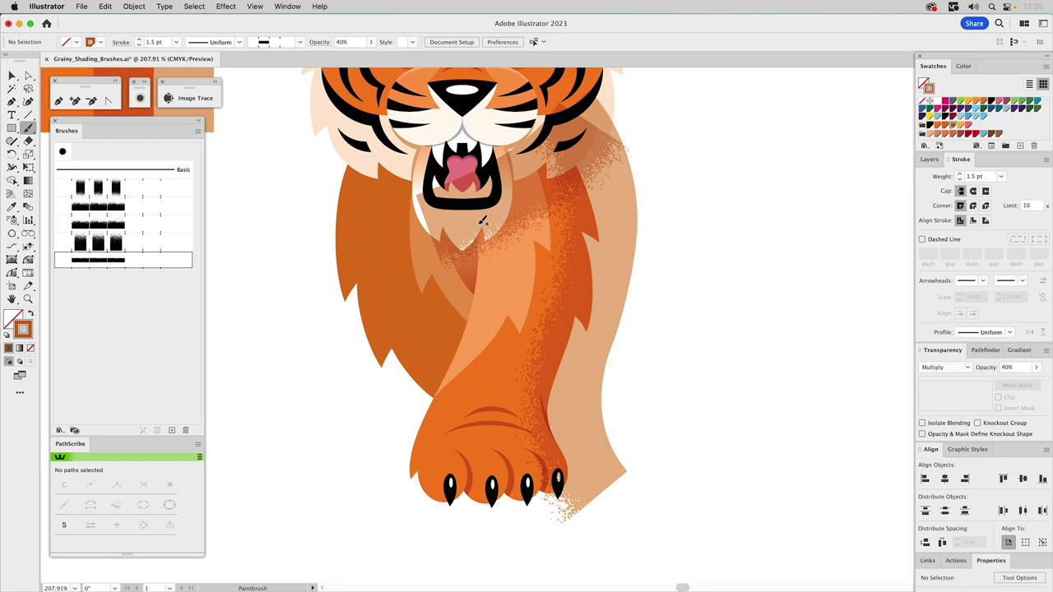
click(533, 189)
key(b)
key(Delete)
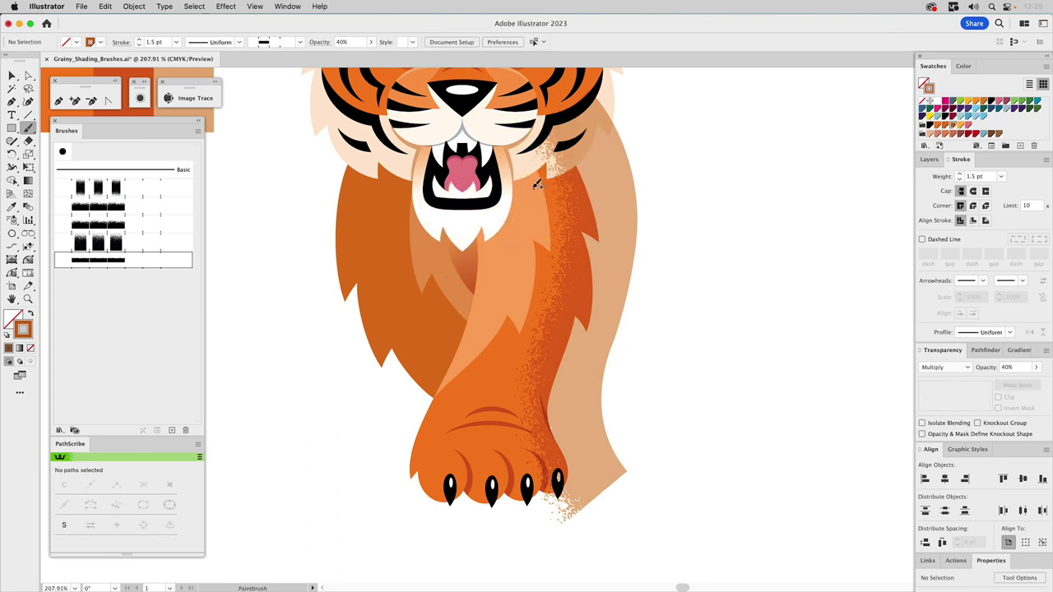
Step: Paint a diagonal stroke with the taller grainy shading brush from the cheek under the jaw to the chest, and select it
click(120, 240)
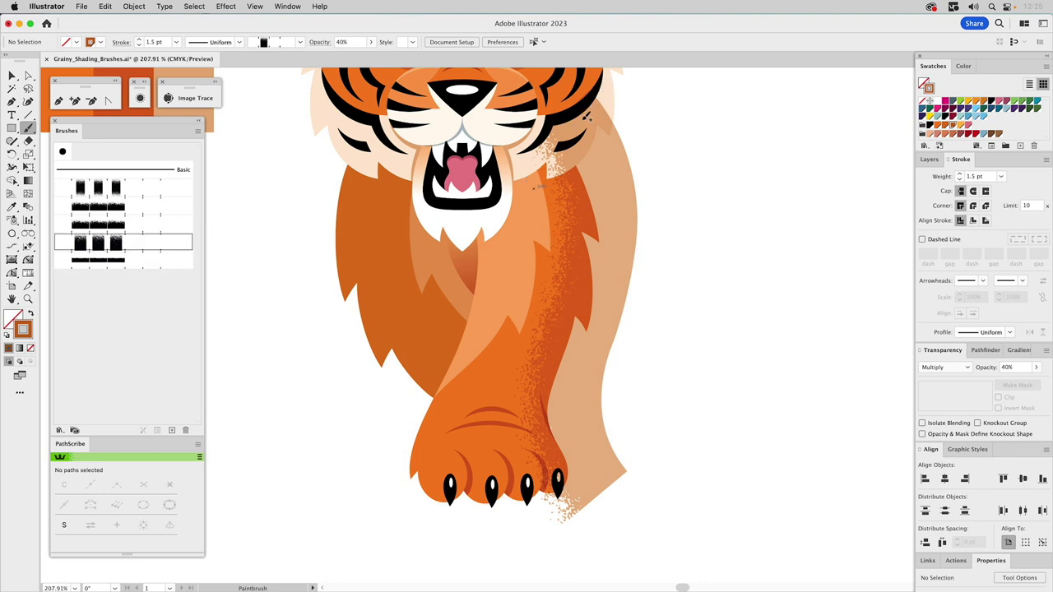
drag(535, 186, 443, 230)
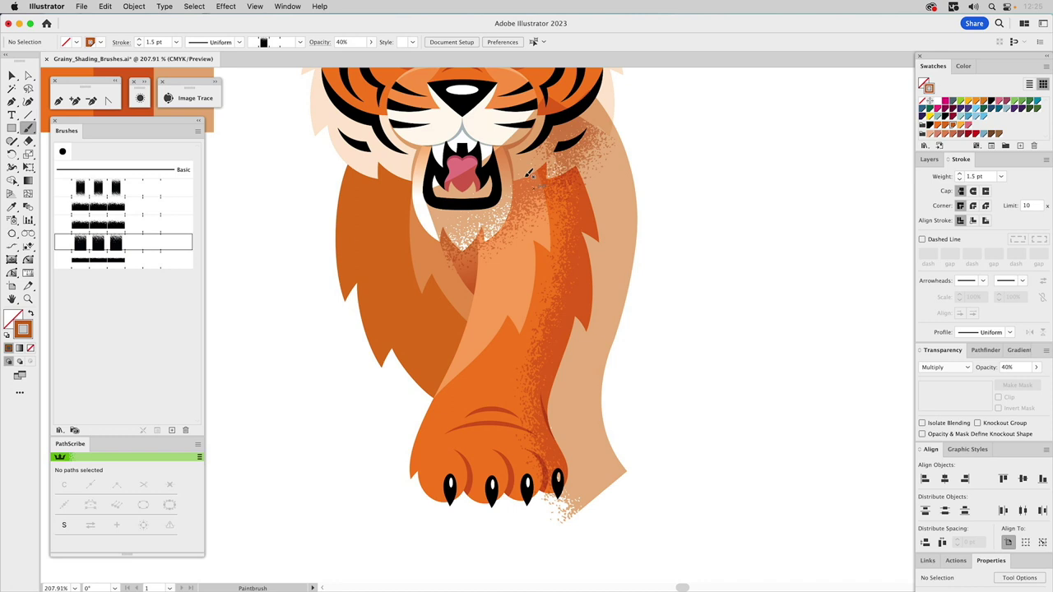
drag(576, 123, 445, 234)
click(532, 188)
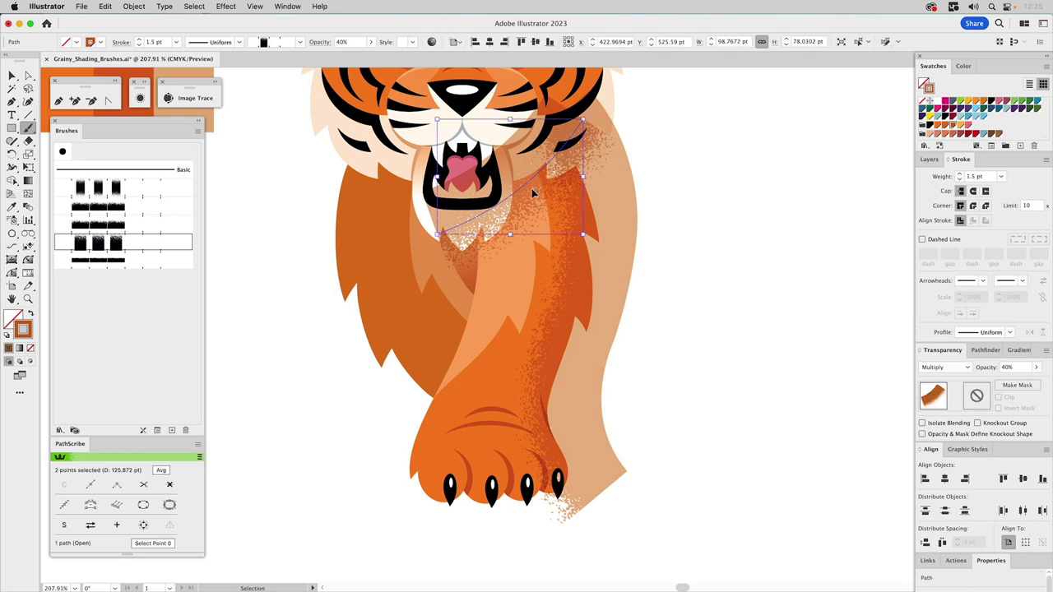
Step: Set the opacity of the diagonal shading stroke under the jaw to 50% and deselect it
click(1005, 367)
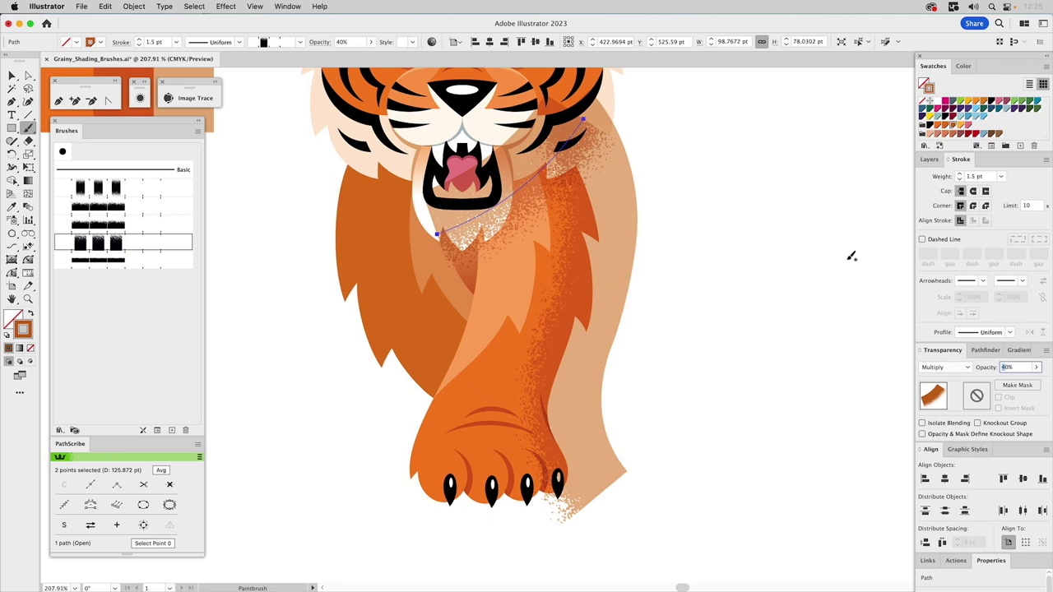
text(50)
key(Return)
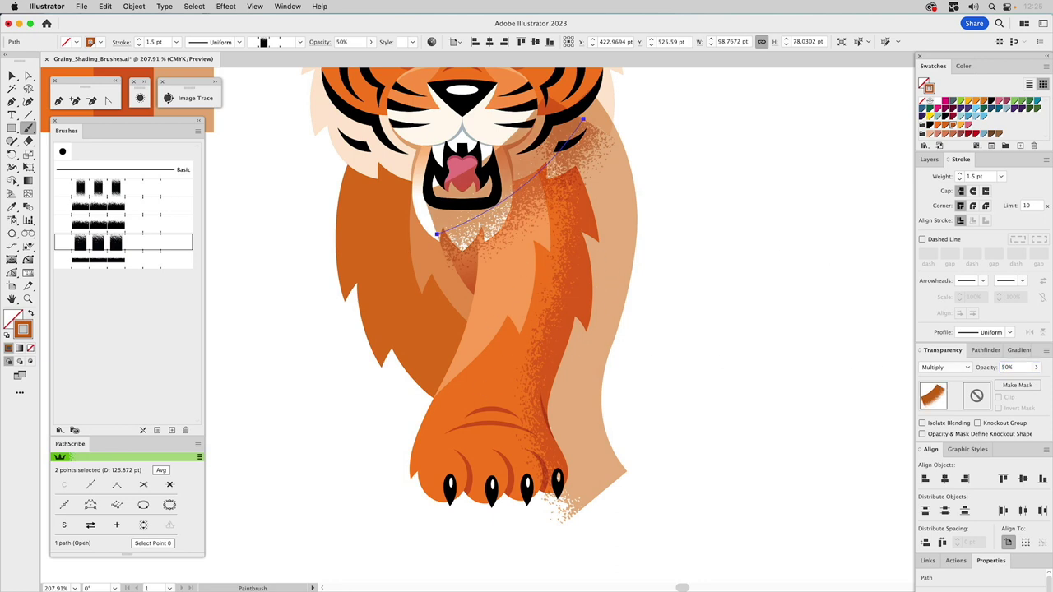
super+click(693, 249)
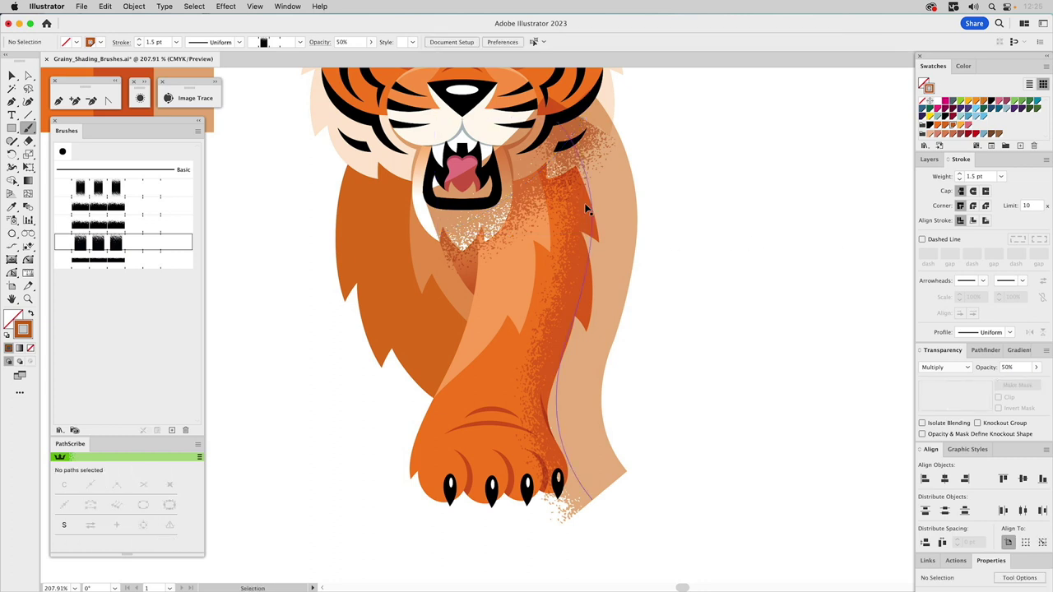
super+click(528, 196)
super+click(758, 268)
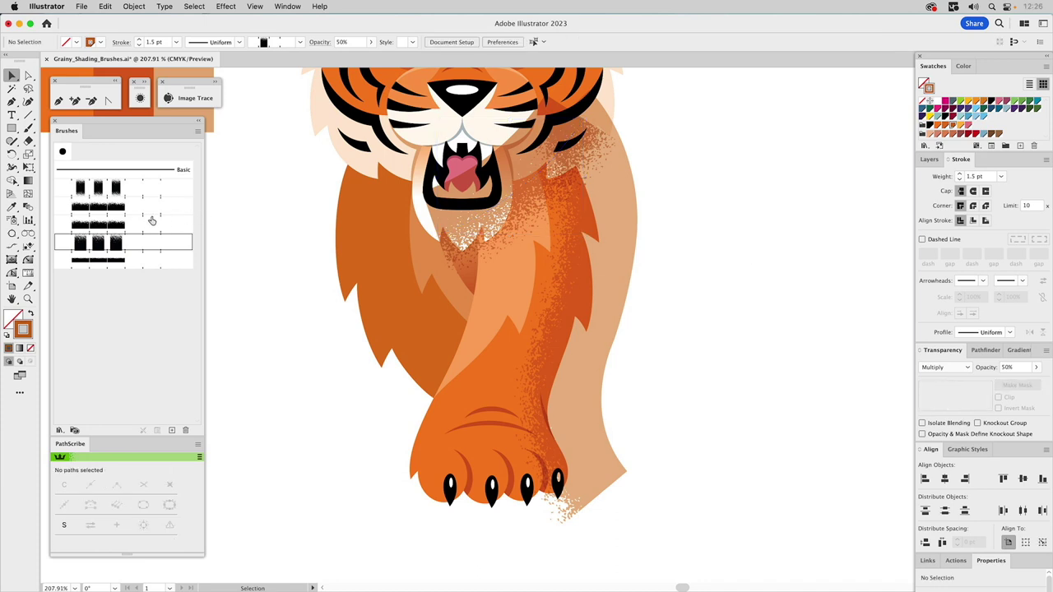
Step: Try an arched shading stroke over the top of the front leg with the shortest grainy brush, and delete it
click(106, 260)
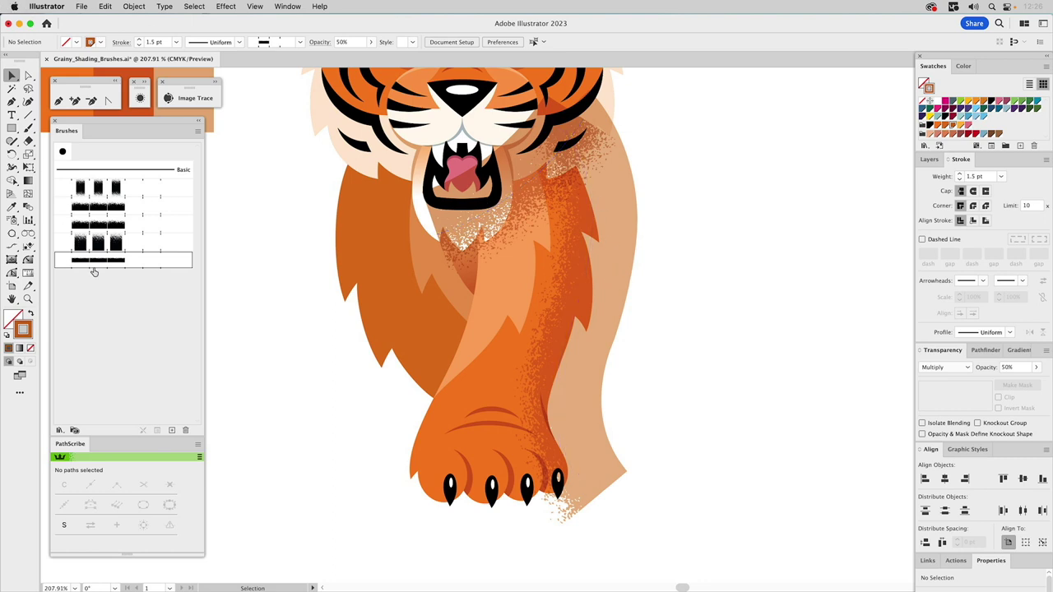
click(29, 127)
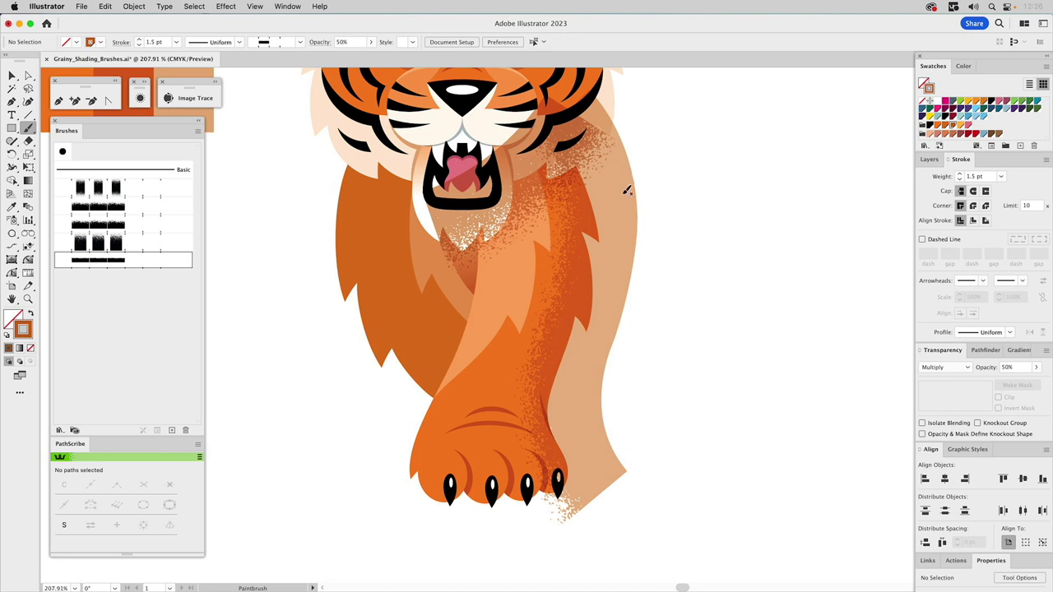
mouse_move(625, 267)
mouse_down()
mouse_move(608, 224)
mouse_move(583, 202)
mouse_move(524, 189)
mouse_move(444, 213)
mouse_up()
key(v)
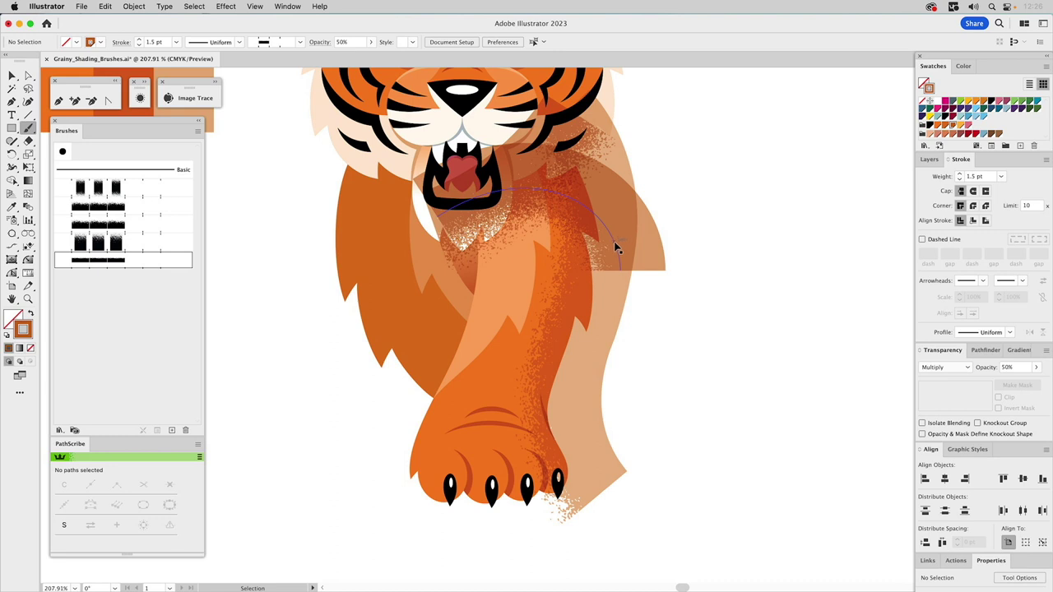
super+click(615, 241)
key(Delete)
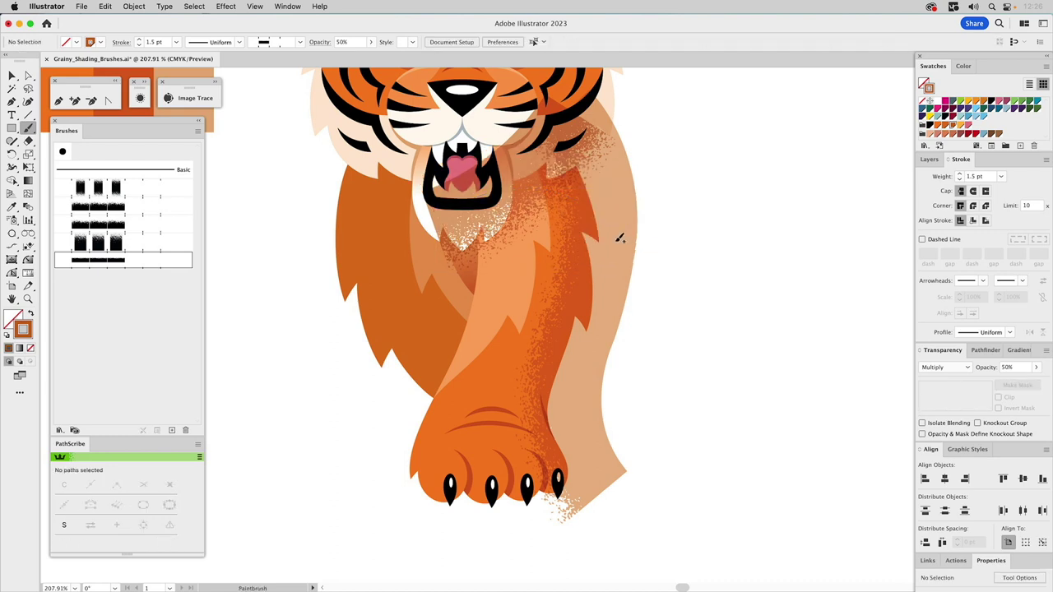
Step: Paint an arched shading stroke over the top of the front leg to the chin with the taller grainy shading brush
click(118, 244)
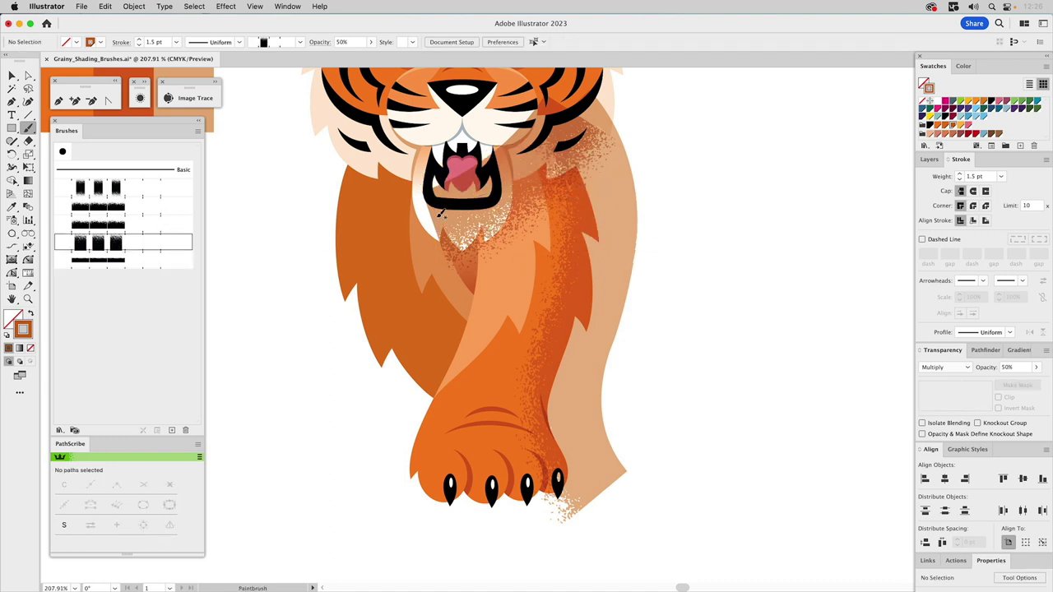
mouse_move(632, 247)
mouse_down()
mouse_move(606, 211)
mouse_move(571, 193)
mouse_move(515, 187)
mouse_move(460, 205)
mouse_up()
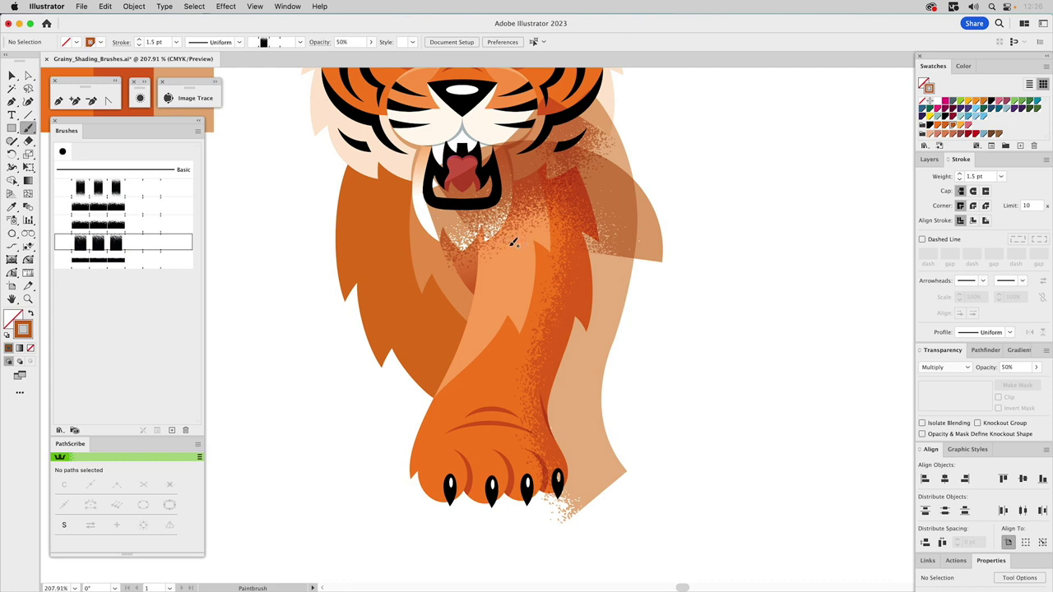
key(v)
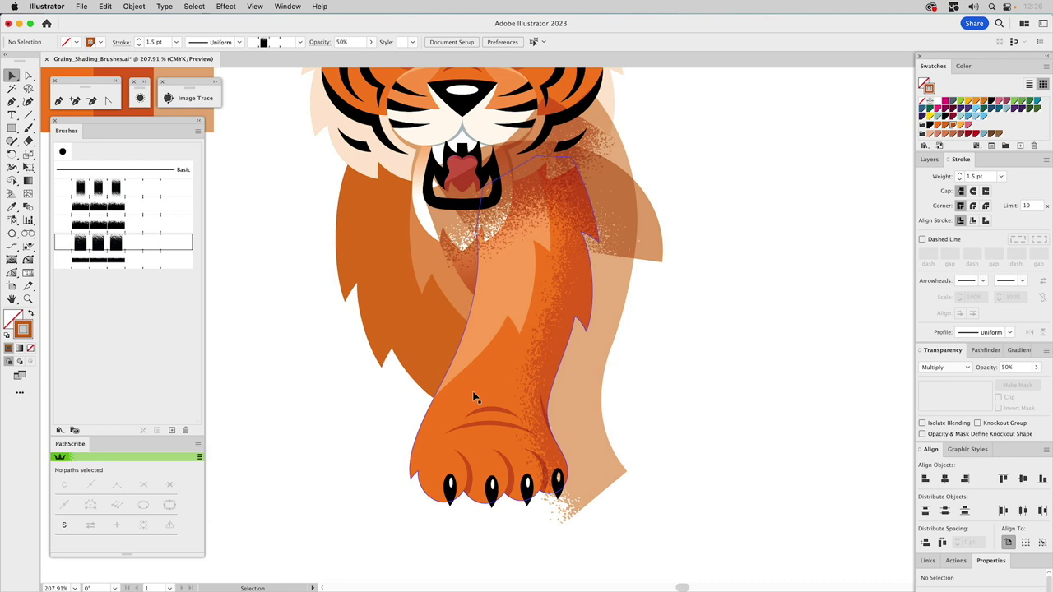
Step: Place a copy of the front leg shape in front of everything and restyle it with no fill and a 0.5 pt magenta stroke
click(473, 397)
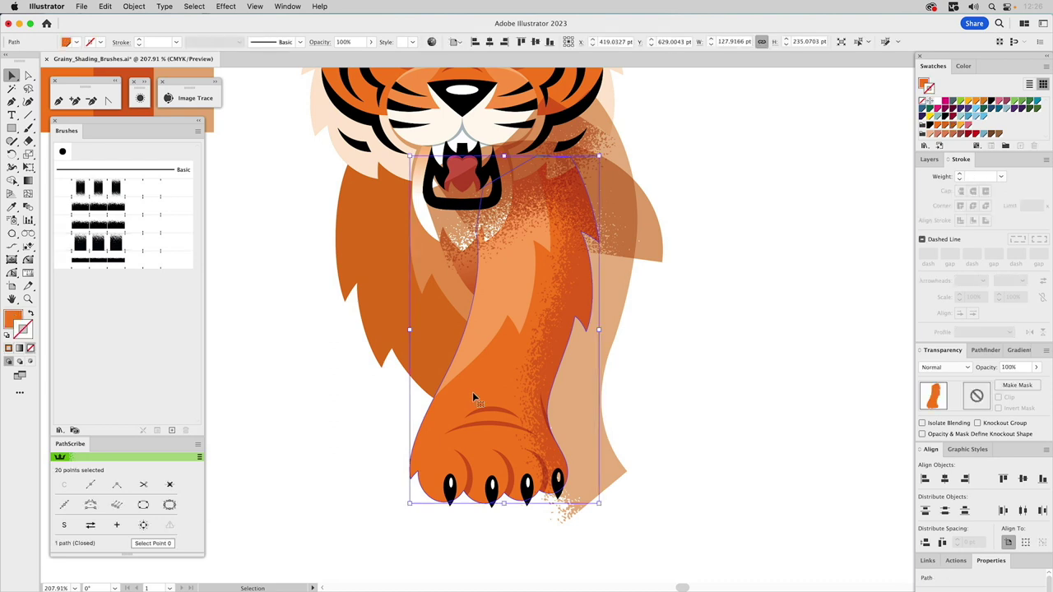
key(super+shift+bracketright)
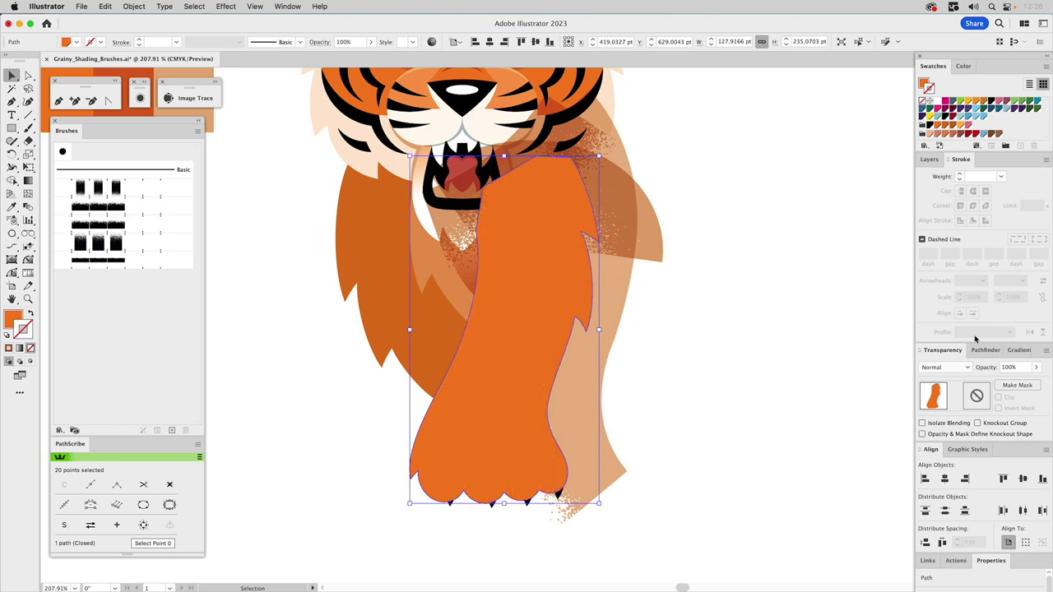
click(968, 449)
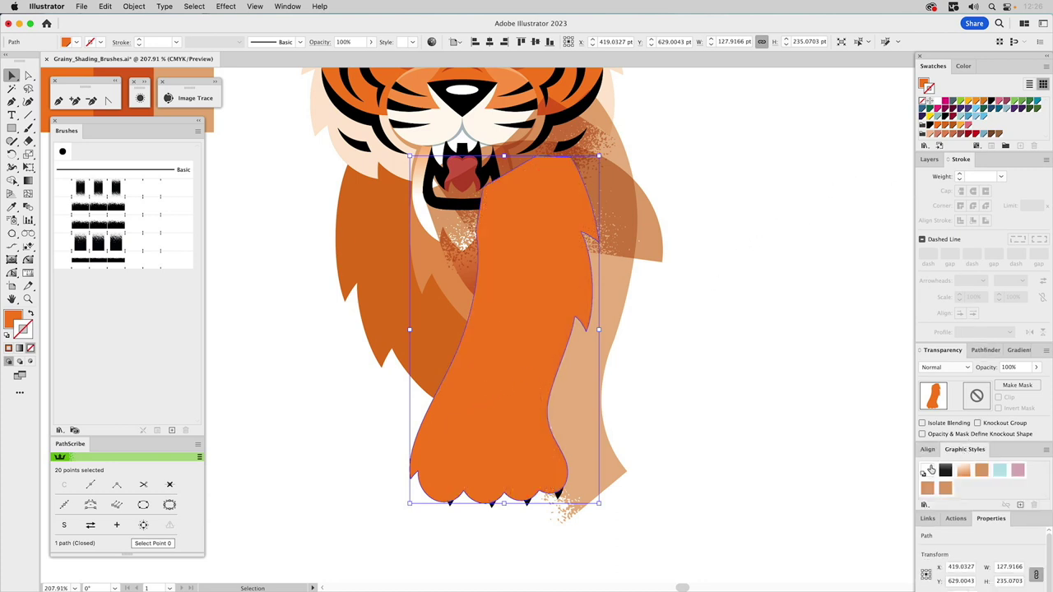
click(927, 470)
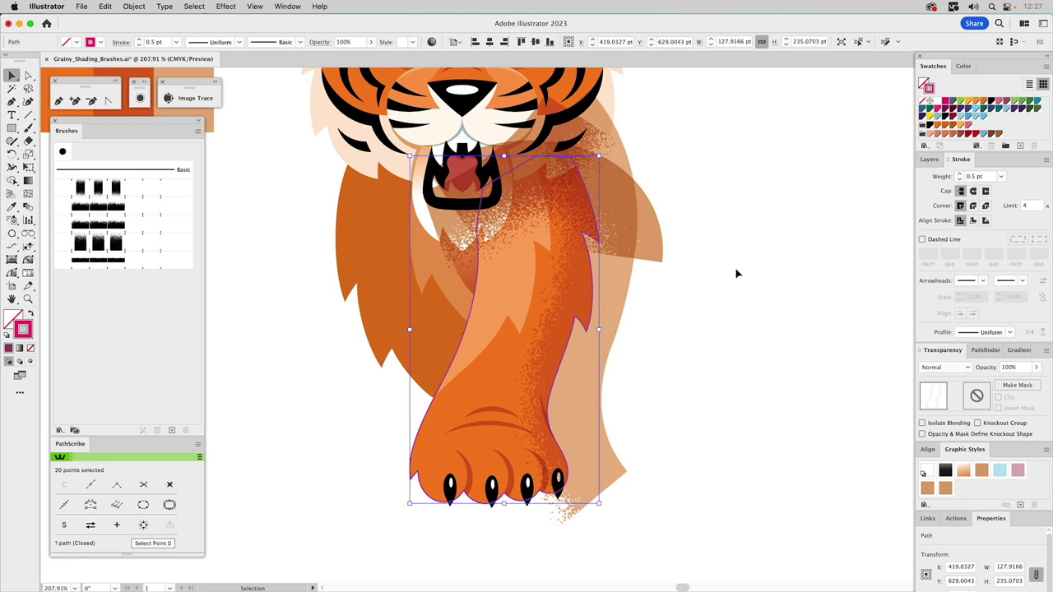
Step: Clip the three grainy shading strokes to the front leg outline with a clipping mask
shift+click(568, 192)
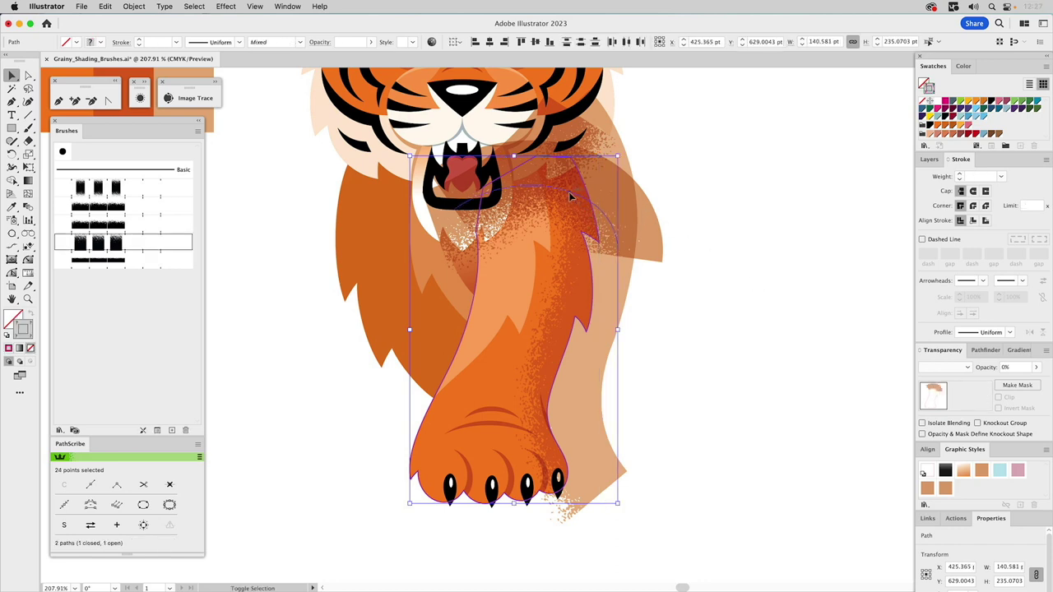
shift+click(581, 132)
shift+click(570, 392)
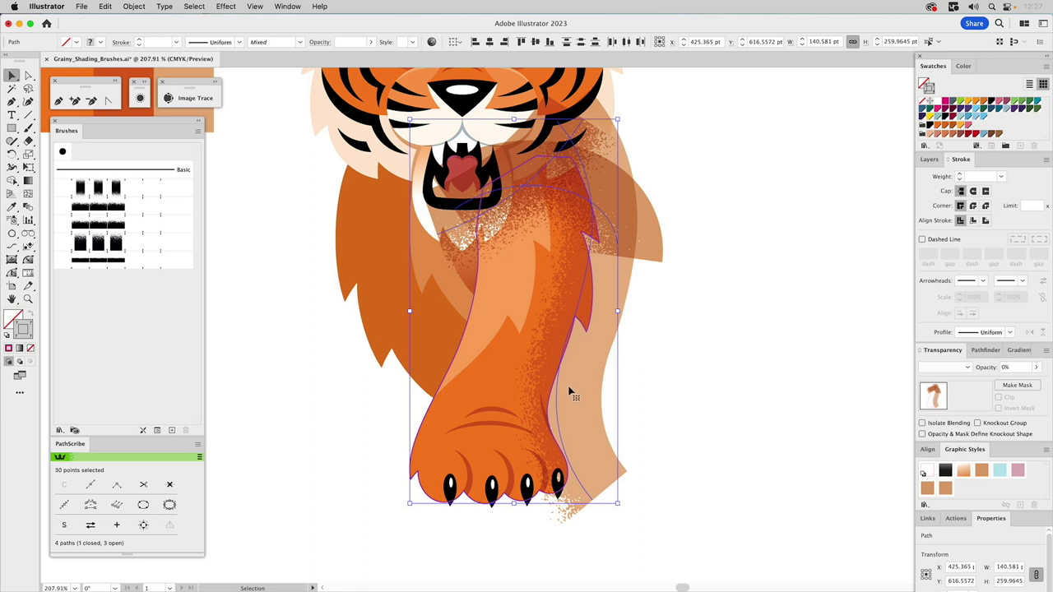
key(super+7)
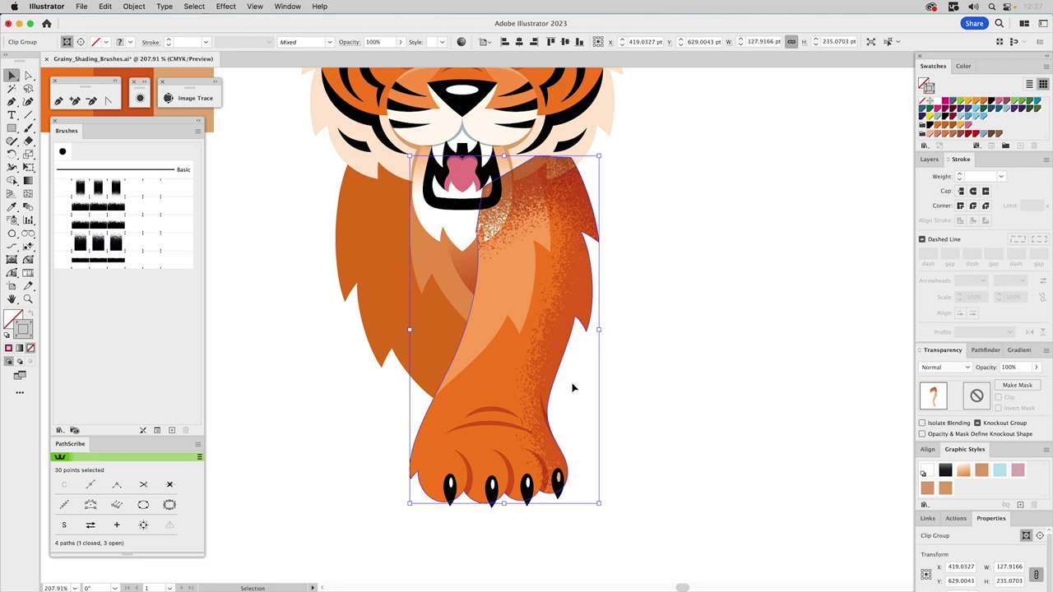
key(super+z)
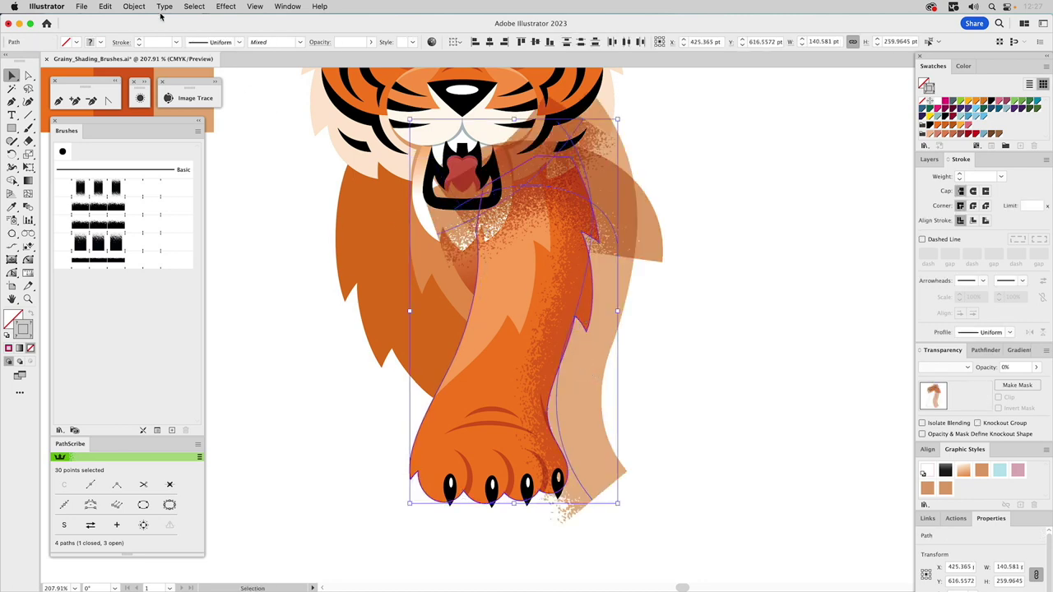
click(135, 6)
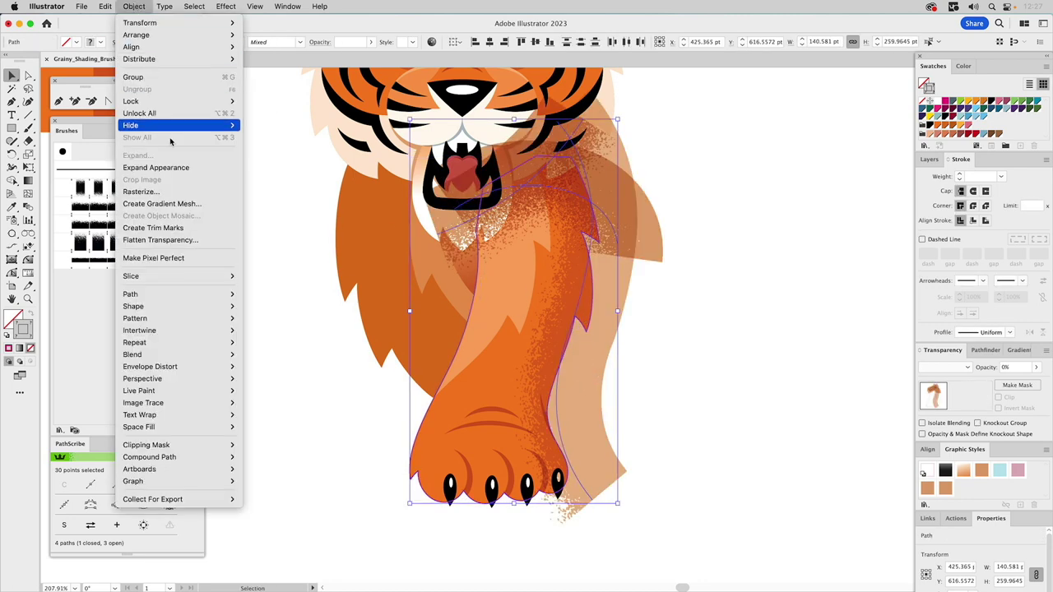
mouse_move(163, 445)
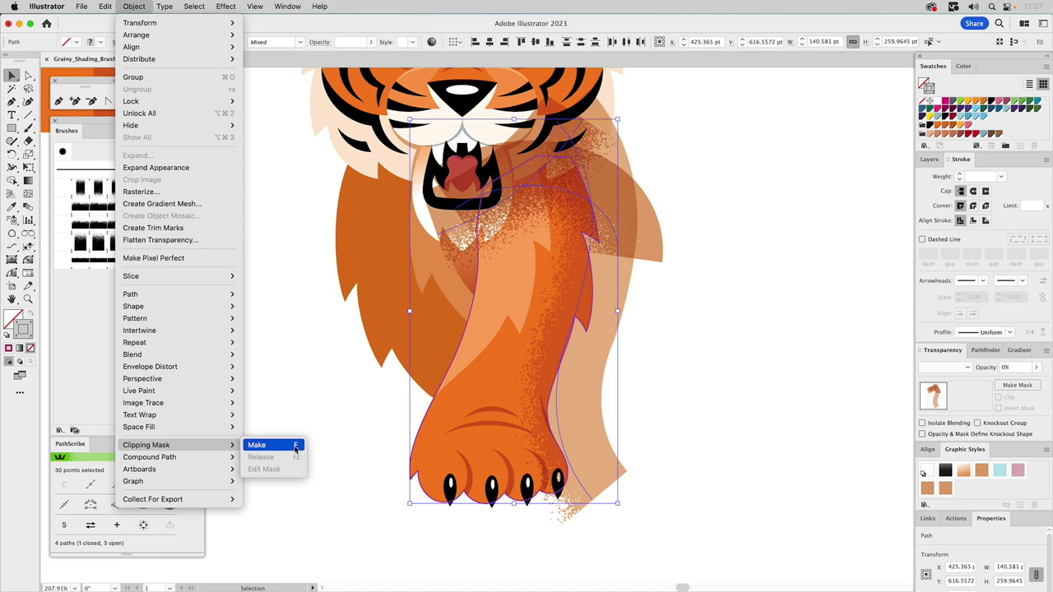
click(257, 445)
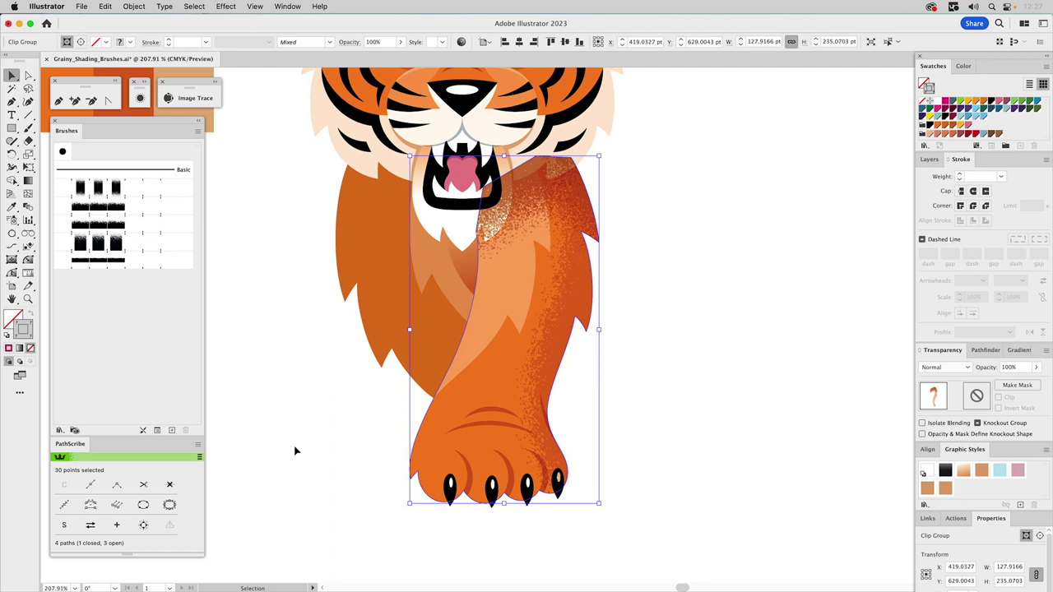
Step: Move the clipped leg shading group directly behind the tiger's head group and deselect it
key(a)
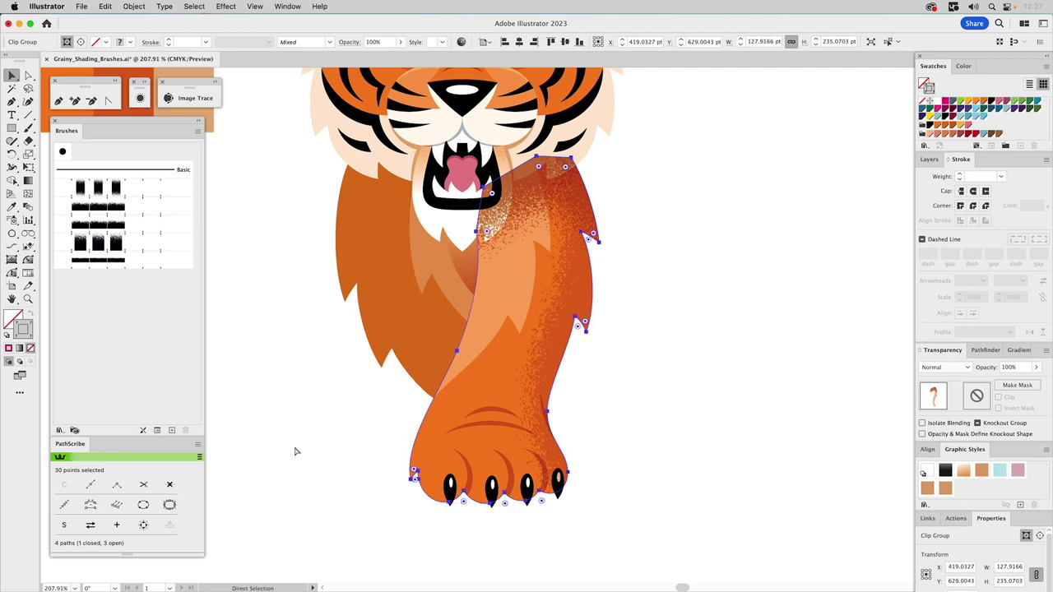
click(296, 450)
key(v)
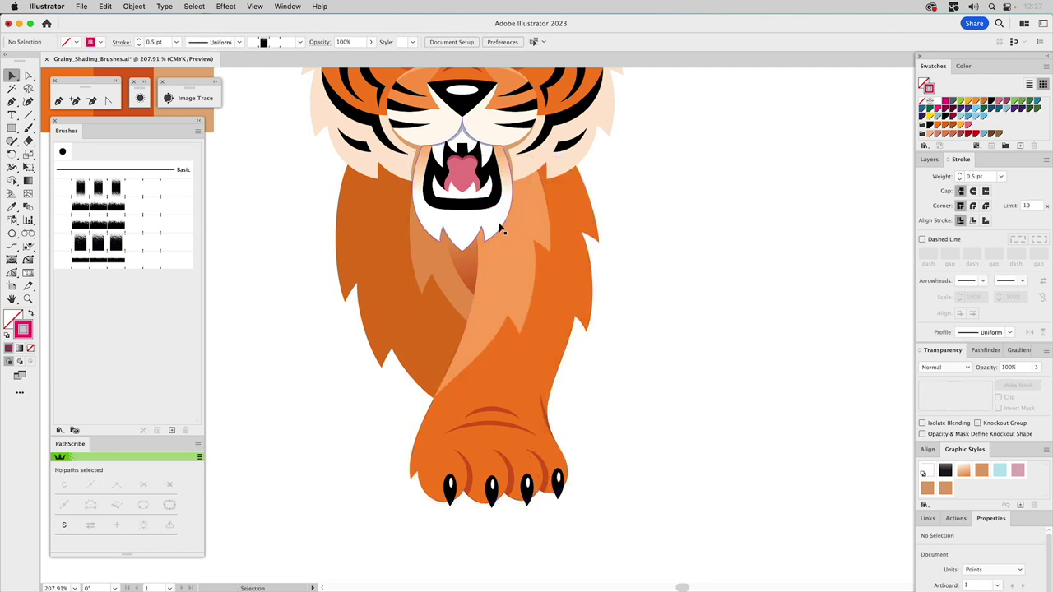
click(497, 221)
key(a)
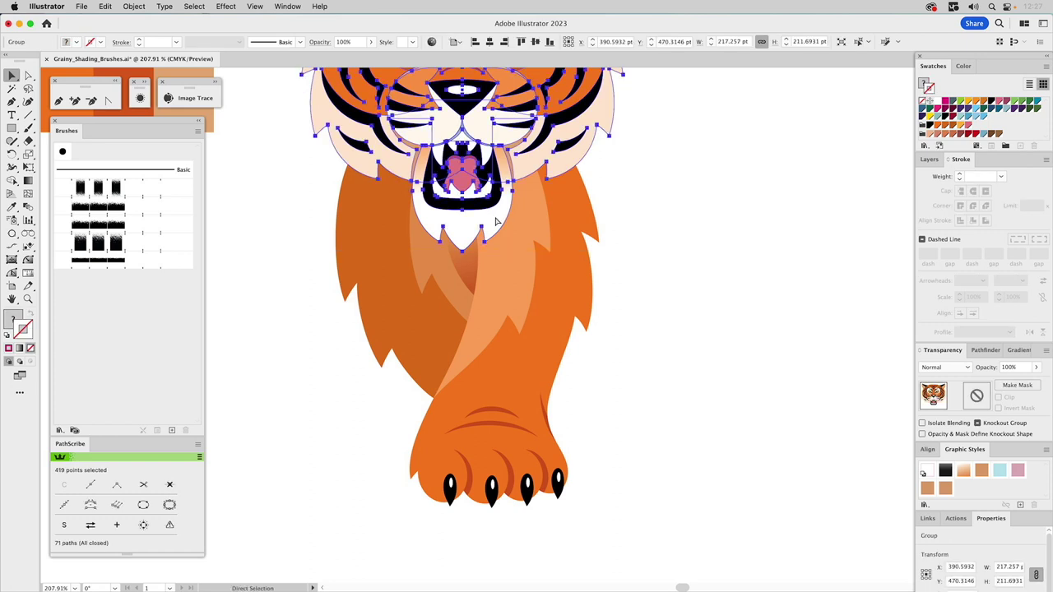
click(497, 222)
key(v)
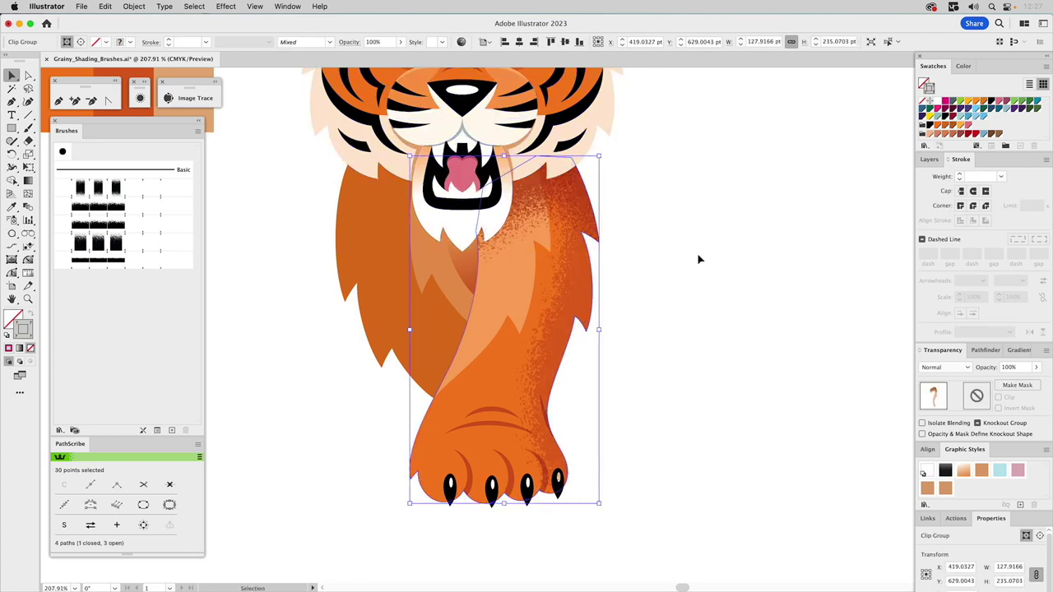
click(697, 256)
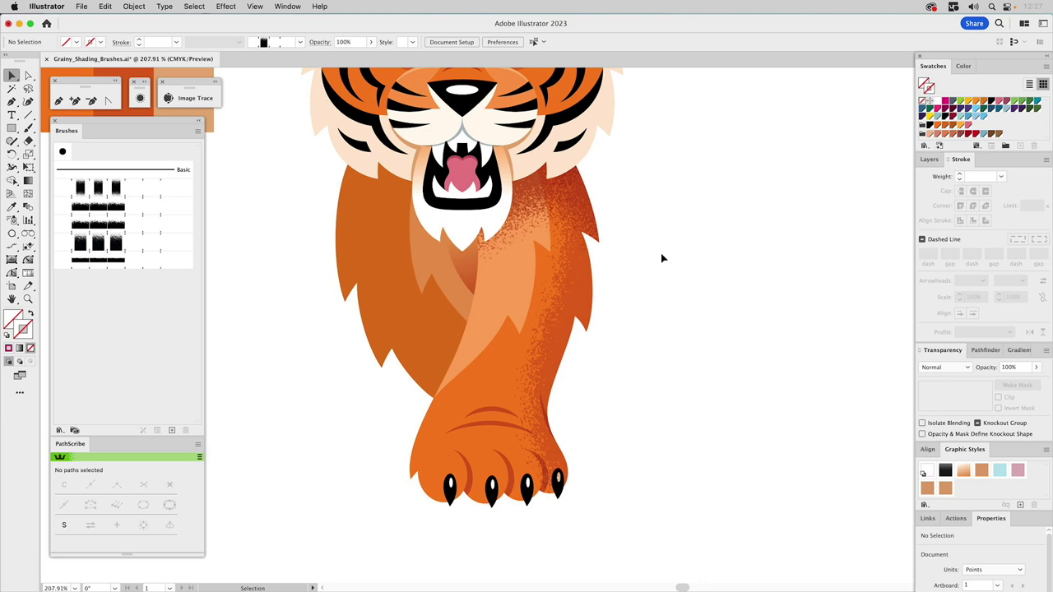
key(super+z)
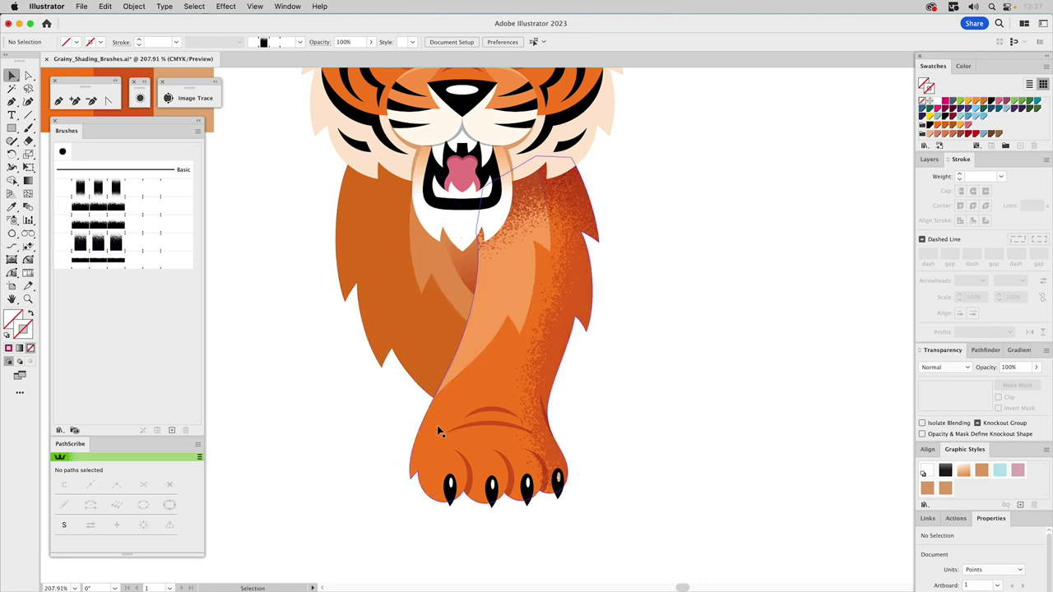
key(super+shift+z)
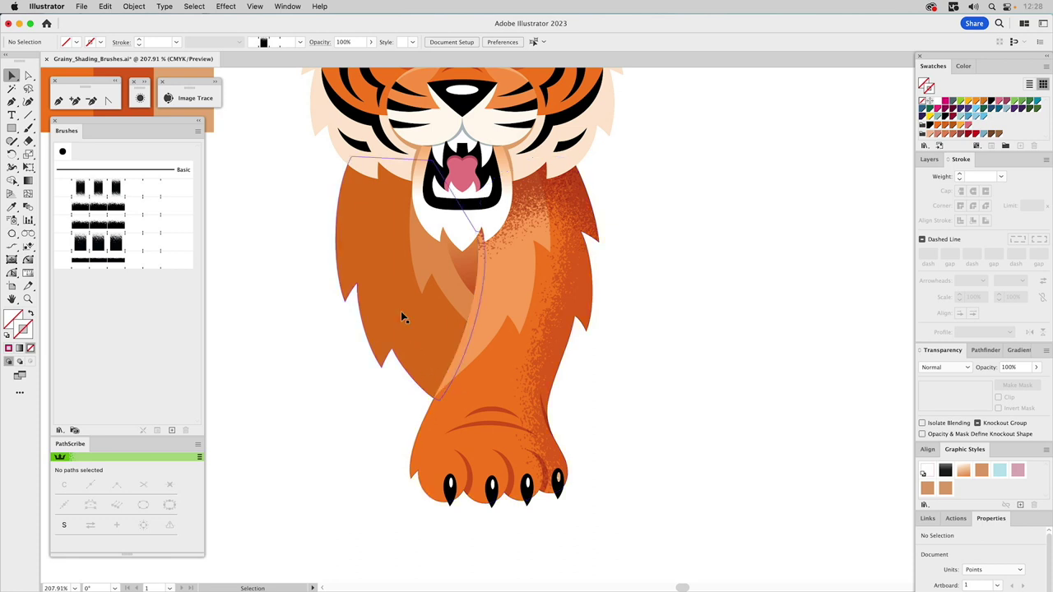
Step: Set up the Paintbrush with the taller grainy shading brush and a white stroke
click(108, 246)
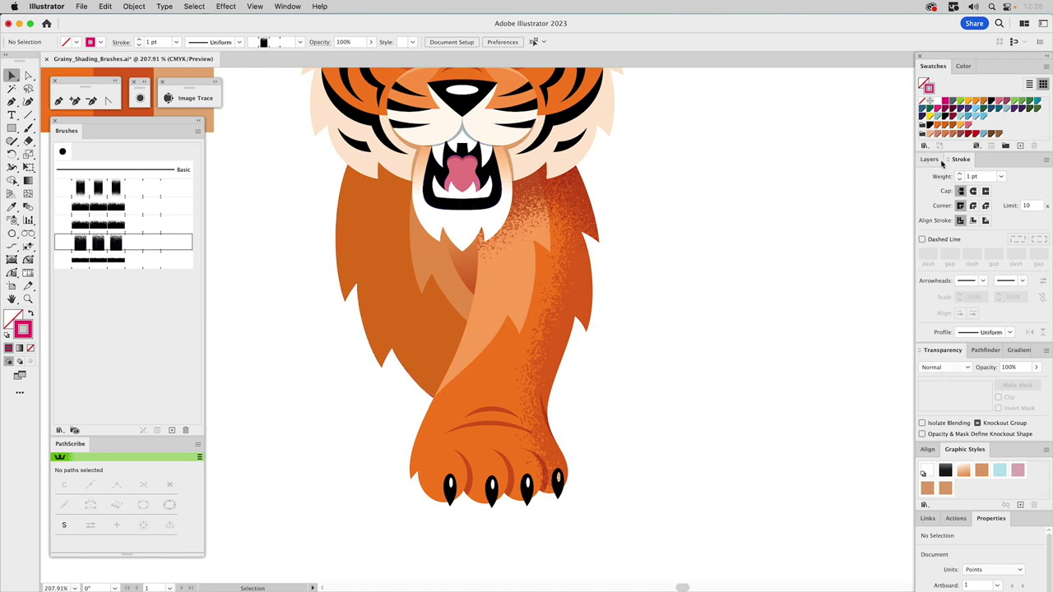
click(936, 104)
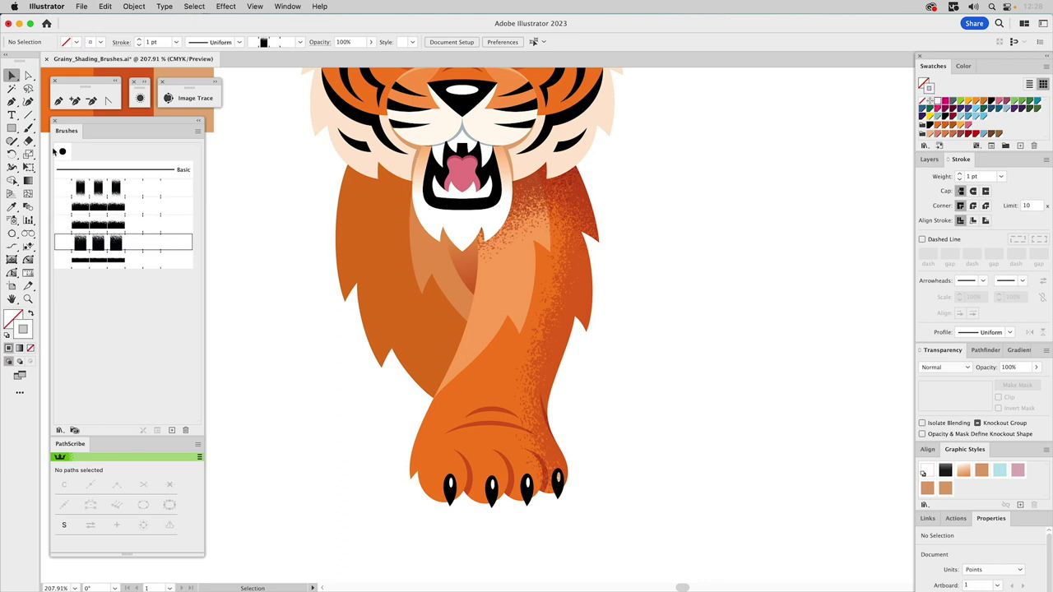
click(27, 129)
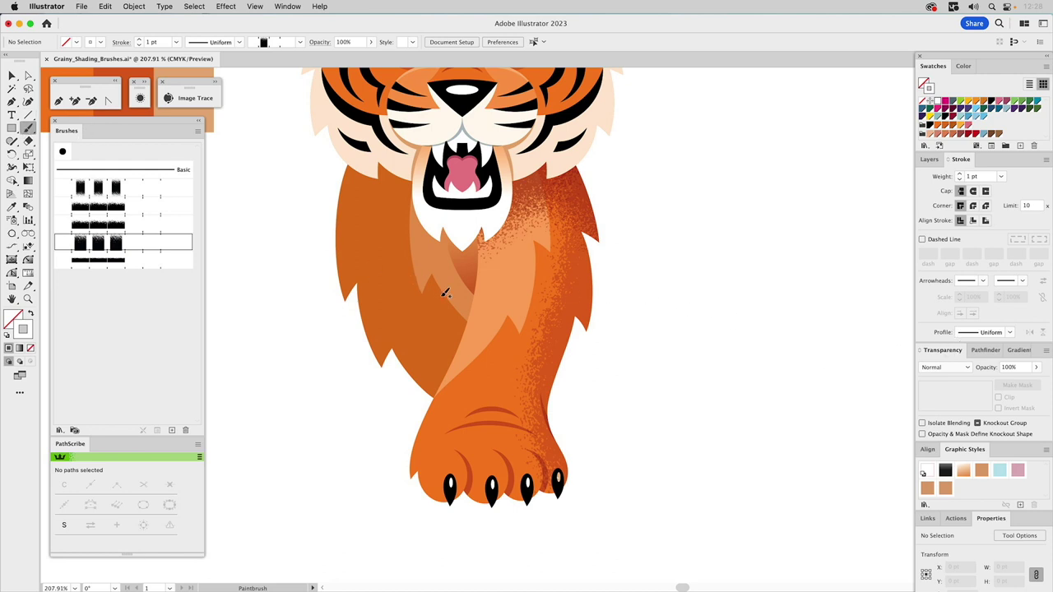
Step: Try a white grainy stroke down the front leg's inner edge from the chest past the paw, and delete it
mouse_move(458, 272)
mouse_down()
mouse_move(415, 419)
mouse_move(416, 540)
mouse_up()
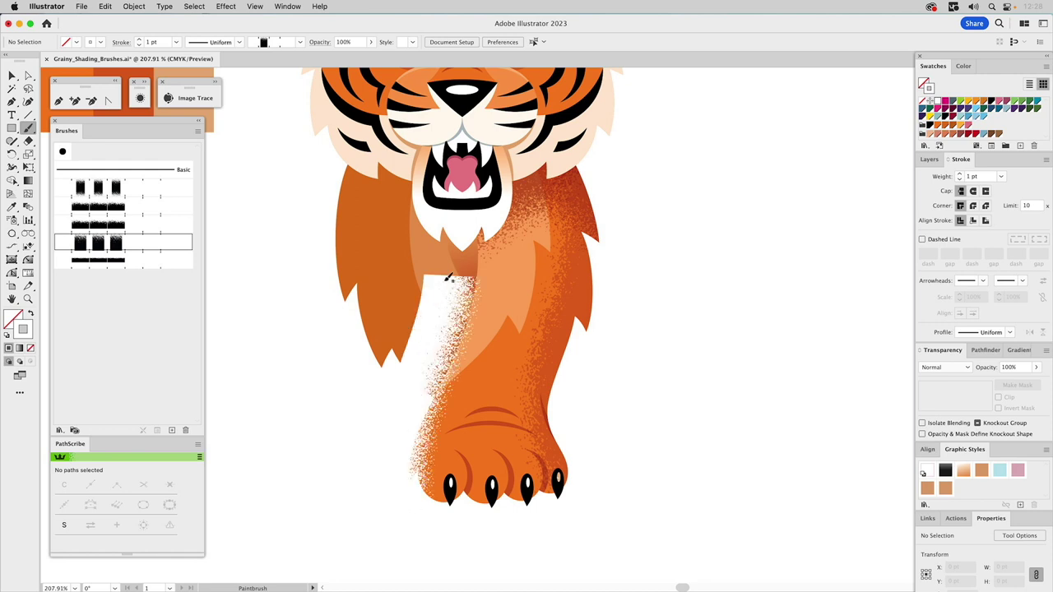
super+click(452, 288)
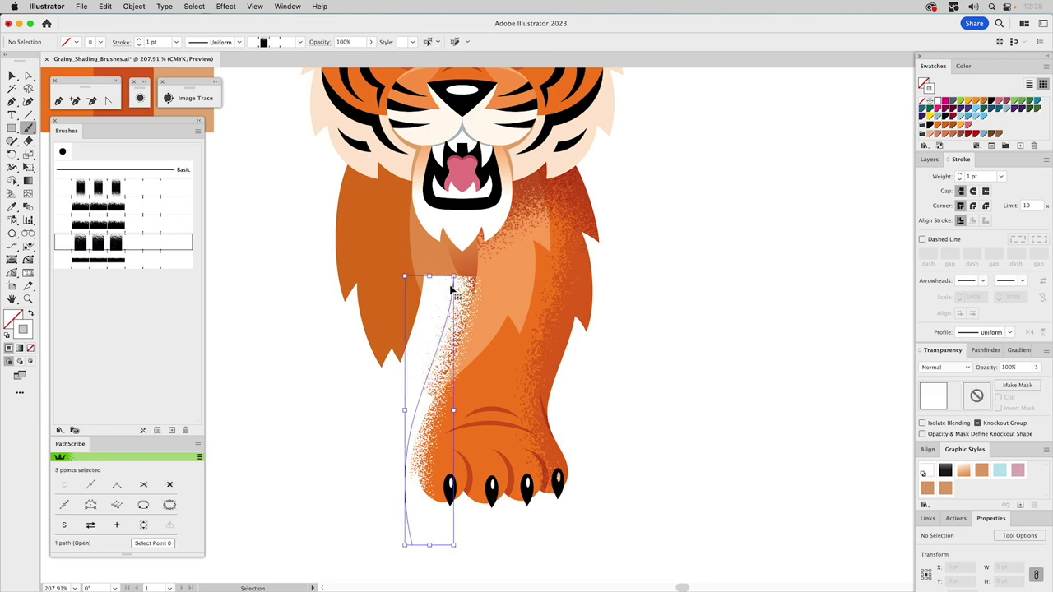
key(Delete)
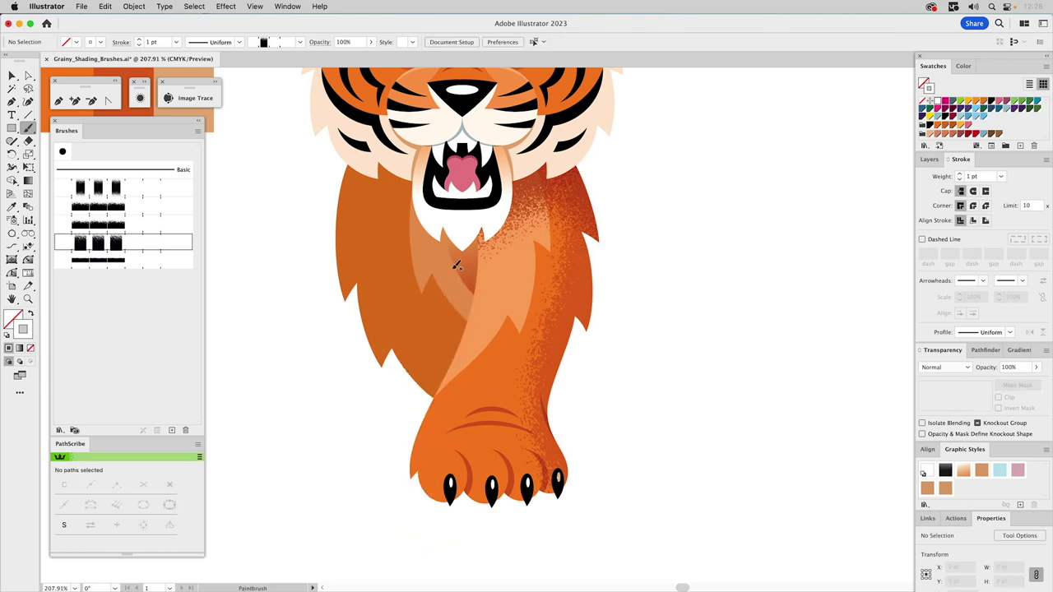
Step: Paint a white grainy stroke down the front leg's inner edge past the paw, and adjust its position and upper anchor point
mouse_move(456, 265)
mouse_down()
mouse_move(458, 297)
mouse_move(408, 455)
mouse_move(442, 529)
mouse_move(462, 541)
mouse_up()
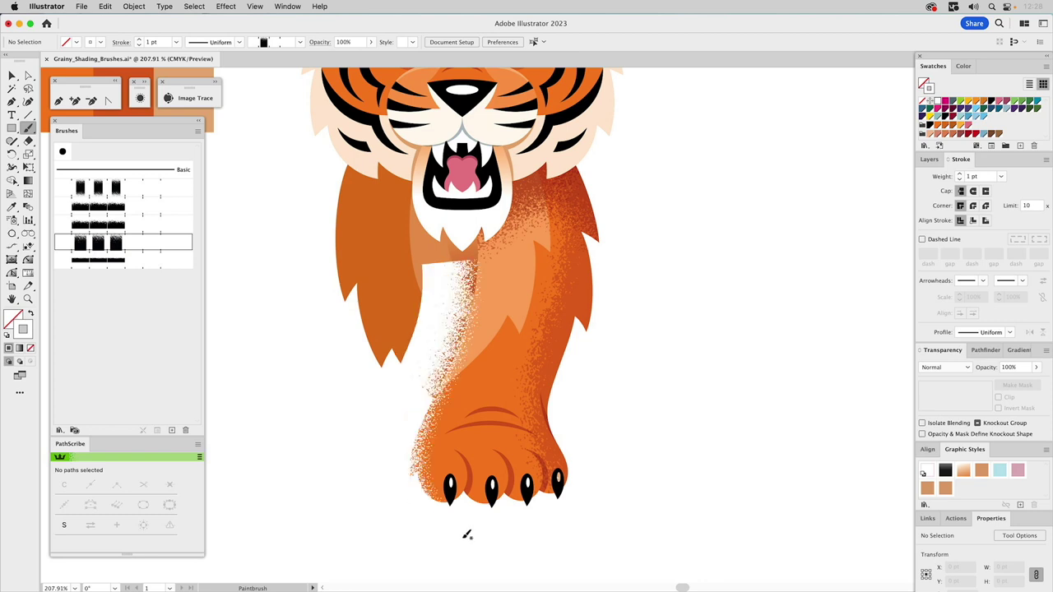
key(v)
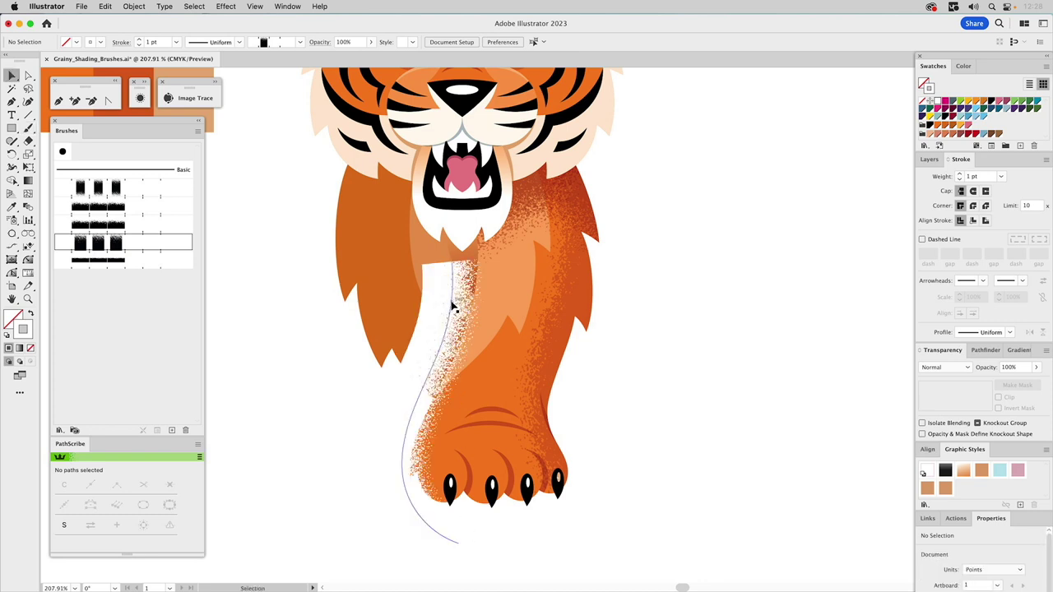
drag(452, 307, 460, 299)
key(a)
drag(459, 259, 459, 285)
key(v)
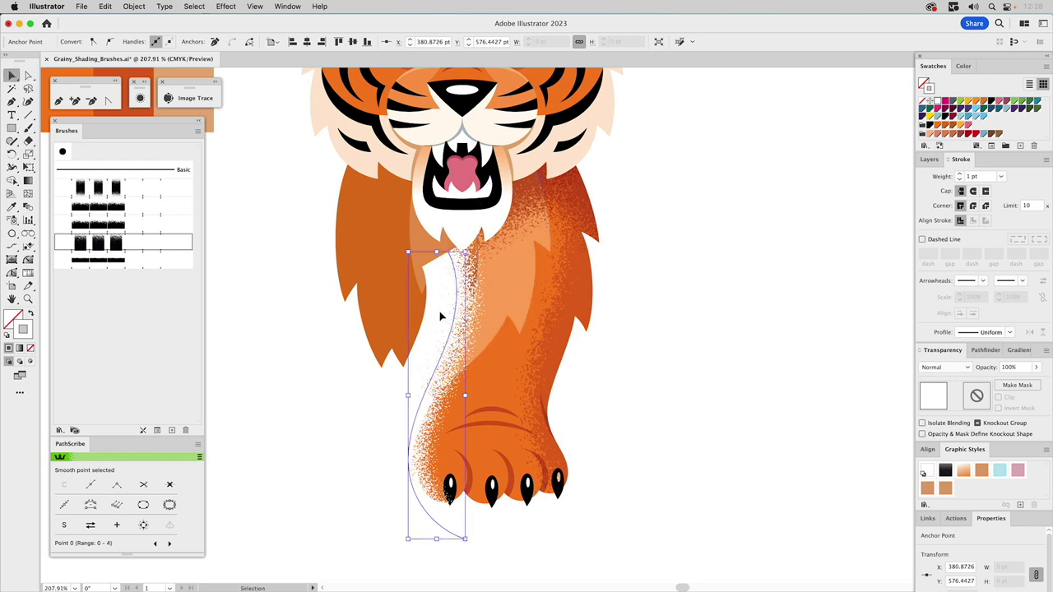
Step: Try opacities of 20% and 30% on the white grainy stroke, and undo them
click(1010, 367)
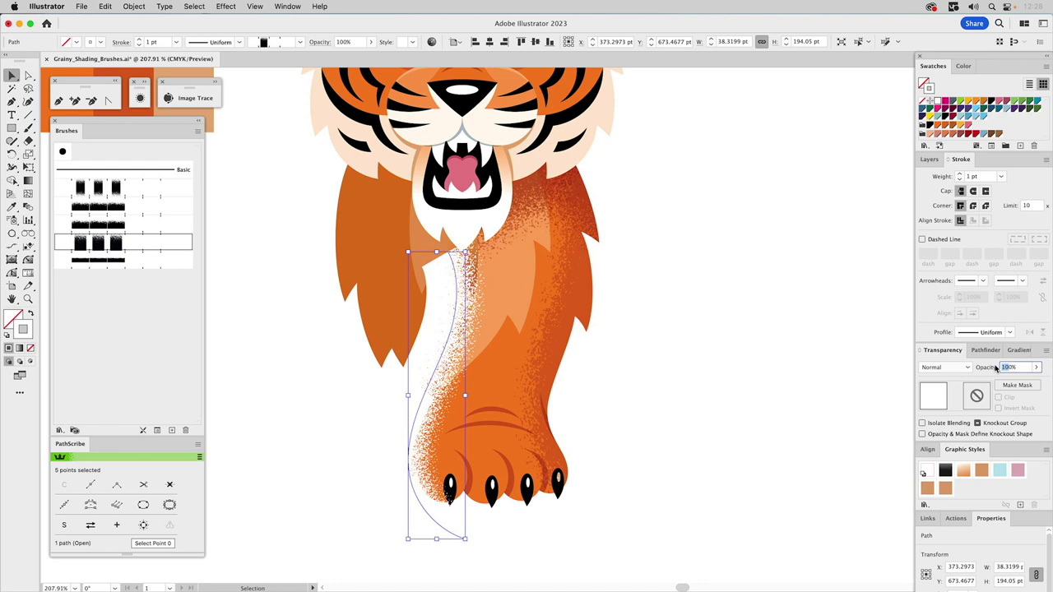
text(20)
key(Return)
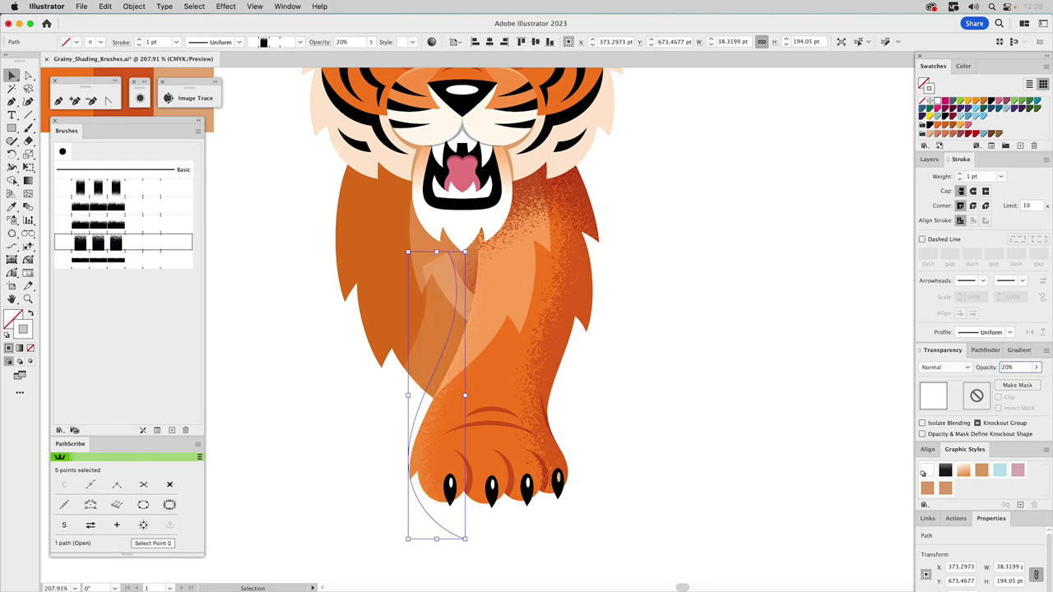
click(1007, 367)
text(30)
key(Return)
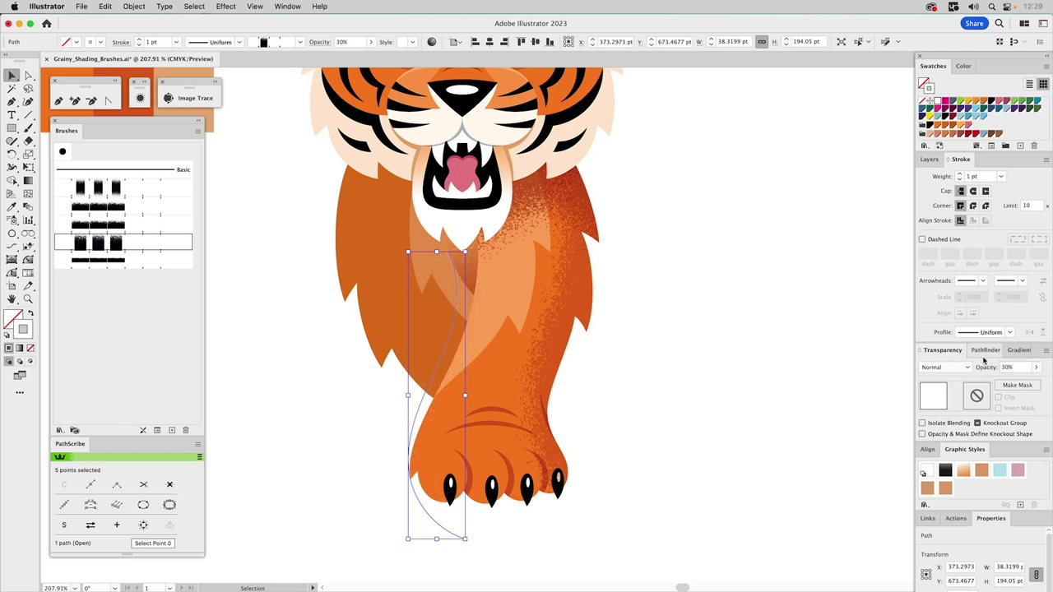
key(super+z)
key(super+z)
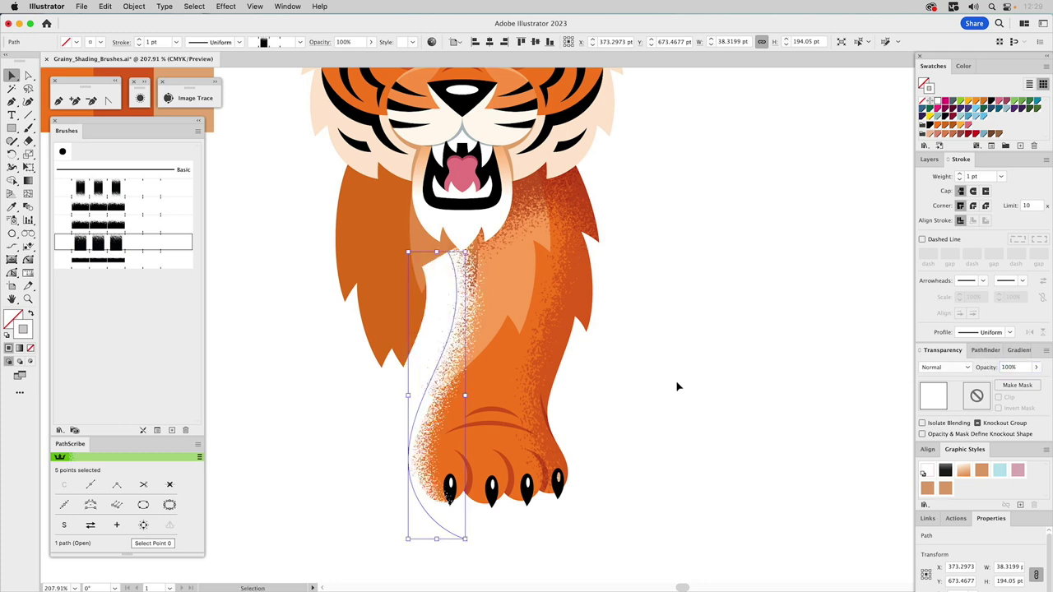
Step: Set the white grainy stroke's opacity to 30% and shift it slightly further onto the leg
click(677, 387)
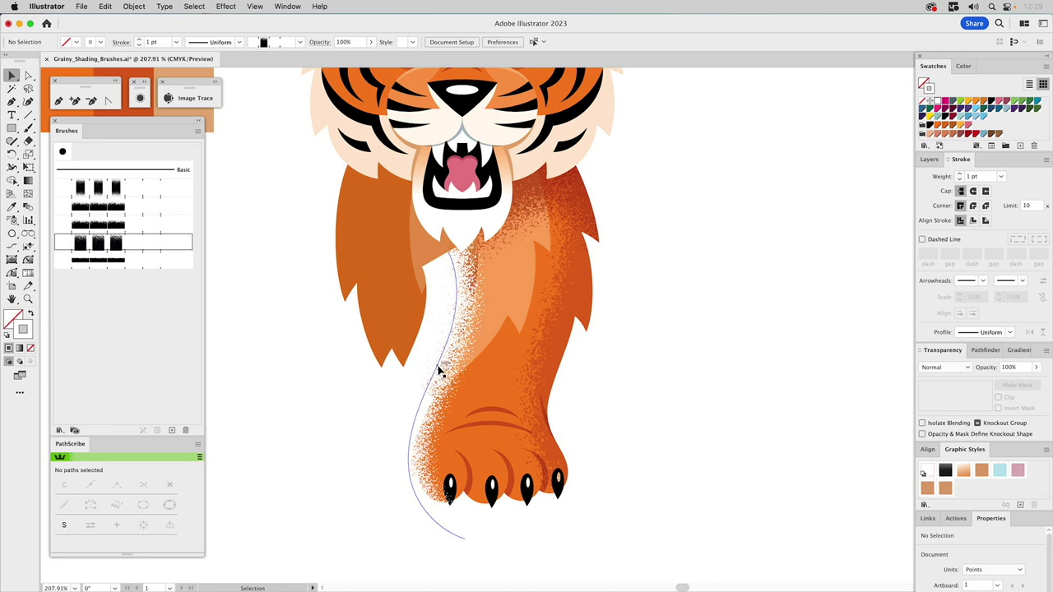
click(440, 372)
click(345, 394)
click(412, 375)
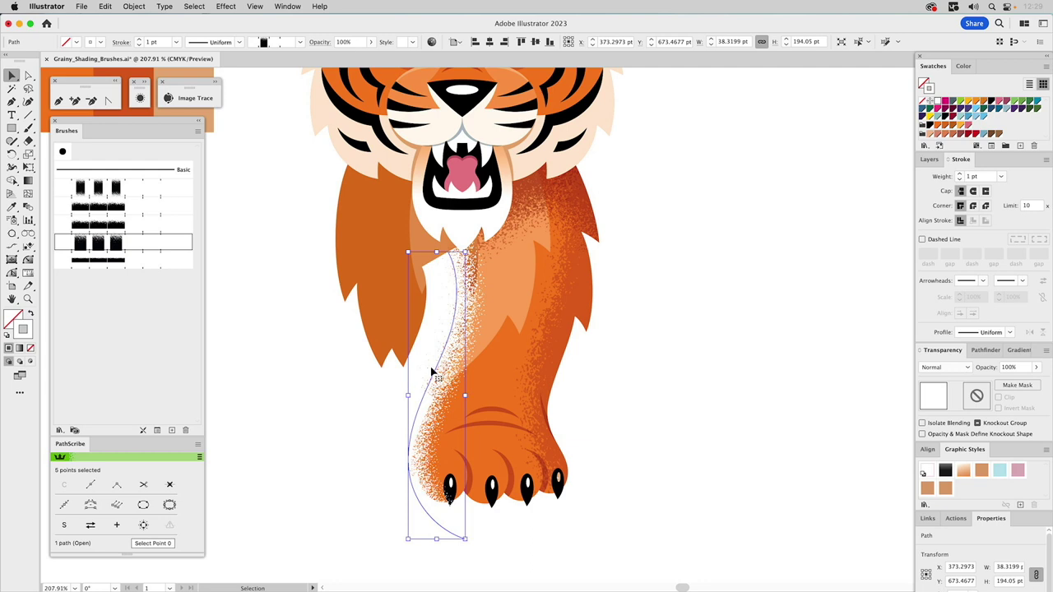
click(1001, 367)
text(30)
key(Return)
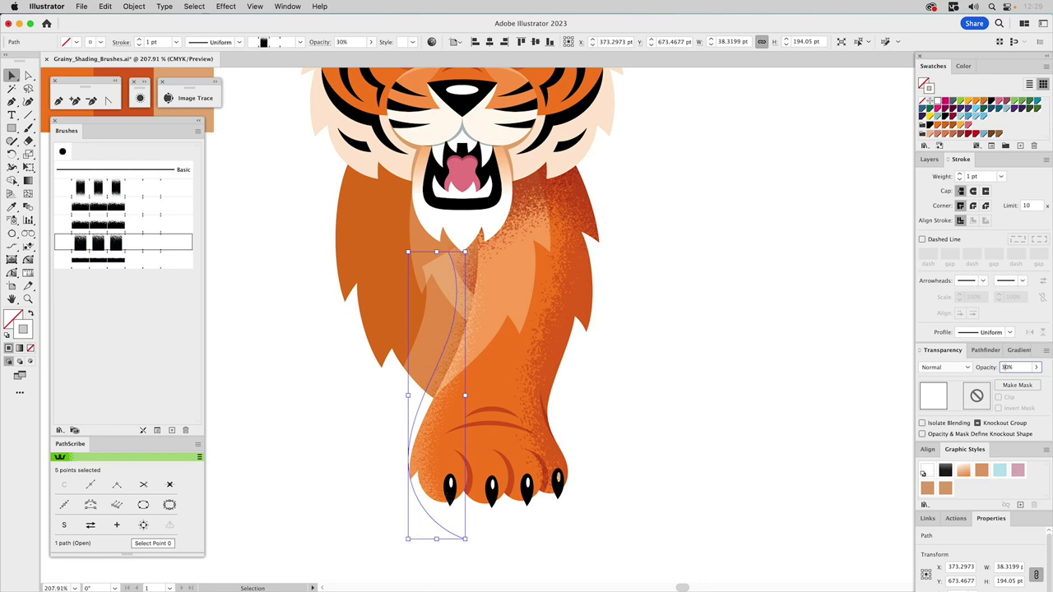
click(754, 295)
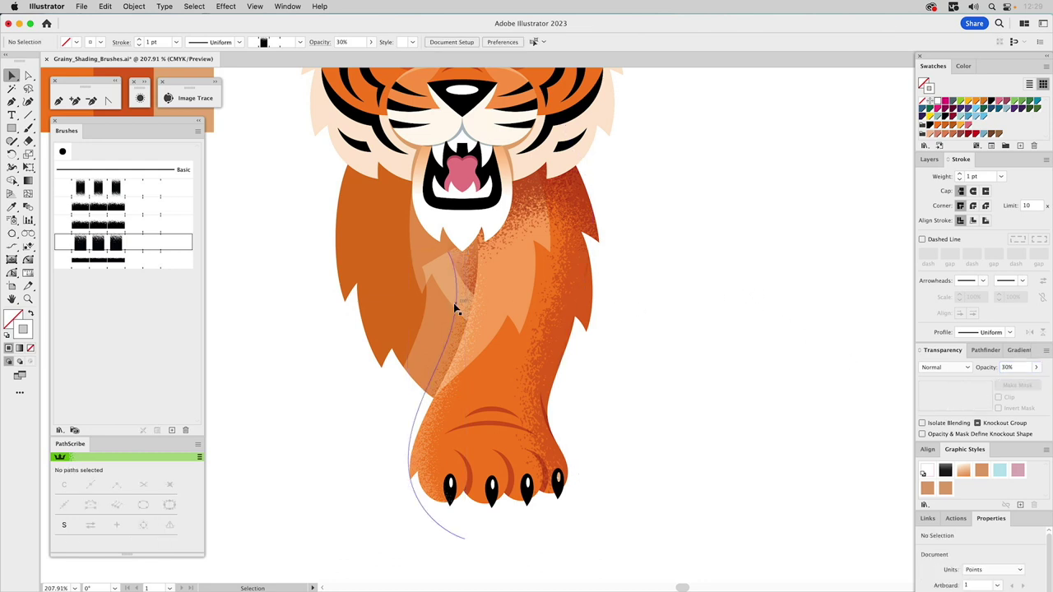
drag(454, 304, 461, 306)
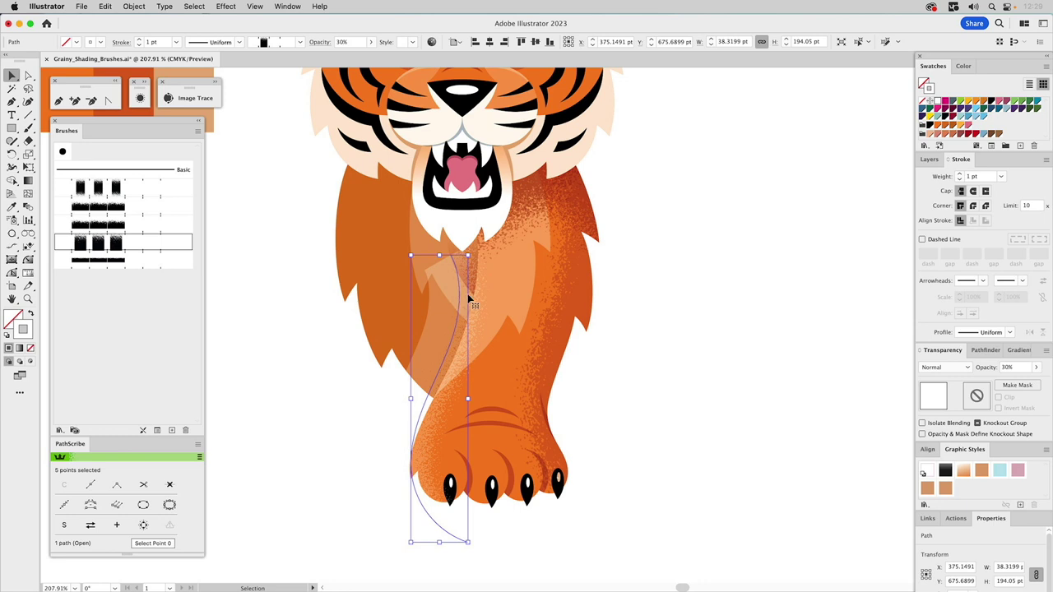
Step: Cut the white highlight stroke and paste it in place inside the front leg's clipping group
key(a)
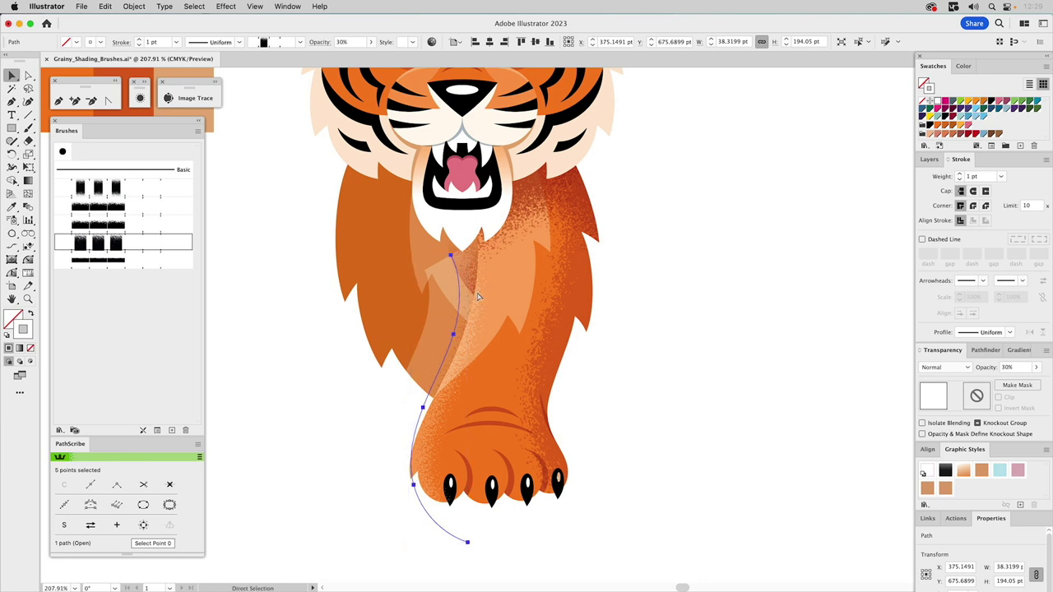
key(super+shift+a)
key(v)
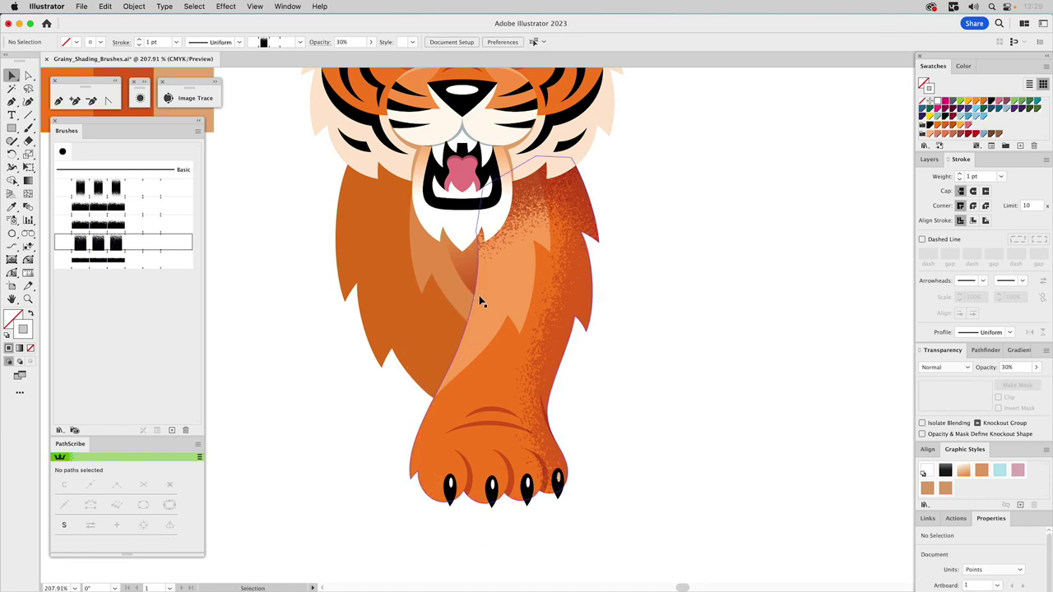
click(549, 326)
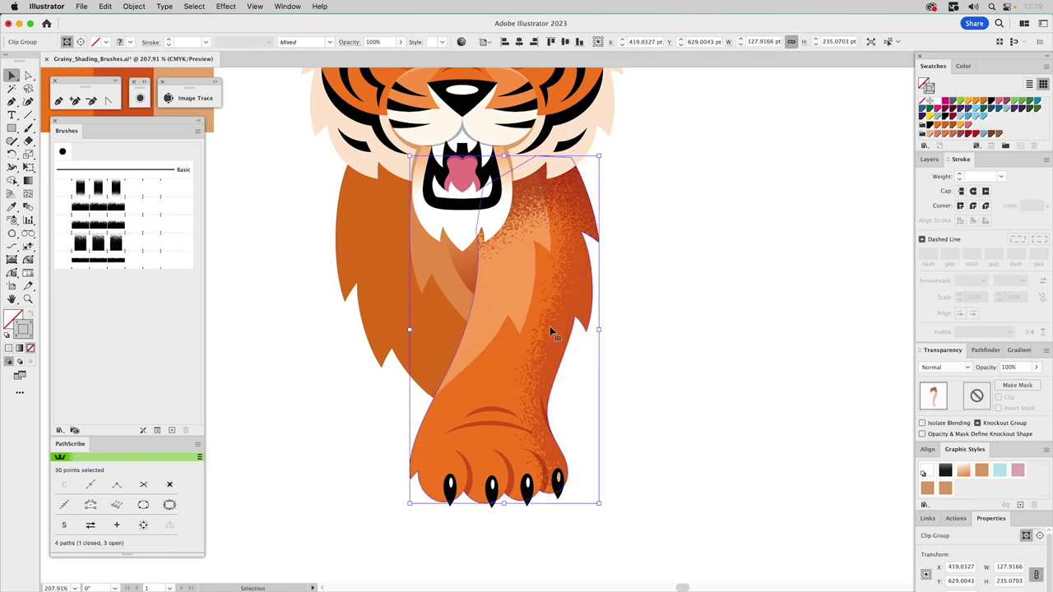
double_click(550, 327)
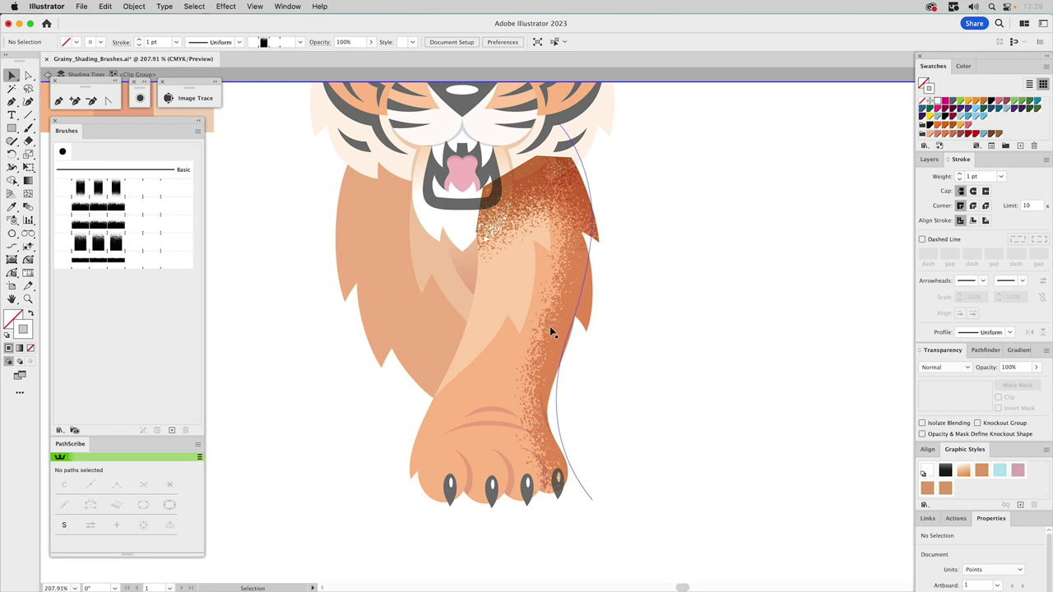
key(a)
key(super+z)
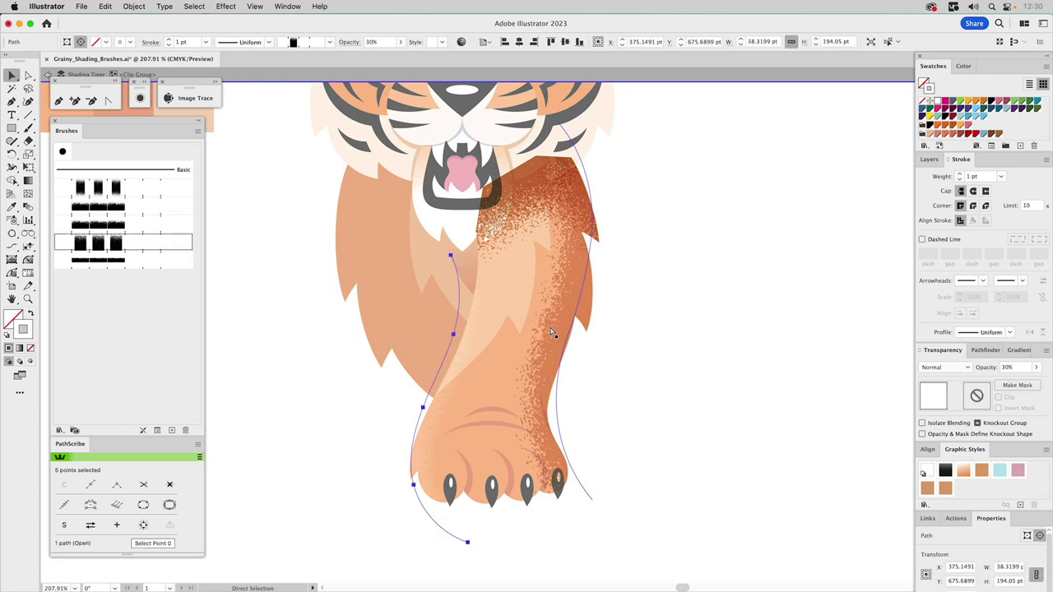
double_click(659, 343)
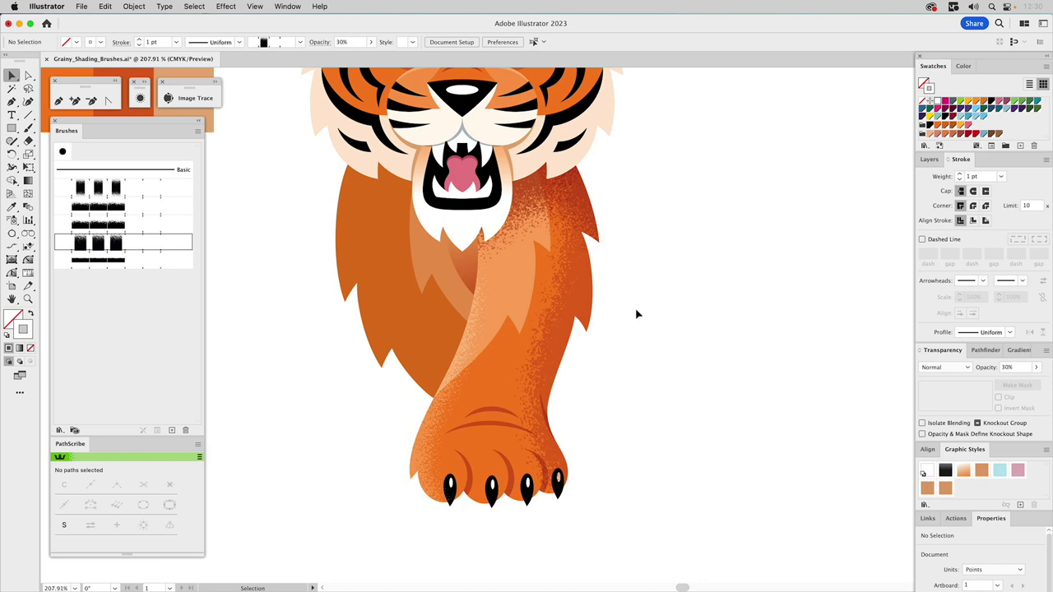
Step: Remove the upper middle anchor point from the brown shading path along the front leg's outer edge
key(a)
click(570, 321)
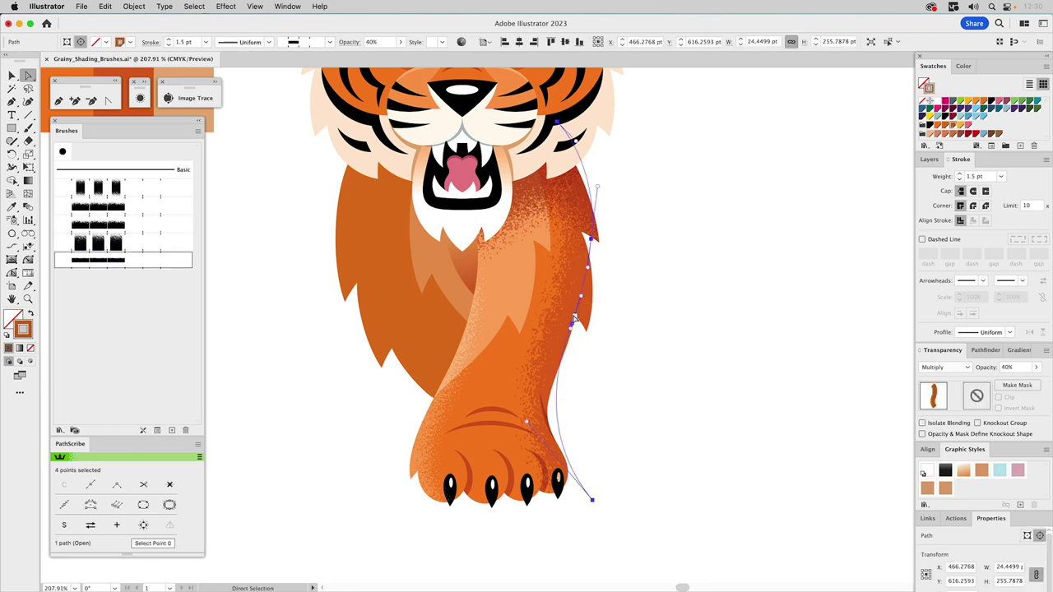
click(592, 240)
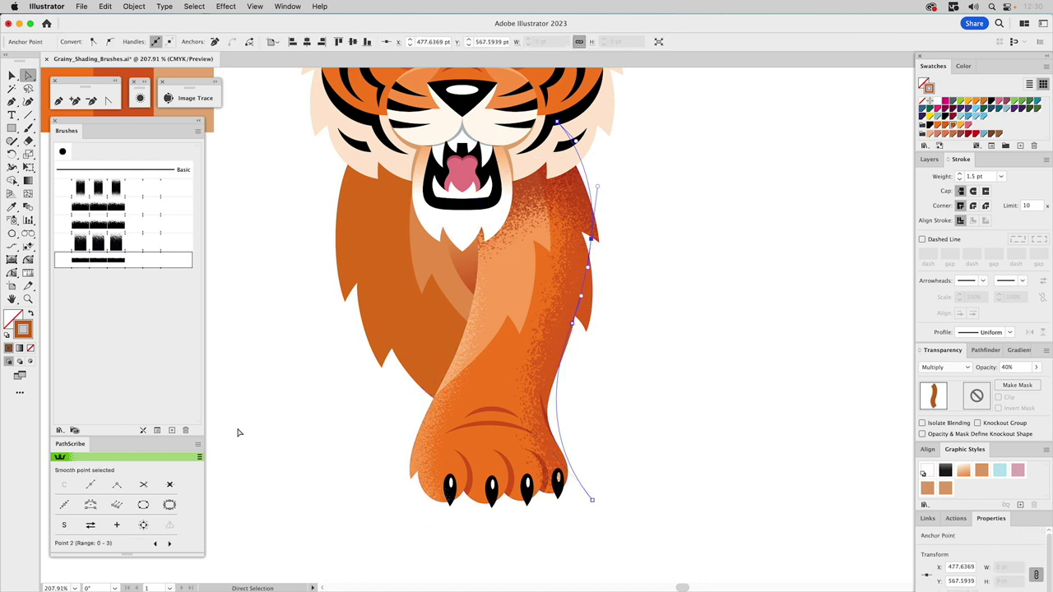
click(170, 486)
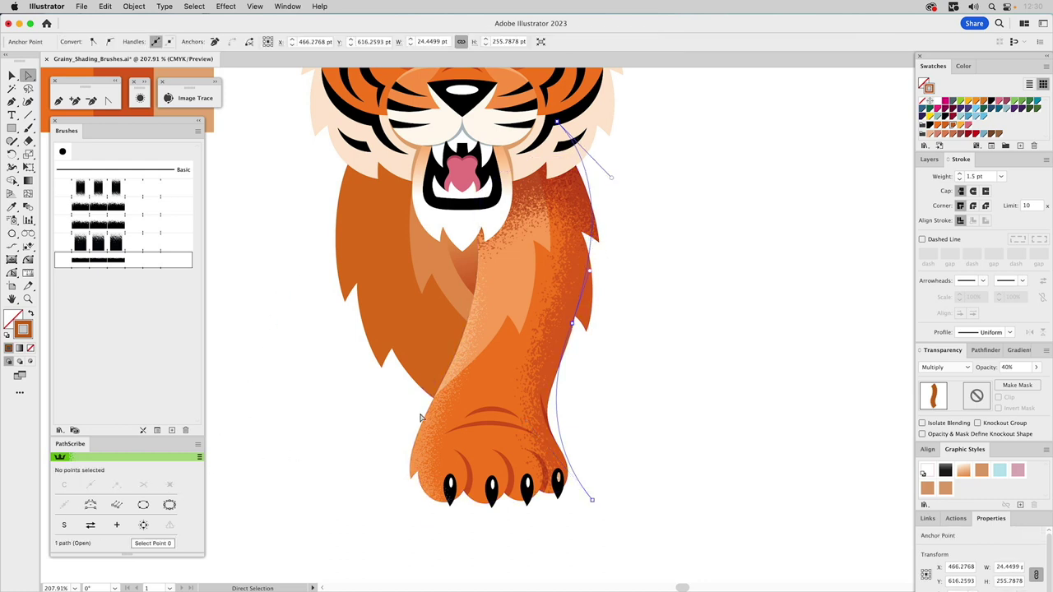
Step: Reshape the outer-edge shading path by moving its middle and lower anchors and handles to follow the leg's contour
click(572, 324)
drag(575, 325, 579, 334)
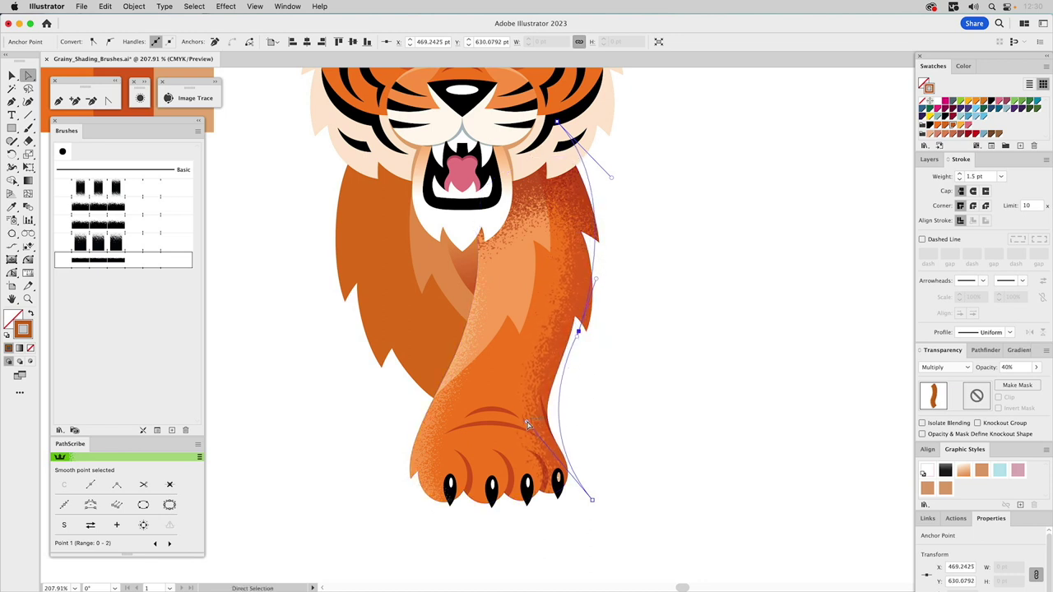
drag(527, 422, 532, 457)
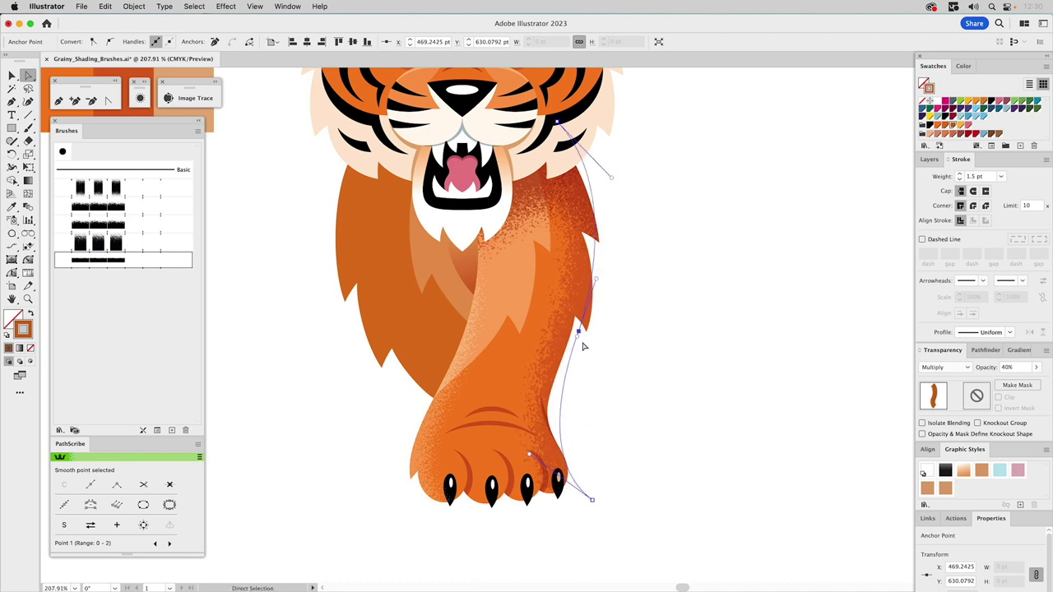
drag(576, 340, 568, 375)
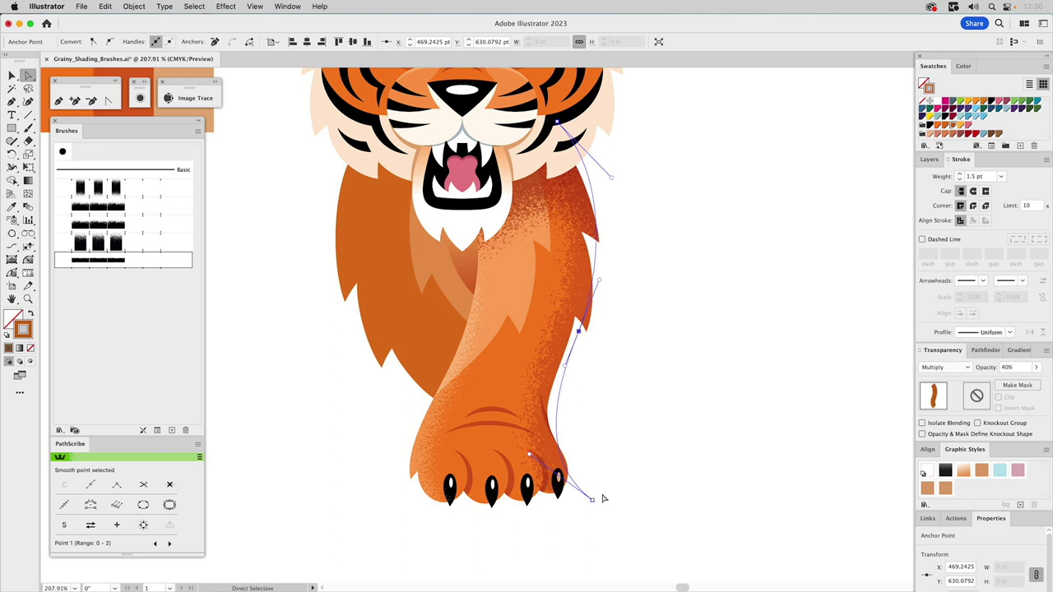
click(593, 501)
drag(596, 506, 595, 501)
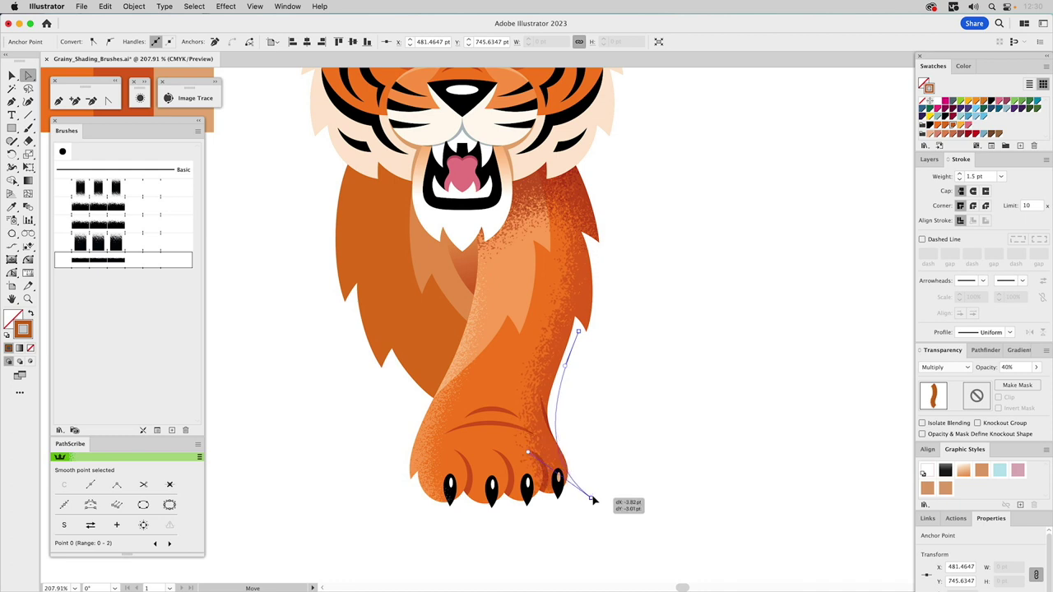
click(681, 433)
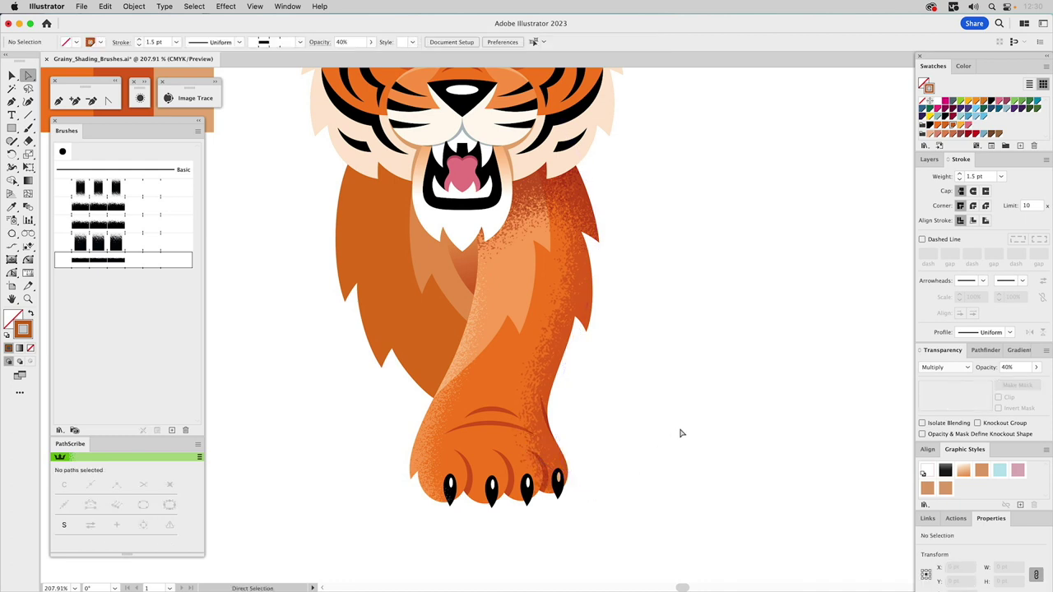
Step: Hide the Shading Tiger layer and show the Final Detailed tiger layer in its place
drag(636, 203, 667, 242)
key(super+0)
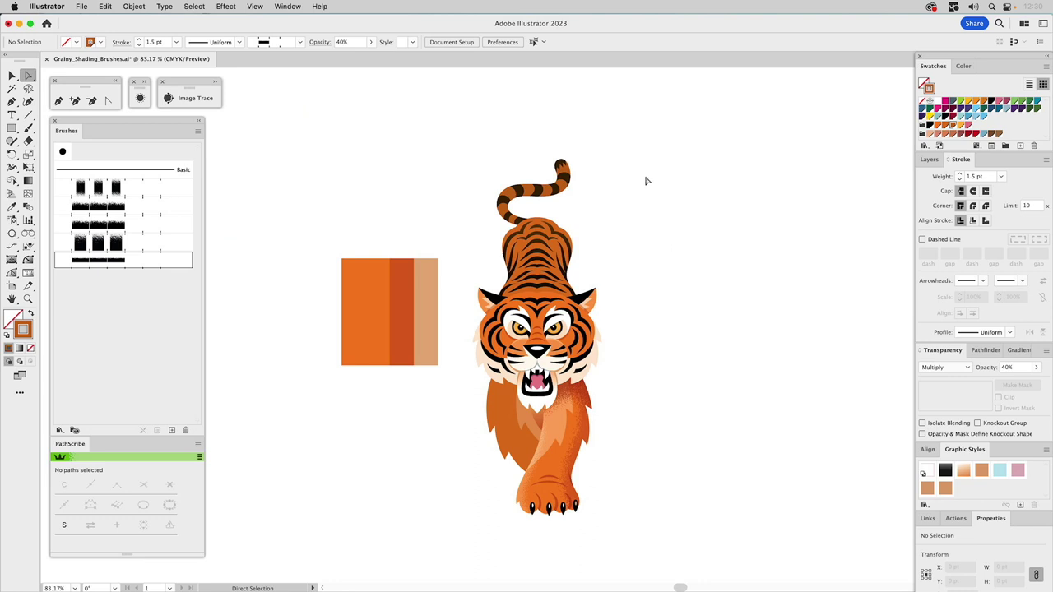
key(v)
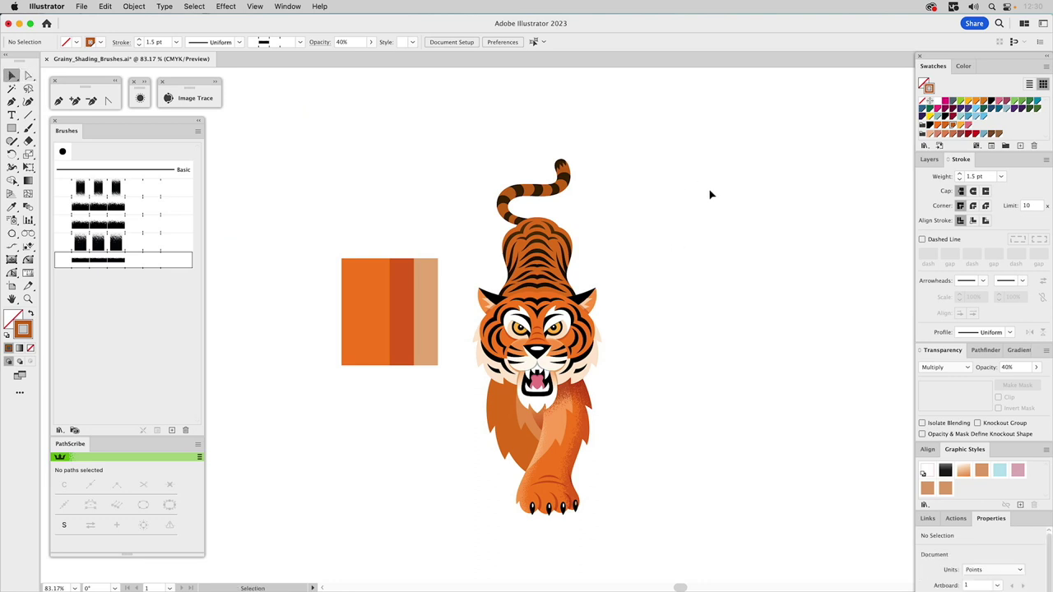
click(930, 159)
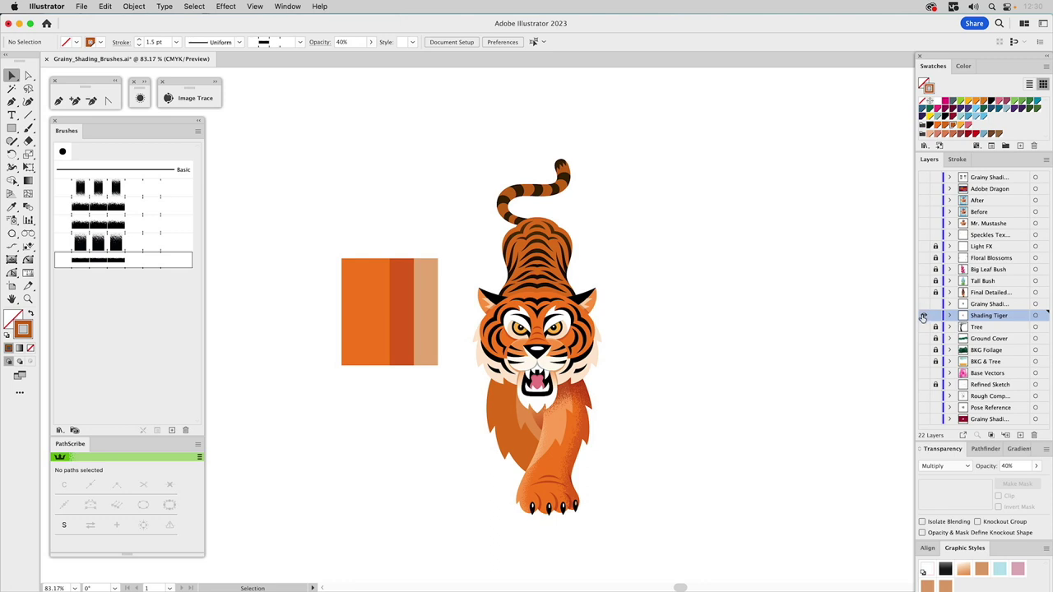
click(923, 317)
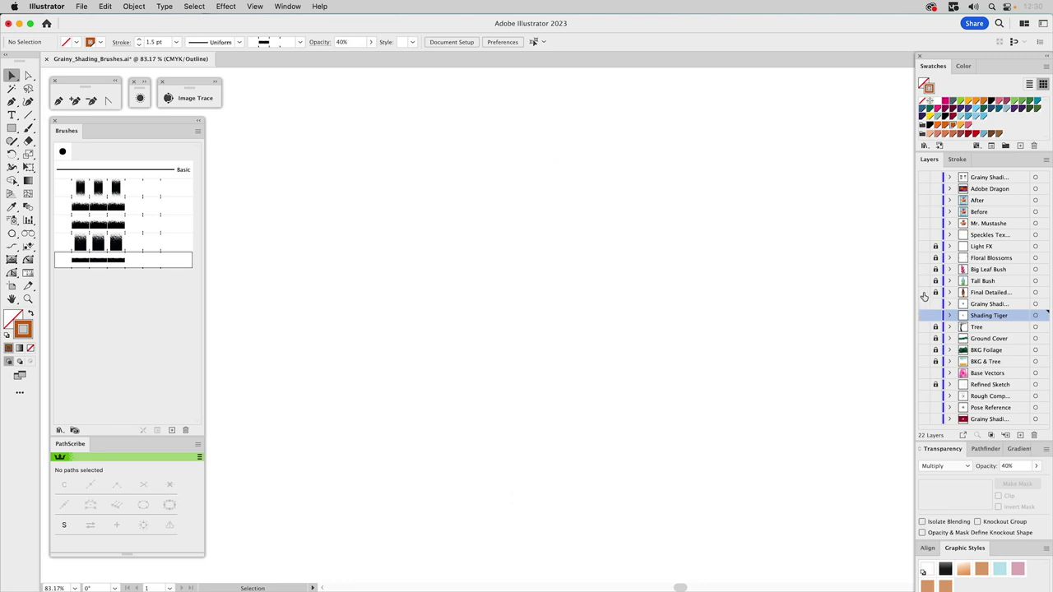
Step: Examine the grainy shading on the finished tiger's front leg and face up close
key(z)
drag(443, 258, 671, 539)
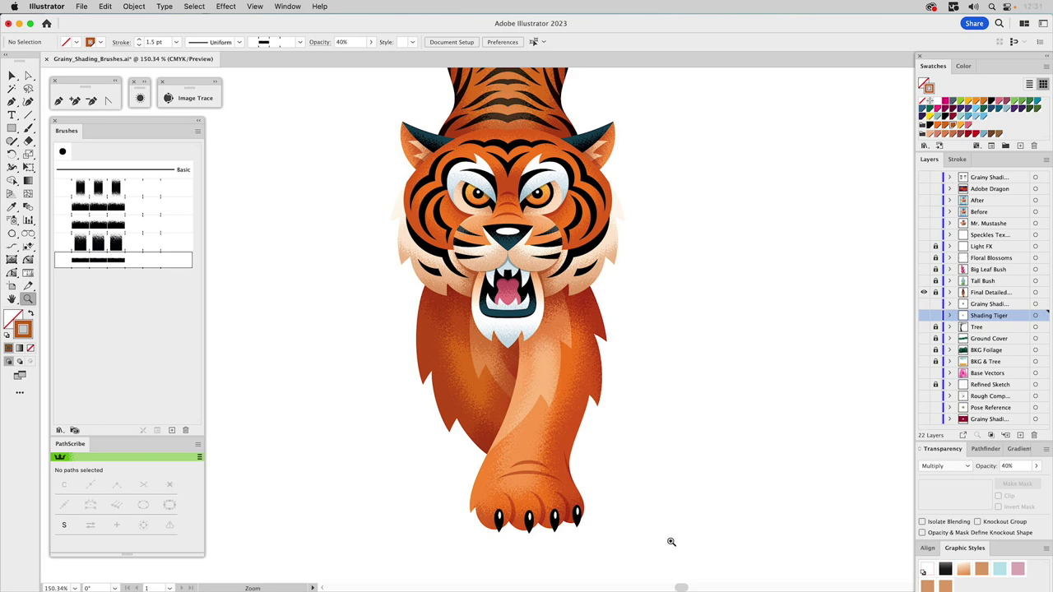
drag(383, 114, 671, 375)
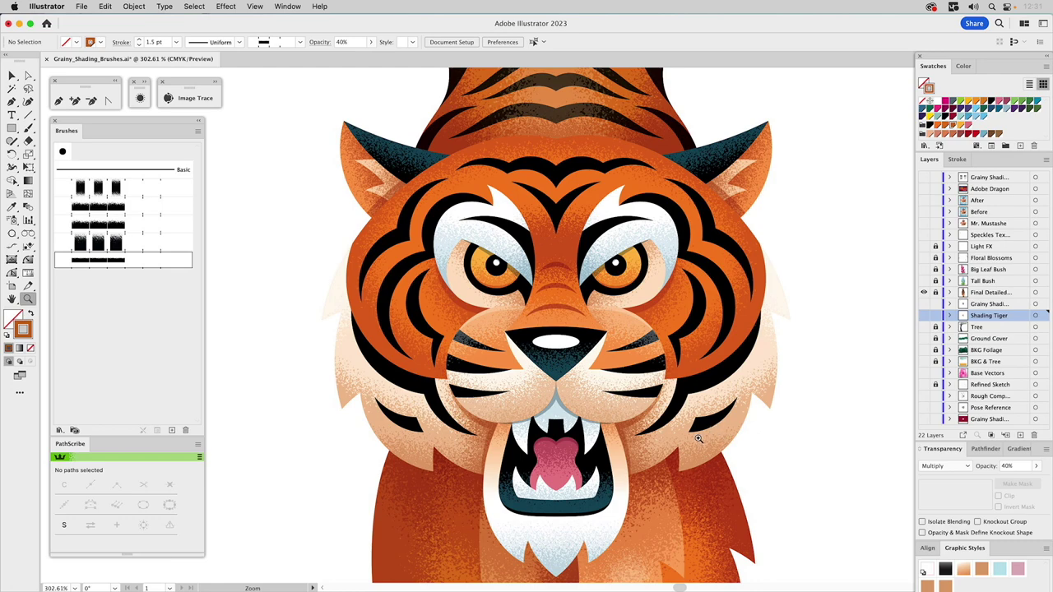
mouse_move(689, 485)
mouse_down()
mouse_move(665, 265)
mouse_move(688, 483)
mouse_up()
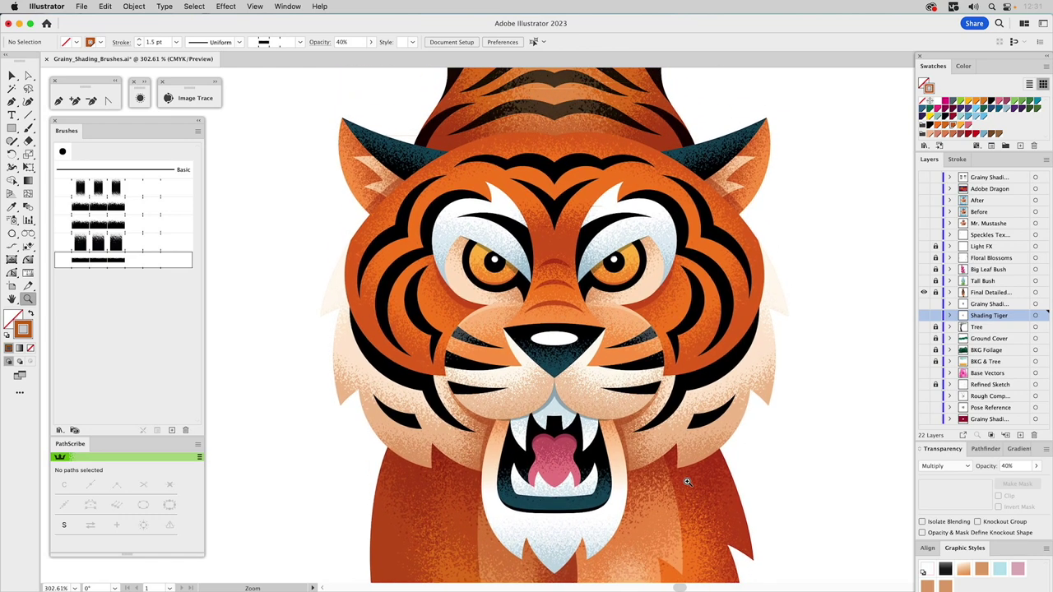
key(super+0)
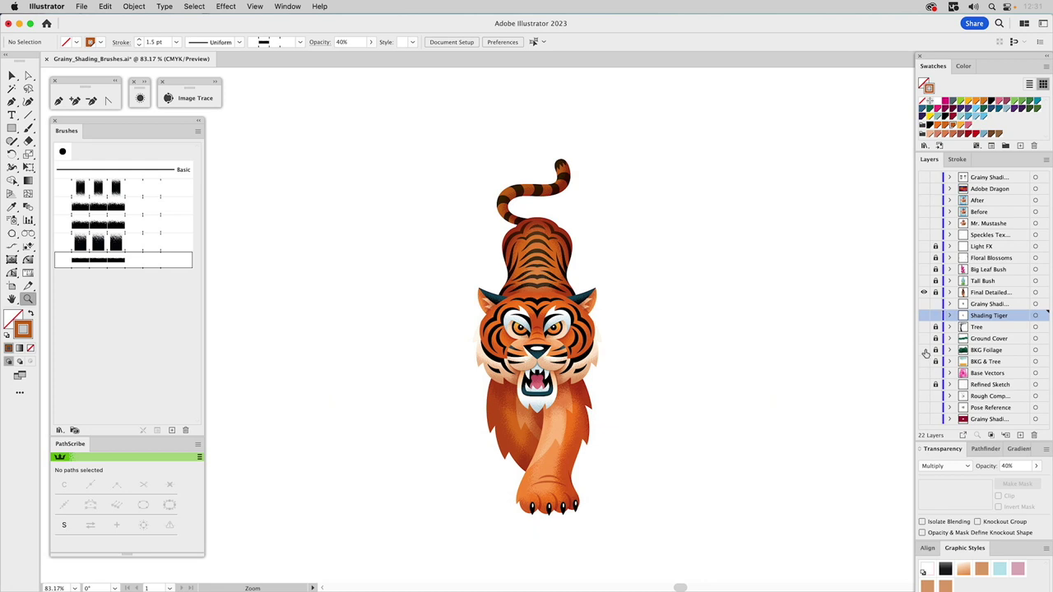
Step: Show the BKG Foliage, Ground Cover and Tree layers behind the tiger
click(924, 349)
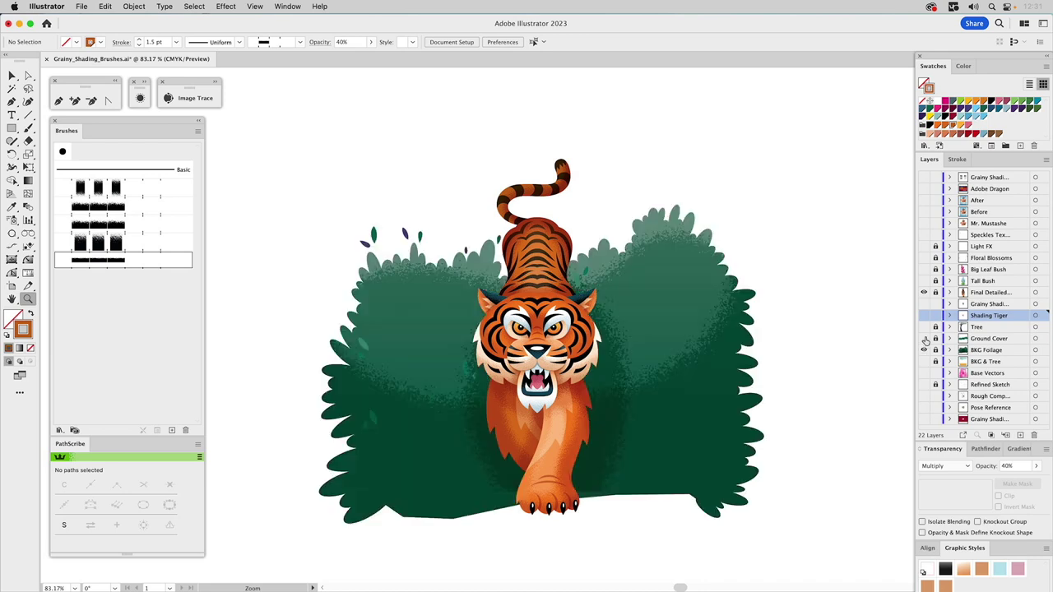
click(924, 338)
click(924, 327)
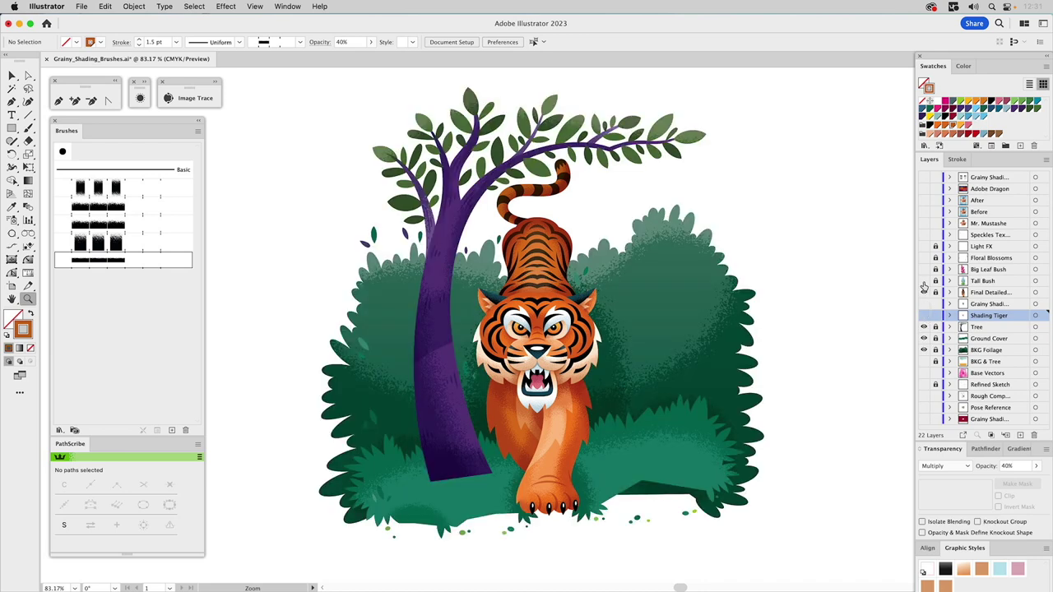
Step: Show the Tall Bush, Big Leaf Bush, Floral Blossoms, BKG & Tree and Light FX layers
click(924, 281)
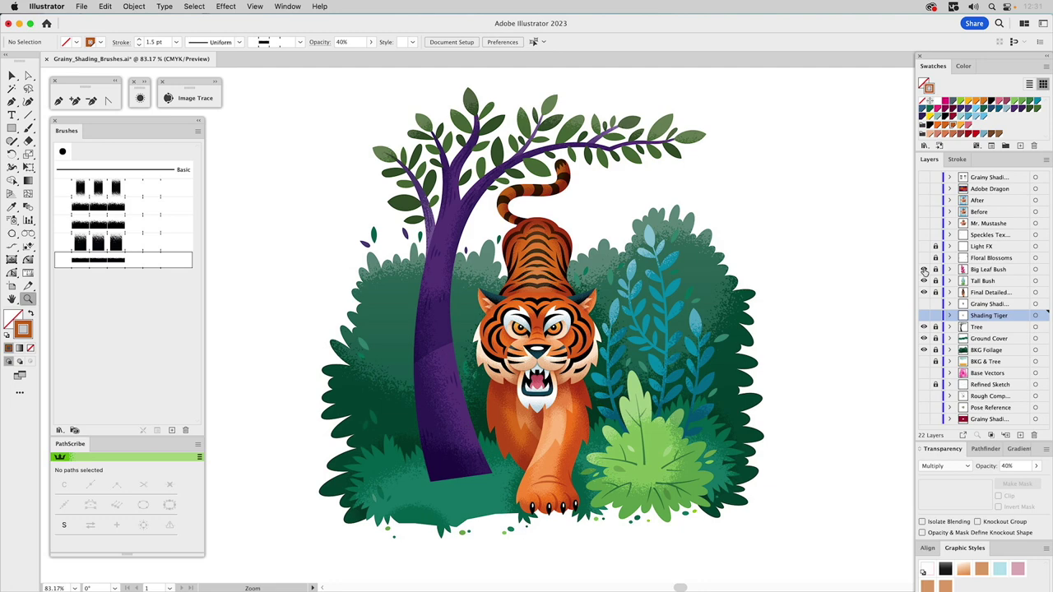
click(924, 269)
click(924, 257)
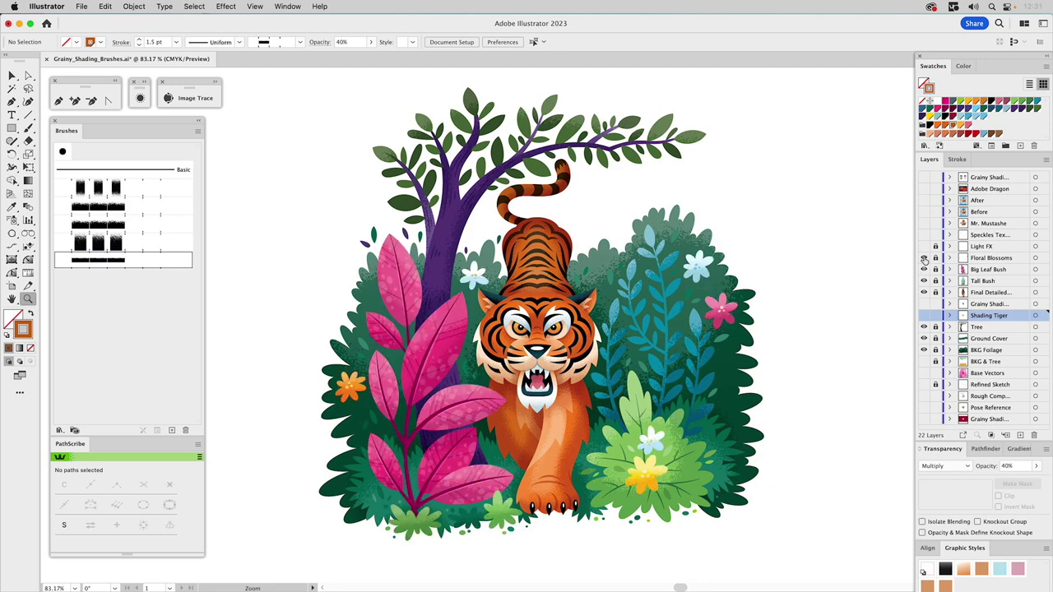
click(924, 361)
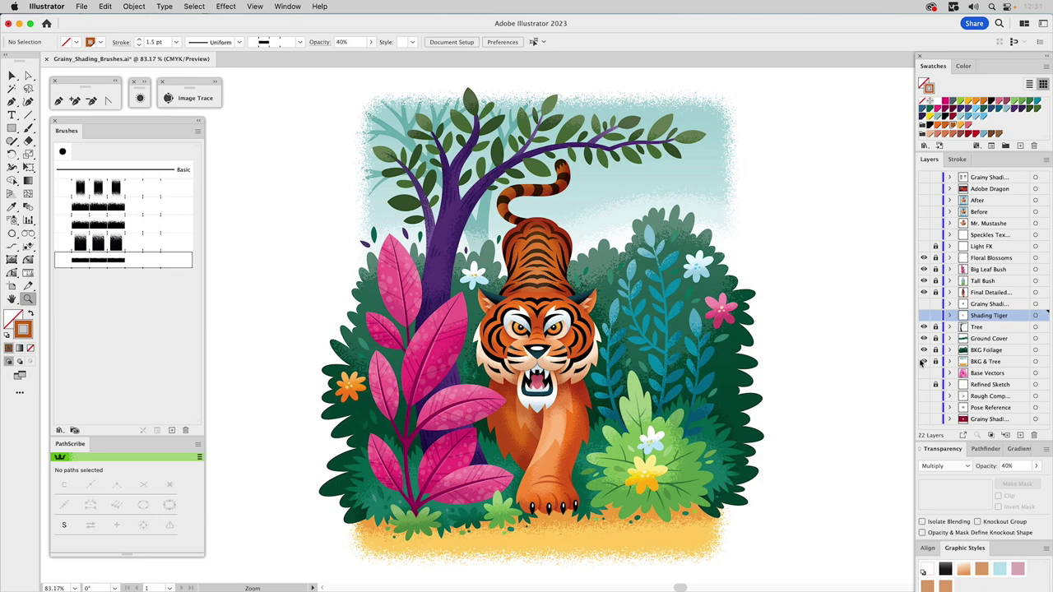
click(923, 246)
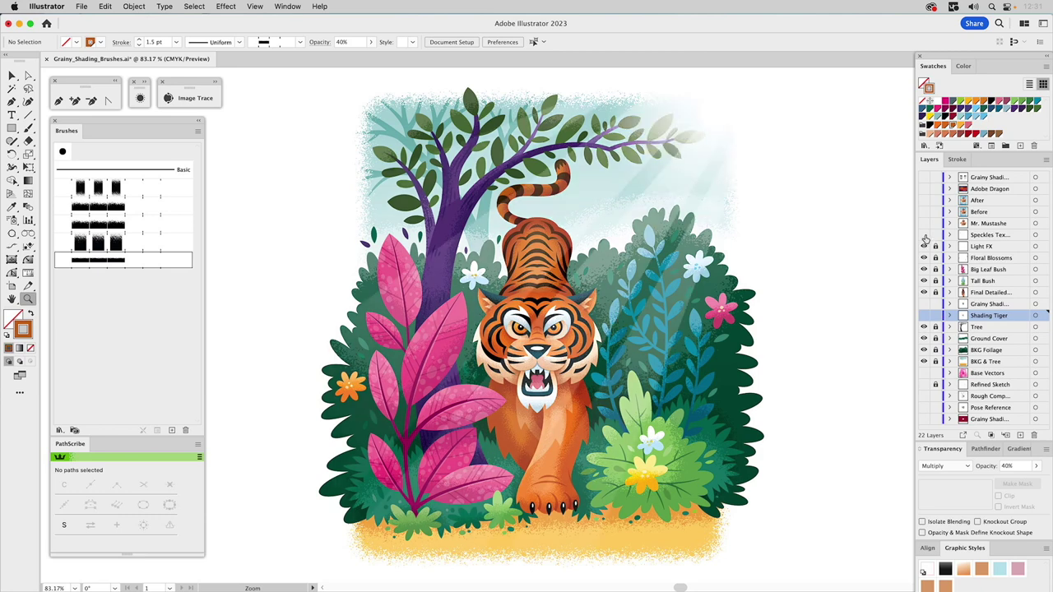
Step: Show the speckles texture layer and centre its Speckles_FX.tif image horizontally over the illustration
click(924, 235)
key(v)
click(265, 222)
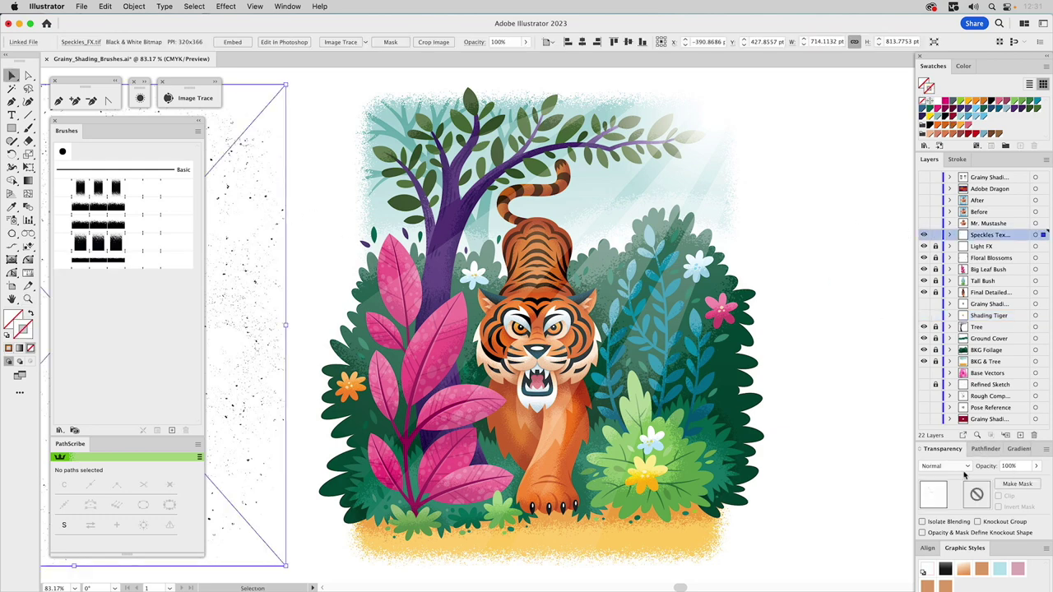
click(928, 548)
click(944, 578)
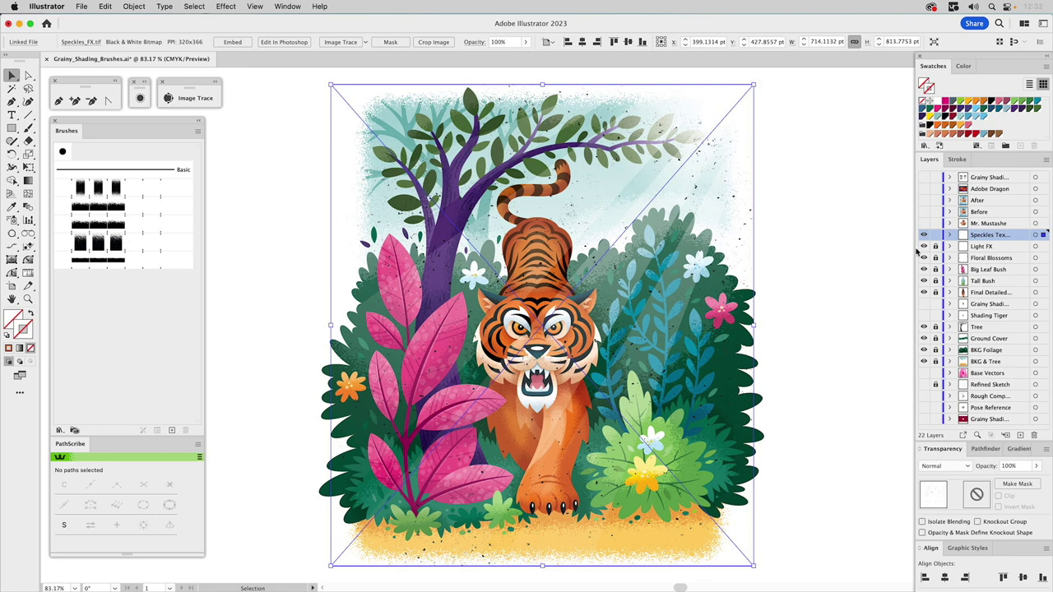
Step: Colour the speckle texture magenta and set its opacity to 50%
click(937, 108)
drag(937, 113, 925, 86)
click(1009, 466)
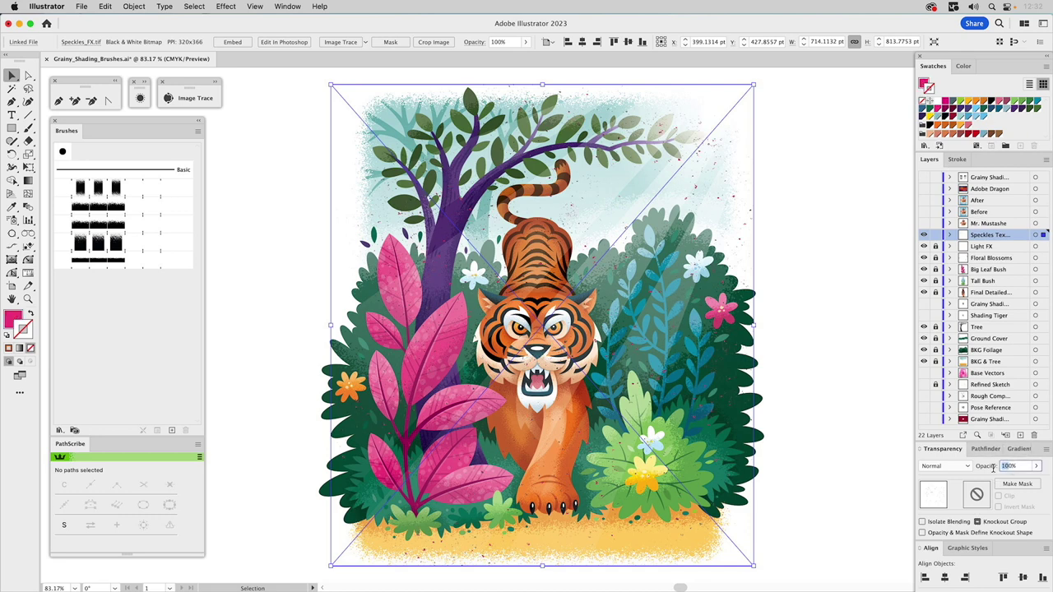
text(50)
key(Return)
click(847, 333)
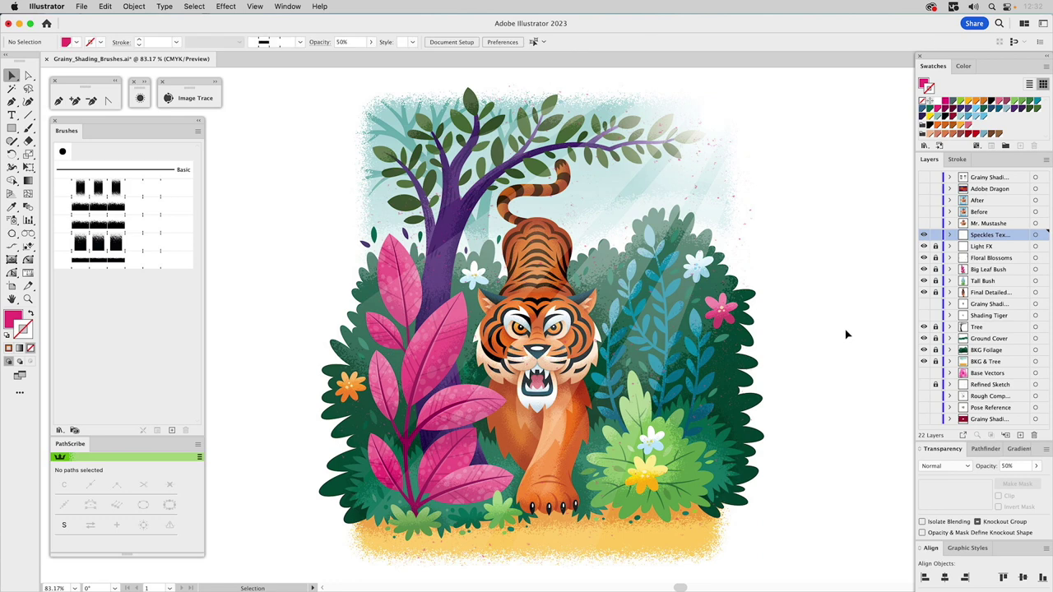
Step: Recolour the speckle texture over the illustration to white
click(719, 197)
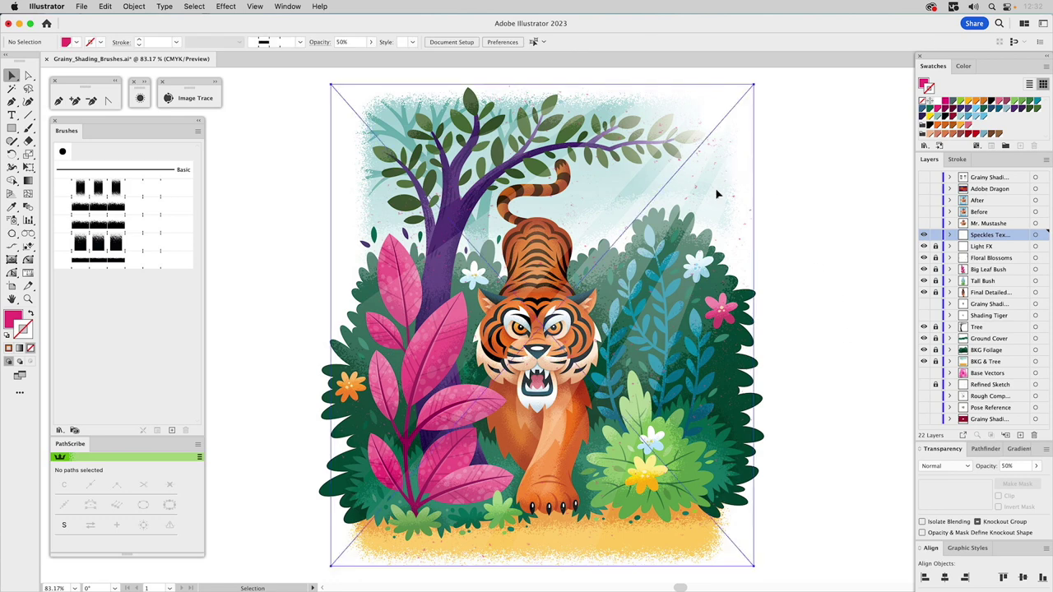
click(930, 102)
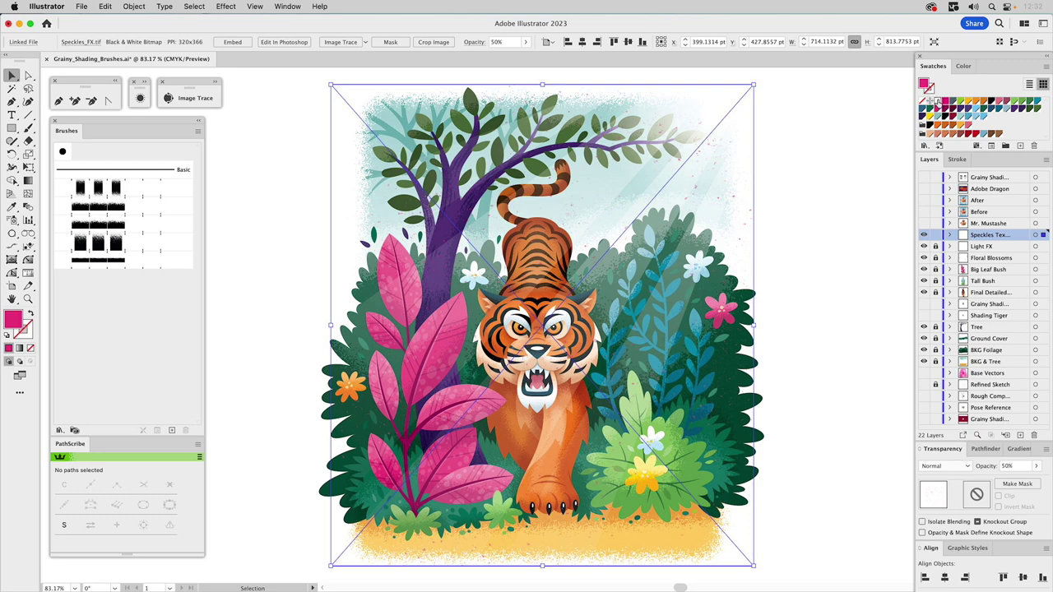
click(937, 101)
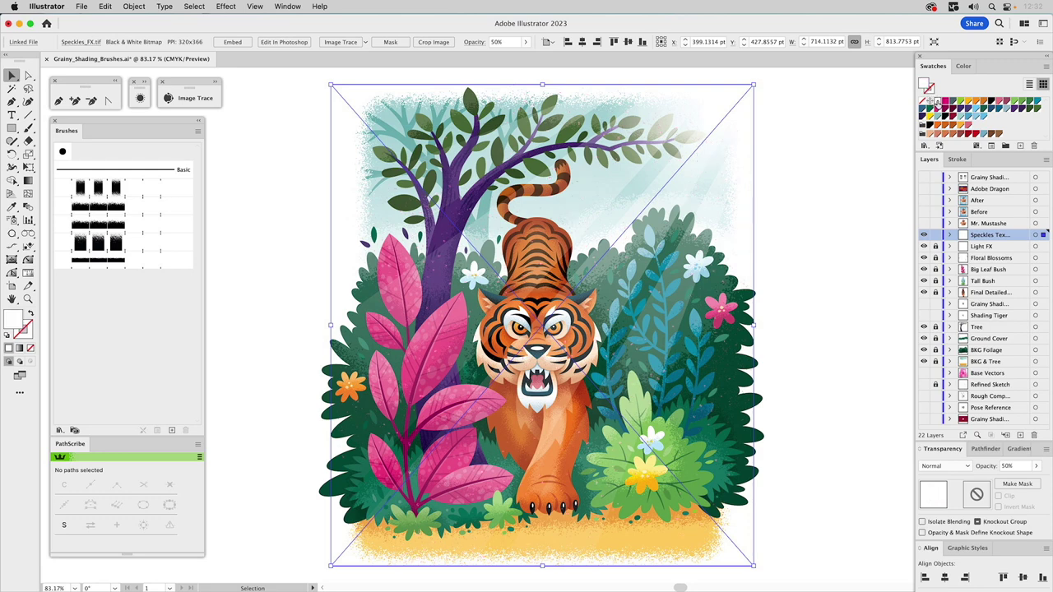
click(888, 218)
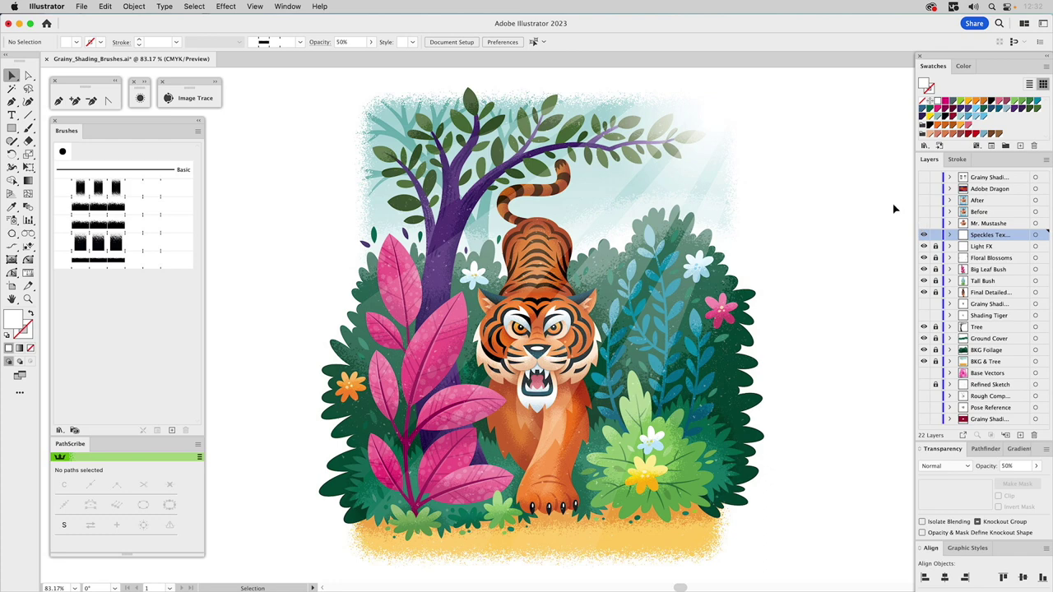
Step: Show the Mr. Mustashe layer and hide the speckles, Light FX, plant, tiger and background layers
click(923, 235)
click(923, 223)
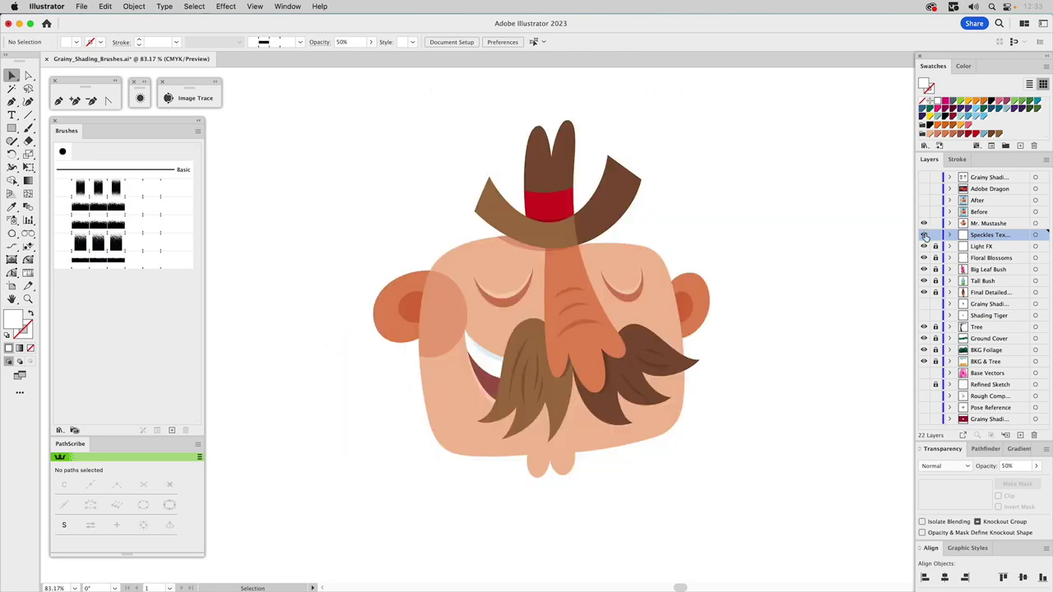
drag(923, 246, 923, 362)
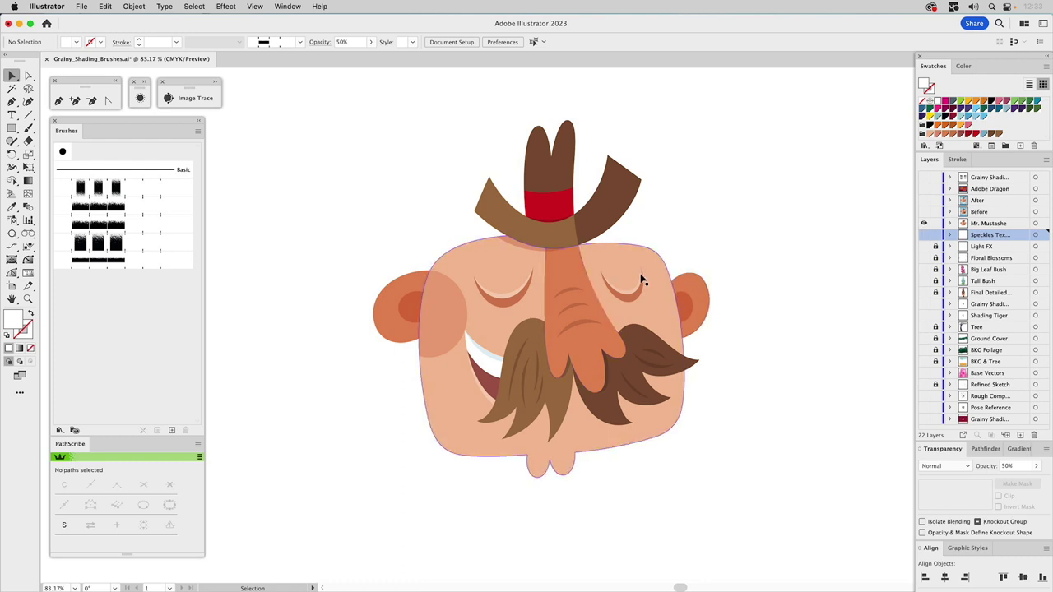
Step: Select the Big_Grainy1 pattern brush and check its options without changing them
key(z)
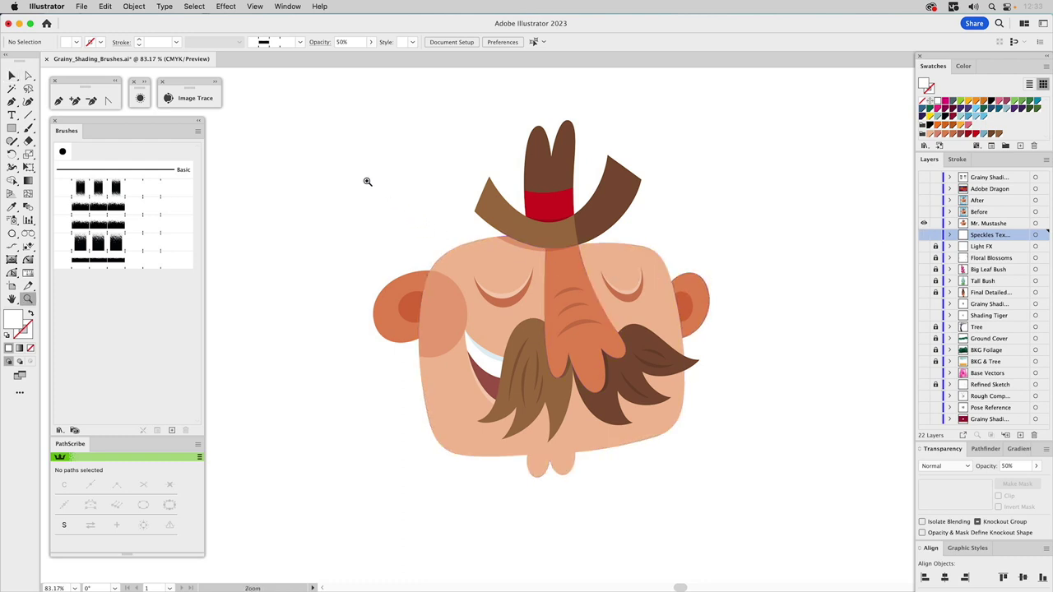
drag(307, 144, 843, 533)
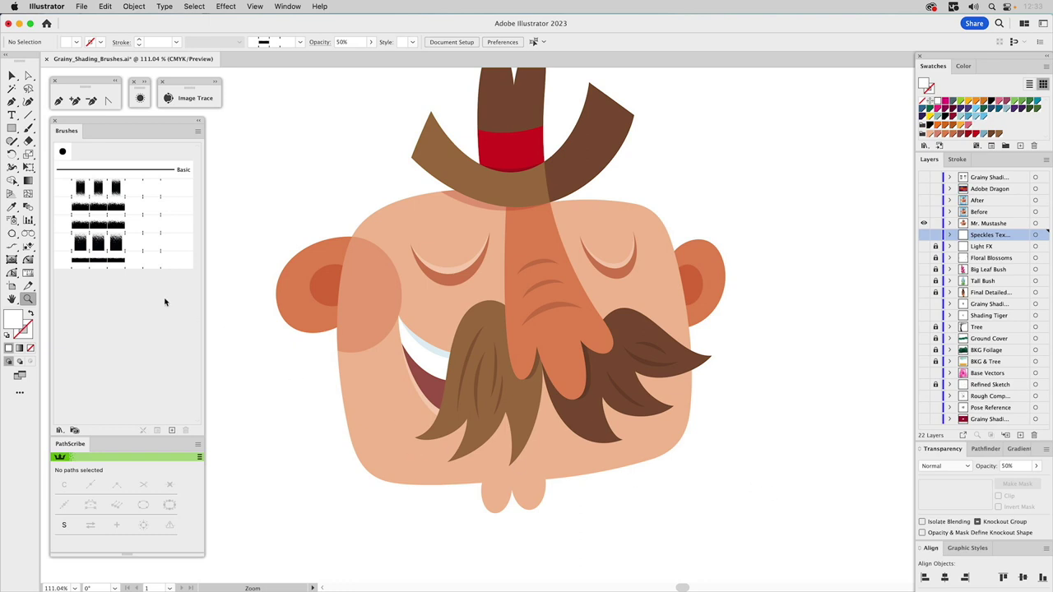
double_click(80, 209)
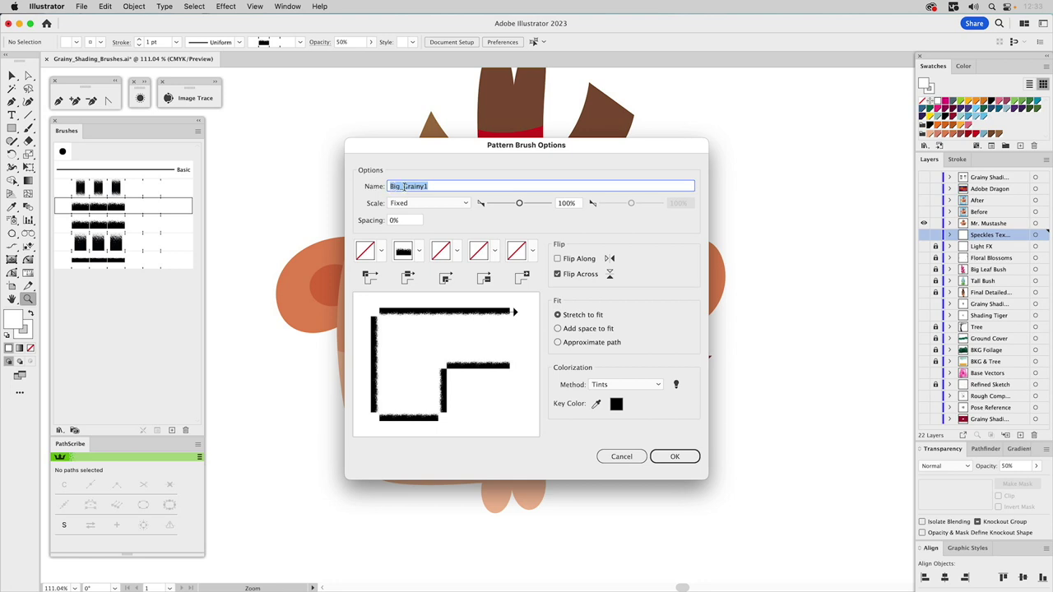
click(619, 458)
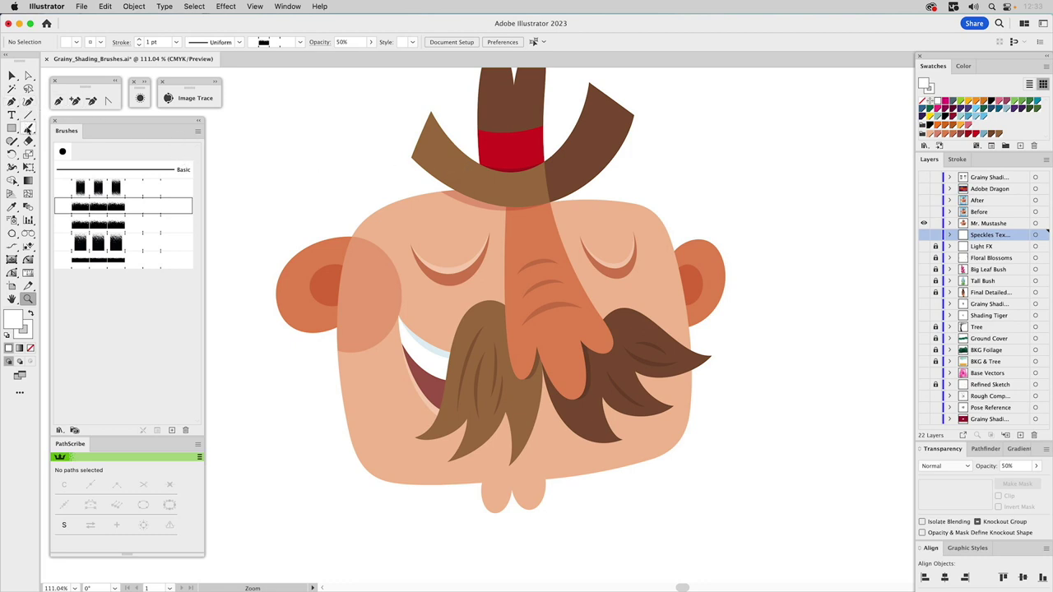
Step: Prepare the Paintbrush with no fill and a 3 pt stroke, and make Mr. Mustashe the active layer
click(29, 129)
click(923, 101)
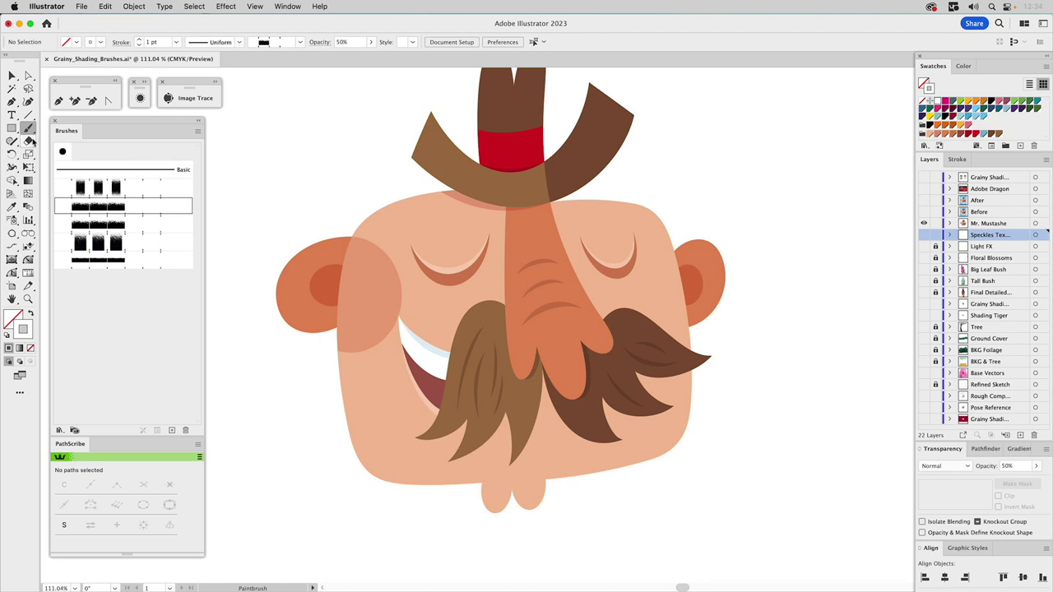
click(958, 159)
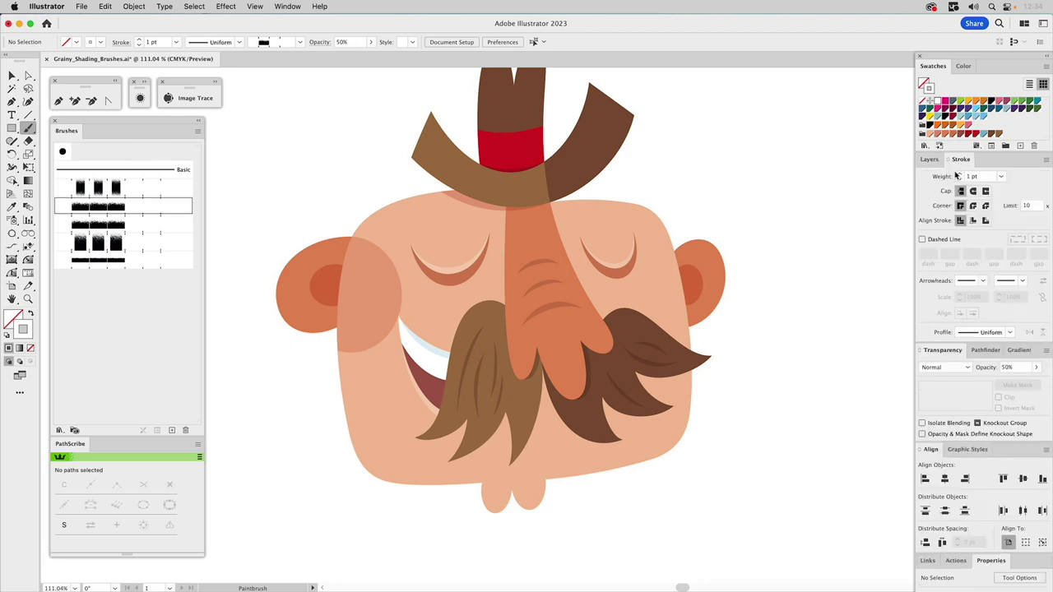
click(958, 174)
click(929, 159)
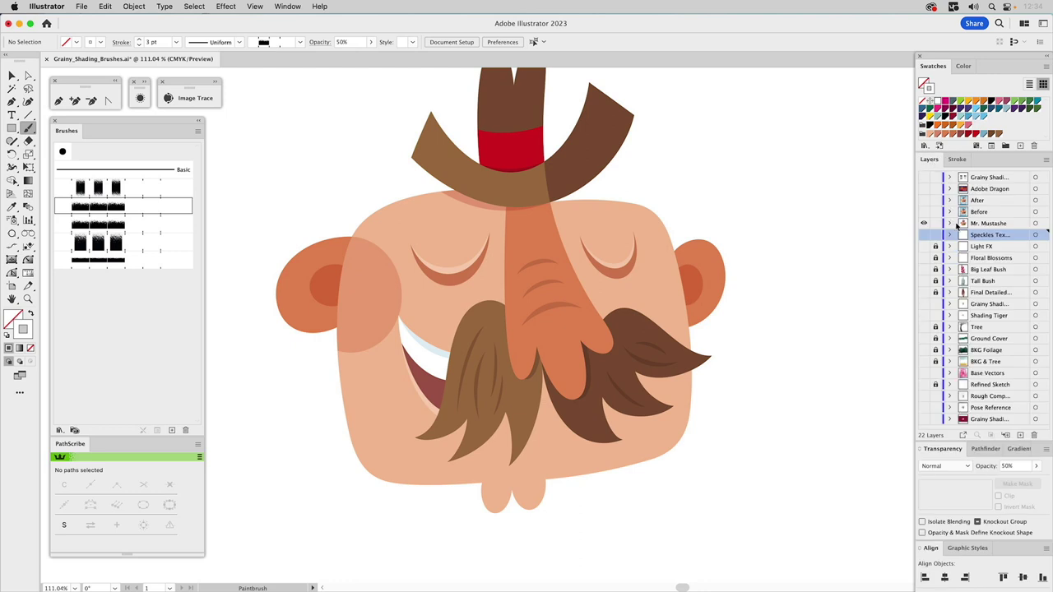
click(982, 223)
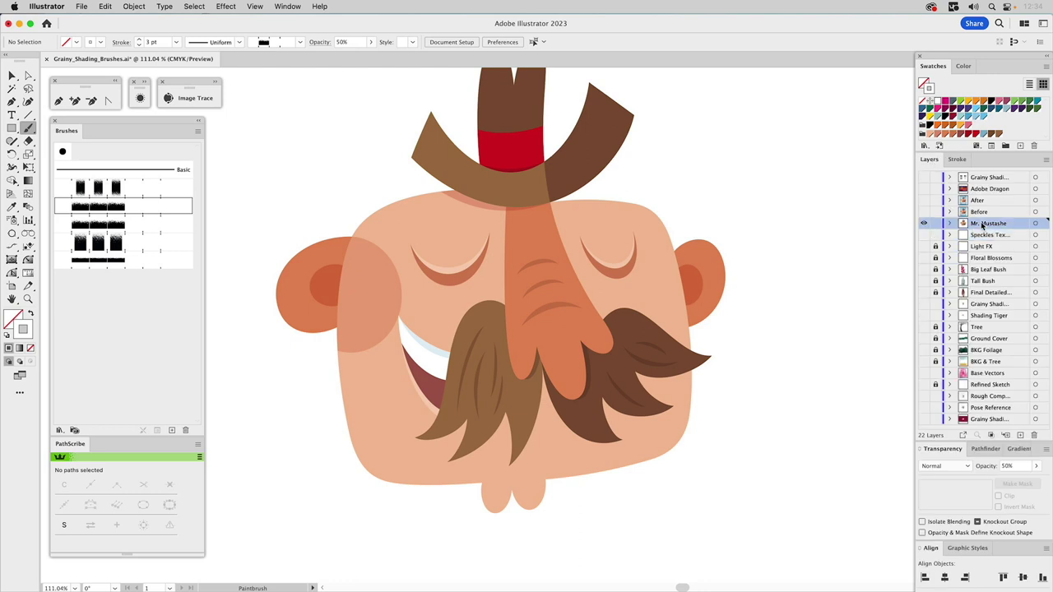
Step: Adjust the Paintbrush's fidelity and paint a white grainy highlight along the face's left edge from the jaw up to the hat brim
mouse_move(408, 494)
mouse_down()
mouse_move(370, 431)
mouse_move(352, 359)
mouse_move(363, 264)
mouse_move(412, 200)
mouse_move(472, 168)
mouse_up()
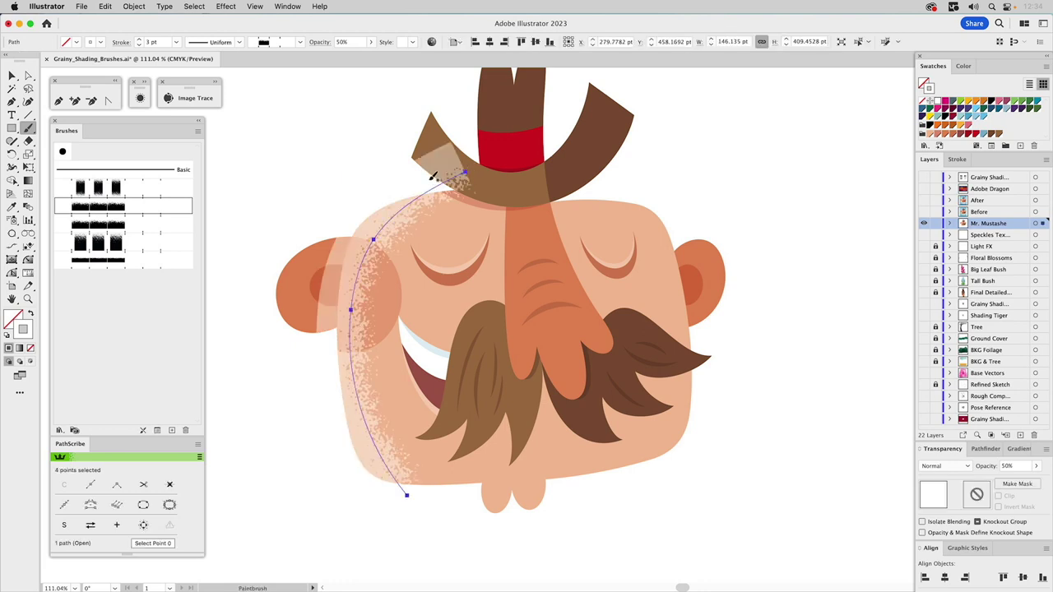
key(super+z)
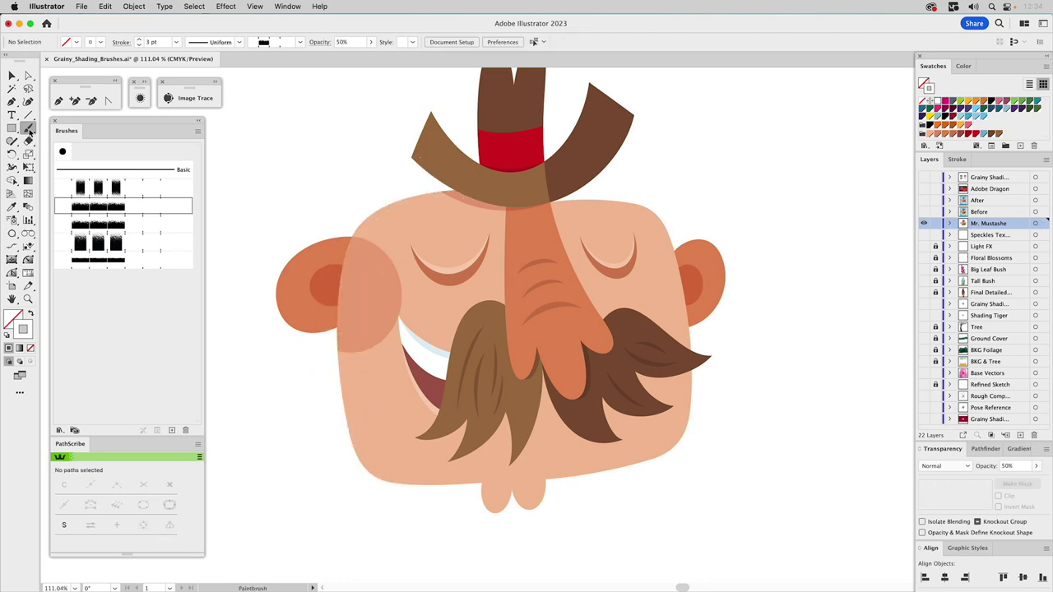
double_click(30, 132)
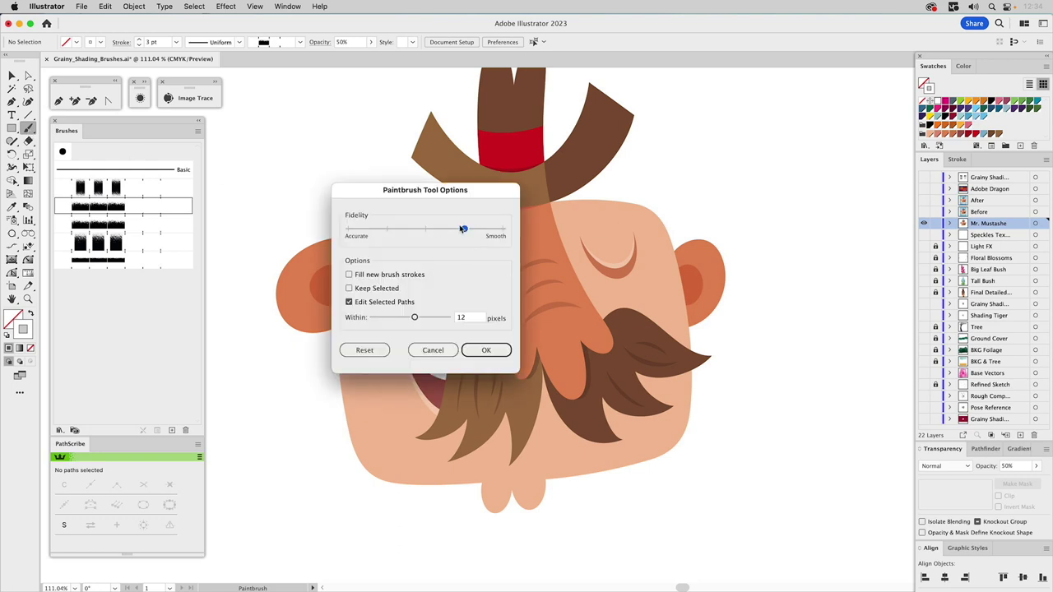
click(485, 349)
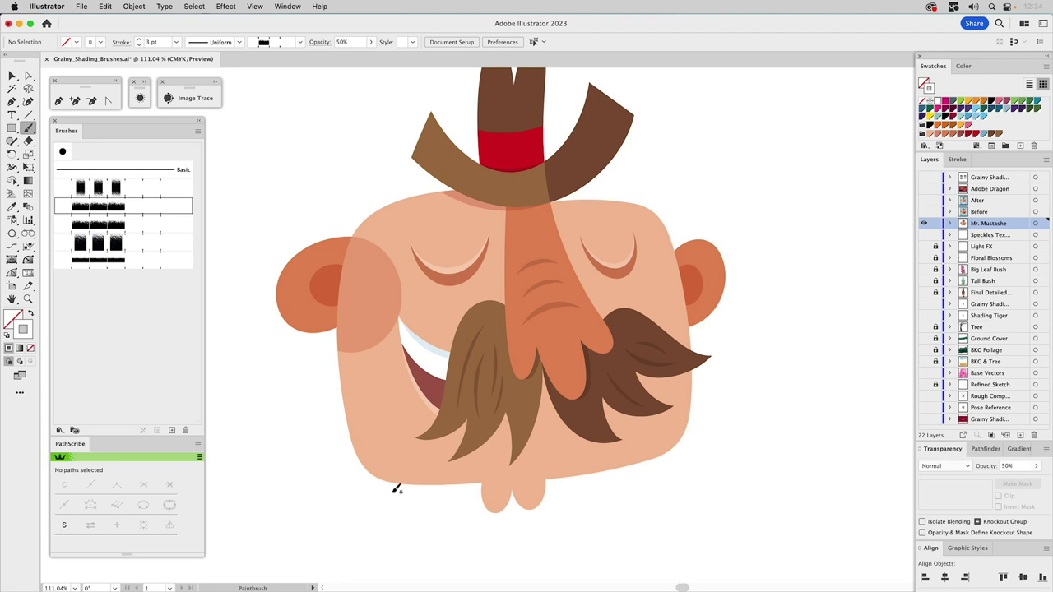
mouse_move(411, 498)
mouse_down()
mouse_move(383, 495)
mouse_move(362, 469)
mouse_move(334, 388)
mouse_move(335, 331)
mouse_move(349, 232)
mouse_move(384, 197)
mouse_move(451, 181)
mouse_move(414, 190)
mouse_up()
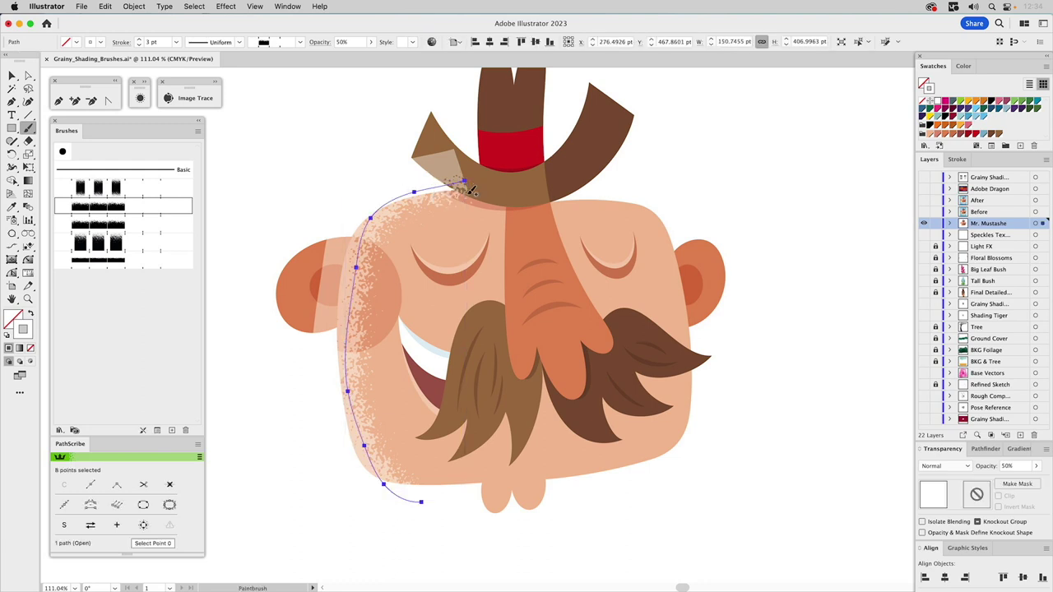
Step: Set the opacity of the white grainy highlight on the face to 30%
click(994, 466)
text(30)
key(Return)
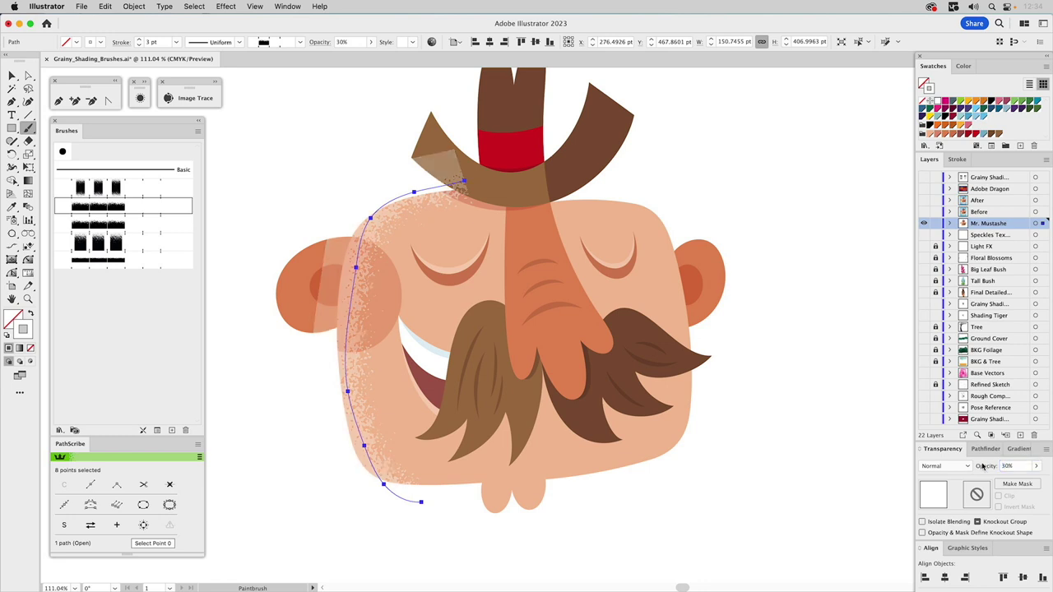
key(v)
click(804, 250)
Step: Paint an orange-brown grainy shading stroke down the face's right edge, from beside the hat brim to the jaw
key(b)
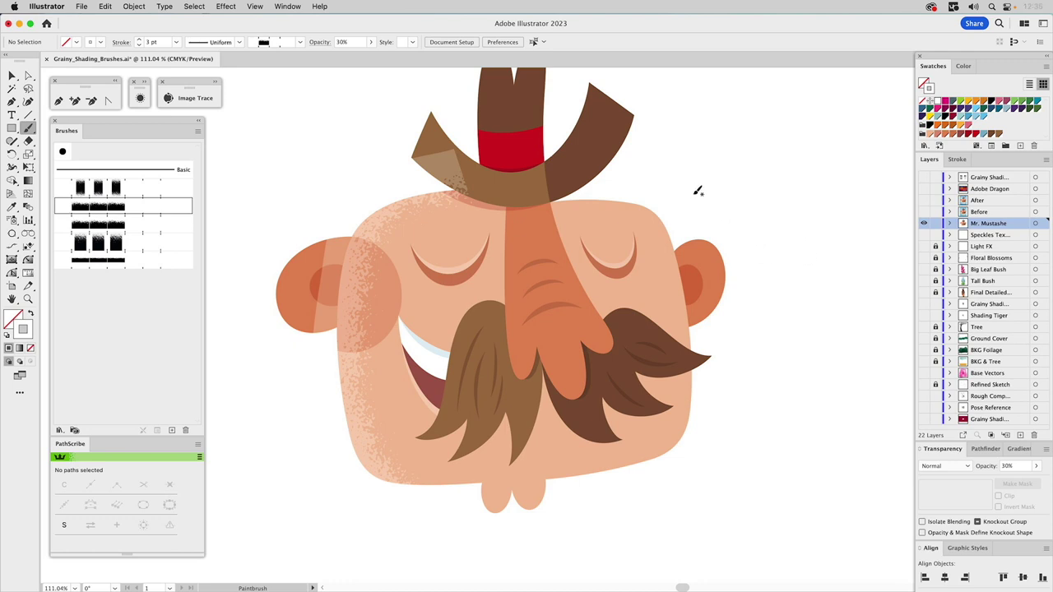
click(952, 133)
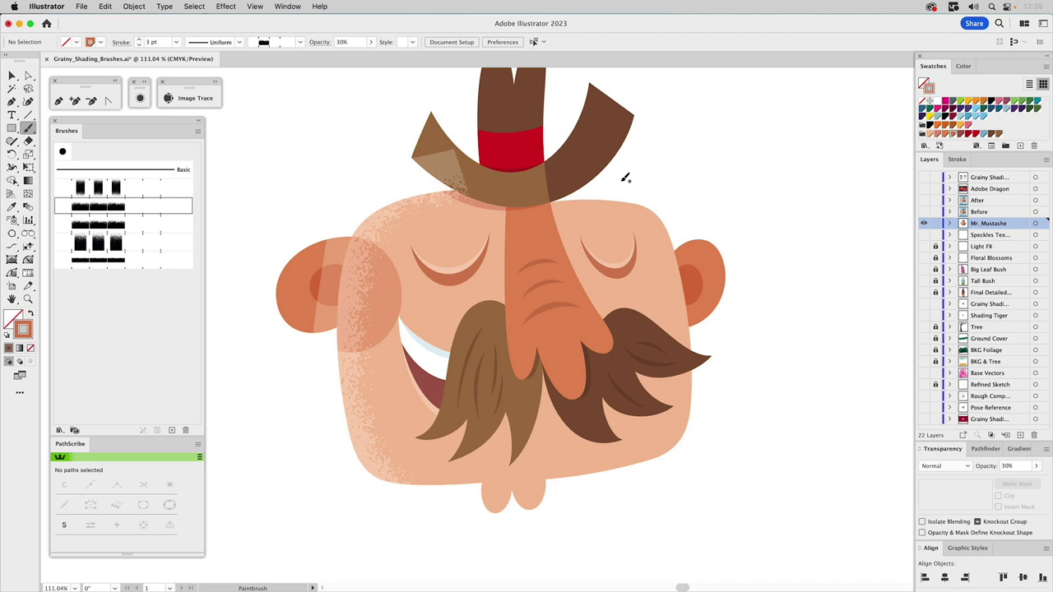
mouse_move(623, 181)
mouse_down()
mouse_move(662, 203)
mouse_move(698, 319)
mouse_move(693, 381)
mouse_move(671, 448)
mouse_move(608, 487)
mouse_up()
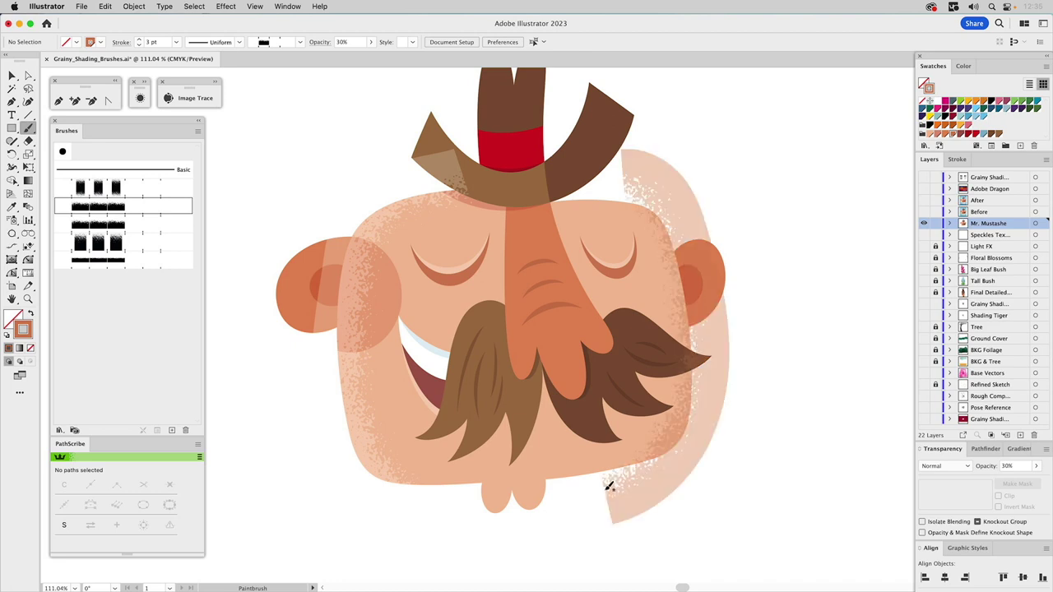
Step: Reshape the right-edge shading stroke by extending its upper end toward the hat brim and pulling the neighbouring anchor point inward
key(v)
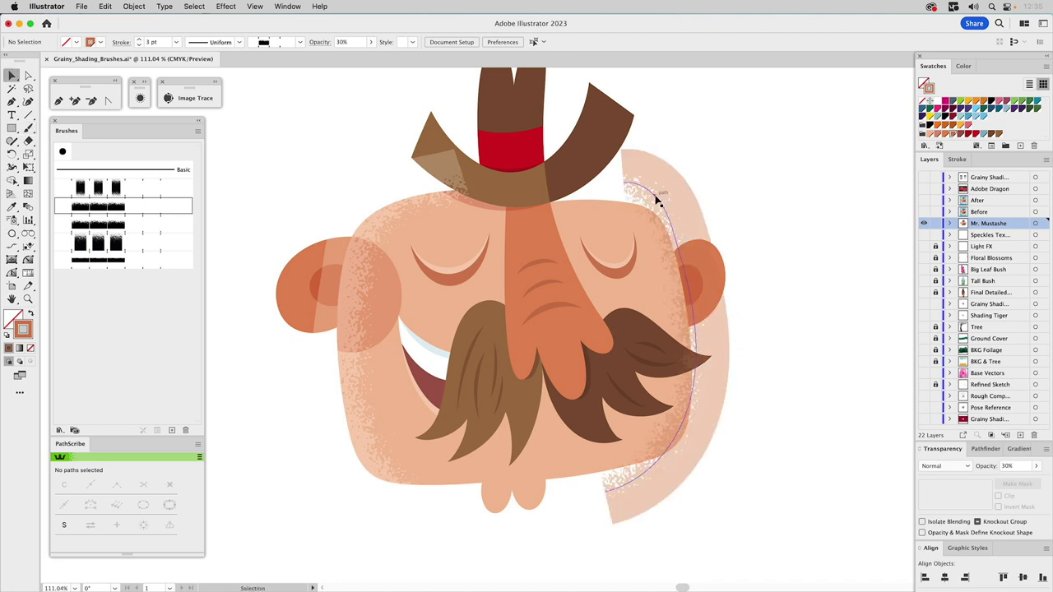
click(657, 200)
key(a)
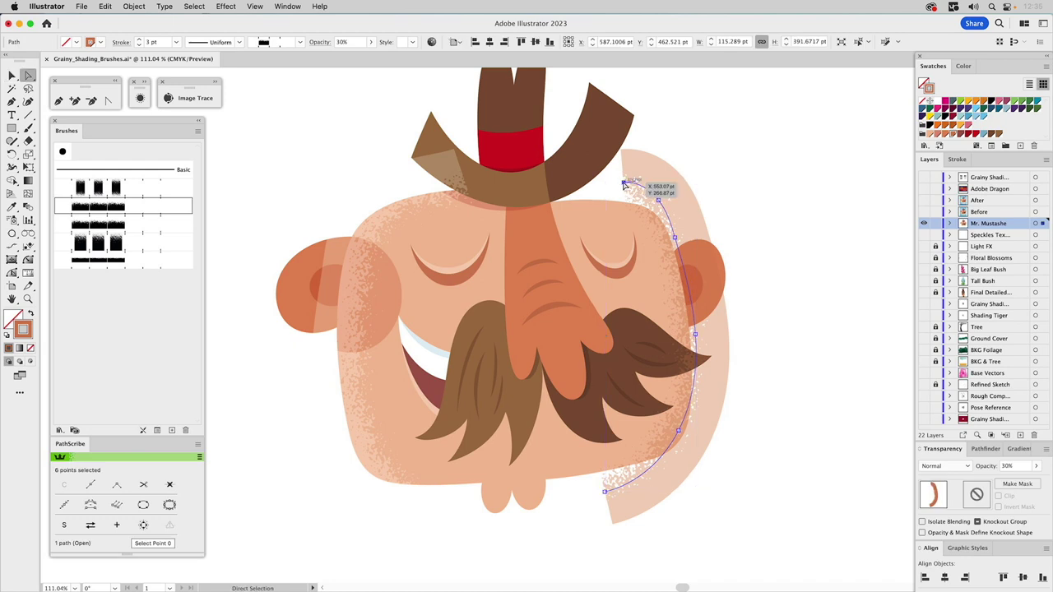
click(623, 182)
drag(623, 182, 596, 185)
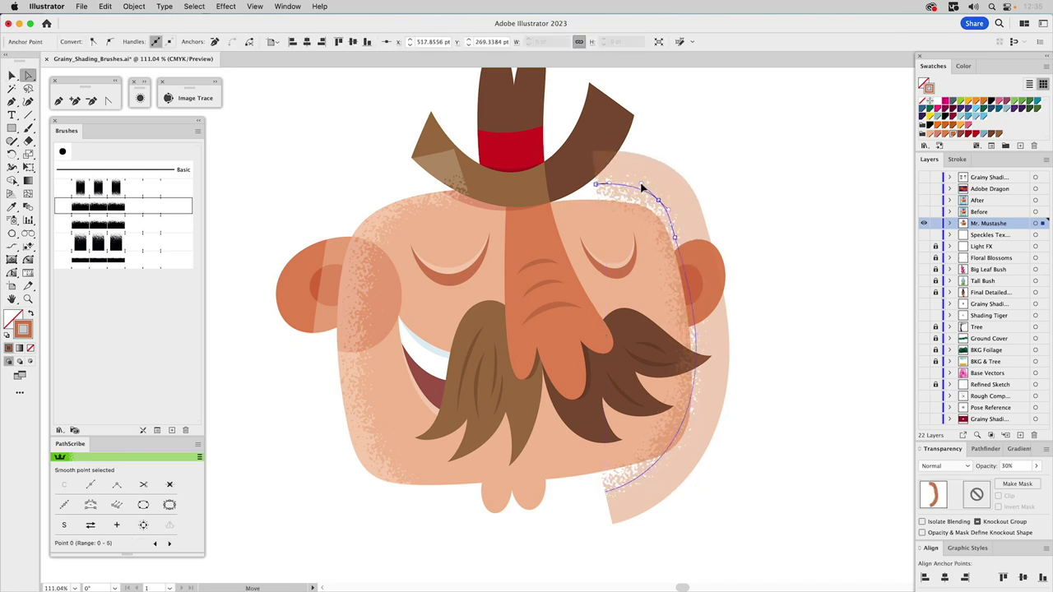
drag(659, 202, 655, 210)
Step: Set the stroke weight of the face's right-edge shading to 2.5 pt
click(959, 159)
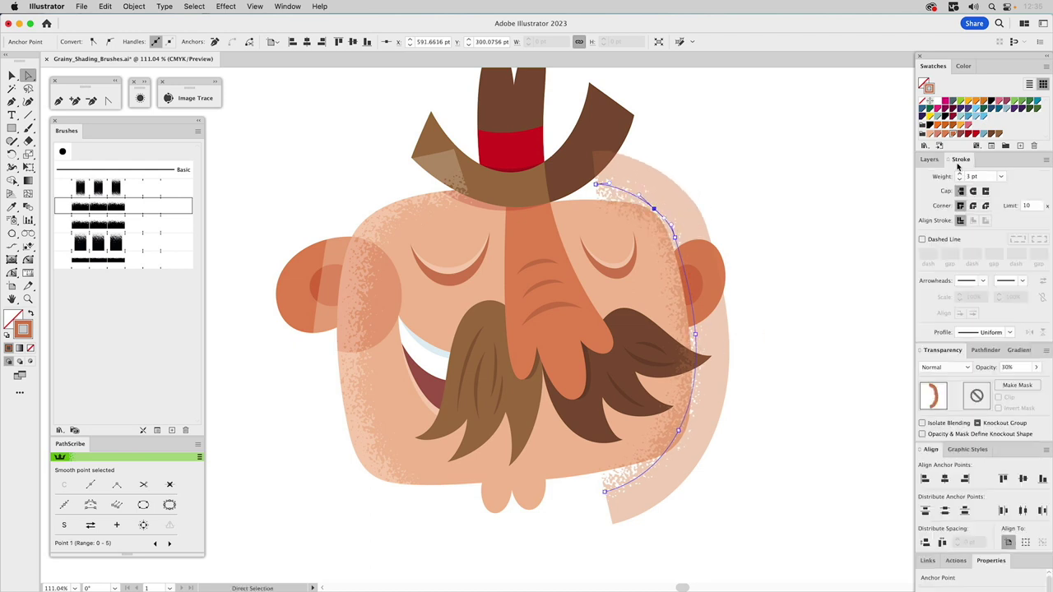
click(969, 177)
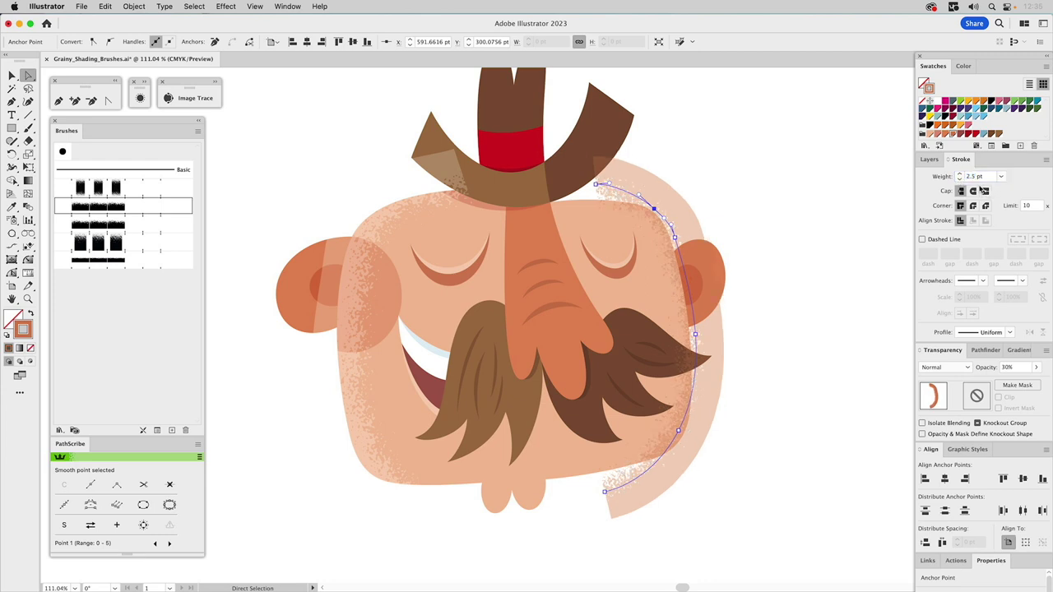
key(v)
click(833, 318)
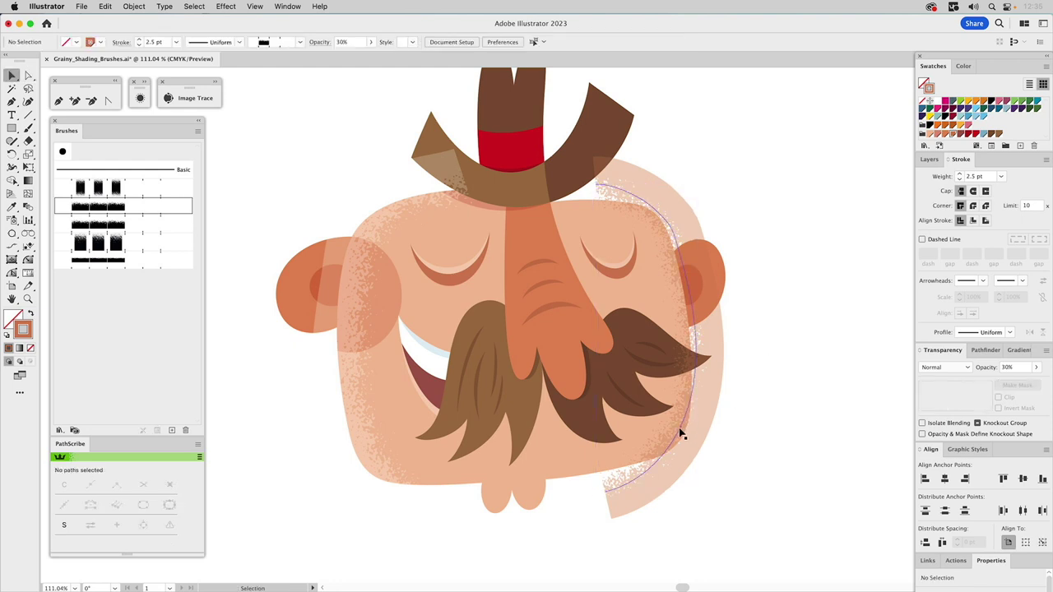
Step: Shift the right-edge shading stroke slightly inward over the face and extend its lower end further under the jaw
drag(682, 431, 674, 426)
key(a)
click(596, 490)
drag(596, 490, 579, 492)
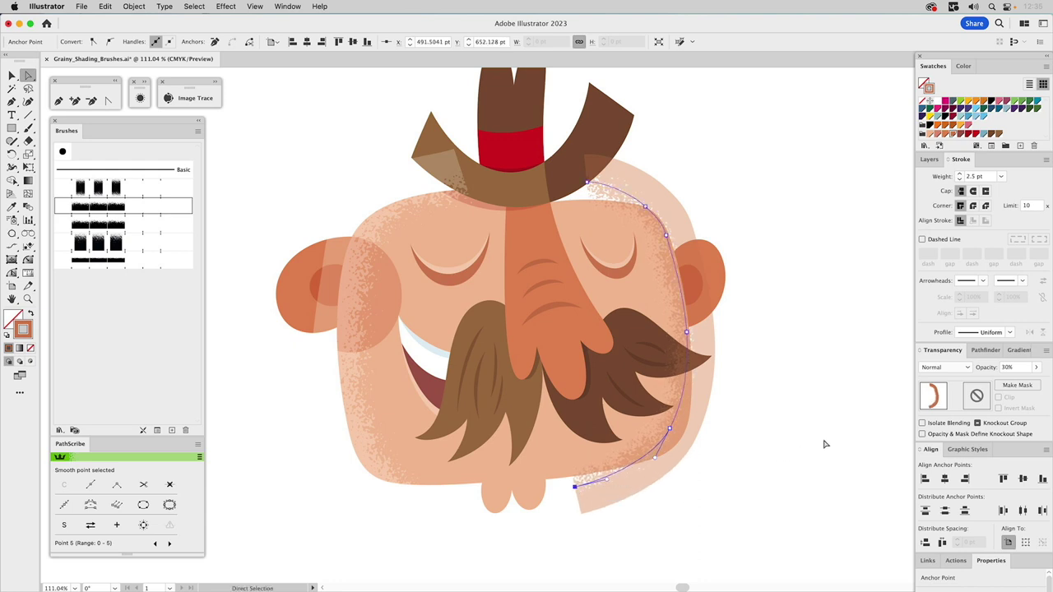
click(826, 436)
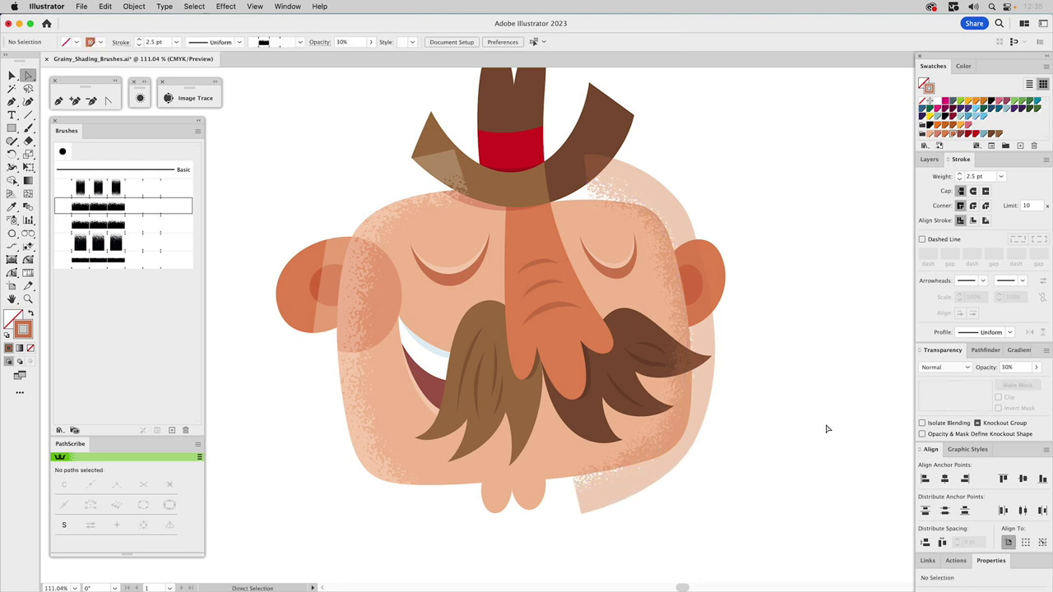
Step: Give the right-edge shading stroke the Multiply blending mode and 20% opacity
key(v)
click(648, 204)
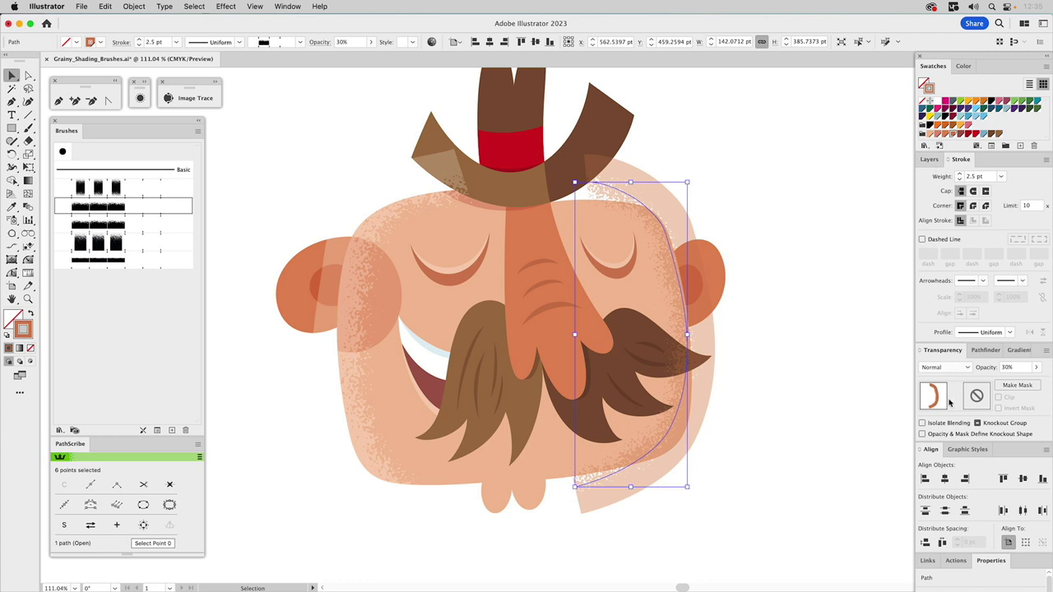
click(944, 368)
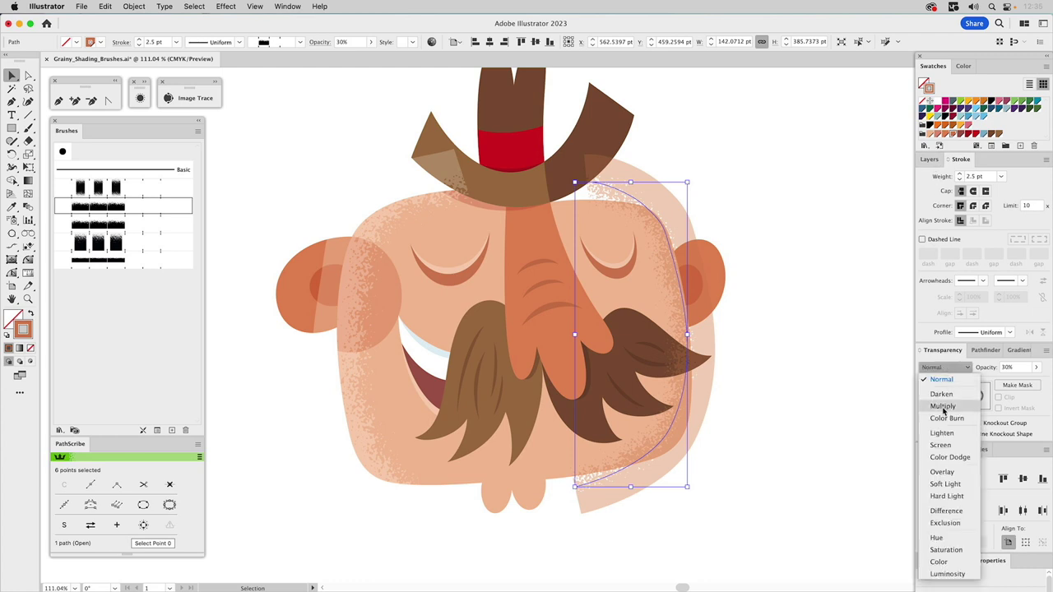
click(943, 407)
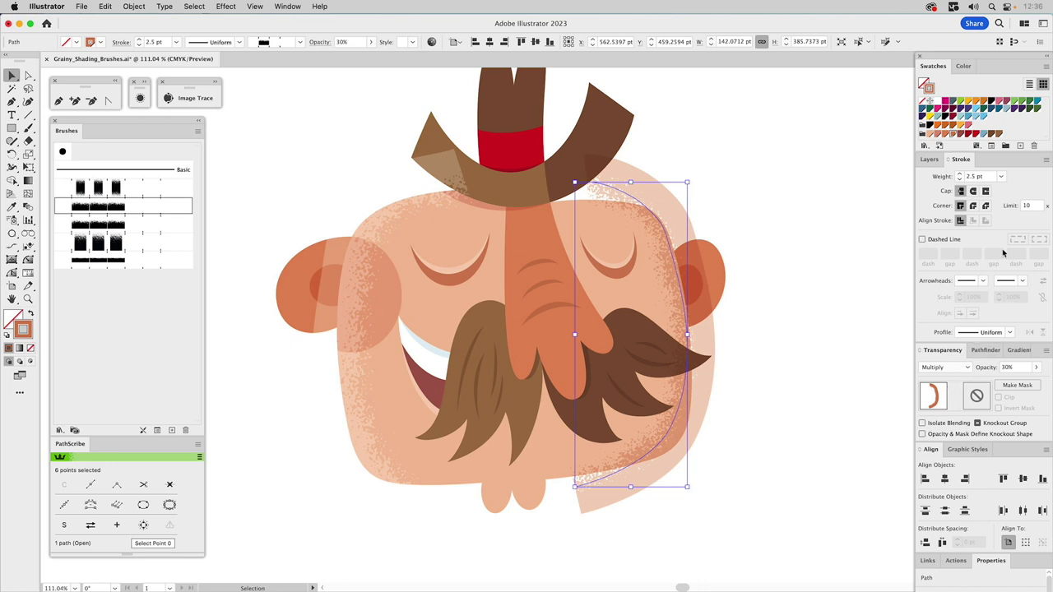
click(1009, 370)
text(20)
key(Return)
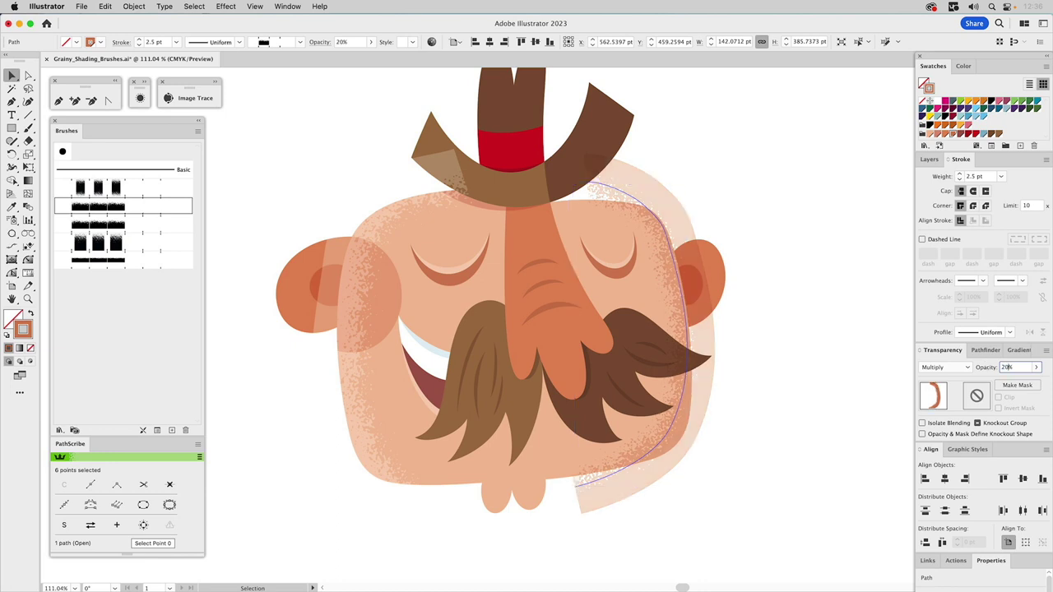
click(779, 187)
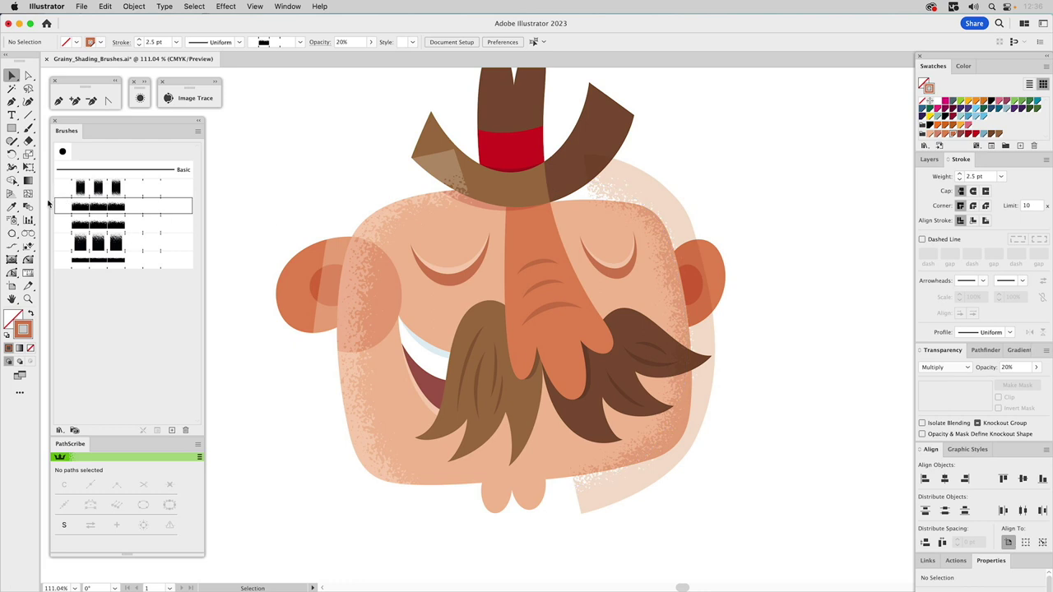
Step: Paint a curved grainy shadow stroke across the forehead following the underside of the hat brim, redrawing it until its placement fits
click(28, 127)
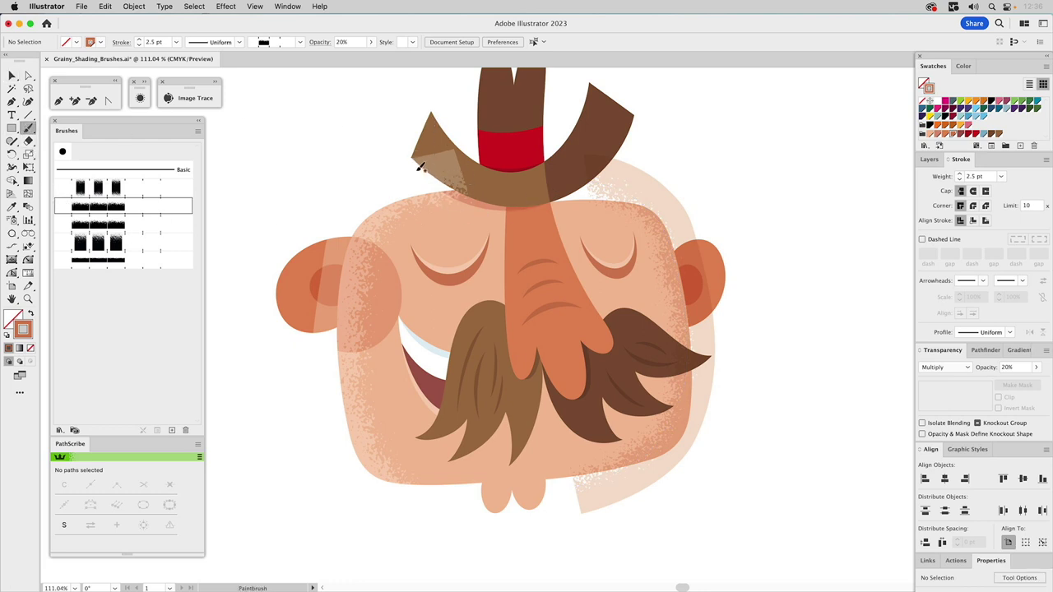
mouse_move(419, 165)
mouse_down()
mouse_move(474, 206)
mouse_move(544, 215)
mouse_move(600, 196)
mouse_move(653, 146)
mouse_up()
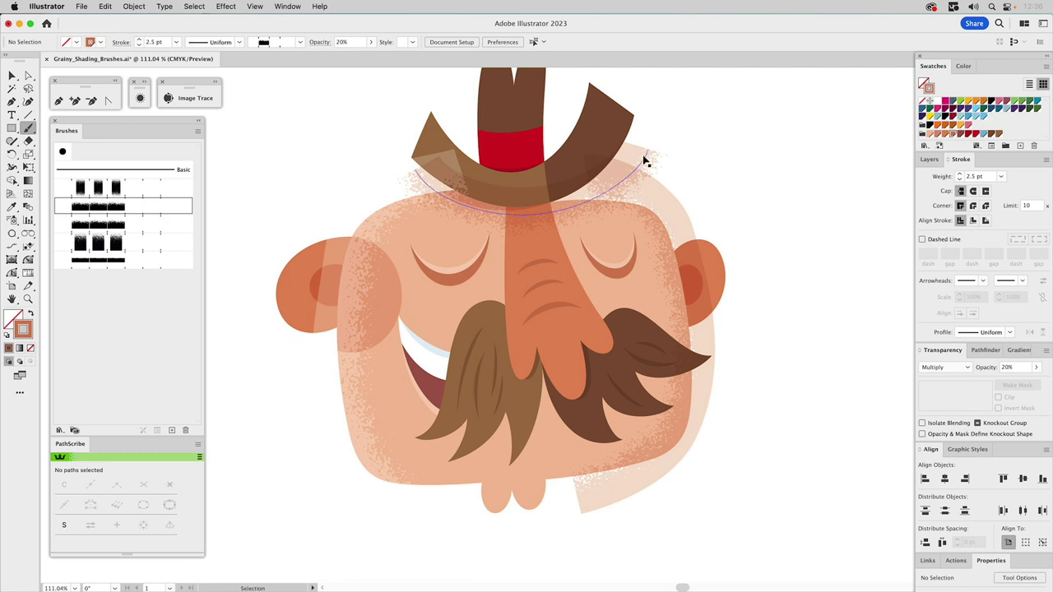
key(cmd+z)
mouse_move(624, 153)
mouse_down()
mouse_move(595, 183)
mouse_move(512, 214)
mouse_move(422, 203)
mouse_move(392, 187)
mouse_move(415, 167)
mouse_move(481, 204)
mouse_up()
key(cmd+z)
drag(559, 206, 627, 158)
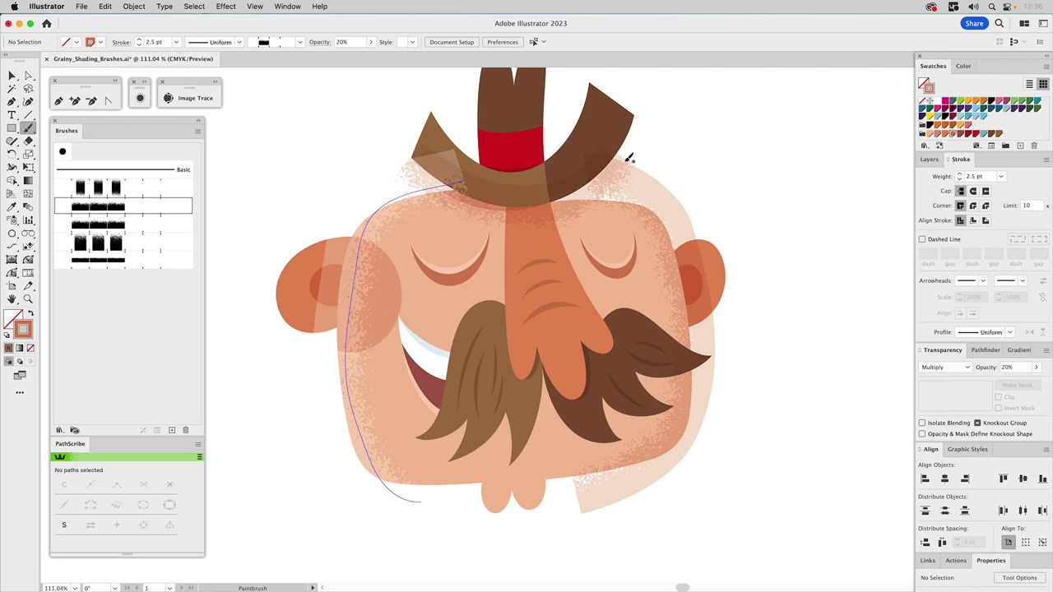
super+click(576, 208)
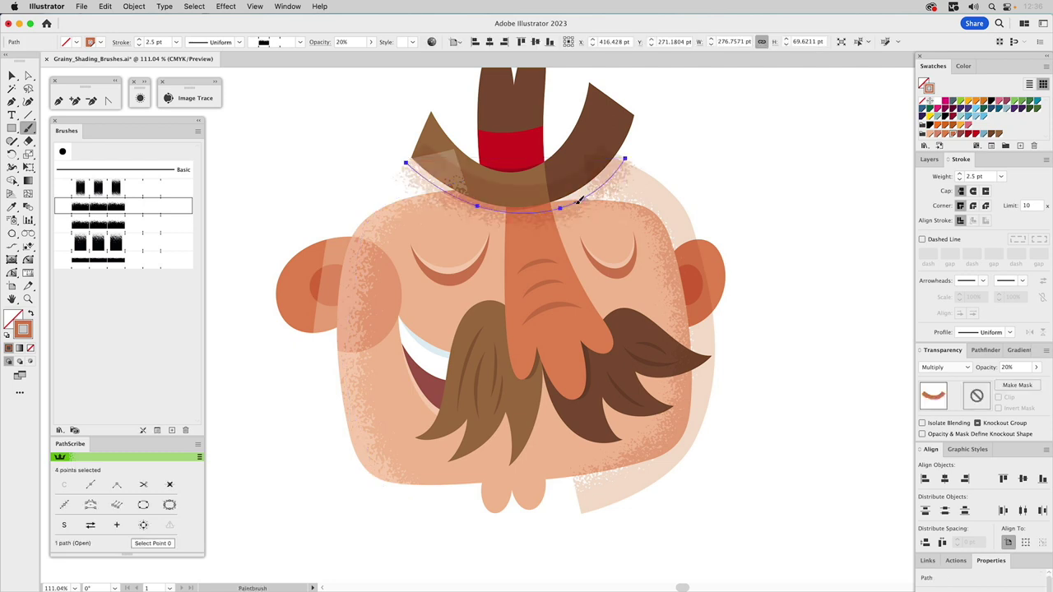
key(super+shift+a)
mouse_move(410, 174)
mouse_down()
mouse_move(450, 198)
mouse_move(542, 215)
mouse_move(631, 169)
mouse_up()
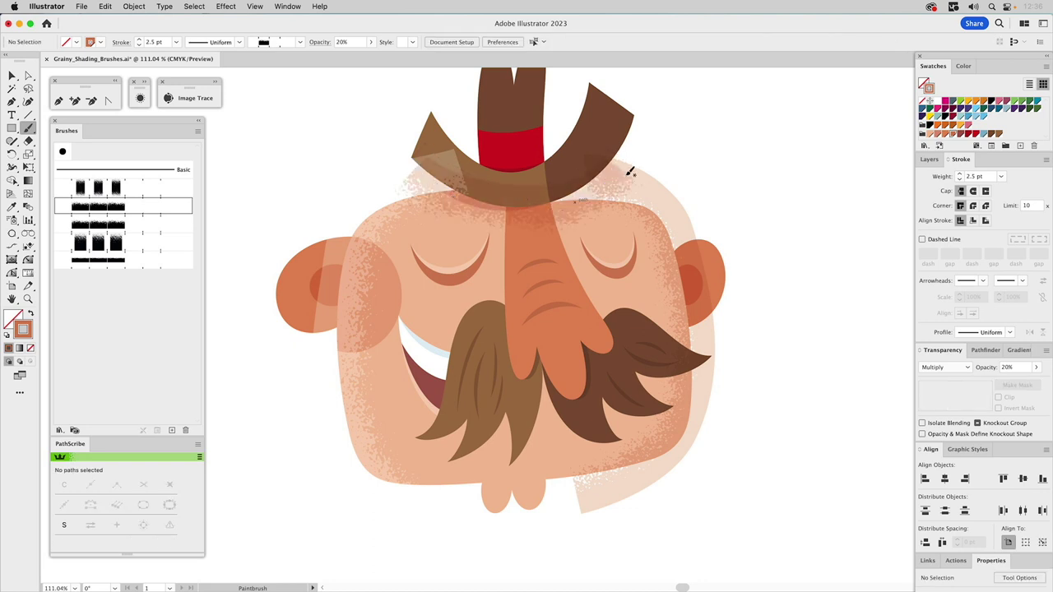
Step: Set the opacity of the grainy shadow beneath the hat brim to 45%
super+click(583, 202)
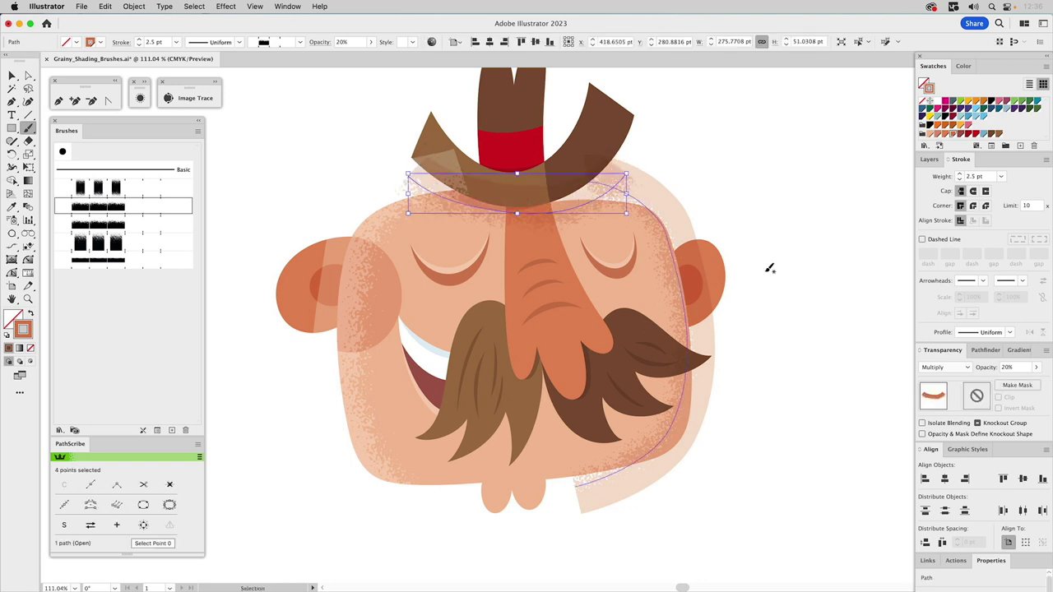
click(1009, 368)
text(45)
key(Return)
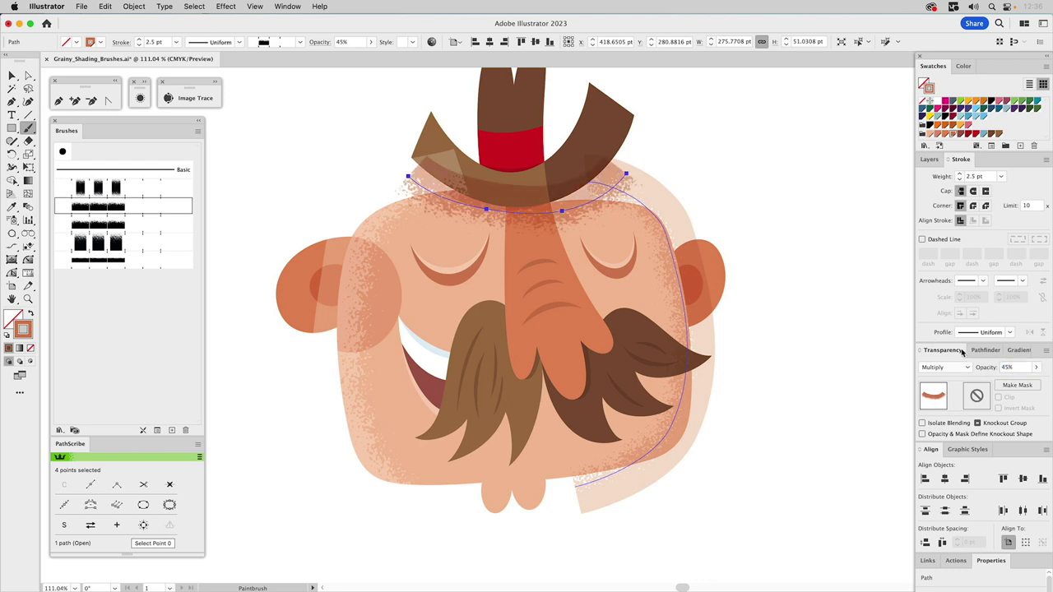
key(v)
click(839, 249)
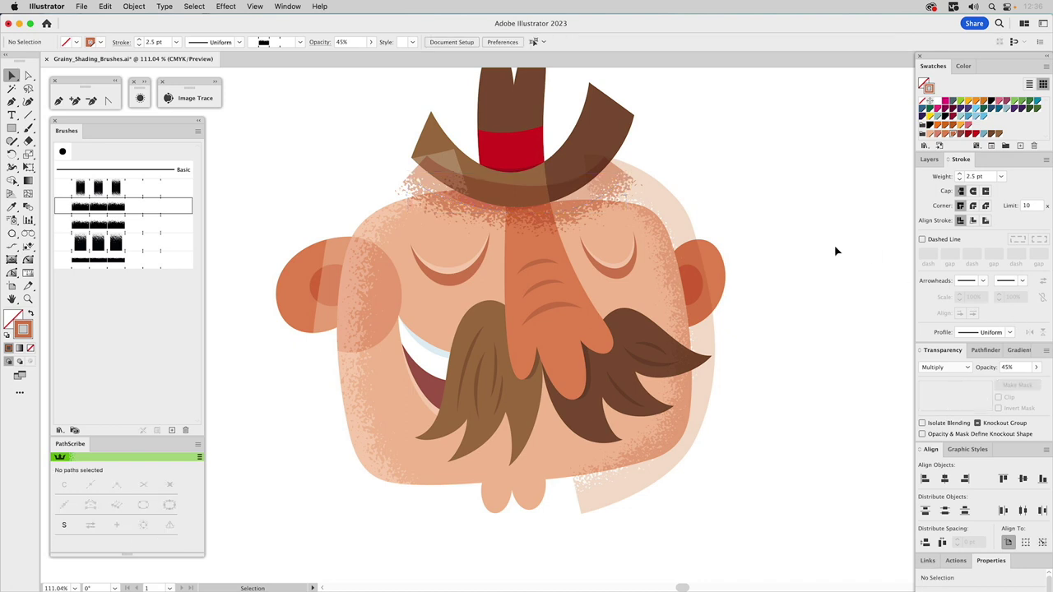
Step: Bring a copy of the face shape to the front and apply the unfilled graphic style with a 0.5 pt pink outline
click(629, 296)
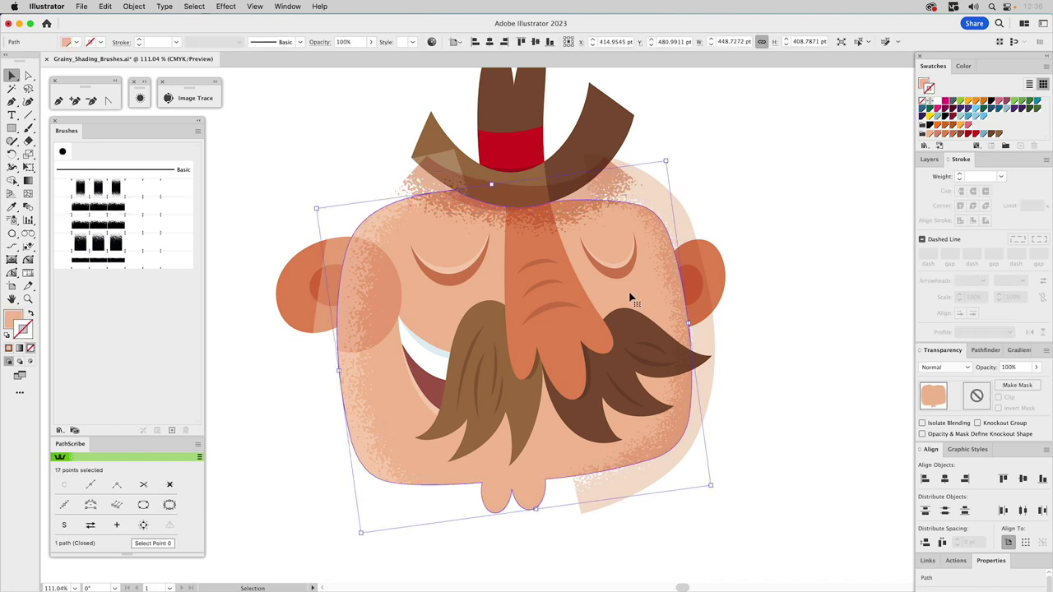
key(super+shift+bracketright)
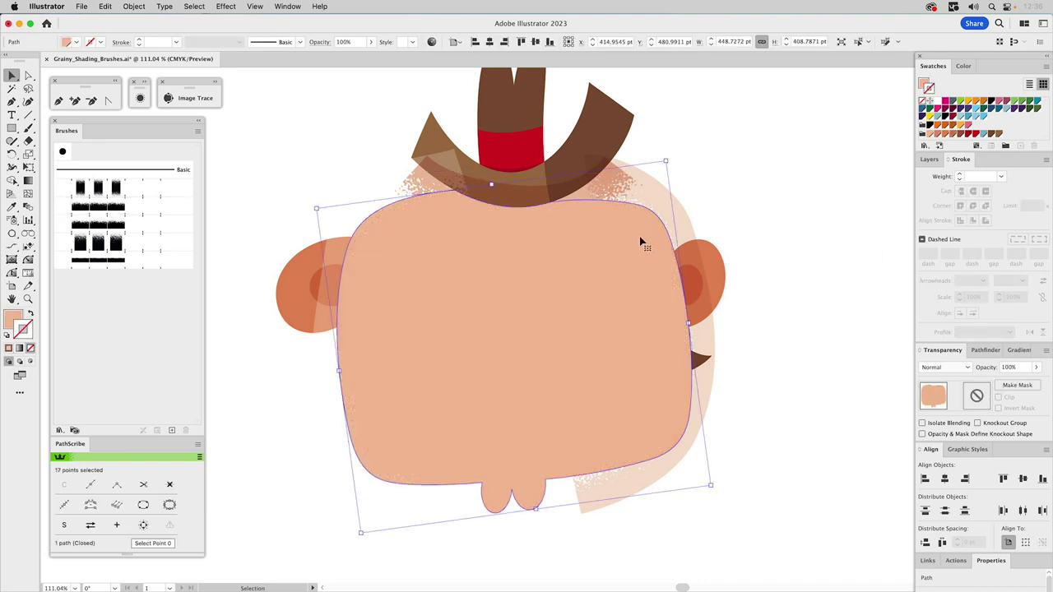
click(967, 449)
click(926, 471)
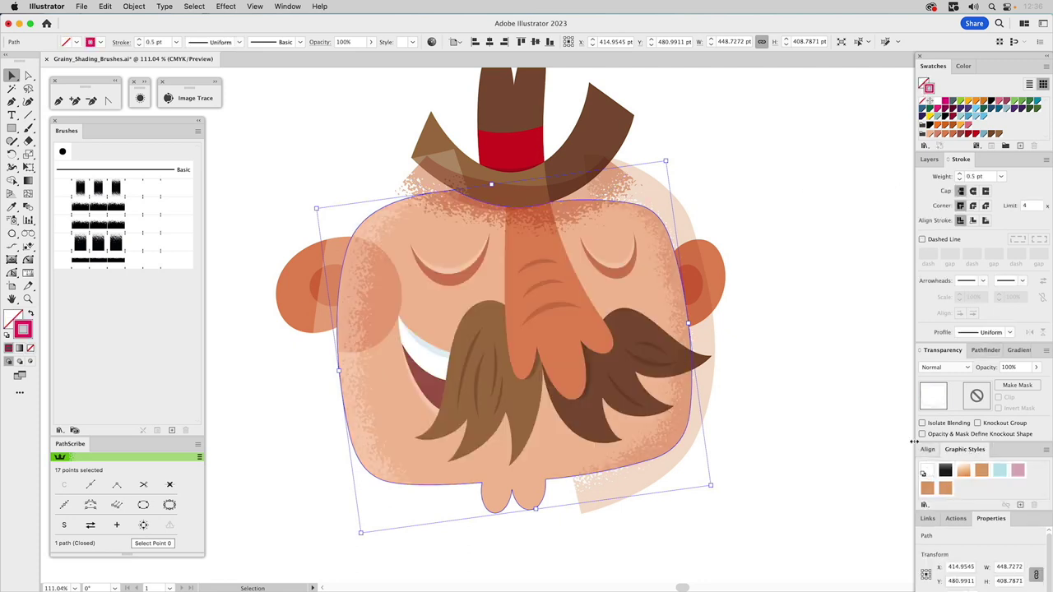
Step: Make a clipping mask from the face outline and the three grainy shading strokes
shift+click(625, 195)
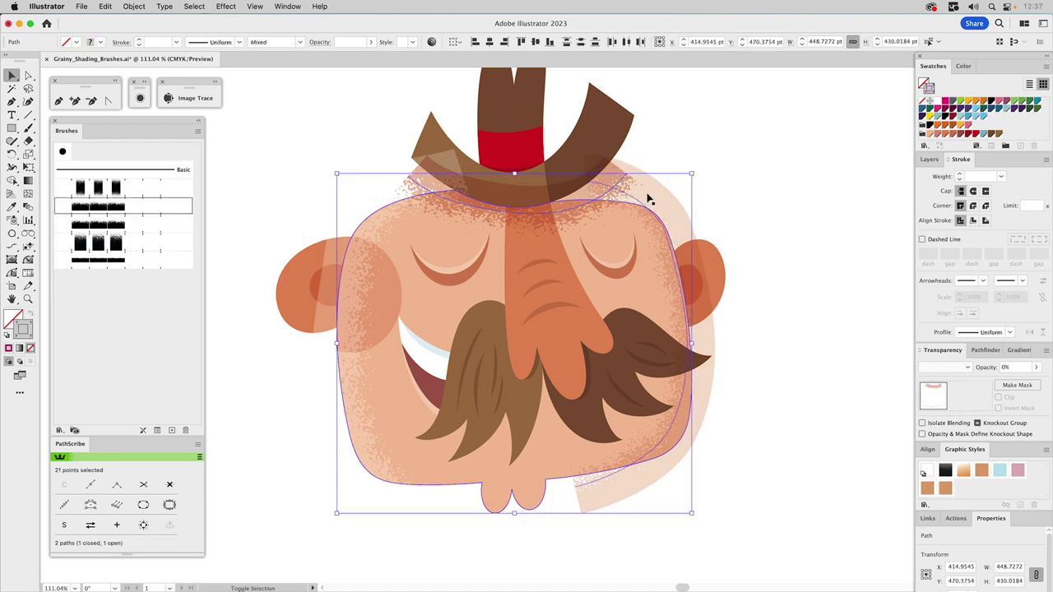
shift+click(387, 204)
key(super+7)
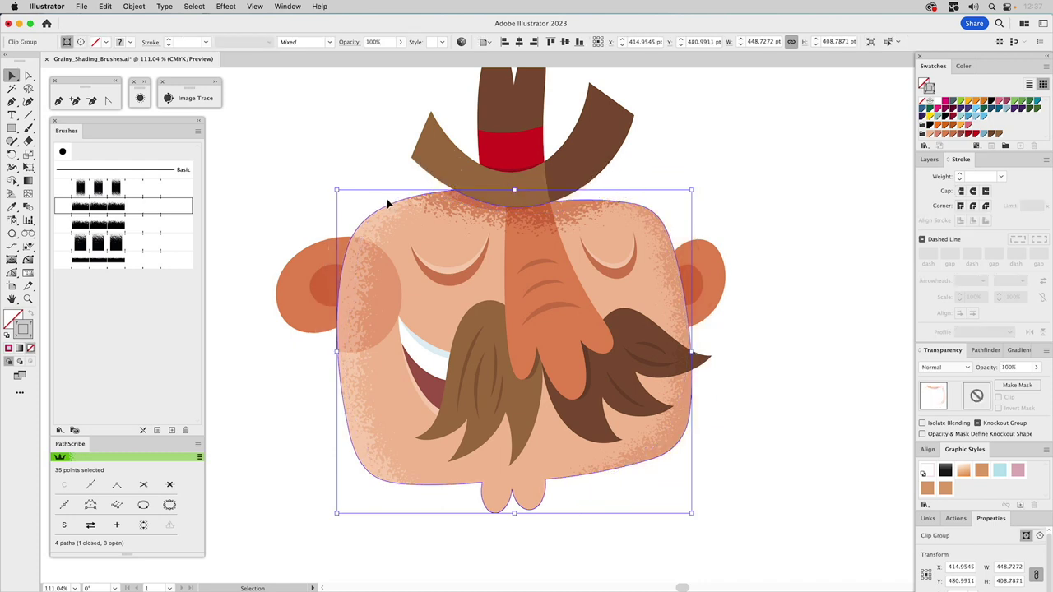
Step: Try to cut the clipped shading group and paste it behind both halves of the moustache
key(super+shift+a)
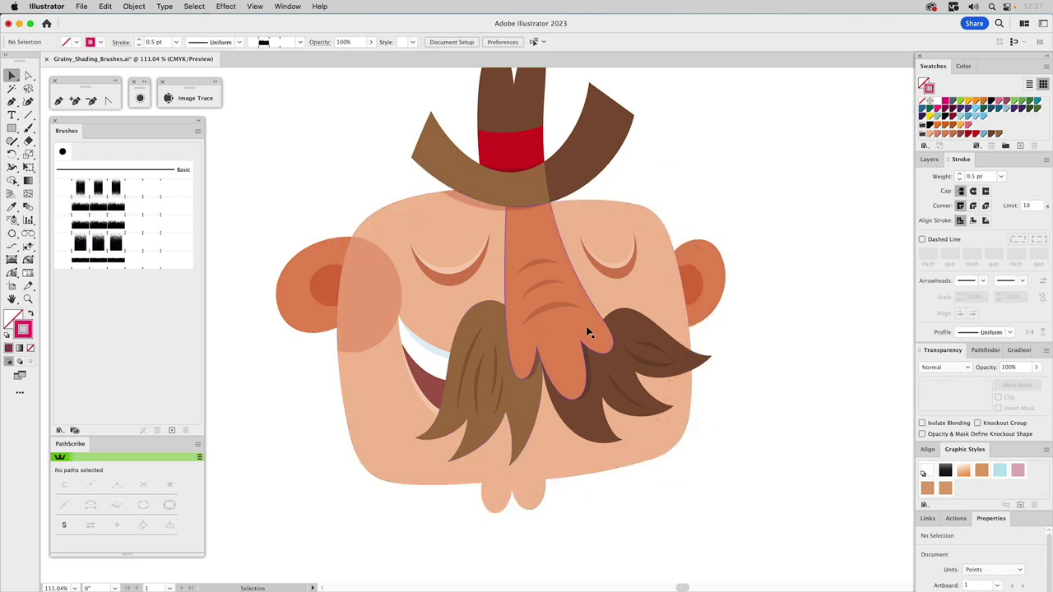
click(642, 324)
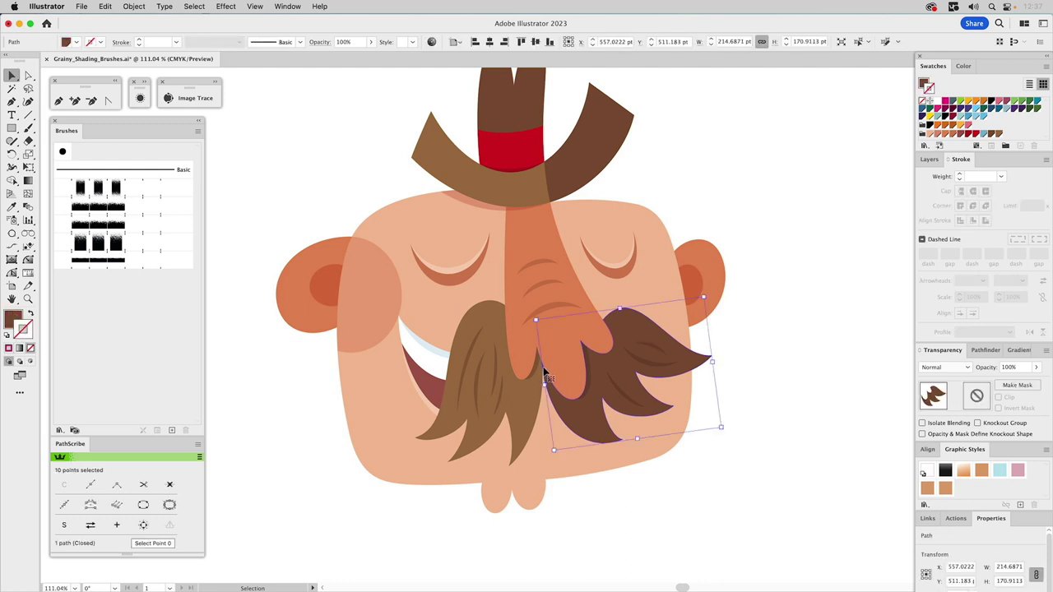
shift+click(481, 312)
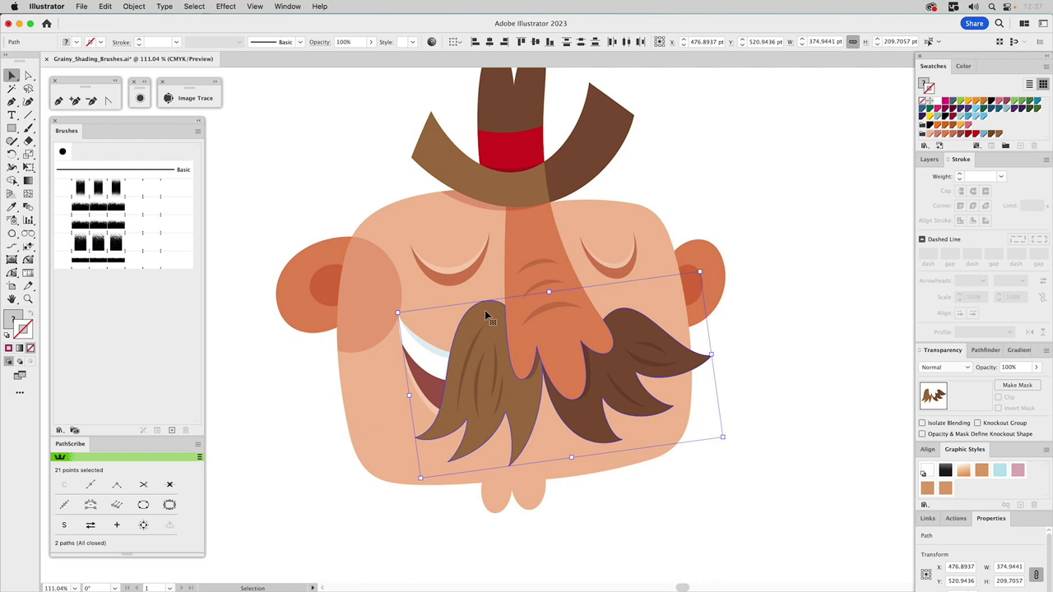
key(a)
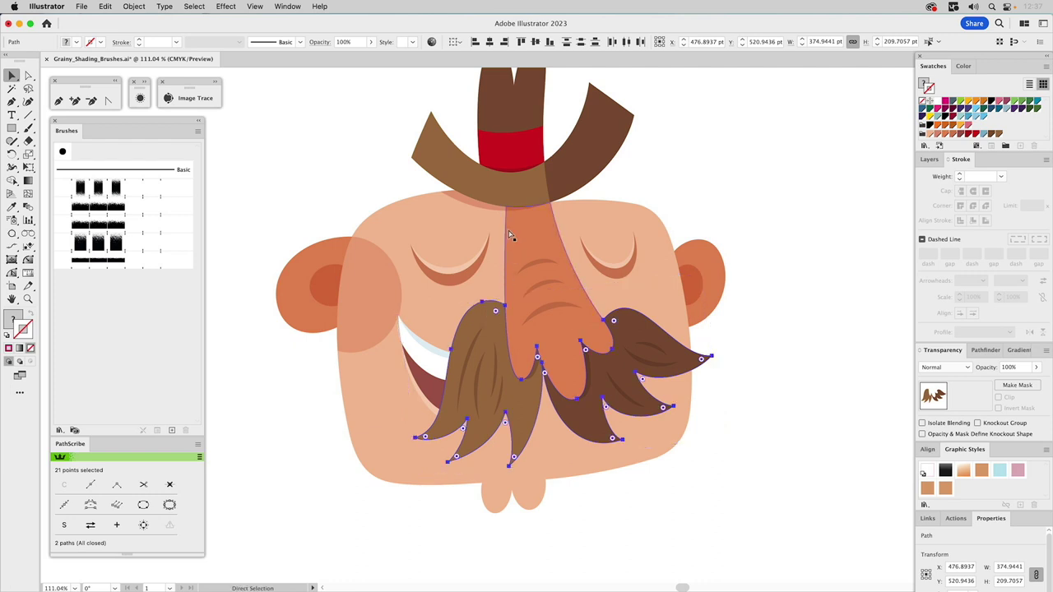
key(super+b)
click(812, 272)
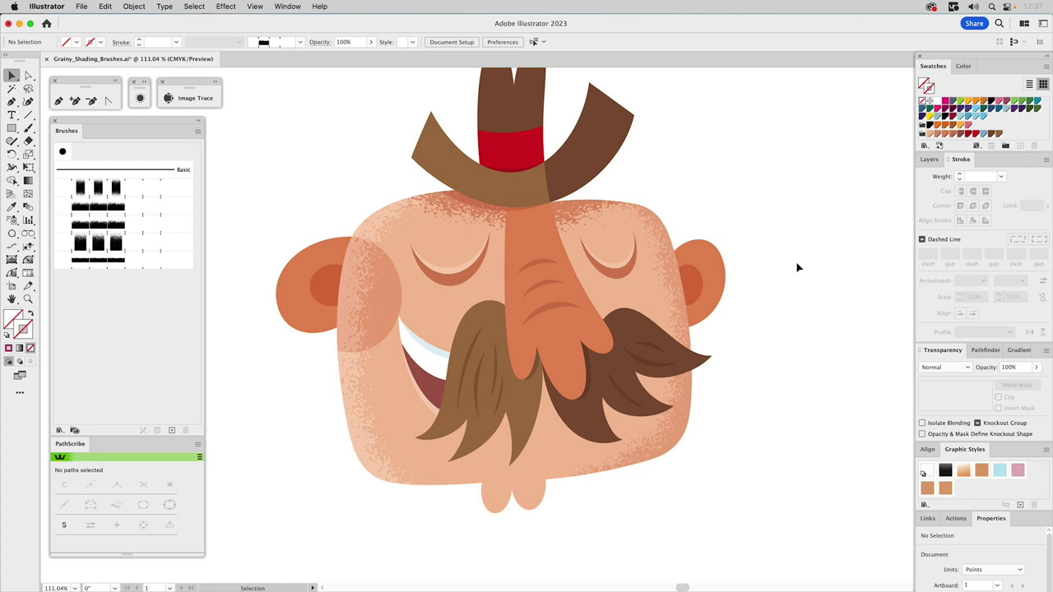
Step: Cut the clipped face shading group and paste it directly behind both halves of the moustache
click(582, 221)
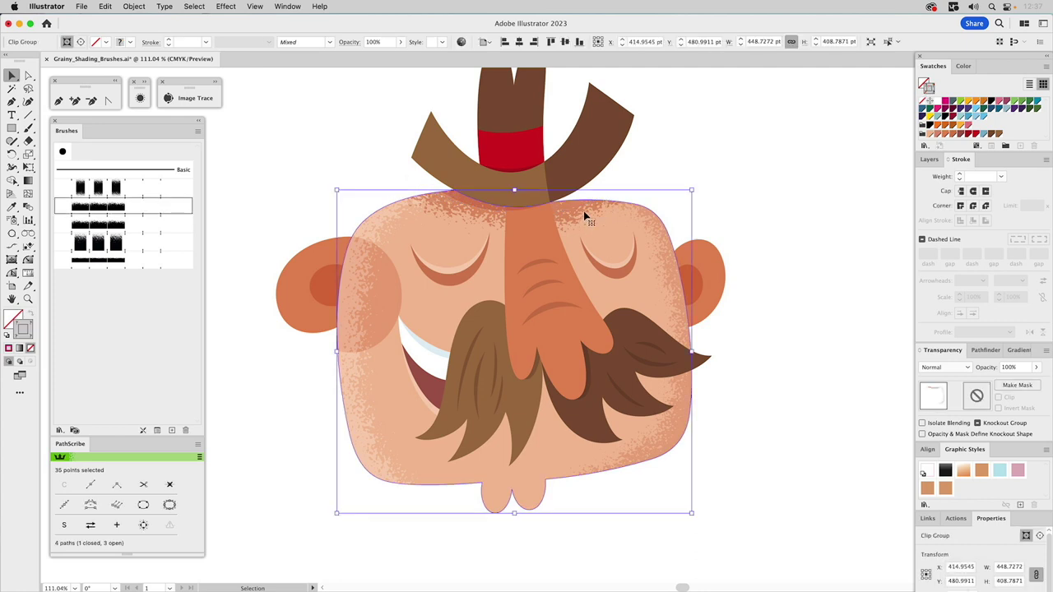
key(a)
click(625, 242)
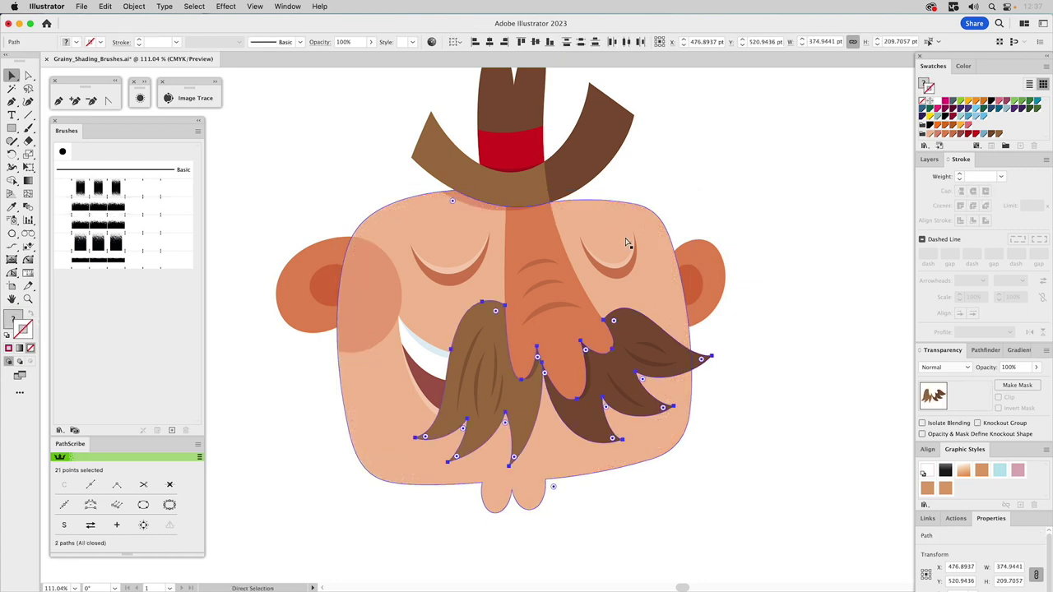
key(v)
key(ctrl+a)
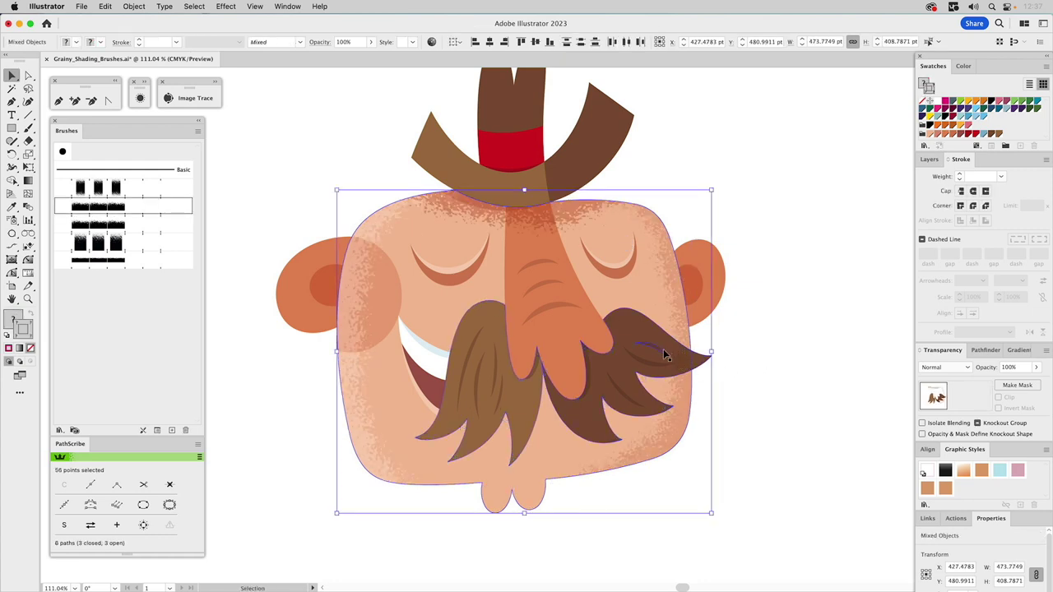
Step: Select the darker moustache half together with its strand details
ctrl+click(635, 361)
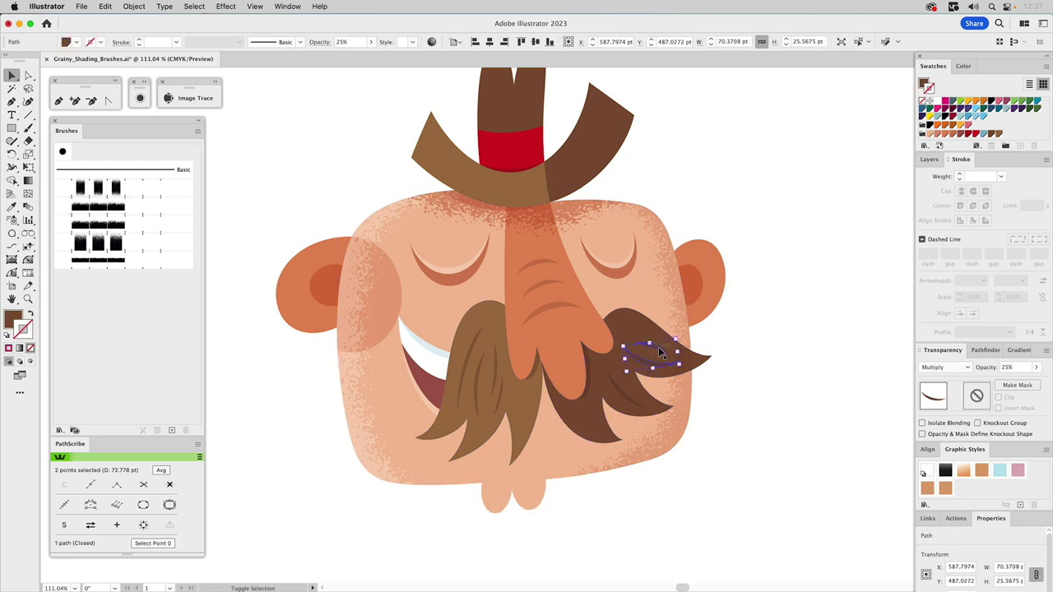
shift+click(612, 374)
shift+click(611, 378)
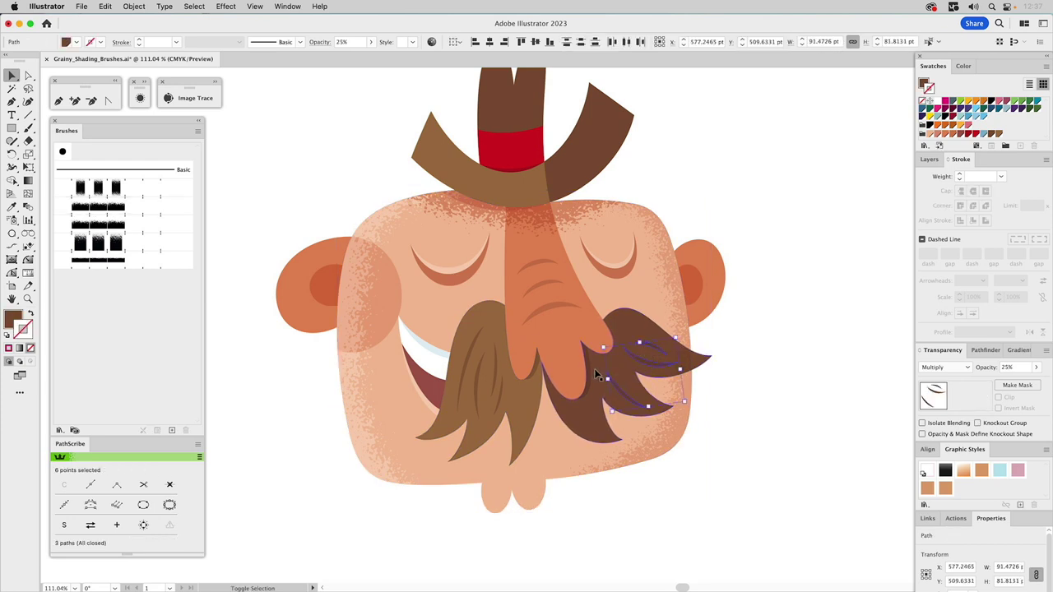
shift+click(594, 363)
shift+click(599, 362)
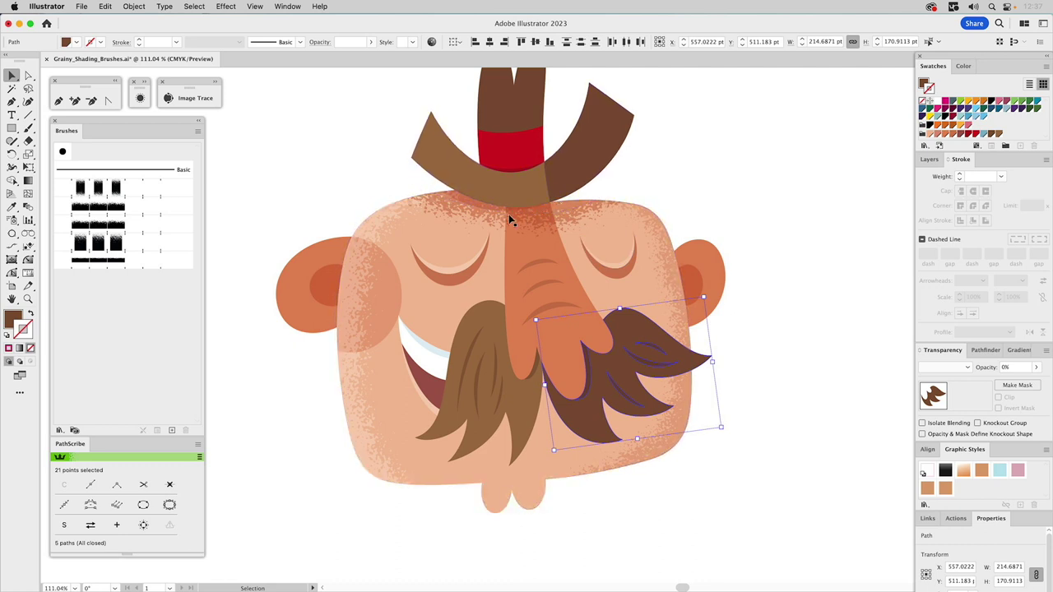
click(773, 165)
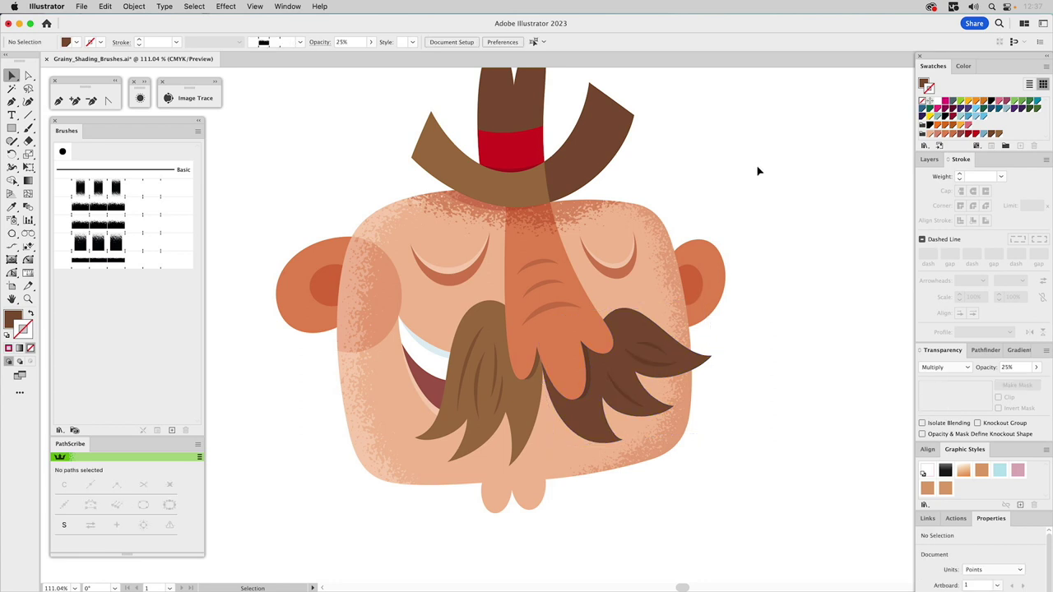
Step: Set the opacity of the grainy shadow stroke beneath the hat brim to 35%
key(a)
click(576, 212)
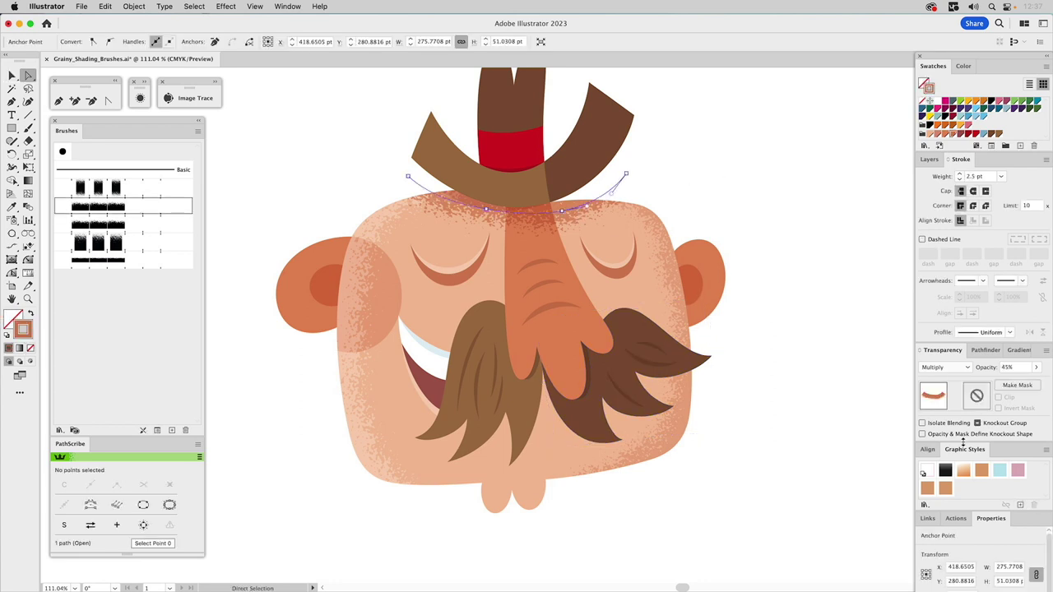
click(1002, 370)
drag(1007, 368, 993, 371)
text(35)
key(Return)
click(734, 128)
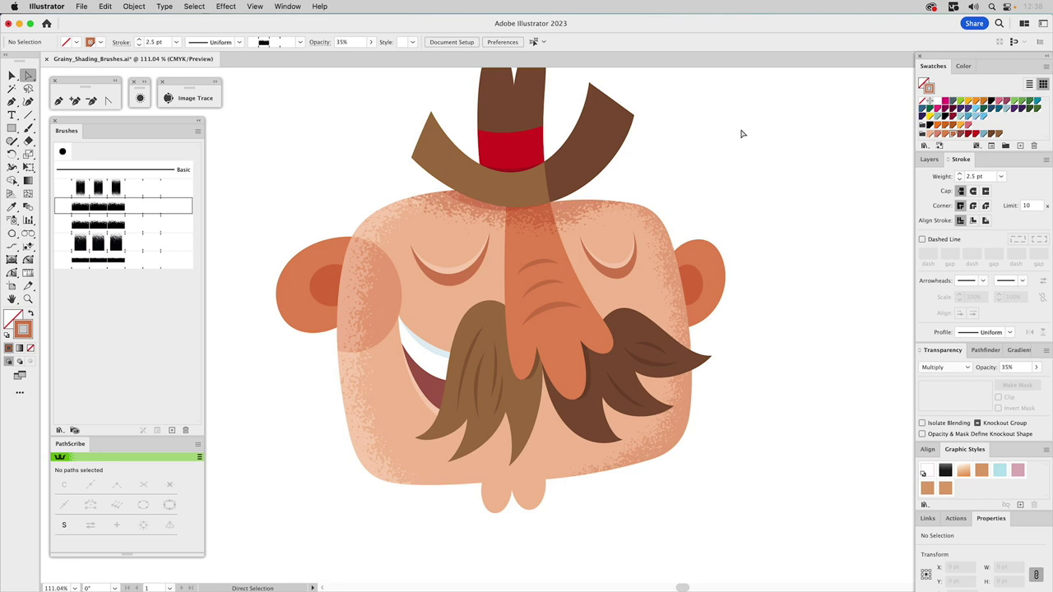
Step: Paint a white grainy highlight down the nose's left edge with Normal blending and 20% opacity, about 275 pt tall
key(v)
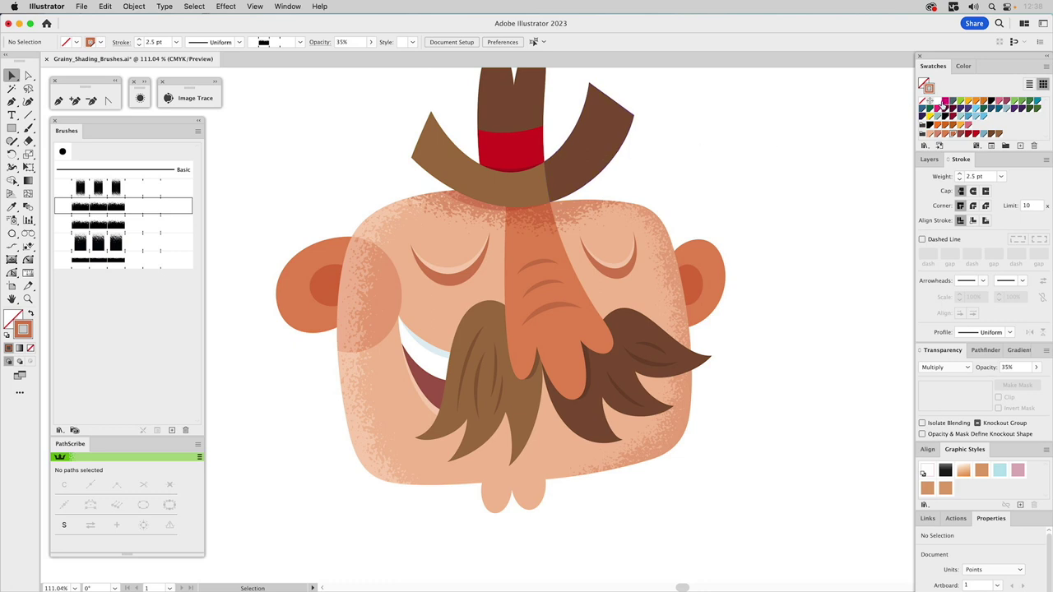
click(946, 368)
click(941, 380)
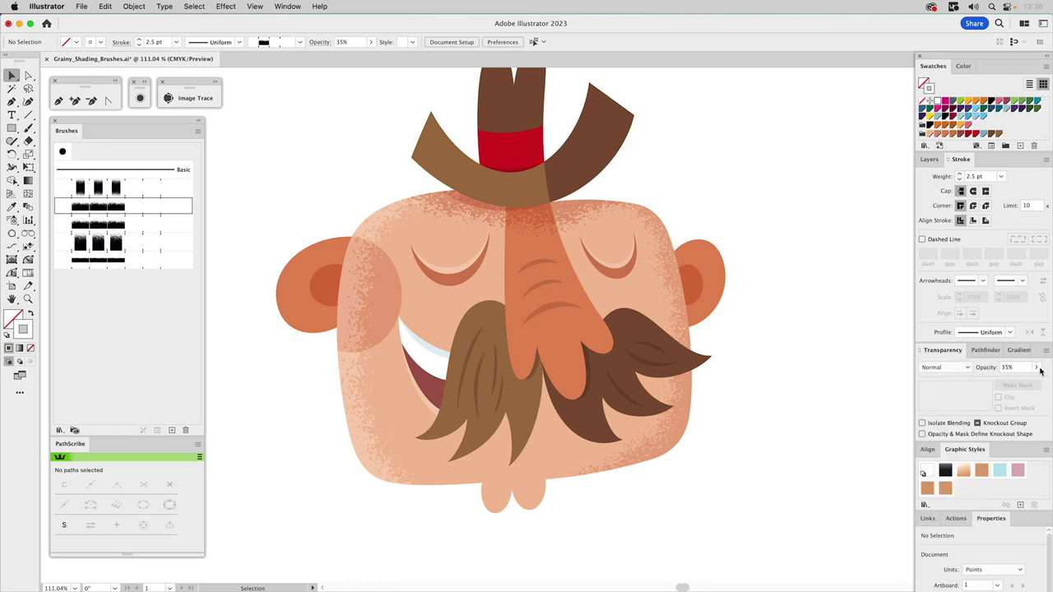
click(1037, 369)
click(1009, 367)
text(20)
key(Return)
click(30, 128)
mouse_move(523, 368)
mouse_down()
mouse_move(531, 397)
mouse_move(518, 398)
mouse_move(516, 374)
mouse_move(526, 176)
mouse_up()
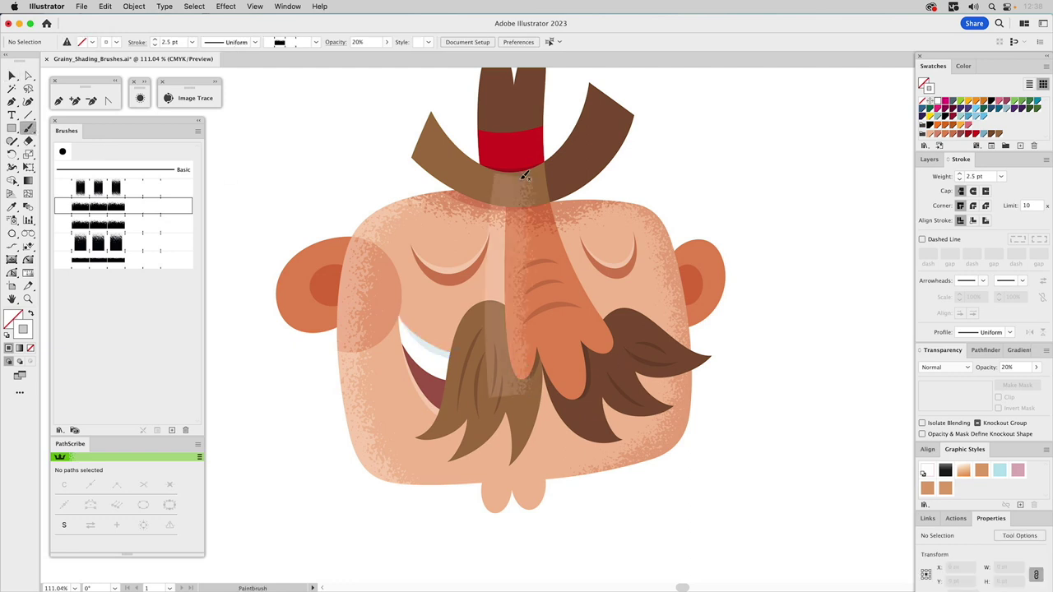
Step: Move the white highlight stroke about 6 pt left so it follows the nose's edge
super+click(514, 265)
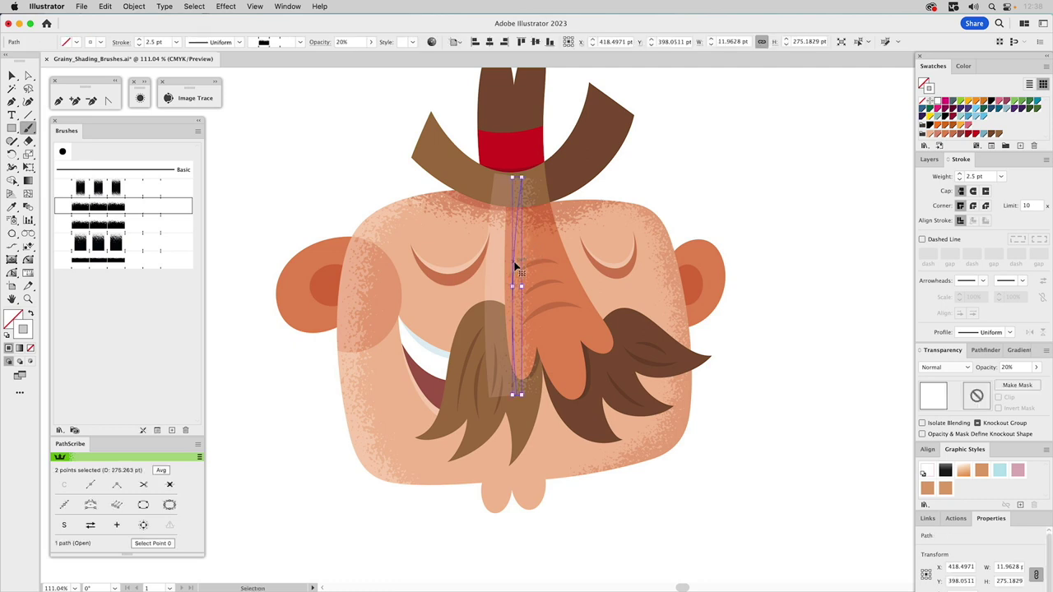
drag(516, 265, 512, 267)
key(b)
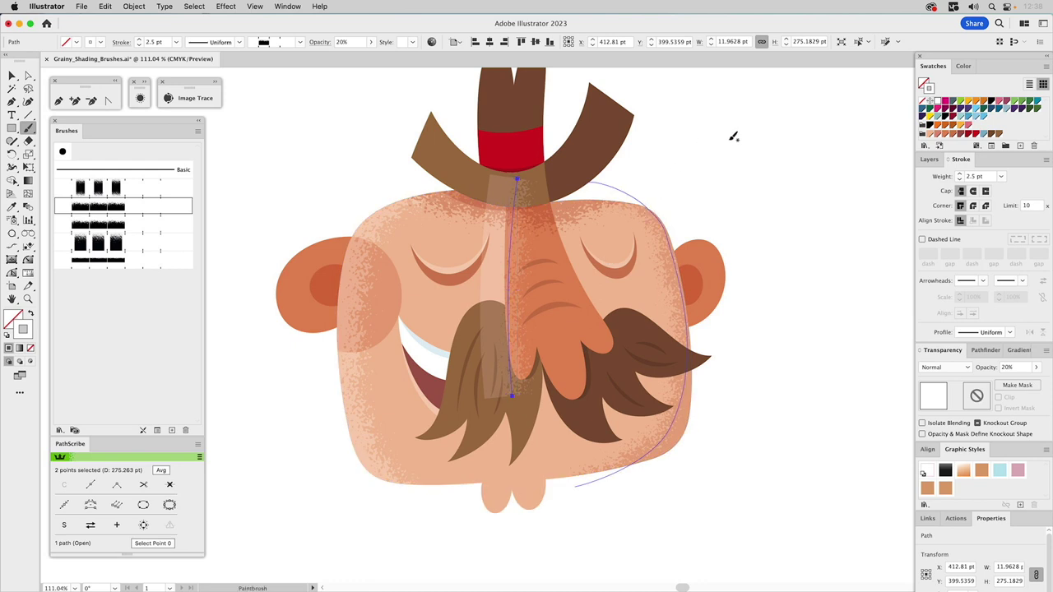
super+click(752, 162)
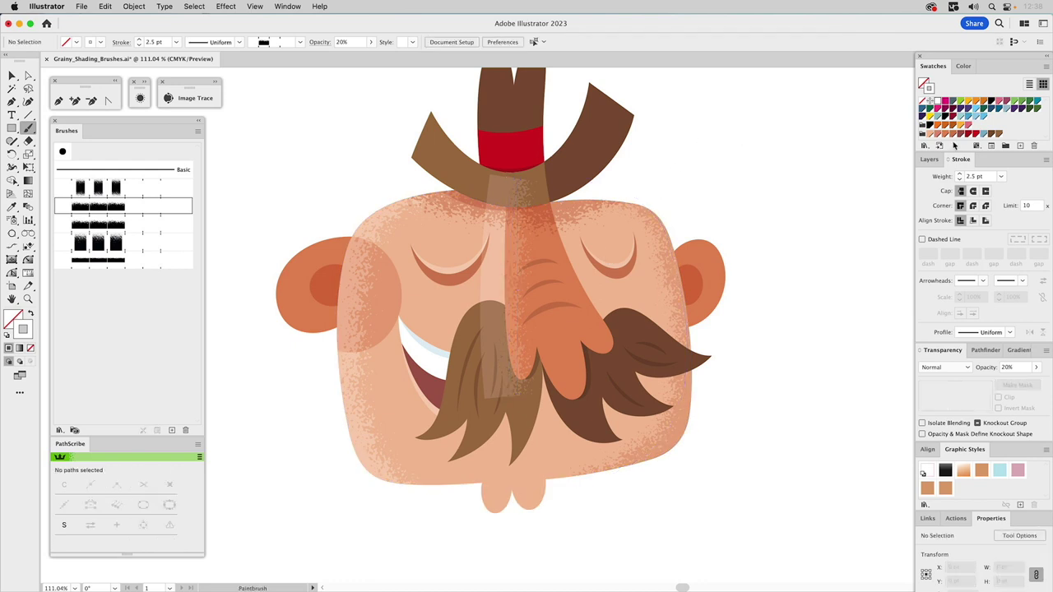
Step: Paint an orange-brown grainy stroke at 40% opacity down the nose's right edge, about 91 by 244 pt
click(952, 133)
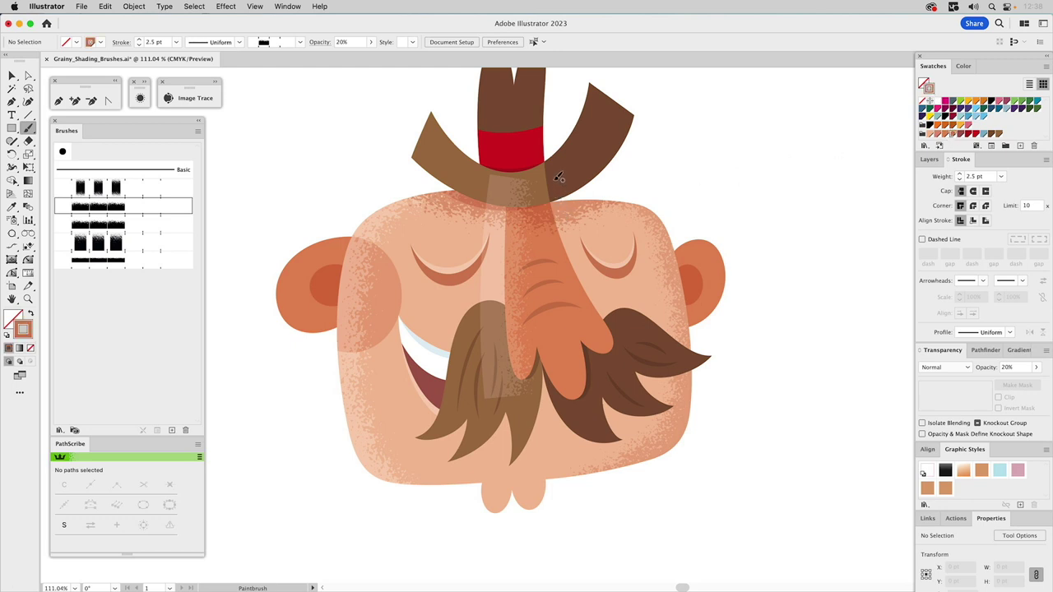
mouse_move(550, 235)
mouse_down()
mouse_move(590, 312)
mouse_move(638, 350)
mouse_up()
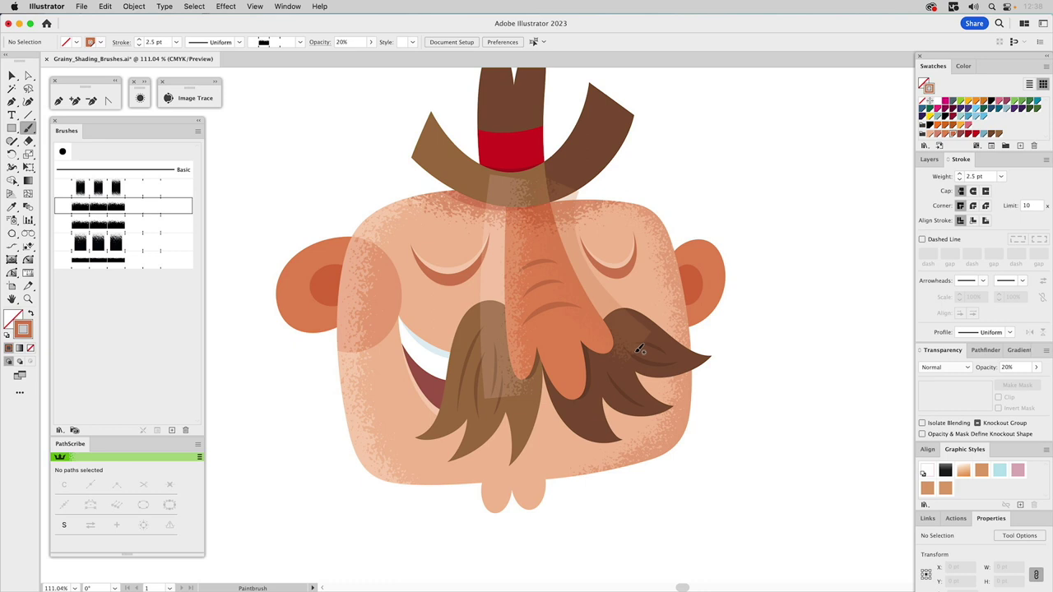
key(super+z)
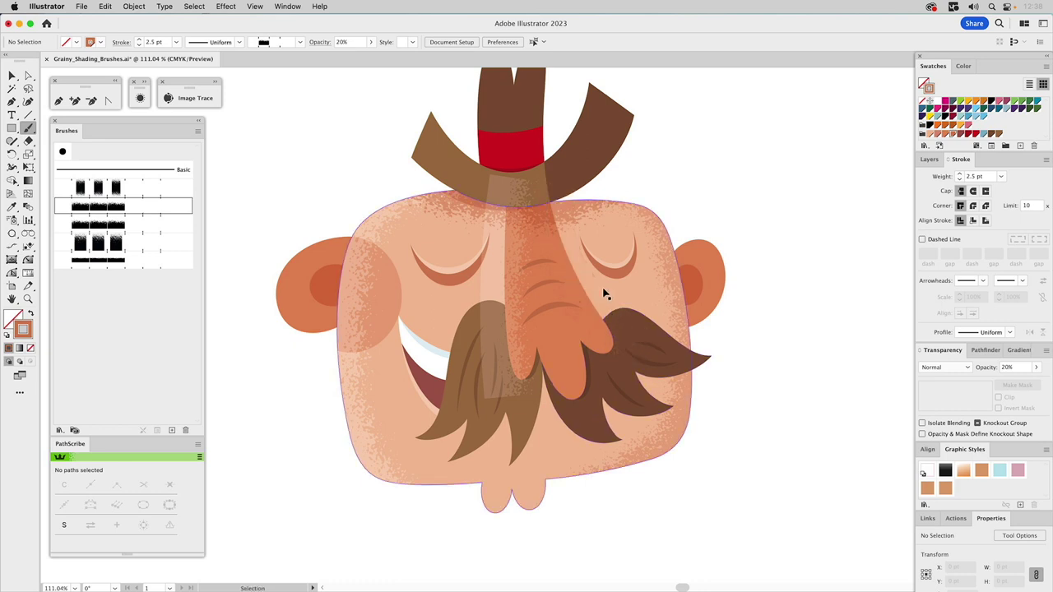
click(1005, 368)
text(40)
key(Return)
mouse_move(556, 175)
mouse_down()
mouse_move(569, 275)
mouse_move(623, 374)
mouse_up()
Step: Set the nose's right-edge shading stroke to Multiply blending at 30% opacity
click(945, 368)
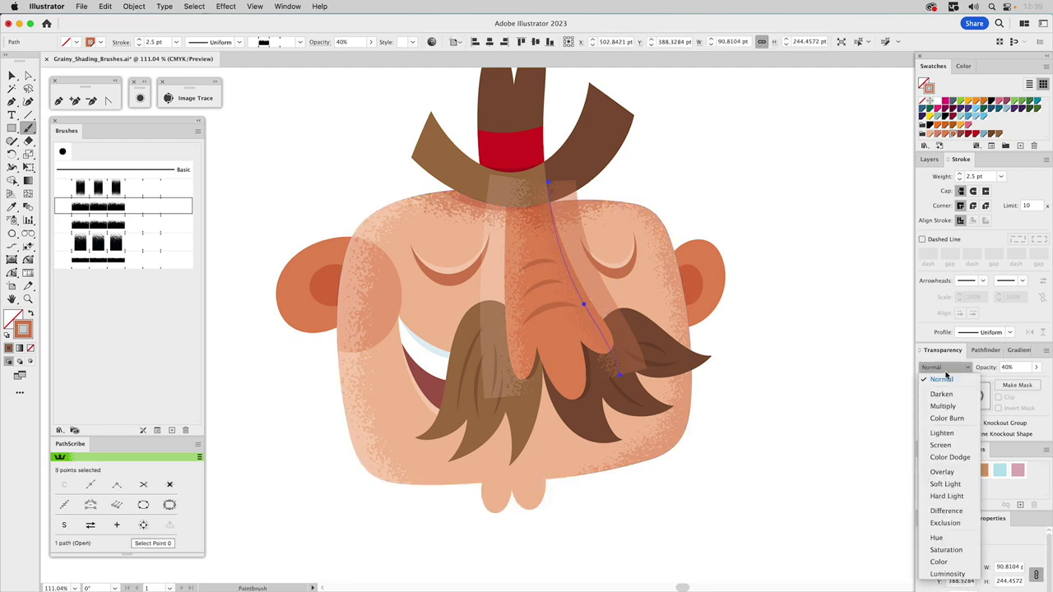
click(943, 407)
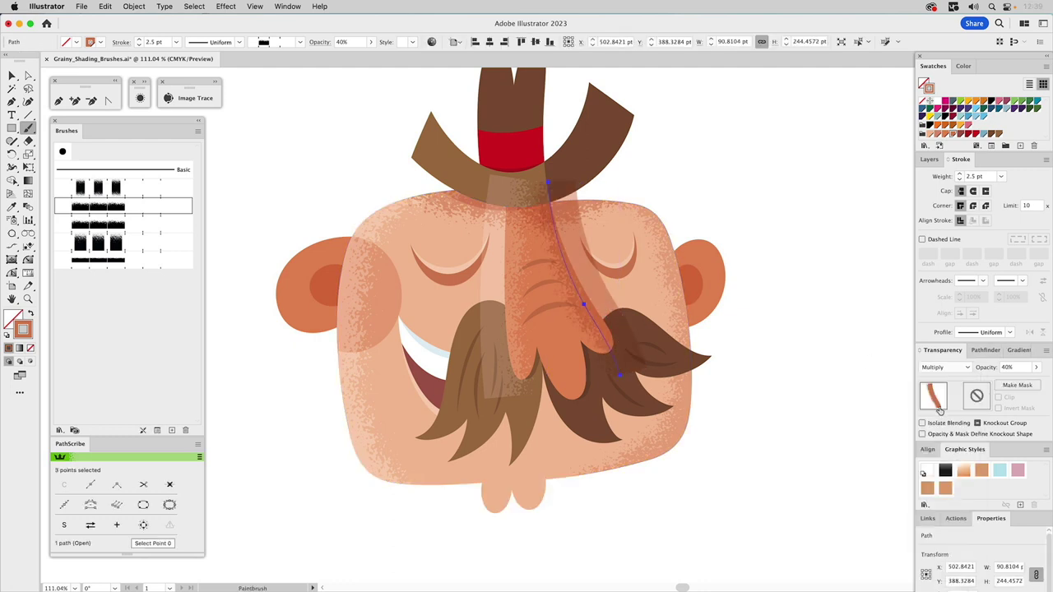
click(1000, 369)
text(30)
key(Return)
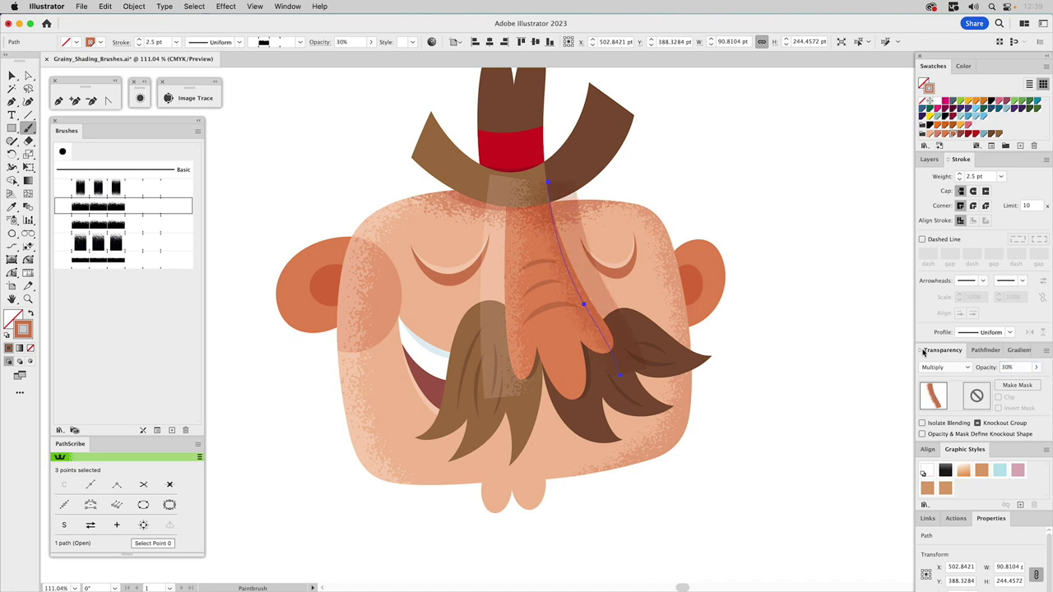
super+click(763, 348)
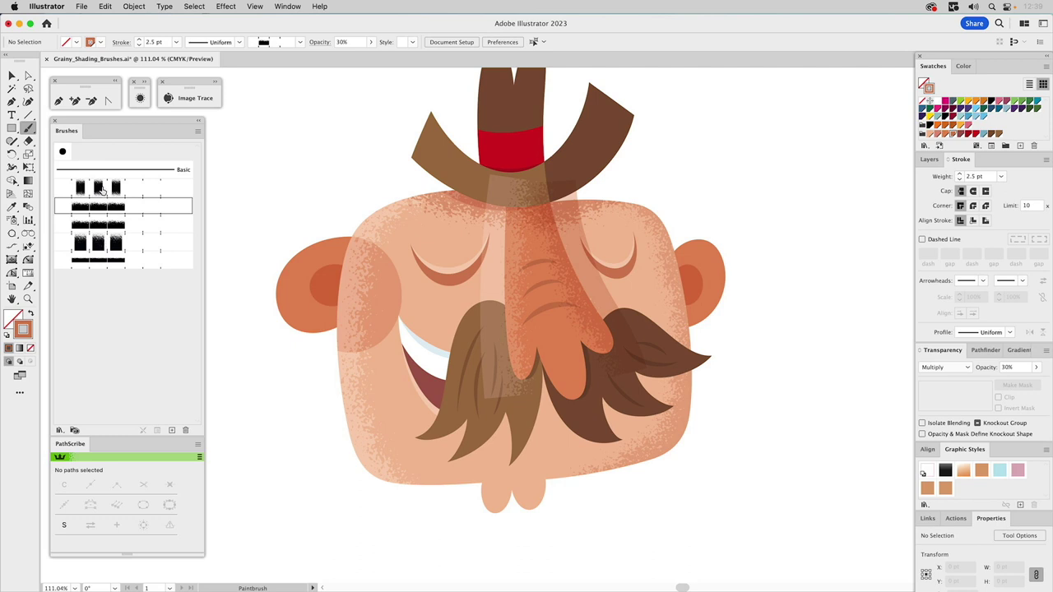
Step: Try painting a shading stroke around the nose's lower tip with the first grainy pattern brush
click(98, 189)
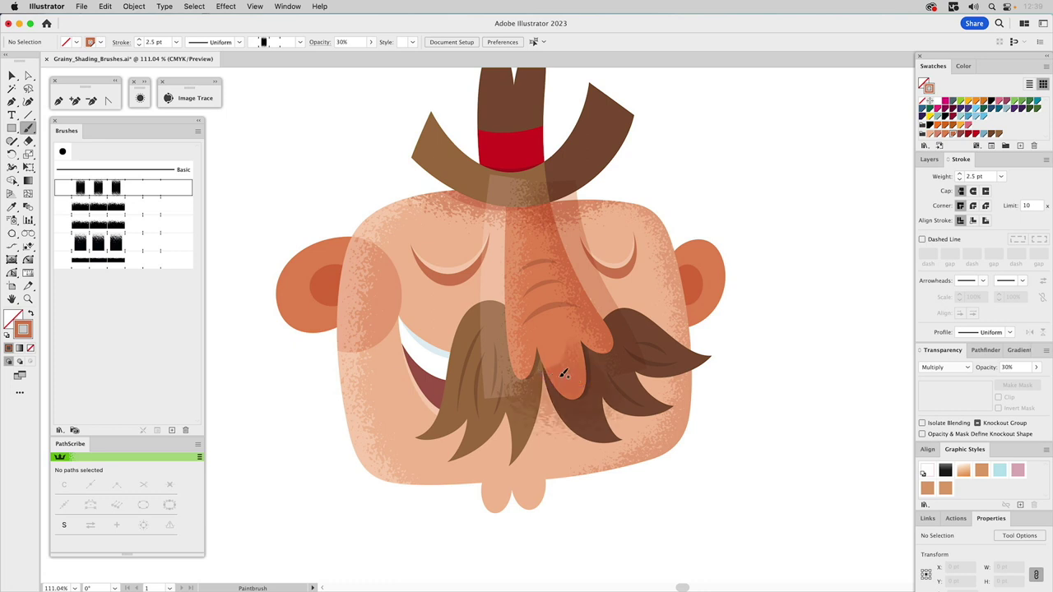
key(v)
key(b)
mouse_move(546, 379)
mouse_down()
mouse_move(586, 399)
mouse_move(618, 362)
mouse_up()
key(super+z)
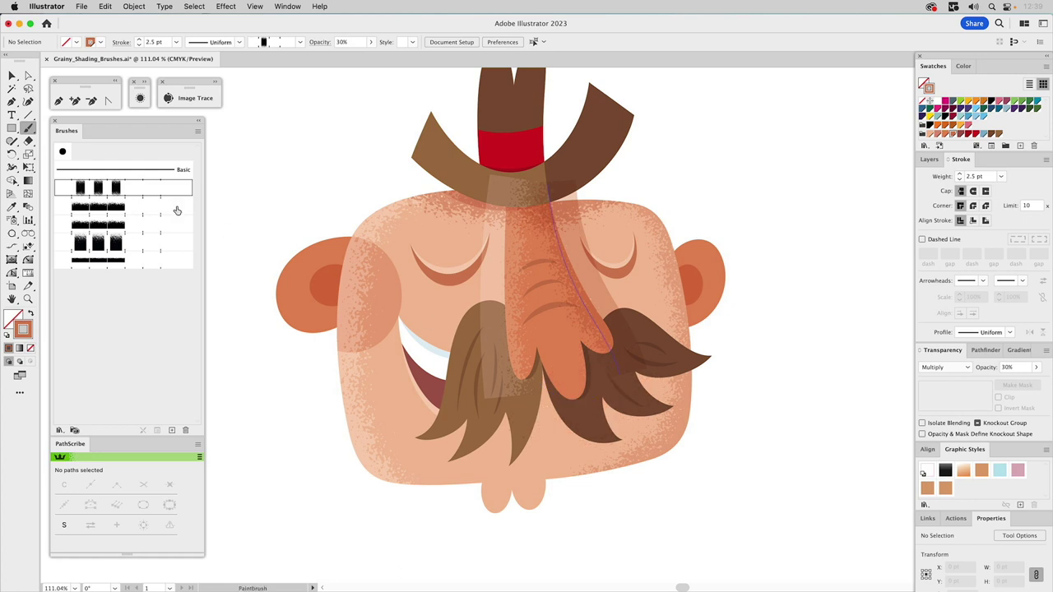
Step: Paint a shading stroke around the nose's lower tip with the second grainy pattern brush, about 69 by 54 pt
click(103, 211)
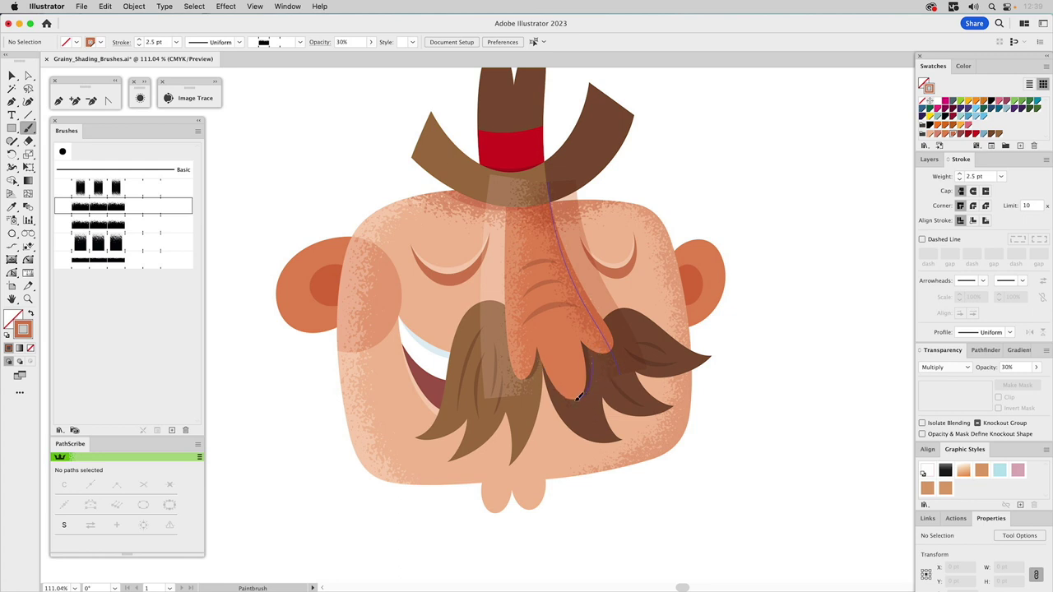
drag(543, 368, 543, 369)
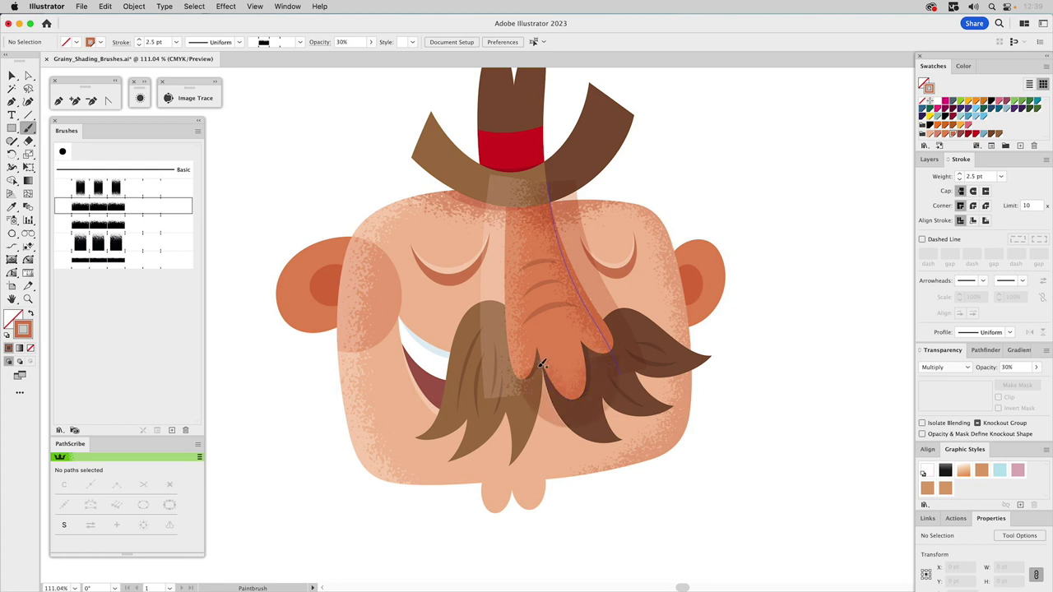
click(597, 385)
Step: Remove the two intermediate anchor points on either side of the nose-tip shading stroke's lowest point
key(a)
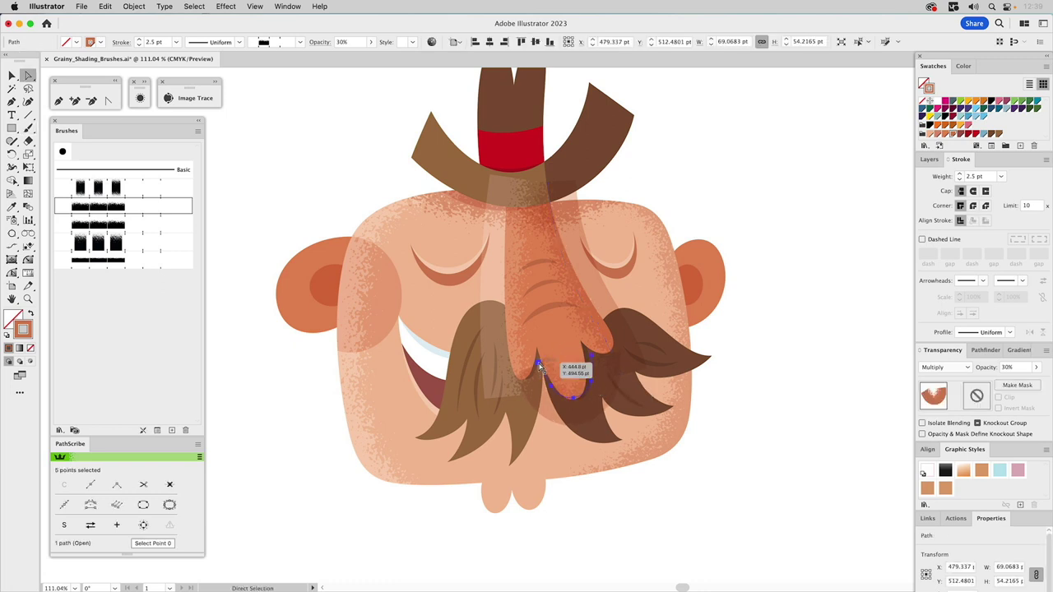
click(544, 370)
shift+click(590, 384)
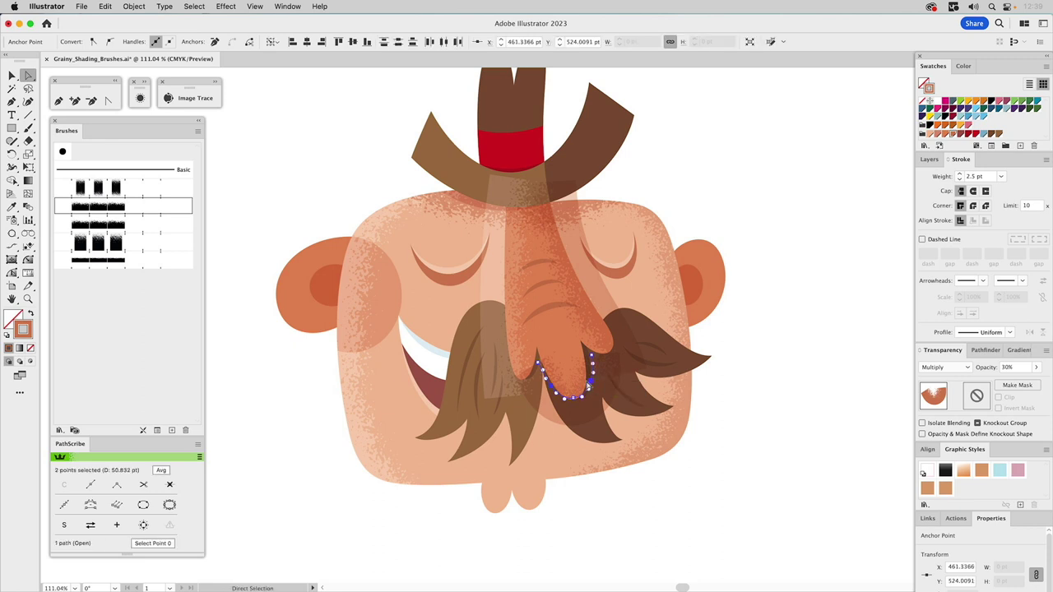
click(172, 485)
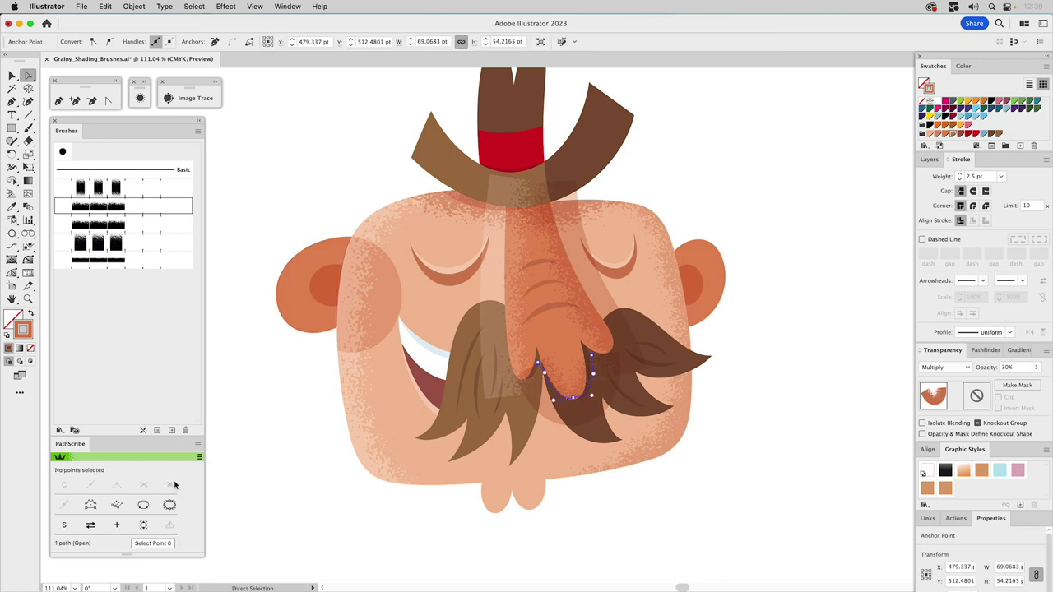
Step: Reshape the nose-tip shading stroke into a shallower curve about 81 by 38 pt by moving its anchor points and handles
drag(537, 366, 533, 377)
click(539, 393)
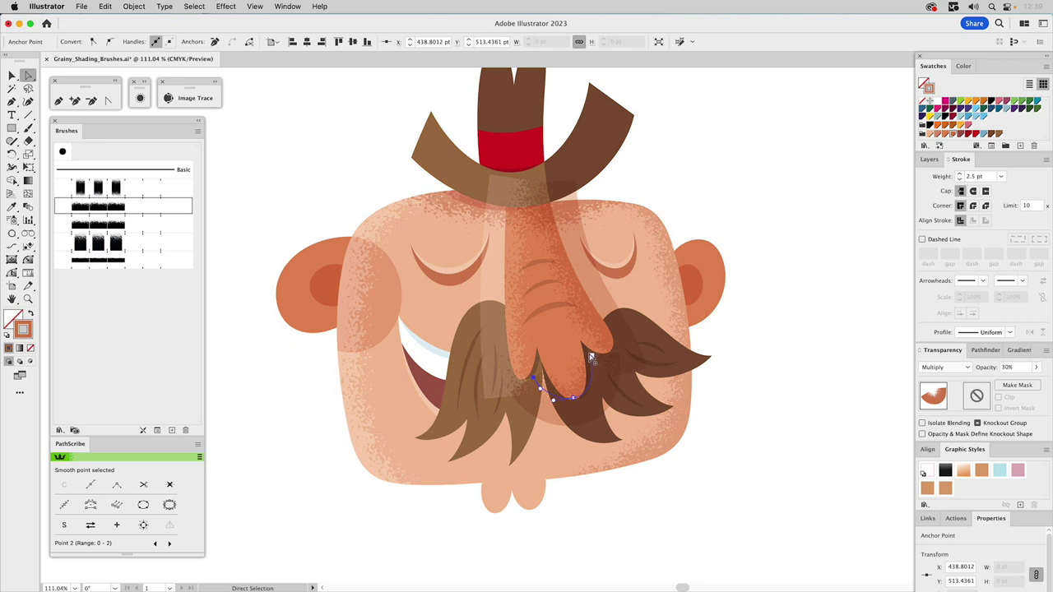
drag(601, 365, 575, 398)
drag(598, 357, 598, 368)
click(596, 380)
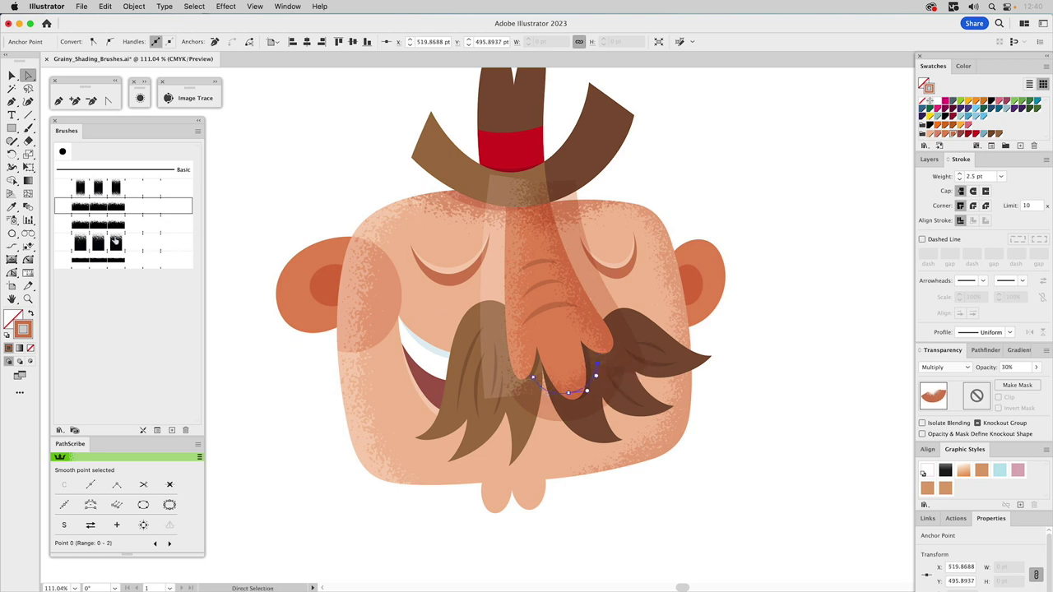
Step: Try the fourth and first grainy brushes on the nose-tip stroke, and restore the second grainy brush
click(101, 244)
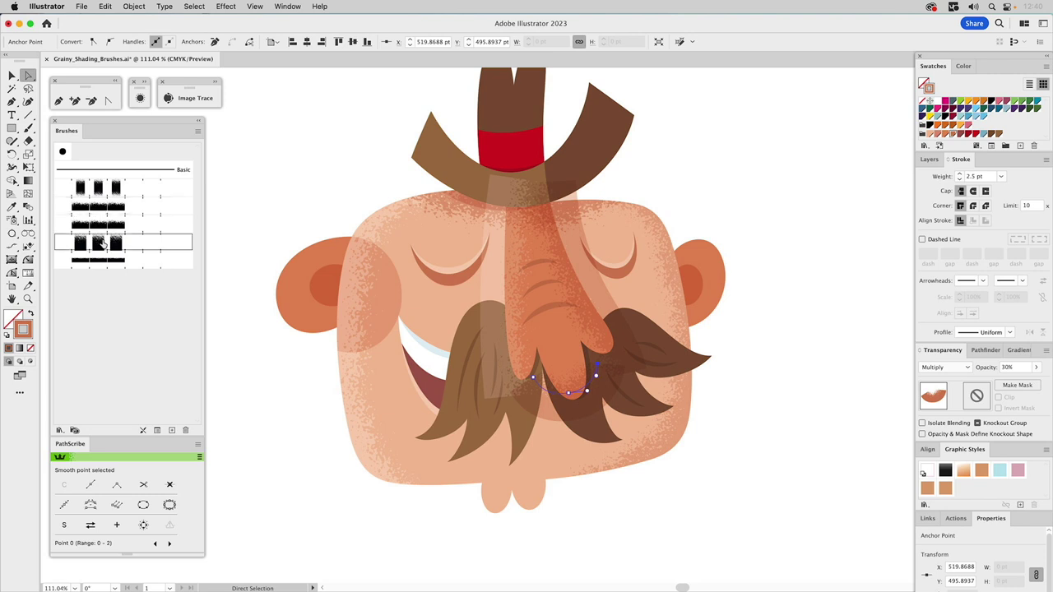
key(super+z)
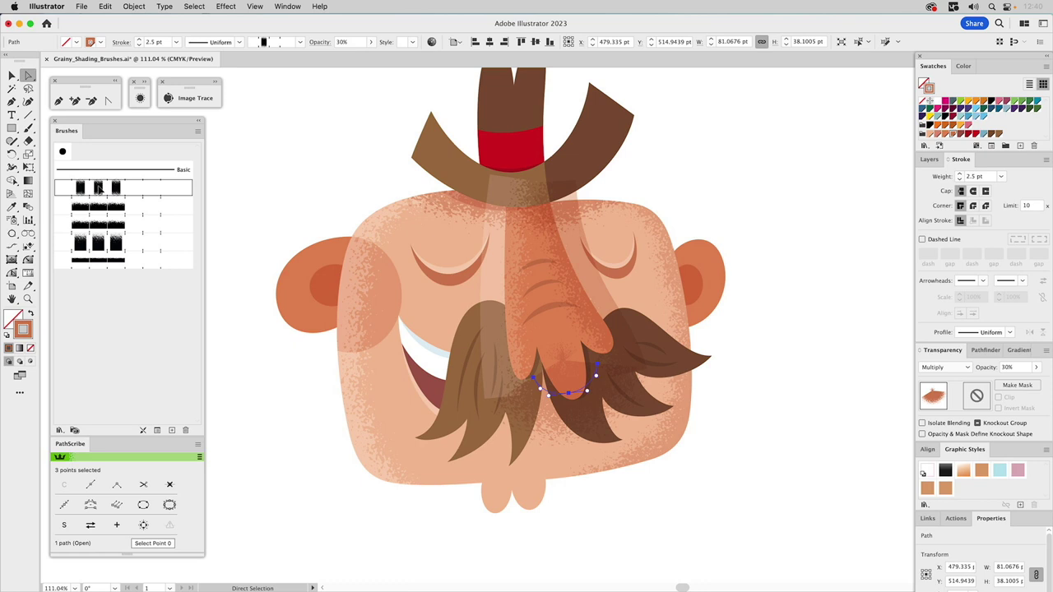
click(151, 206)
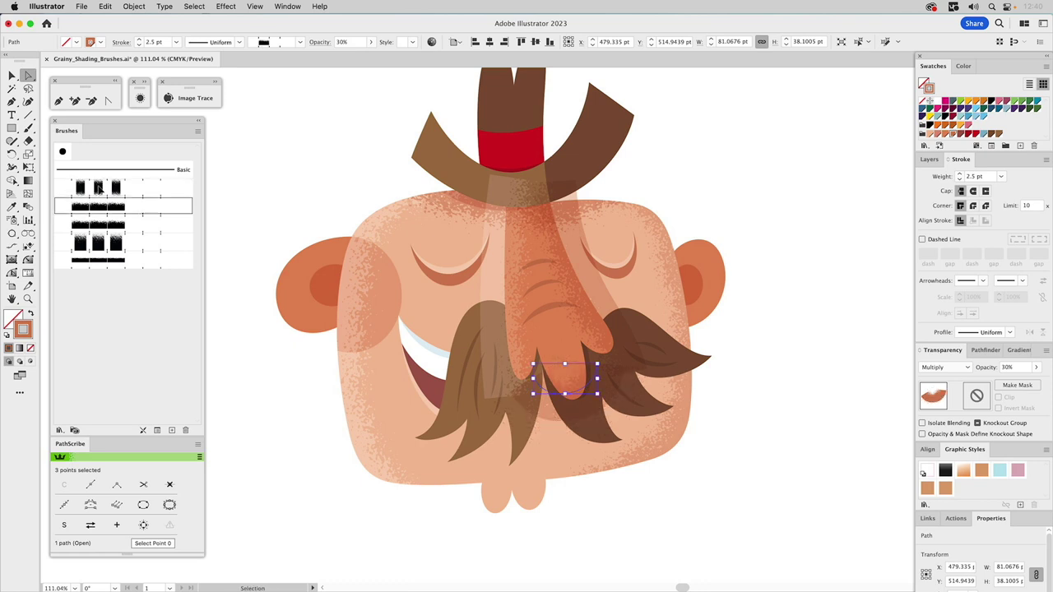
click(775, 377)
key(v)
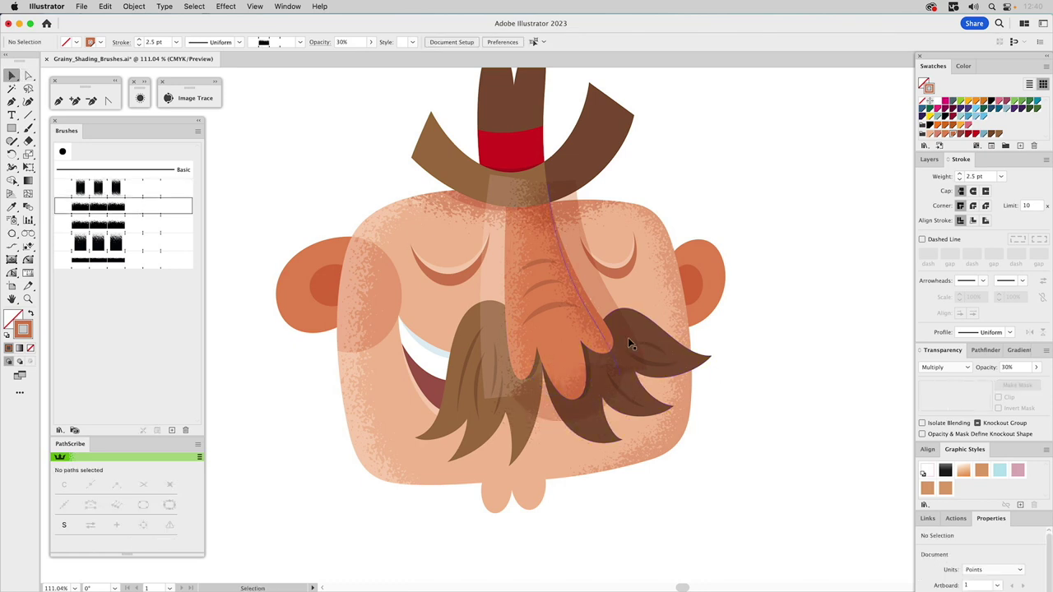
Step: Place a copy of the nose shape in front of the nose artwork and style it with no fill and a 0.5 pt magenta stroke
click(548, 327)
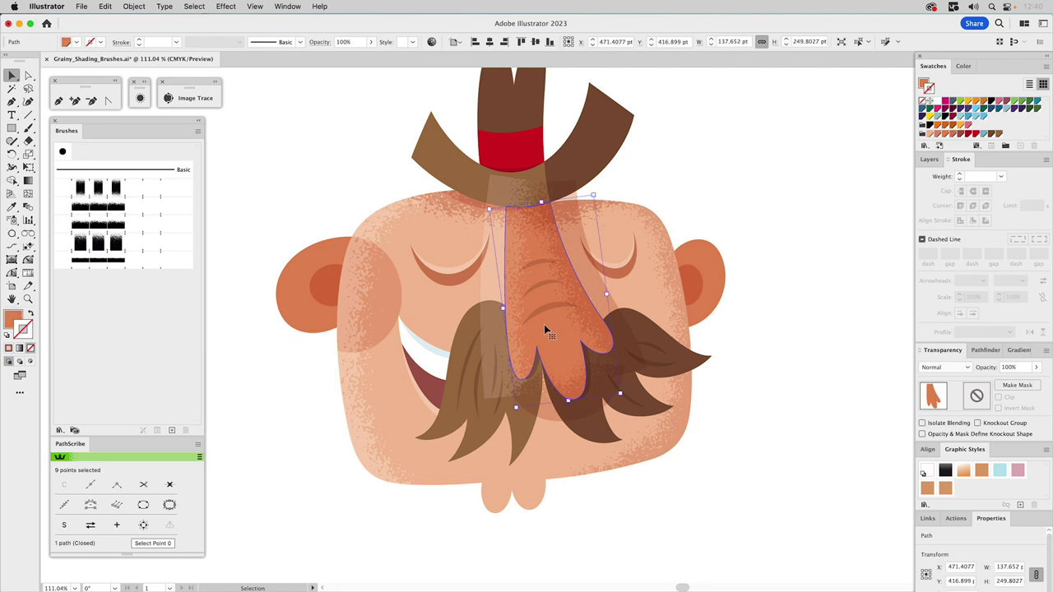
key(super+z)
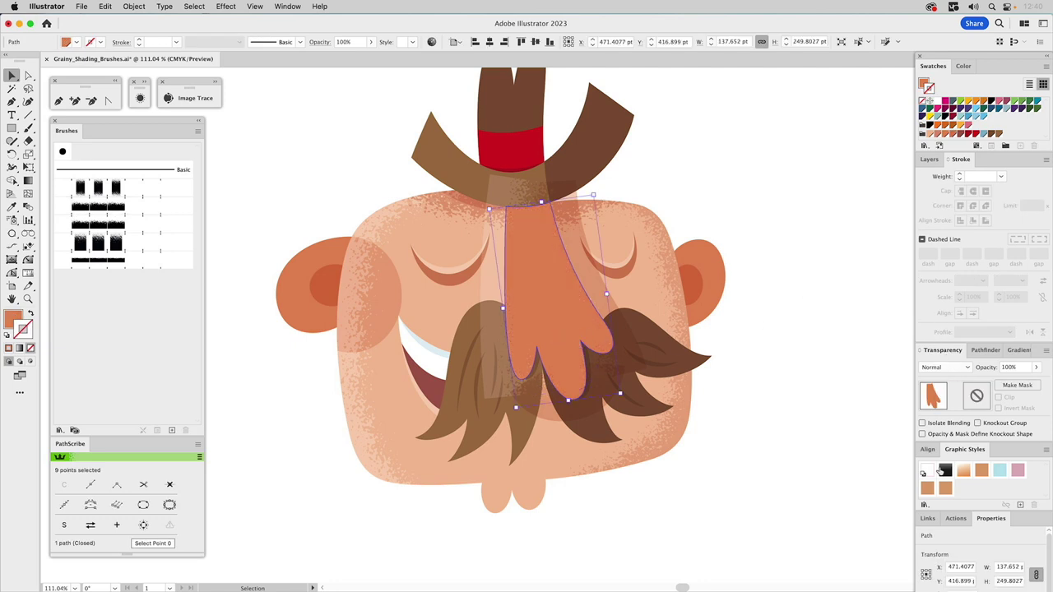
key(shift+super+z)
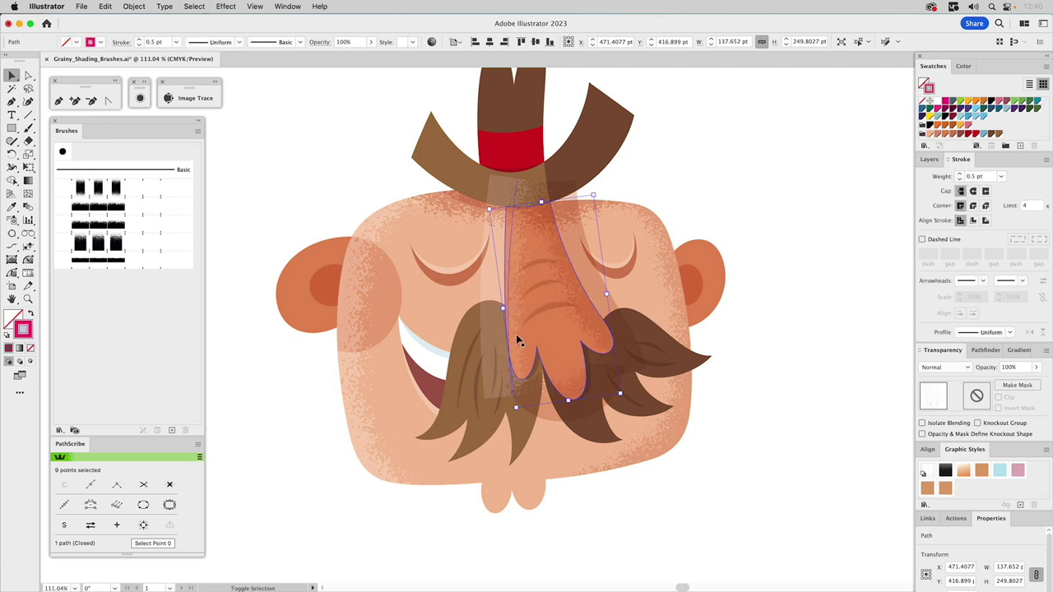
Step: Clip the nose's three grainy brush strokes, both sides and the lower tip, inside the copied nose outline with a clipping mask
shift+click(516, 335)
shift+click(591, 333)
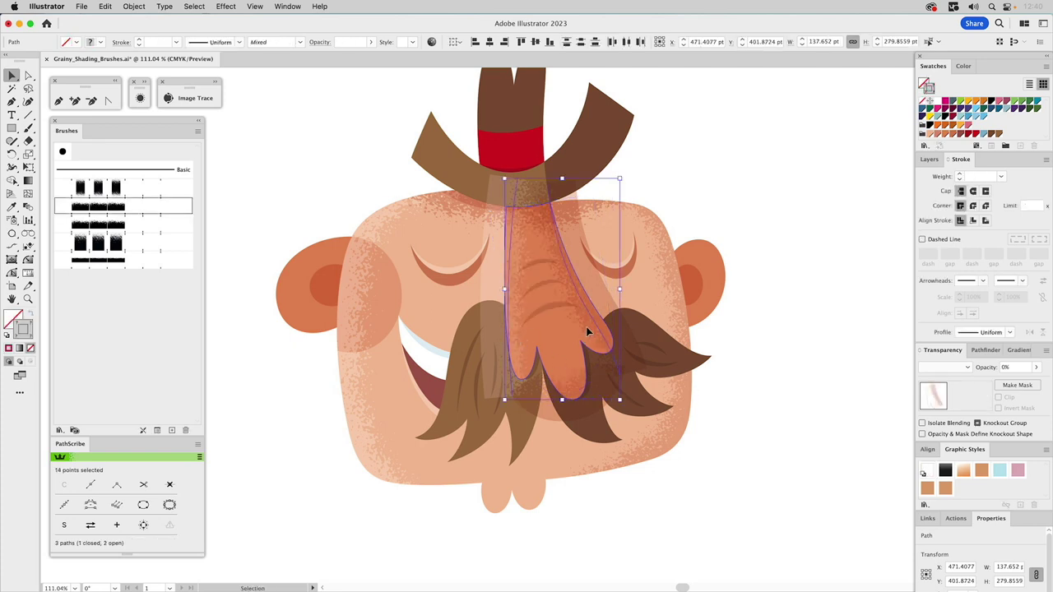
shift+click(573, 385)
key(super+7)
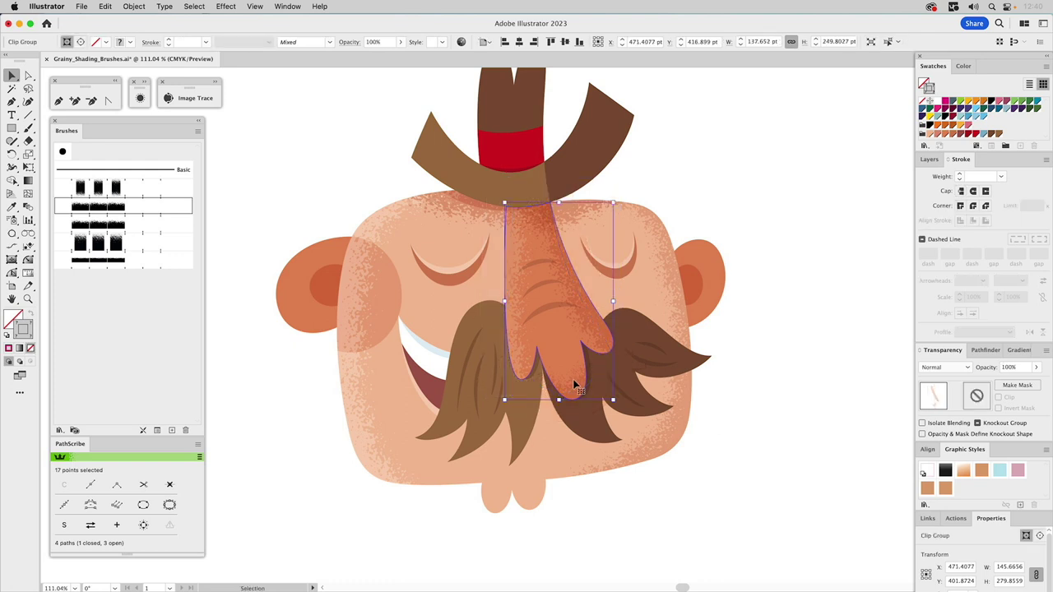
click(802, 189)
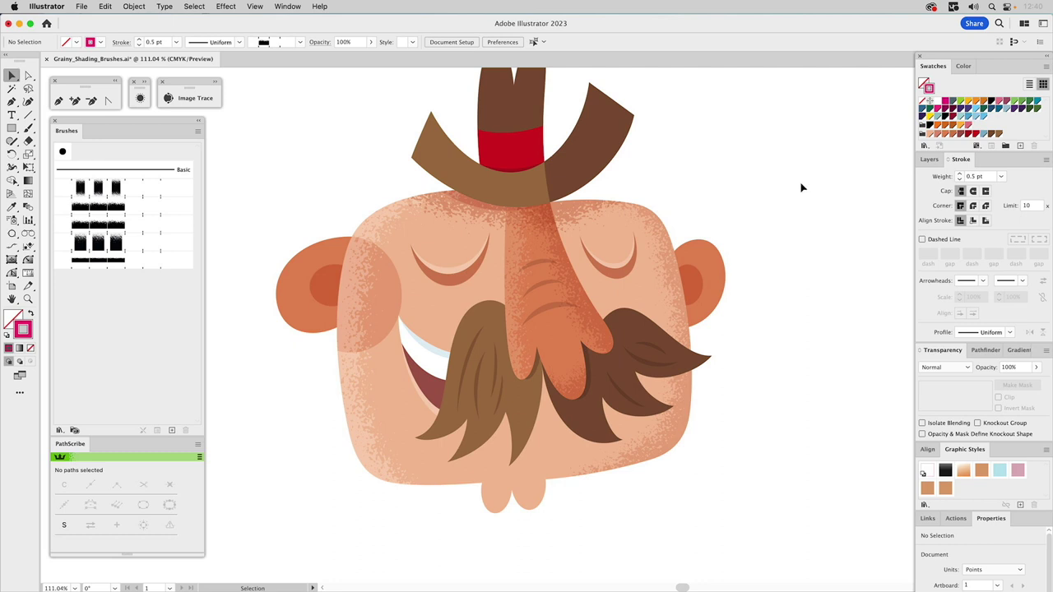
Step: Reshape the clipped shading stroke on the nose's right side by moving its lower end and middle anchor points
key(super+minus)
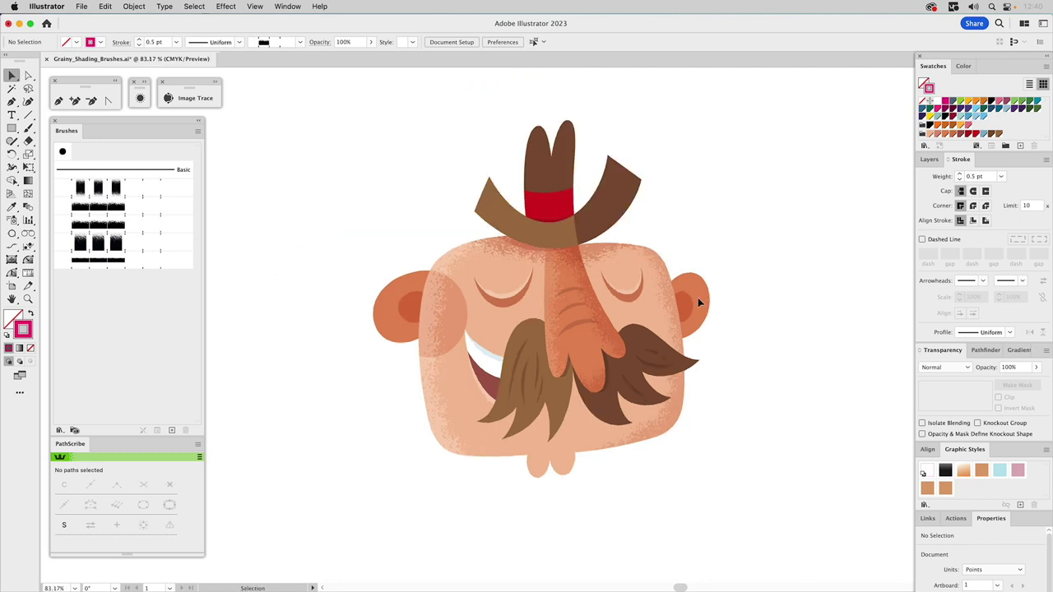
key(a)
click(612, 340)
drag(630, 372, 638, 377)
drag(604, 327, 605, 315)
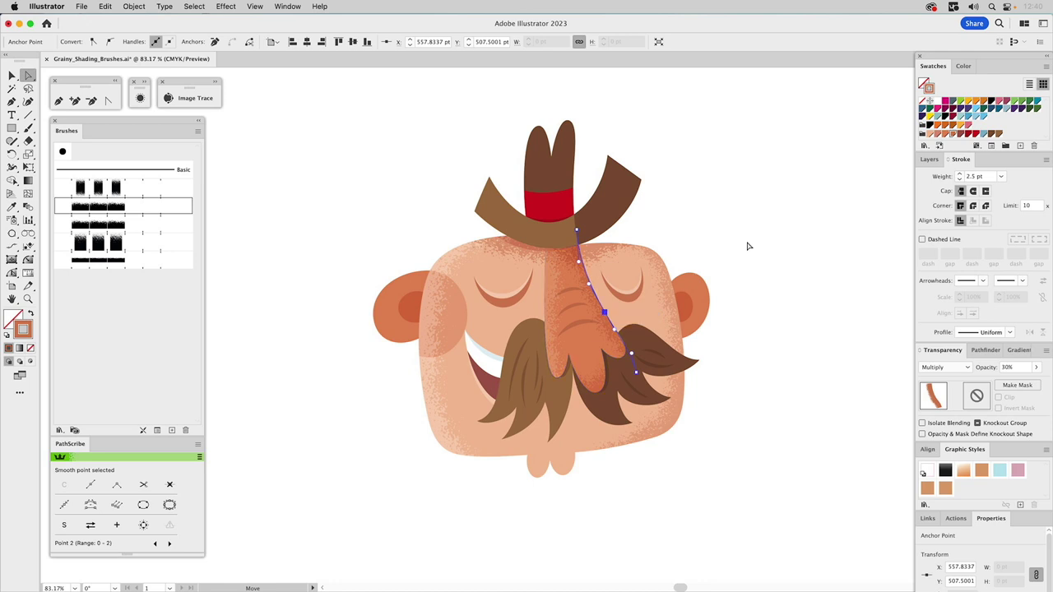
click(827, 244)
key(v)
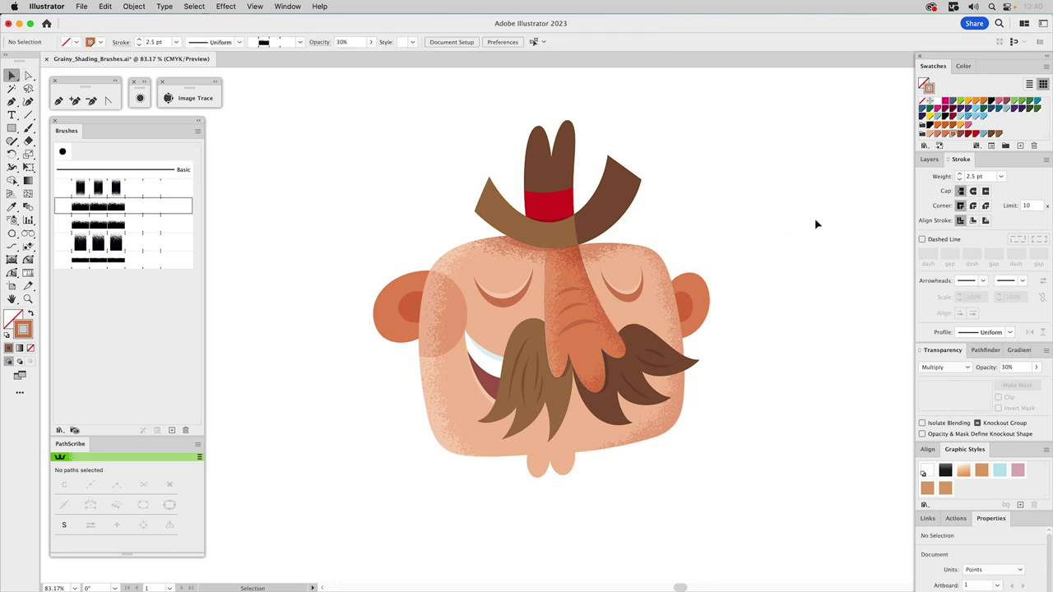
Step: Hide the Mr. Mustashe layer and show the Before and After layers to compare the flat and fully shaded artwork
click(930, 159)
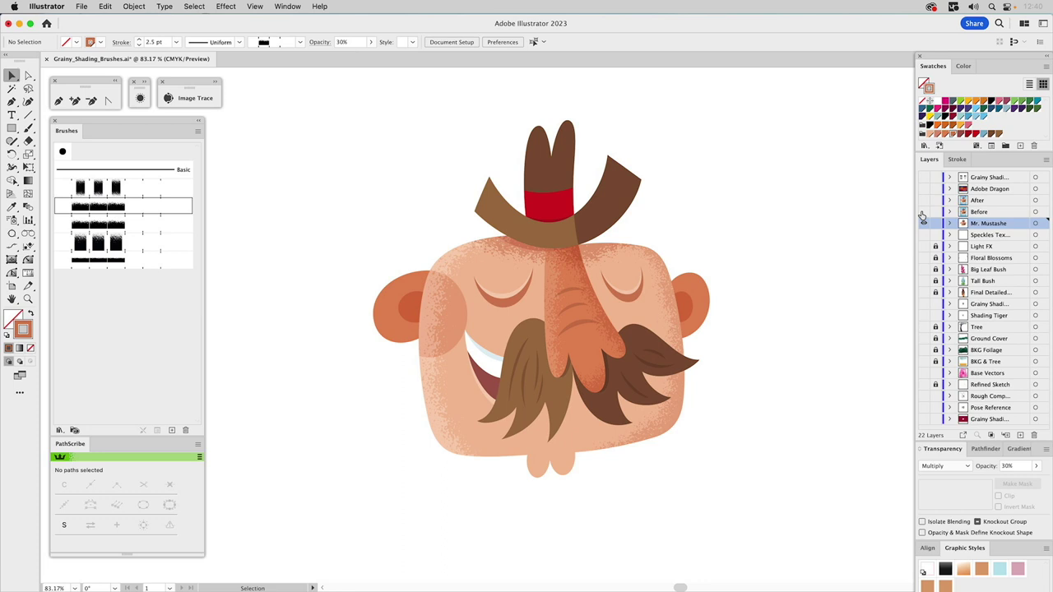
click(923, 212)
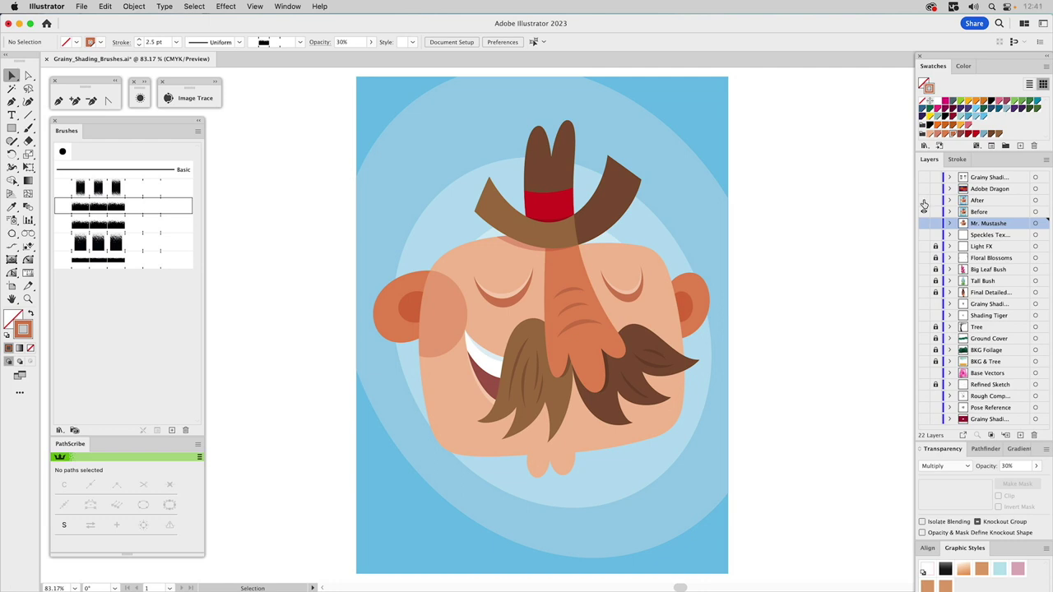
click(924, 201)
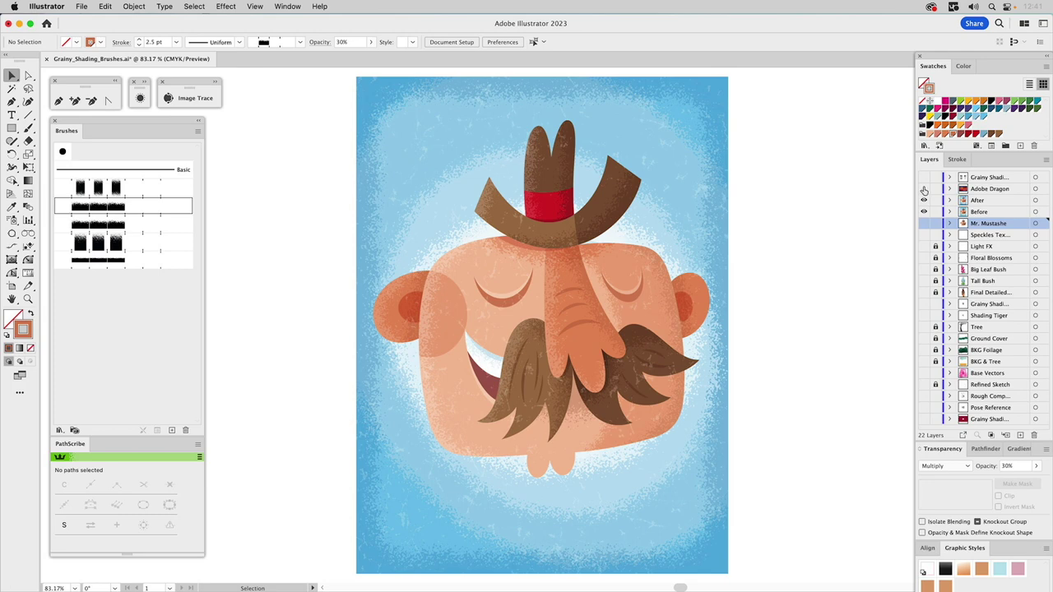
Step: Display only the Adobe Dragon layer and make it active, and switch the view to the topmost layer of grainy shading samples
click(924, 189)
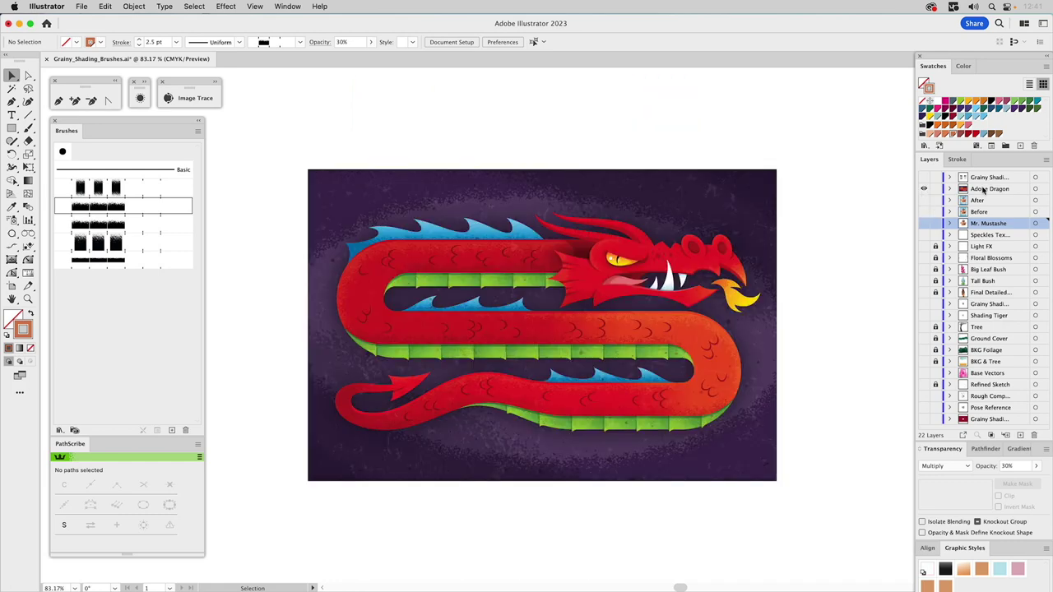
click(985, 190)
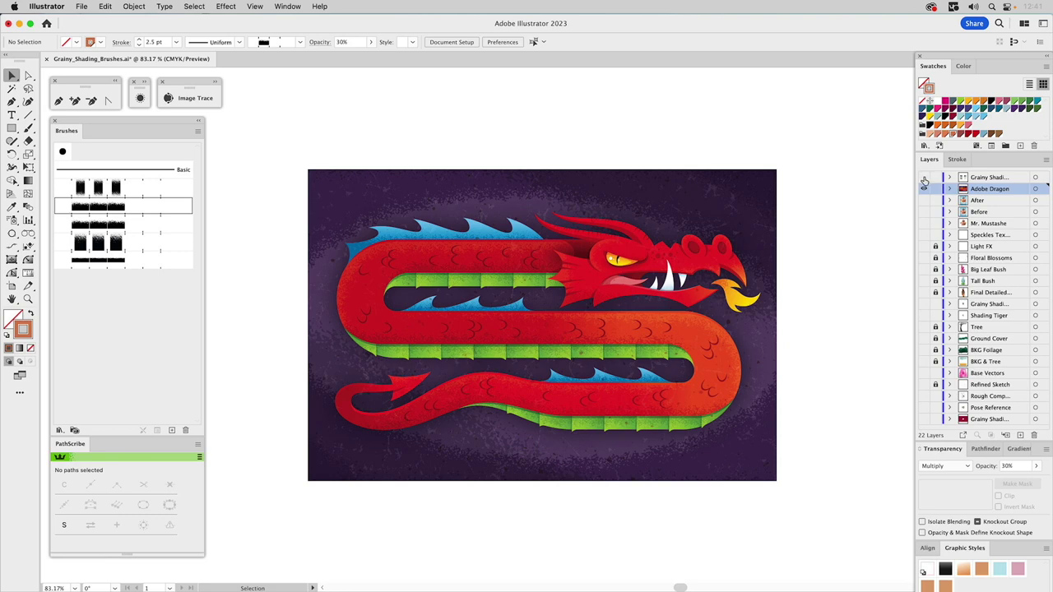
drag(924, 179, 924, 188)
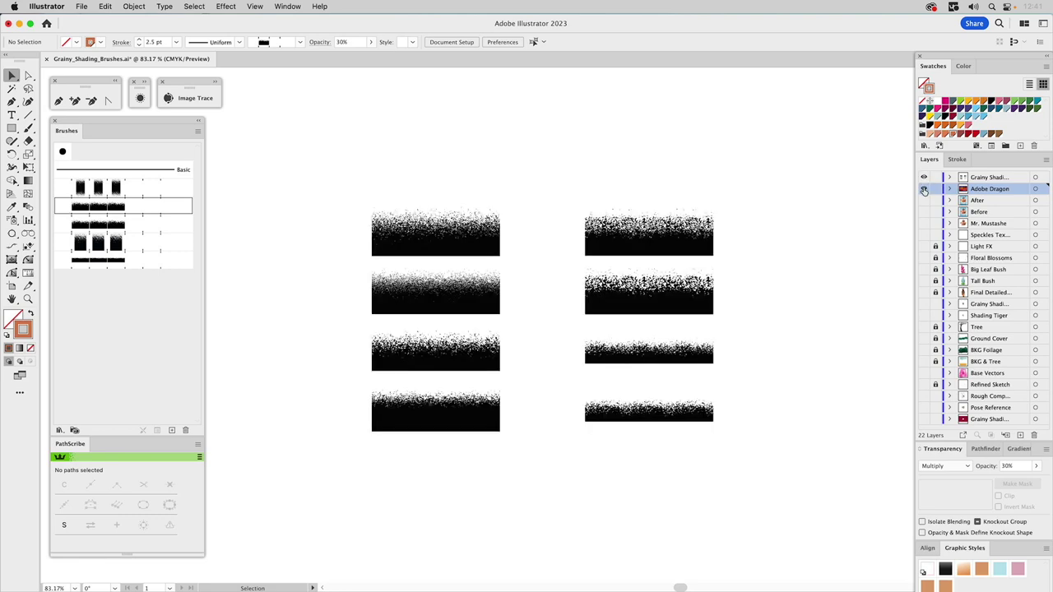